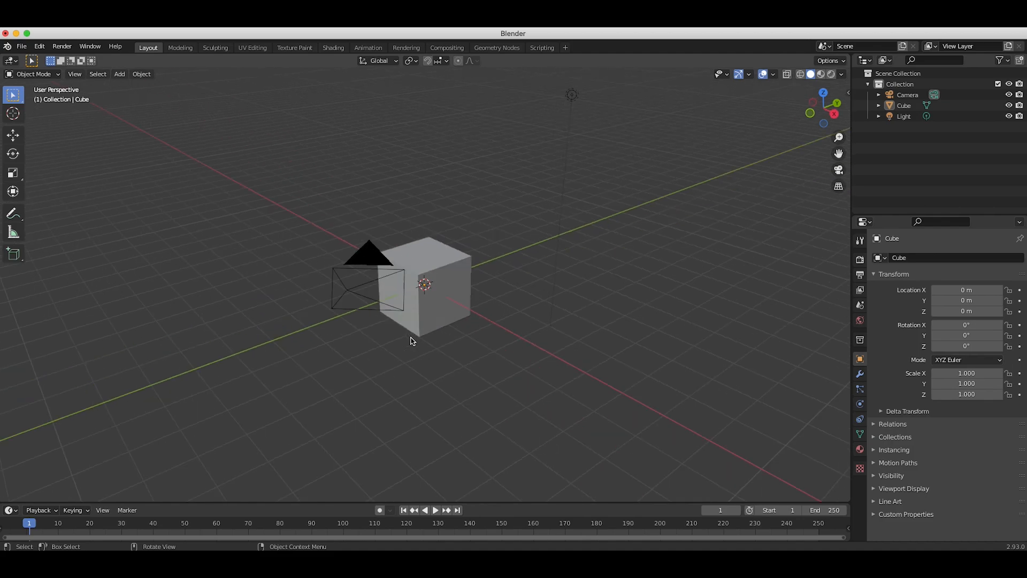
Step: Delete the default camera, cube and light from the scene
{"action": "scroll", "coordinate": [413, 340], "scroll_direction": "right", "scroll_amount": 6}
{"action": "scroll", "coordinate": [502, 300], "scroll_direction": "down", "scroll_amount": 2}
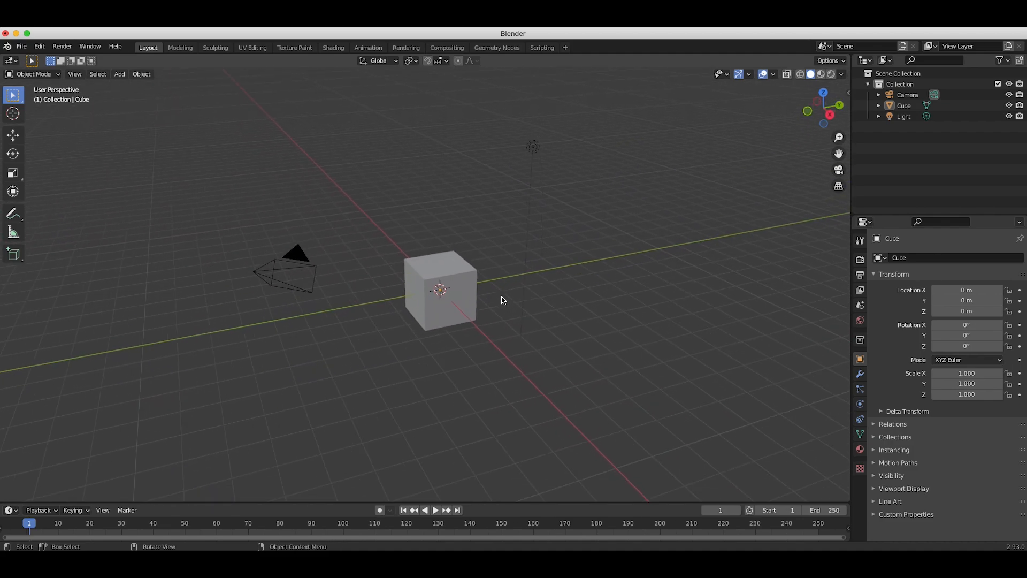
{"action": "key", "text": "b"}
{"action": "left_click_drag", "start_coordinate": [659, 108], "coordinate": [213, 356]}
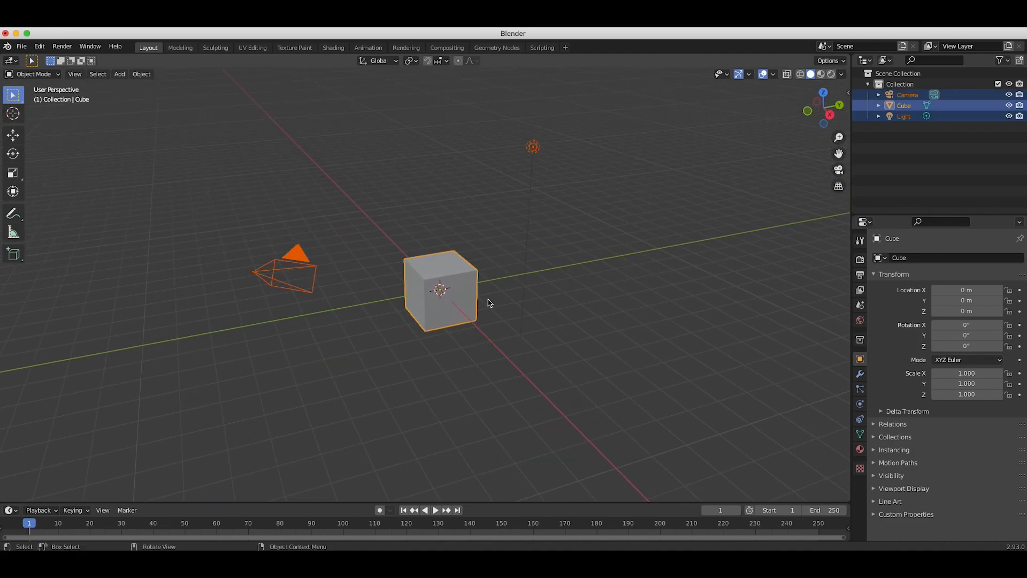
{"action": "key", "text": "Delete"}
{"action": "scroll", "coordinate": [401, 292], "scroll_direction": "left", "scroll_amount": 3}
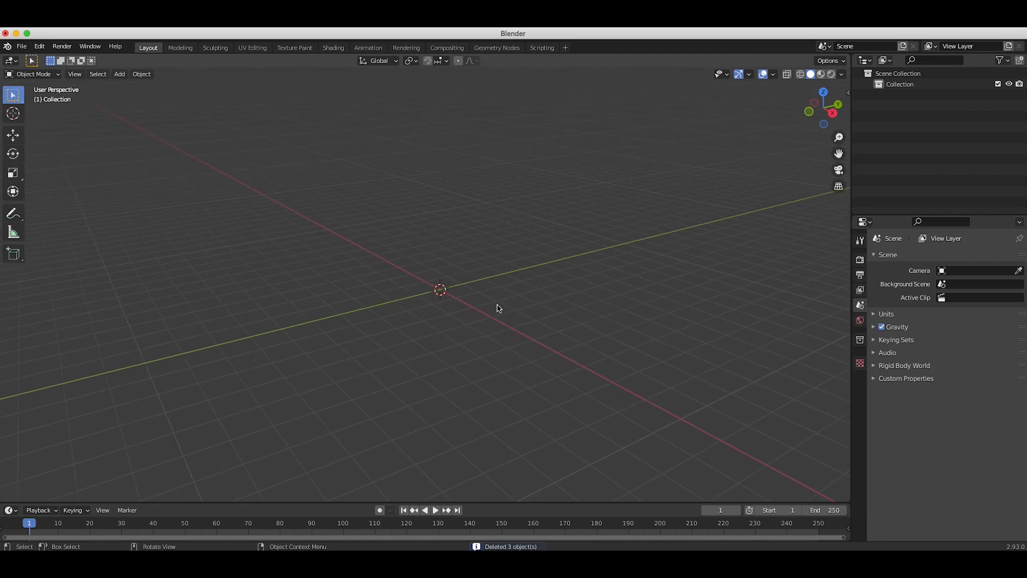
Step: Add a Motion Tracking workspace from the VFX category
{"action": "left_click", "coordinate": [565, 48]}
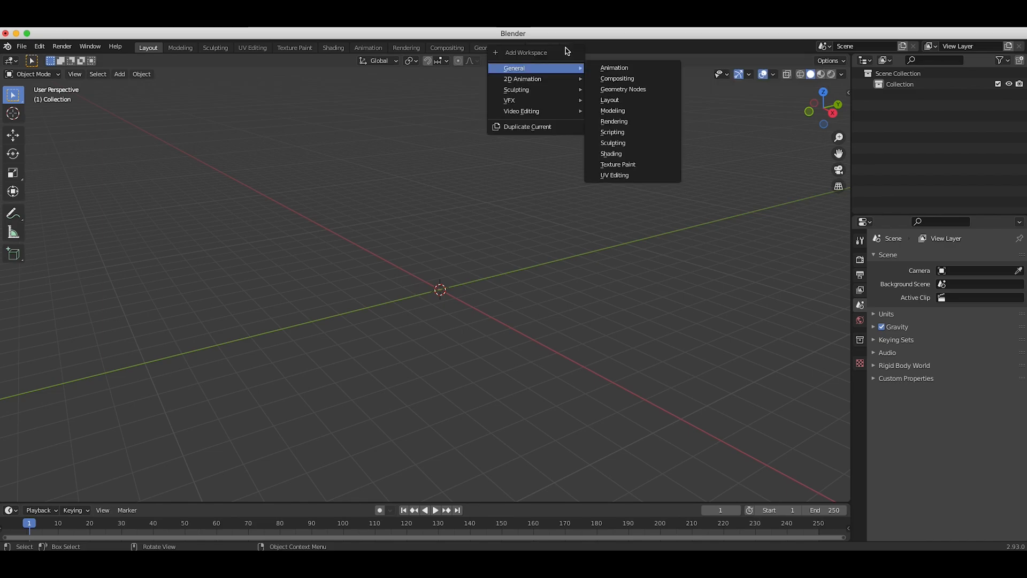
{"action": "mouse_move", "coordinate": [520, 104]}
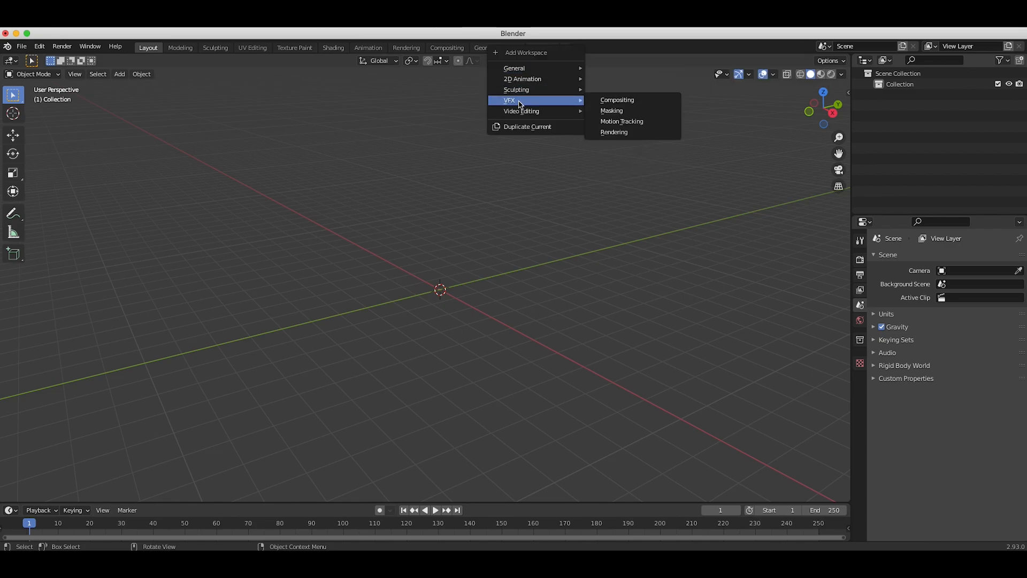
{"action": "left_click", "coordinate": [626, 122]}
Step: Load the Motorsport Driver Sunset Helmet MP4 clip from the Formula 1 grass footage folder into the clip editor
{"action": "left_click", "coordinate": [429, 205]}
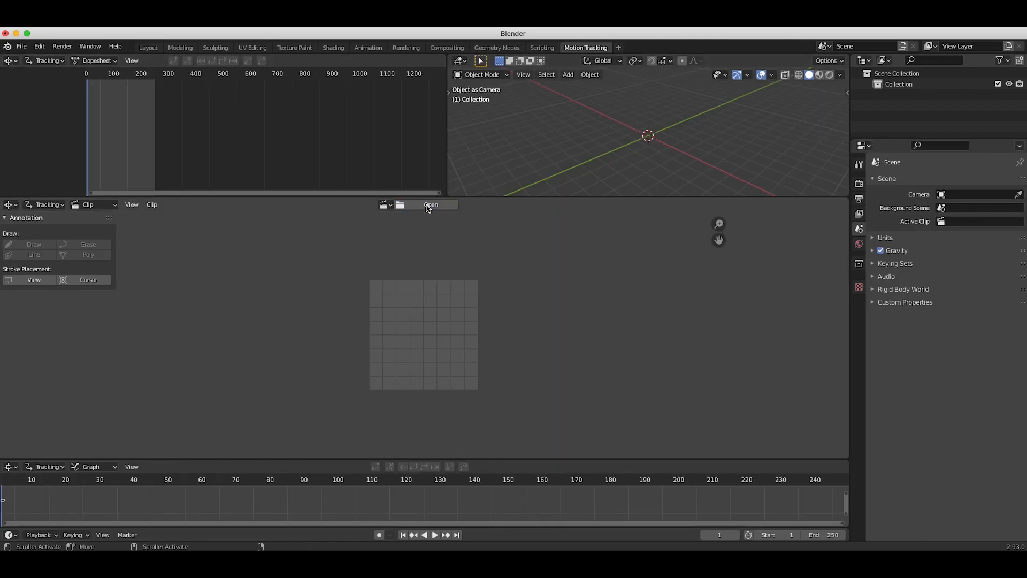
{"action": "left_click_drag", "start_coordinate": [413, 218], "coordinate": [384, 88]}
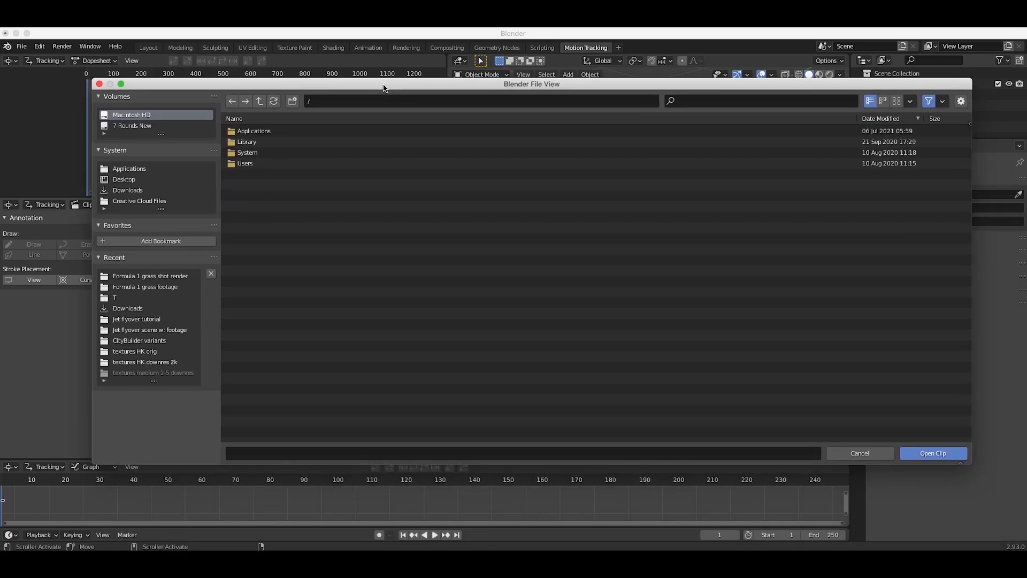
{"action": "left_click", "coordinate": [128, 290]}
{"action": "left_click", "coordinate": [432, 142]}
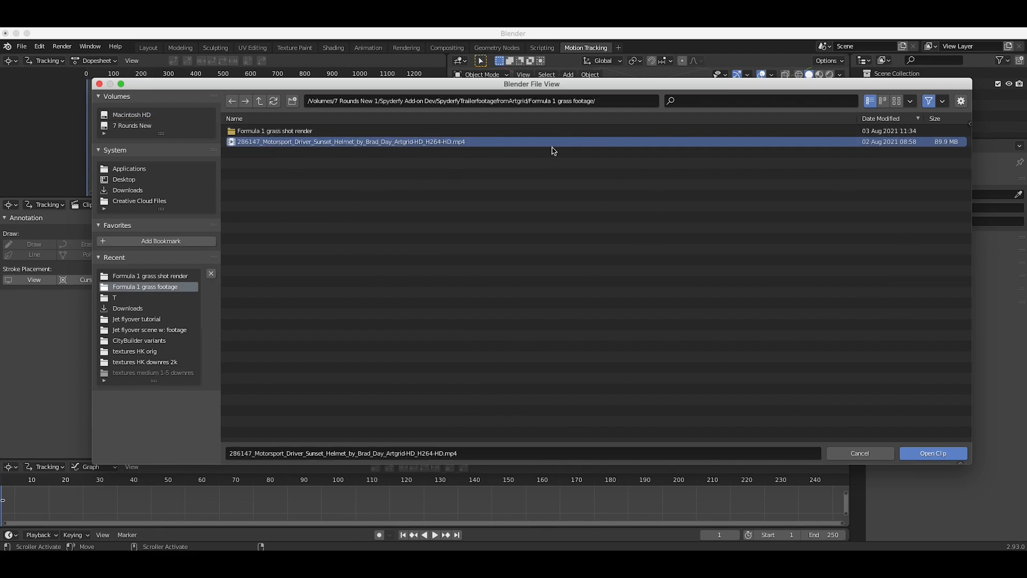
{"action": "left_click_drag", "start_coordinate": [616, 84], "coordinate": [580, 77]}
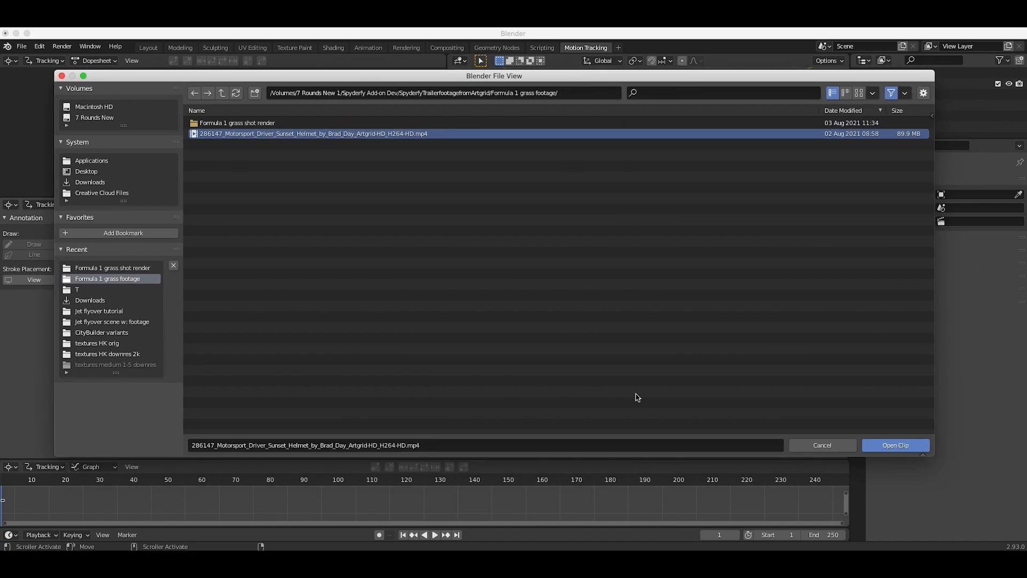
{"action": "left_click", "coordinate": [897, 450]}
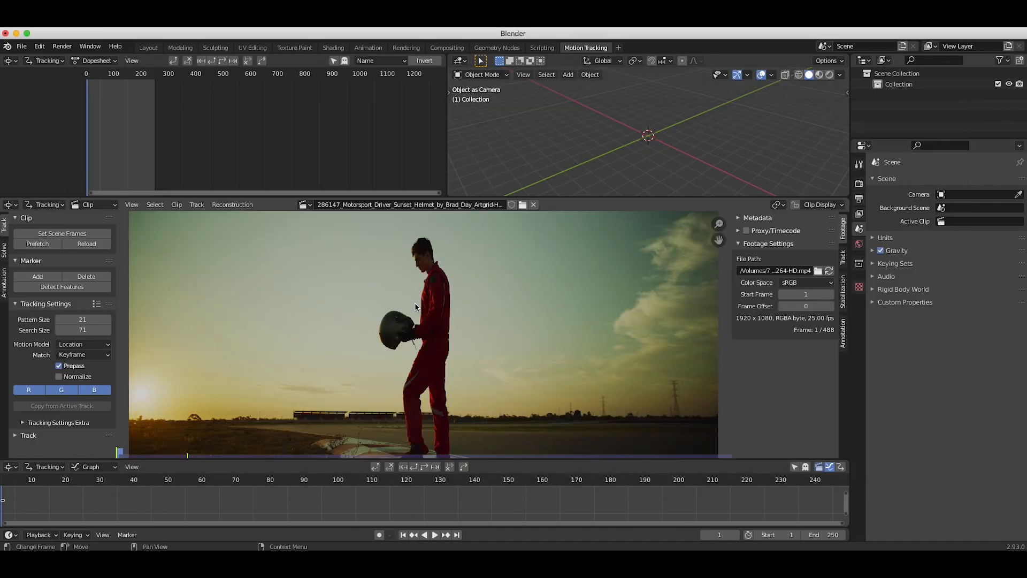
Step: Enlarge the clip editor area by reducing the height of the dopesheet and 3D viewport above it
{"action": "scroll", "coordinate": [415, 307], "scroll_direction": "down", "scroll_amount": 1}
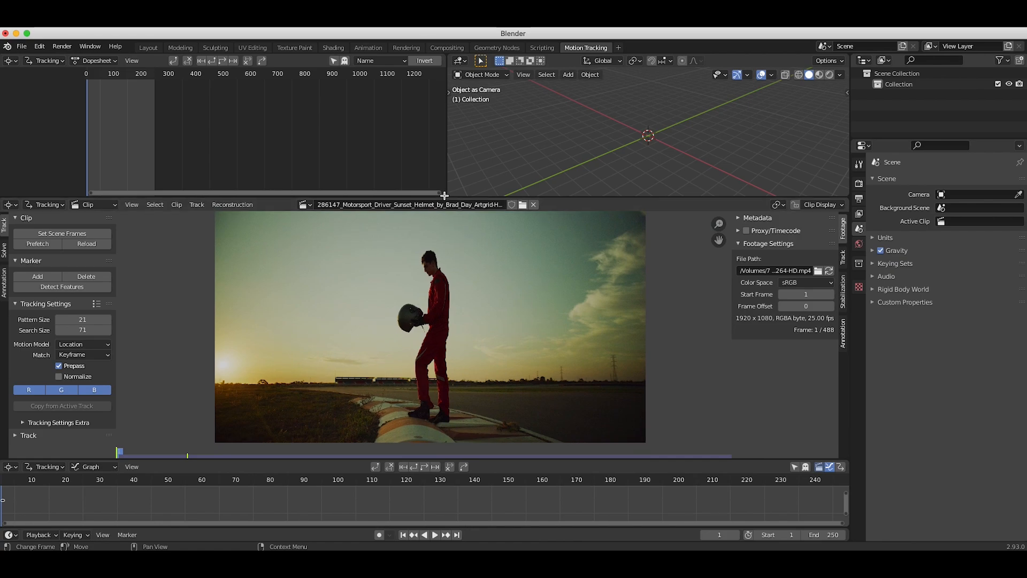
{"action": "left_click_drag", "start_coordinate": [442, 197], "coordinate": [443, 147]}
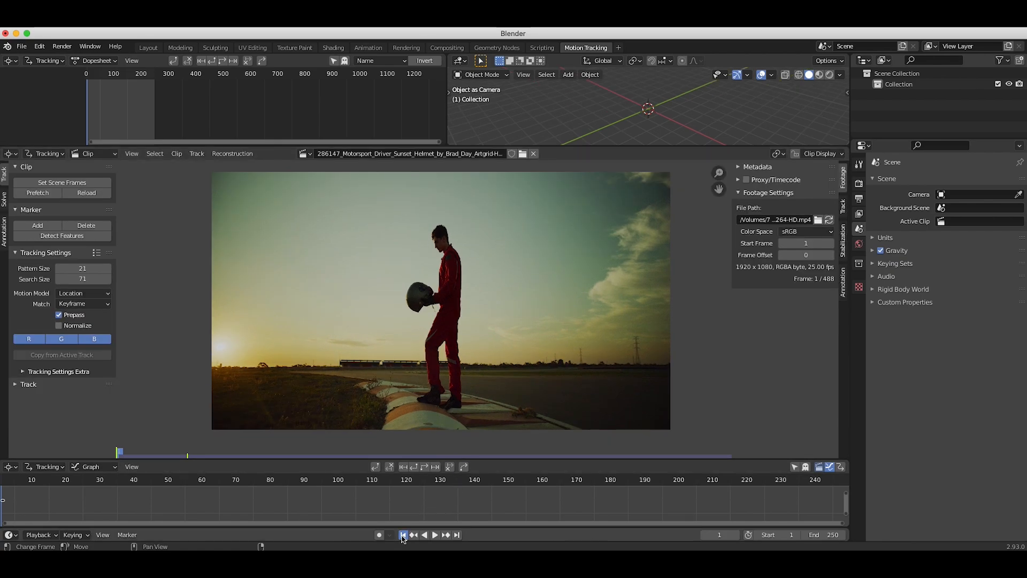
{"action": "scroll", "coordinate": [432, 503], "scroll_direction": "down", "scroll_amount": 6}
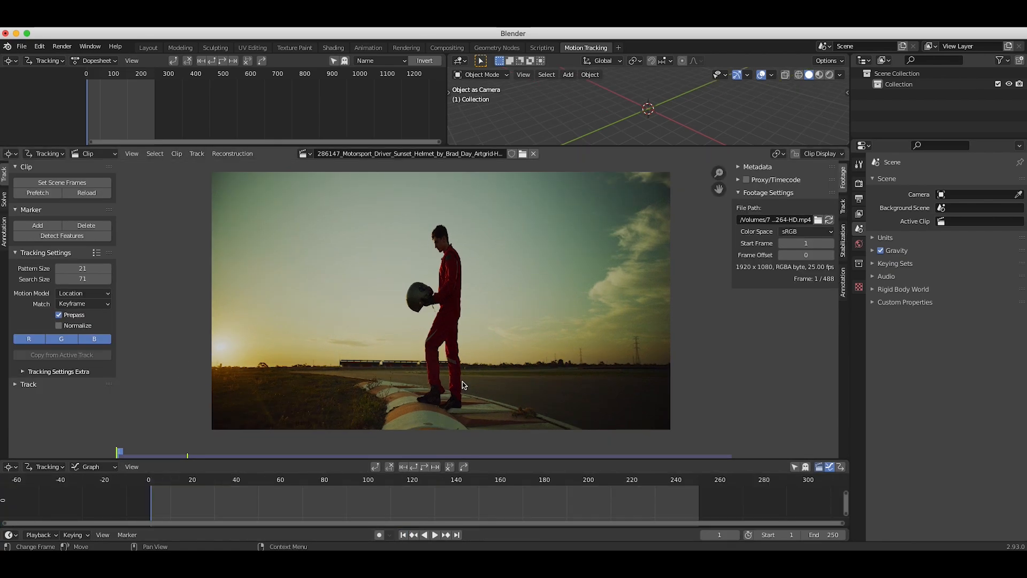
Step: Match the scene frame range to the clip's length and prefetch the footage frames
{"action": "left_click", "coordinate": [76, 184]}
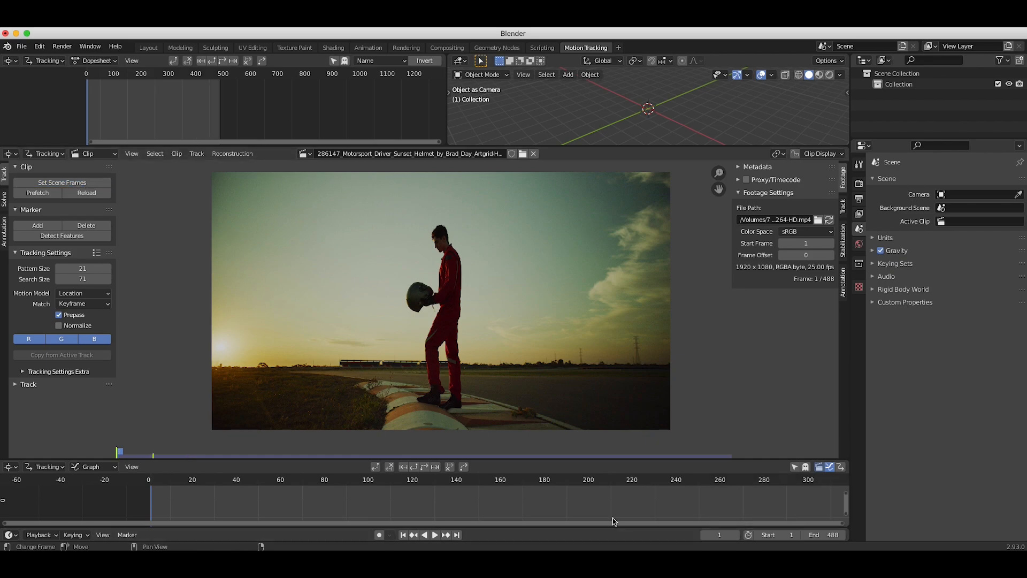
{"action": "scroll", "coordinate": [621, 508], "scroll_direction": "down", "scroll_amount": 5}
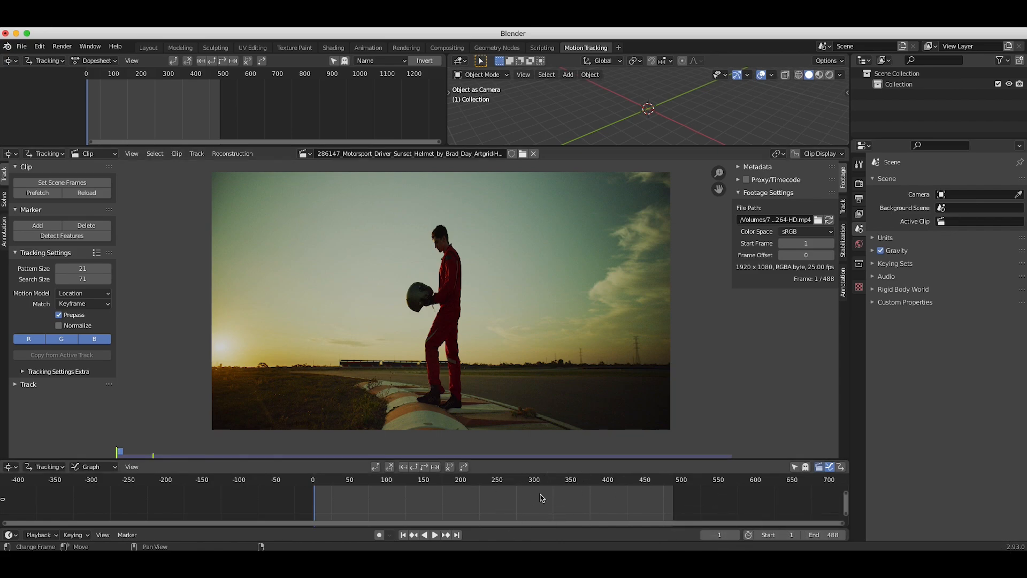
{"action": "left_click", "coordinate": [43, 196]}
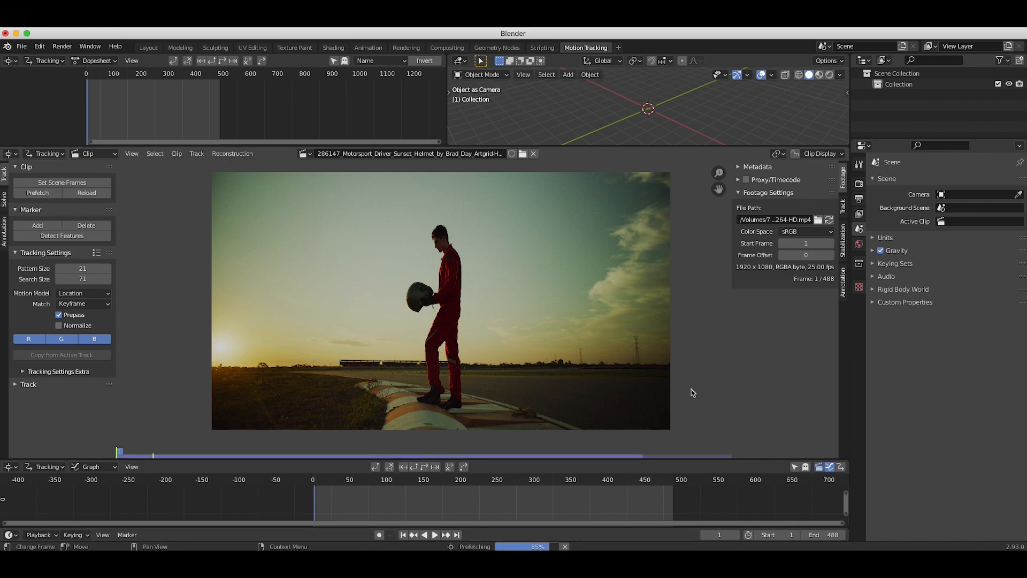
Step: Scrub the footage to frame 315, set the scene's end frame to 315 and return to the first frame
{"action": "left_click_drag", "start_coordinate": [127, 453], "coordinate": [513, 456]}
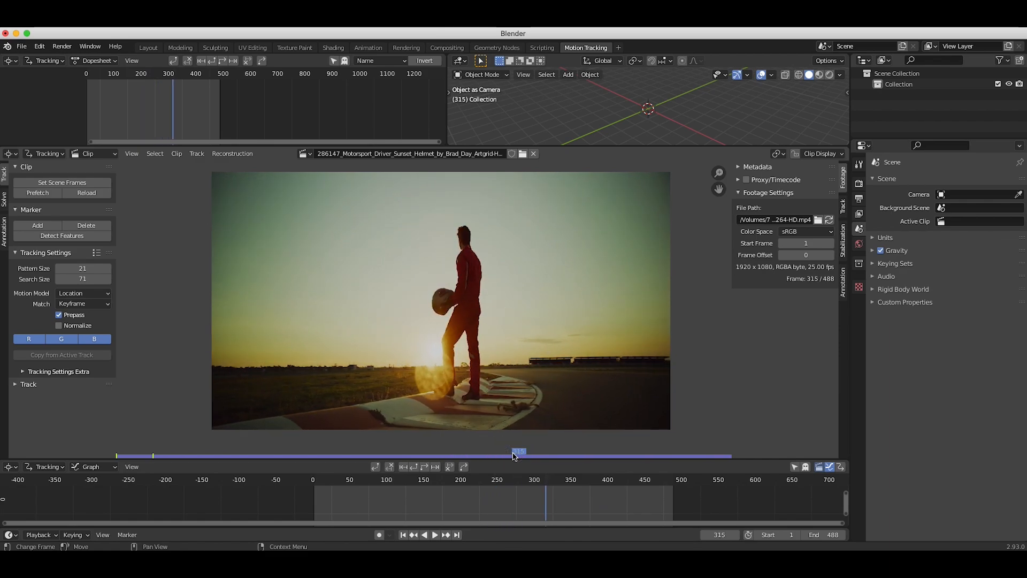
{"action": "double_click", "coordinate": [821, 536]}
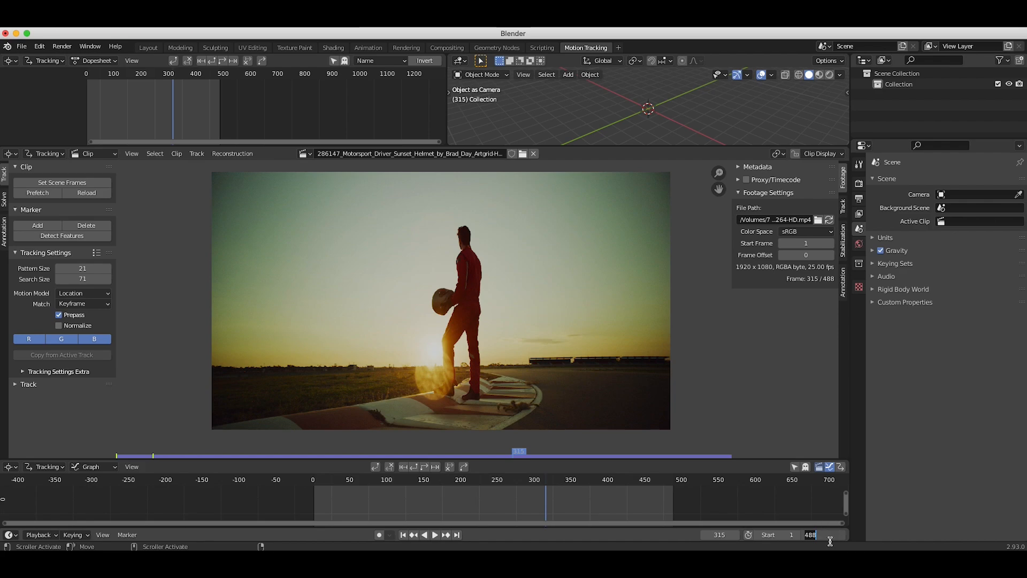
{"action": "type", "text": "315"}
{"action": "key", "text": "Return"}
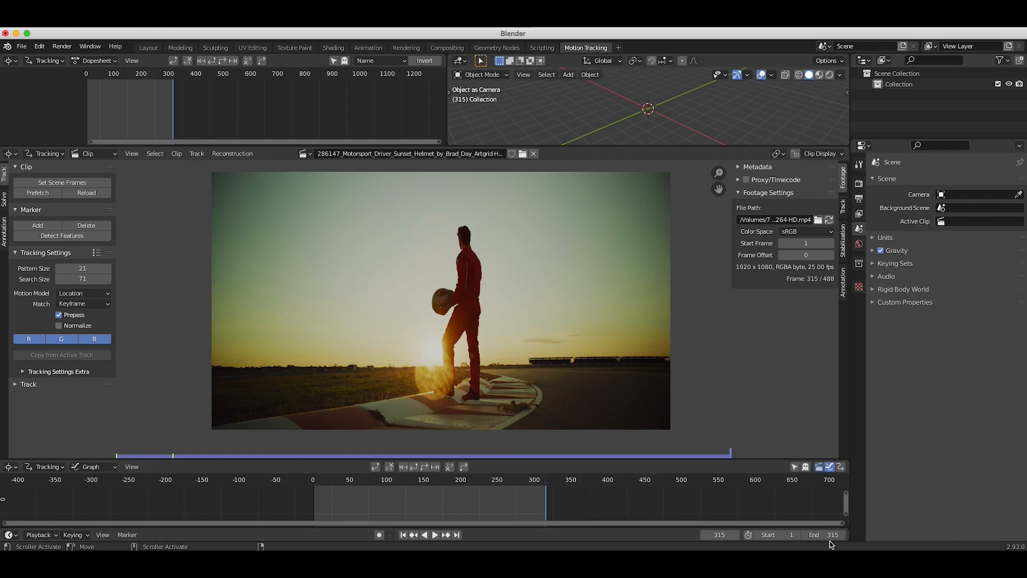
{"action": "left_click", "coordinate": [402, 534]}
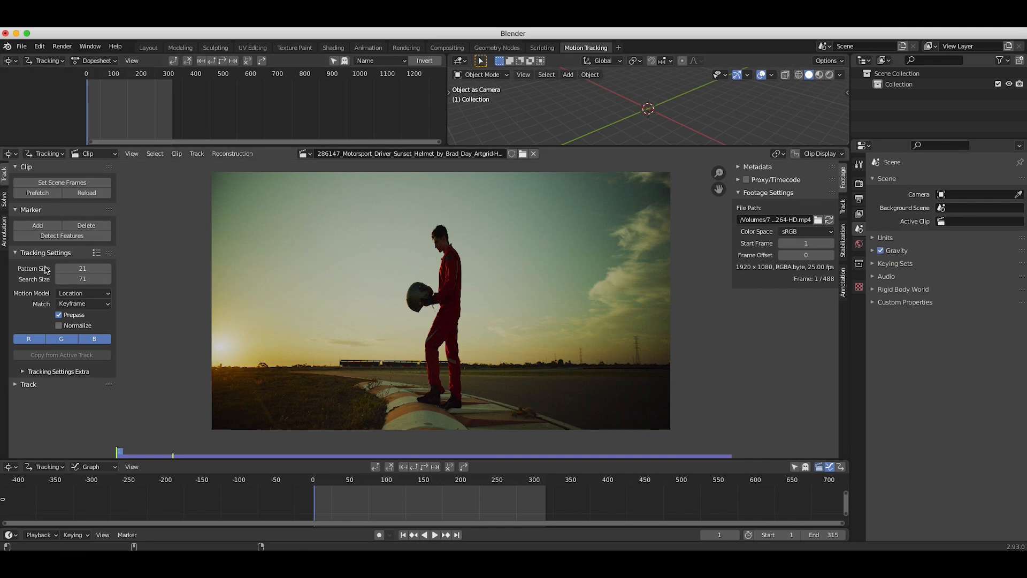
Step: Apply the Blurry Footage tracking preset and set the motion model to Affine
{"action": "left_click", "coordinate": [96, 255]}
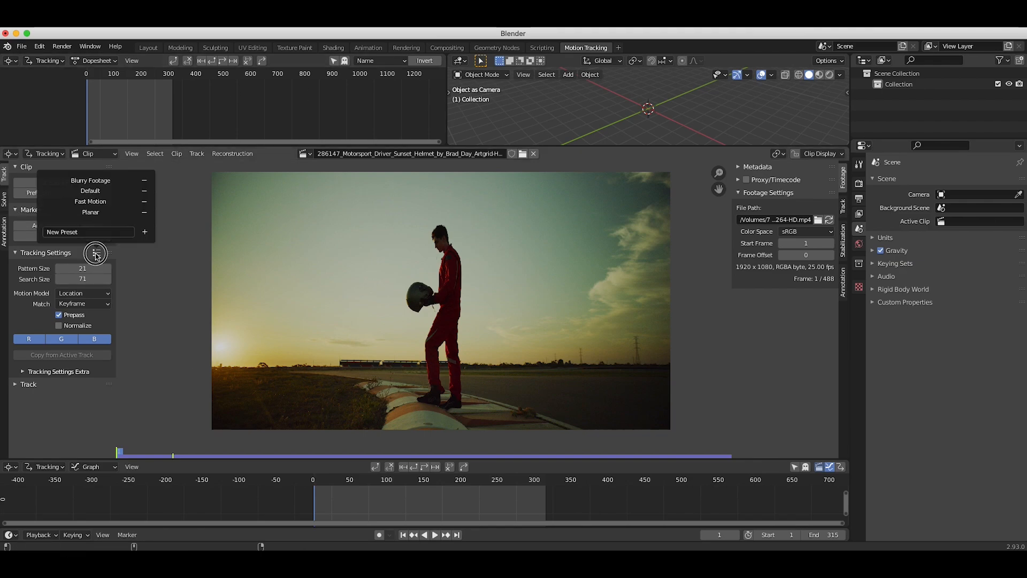
{"action": "left_click", "coordinate": [96, 181]}
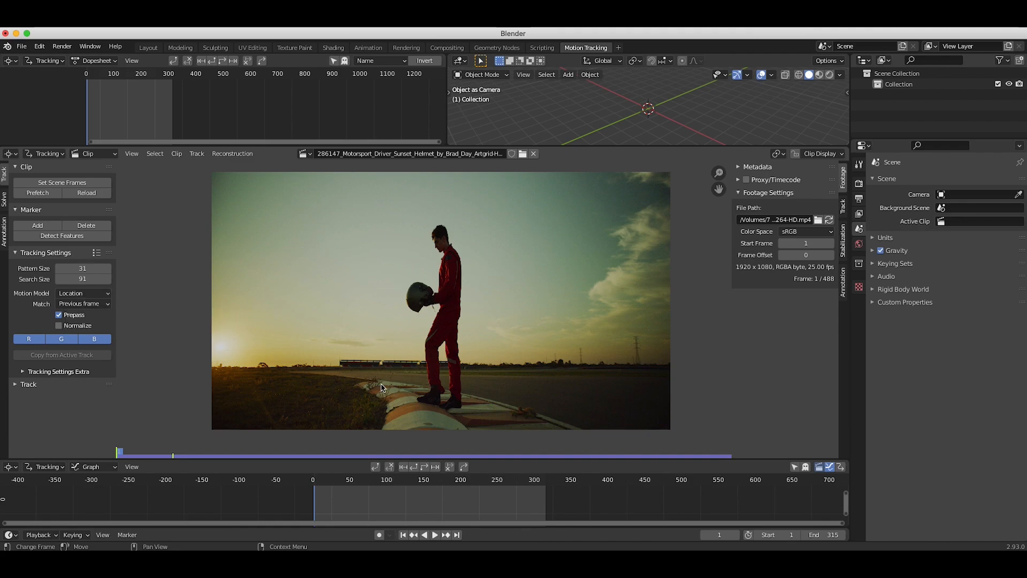
{"action": "left_click", "coordinate": [78, 294]}
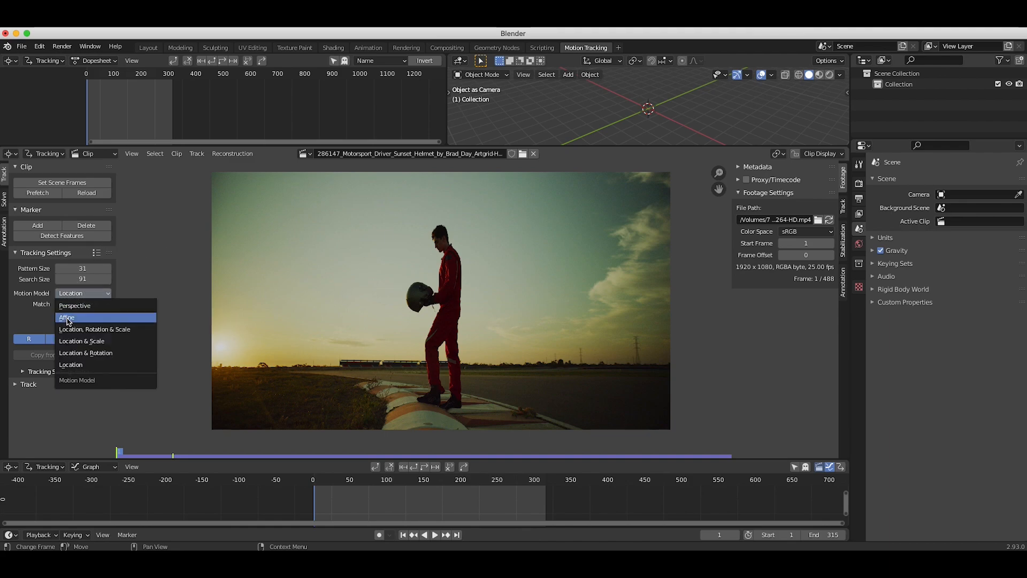
{"action": "left_click", "coordinate": [68, 319]}
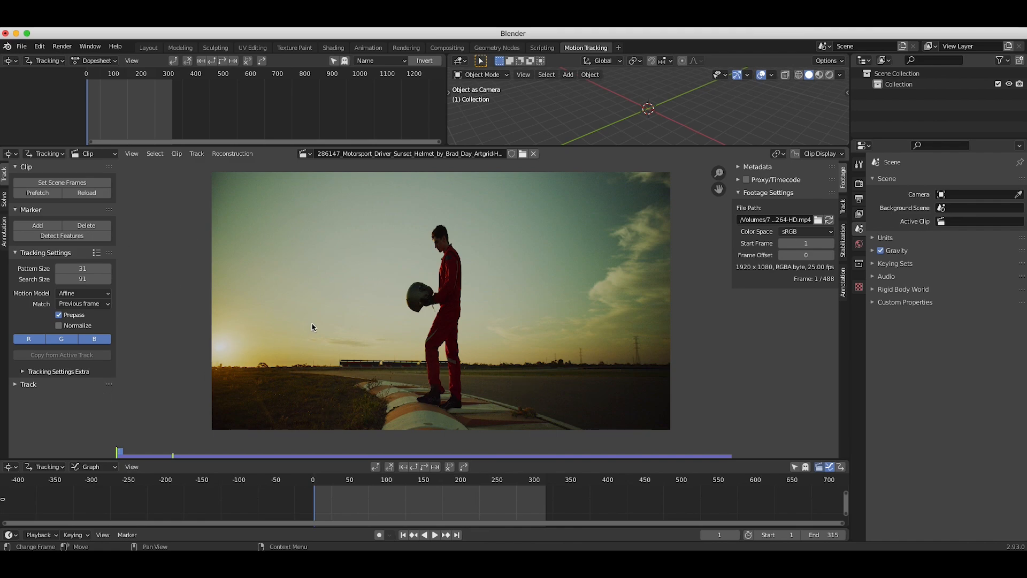
{"action": "left_click", "coordinate": [75, 292]}
{"action": "left_click", "coordinate": [72, 296]}
{"action": "scroll", "coordinate": [160, 330], "scroll_direction": "down", "scroll_amount": 1}
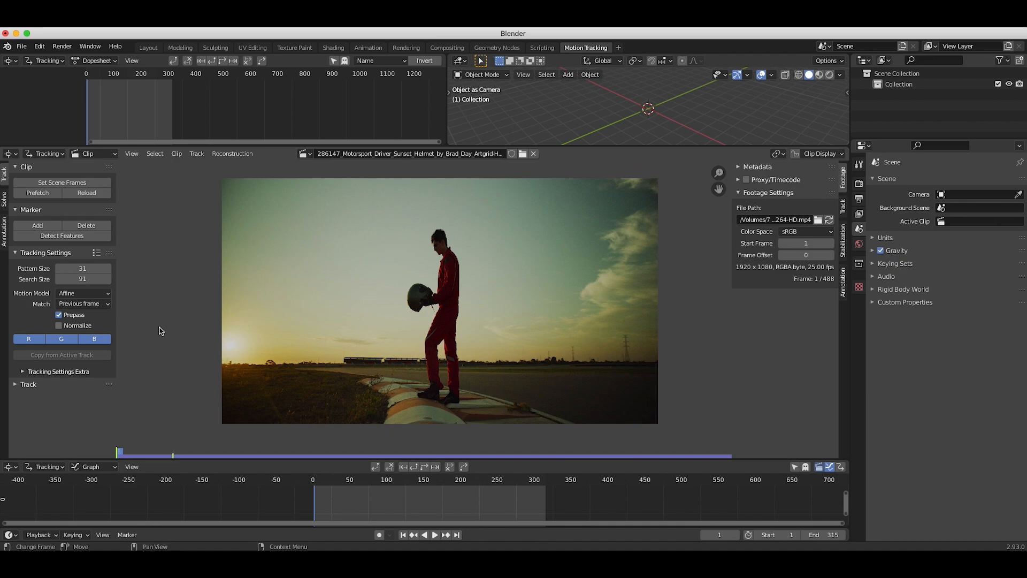
Step: Detect features across the whole first frame with threshold 0, and track the markers forward to the end frame
{"action": "left_click", "coordinate": [63, 237]}
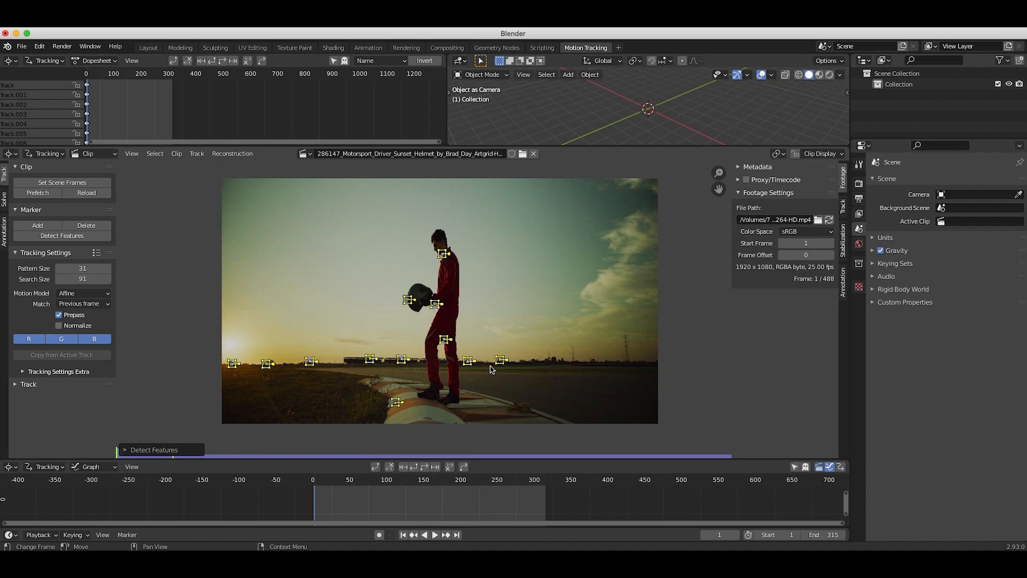
{"action": "left_click", "coordinate": [124, 451]}
{"action": "left_click", "coordinate": [123, 451]}
{"action": "left_click", "coordinate": [123, 451]}
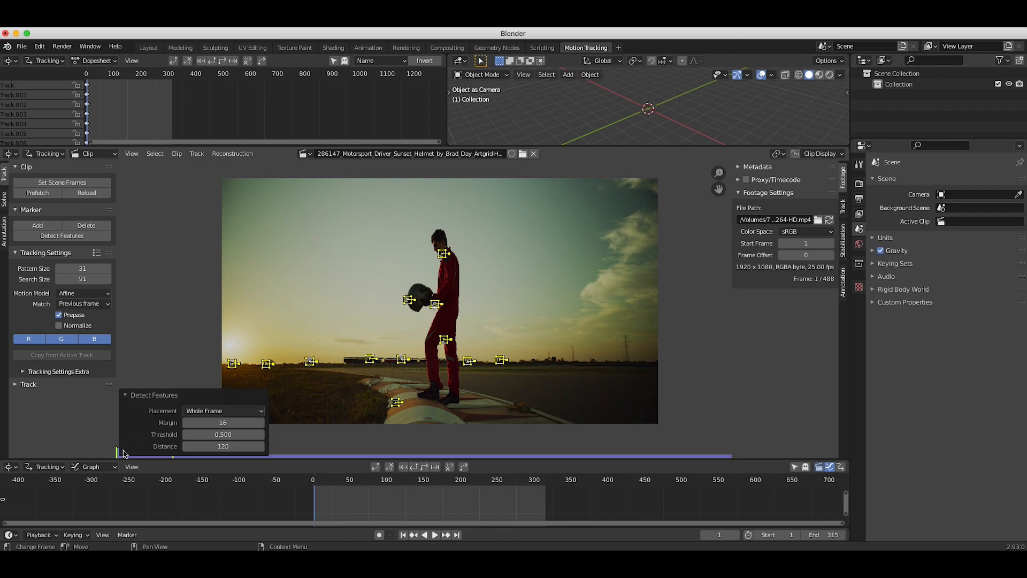
{"action": "left_click_drag", "start_coordinate": [228, 432], "coordinate": [182, 431]}
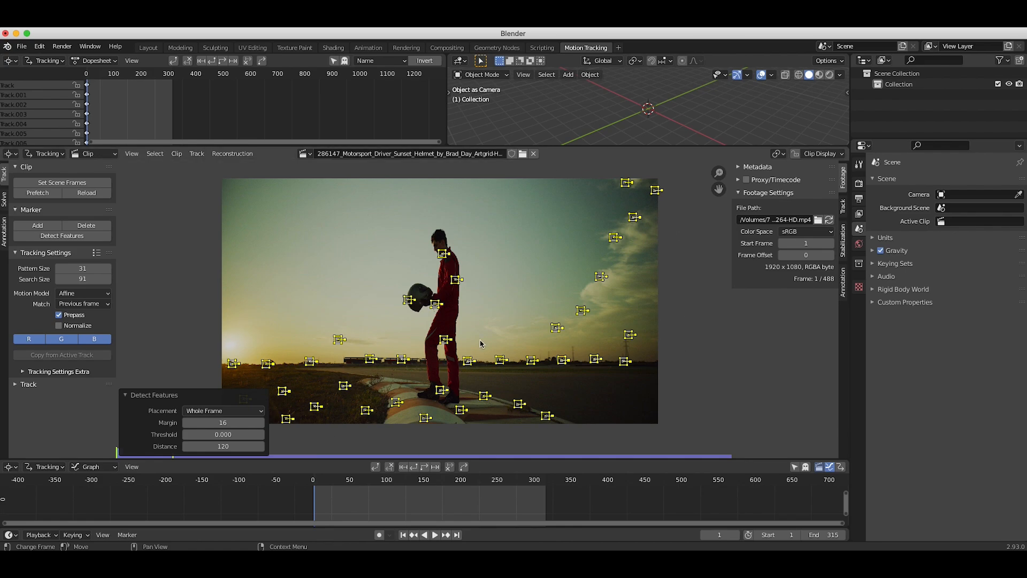
{"action": "left_click", "coordinate": [425, 468]}
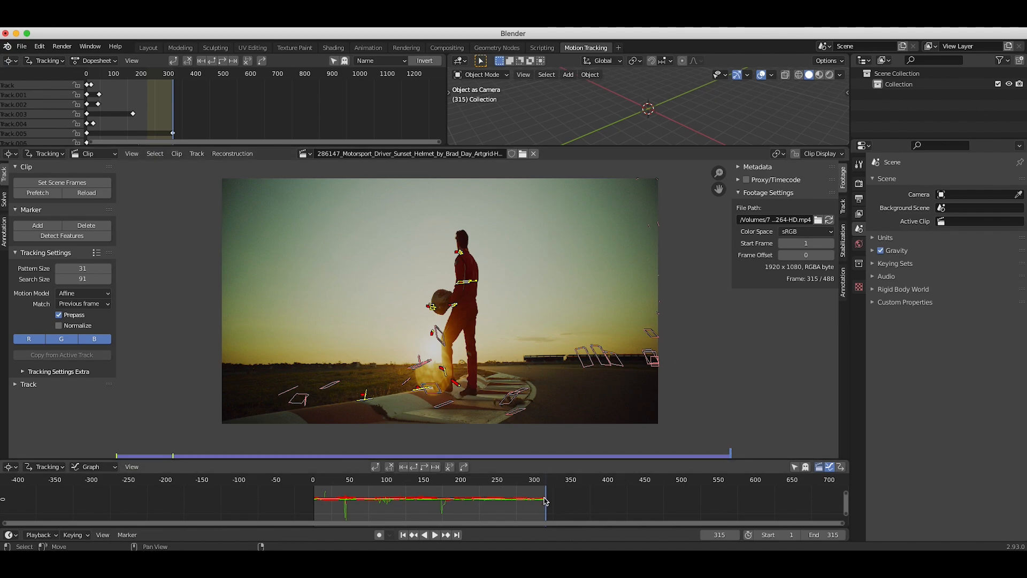
Step: Detect features at frame 315 and track the new markers backward to the first frame
{"action": "left_click", "coordinate": [59, 238]}
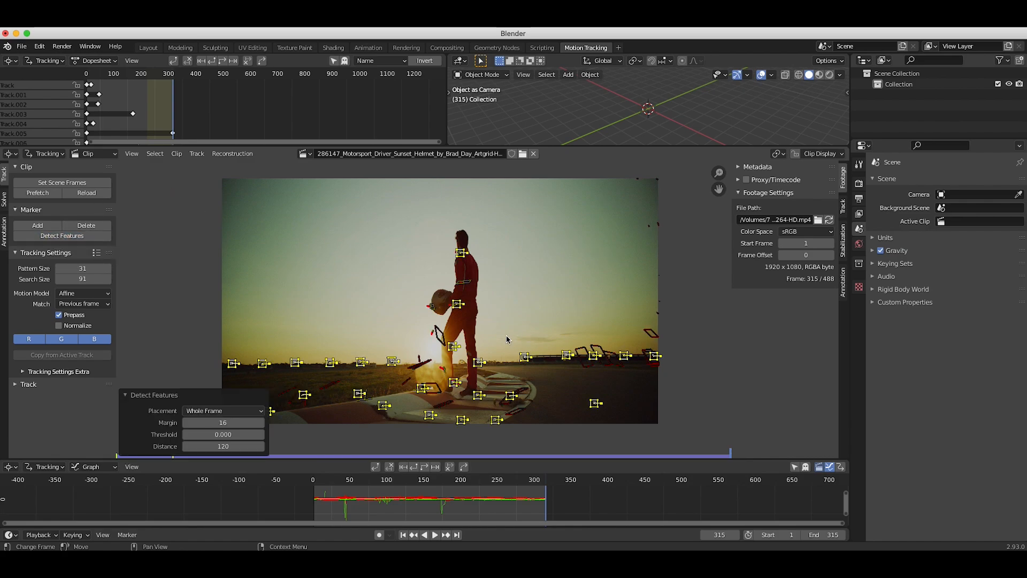
{"action": "left_click", "coordinate": [414, 470]}
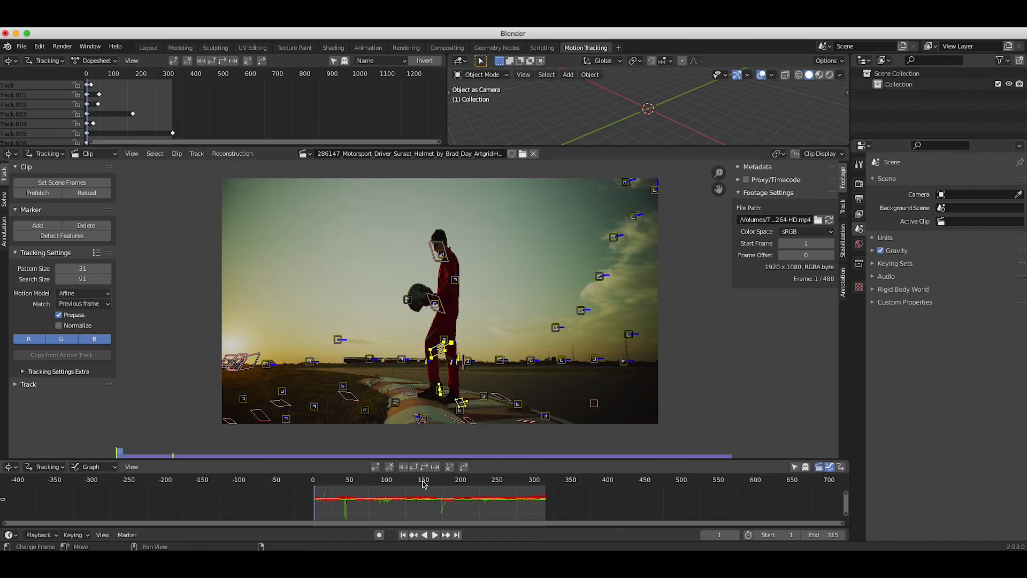
Step: Detect features at frame 149 and track the new markers both forward and backward through the clip
{"action": "left_click", "coordinate": [425, 484]}
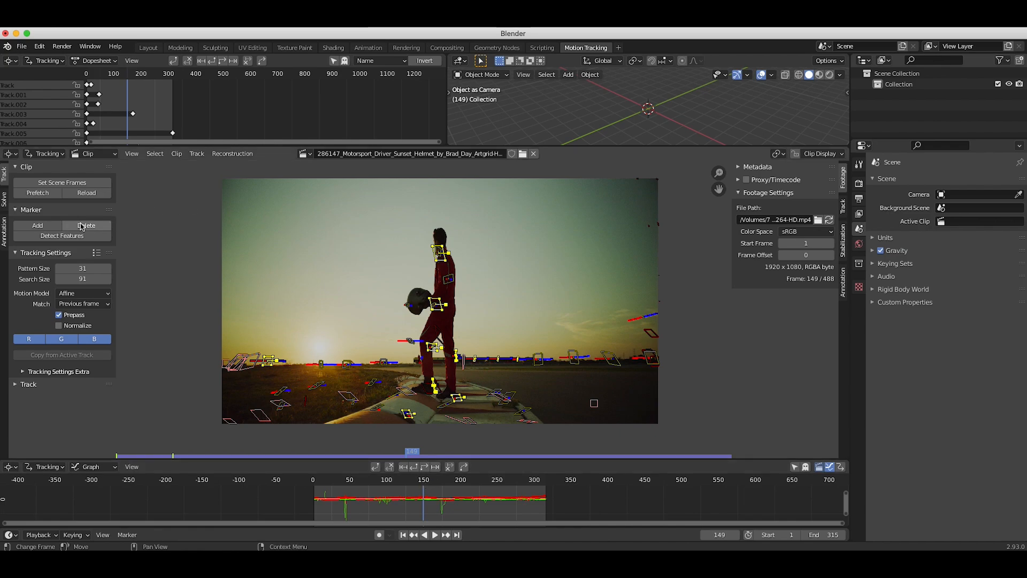
{"action": "left_click", "coordinate": [54, 236]}
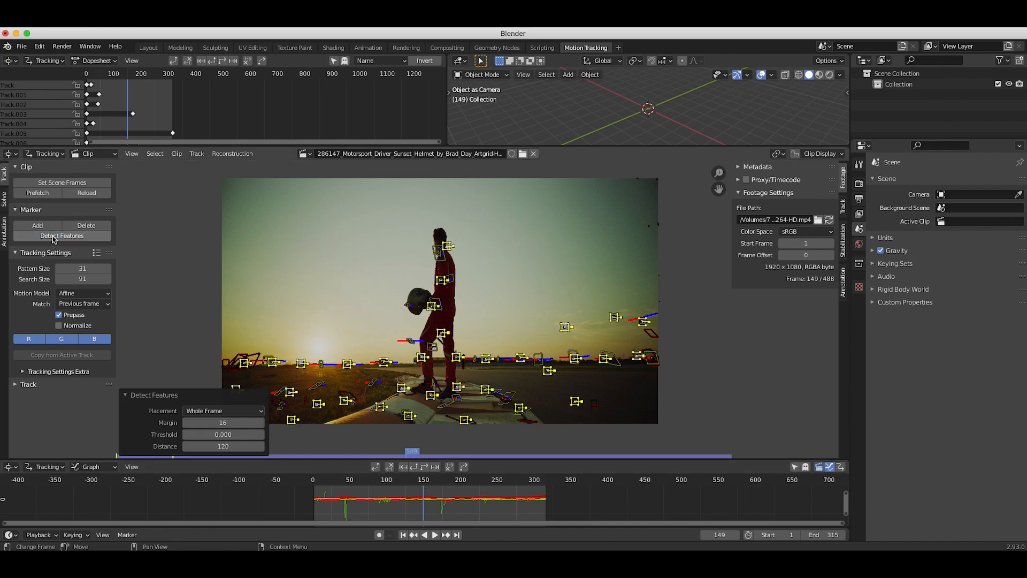
{"action": "left_click", "coordinate": [425, 467]}
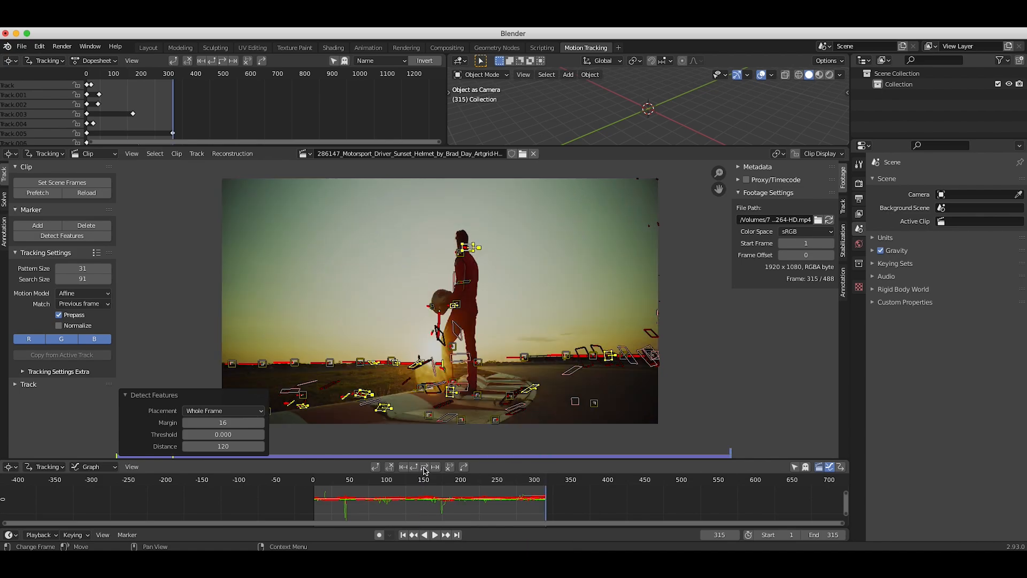
{"action": "left_click", "coordinate": [413, 467]}
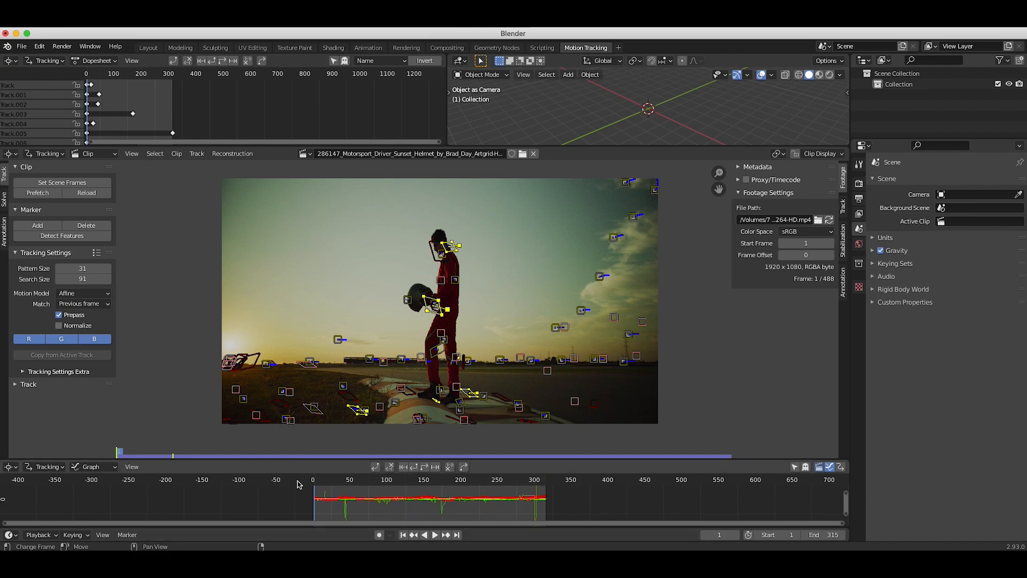
Step: Detect features at frame 60 and track the new markers both forward and backward through the clip
{"action": "left_click", "coordinate": [357, 483]}
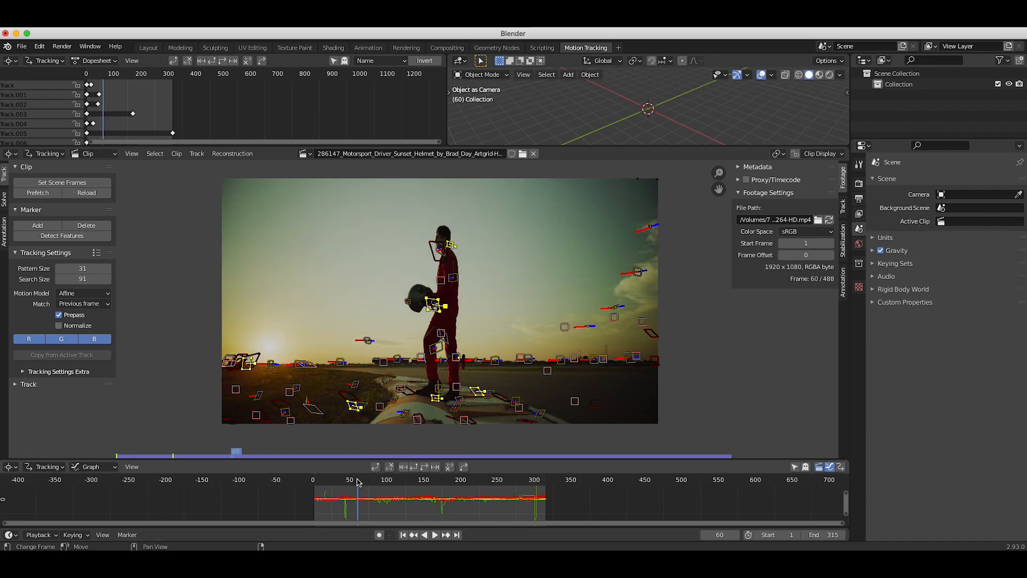
{"action": "left_click", "coordinate": [62, 236]}
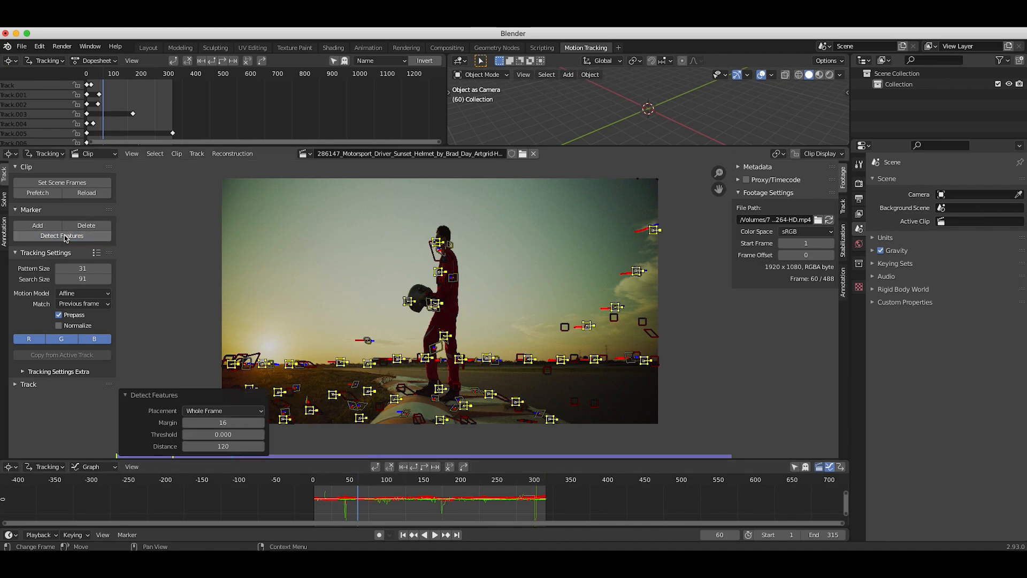
{"action": "left_click", "coordinate": [426, 467]}
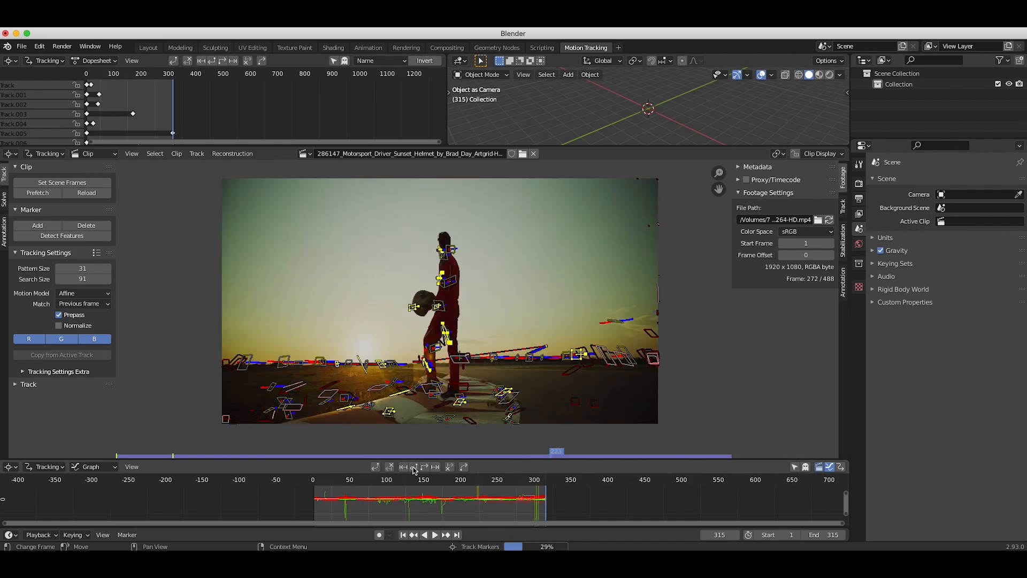
Step: Detect features at frame 243 and track the new markers forward to the end and backward to the first frame
{"action": "left_click", "coordinate": [491, 485]}
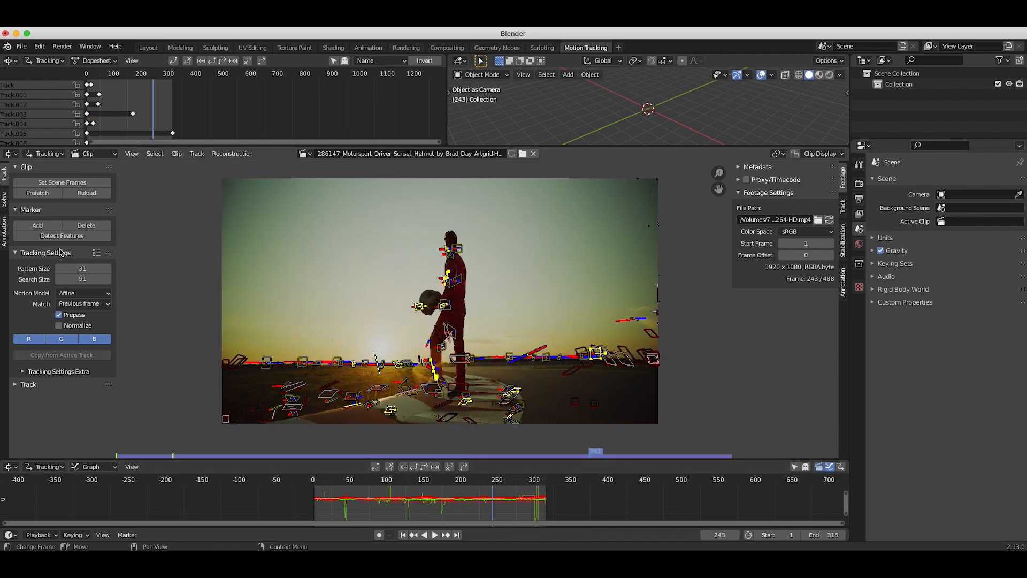
{"action": "left_click", "coordinate": [64, 237]}
{"action": "left_click", "coordinate": [422, 467]}
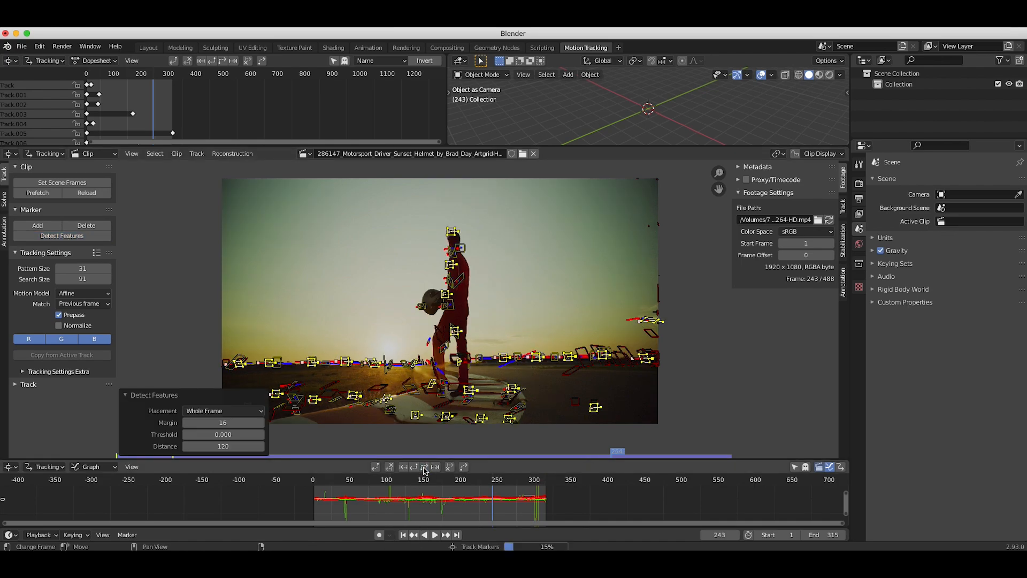
{"action": "left_click", "coordinate": [415, 468]}
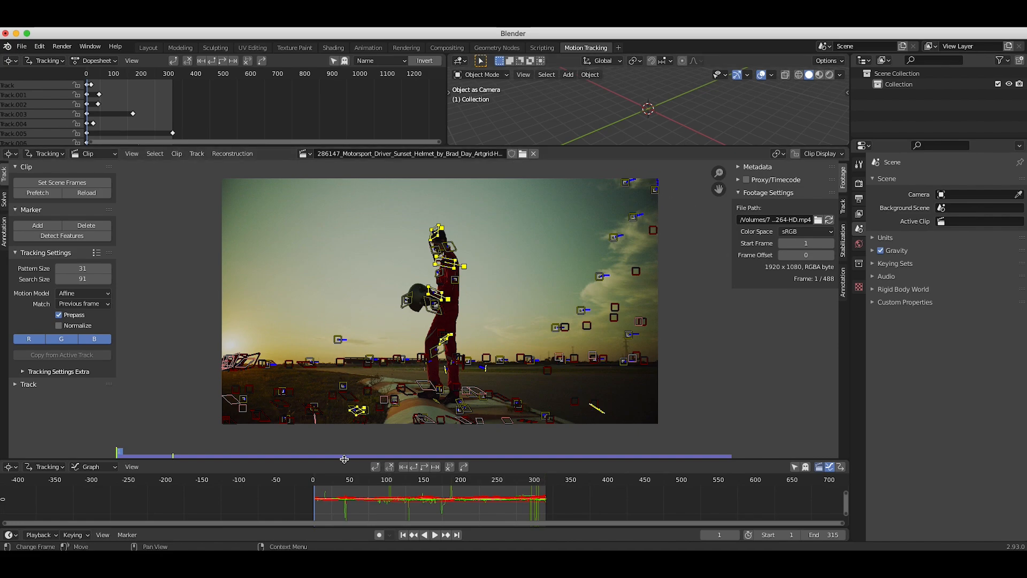
Step: Enlarge the tracking graph and examine the track curves over the whole frame range for spikes
{"action": "left_click_drag", "start_coordinate": [315, 460], "coordinate": [314, 397]}
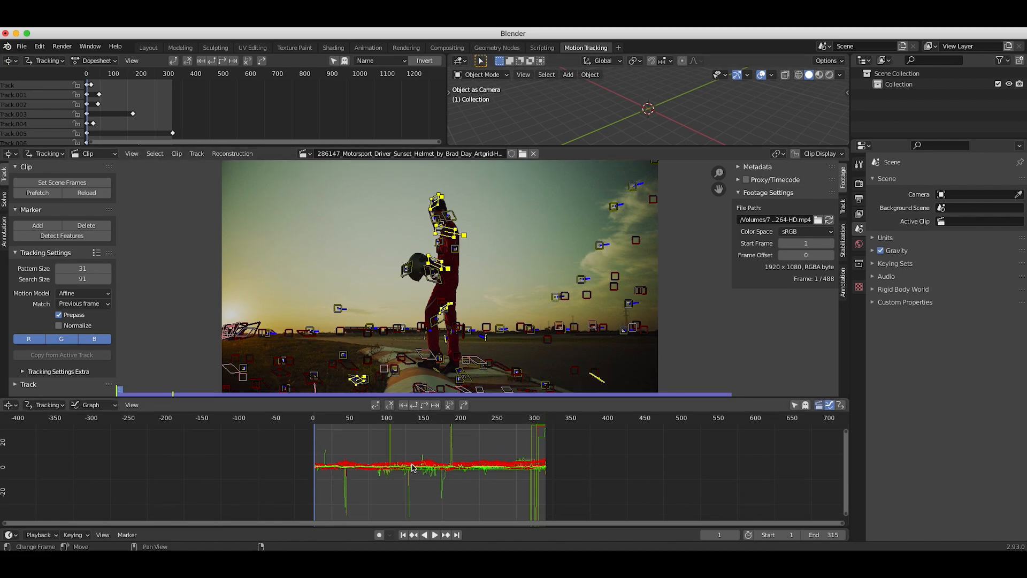
{"action": "key", "text": "Home"}
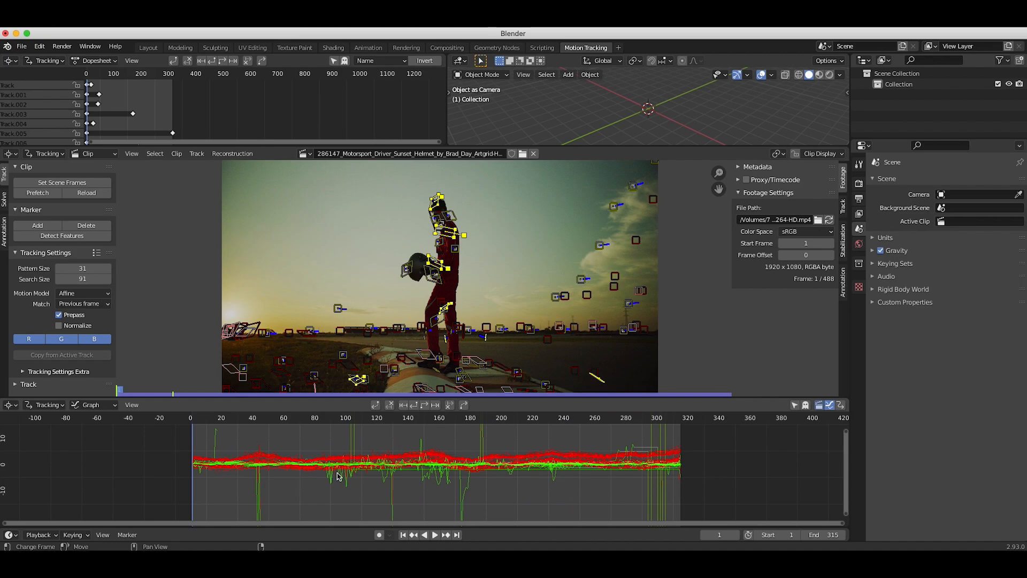
{"action": "scroll", "coordinate": [393, 487], "scroll_direction": "down", "scroll_amount": 3}
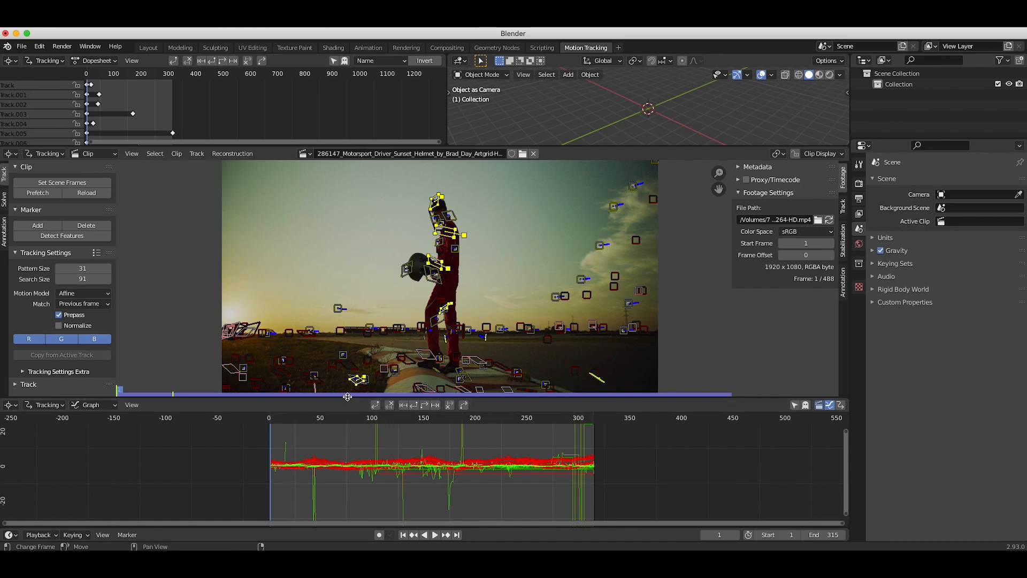
{"action": "left_click_drag", "start_coordinate": [347, 396], "coordinate": [345, 435]}
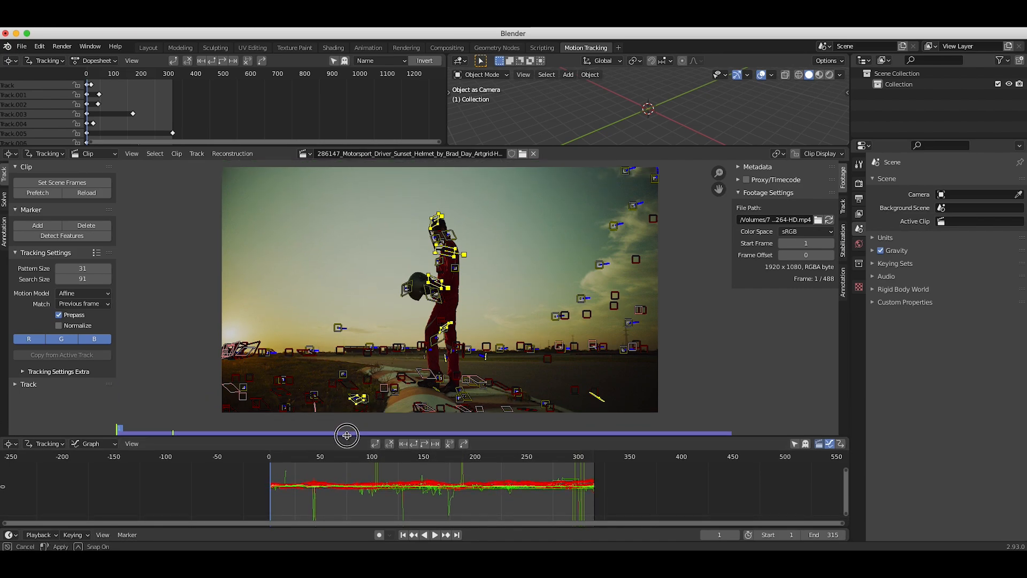
Step: Delete the track curves that spike near frames 43, 16 and 104 in the tracking graph
{"action": "left_click", "coordinate": [300, 498]}
{"action": "scroll", "coordinate": [211, 500], "scroll_direction": "up", "scroll_amount": 4}
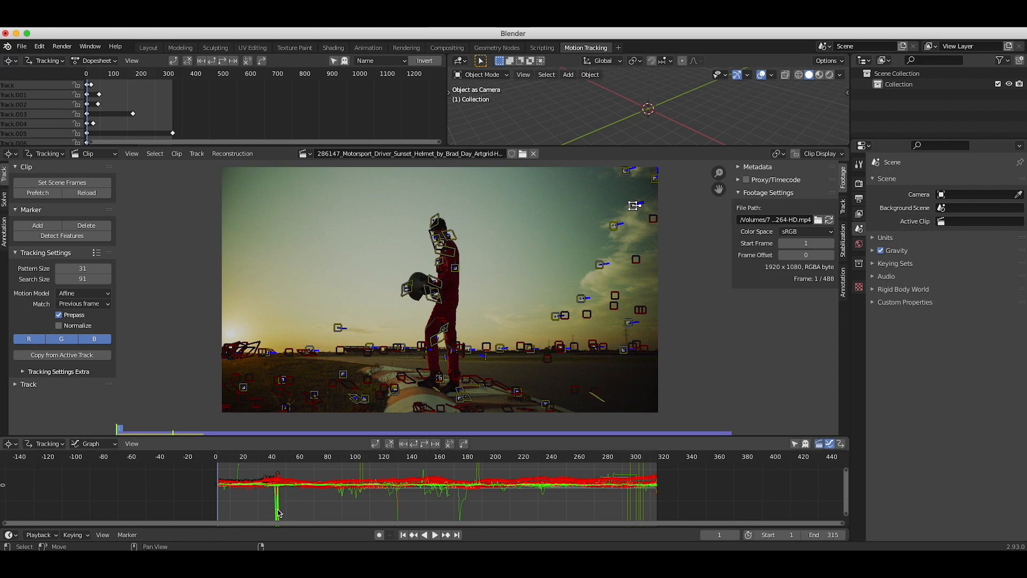
{"action": "key", "text": "x"}
{"action": "left_click", "coordinate": [277, 512]}
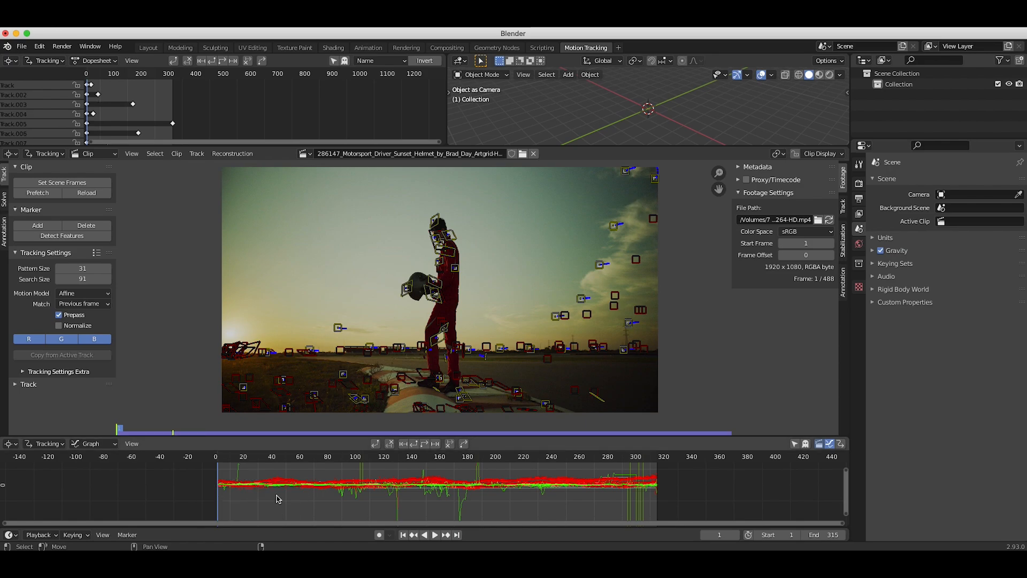
{"action": "left_click", "coordinate": [240, 490]}
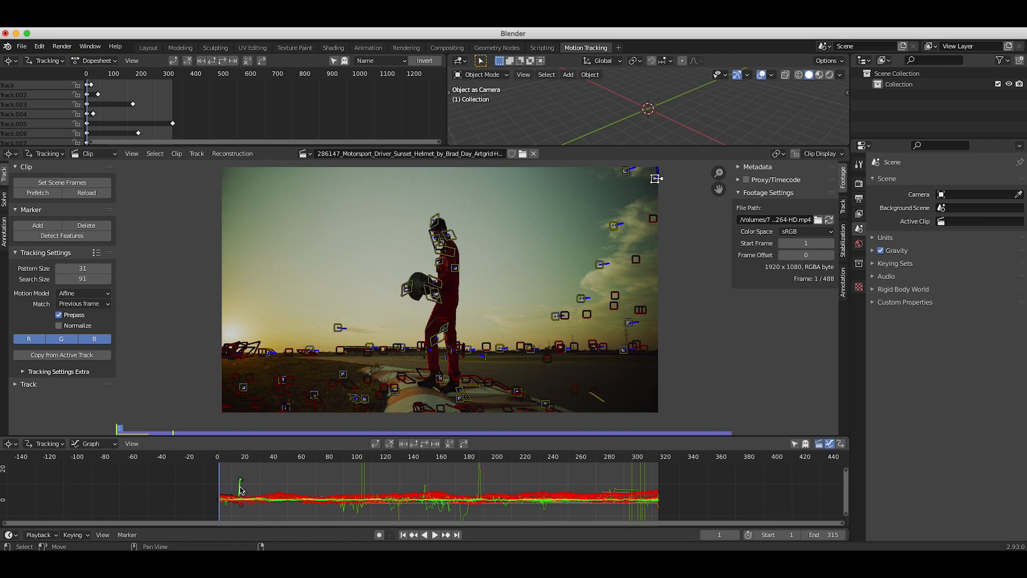
{"action": "key", "text": "x"}
{"action": "left_click", "coordinate": [240, 490]}
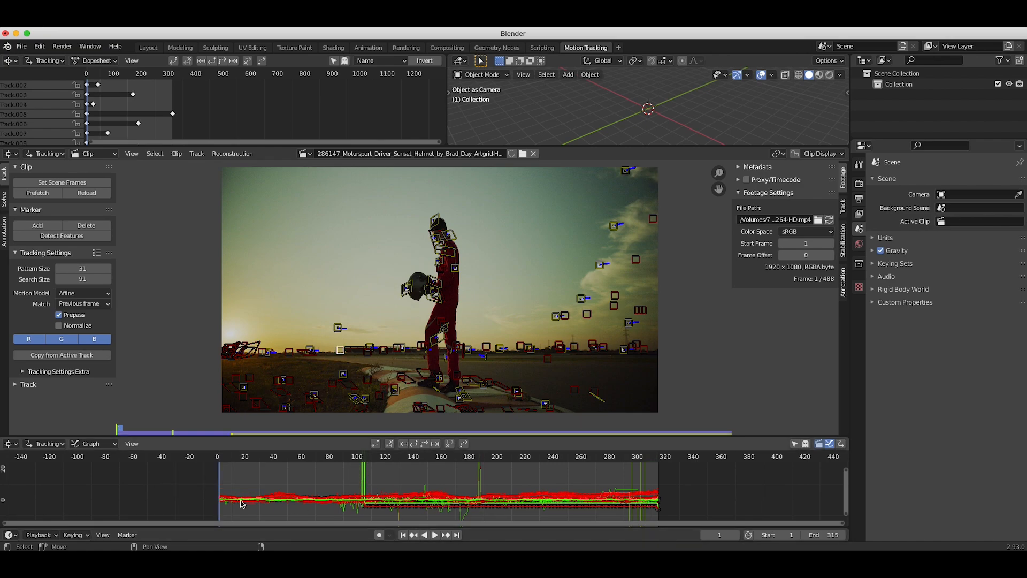
{"action": "key", "text": "x"}
{"action": "left_click", "coordinate": [354, 474]}
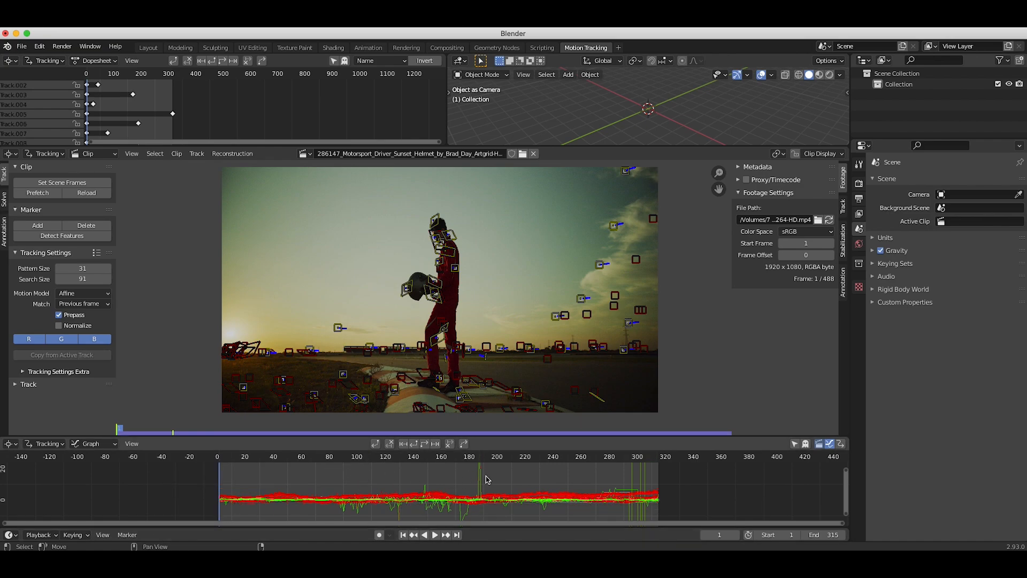
Step: Delete the outlier track curves that spike near frames 187 and 150 and around frames 295 to 303
{"action": "left_click", "coordinate": [483, 480]}
{"action": "key", "text": "x"}
{"action": "left_click", "coordinate": [484, 480]}
{"action": "left_click", "coordinate": [427, 488]}
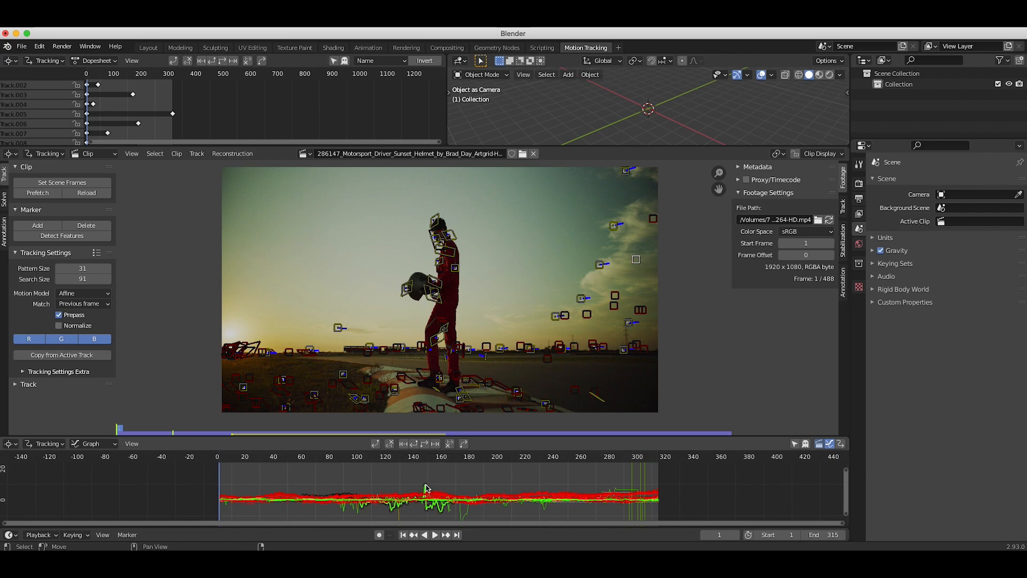
{"action": "key", "text": "x"}
{"action": "left_click", "coordinate": [428, 485]}
{"action": "left_click", "coordinate": [635, 476]}
{"action": "key", "text": "x"}
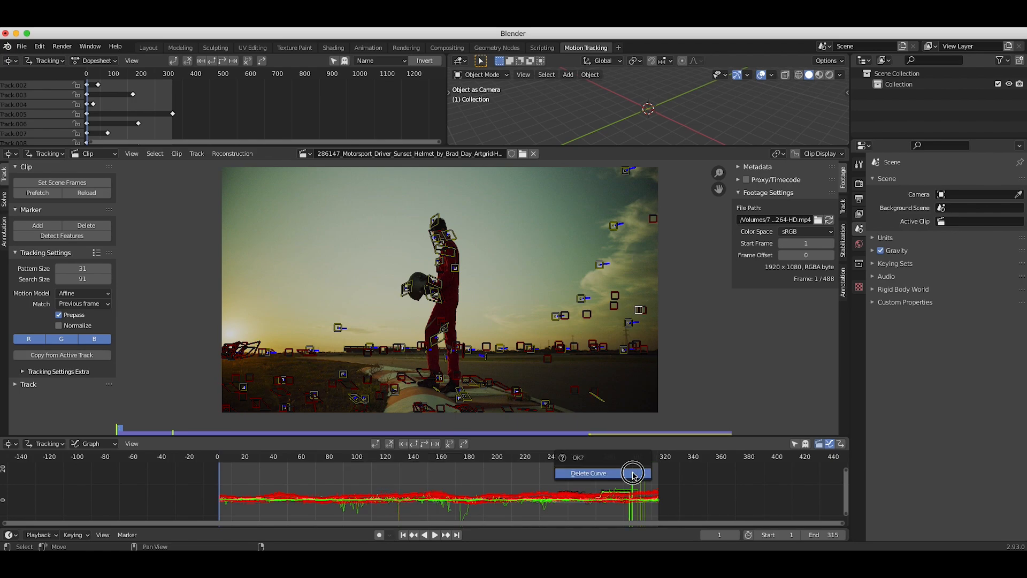
{"action": "left_click", "coordinate": [634, 473]}
{"action": "left_click", "coordinate": [645, 492]}
{"action": "key", "text": "x"}
{"action": "left_click", "coordinate": [642, 473]}
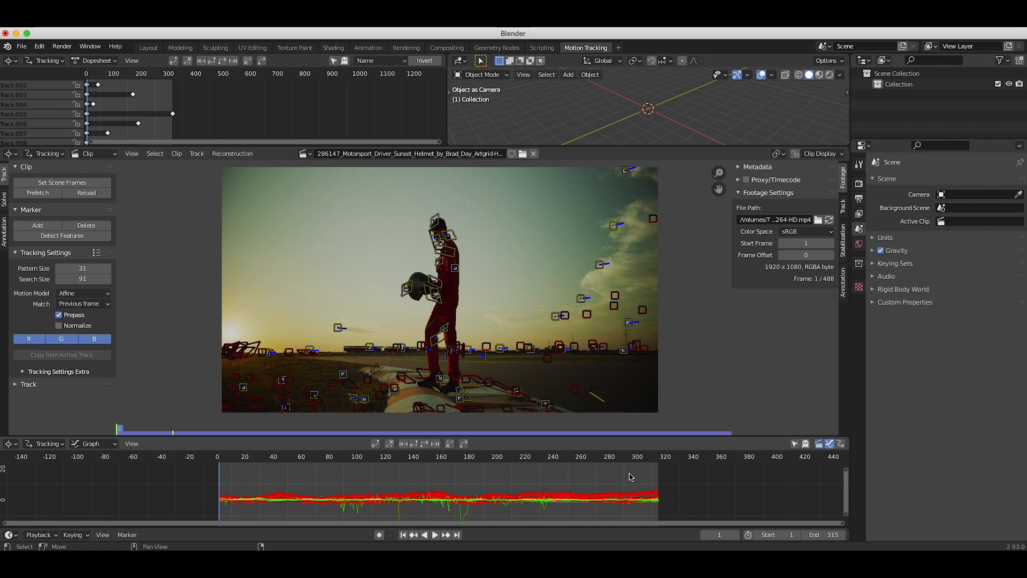
Step: Delete the remaining track curves that dip below the main band around frames 90 to 100
{"action": "left_click", "coordinate": [358, 511]}
{"action": "key", "text": "x"}
{"action": "left_click", "coordinate": [357, 511]}
{"action": "left_click", "coordinate": [343, 512]}
{"action": "key", "text": "x"}
{"action": "left_click", "coordinate": [342, 512]}
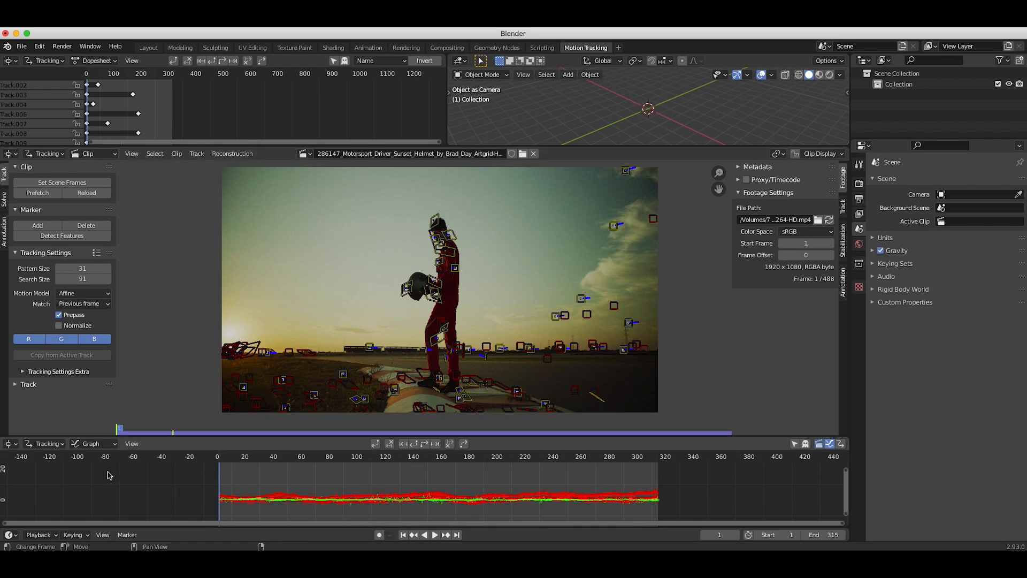
Step: Box-select all tracking markers across the footage at frame 1
{"action": "scroll", "coordinate": [589, 241], "scroll_direction": "down", "scroll_amount": 1}
{"action": "key", "text": "b"}
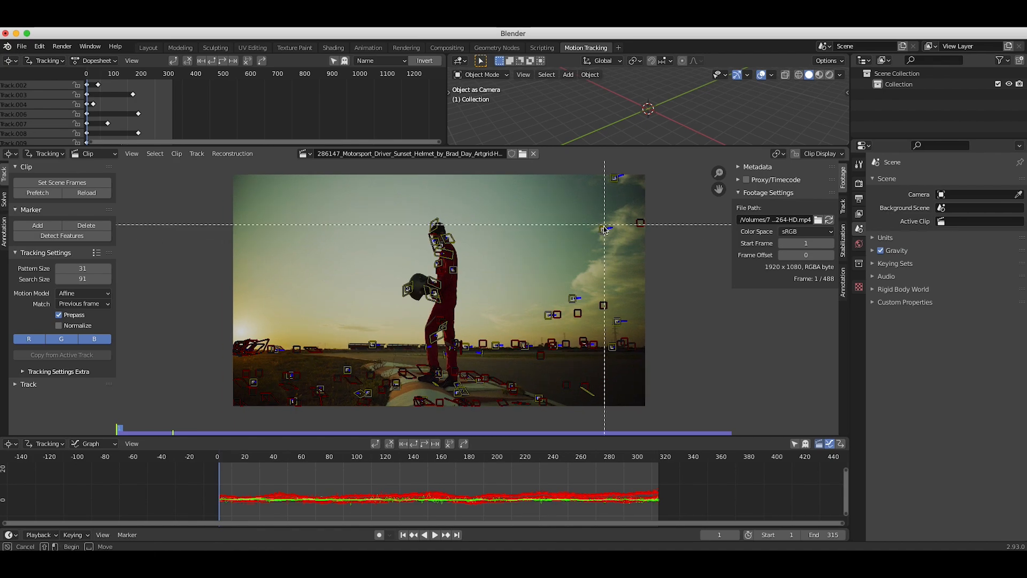
{"action": "left_click_drag", "start_coordinate": [665, 177], "coordinate": [233, 412]}
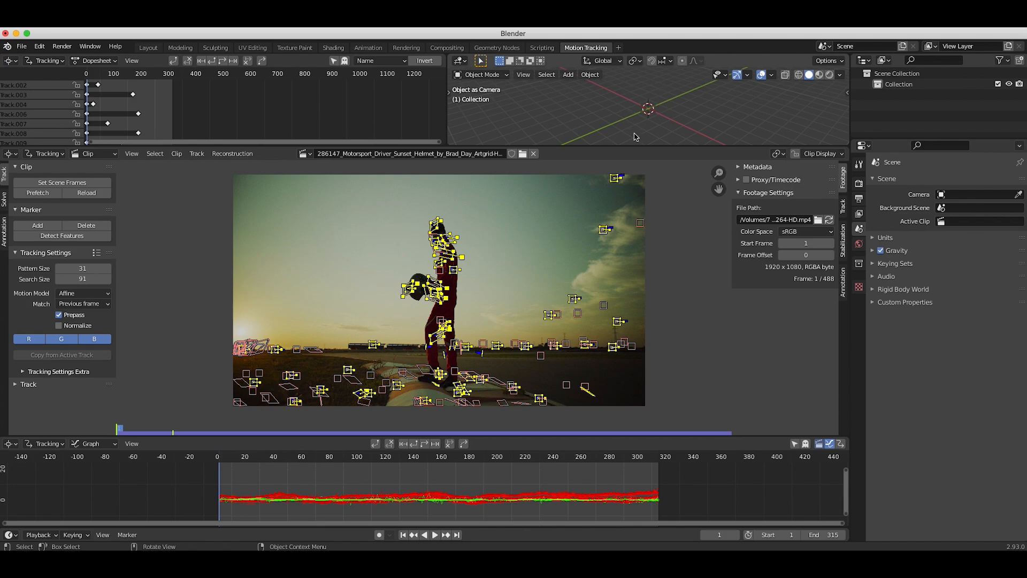
Step: Enlarge the 3D viewport, add a camera to the scene and view it from outside
{"action": "left_click_drag", "start_coordinate": [634, 146], "coordinate": [635, 187]}
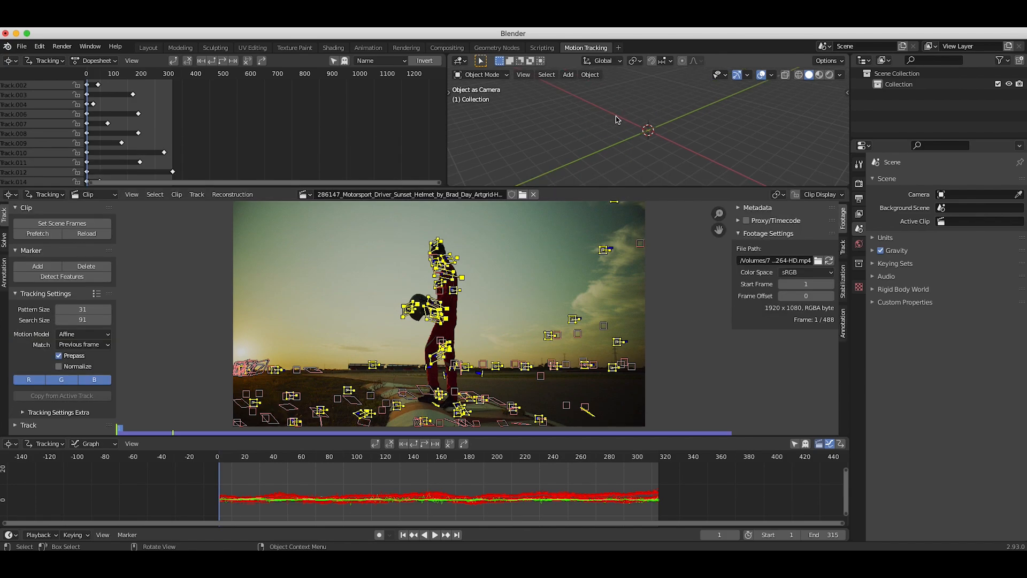
{"action": "key", "text": "shift+a"}
{"action": "left_click", "coordinate": [553, 280]}
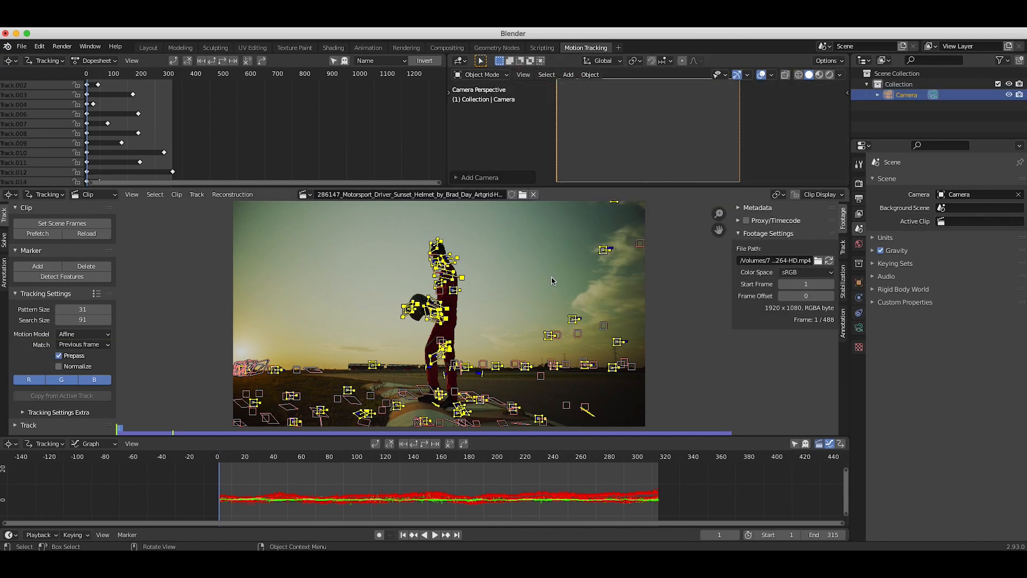
{"action": "scroll", "coordinate": [657, 145], "scroll_direction": "down", "scroll_amount": 10}
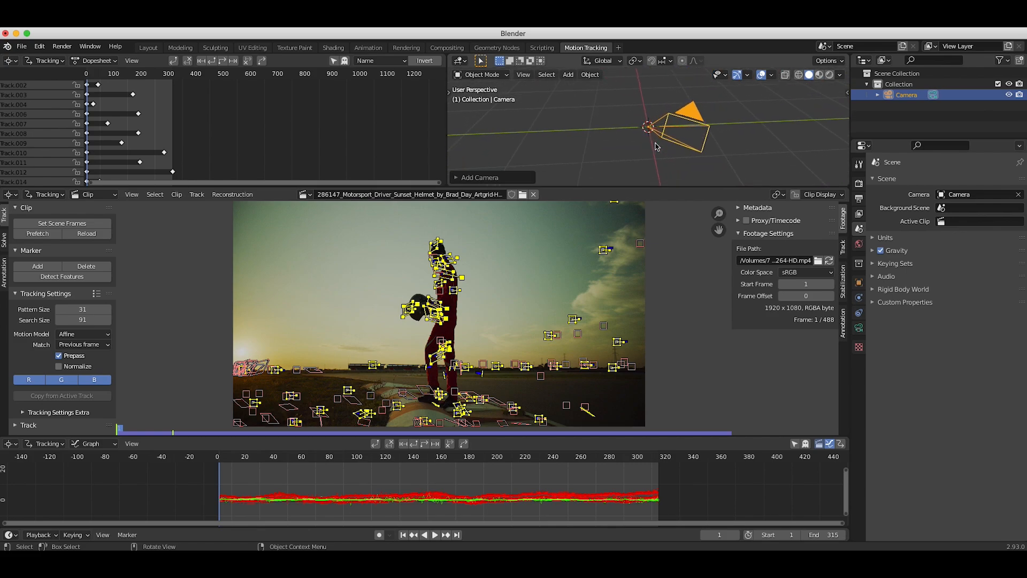
{"action": "middle_click_drag", "start_coordinate": [708, 134], "coordinate": [682, 139], "text": "shift"}
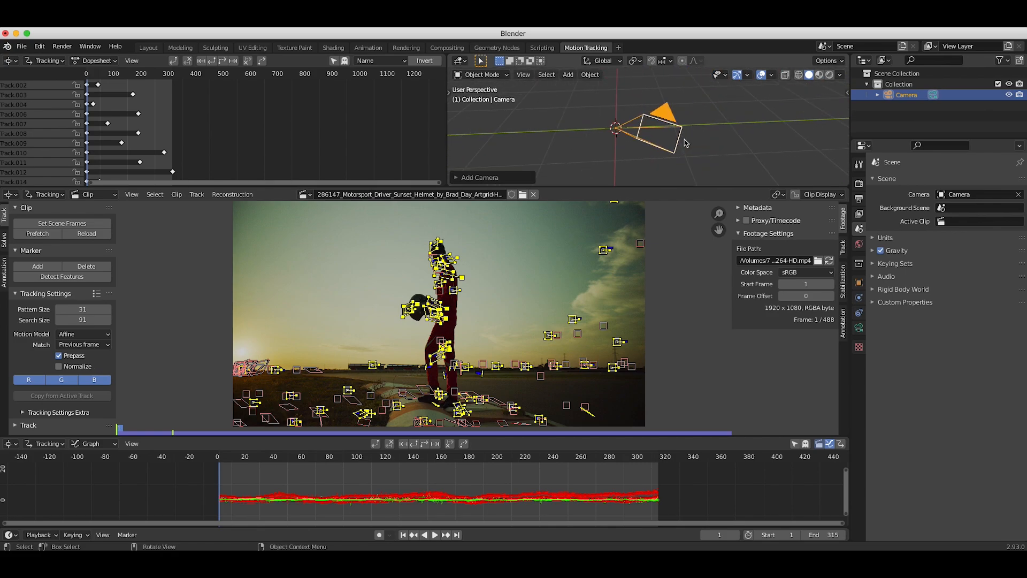
Step: Solve the camera motion with automatic keyframe selection and focal length refinement enabled
{"action": "left_click", "coordinate": [4, 240]}
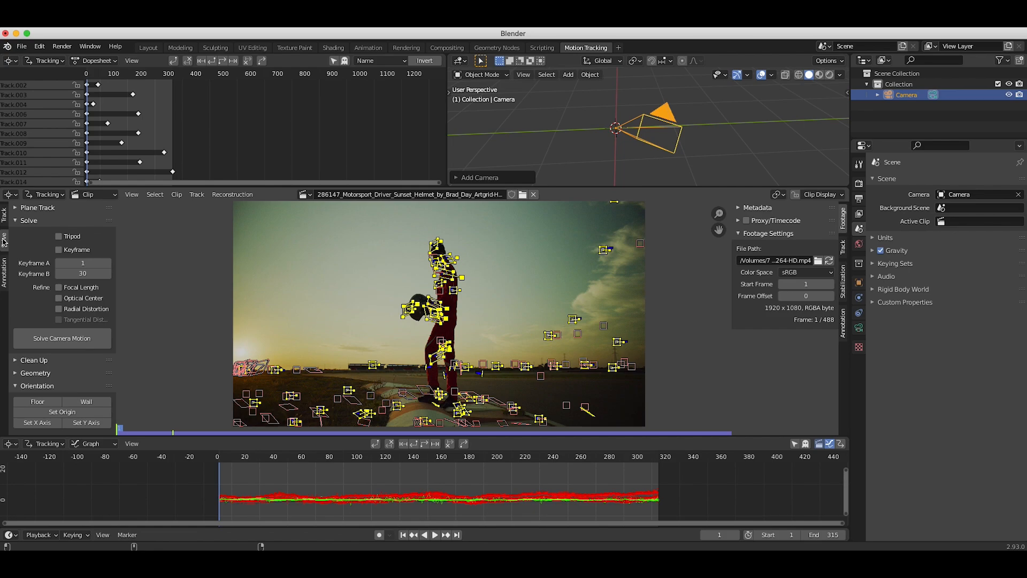
{"action": "left_click", "coordinate": [60, 249]}
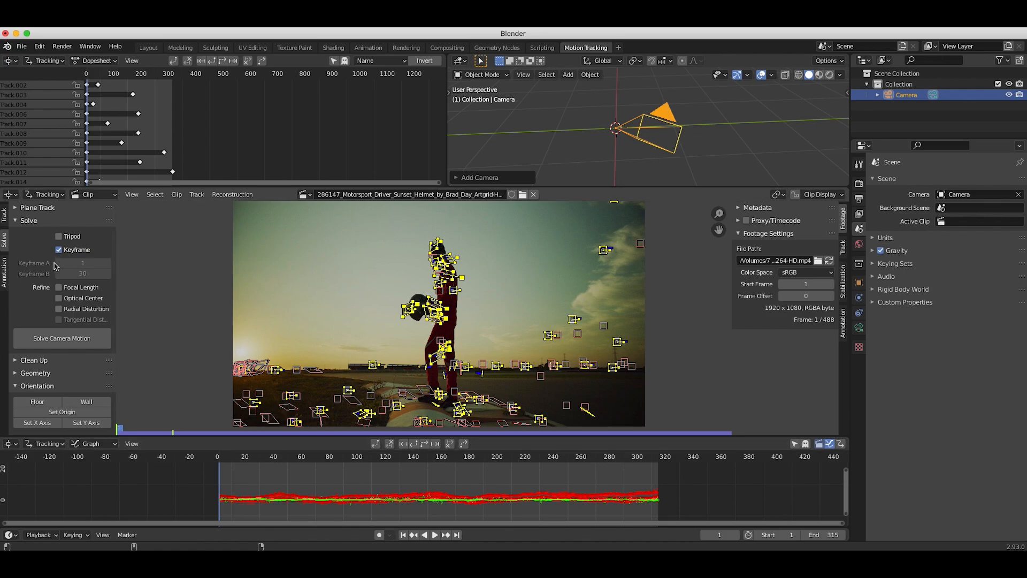
{"action": "left_click", "coordinate": [59, 287]}
{"action": "scroll", "coordinate": [41, 384], "scroll_direction": "down", "scroll_amount": 2}
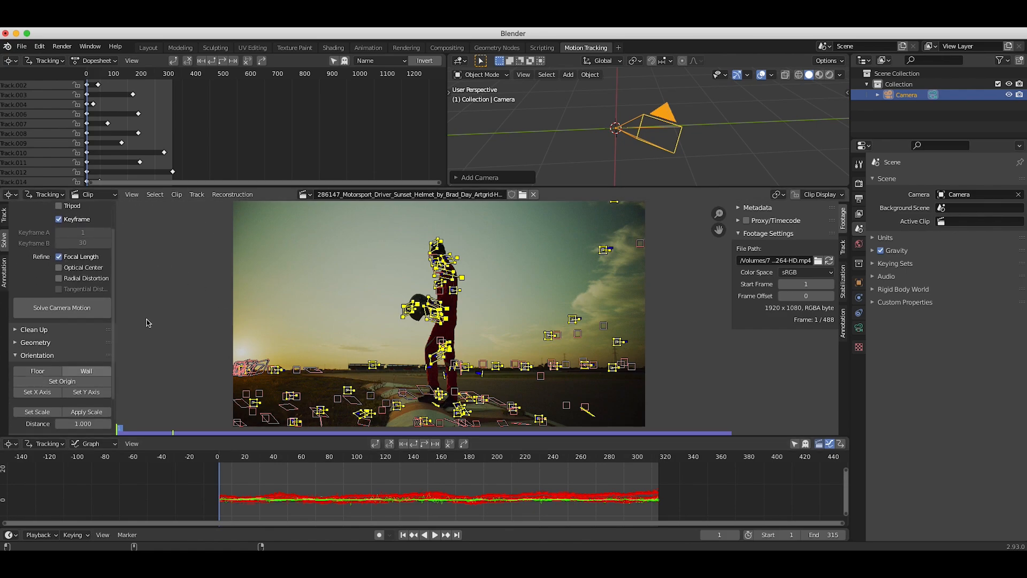
{"action": "left_click", "coordinate": [74, 310]}
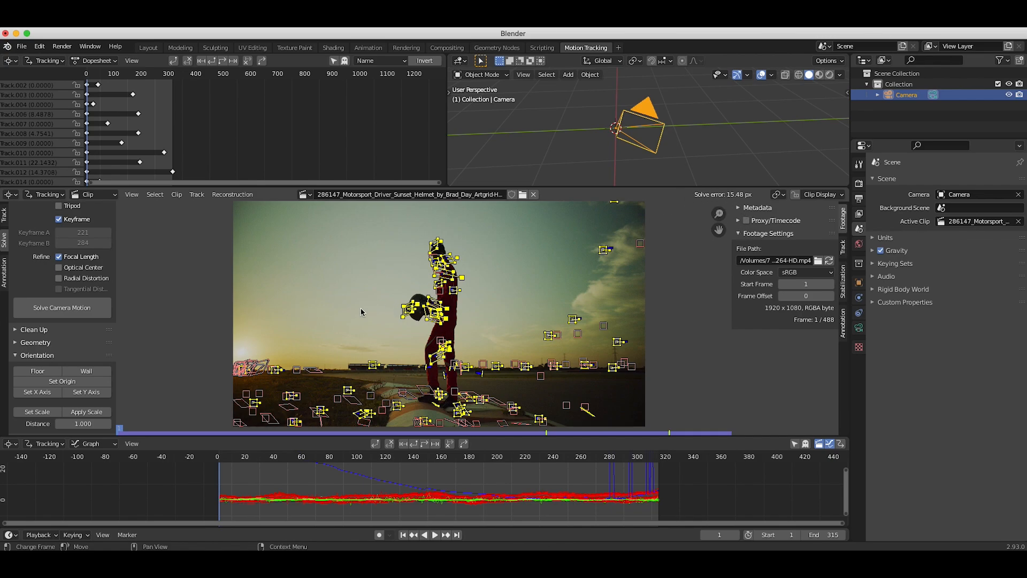
Step: Run Clean Tracks with a reprojection error of 9.680 and the Select action, and delete the selected tracks
{"action": "scroll", "coordinate": [360, 307], "scroll_direction": "down", "scroll_amount": 2}
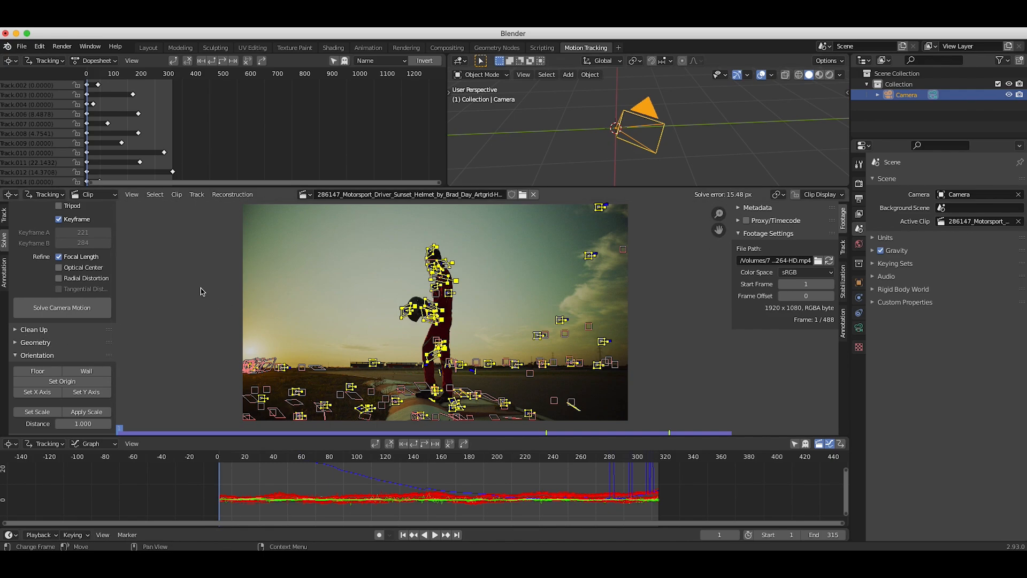
{"action": "left_click", "coordinate": [200, 316]}
{"action": "left_click", "coordinate": [33, 328]}
{"action": "scroll", "coordinate": [25, 322], "scroll_direction": "down", "scroll_amount": 2}
{"action": "left_click", "coordinate": [17, 292]}
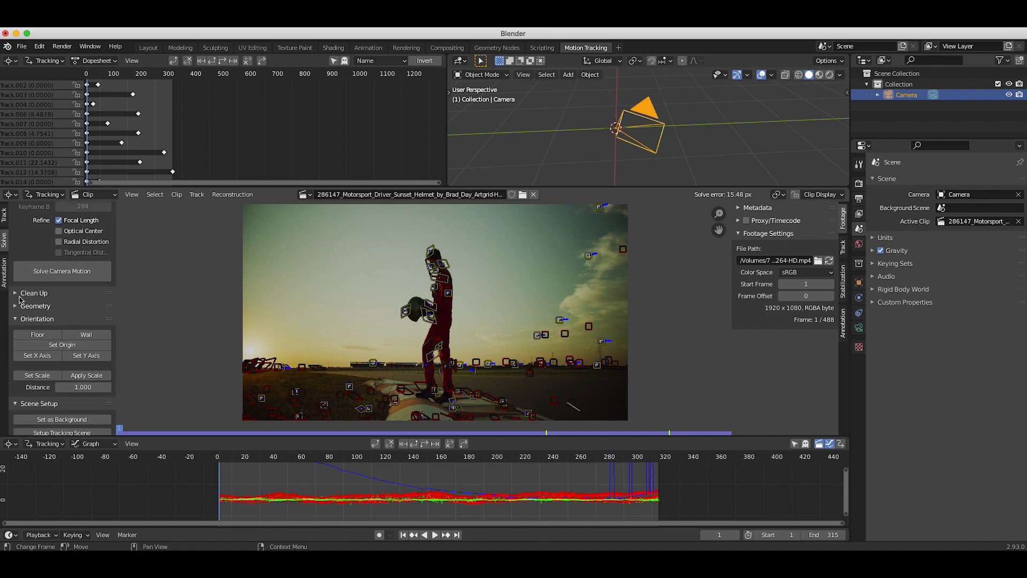
{"action": "left_click", "coordinate": [17, 294]}
{"action": "left_click", "coordinate": [60, 349]}
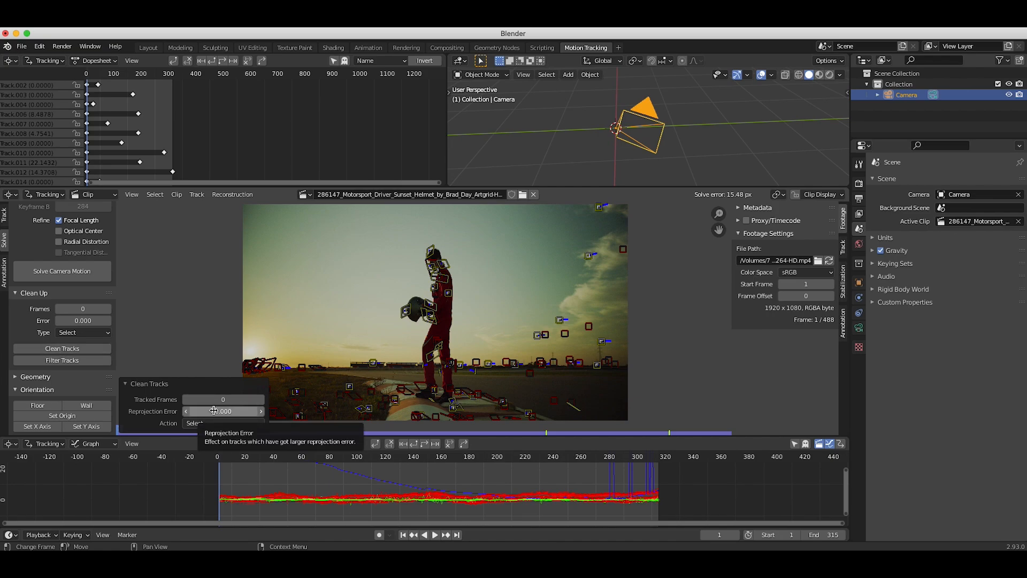
{"action": "mouse_move", "coordinate": [208, 410]}
{"action": "left_mouse_down"}
{"action": "mouse_move", "coordinate": [274, 410]}
{"action": "mouse_move", "coordinate": [208, 411]}
{"action": "left_mouse_up"}
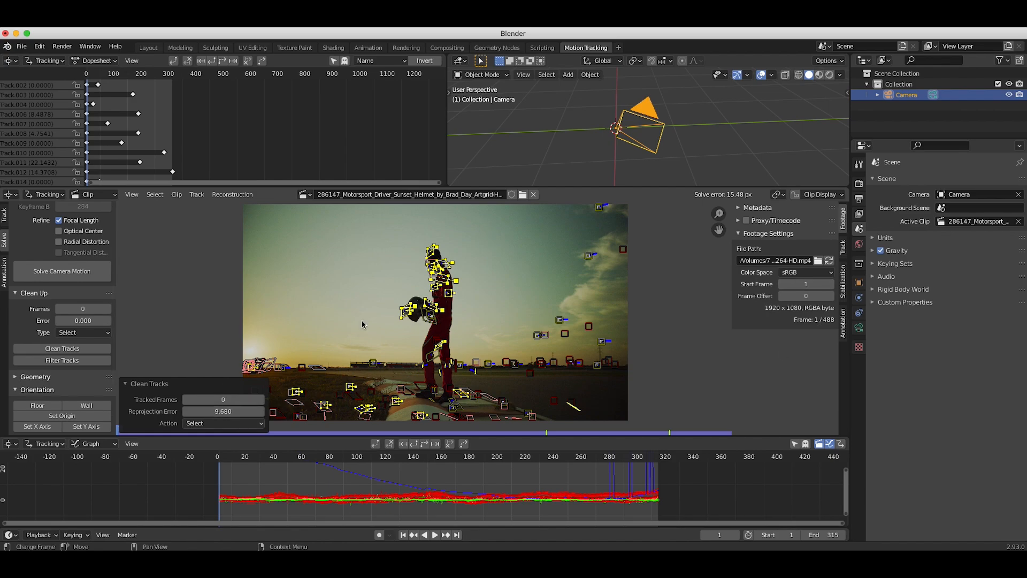
{"action": "key", "text": "x"}
{"action": "left_click", "coordinate": [354, 276]}
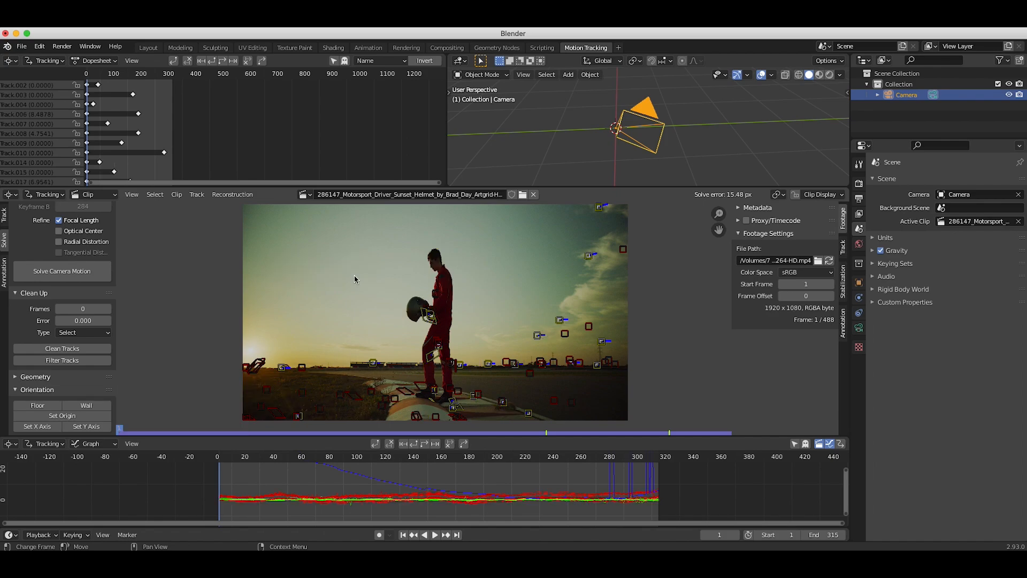
Step: Select all remaining tracking markers on the footage and solve the camera motion again
{"action": "scroll", "coordinate": [592, 233], "scroll_direction": "down", "scroll_amount": 1}
{"action": "key", "text": "b"}
{"action": "left_click_drag", "start_coordinate": [631, 209], "coordinate": [129, 433]}
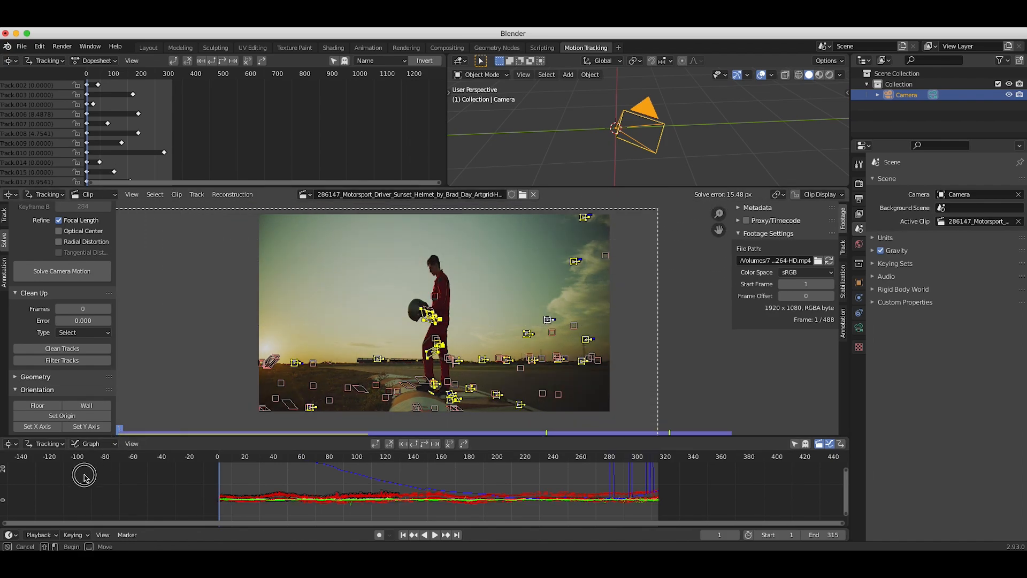
{"action": "left_click", "coordinate": [54, 275]}
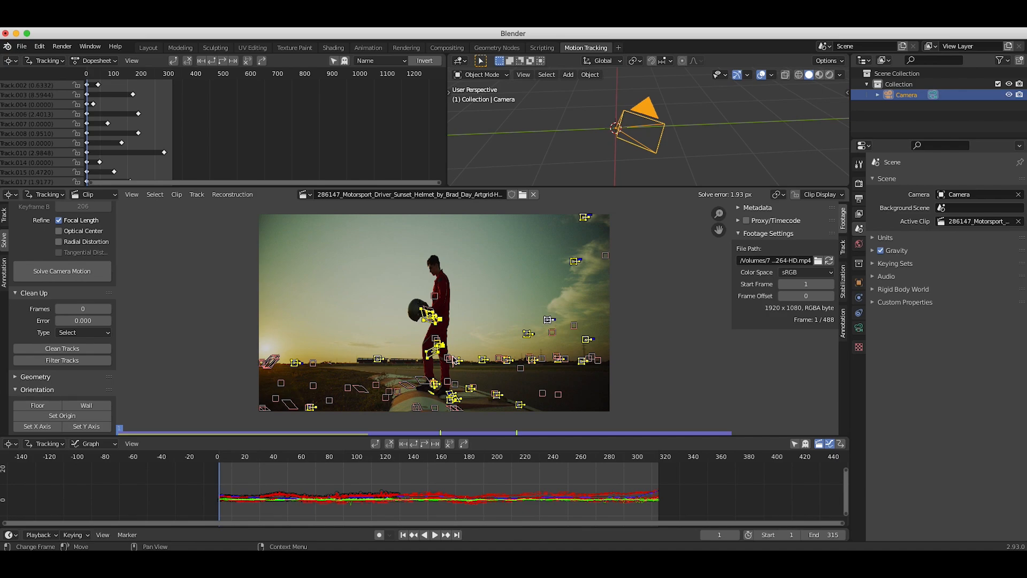
Step: View the scene through the camera in the 3D viewport and set the footage as its background
{"action": "left_click", "coordinate": [34, 293]}
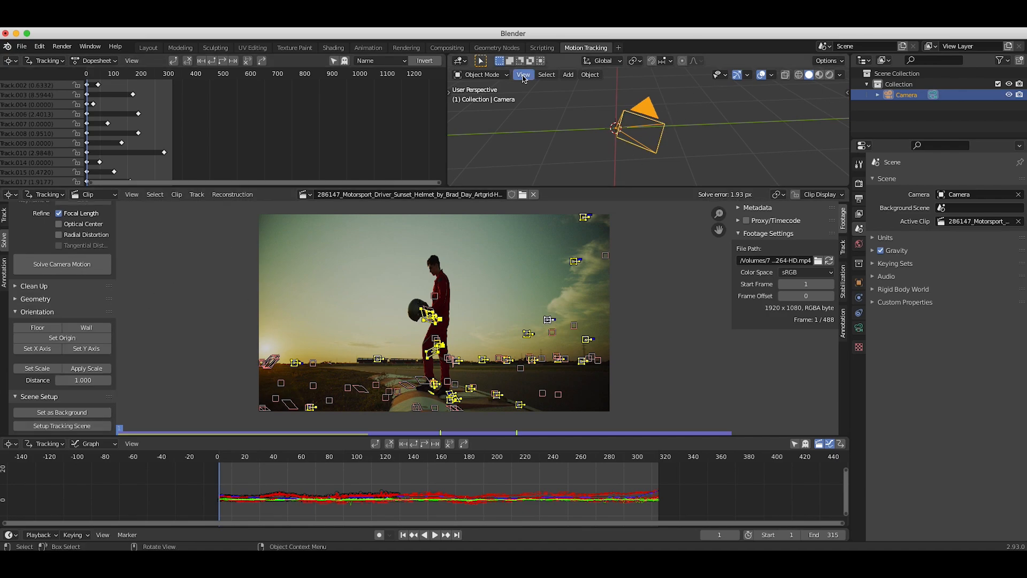
{"action": "left_click", "coordinate": [523, 76]}
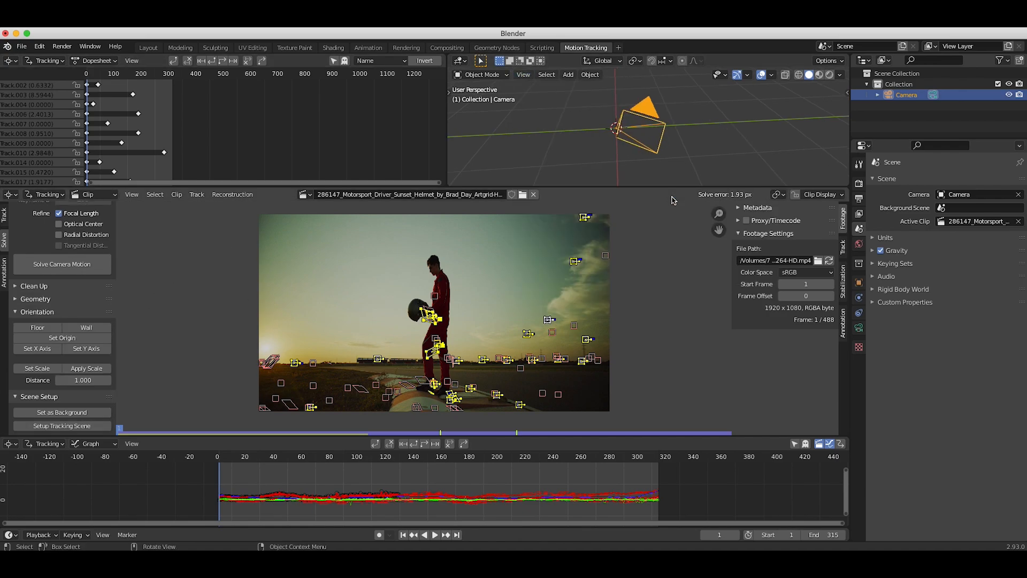
{"action": "scroll", "coordinate": [629, 138], "scroll_direction": "up", "scroll_amount": 3}
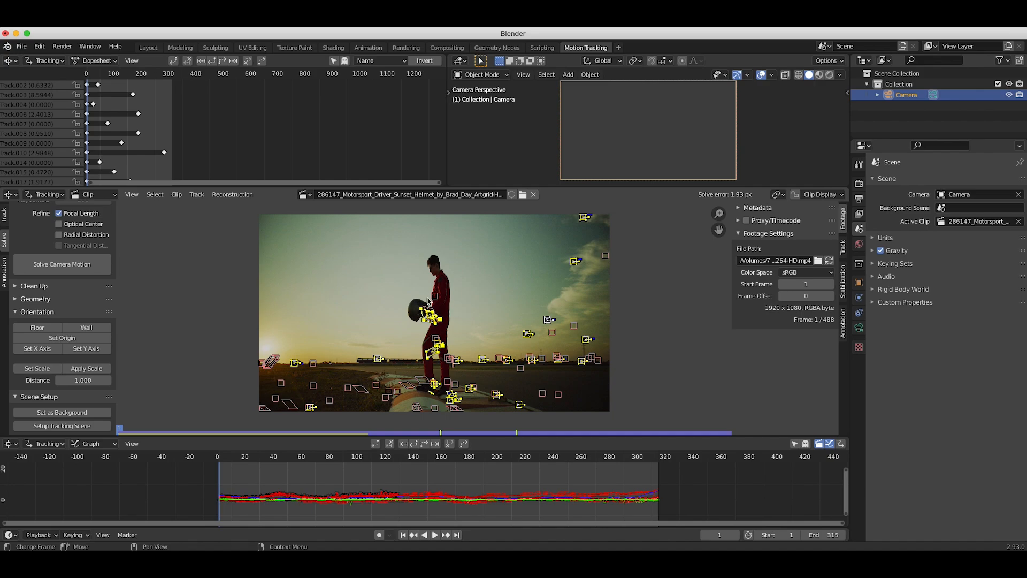
{"action": "left_click", "coordinate": [58, 413]}
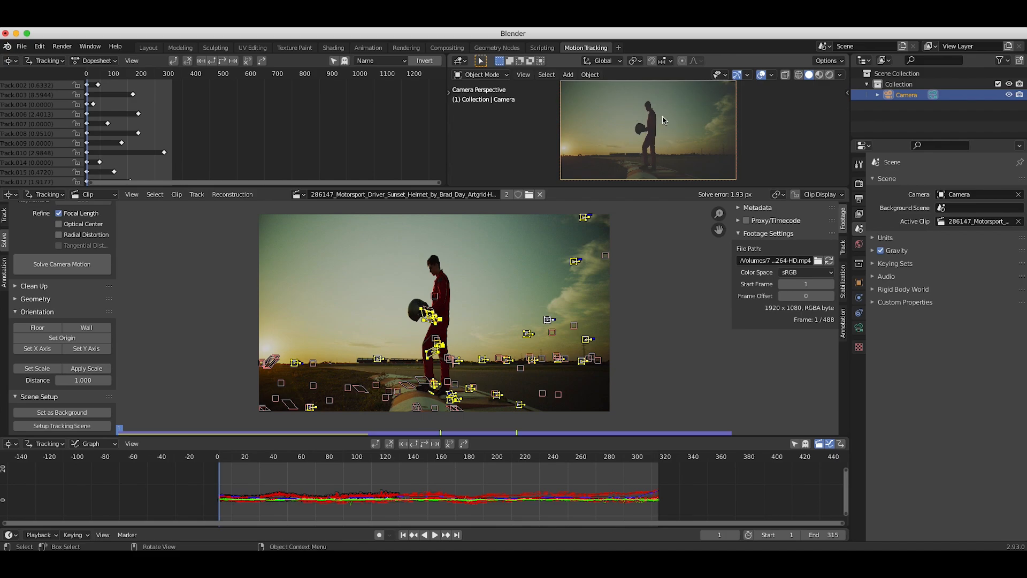
Step: Select only the tracking marker at the driver's foot and set it as the scene origin
{"action": "left_click", "coordinate": [364, 284]}
{"action": "left_click", "coordinate": [435, 383]}
{"action": "scroll", "coordinate": [438, 385], "scroll_direction": "up", "scroll_amount": 5}
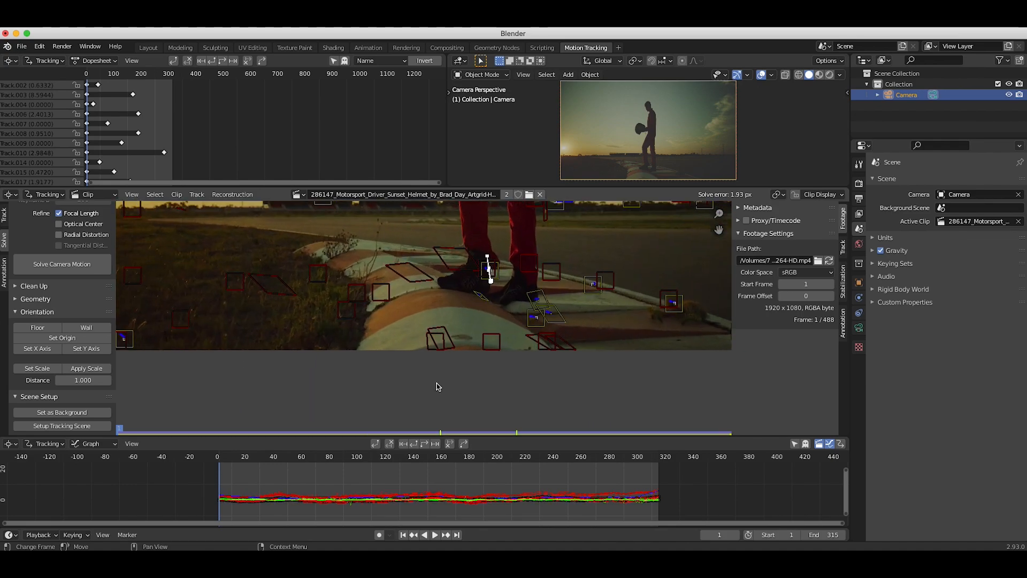
{"action": "scroll", "coordinate": [458, 378], "scroll_direction": "down", "scroll_amount": 5}
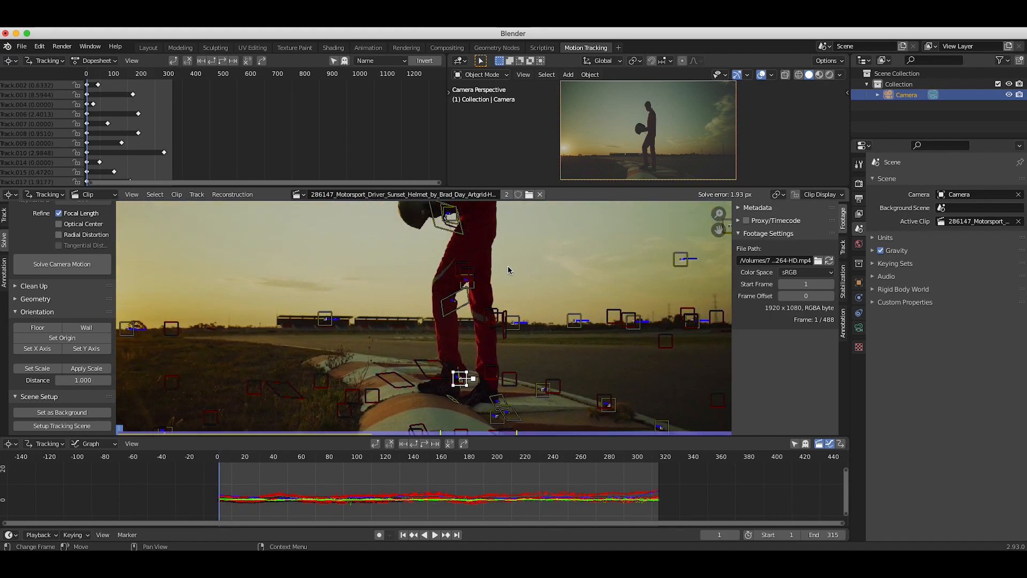
{"action": "left_click", "coordinate": [62, 337]}
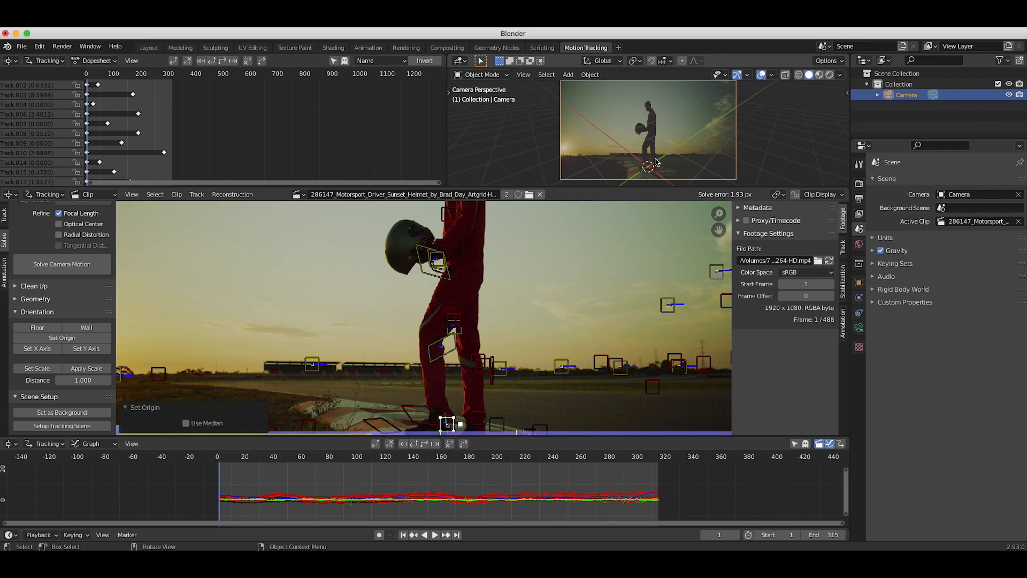
Step: Select three ground markers beside and in front of the driver's feet and define them as the floor plane
{"action": "scroll", "coordinate": [473, 355], "scroll_direction": "down", "scroll_amount": 2}
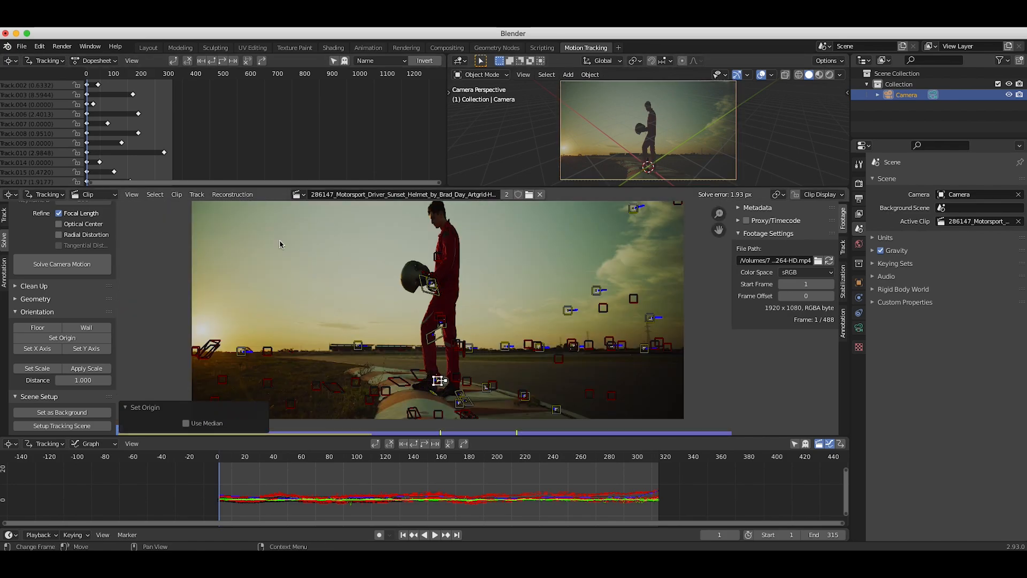
{"action": "scroll", "coordinate": [280, 241], "scroll_direction": "down", "scroll_amount": 1}
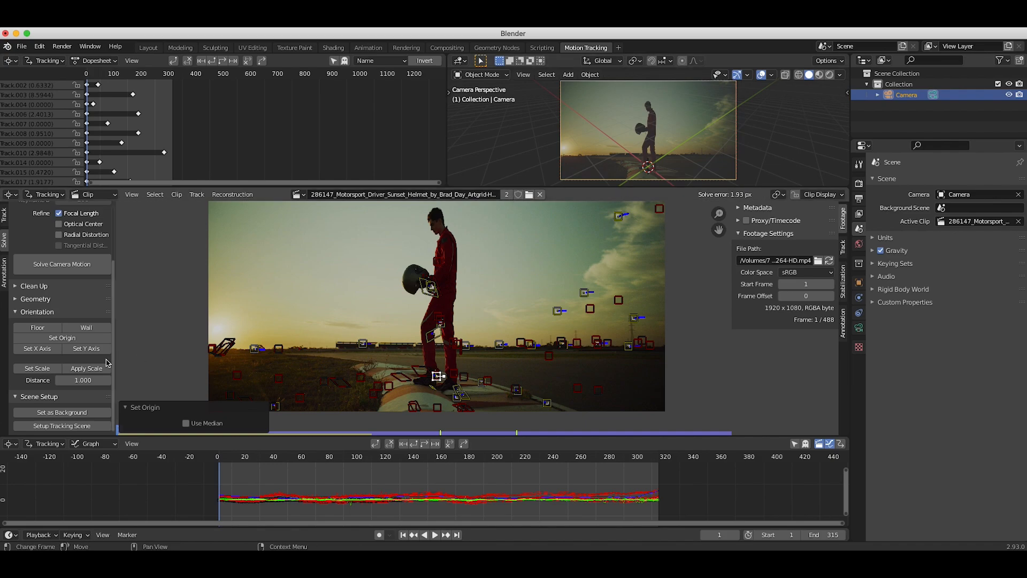
{"action": "scroll", "coordinate": [406, 366], "scroll_direction": "up", "scroll_amount": 3}
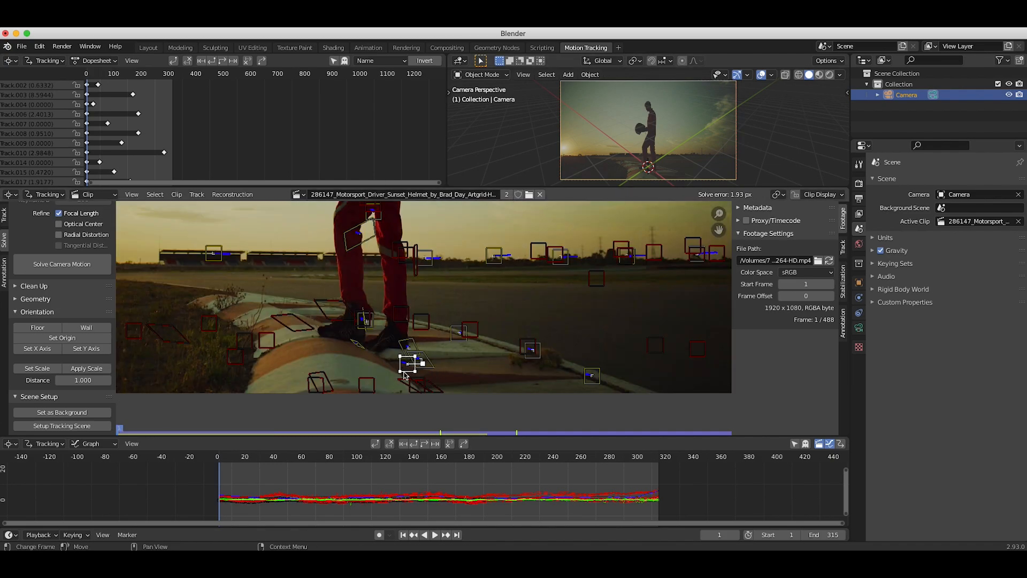
{"action": "left_click", "coordinate": [457, 337], "text": "shift"}
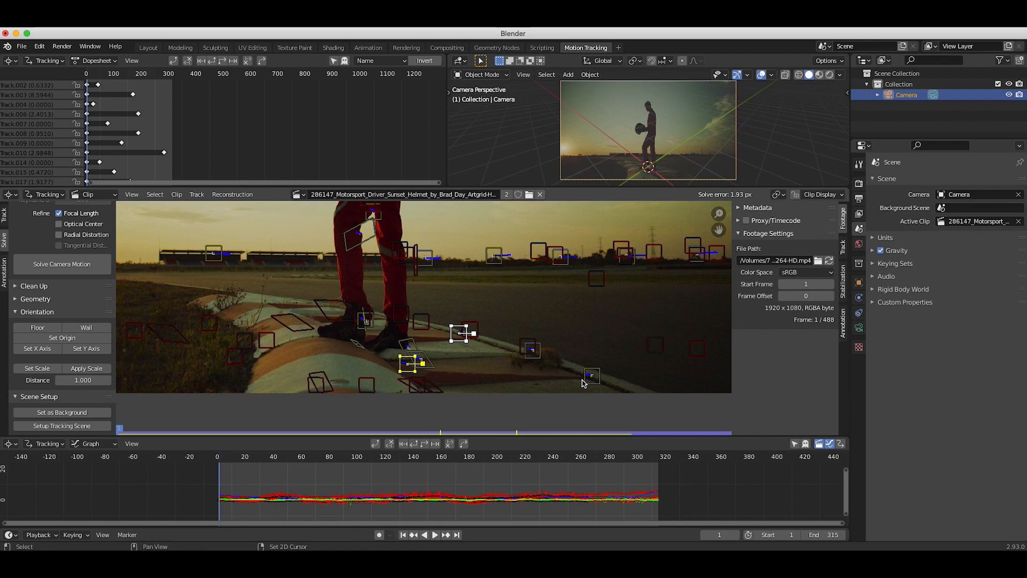
{"action": "scroll", "coordinate": [386, 323], "scroll_direction": "down", "scroll_amount": 3}
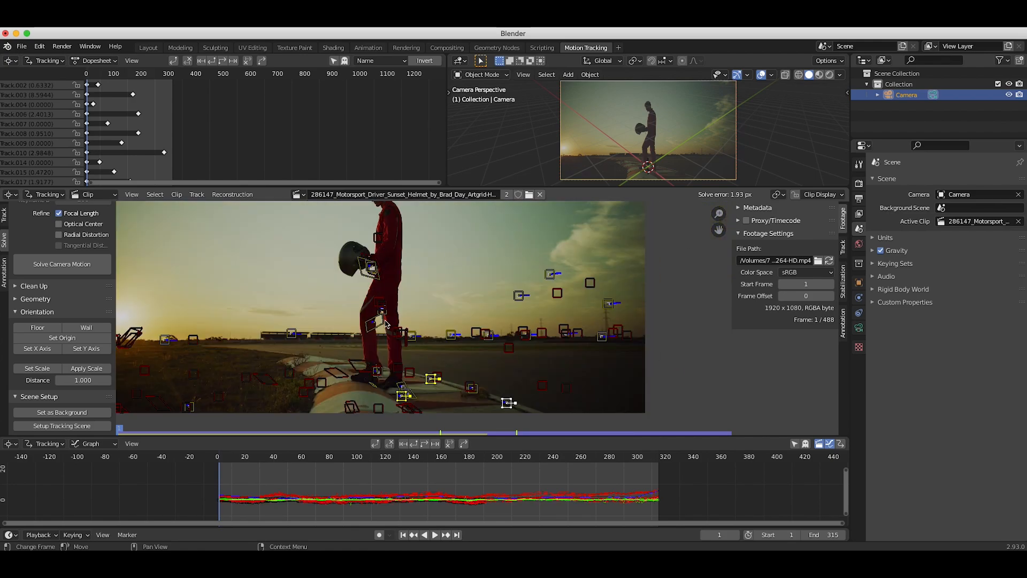
{"action": "left_click", "coordinate": [38, 327]}
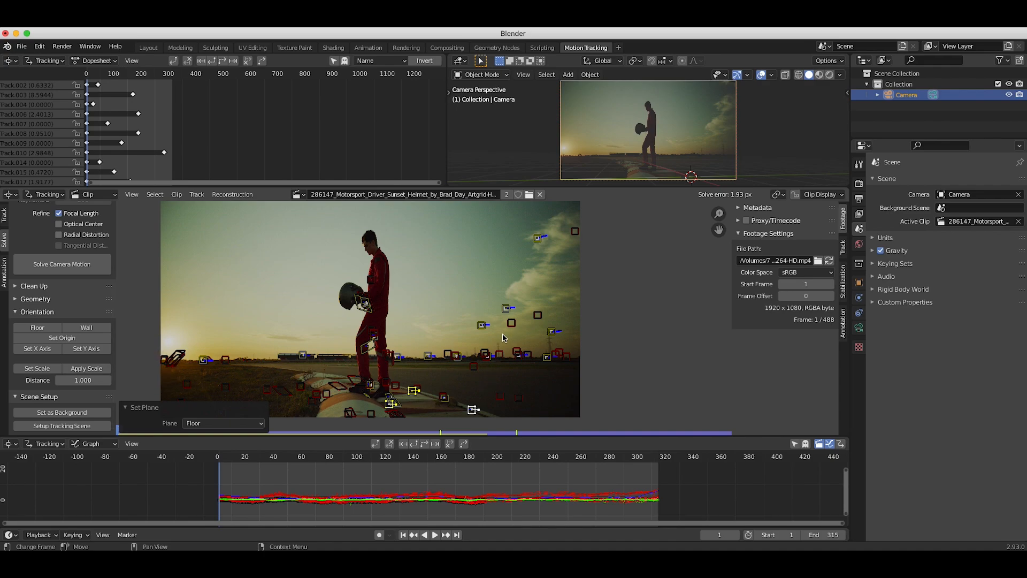
Step: Set up the tracking scene and enlarge the Outliner to inspect the foreground and background collections
{"action": "scroll", "coordinate": [428, 323], "scroll_direction": "down", "scroll_amount": 1}
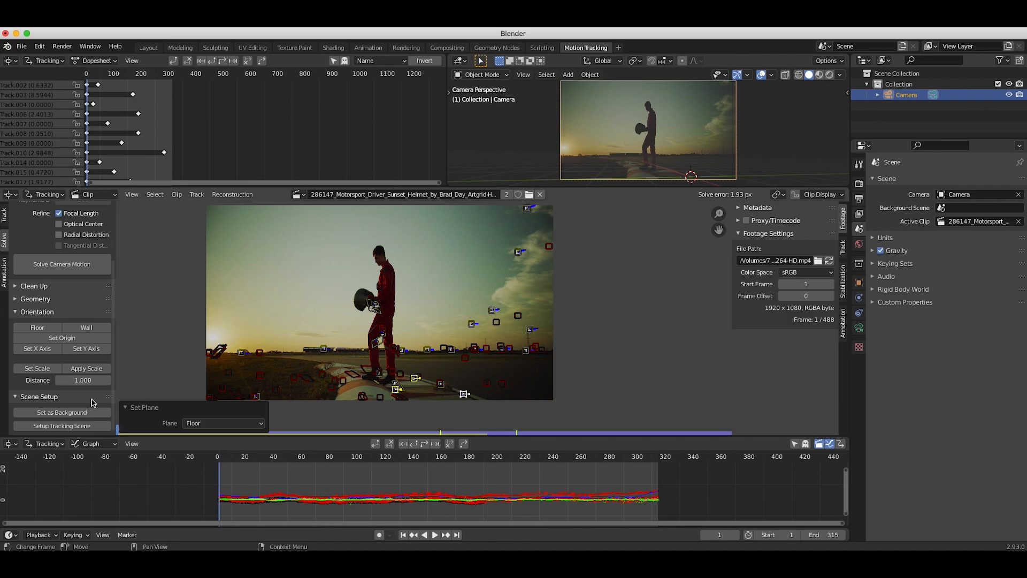
{"action": "left_click", "coordinate": [60, 427]}
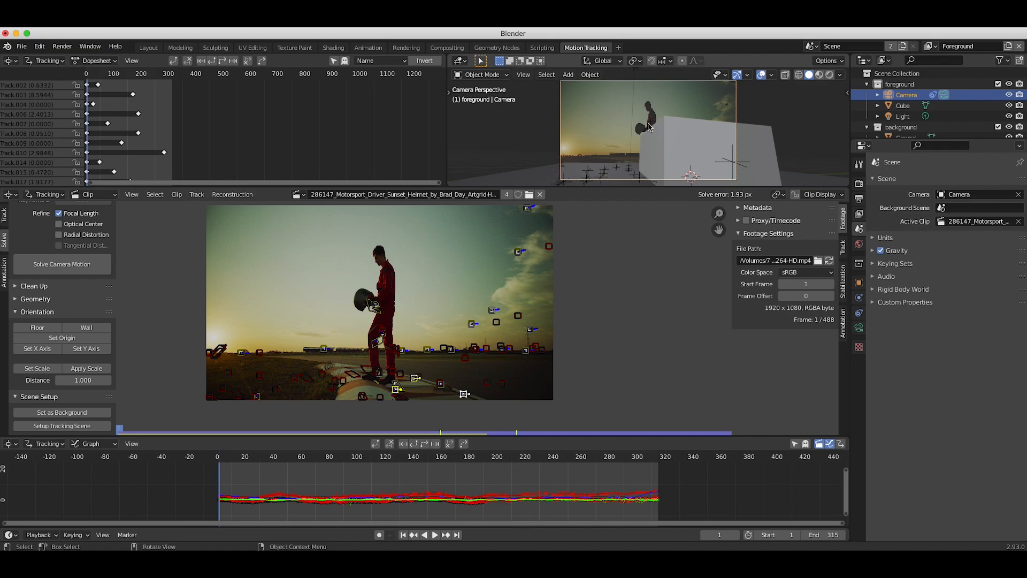
{"action": "left_click_drag", "start_coordinate": [939, 141], "coordinate": [939, 225]}
{"action": "left_click", "coordinate": [898, 85]}
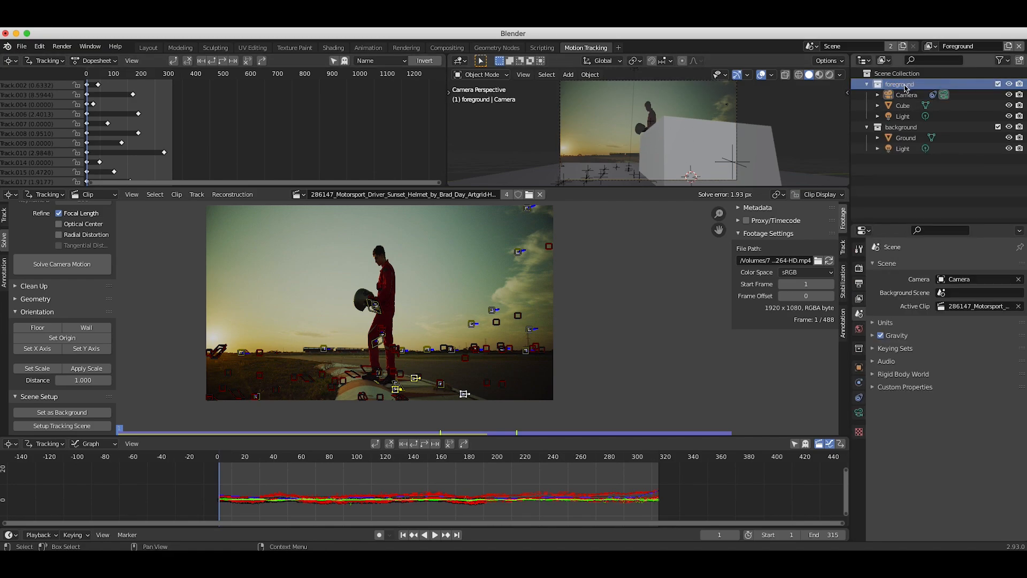
{"action": "left_click", "coordinate": [904, 107]}
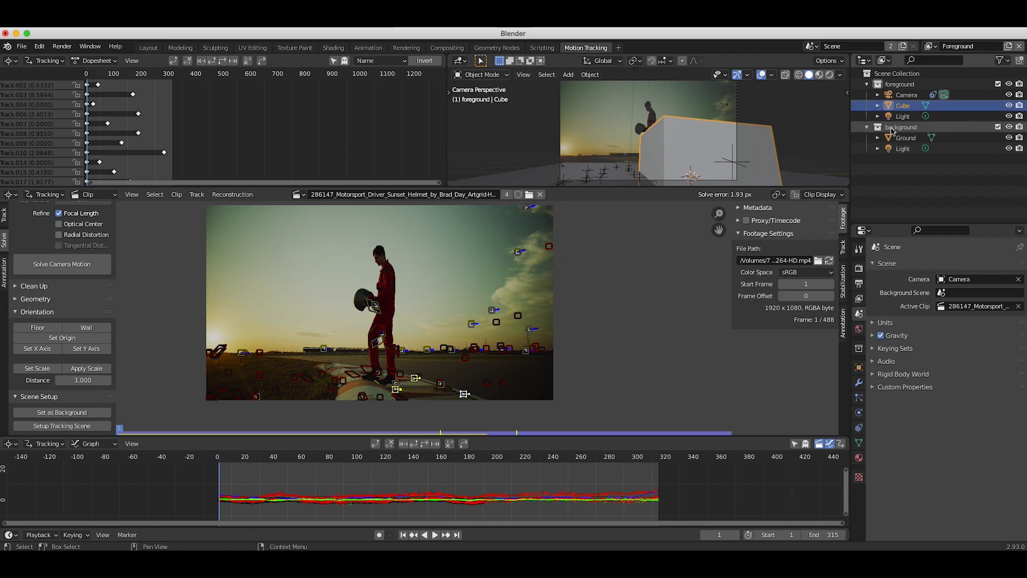
{"action": "left_click", "coordinate": [910, 128]}
{"action": "left_click", "coordinate": [911, 139]}
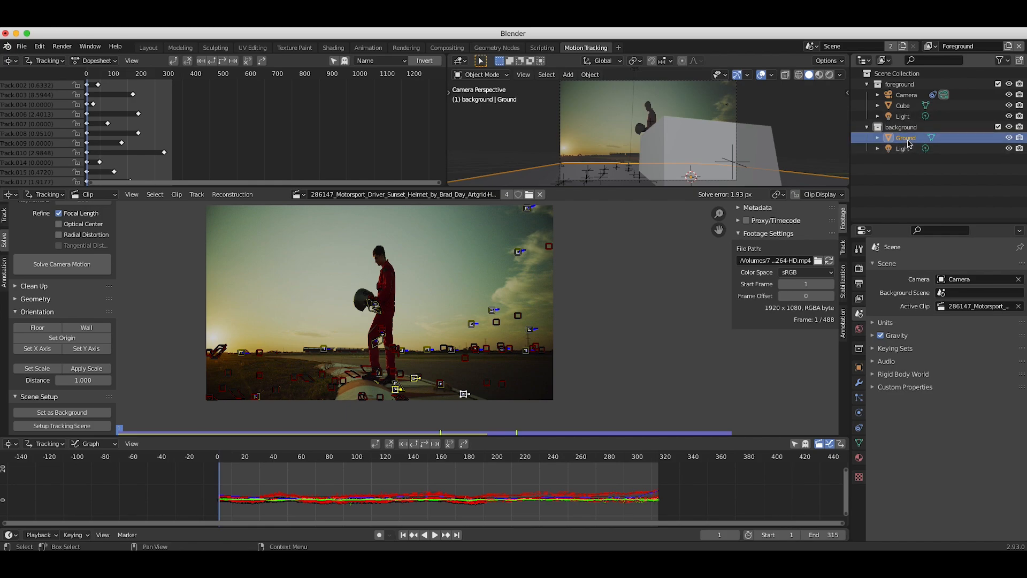
{"action": "left_click", "coordinate": [902, 86]}
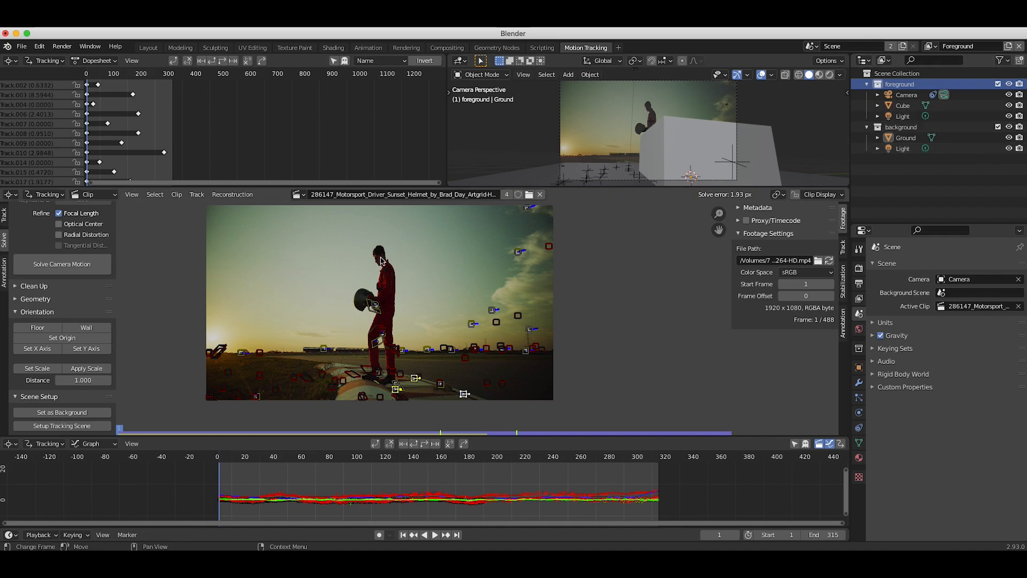
Step: Look through the scene camera in the Layout workspace and enable the Motion Tracking overlay
{"action": "key", "text": "Home"}
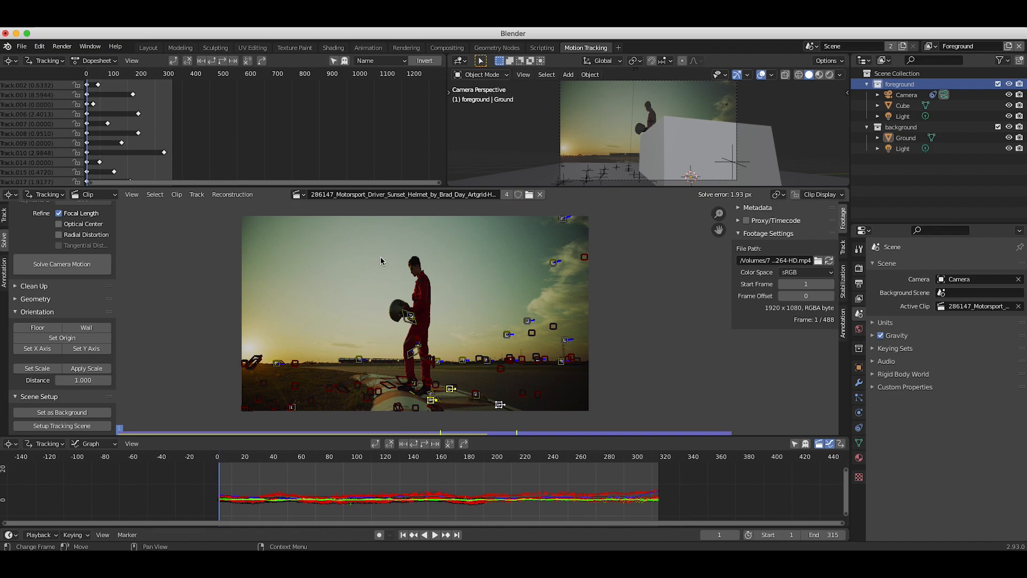
{"action": "left_click", "coordinate": [149, 48]}
{"action": "middle_click_drag", "start_coordinate": [275, 195], "coordinate": [248, 174]}
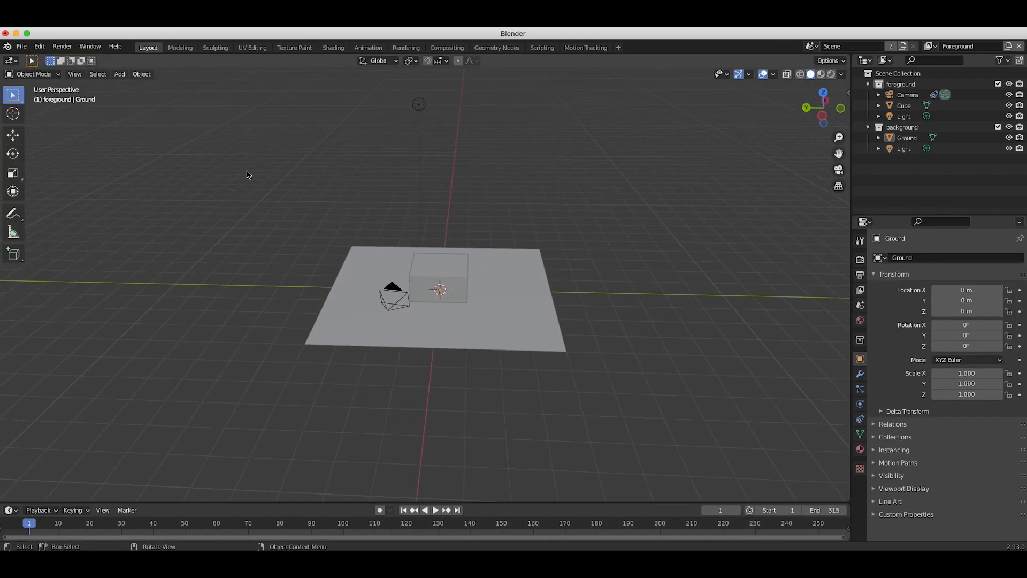
{"action": "left_click", "coordinate": [74, 74]}
{"action": "mouse_move", "coordinate": [110, 197]}
{"action": "left_click", "coordinate": [230, 199]}
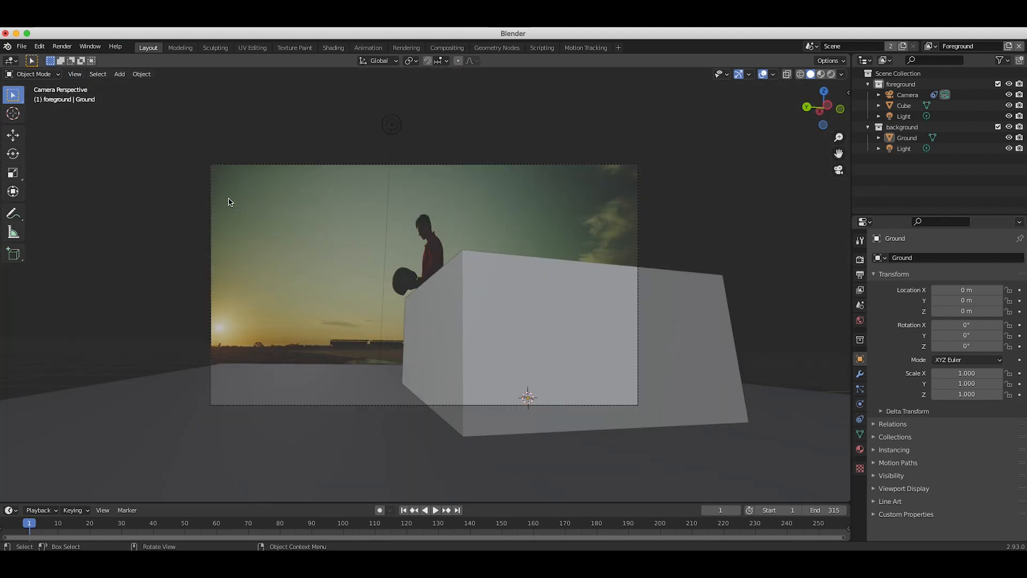
{"action": "scroll", "coordinate": [230, 201], "scroll_direction": "up", "scroll_amount": 2}
{"action": "left_click", "coordinate": [774, 75]}
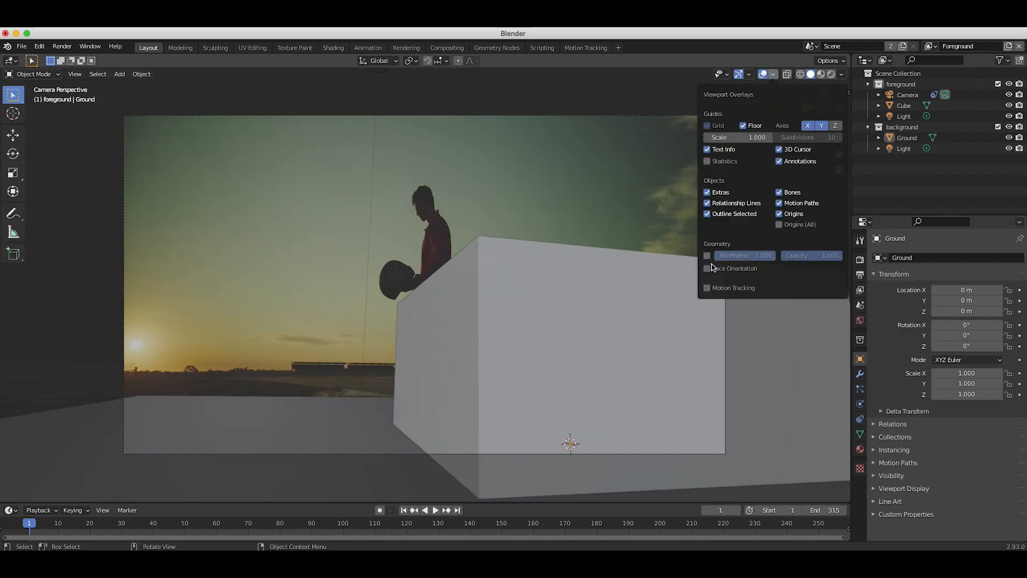
{"action": "left_click", "coordinate": [707, 289]}
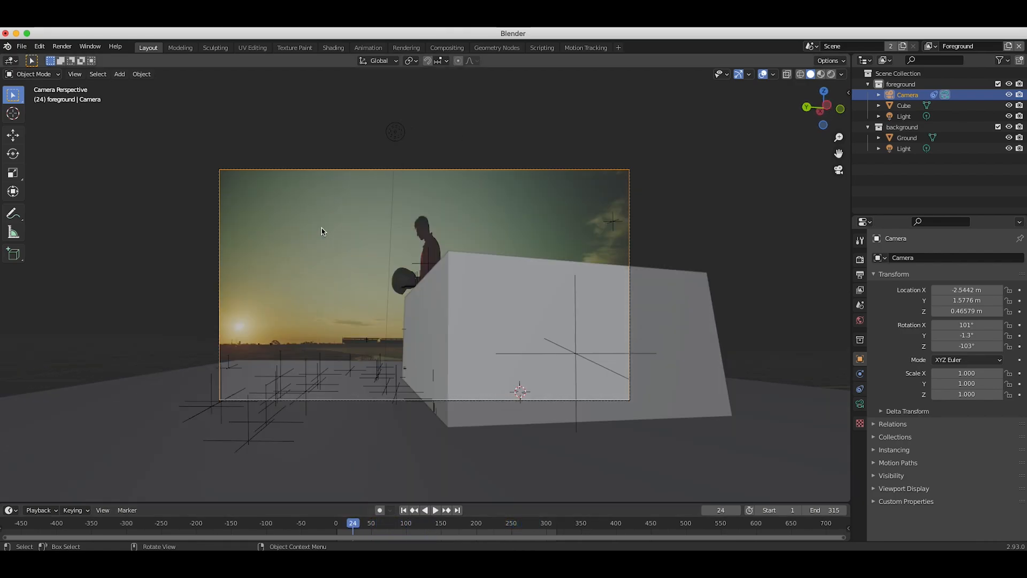
Step: Delete the cube that covers the driver in the camera view
{"action": "left_click", "coordinate": [459, 289]}
{"action": "key", "text": "x"}
{"action": "left_click", "coordinate": [428, 304]}
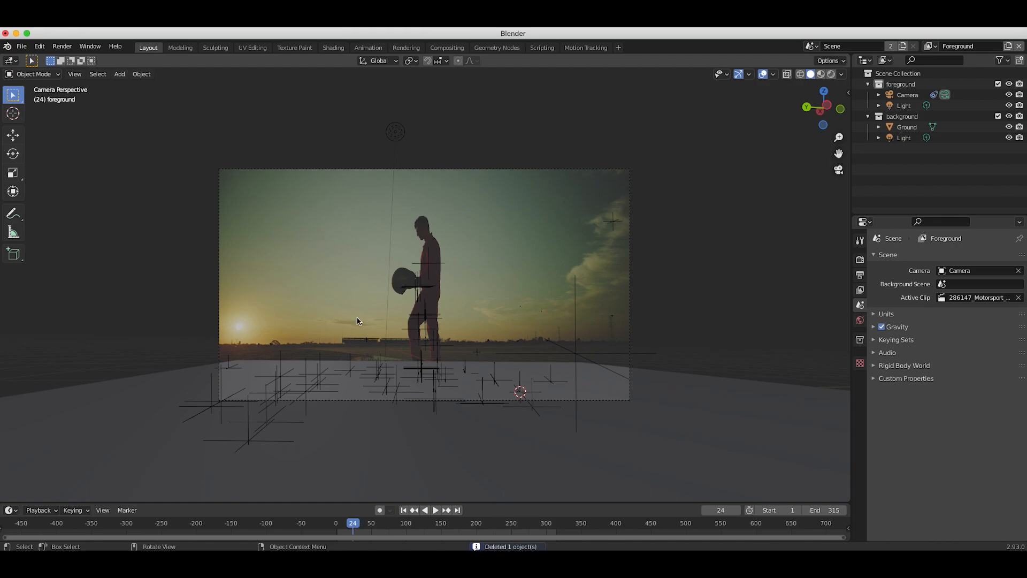
Step: Duplicate the Ground plane in place and move the copy into the foreground collection
{"action": "left_click", "coordinate": [340, 304]}
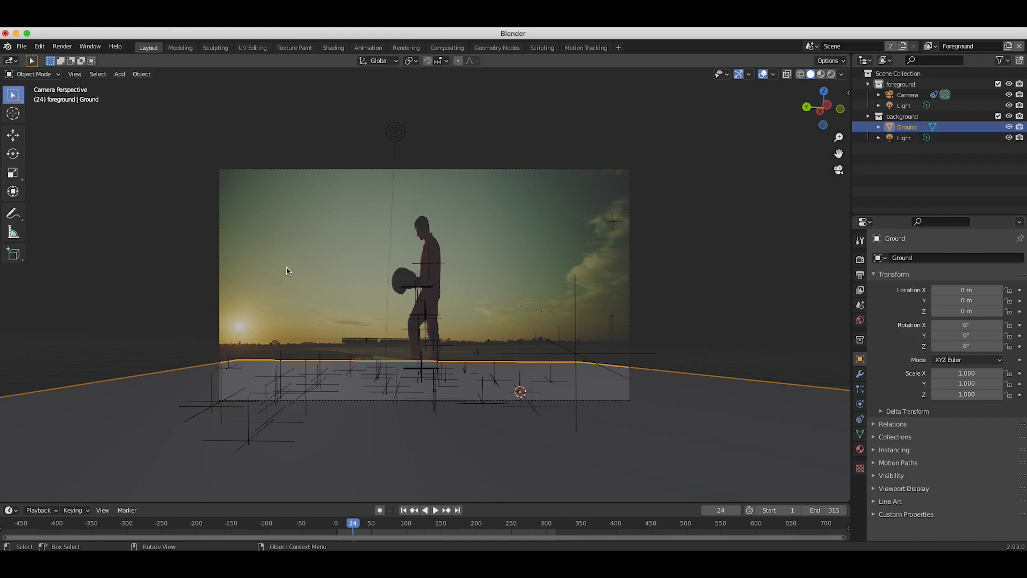
{"action": "key", "text": "shift+d"}
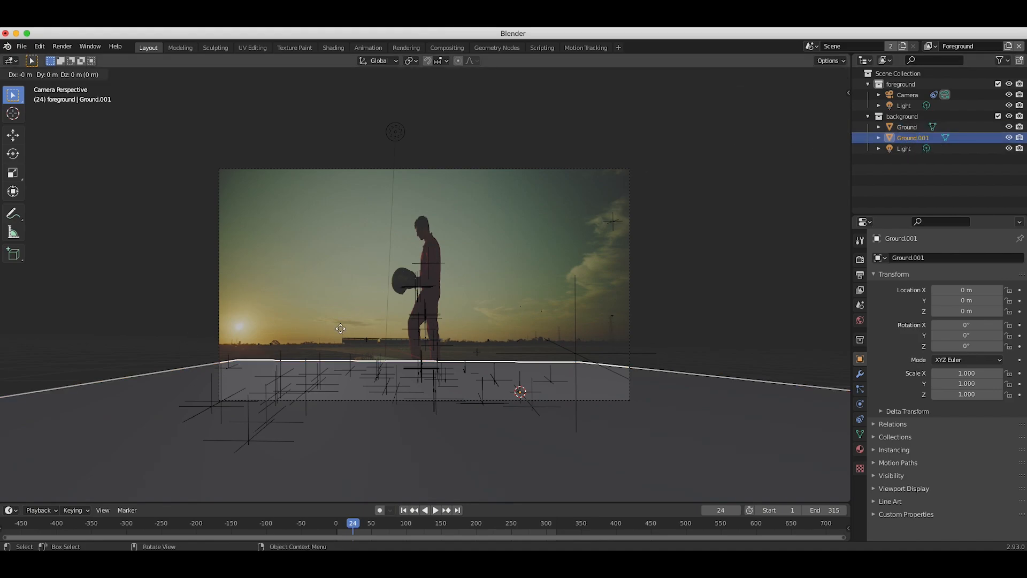
{"action": "right_click", "coordinate": [340, 332]}
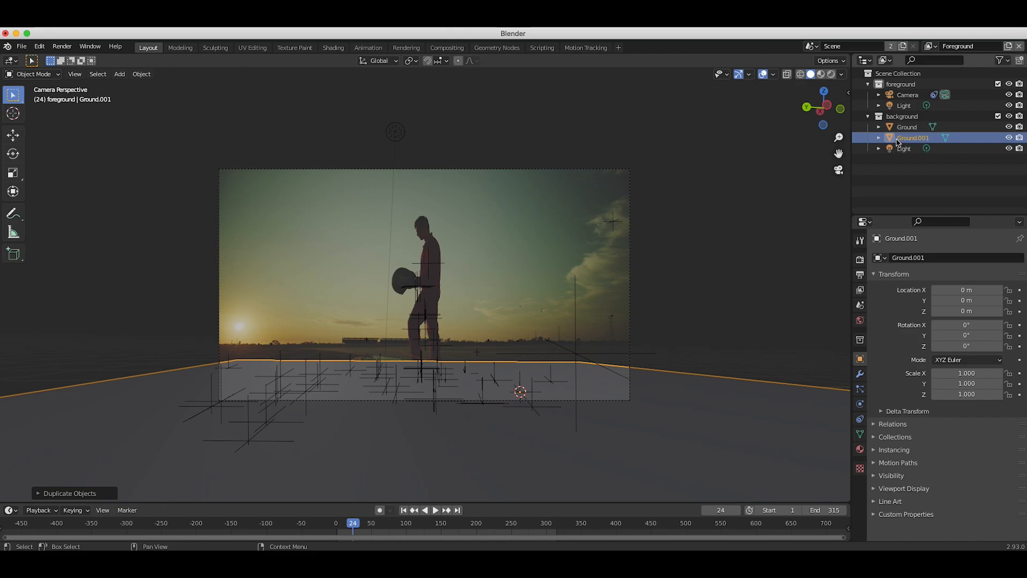
{"action": "left_click_drag", "start_coordinate": [898, 141], "coordinate": [904, 94]}
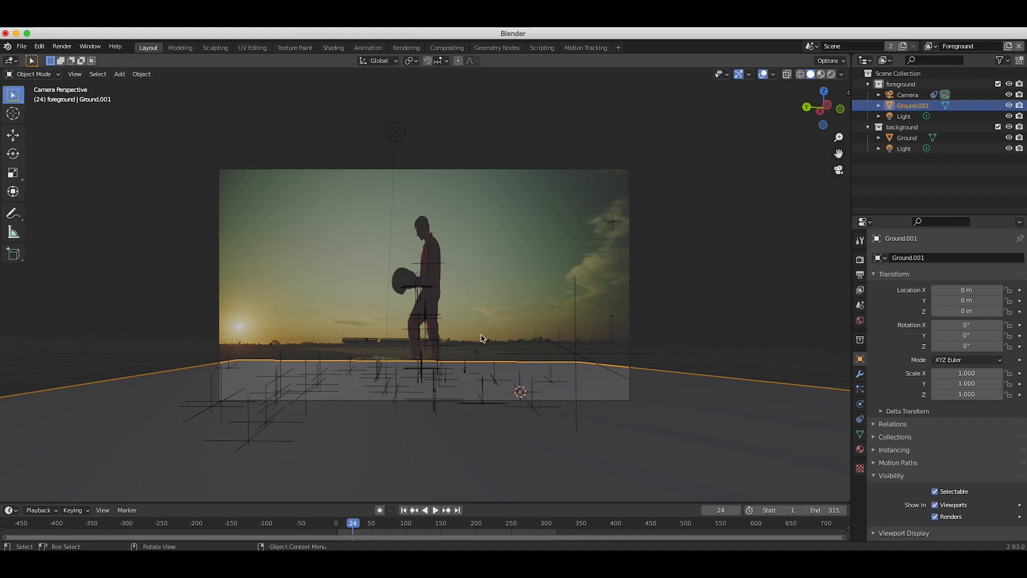
Step: Switch the scene's render engine to Cycles
{"action": "left_click", "coordinate": [860, 261]}
{"action": "left_click", "coordinate": [968, 259]}
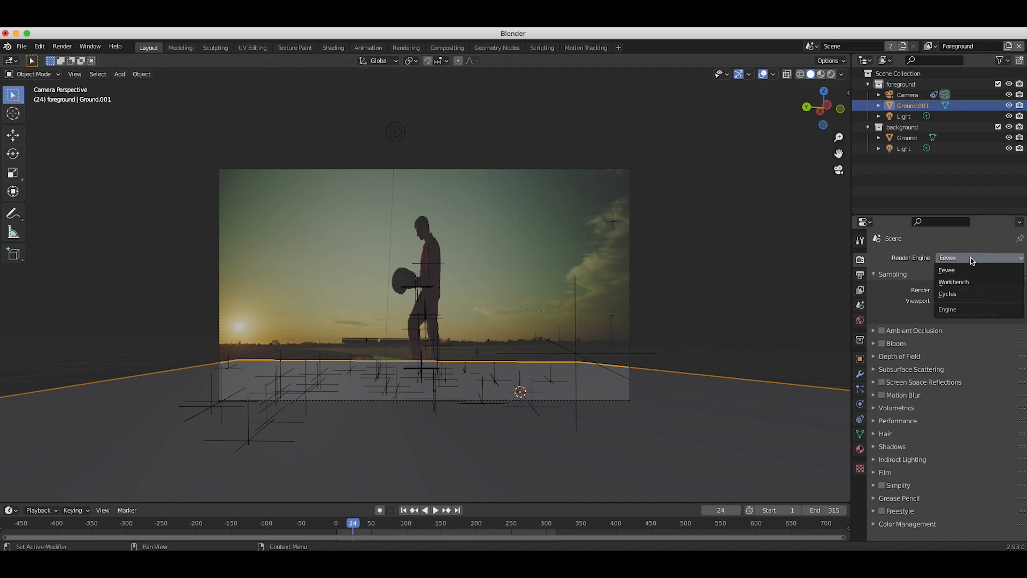
{"action": "left_click", "coordinate": [949, 298]}
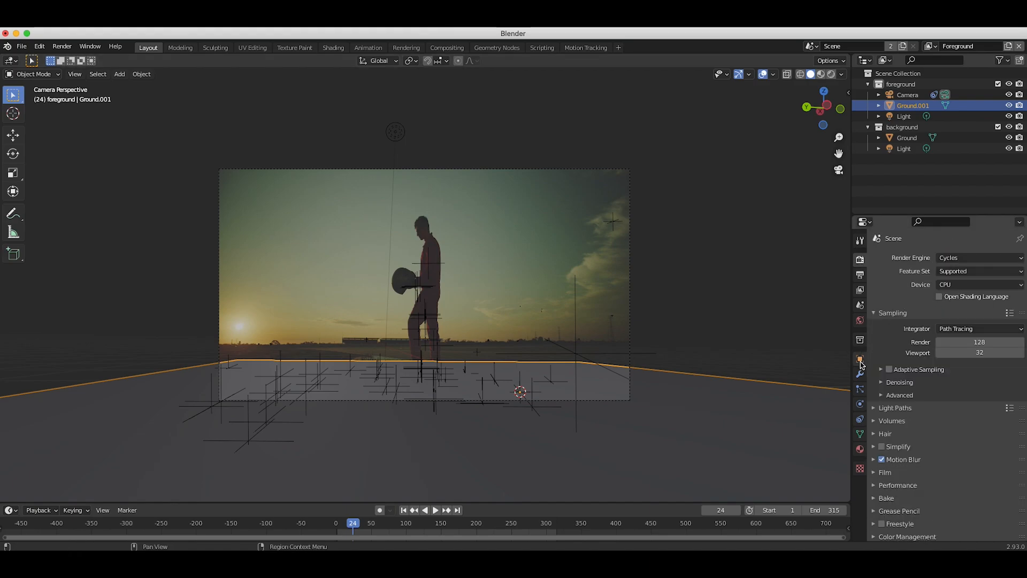
Step: Show the visibility settings of the foreground ground copy and rename the object Nature particle system
{"action": "left_click", "coordinate": [861, 362]}
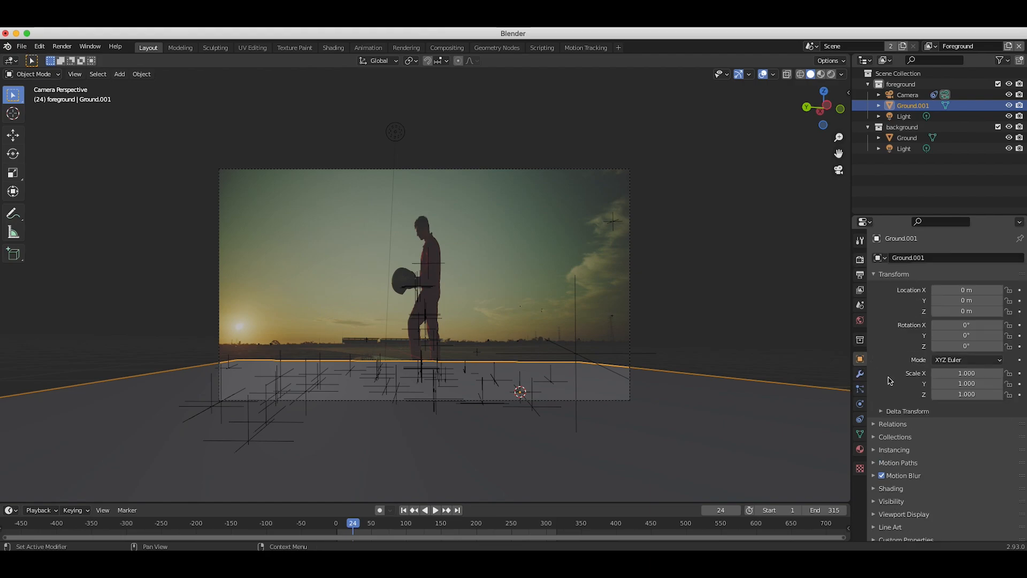
{"action": "left_click", "coordinate": [876, 502]}
{"action": "scroll", "coordinate": [937, 357], "scroll_direction": "down", "scroll_amount": 8}
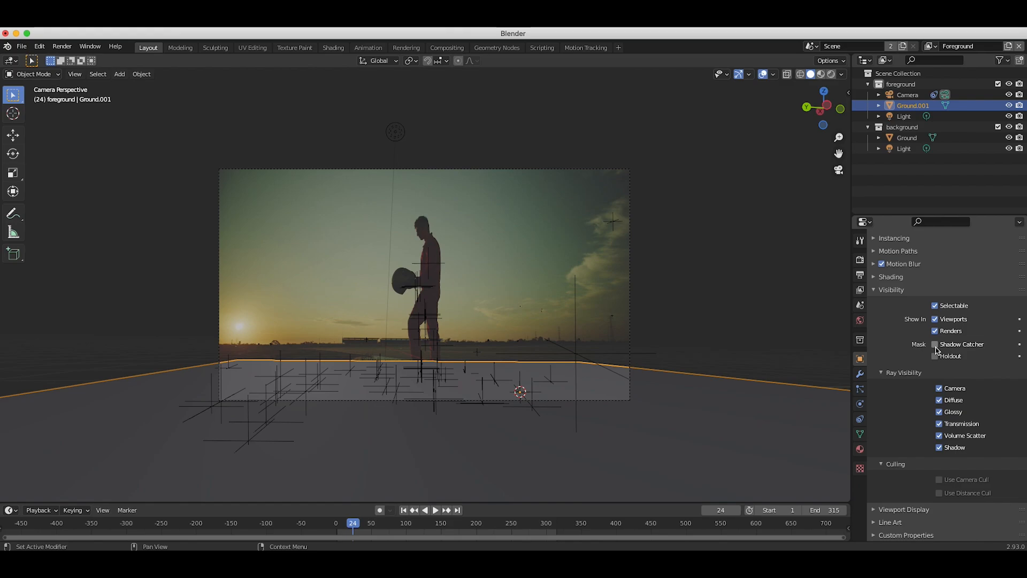
{"action": "double_click", "coordinate": [913, 105]}
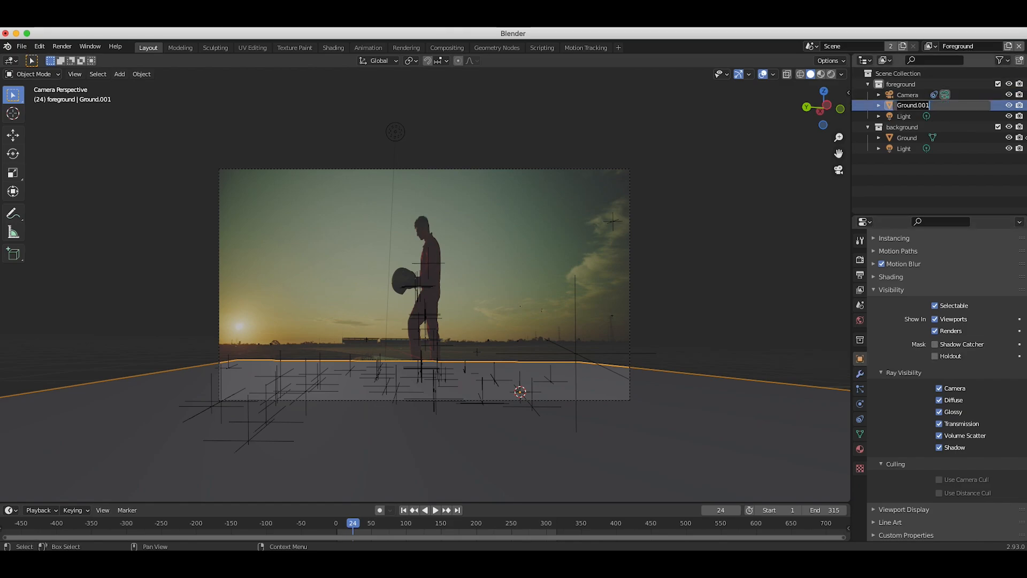
{"action": "type", "text": "Nature particle system"}
{"action": "key", "text": "Return"}
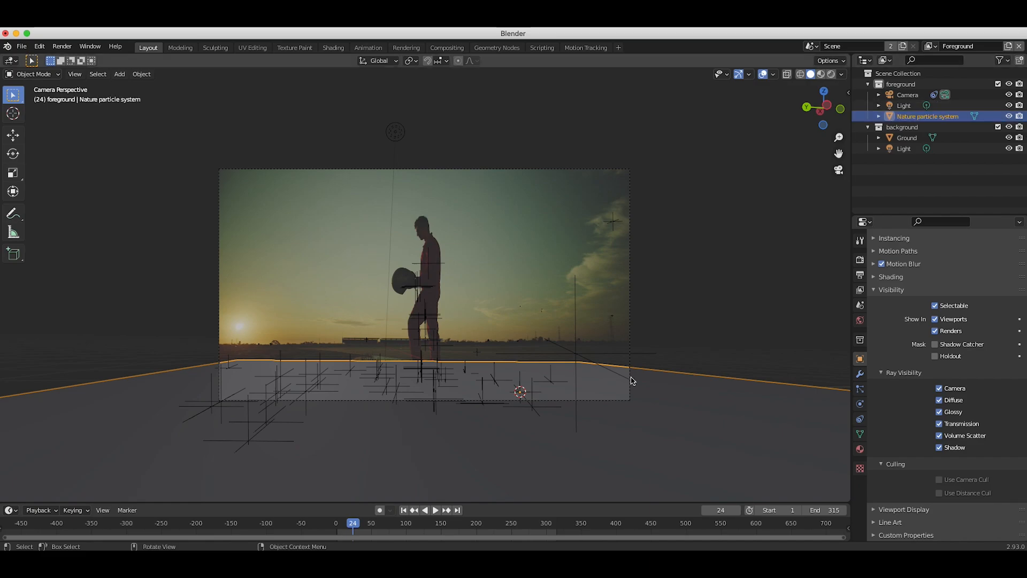
Step: Scale the Nature particle system plane up to about 1.73 and move it to about X 2.54 m, Z 0.04 m
{"action": "key", "text": "s"}
{"action": "left_click", "coordinate": [563, 407]}
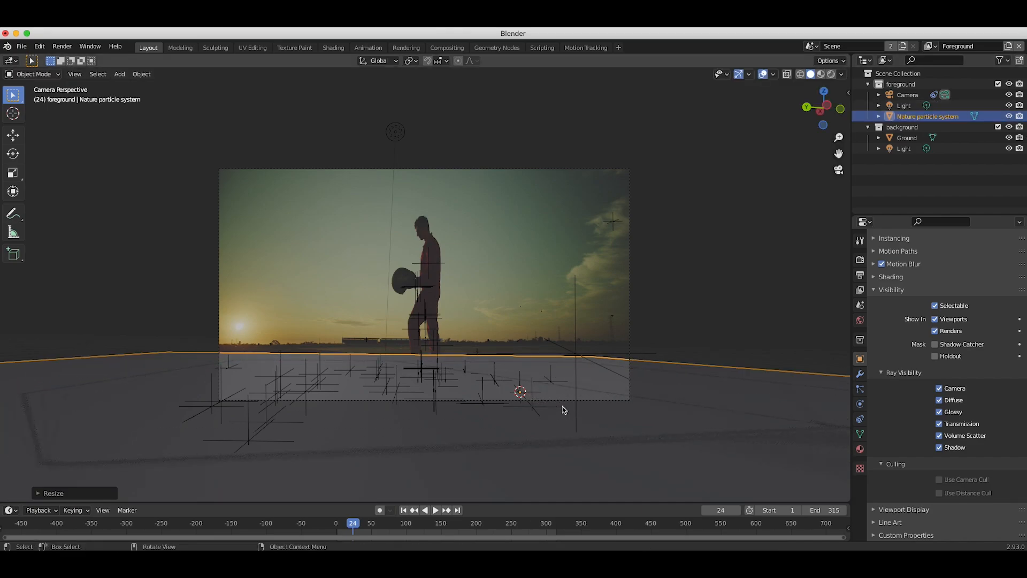
{"action": "middle_click_drag", "start_coordinate": [563, 407], "coordinate": [564, 411]}
{"action": "scroll", "coordinate": [563, 410], "scroll_direction": "down", "scroll_amount": 6}
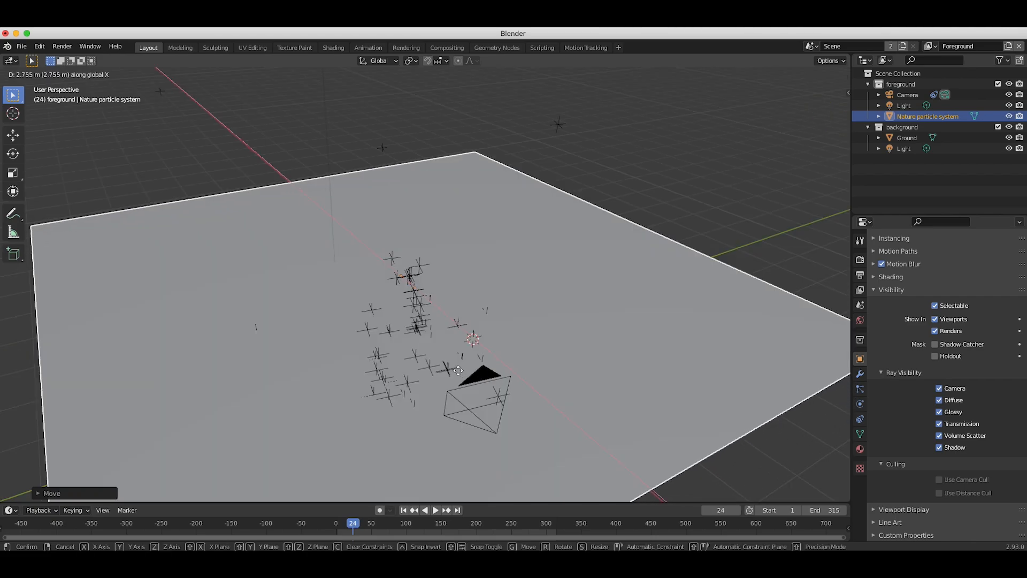
{"action": "left_click", "coordinate": [469, 381]}
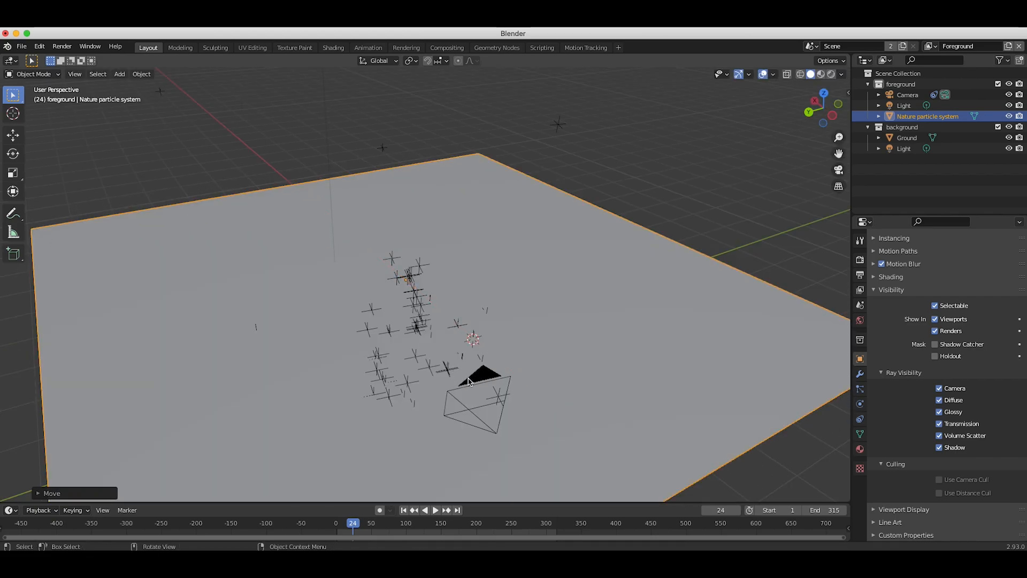
Step: Place the 3D cursor on the plane near its outer edge, away from the tracking points, and return to the selection tool
{"action": "middle_click_drag", "start_coordinate": [232, 248], "coordinate": [284, 259]}
{"action": "scroll", "coordinate": [233, 247], "scroll_direction": "down", "scroll_amount": 2}
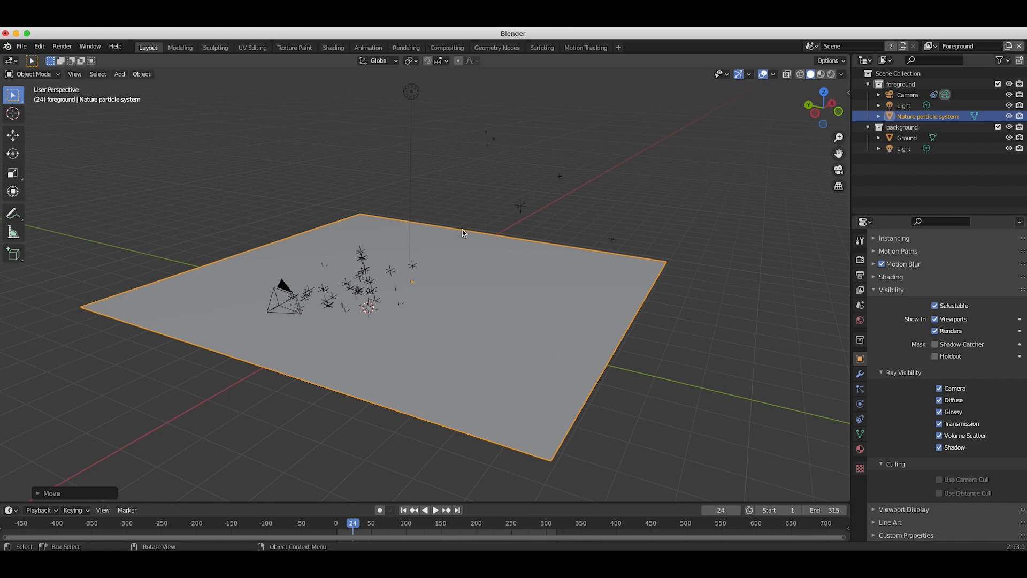
{"action": "middle_click_drag", "start_coordinate": [463, 231], "coordinate": [348, 347]}
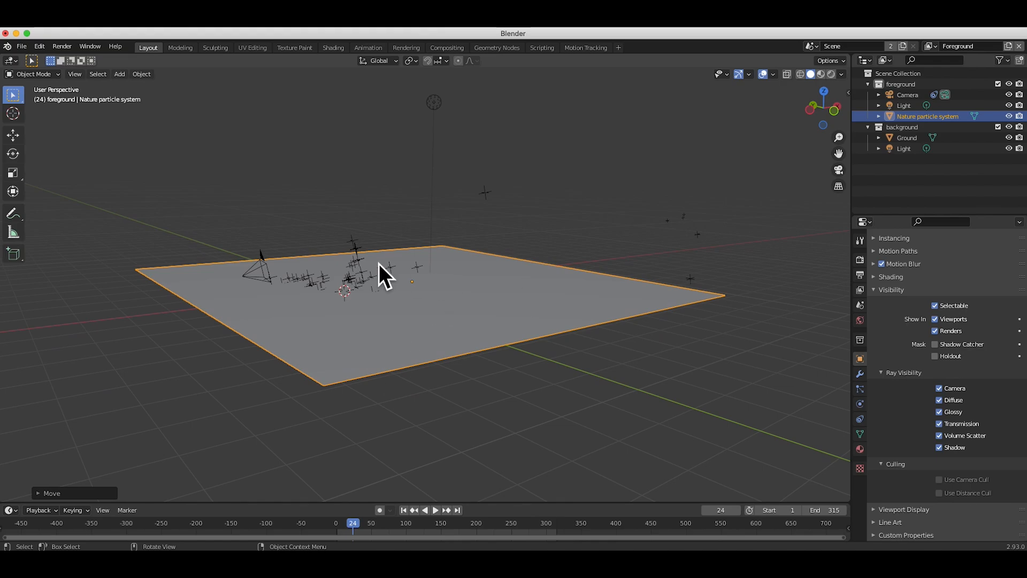
{"action": "middle_click_drag", "start_coordinate": [542, 265], "coordinate": [305, 375]}
{"action": "left_click", "coordinate": [12, 113]}
{"action": "left_click", "coordinate": [680, 426]}
{"action": "scroll", "coordinate": [680, 426], "scroll_direction": "down", "scroll_amount": 2}
{"action": "left_click", "coordinate": [521, 333]}
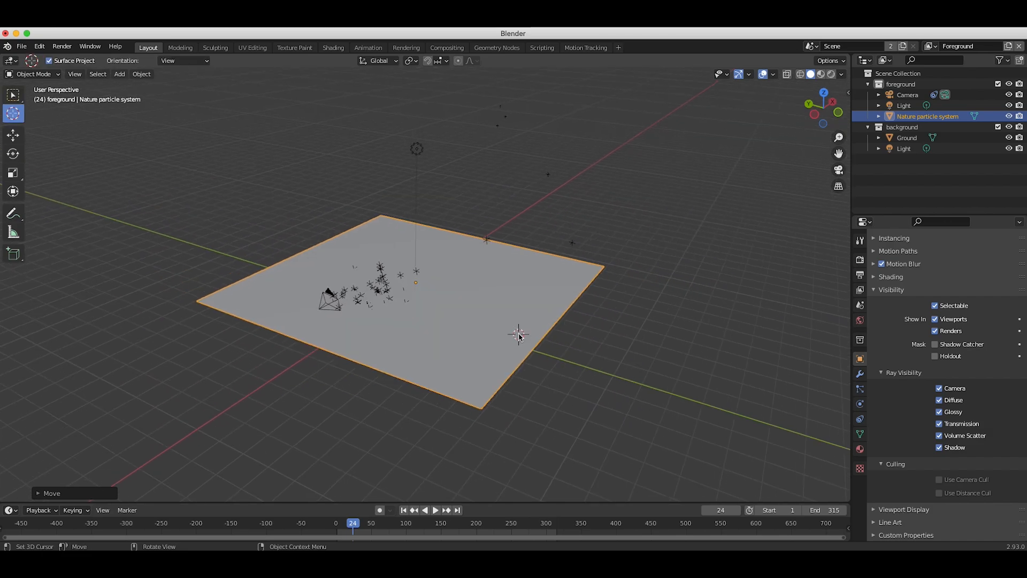
{"action": "middle_click_drag", "start_coordinate": [522, 333], "coordinate": [438, 331]}
{"action": "scroll", "coordinate": [439, 331], "scroll_direction": "up", "scroll_amount": 2}
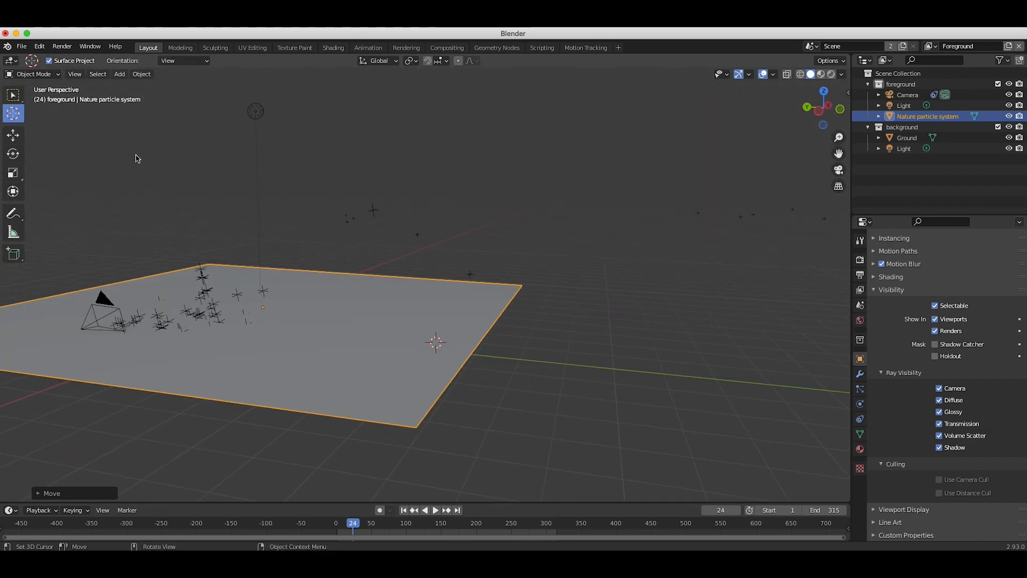
{"action": "left_click", "coordinate": [14, 95]}
Step: Bring up the Nisarga Lite add-on and browse its Bushes category, picking Marigold_1
{"action": "key", "text": "n"}
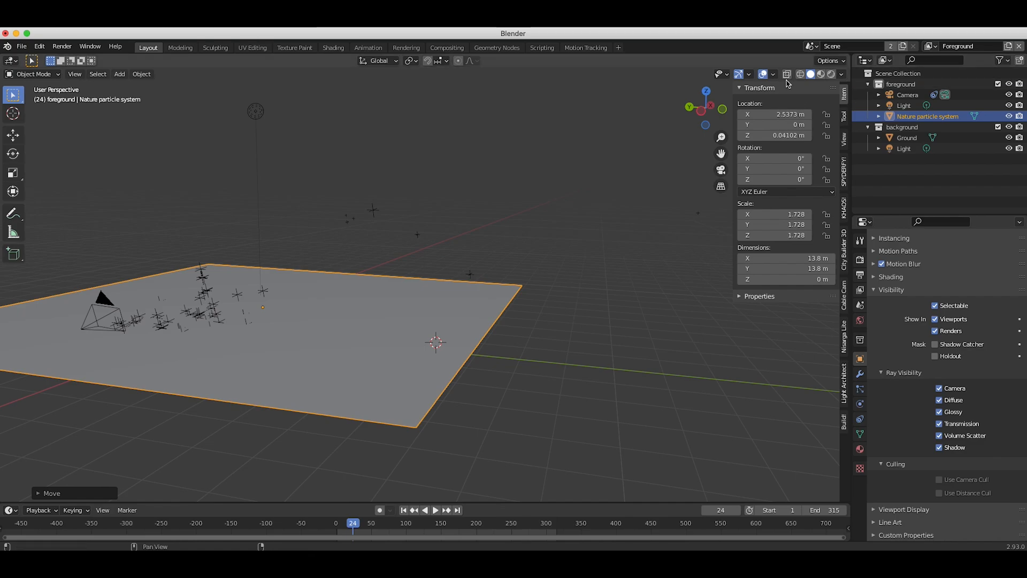
{"action": "left_click", "coordinate": [844, 336]}
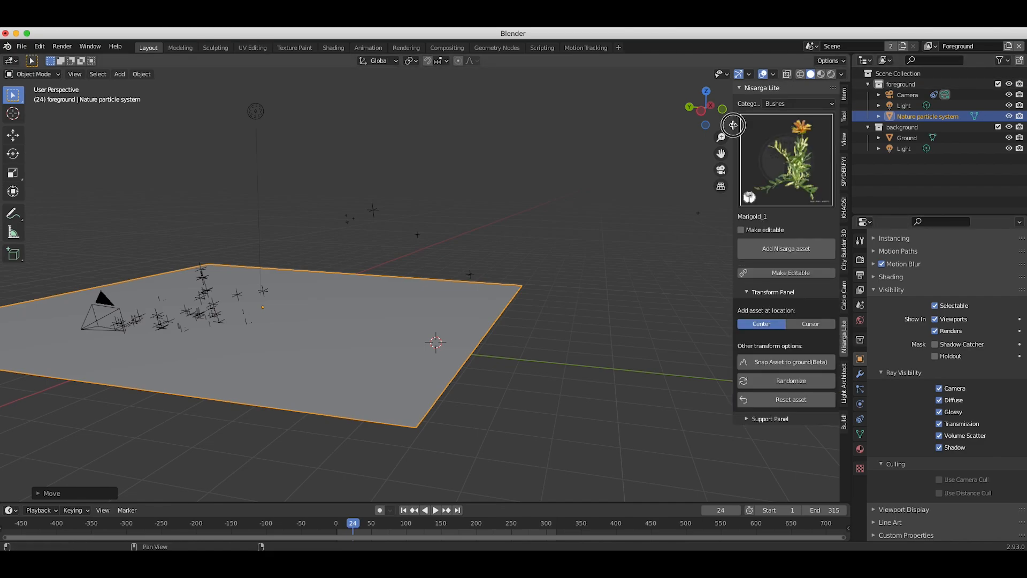
{"action": "left_click_drag", "start_coordinate": [733, 124], "coordinate": [695, 124]}
{"action": "left_click", "coordinate": [753, 103]}
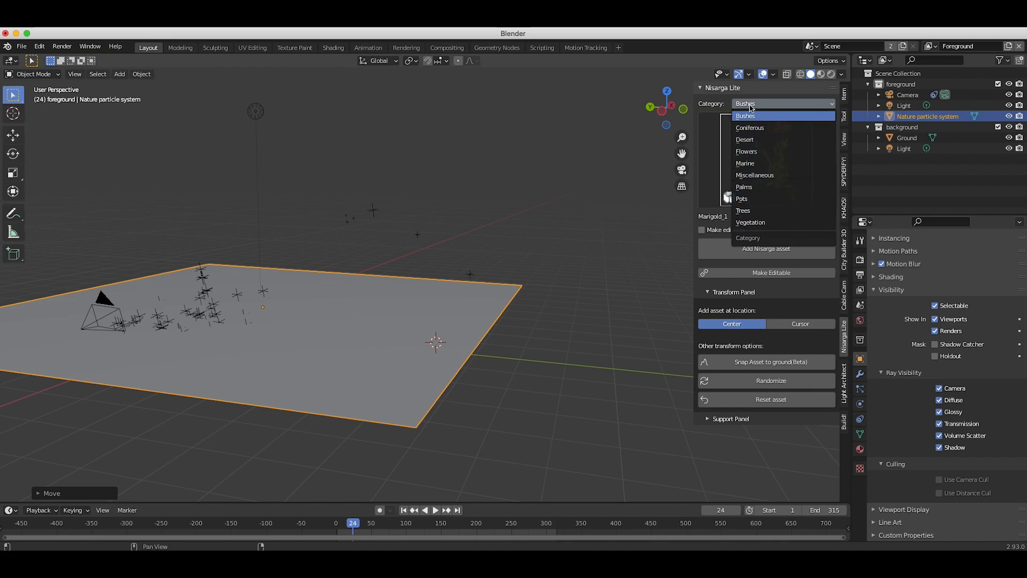
{"action": "left_click", "coordinate": [749, 115]}
{"action": "left_click", "coordinate": [767, 160]}
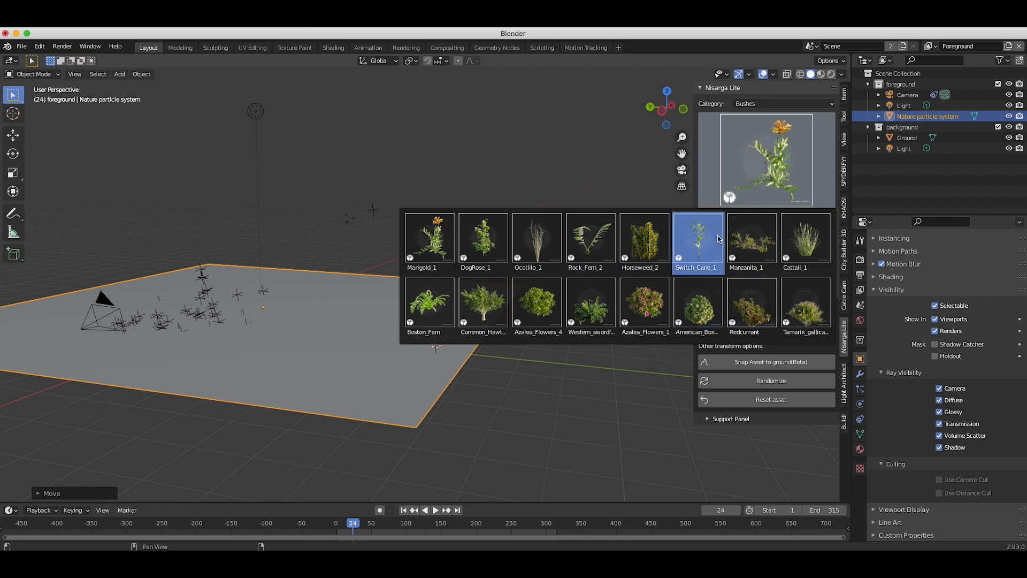
{"action": "left_click", "coordinate": [432, 243]}
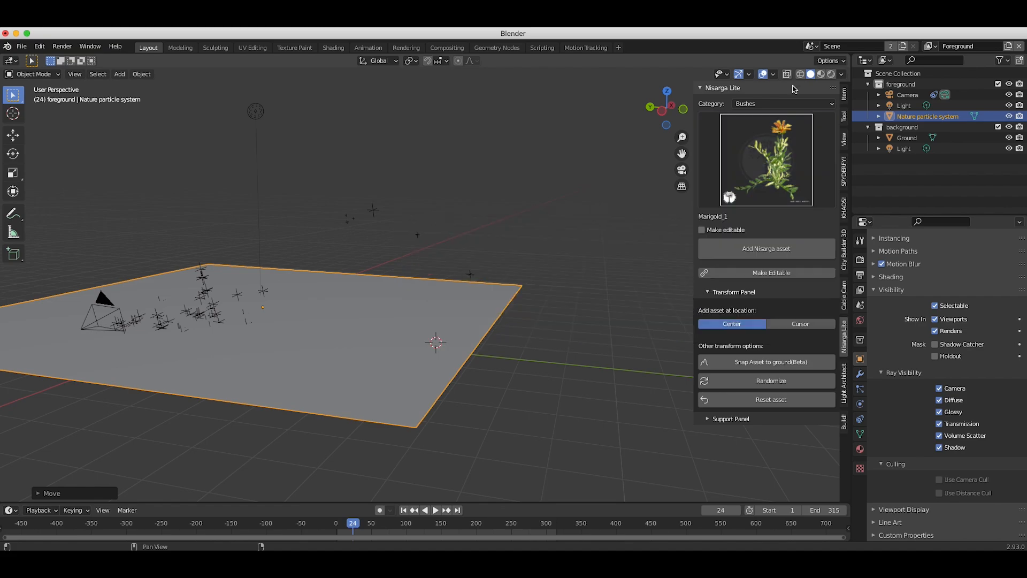
Step: Add the Virginia pepperweed asset from the Vegetation category with Make editable turned on
{"action": "left_click", "coordinate": [765, 104]}
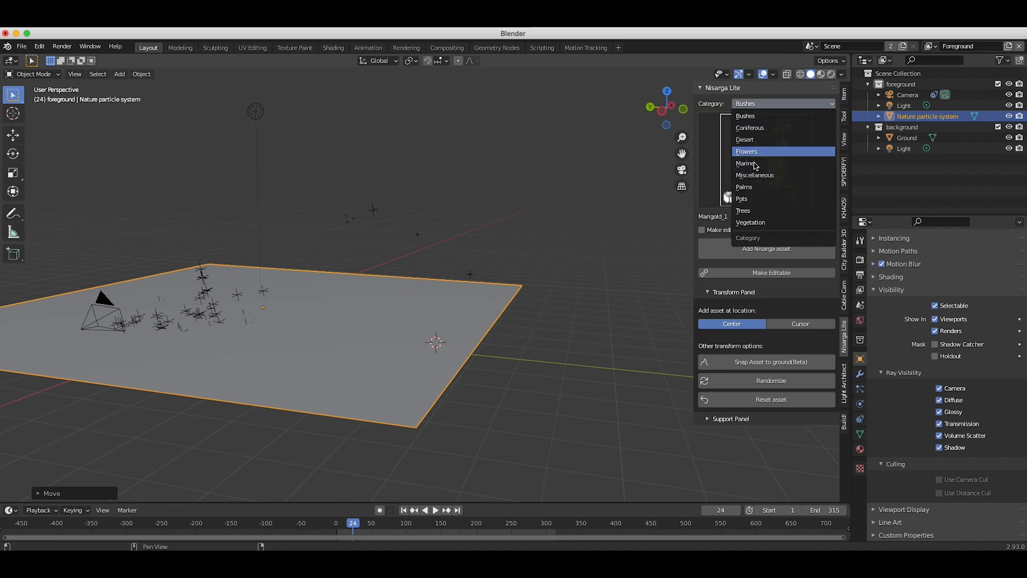
{"action": "left_click", "coordinate": [752, 222]}
{"action": "left_click", "coordinate": [770, 173]}
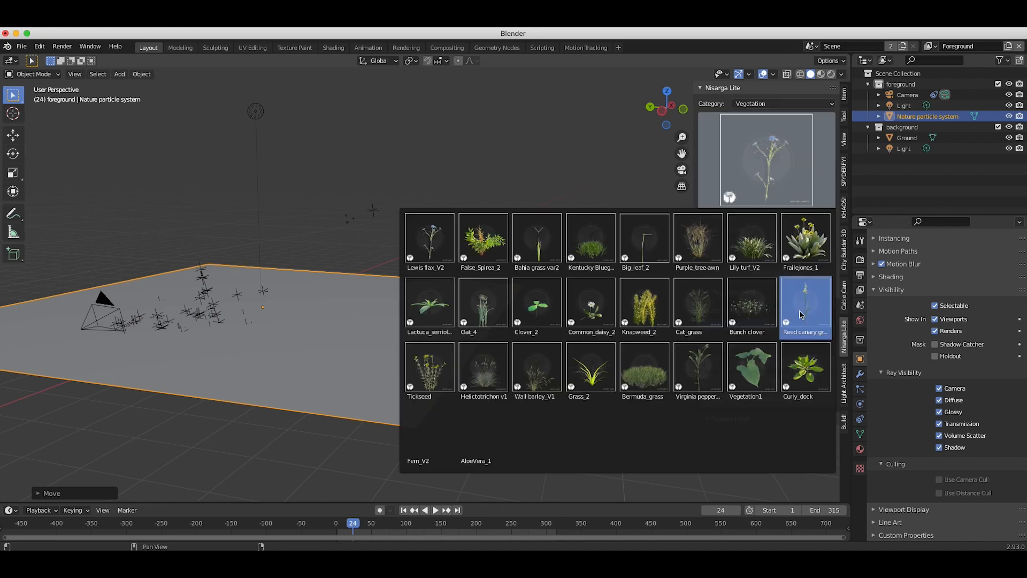
{"action": "left_click", "coordinate": [704, 377]}
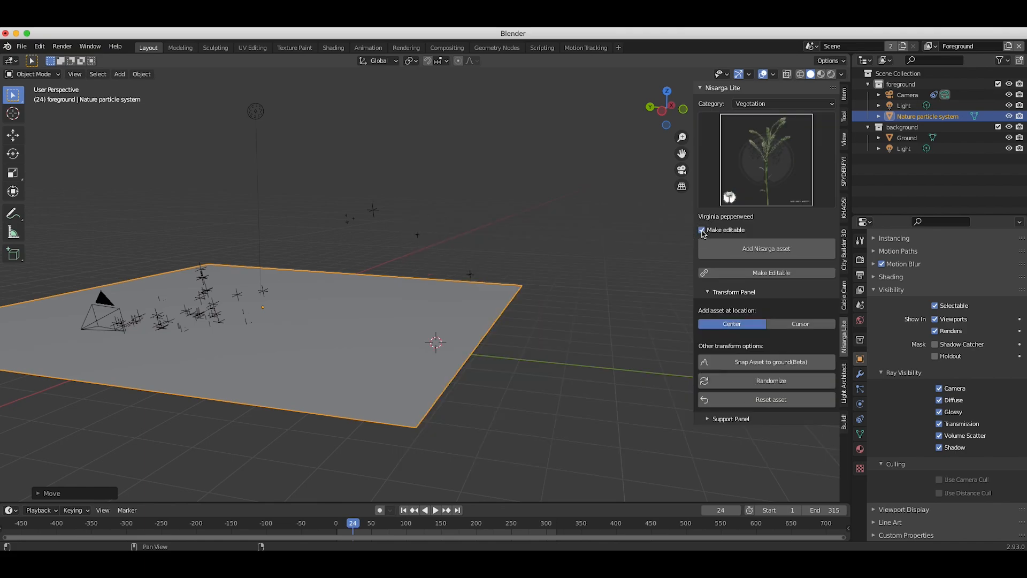
{"action": "left_click", "coordinate": [768, 249]}
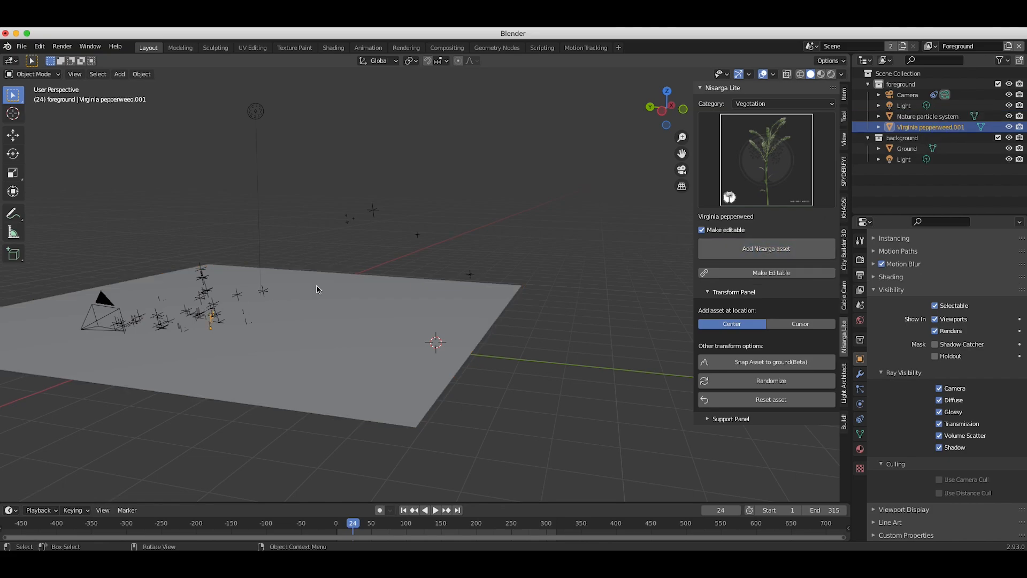
Step: Move the Virginia pepperweed off the ground plane, shifting it along Y beyond the plane's edge
{"action": "middle_click_drag", "start_coordinate": [316, 289], "coordinate": [231, 311]}
{"action": "scroll", "coordinate": [191, 322], "scroll_direction": "up", "scroll_amount": 8}
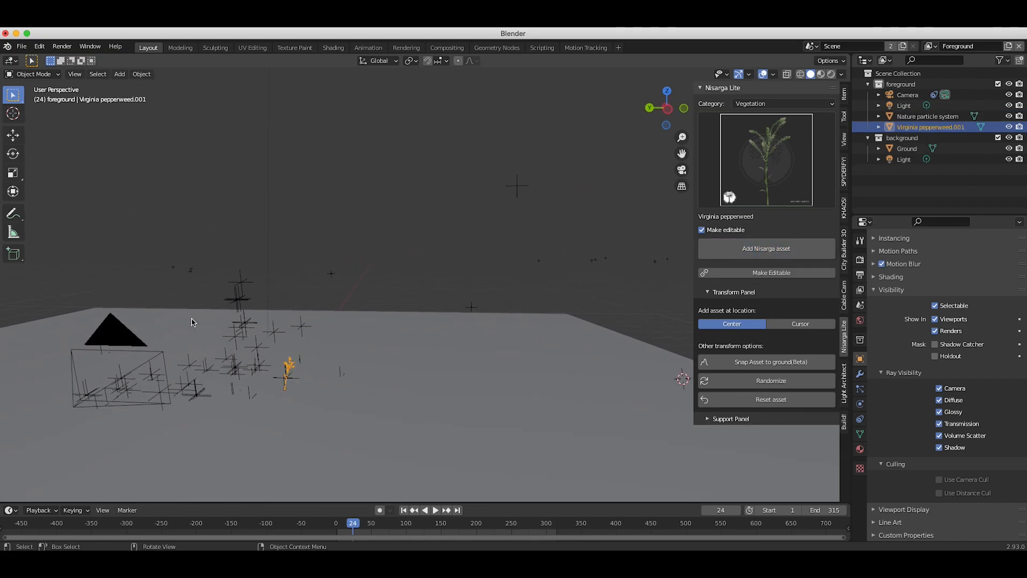
{"action": "scroll", "coordinate": [192, 322], "scroll_direction": "down", "scroll_amount": 8}
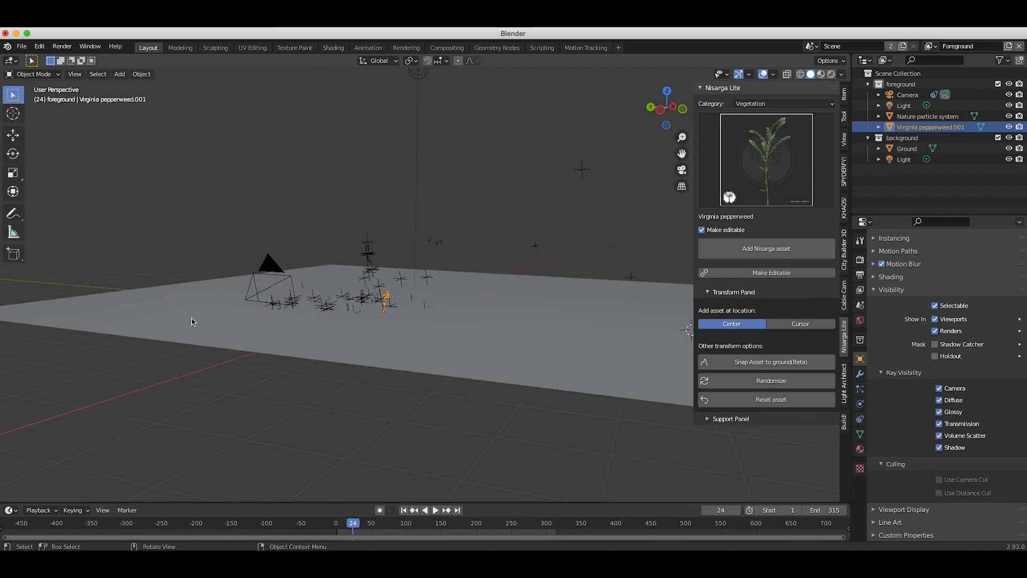
{"action": "key", "text": "g"}
{"action": "left_click", "coordinate": [548, 348]}
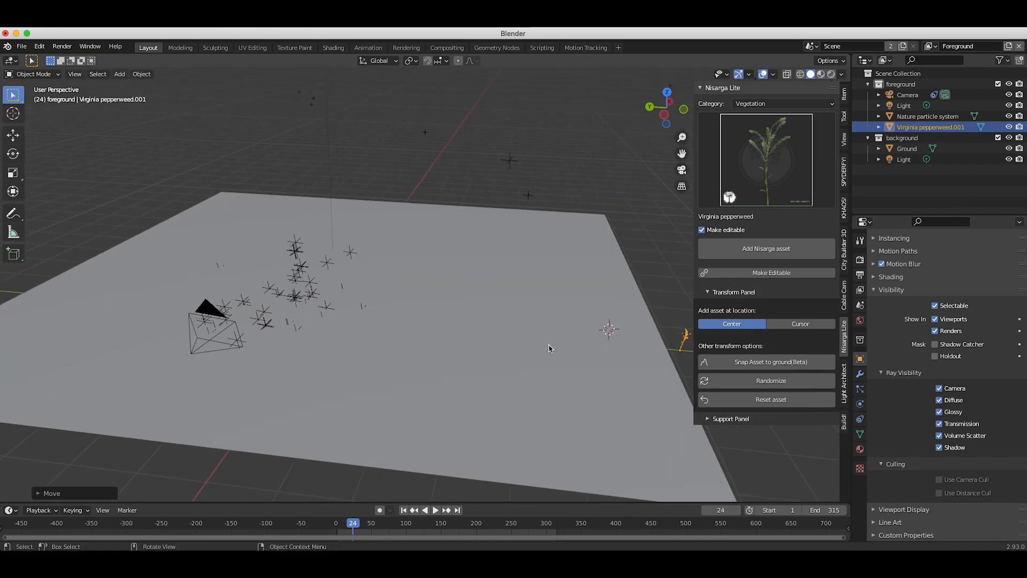
{"action": "scroll", "coordinate": [548, 349], "scroll_direction": "right", "scroll_amount": 5}
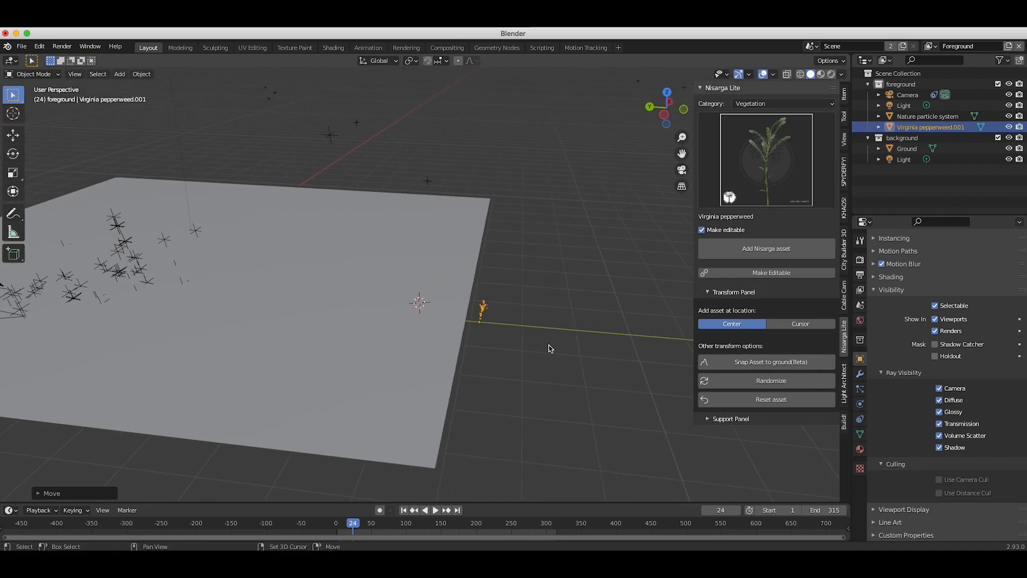
{"action": "scroll", "coordinate": [548, 348], "scroll_direction": "down", "scroll_amount": 2}
{"action": "key", "text": "g"}
{"action": "key", "text": "y"}
{"action": "left_click", "coordinate": [646, 374]}
Step: Deselect the Virginia pepperweed and examine the plant up close from several sides
{"action": "scroll", "coordinate": [605, 464], "scroll_direction": "down", "scroll_amount": 5}
{"action": "scroll", "coordinate": [605, 464], "scroll_direction": "up", "scroll_amount": 4}
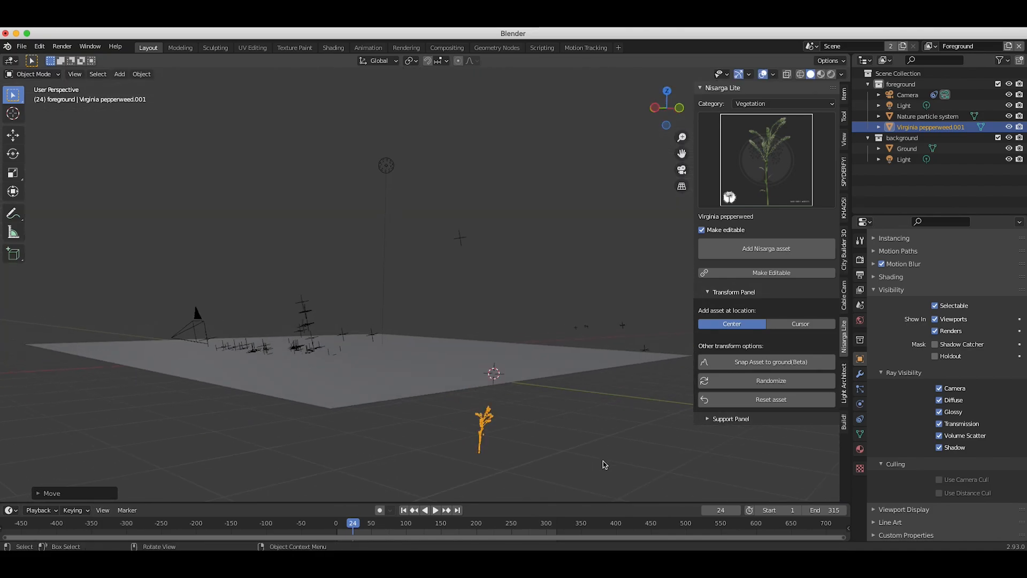
{"action": "scroll", "coordinate": [604, 464], "scroll_direction": "down", "scroll_amount": 4, "text": "shift"}
{"action": "scroll", "coordinate": [605, 464], "scroll_direction": "down", "scroll_amount": 2, "text": "shift"}
{"action": "left_click", "coordinate": [518, 239]}
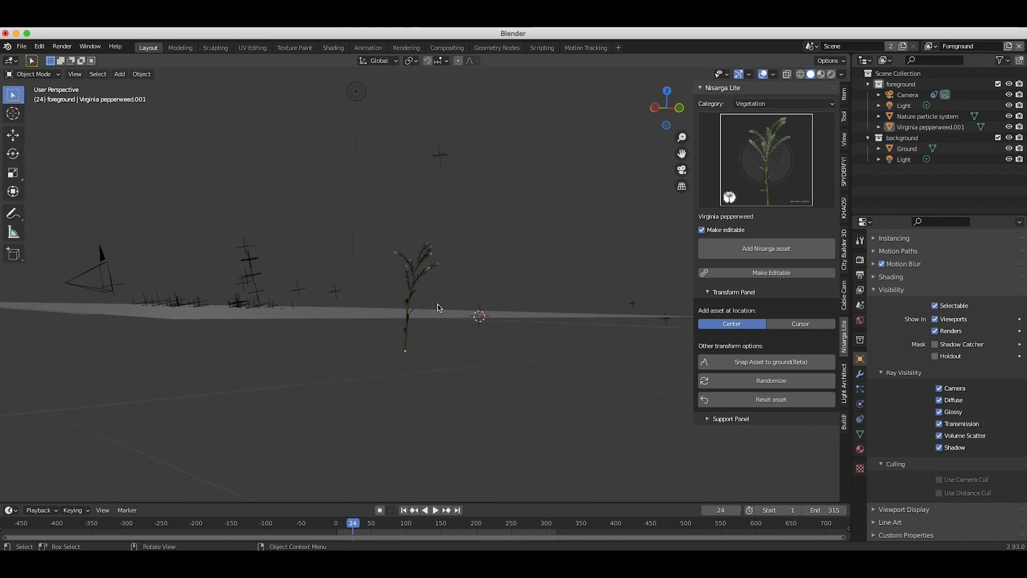
{"action": "scroll", "coordinate": [437, 308], "scroll_direction": "up", "scroll_amount": 8}
{"action": "scroll", "coordinate": [437, 307], "scroll_direction": "down", "scroll_amount": 5}
{"action": "scroll", "coordinate": [437, 307], "scroll_direction": "down", "scroll_amount": 4}
{"action": "scroll", "coordinate": [437, 307], "scroll_direction": "right", "scroll_amount": 6}
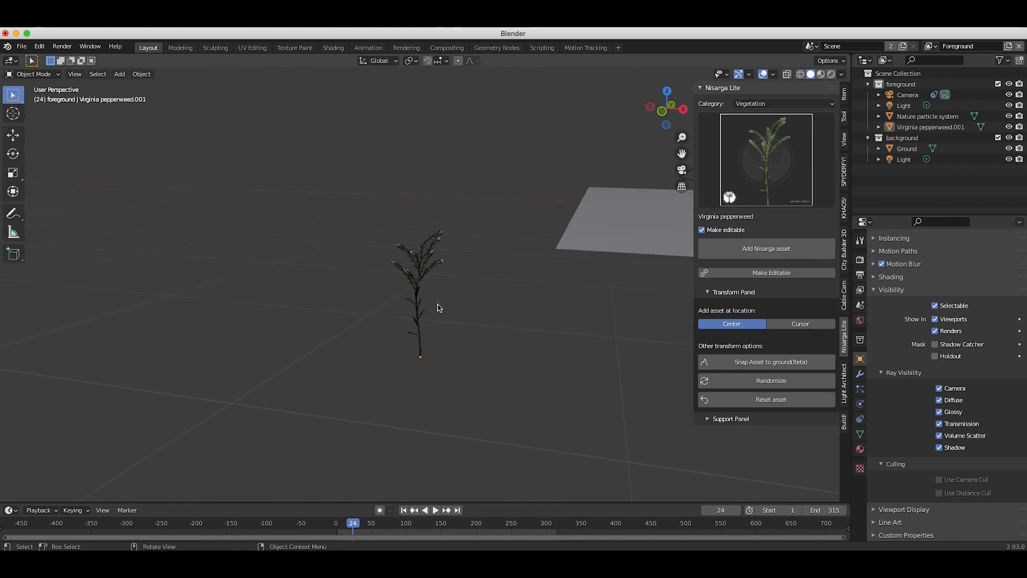
{"action": "scroll", "coordinate": [384, 293], "scroll_direction": "left", "scroll_amount": 5}
{"action": "scroll", "coordinate": [384, 294], "scroll_direction": "left", "scroll_amount": 8}
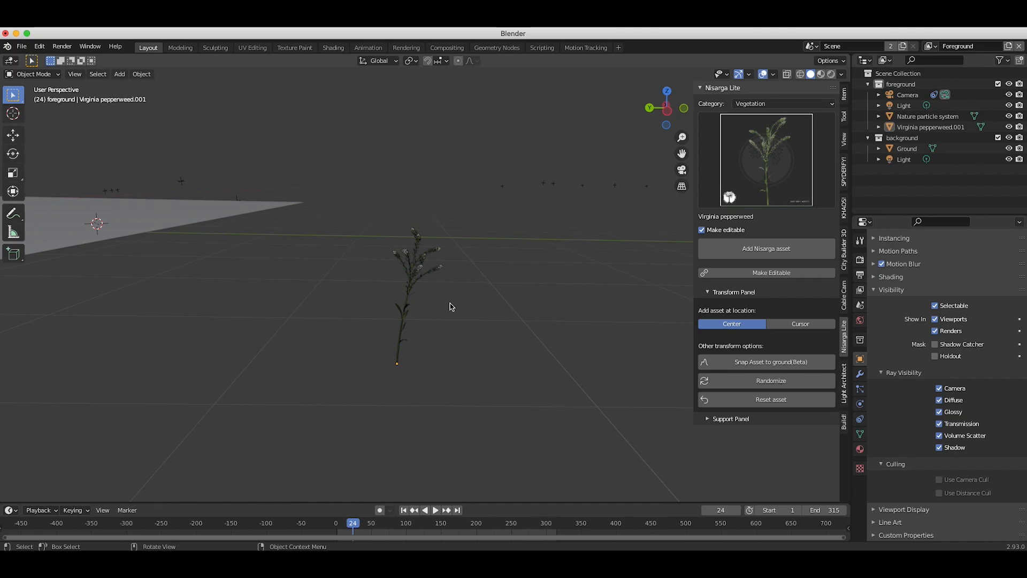
Step: Add the Reed canary grass asset from the Vegetation category as an editable object
{"action": "left_click", "coordinate": [781, 157]}
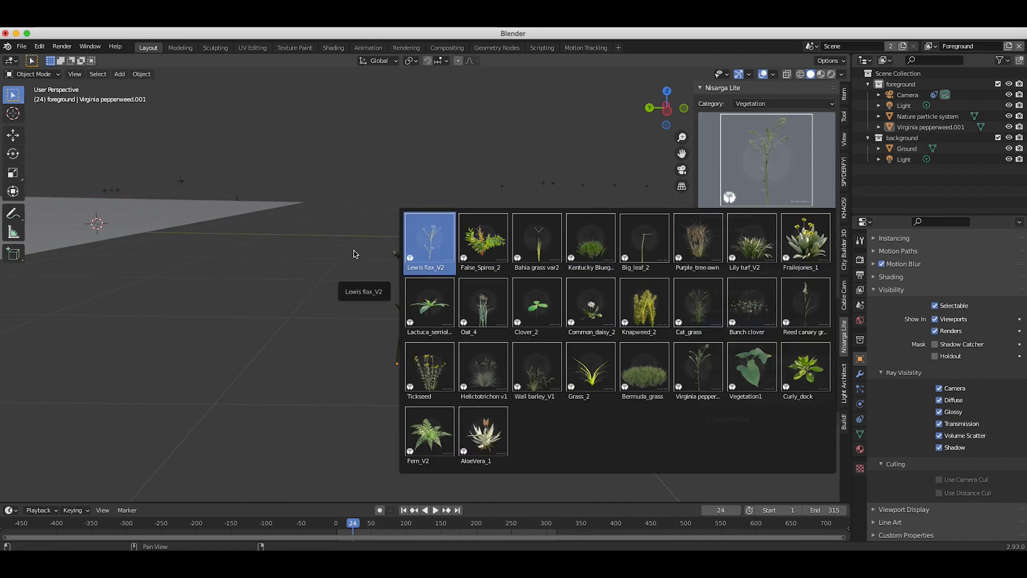
{"action": "left_click", "coordinate": [809, 310]}
{"action": "left_click", "coordinate": [779, 248]}
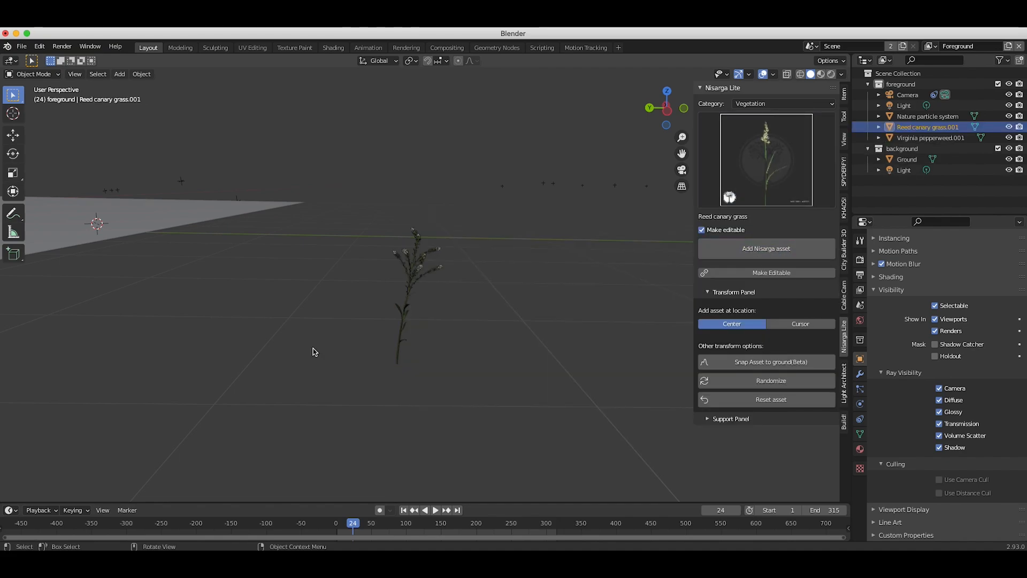
Step: Move the Reed canary grass off the ground plane to stand beside the Virginia pepperweed
{"action": "scroll", "coordinate": [163, 266], "scroll_direction": "down", "scroll_amount": 4}
{"action": "key", "text": "g"}
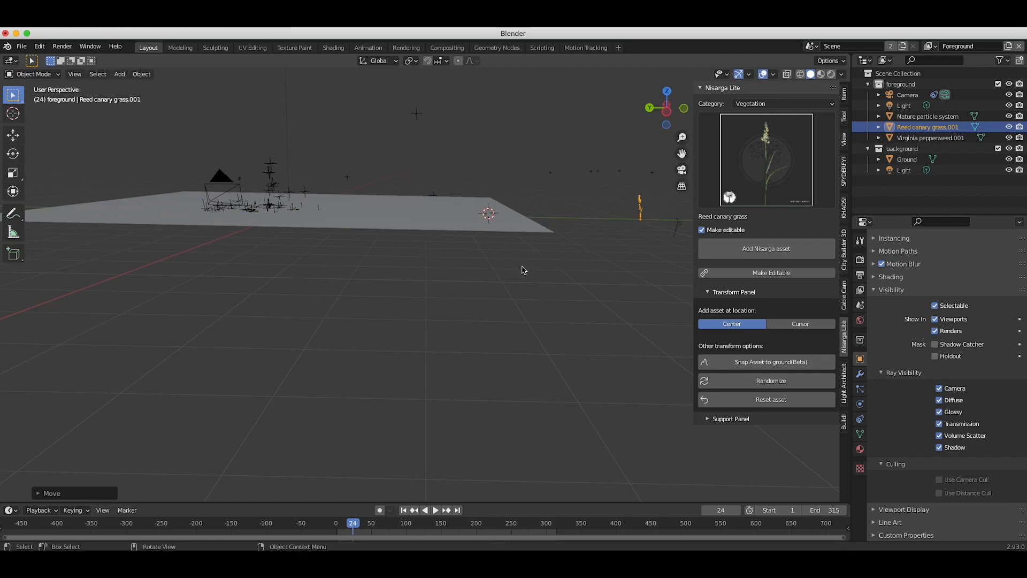
{"action": "key", "text": "x"}
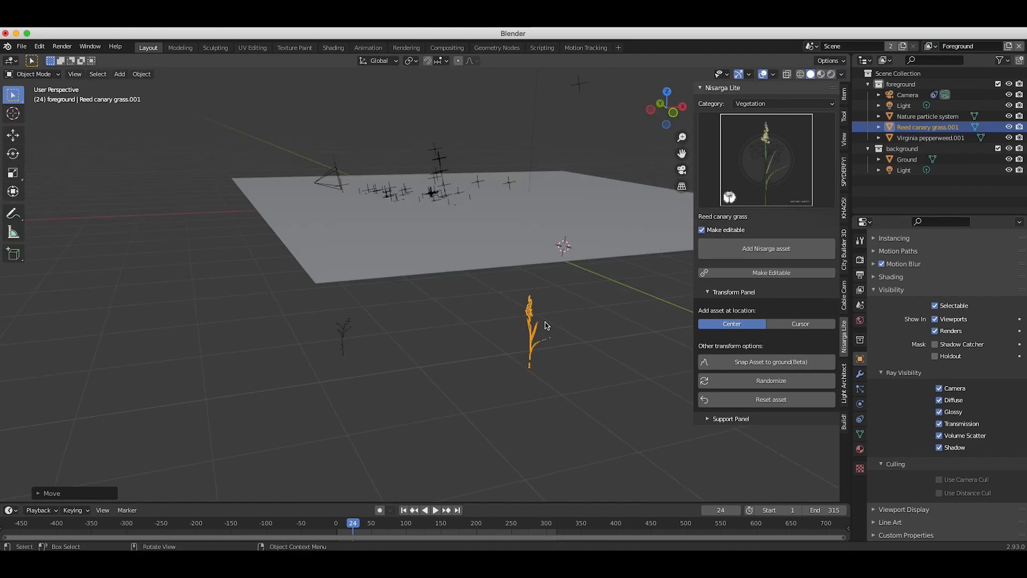
{"action": "key", "text": "g"}
{"action": "key", "text": "y"}
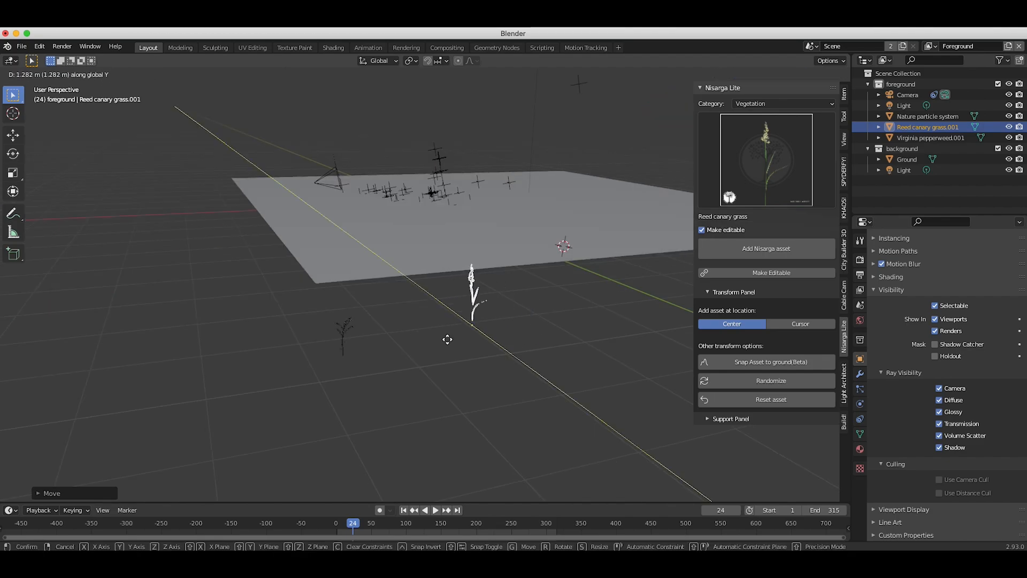
{"action": "left_click", "coordinate": [459, 349]}
{"action": "key", "text": "ctrl+z"}
Step: Add the Vegetation1 asset from the Vegetation category as an editable object
{"action": "left_click", "coordinate": [767, 160]}
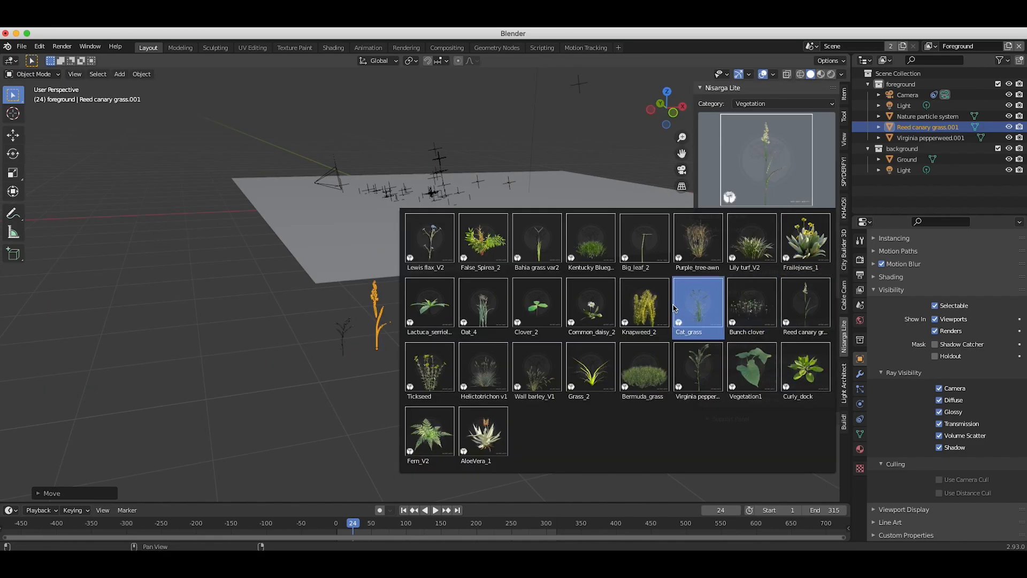
{"action": "left_click", "coordinate": [752, 371]}
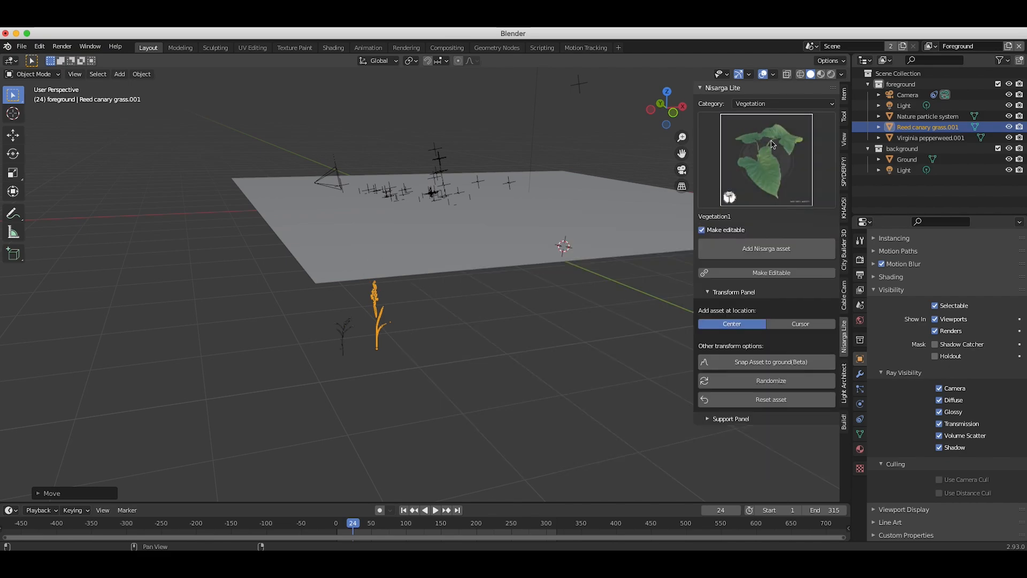
{"action": "left_click", "coordinate": [773, 256]}
Step: Move the Vegetation1 plant off the ground plane, shifting it along Y and X past the plane's corner
{"action": "key", "text": "g"}
{"action": "key", "text": "y"}
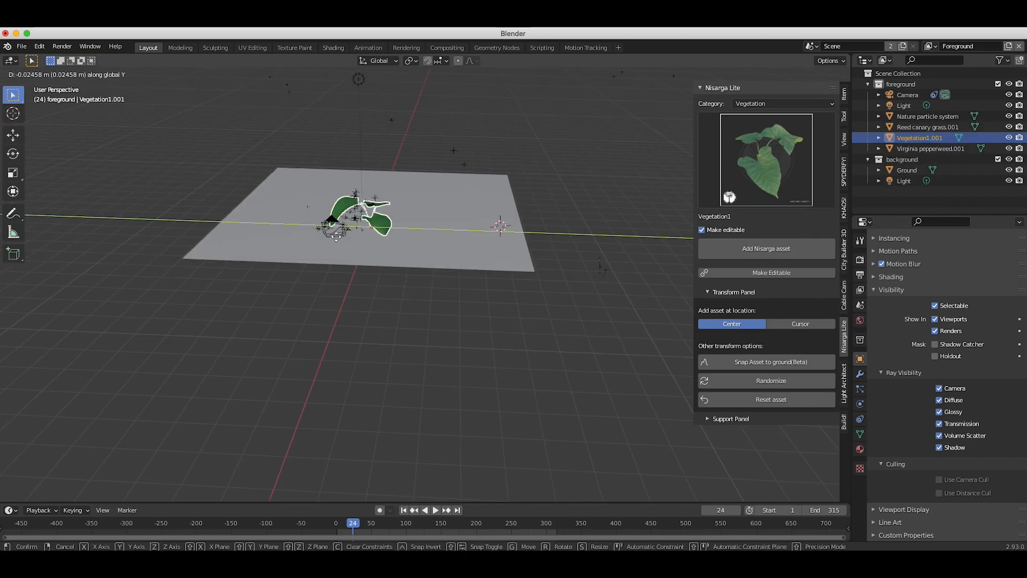
{"action": "left_click", "coordinate": [535, 265]}
{"action": "key", "text": "g"}
{"action": "key", "text": "x"}
{"action": "left_click", "coordinate": [549, 324]}
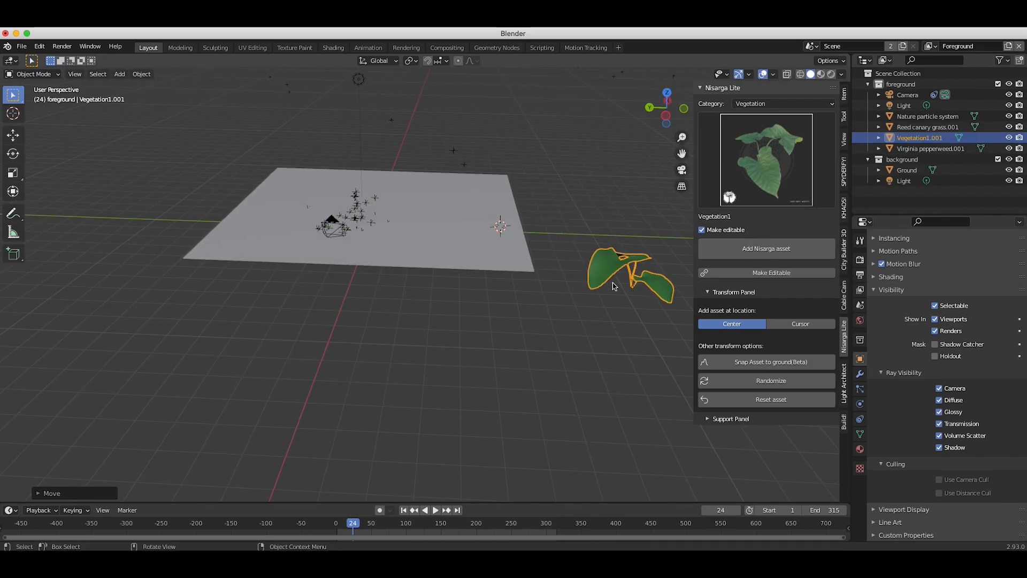
Step: Scale down the Vegetation1 plant and shift it along Y to stand near the other two plants
{"action": "key", "text": "s"}
{"action": "left_click", "coordinate": [649, 275]}
{"action": "middle_click_drag", "start_coordinate": [650, 275], "coordinate": [648, 281]}
{"action": "scroll", "coordinate": [647, 282], "scroll_direction": "up", "scroll_amount": 5}
{"action": "key", "text": "g"}
{"action": "key", "text": "y"}
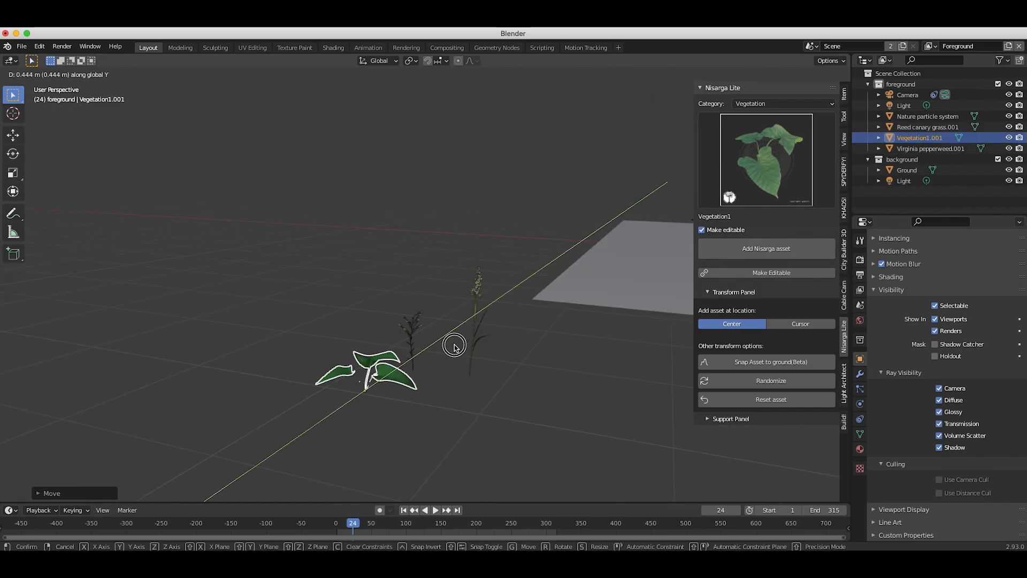
{"action": "left_click", "coordinate": [454, 348]}
Step: Scale the Vegetation1 plant down further, by about 0.42, and reposition it beside the Virginia pepperweed
{"action": "scroll", "coordinate": [454, 348], "scroll_direction": "right", "scroll_amount": 8}
{"action": "scroll", "coordinate": [454, 348], "scroll_direction": "down", "scroll_amount": 2, "text": "shift"}
{"action": "scroll", "coordinate": [454, 347], "scroll_direction": "up", "scroll_amount": 6}
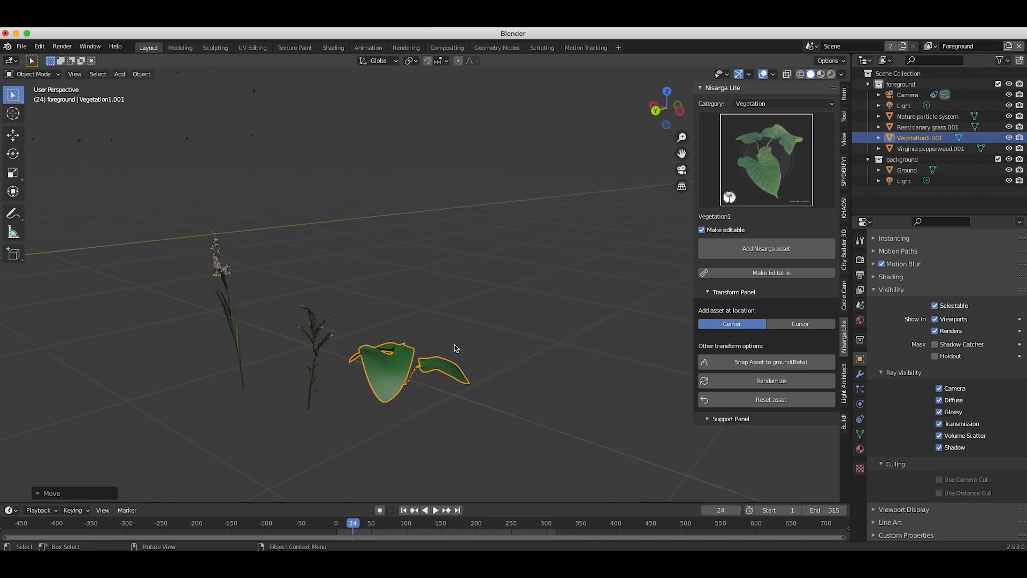
{"action": "key", "text": "s"}
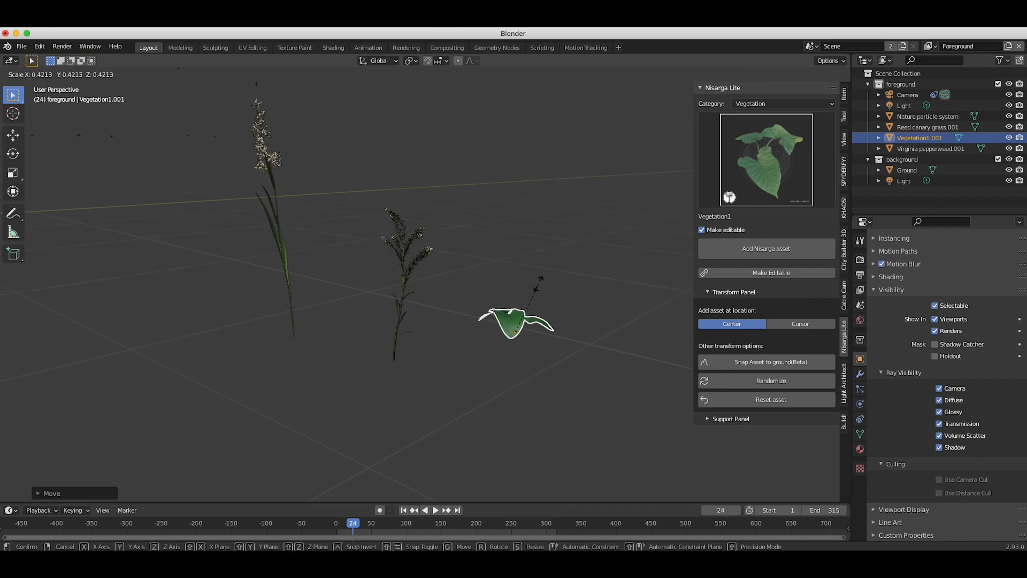
{"action": "left_click", "coordinate": [536, 291]}
{"action": "scroll", "coordinate": [535, 291], "scroll_direction": "right", "scroll_amount": 10}
{"action": "key", "text": "g"}
{"action": "left_click", "coordinate": [404, 310]}
{"action": "scroll", "coordinate": [404, 310], "scroll_direction": "up", "scroll_amount": 1}
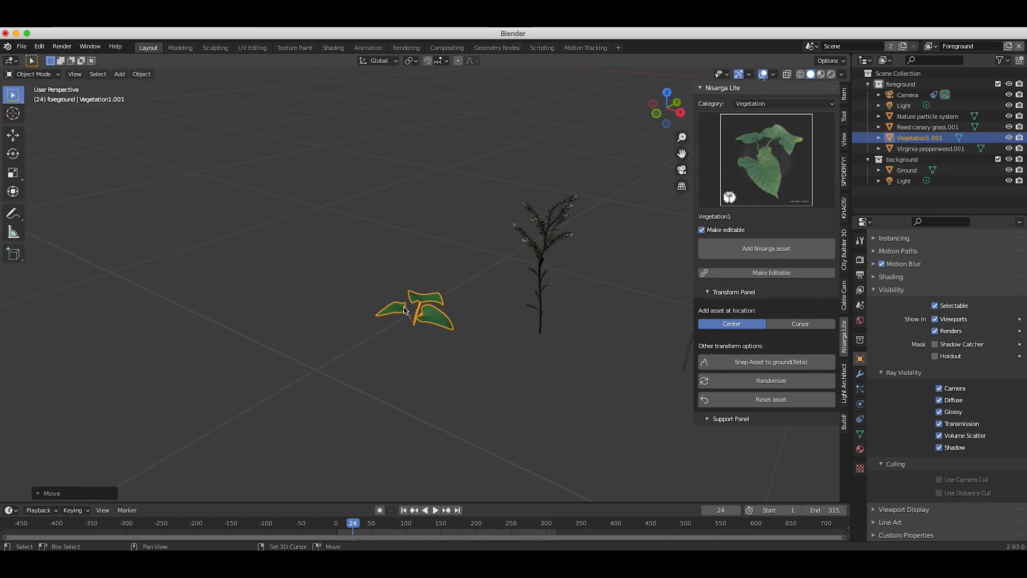
Step: Examine the three plants from several sides, comparing their sizes and spacing
{"action": "scroll", "coordinate": [404, 311], "scroll_direction": "right", "scroll_amount": 3, "text": "shift"}
{"action": "scroll", "coordinate": [386, 301], "scroll_direction": "right", "scroll_amount": 5, "text": "shift"}
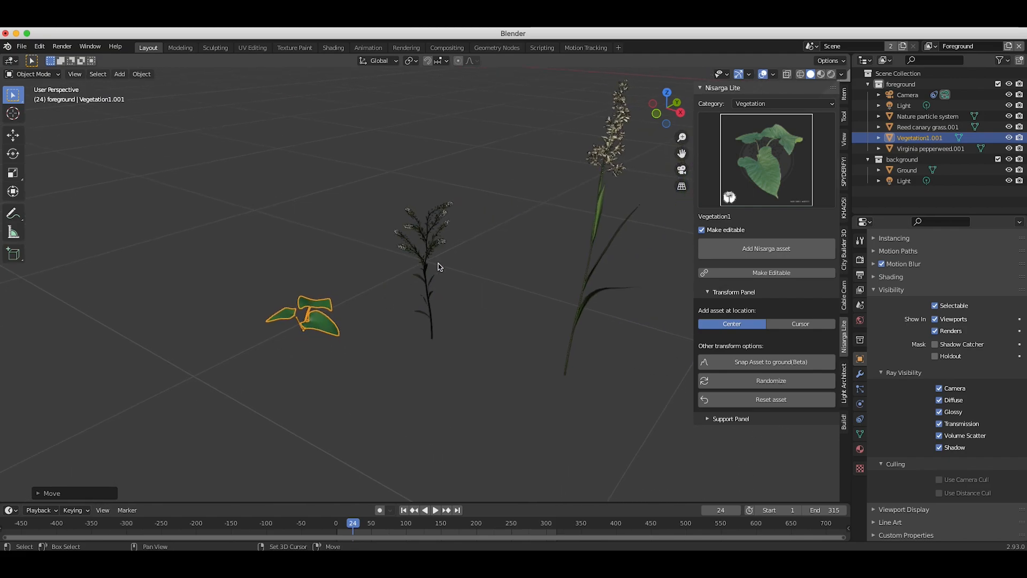
{"action": "scroll", "coordinate": [528, 283], "scroll_direction": "left", "scroll_amount": 5}
{"action": "scroll", "coordinate": [528, 283], "scroll_direction": "up", "scroll_amount": 3, "text": "shift"}
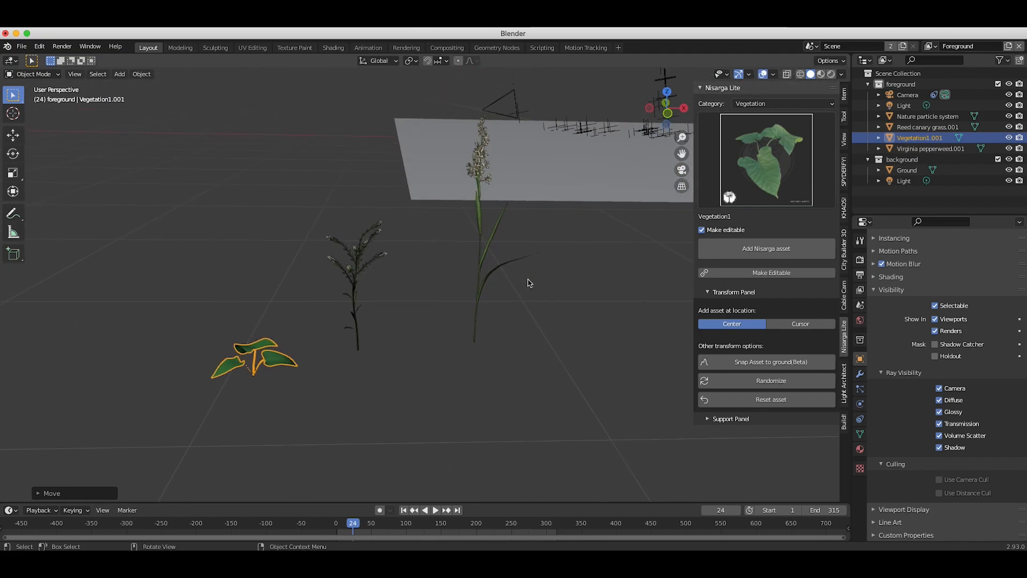
{"action": "scroll", "coordinate": [323, 247], "scroll_direction": "left", "scroll_amount": 10}
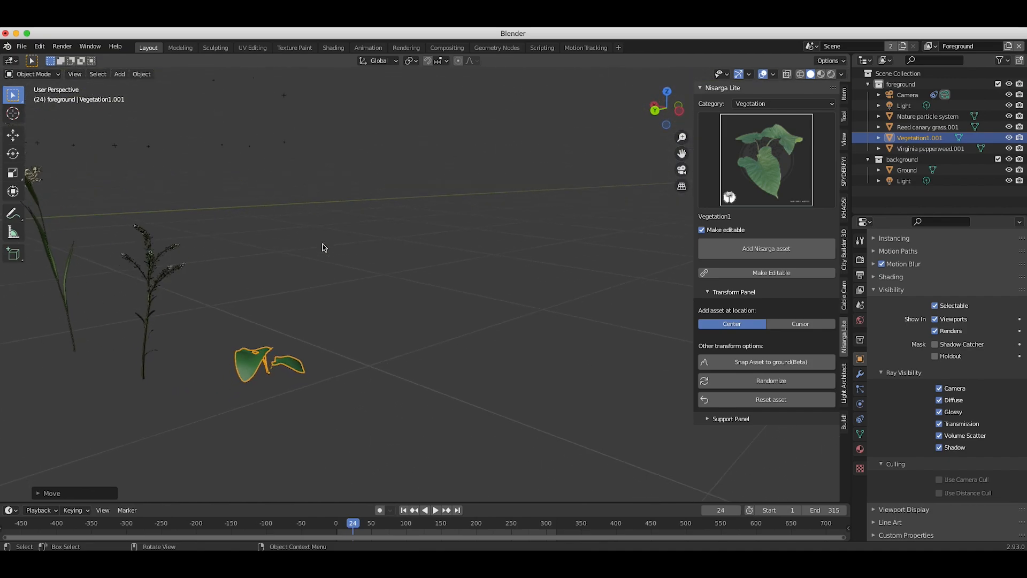
{"action": "scroll", "coordinate": [275, 248], "scroll_direction": "left", "scroll_amount": 8, "text": "shift"}
{"action": "scroll", "coordinate": [275, 248], "scroll_direction": "left", "scroll_amount": 1, "text": "shift"}
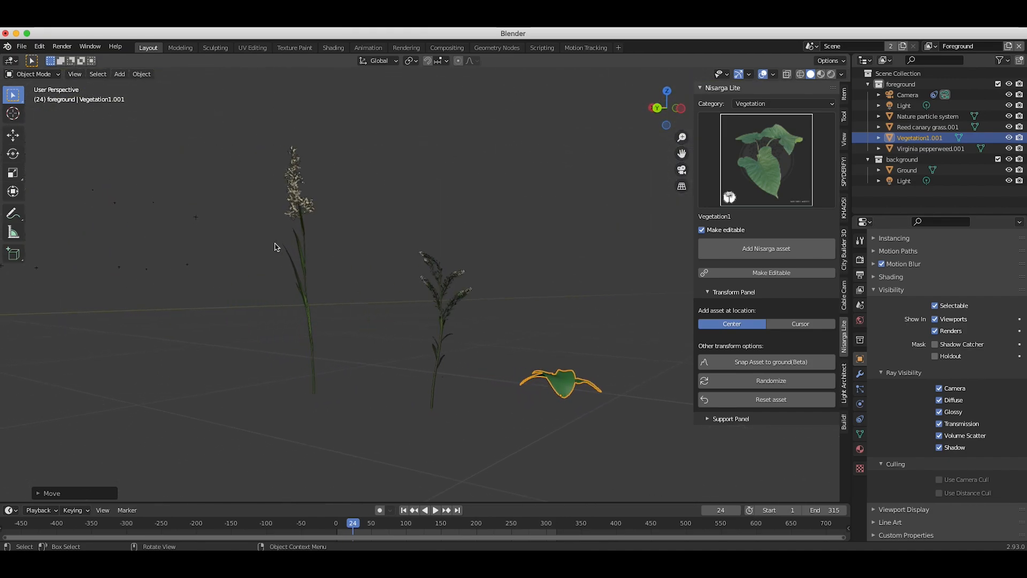
{"action": "scroll", "coordinate": [275, 247], "scroll_direction": "right", "scroll_amount": 4}
{"action": "scroll", "coordinate": [275, 247], "scroll_direction": "right", "scroll_amount": 3, "text": "shift"}
{"action": "scroll", "coordinate": [420, 291], "scroll_direction": "up", "scroll_amount": 2}
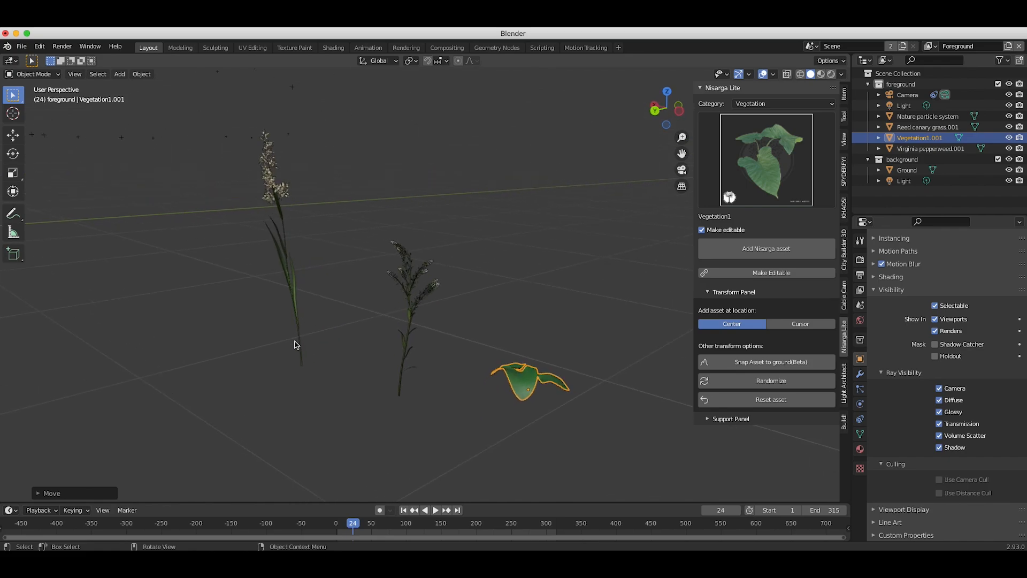
Step: Move the Reed canary grass, Virginia pepperweed and Vegetation1 plants into a new collection named "Nature assets"
{"action": "left_click", "coordinate": [298, 328]}
{"action": "left_click", "coordinate": [408, 328], "text": "shift"}
{"action": "left_click", "coordinate": [529, 381], "text": "shift"}
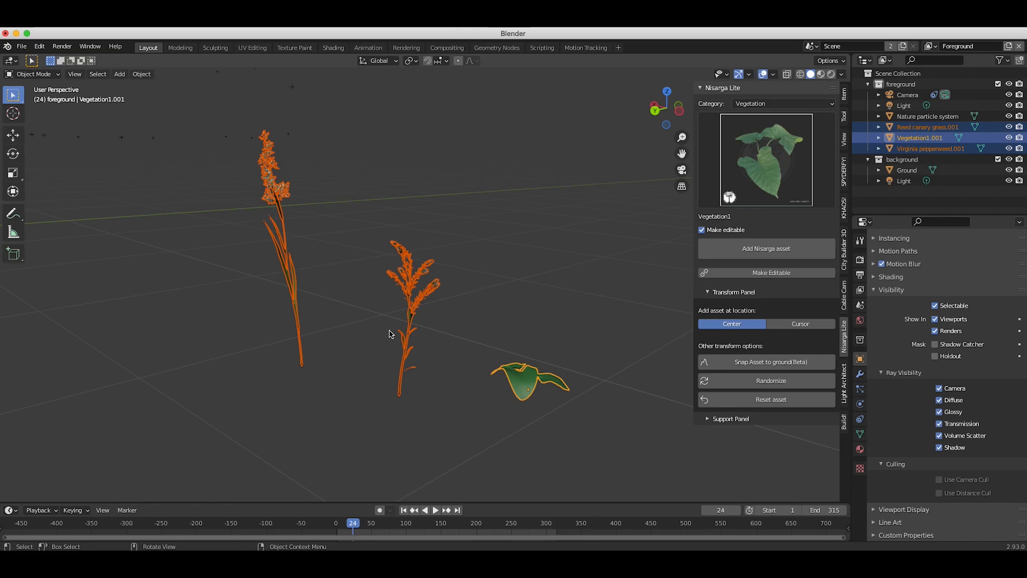
{"action": "key", "text": "m"}
{"action": "left_click", "coordinate": [326, 333]}
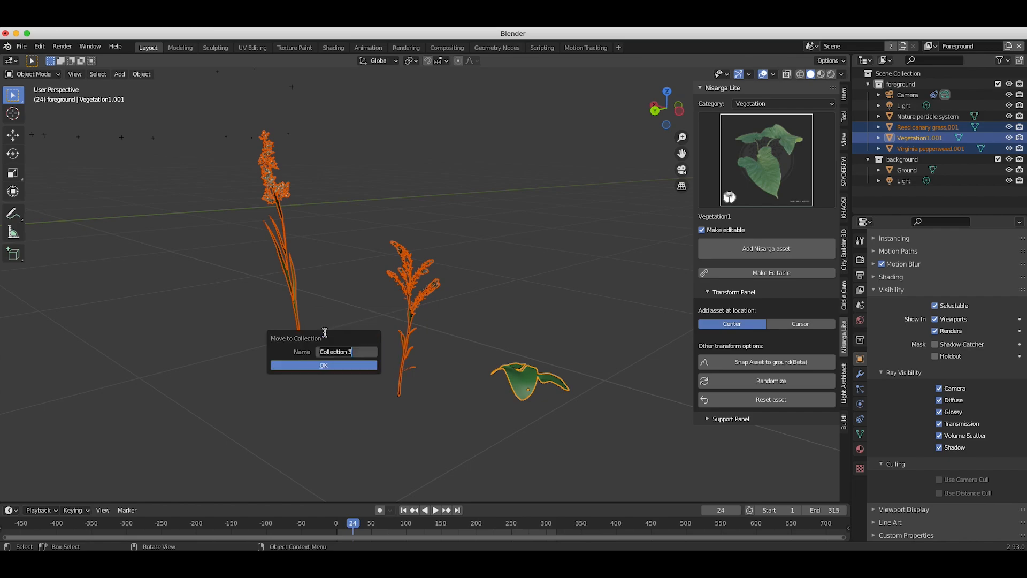
{"action": "type", "text": "Nature"}
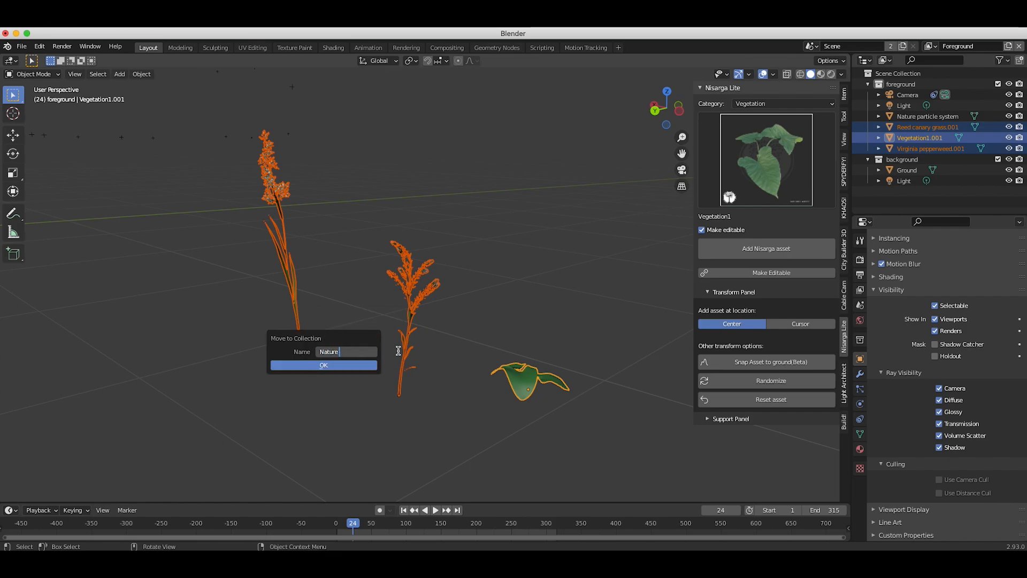
{"action": "type", "text": " assets"}
{"action": "left_click", "coordinate": [324, 365]}
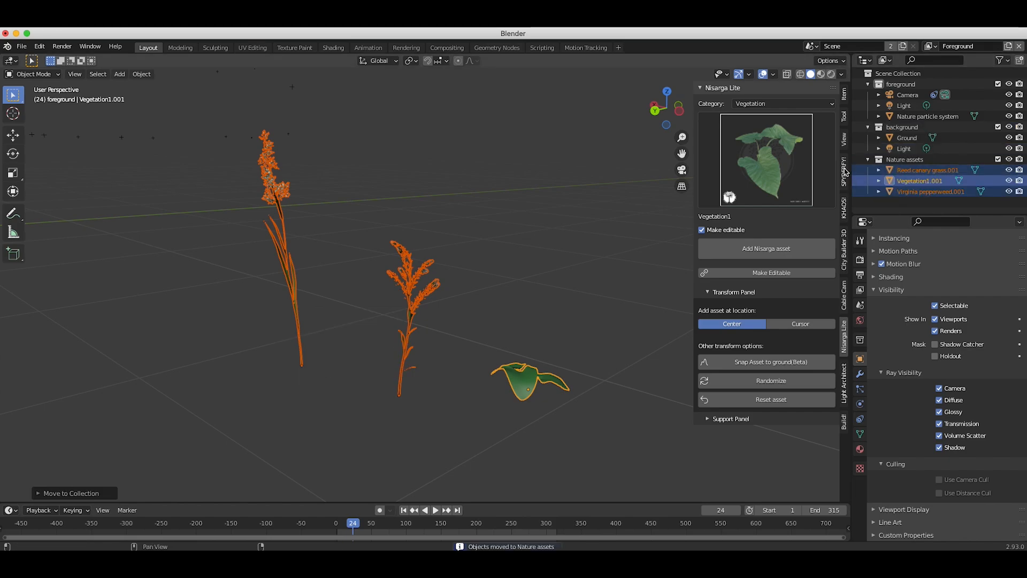
Step: Collapse the Nature assets collection in the outliner and select the Nature particle system plane
{"action": "left_click", "coordinate": [897, 160]}
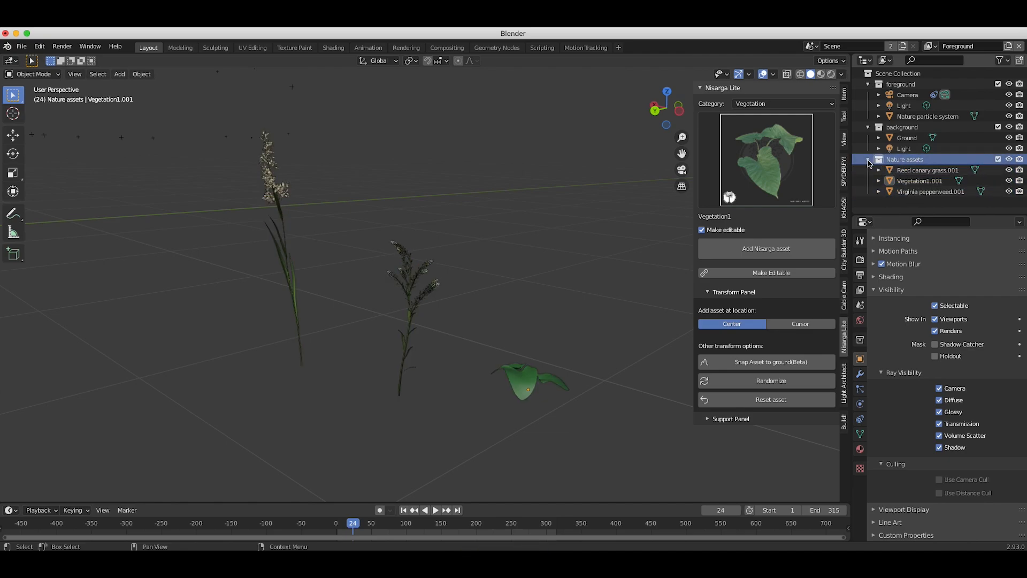
{"action": "left_click", "coordinate": [869, 160]}
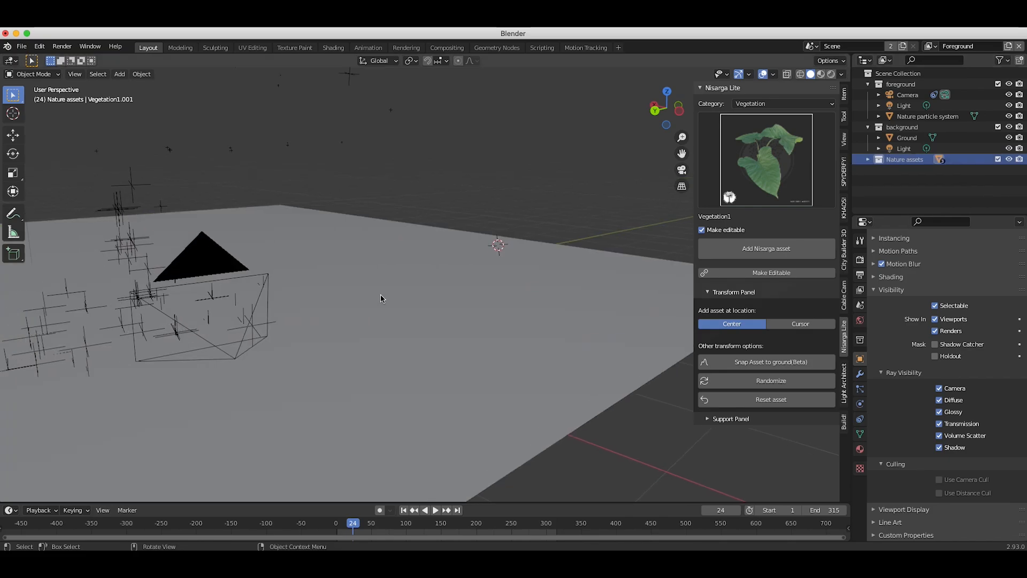
{"action": "scroll", "coordinate": [383, 298], "scroll_direction": "down", "scroll_amount": 5}
{"action": "middle_click_drag", "start_coordinate": [321, 284], "coordinate": [352, 285]}
{"action": "middle_click_drag", "start_coordinate": [474, 303], "coordinate": [457, 303]}
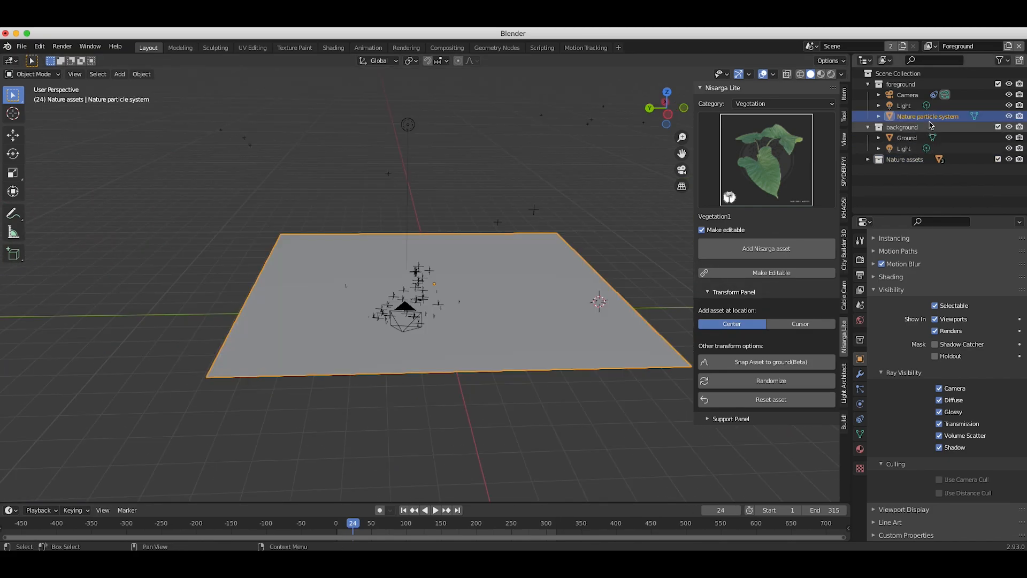
{"action": "middle_click_drag", "start_coordinate": [300, 289], "coordinate": [282, 303]}
{"action": "scroll", "coordinate": [346, 303], "scroll_direction": "up", "scroll_amount": 2}
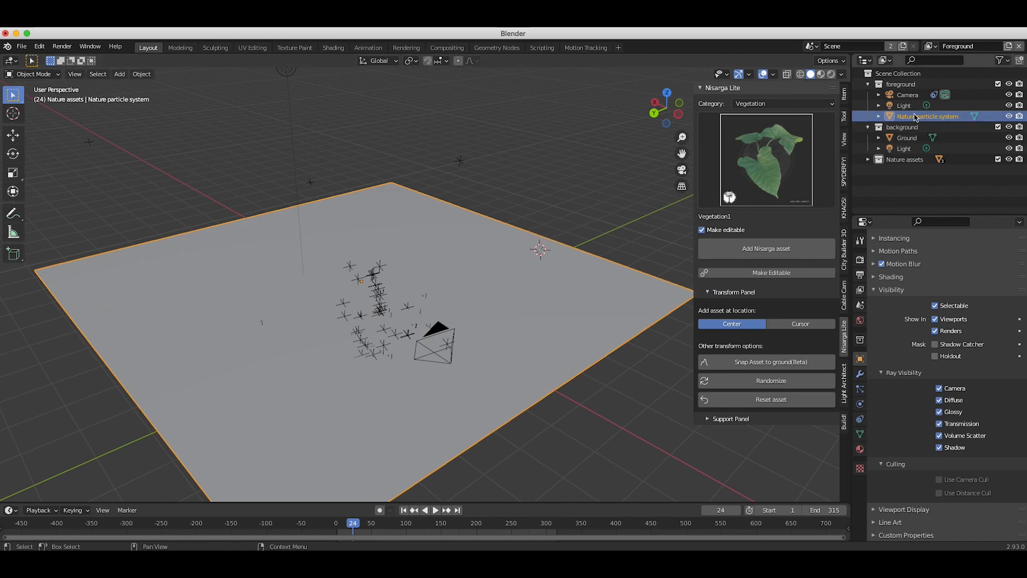
Step: Enter Edit Mode on the Nature particle system plane and subdivide it with 10 cuts
{"action": "left_click", "coordinate": [32, 74]}
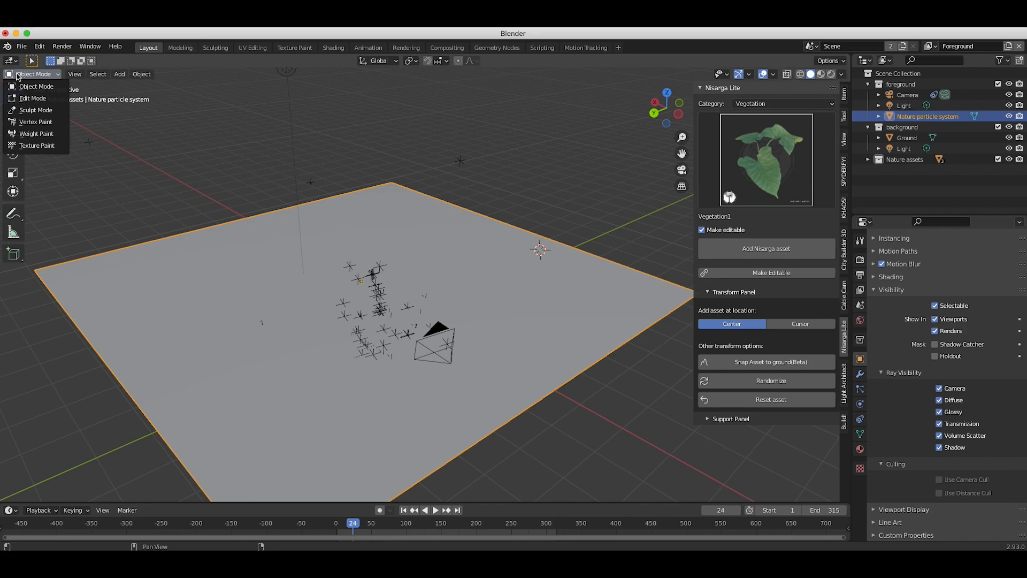
{"action": "left_click", "coordinate": [32, 98]}
{"action": "scroll", "coordinate": [493, 320], "scroll_direction": "down", "scroll_amount": 3}
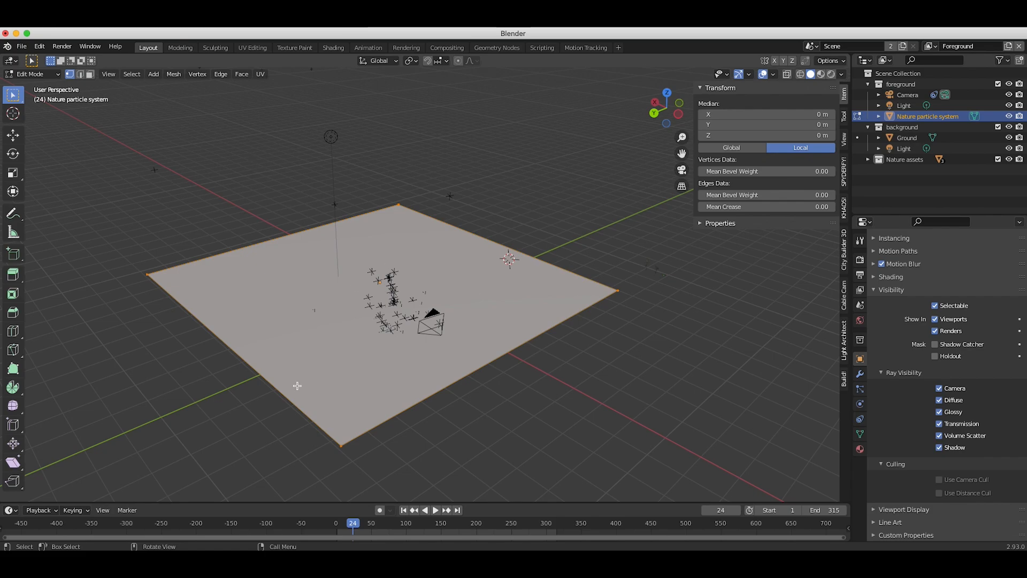
{"action": "left_click", "coordinate": [221, 74]}
{"action": "left_click", "coordinate": [252, 133]}
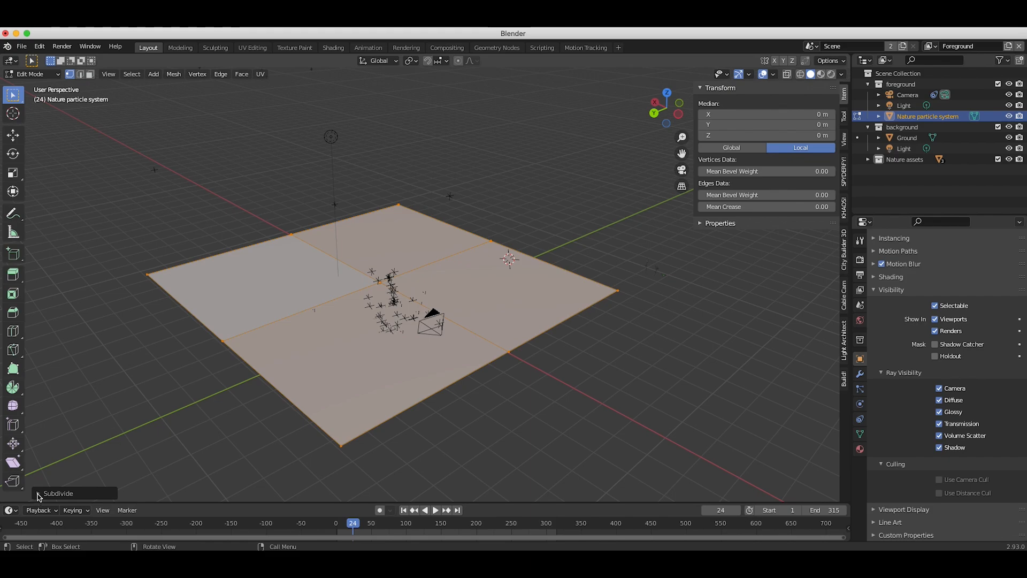
{"action": "left_click", "coordinate": [40, 493]}
{"action": "left_click", "coordinate": [174, 419]}
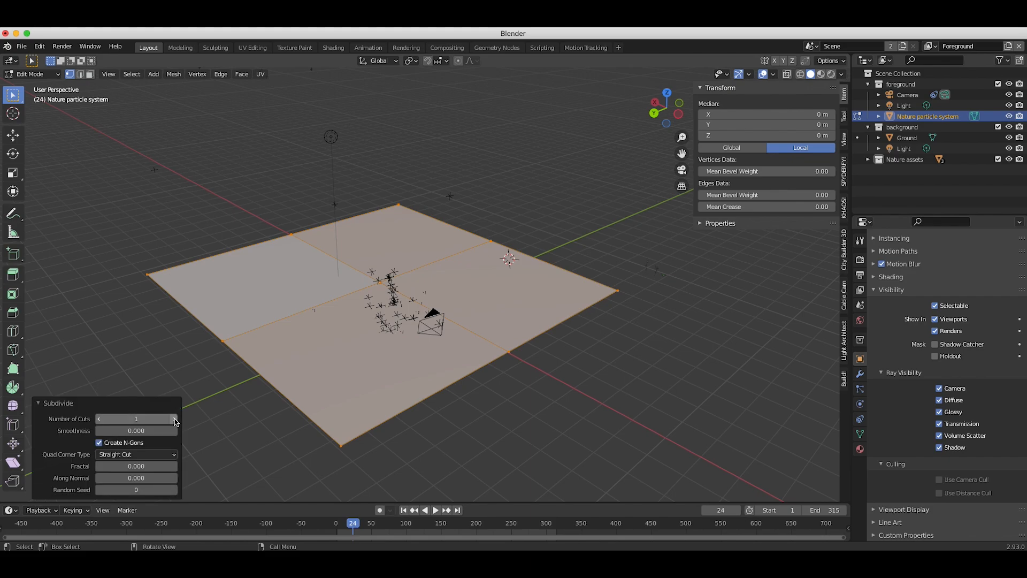
{"action": "left_click_drag", "start_coordinate": [174, 419], "coordinate": [183, 419]}
{"action": "left_click", "coordinate": [174, 419]}
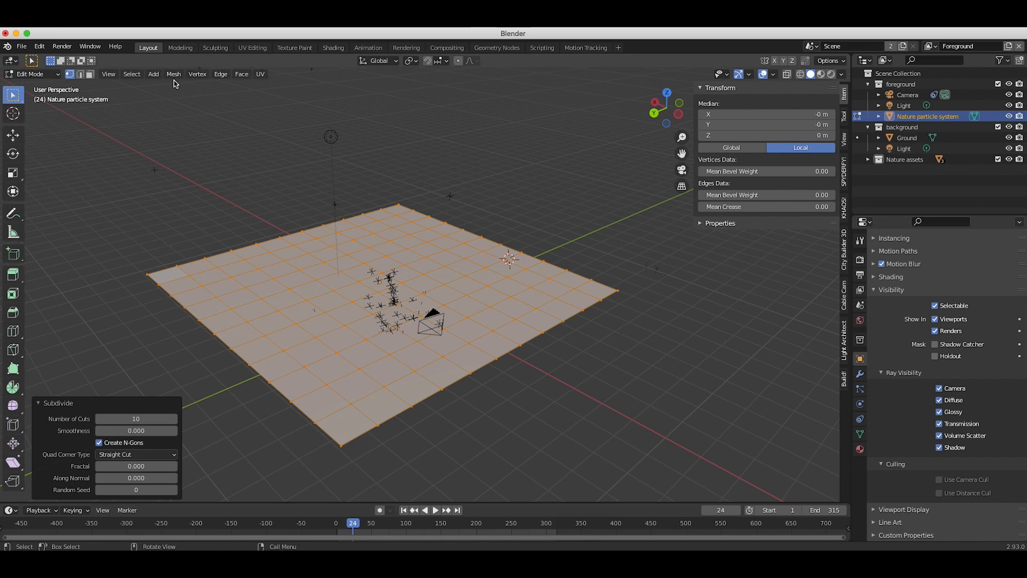
Step: Subdivide the plane a second time with 3 cuts and return to Object Mode
{"action": "left_click", "coordinate": [220, 78]}
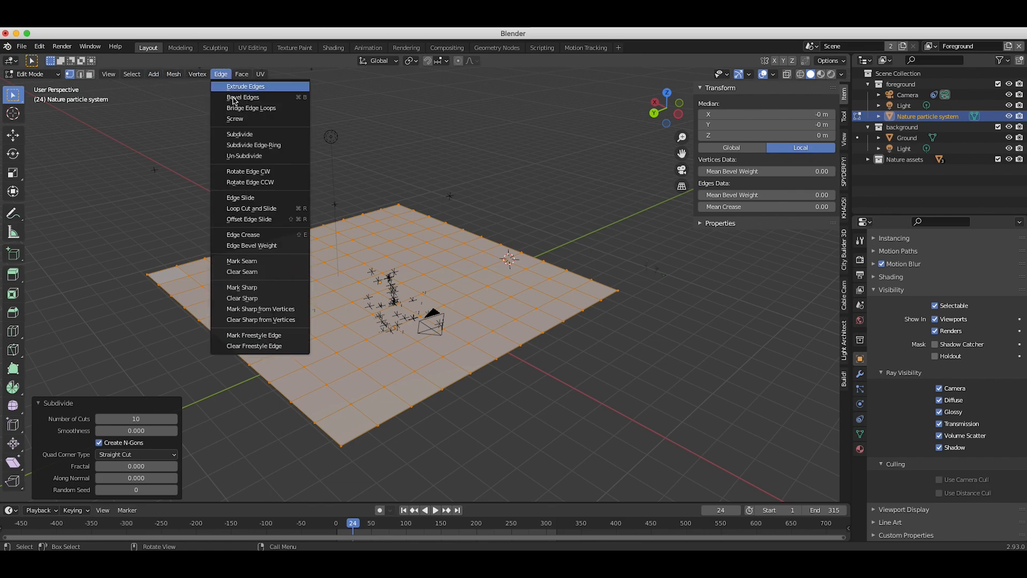
{"action": "left_click", "coordinate": [243, 136]}
{"action": "left_click", "coordinate": [174, 419]}
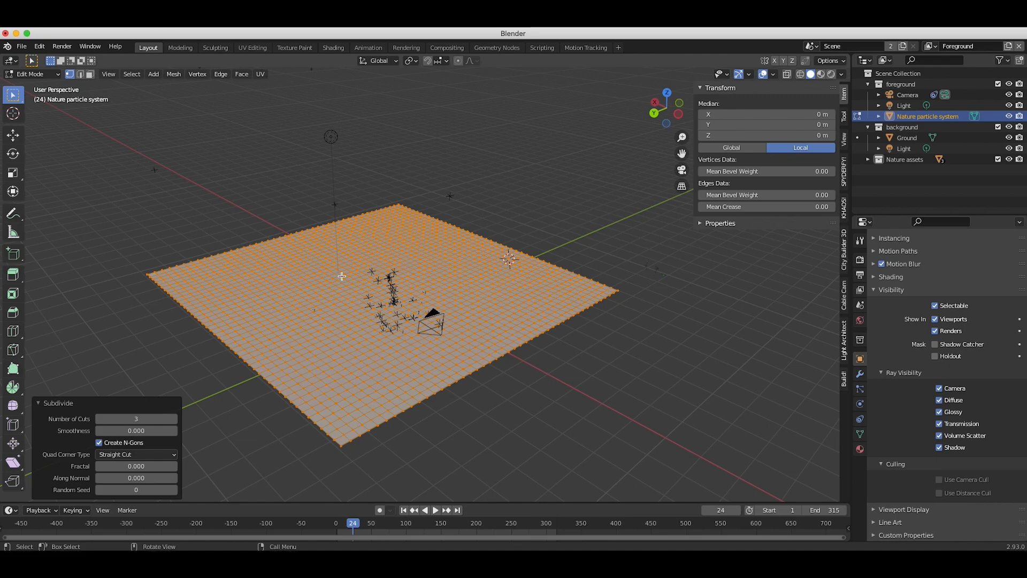
{"action": "left_click", "coordinate": [32, 74]}
{"action": "left_click", "coordinate": [29, 81]}
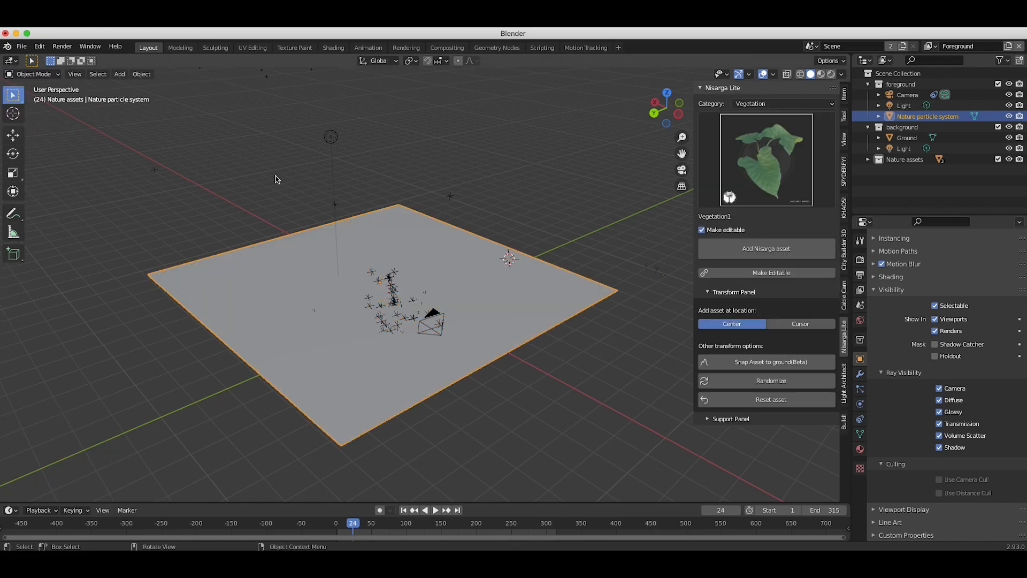
Step: Add a new particle system to the Nature particle system plane
{"action": "scroll", "coordinate": [277, 179], "scroll_direction": "up", "scroll_amount": 4}
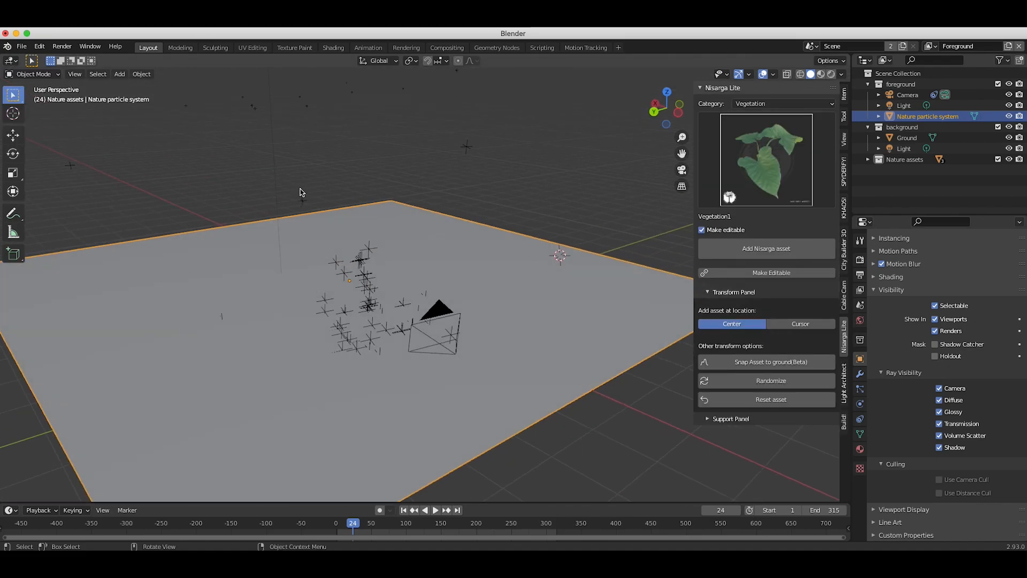
{"action": "left_click", "coordinate": [860, 391]}
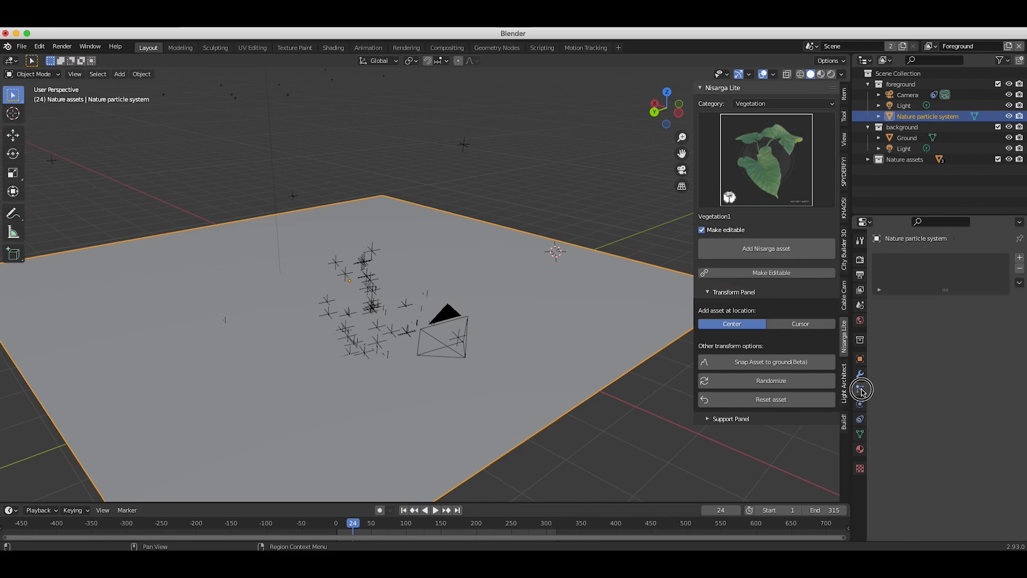
{"action": "left_click", "coordinate": [1020, 260]}
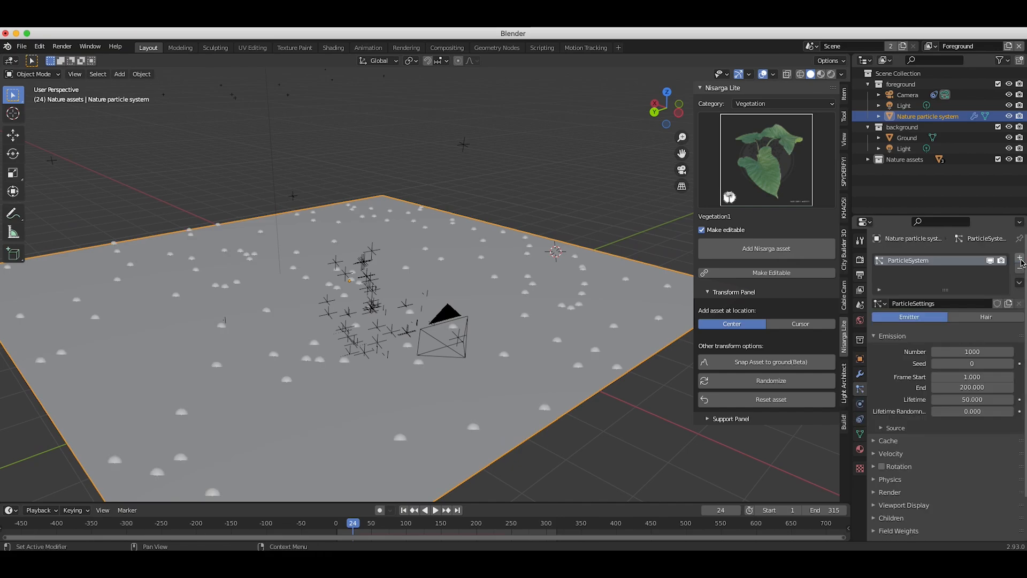
Step: Preview the emitted particles by playing the animation briefly, and set the particle system type to Hair
{"action": "scroll", "coordinate": [374, 236], "scroll_direction": "down", "scroll_amount": 1}
{"action": "middle_click_drag", "start_coordinate": [334, 235], "coordinate": [376, 235]}
{"action": "middle_click_drag", "start_coordinate": [431, 313], "coordinate": [360, 299]}
{"action": "key", "text": "space"}
{"action": "middle_click_drag", "start_coordinate": [492, 307], "coordinate": [449, 307]}
{"action": "key", "text": "space"}
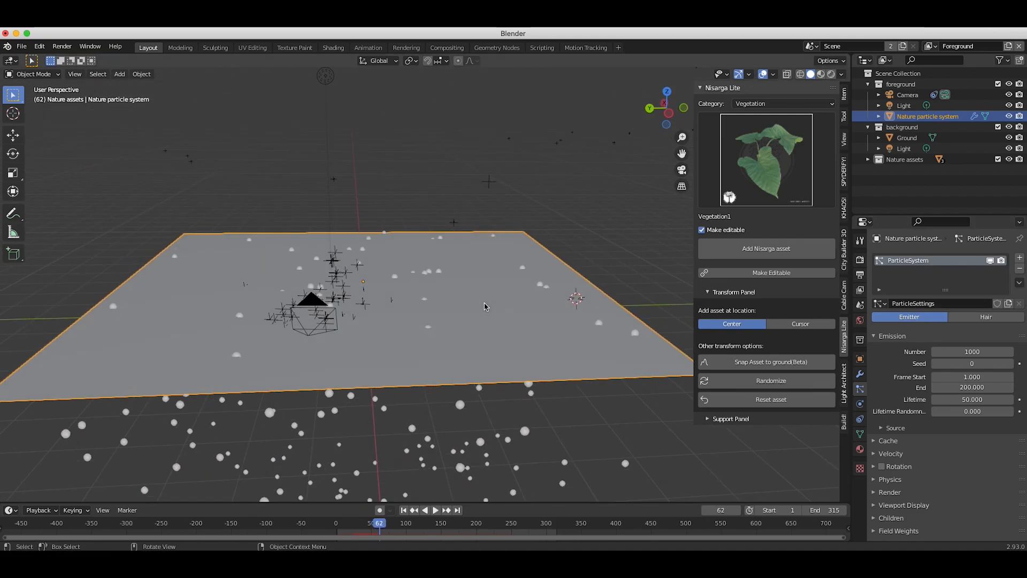
{"action": "middle_click_drag", "start_coordinate": [348, 336], "coordinate": [345, 337]}
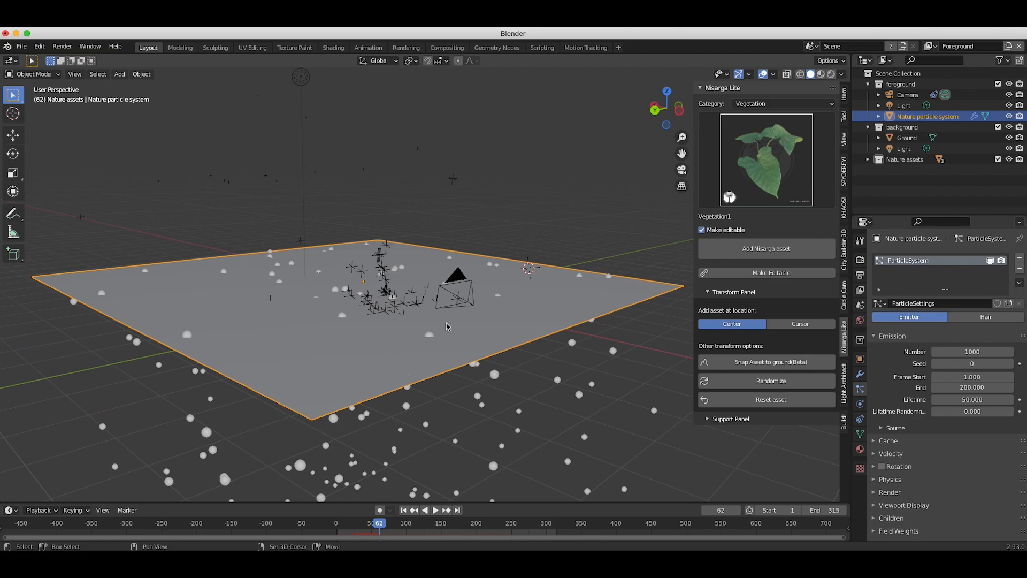
{"action": "left_click", "coordinate": [986, 317]}
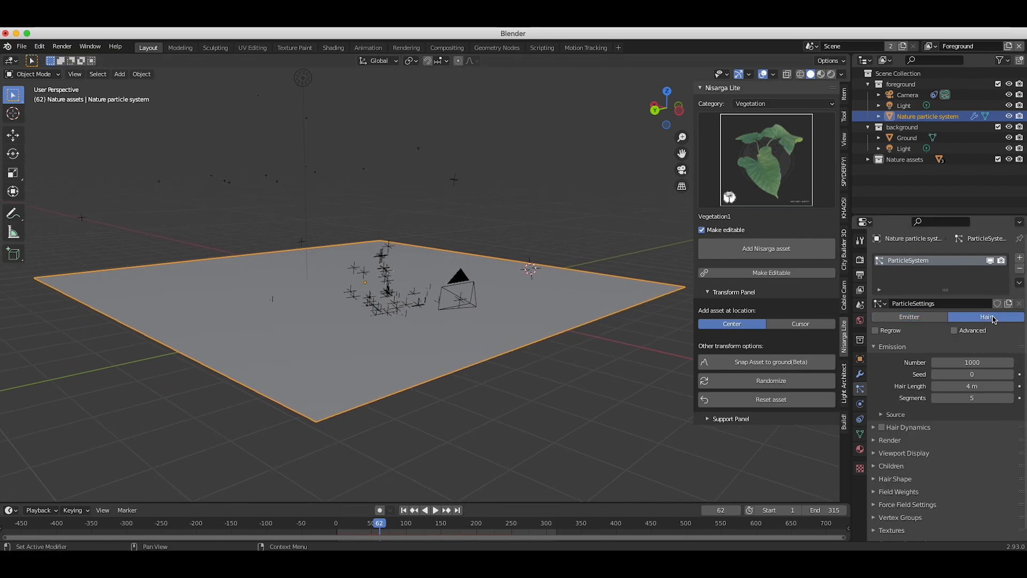
Step: Return the timeline to the first frame and enable the advanced hair settings of the particle system
{"action": "left_click", "coordinate": [403, 510]}
{"action": "middle_click_drag", "start_coordinate": [488, 320], "coordinate": [513, 310]}
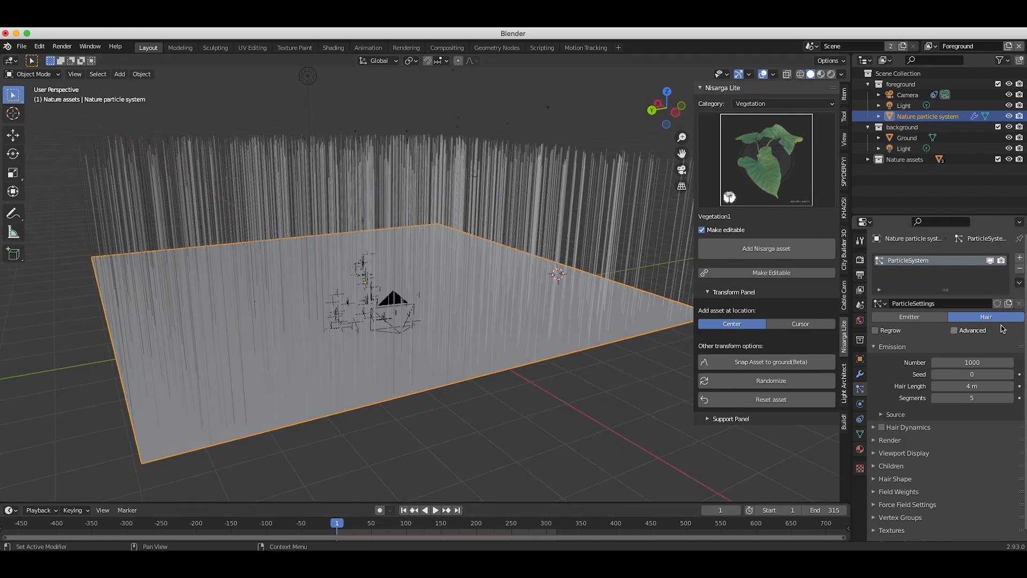
{"action": "left_click", "coordinate": [955, 330]}
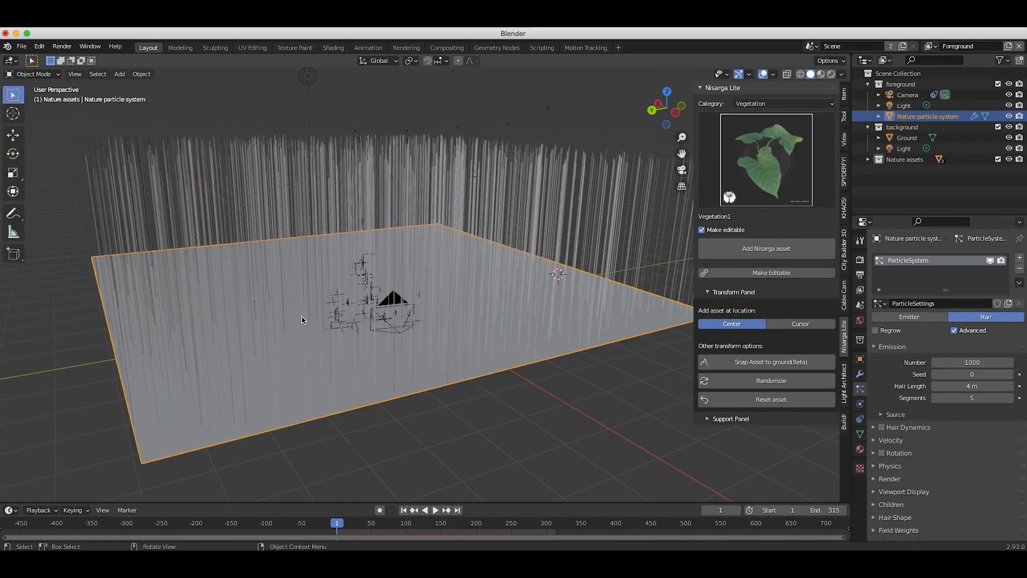
{"action": "middle_click_drag", "start_coordinate": [303, 318], "coordinate": [302, 321]}
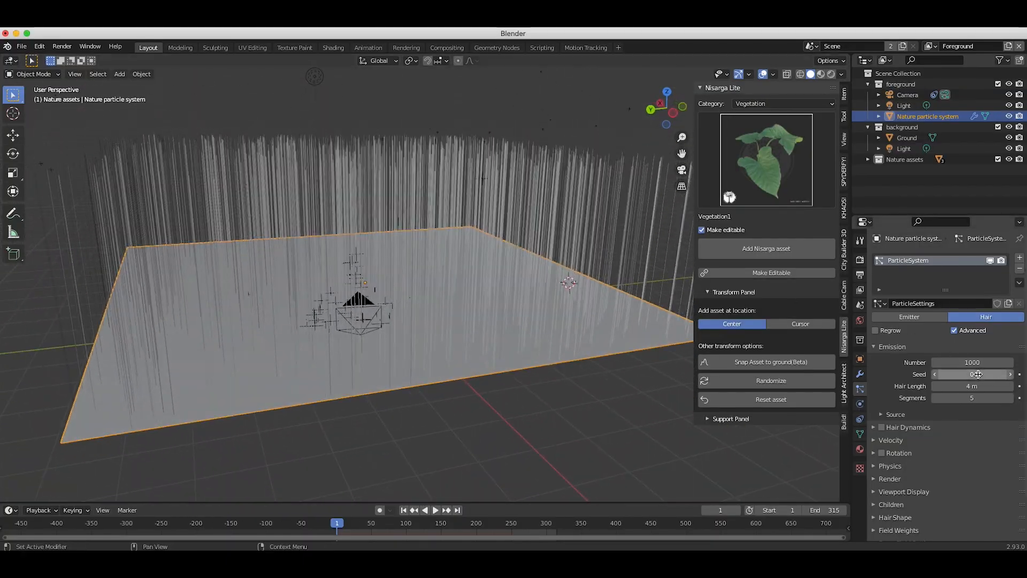
{"action": "middle_click_drag", "start_coordinate": [454, 280], "coordinate": [453, 279]}
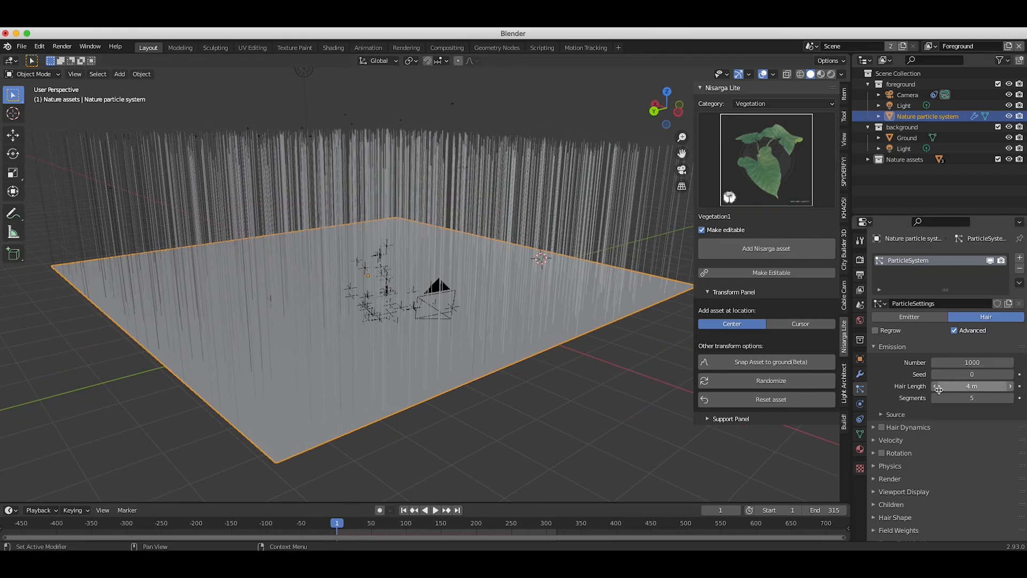
Step: Try hair lengths of 2 m, 0.5 m and 0.25 m on the particle system
{"action": "left_click", "coordinate": [934, 388]}
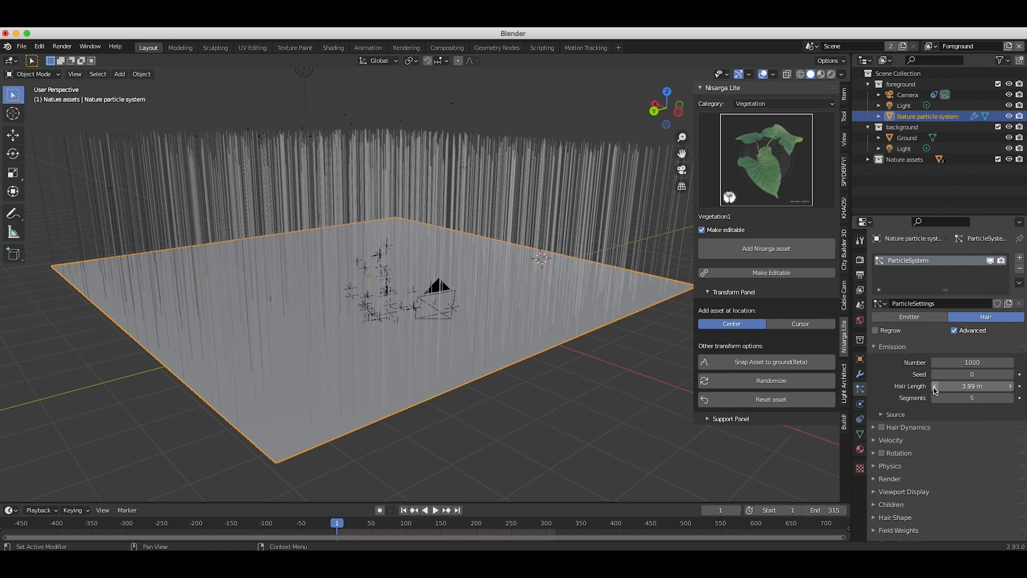
{"action": "left_click", "coordinate": [934, 387]}
{"action": "left_click", "coordinate": [935, 387]}
{"action": "left_click", "coordinate": [958, 387]}
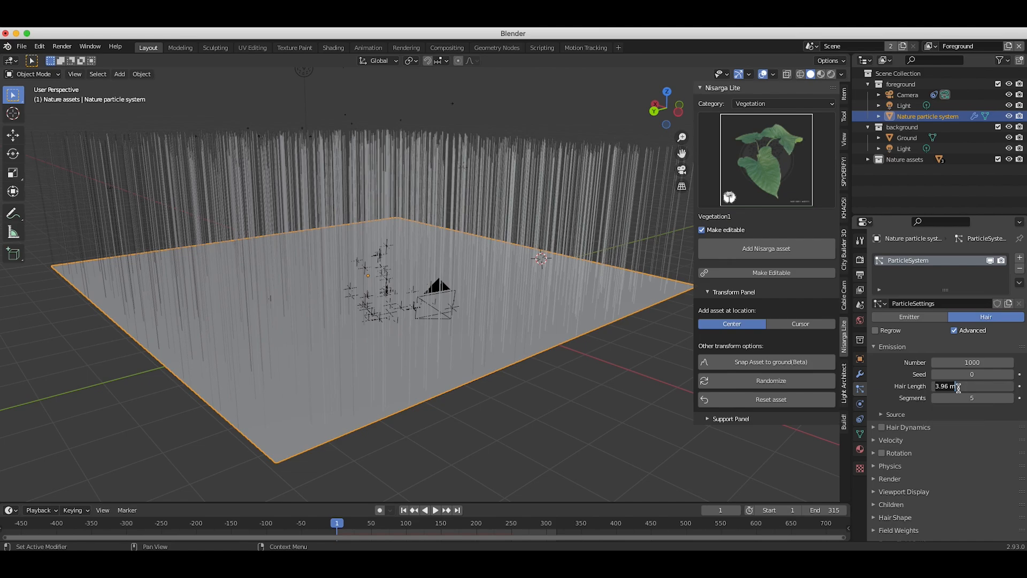
{"action": "type", "text": "2"}
{"action": "key", "text": "Return"}
{"action": "left_click", "coordinate": [965, 389]}
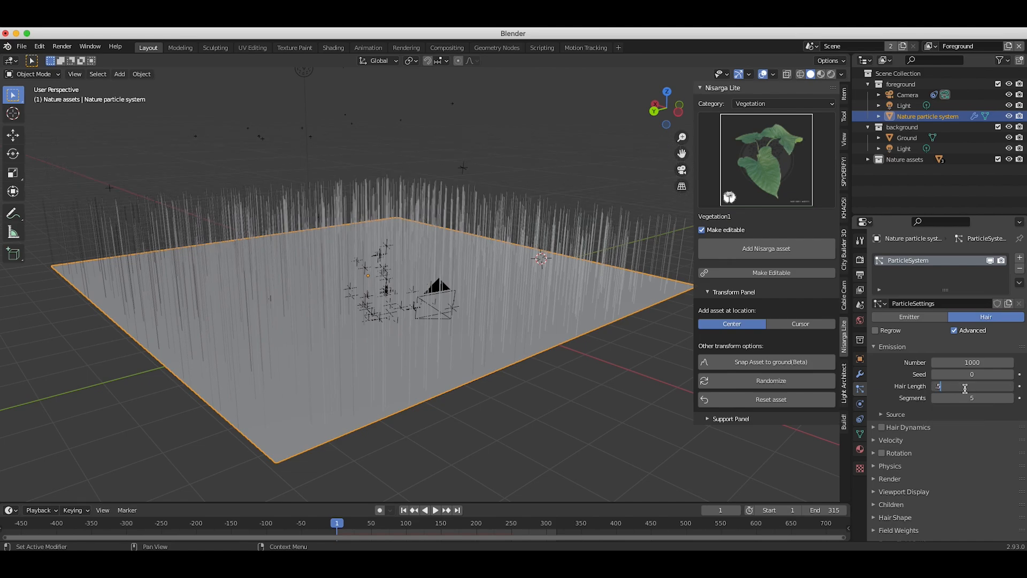
{"action": "key", "text": "Return"}
{"action": "middle_click_drag", "start_coordinate": [500, 342], "coordinate": [502, 343]}
{"action": "left_click", "coordinate": [968, 382]}
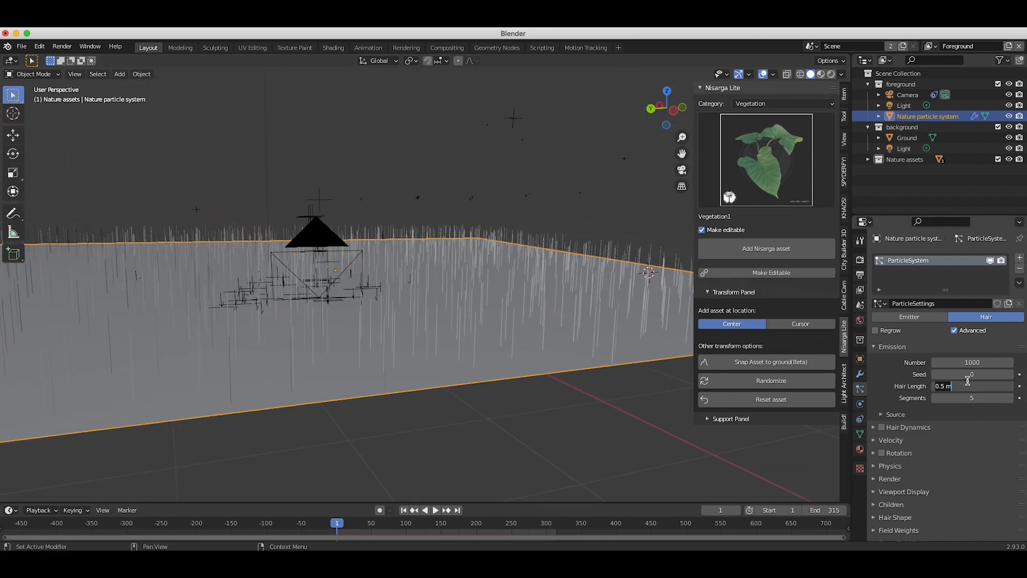
{"action": "type", "text": ".25"}
{"action": "key", "text": "Return"}
Step: Look through the camera and set the hair length to 1 m against the footage
{"action": "left_click", "coordinate": [74, 74]}
{"action": "mouse_move", "coordinate": [107, 196]}
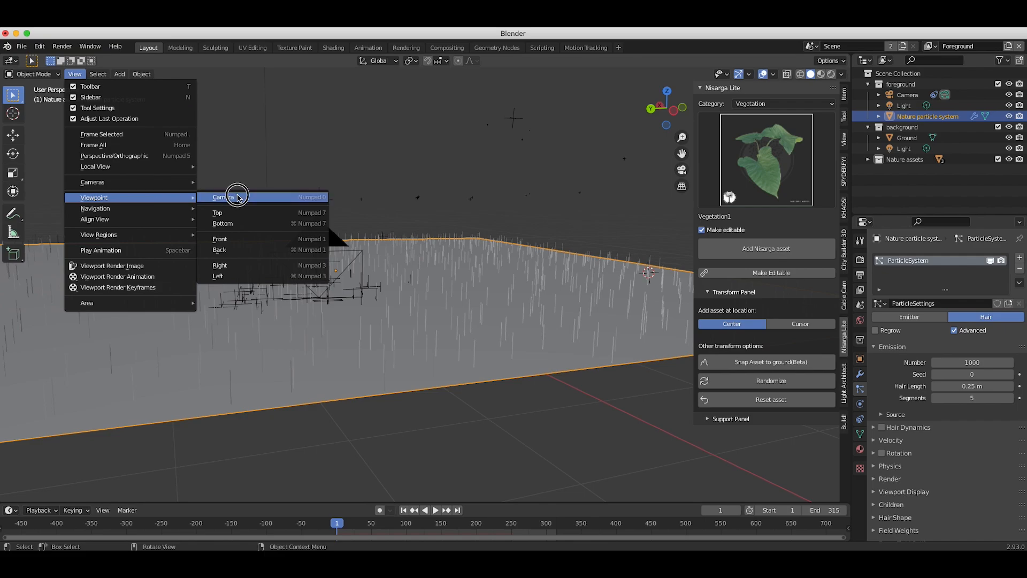
{"action": "left_click", "coordinate": [236, 199]}
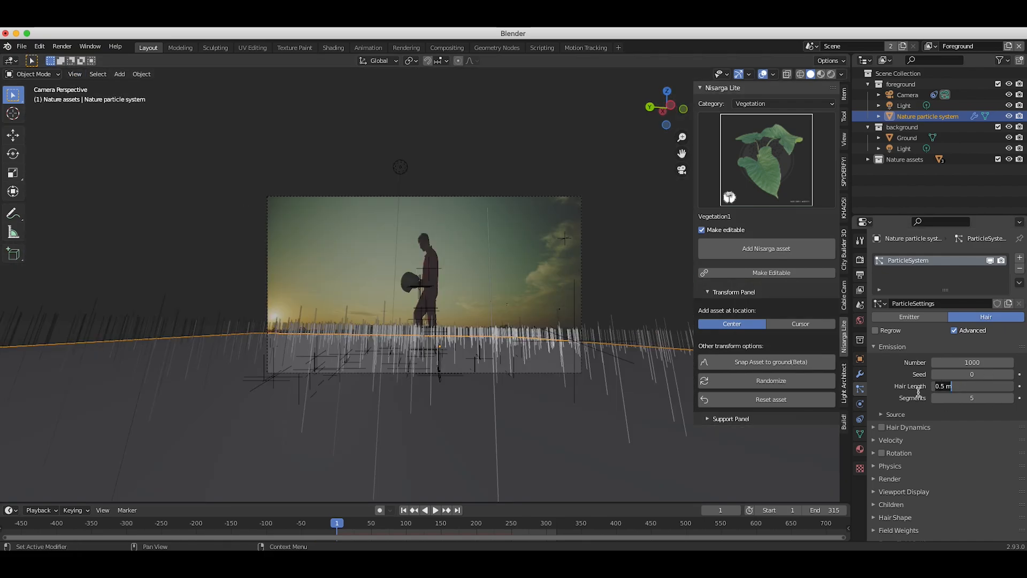
{"action": "type", "text": "1"}
{"action": "key", "text": "Return"}
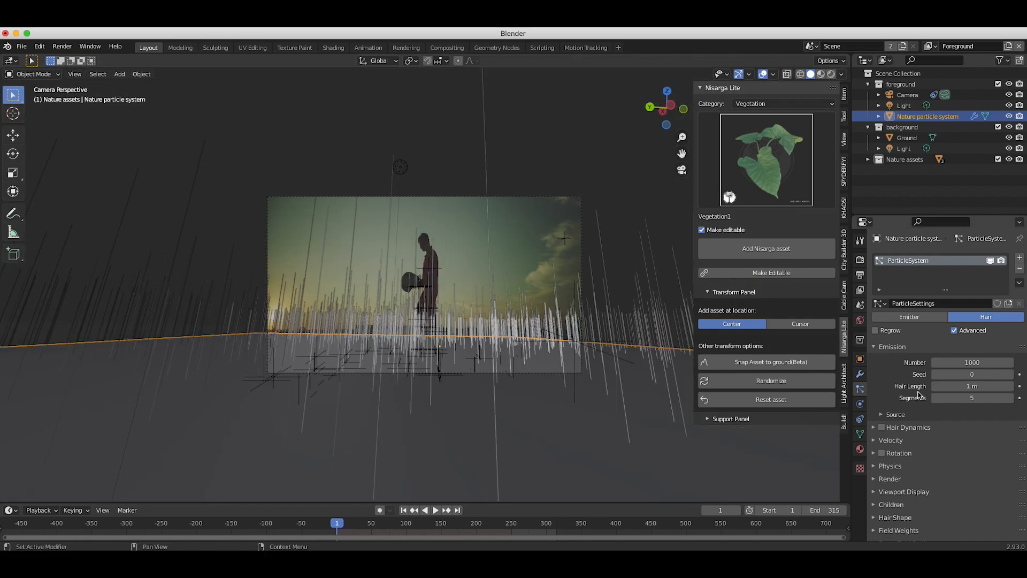
{"action": "scroll", "coordinate": [364, 351], "scroll_direction": "down", "scroll_amount": 2}
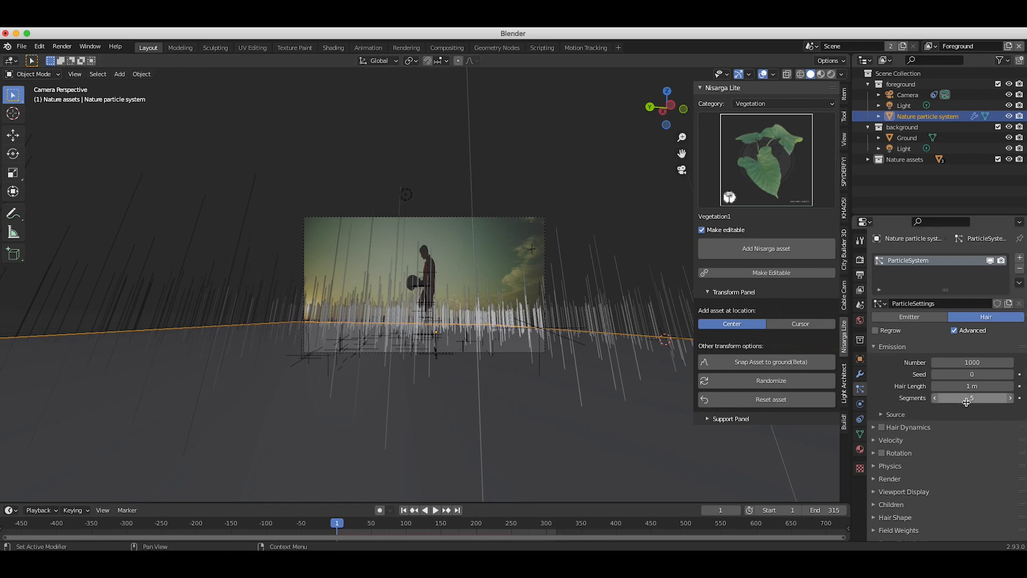
Step: Inspect the hairs up close from the side and set the hair segments to 4
{"action": "middle_click_drag", "start_coordinate": [499, 308], "coordinate": [485, 278]}
{"action": "mouse_move", "coordinate": [289, 300]}
{"action": "middle_mouse_down", "text": "shift"}
{"action": "mouse_move", "coordinate": [336, 300]}
{"action": "mouse_move", "coordinate": [289, 284]}
{"action": "middle_mouse_up", "text": "shift"}
{"action": "scroll", "coordinate": [334, 300], "scroll_direction": "up", "scroll_amount": 2}
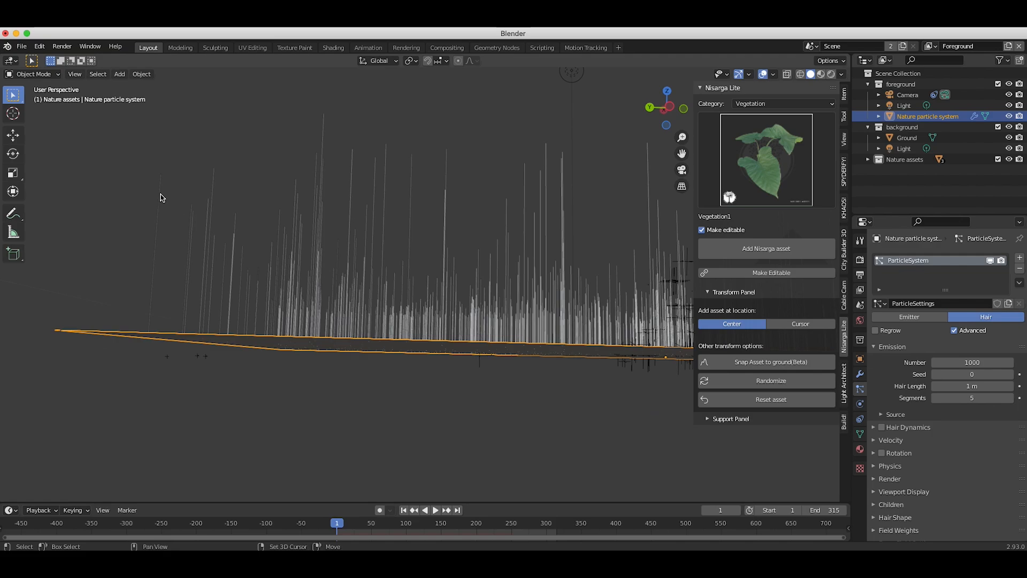
{"action": "middle_click_drag", "start_coordinate": [161, 197], "coordinate": [269, 248], "text": "shift"}
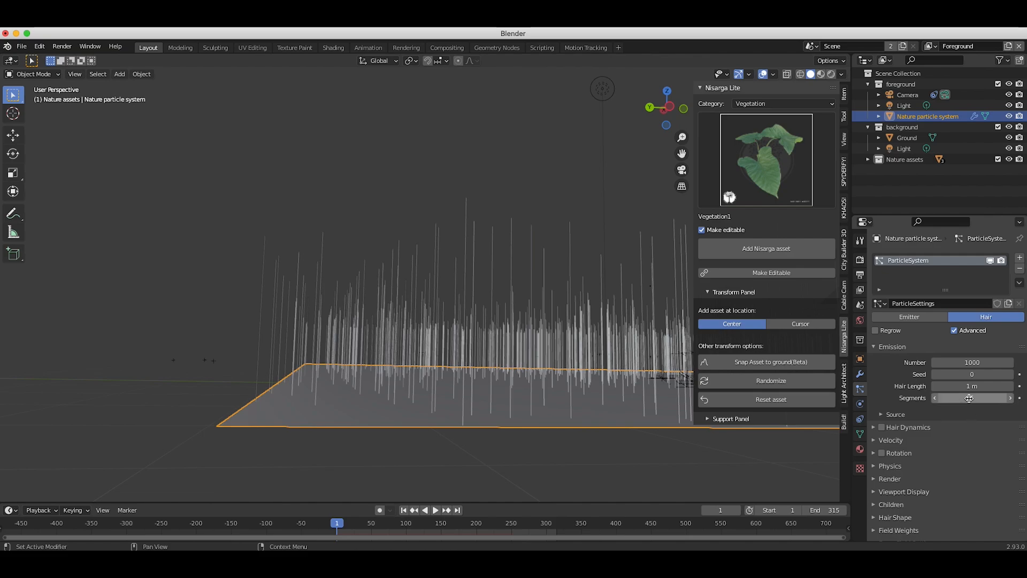
{"action": "left_click", "coordinate": [969, 399]}
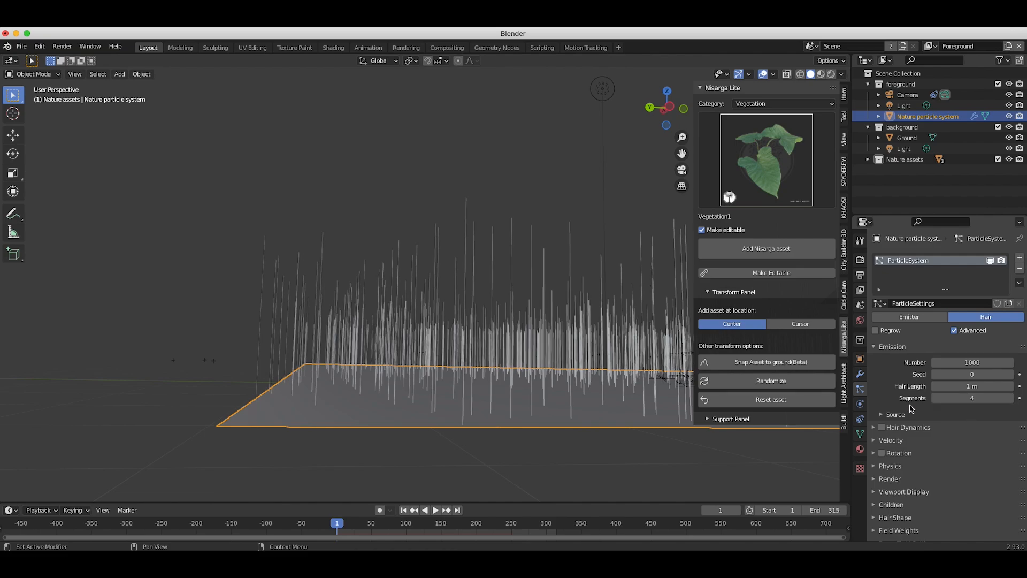
Step: Set the number of emitted hairs to 2000 and look over the emission source settings
{"action": "middle_click_drag", "start_coordinate": [212, 280], "coordinate": [188, 246]}
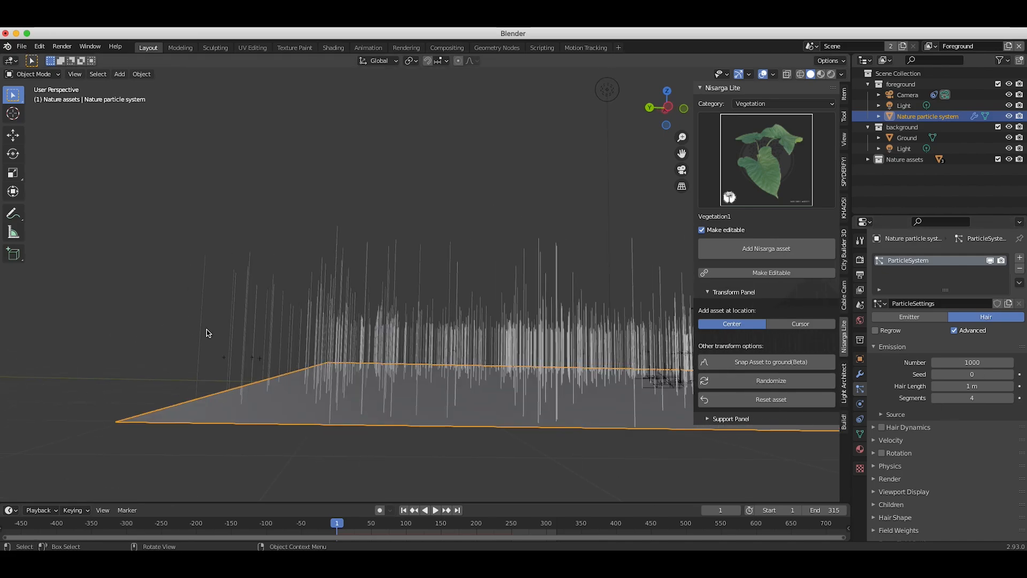
{"action": "middle_click_drag", "start_coordinate": [201, 379], "coordinate": [190, 400]}
{"action": "left_click", "coordinate": [970, 362]}
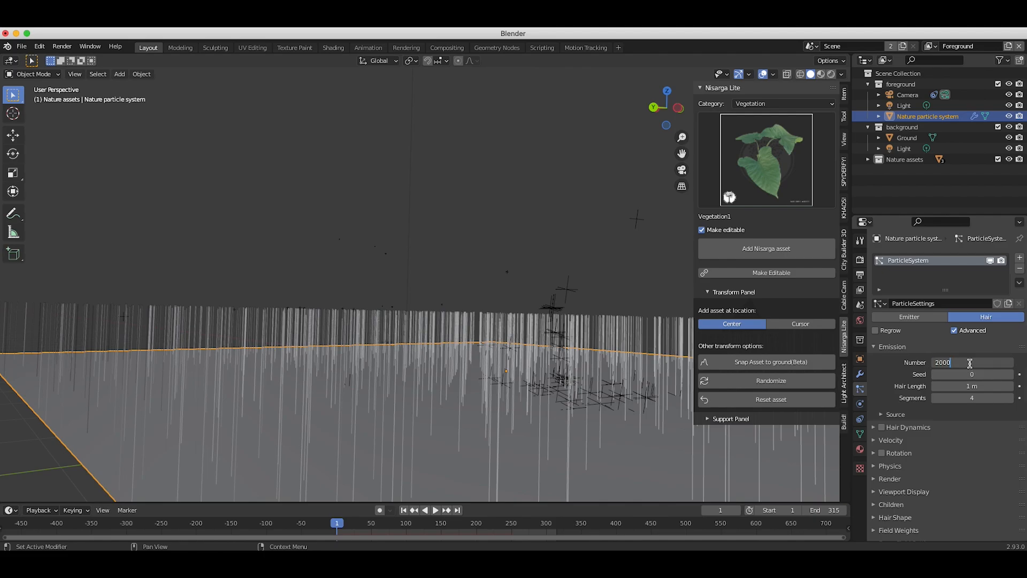
{"action": "key", "text": "Return"}
{"action": "middle_click_drag", "start_coordinate": [466, 342], "coordinate": [430, 366]}
{"action": "left_click", "coordinate": [882, 415]}
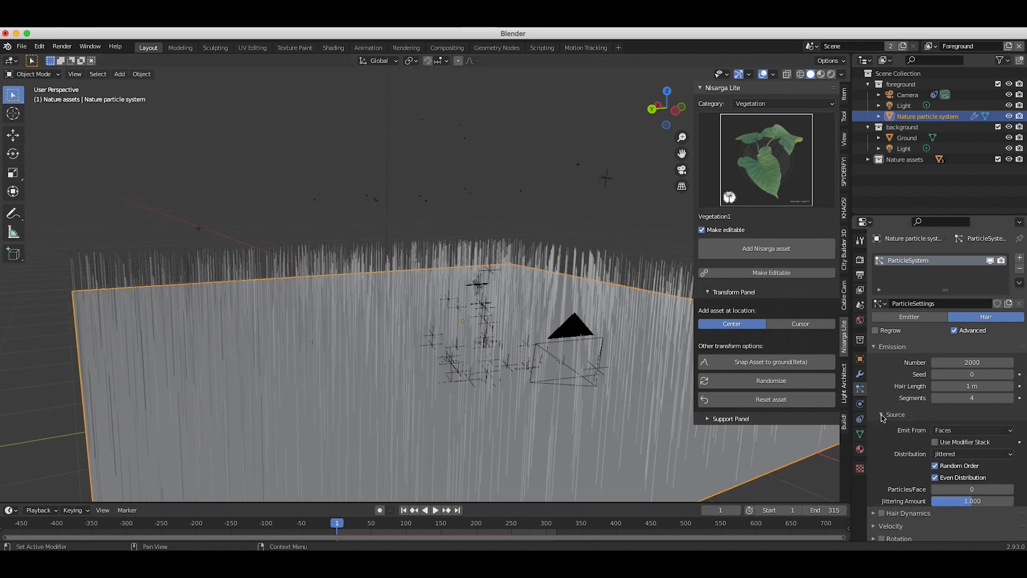
{"action": "left_click", "coordinate": [883, 416]}
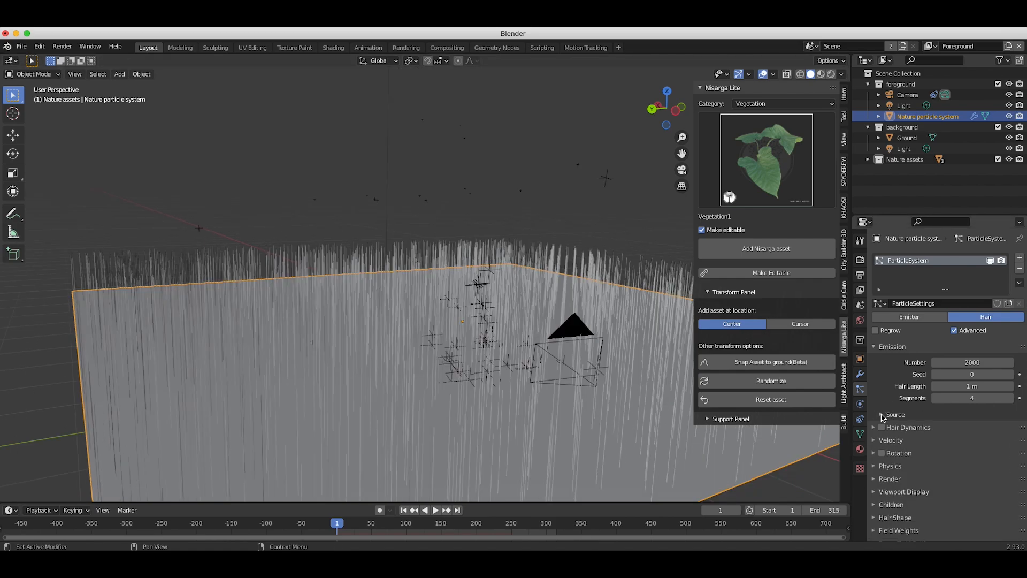
Step: Enable hair dynamics on the particle system and check the hairs from another angle
{"action": "scroll", "coordinate": [884, 415], "scroll_direction": "down", "scroll_amount": 2}
{"action": "left_click", "coordinate": [874, 380]}
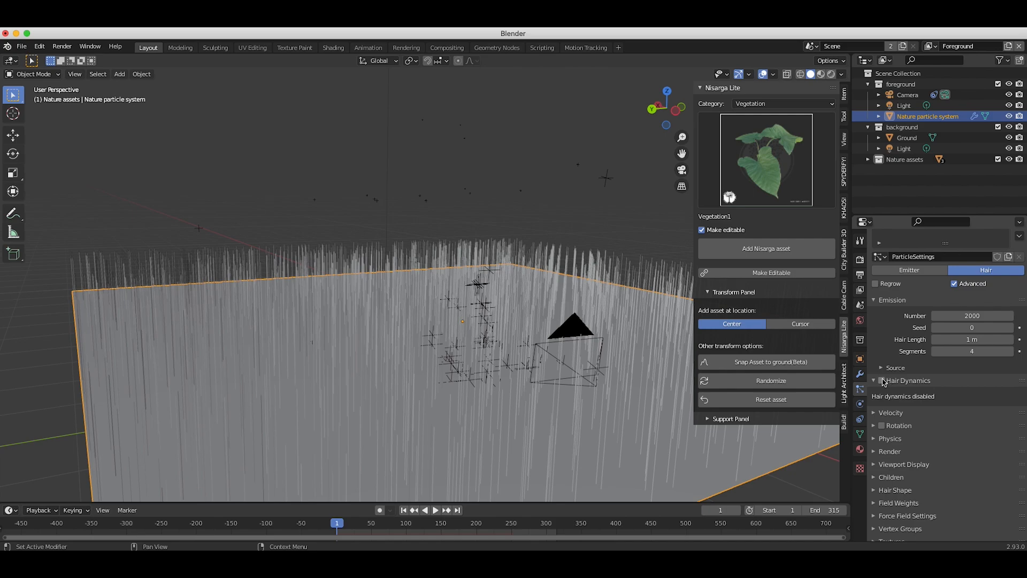
{"action": "left_click", "coordinate": [882, 380]}
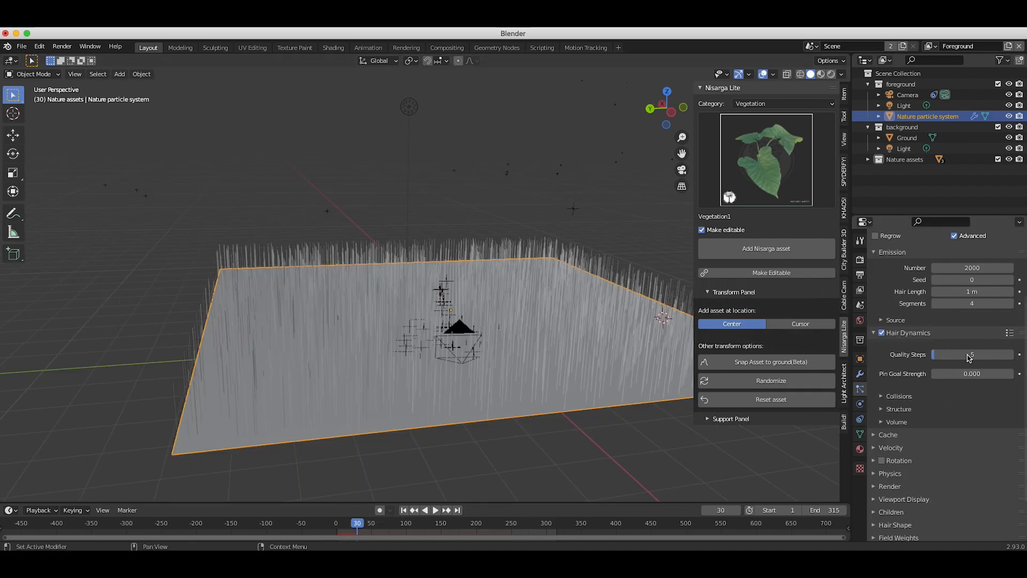
{"action": "middle_click_drag", "start_coordinate": [641, 334], "coordinate": [664, 324]}
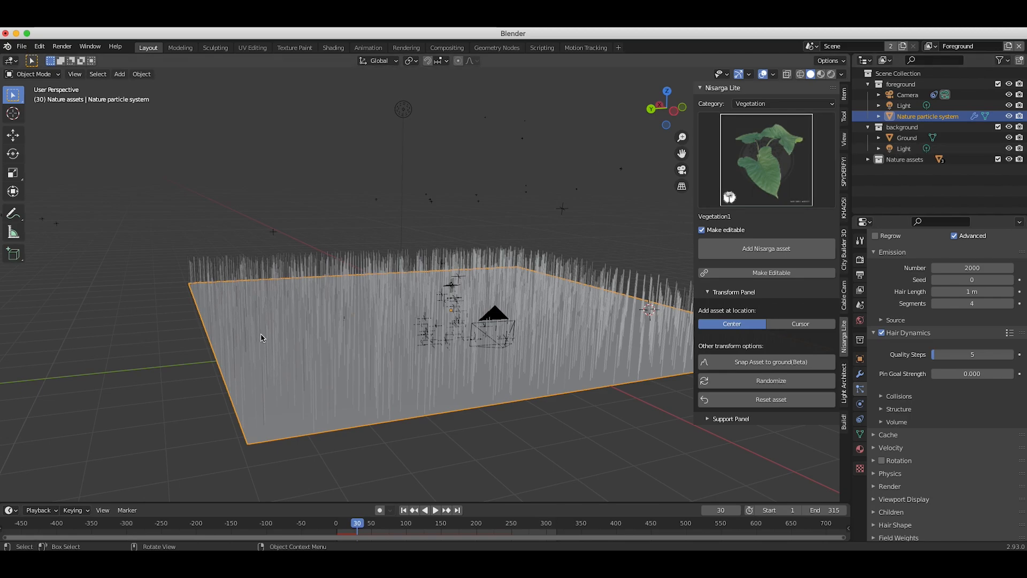
Step: Render the hairs as a collection with Nature assets as the instance collection, and return the timeline to the first frame
{"action": "left_click", "coordinate": [874, 486]}
{"action": "scroll", "coordinate": [958, 401], "scroll_direction": "down", "scroll_amount": 5}
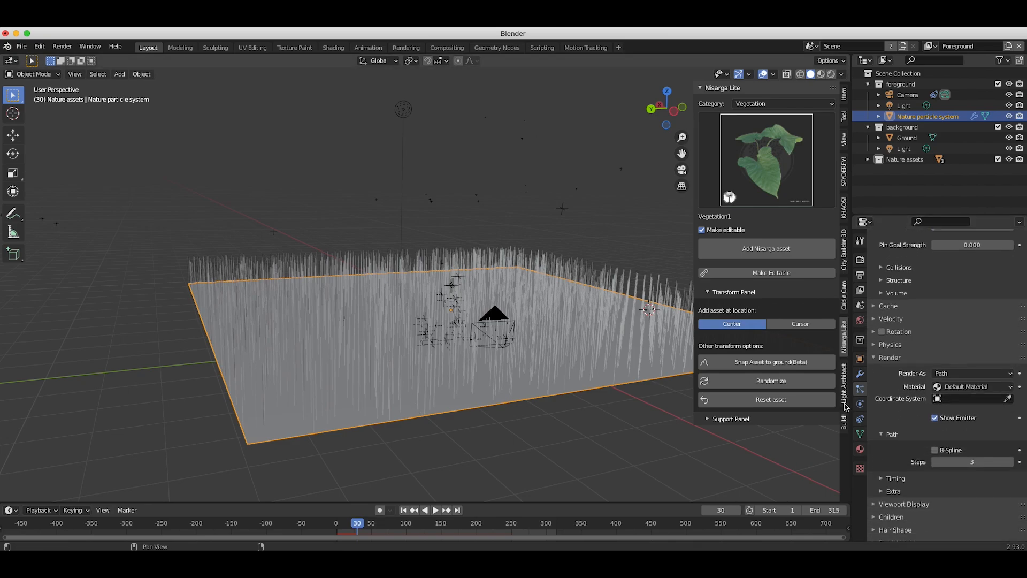
{"action": "left_click", "coordinate": [955, 373]}
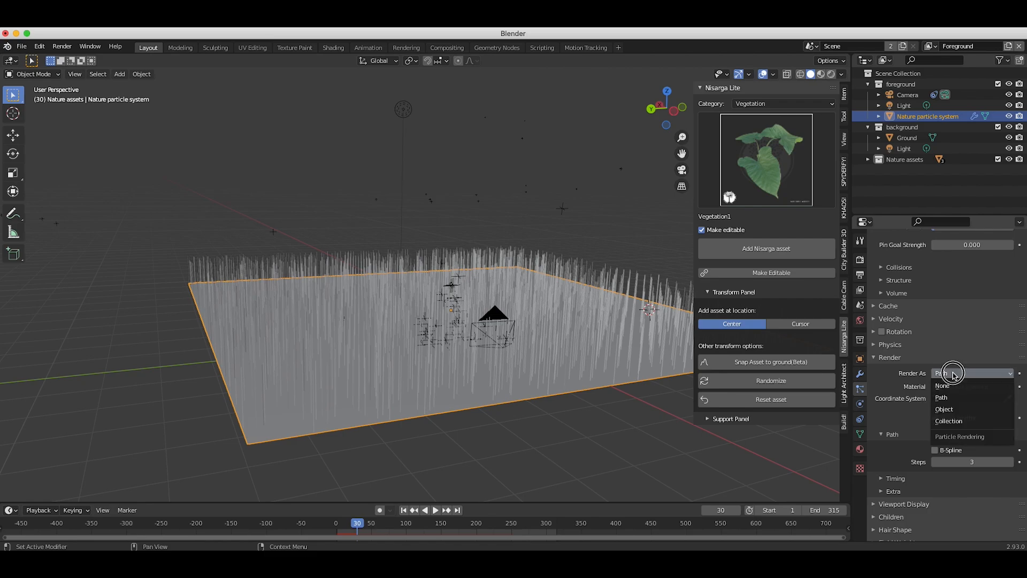
{"action": "left_click", "coordinate": [946, 422]}
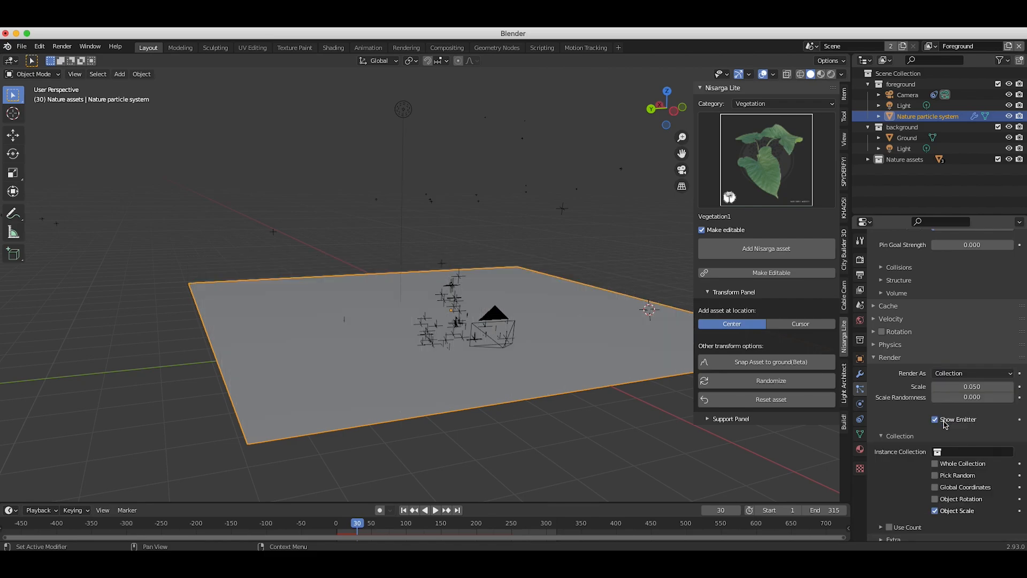
{"action": "left_click", "coordinate": [952, 451]}
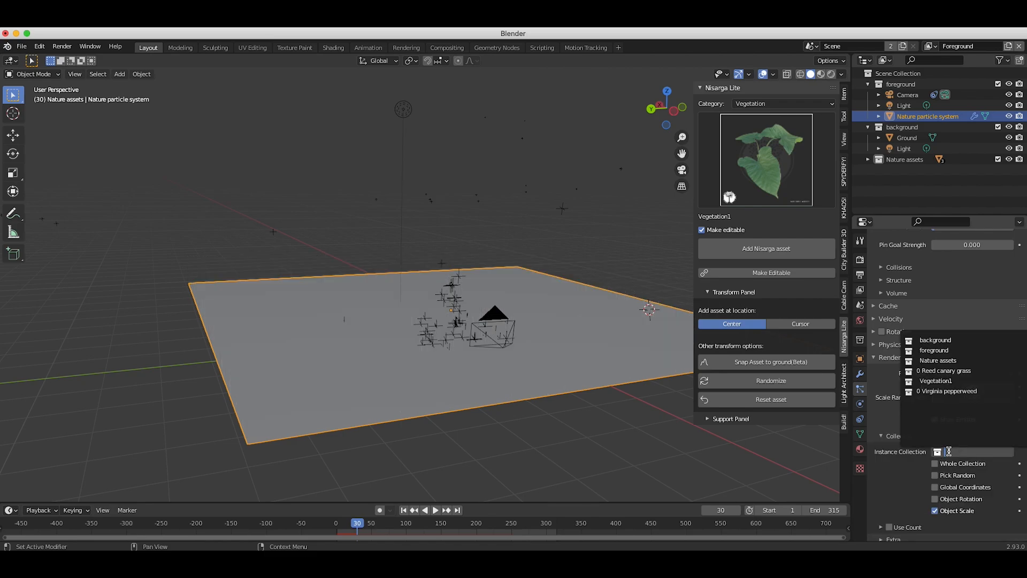
{"action": "left_click", "coordinate": [939, 361]}
{"action": "key", "text": "shift+Left"}
{"action": "scroll", "coordinate": [437, 313], "scroll_direction": "up", "scroll_amount": 2}
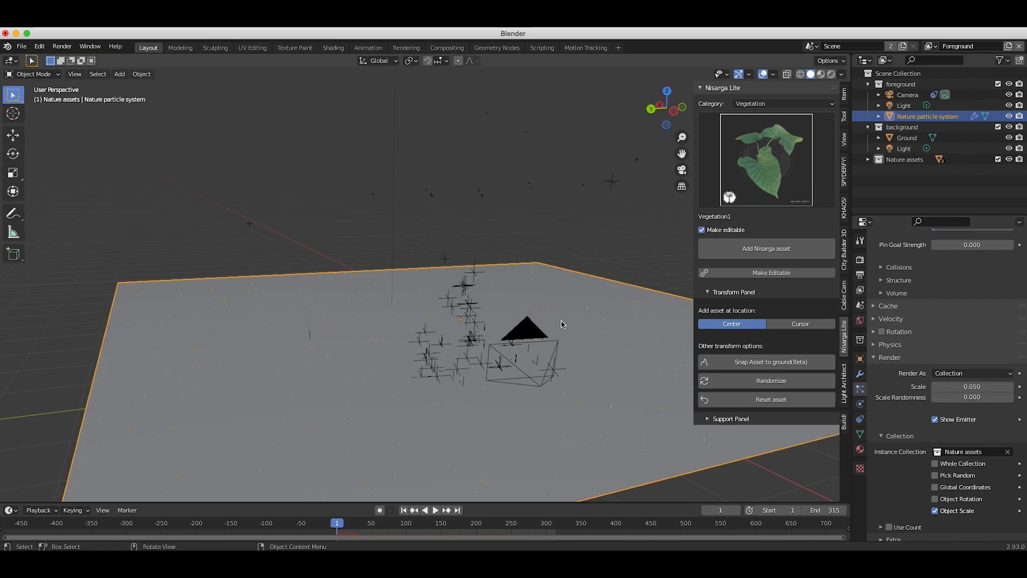
Step: Set the render scale of the particle instances to 1
{"action": "left_click", "coordinate": [967, 387]}
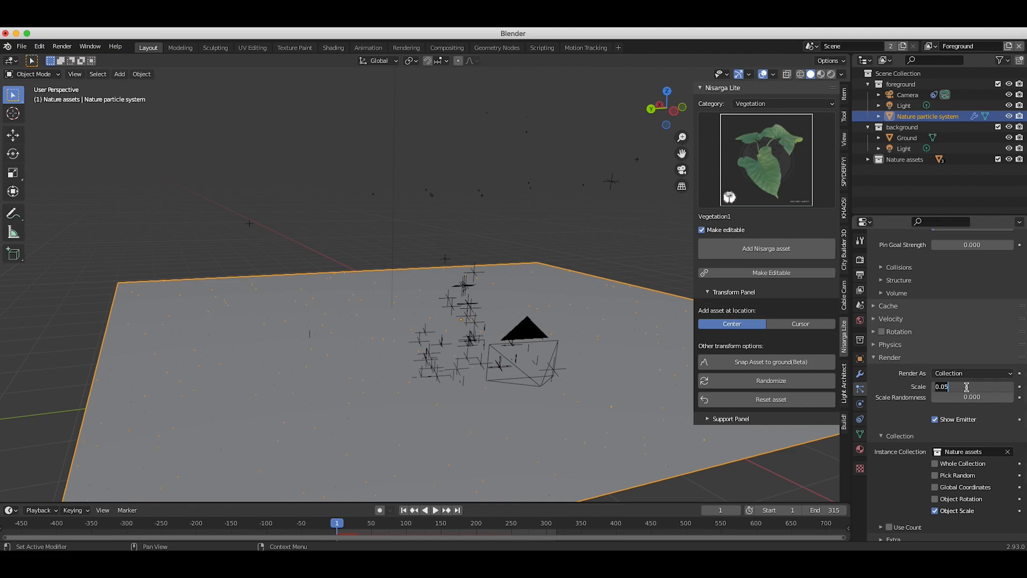
{"action": "type", "text": "1"}
{"action": "key", "text": "Return"}
{"action": "scroll", "coordinate": [471, 283], "scroll_direction": "down", "scroll_amount": 2}
{"action": "middle_click_drag", "start_coordinate": [461, 283], "coordinate": [487, 284]}
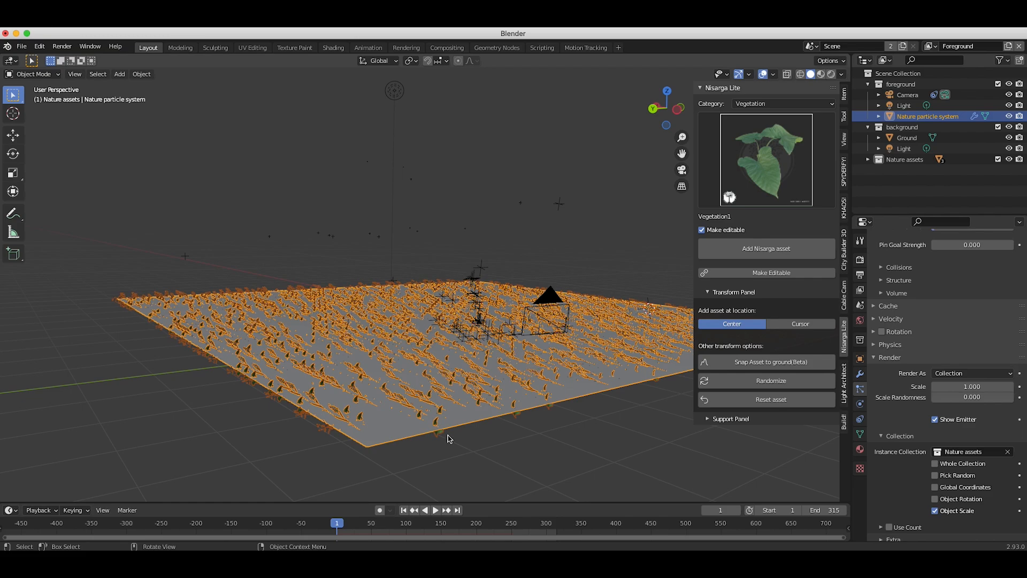
Step: Select the Reed canary grass plant beside the ground plane and set its relations tracking axis to +Z
{"action": "middle_click_drag", "start_coordinate": [620, 416], "coordinate": [514, 403], "text": "shift"}
{"action": "scroll", "coordinate": [513, 403], "scroll_direction": "right", "scroll_amount": 5, "text": "shift"}
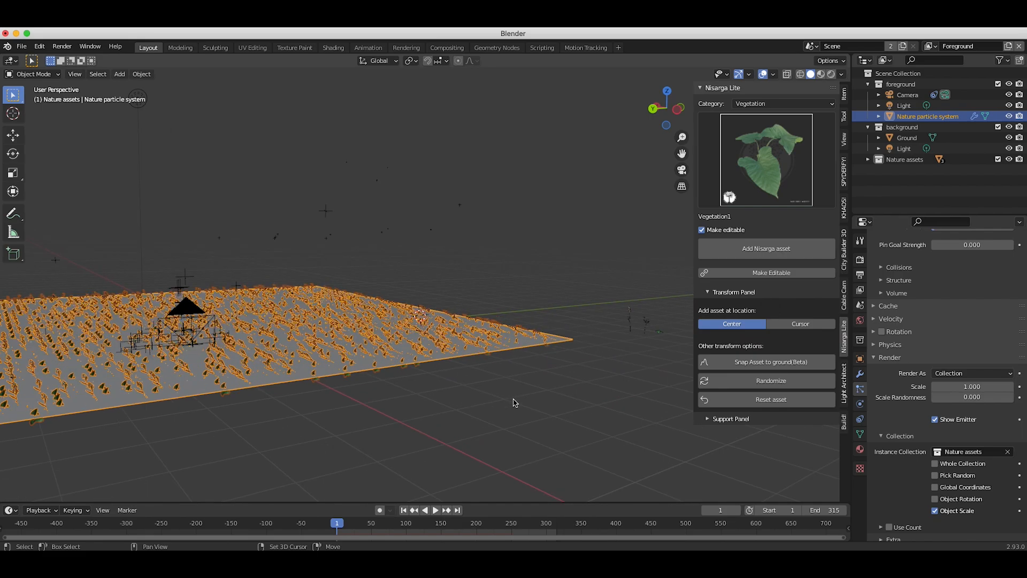
{"action": "scroll", "coordinate": [585, 319], "scroll_direction": "up", "scroll_amount": 3}
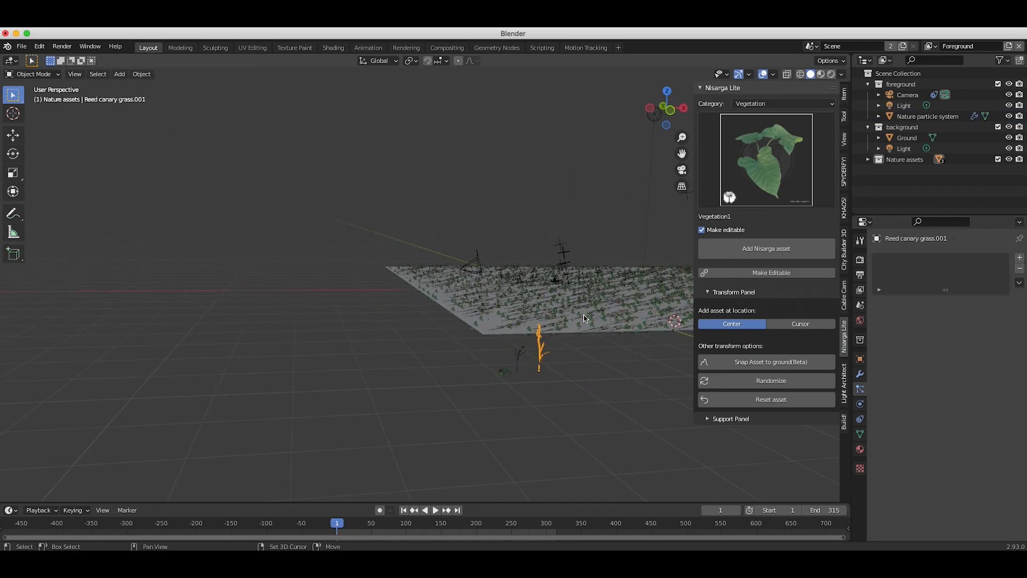
{"action": "middle_click_drag", "start_coordinate": [584, 318], "coordinate": [477, 313], "text": "shift"}
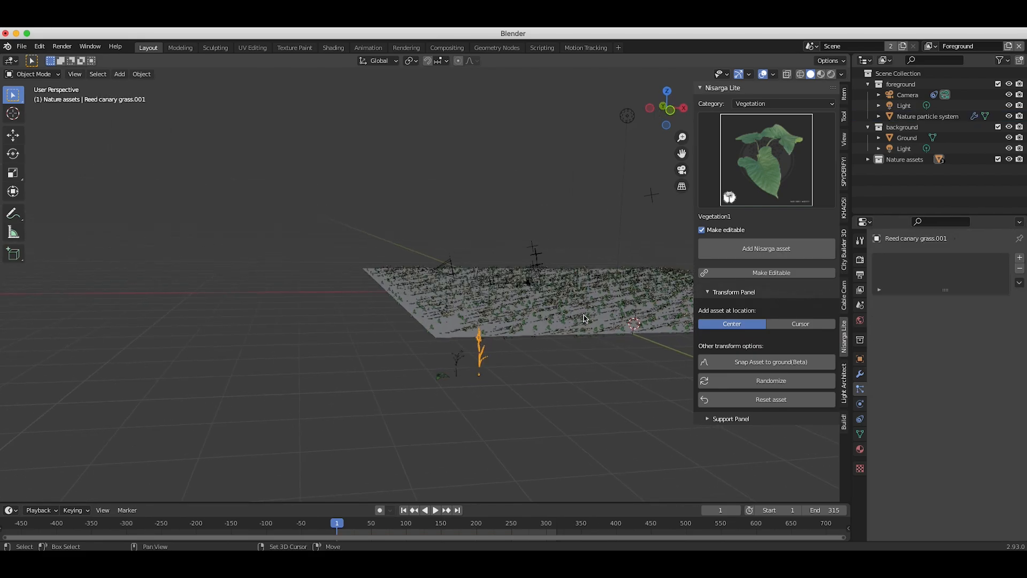
{"action": "scroll", "coordinate": [477, 314], "scroll_direction": "up", "scroll_amount": 4}
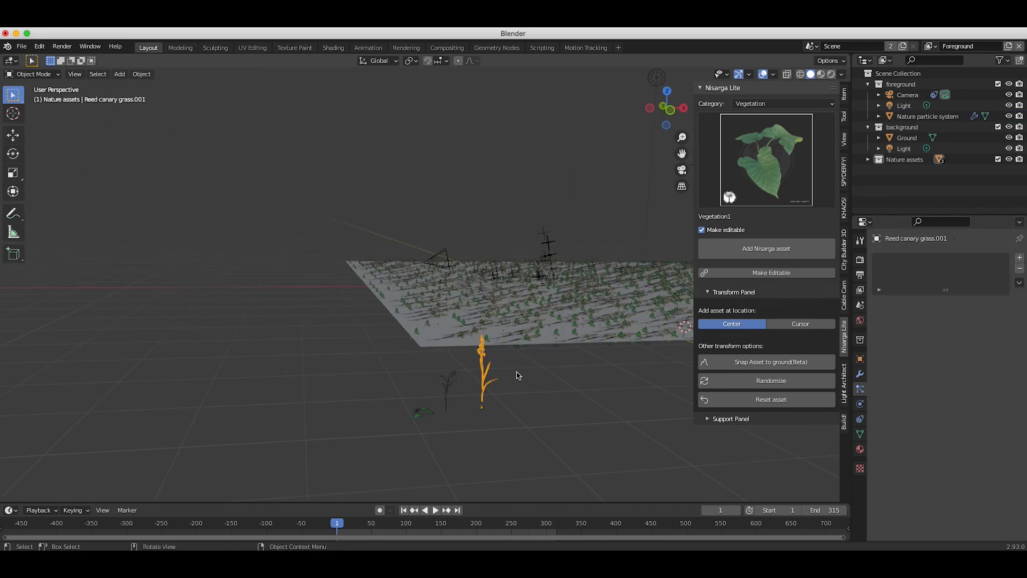
{"action": "left_click", "coordinate": [859, 360]}
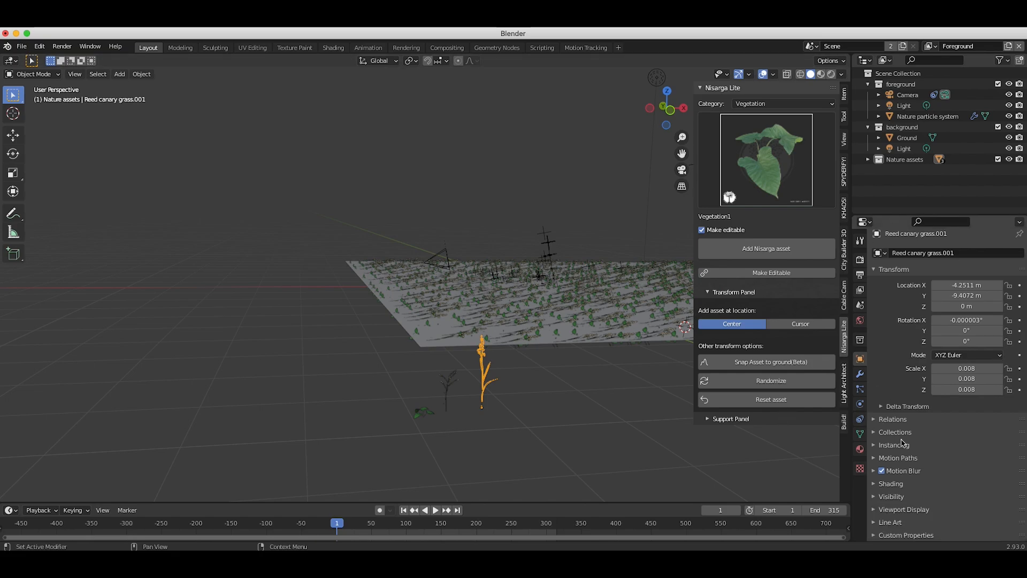
{"action": "left_click", "coordinate": [893, 423]}
{"action": "left_click", "coordinate": [947, 476]}
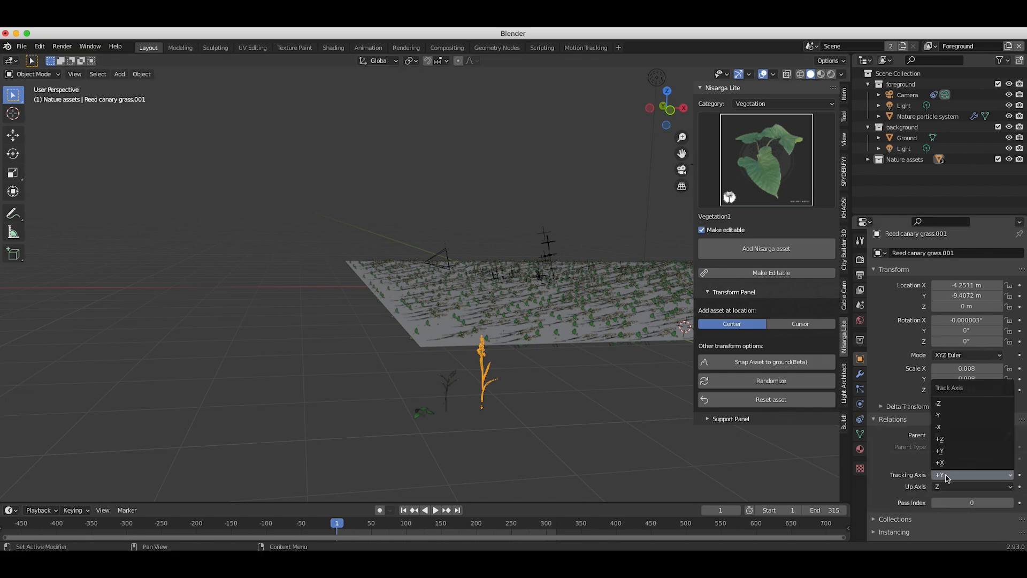
{"action": "left_click", "coordinate": [945, 437]}
{"action": "middle_click_drag", "start_coordinate": [366, 340], "coordinate": [561, 253]}
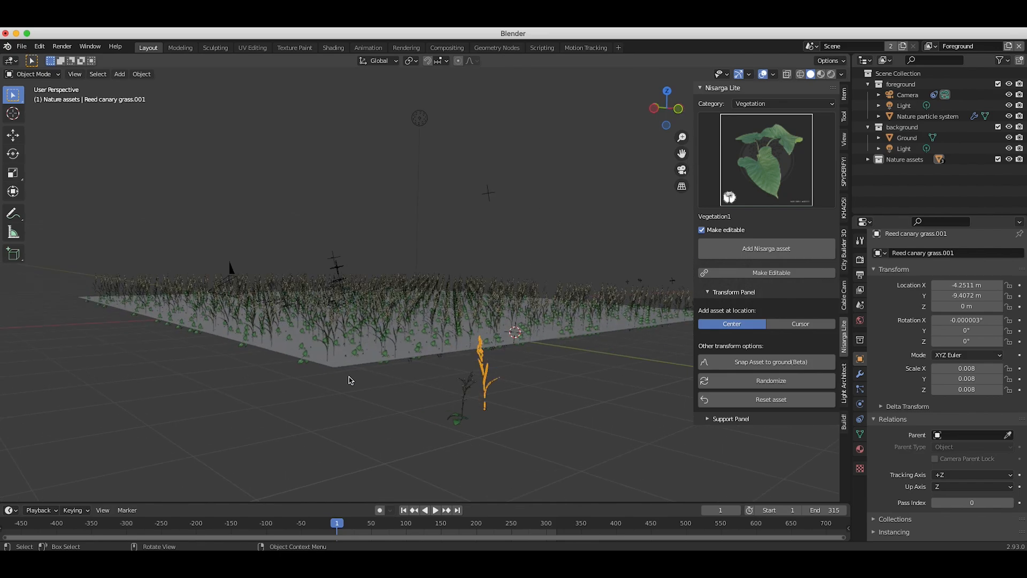
{"action": "middle_click_drag", "start_coordinate": [562, 417], "coordinate": [562, 416]}
Step: Set the tracking axis of the Virginia pepperweed and Vegetation1 plants to +Z as well
{"action": "left_click", "coordinate": [452, 401]}
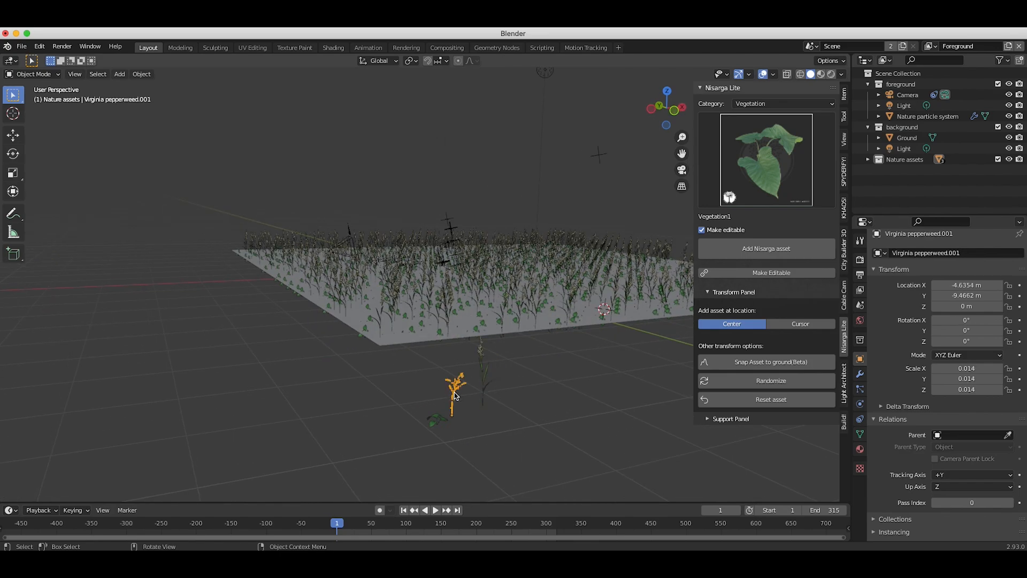
{"action": "left_click", "coordinate": [955, 475]}
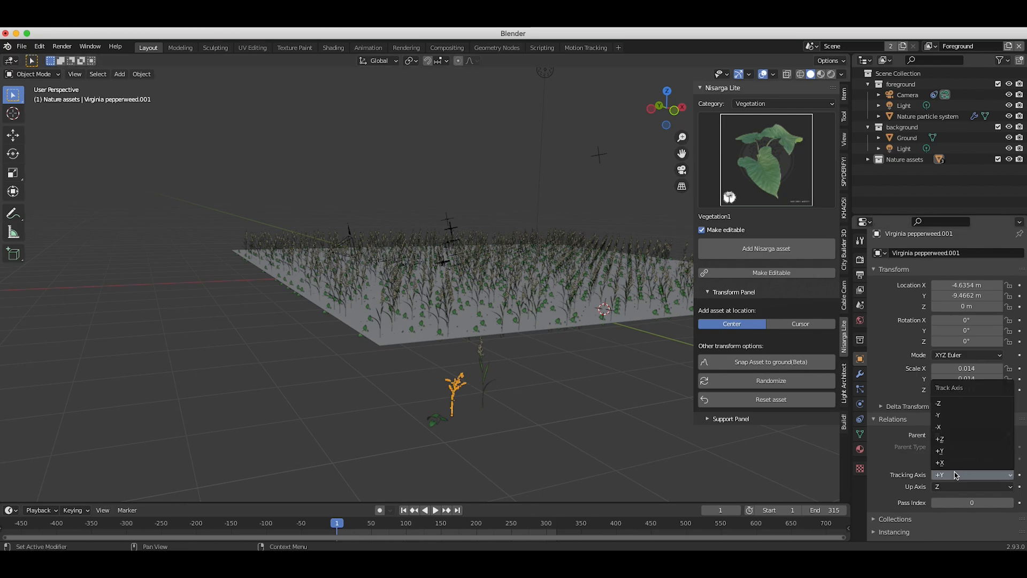
{"action": "left_click", "coordinate": [948, 441]}
{"action": "left_click", "coordinate": [436, 420]}
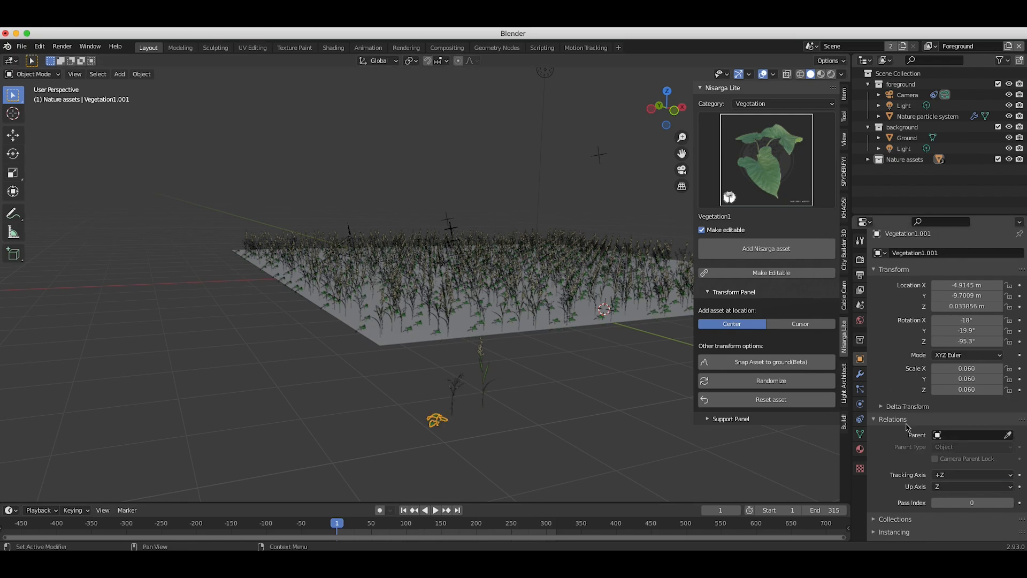
{"action": "left_click", "coordinate": [374, 159]}
Step: View the scattered plants through the scene camera and collapse the Nisarga Lite sidebar to clear the viewport
{"action": "middle_click_drag", "start_coordinate": [225, 294], "coordinate": [354, 287]}
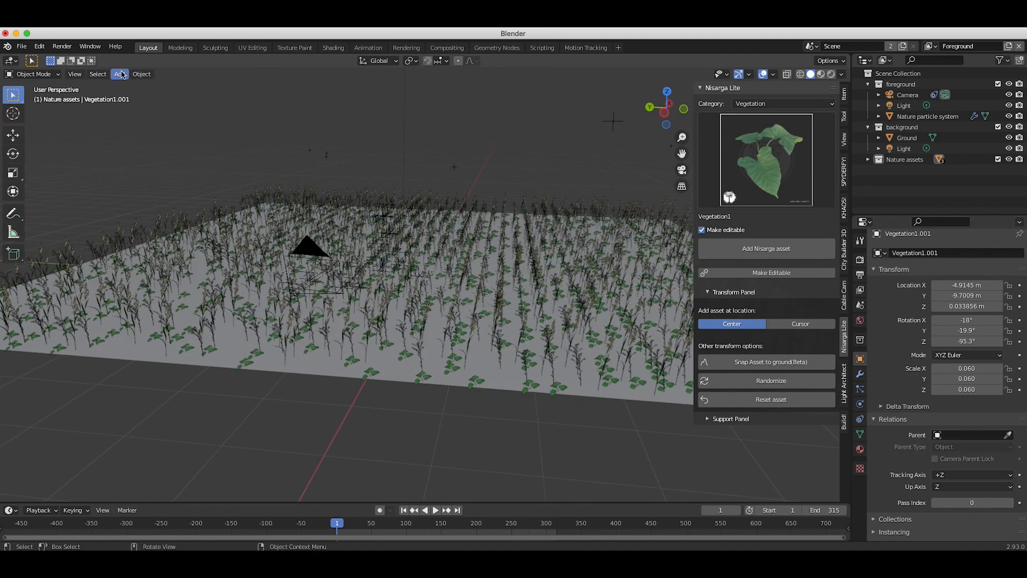
{"action": "left_click", "coordinate": [74, 74]}
{"action": "mouse_move", "coordinate": [139, 198]}
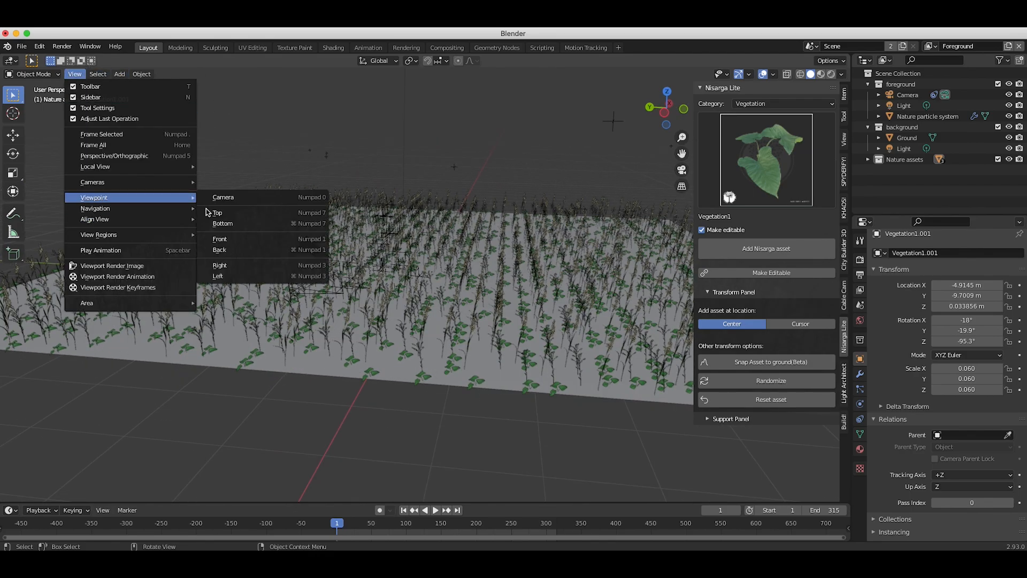
{"action": "left_click", "coordinate": [237, 199]}
{"action": "scroll", "coordinate": [469, 258], "scroll_direction": "up", "scroll_amount": 5}
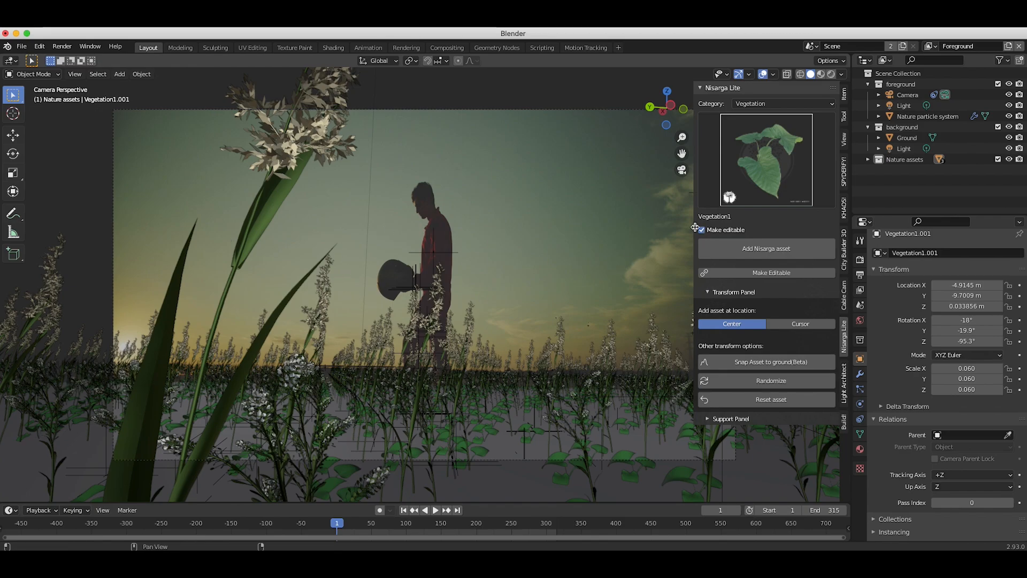
{"action": "left_click_drag", "start_coordinate": [695, 228], "coordinate": [888, 229]}
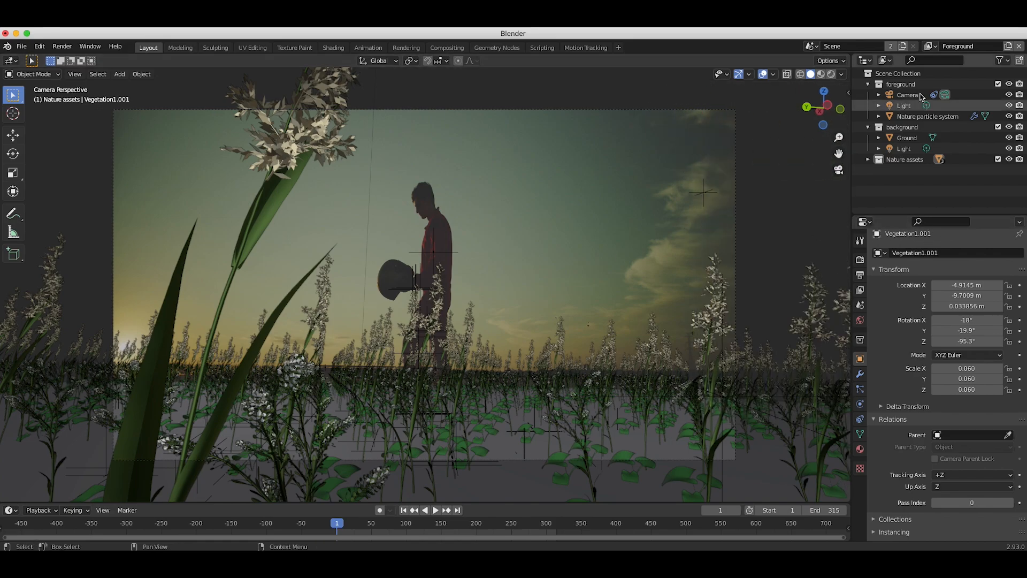
Step: Set the viewport display amount of the Nature particle system's hairs to 20%
{"action": "left_click", "coordinate": [930, 117]}
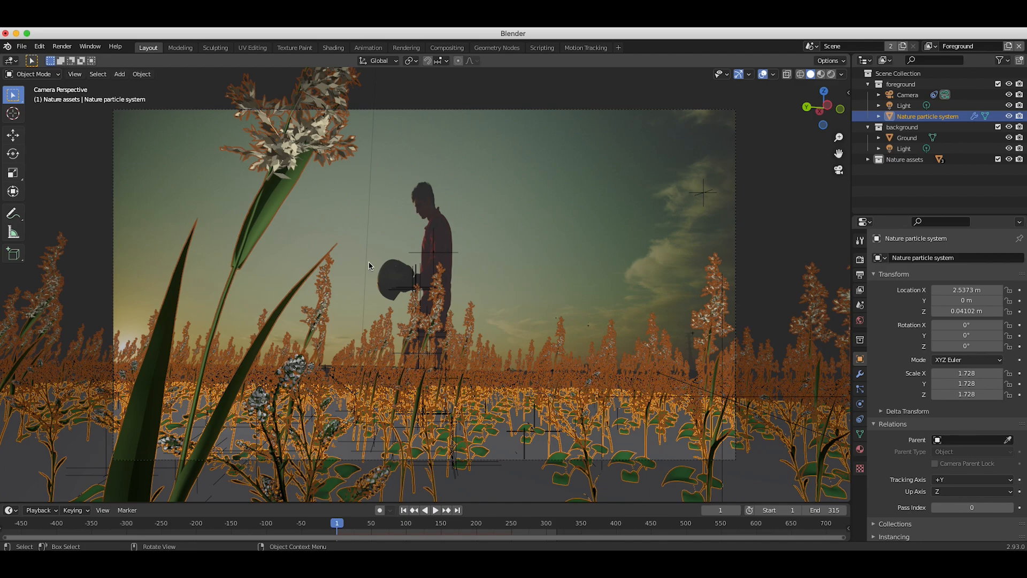
{"action": "left_click", "coordinate": [860, 389]}
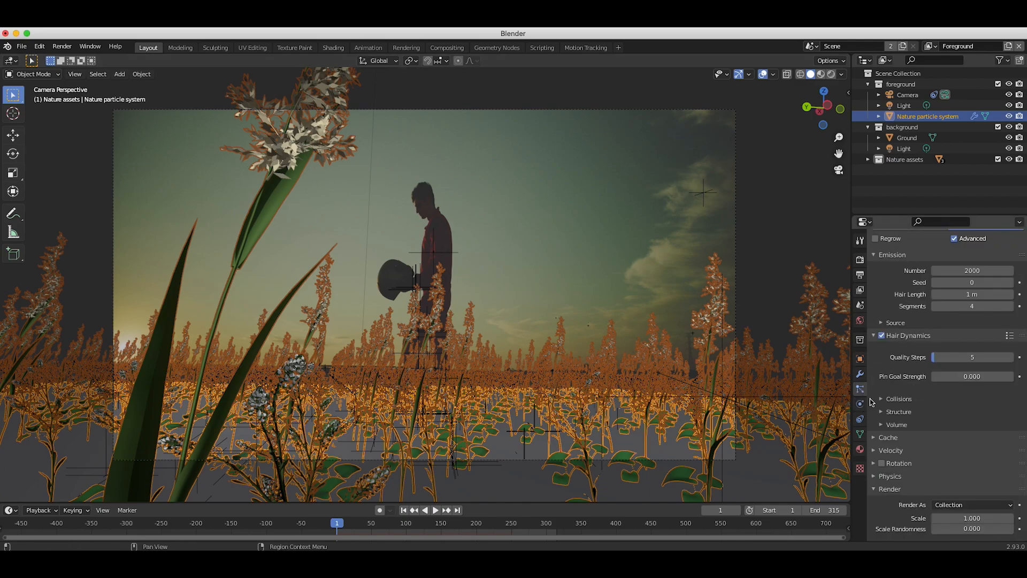
{"action": "scroll", "coordinate": [918, 461], "scroll_direction": "down", "scroll_amount": 10}
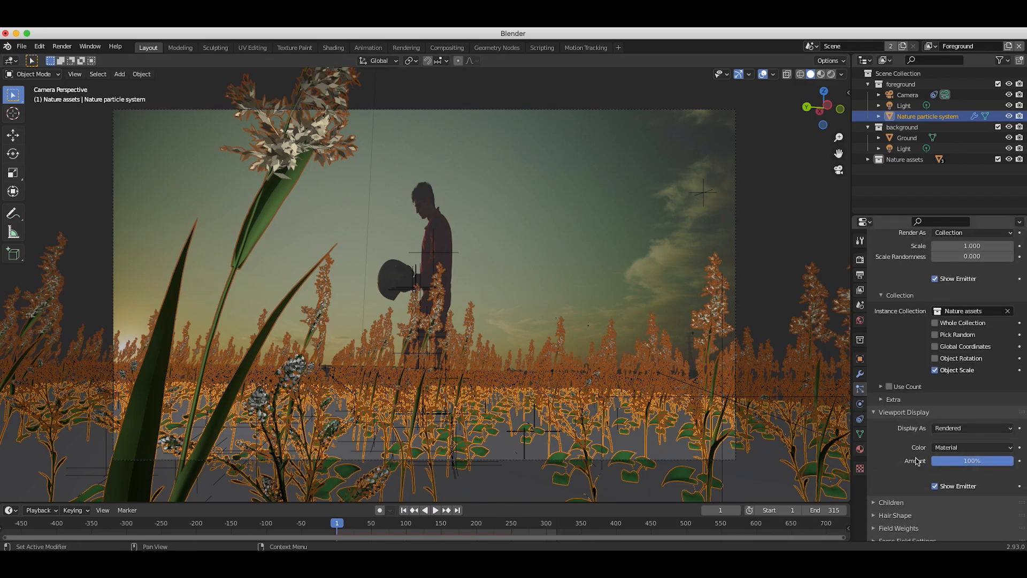
{"action": "left_click", "coordinate": [975, 459]}
{"action": "type", "text": "20"}
{"action": "key", "text": "Return"}
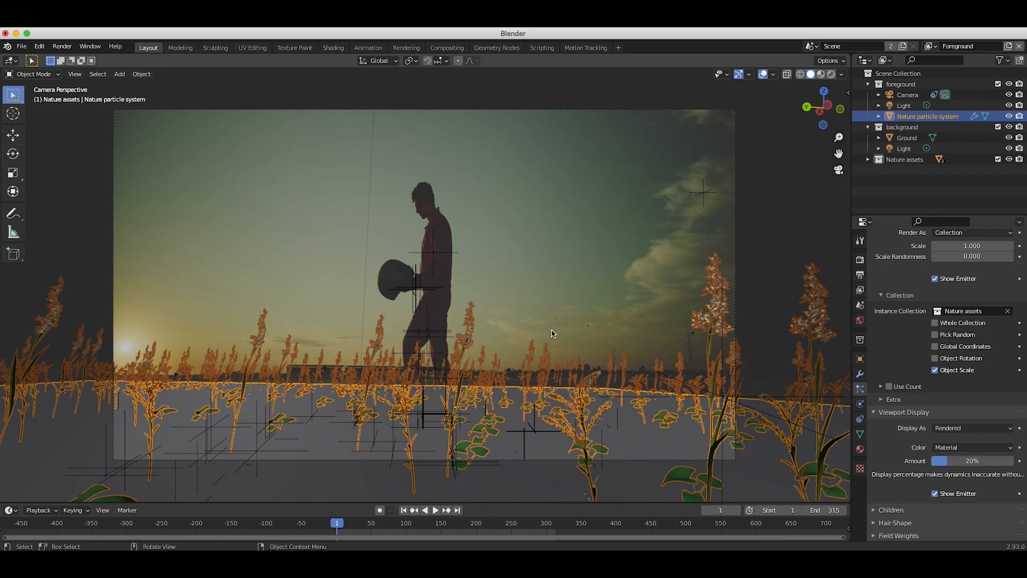
Step: Play the animation through the camera to check the plants against the footage, and pause at frame 31
{"action": "key", "text": "space"}
{"action": "key", "text": "space"}
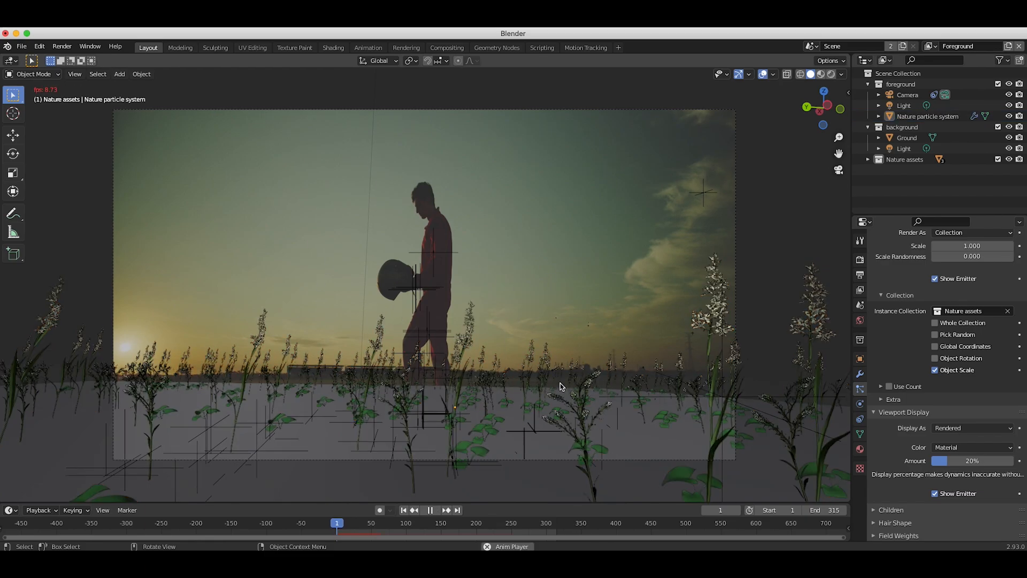
{"action": "key", "text": "space"}
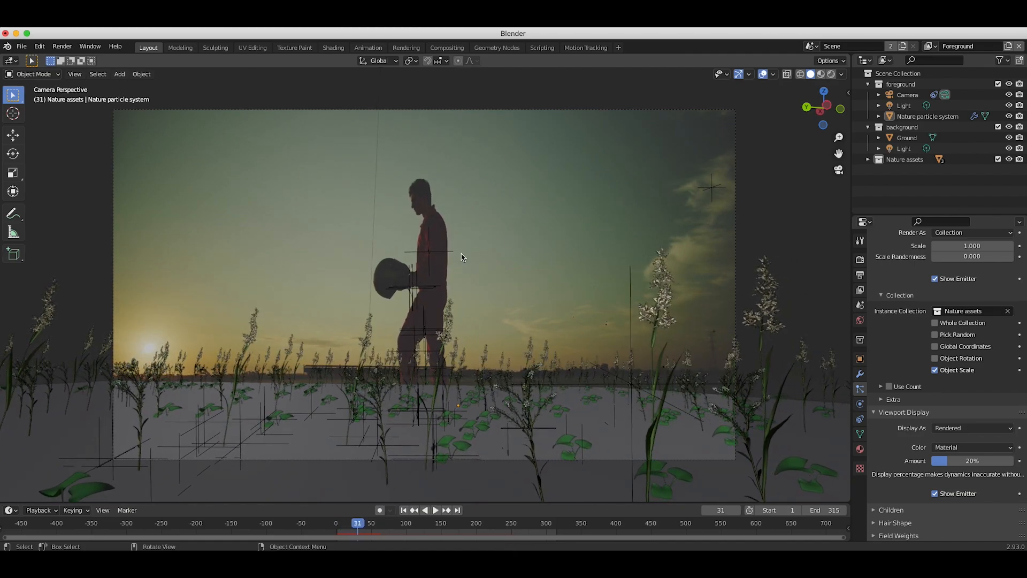
Step: Put the Nature particle system plane into Weight Paint mode and add a vertex group named nature density
{"action": "left_click", "coordinate": [269, 401]}
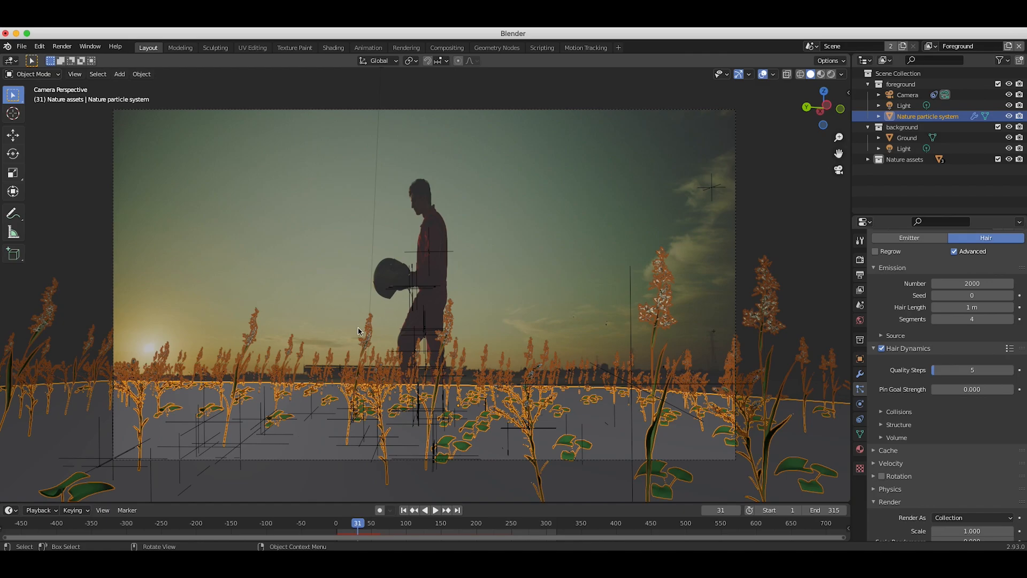
{"action": "middle_click_drag", "start_coordinate": [337, 269], "coordinate": [345, 267]}
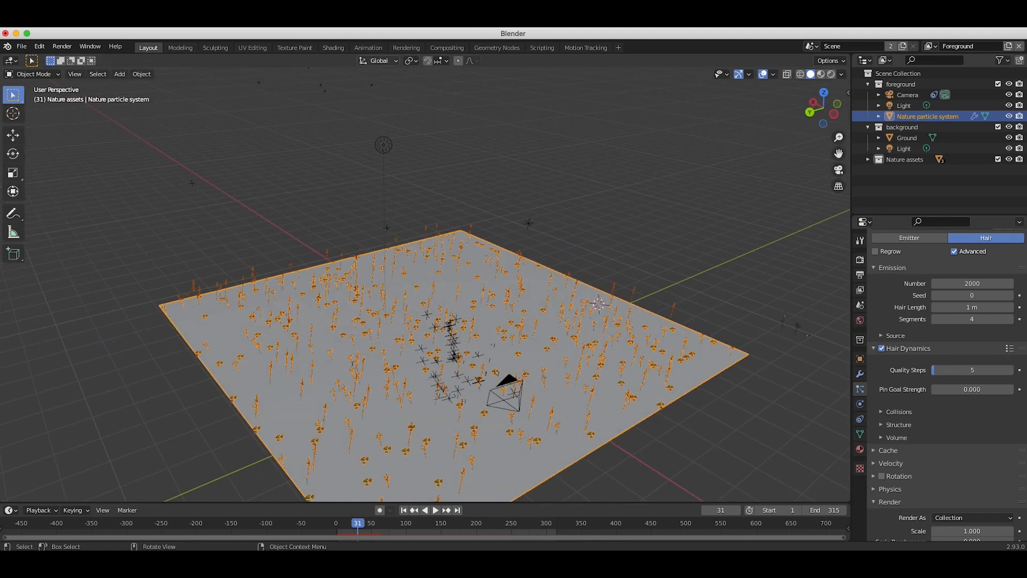
{"action": "left_click", "coordinate": [32, 74]}
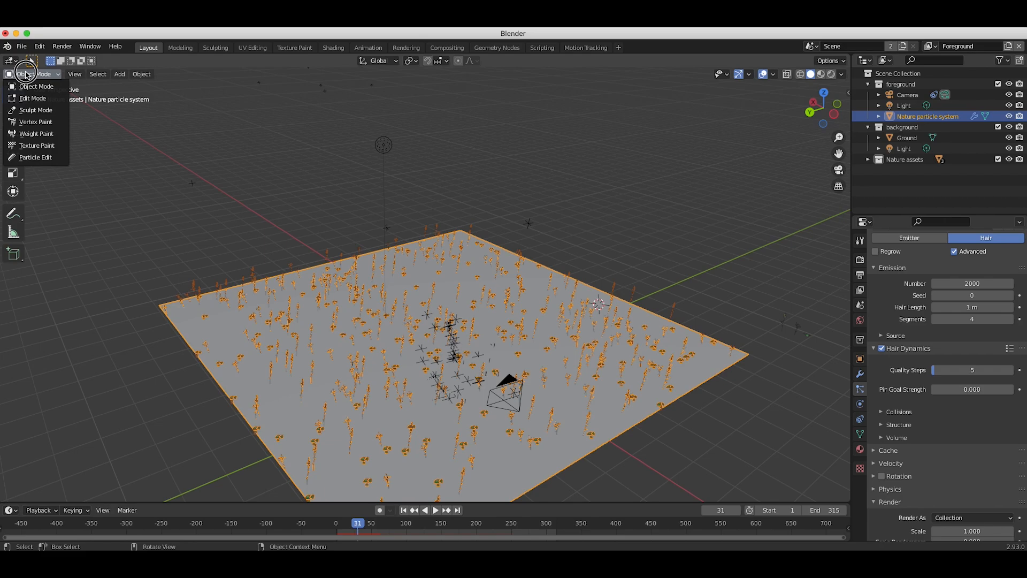
{"action": "left_click", "coordinate": [28, 135]}
{"action": "left_click", "coordinate": [860, 434]}
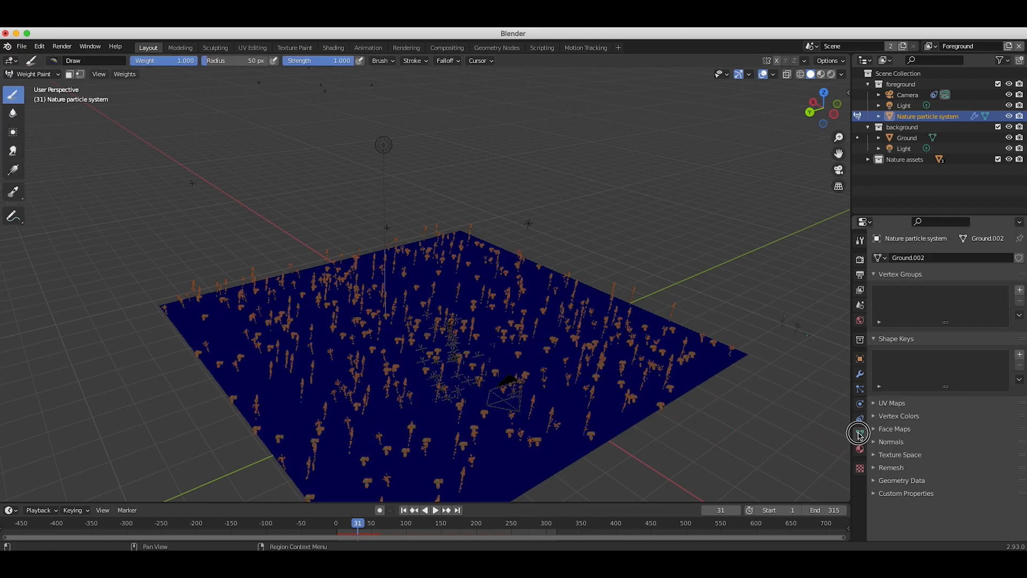
{"action": "left_click", "coordinate": [1019, 289]}
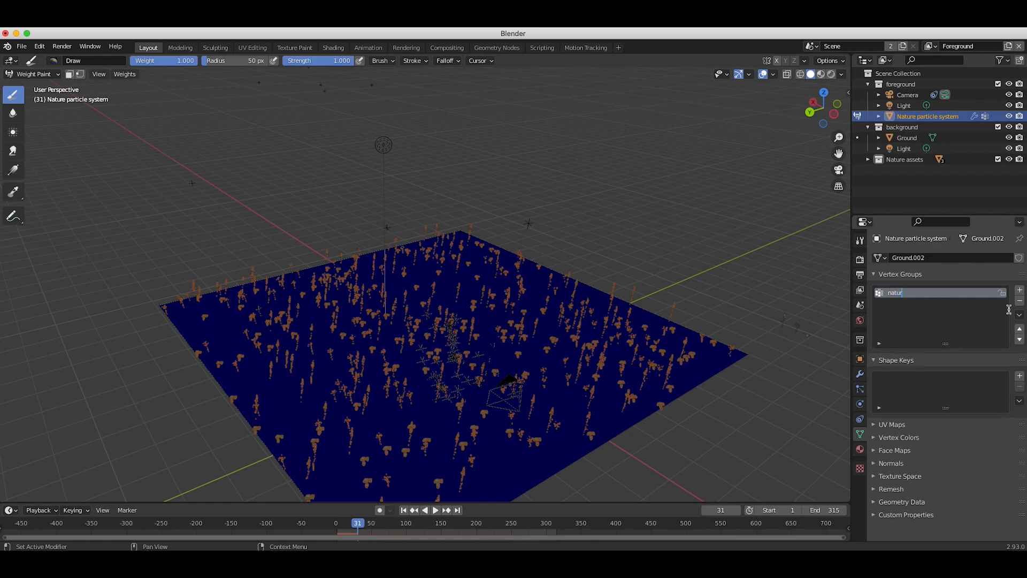
{"action": "key", "text": "Return"}
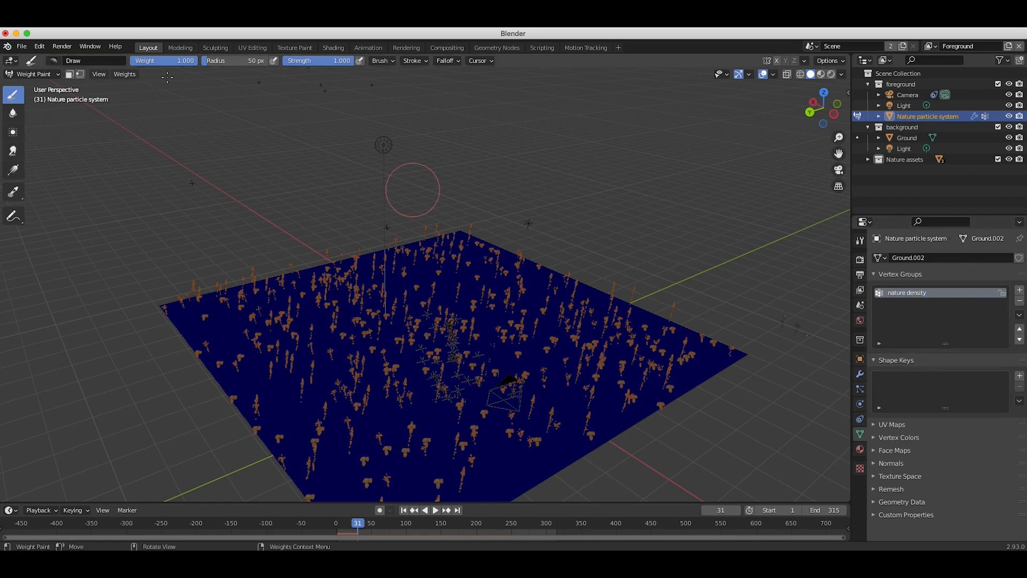
Step: Paint irregular full-weight strokes across the plane in the nature density group, leaving unpainted gaps between them
{"action": "left_click_drag", "start_coordinate": [399, 350], "coordinate": [313, 396]}
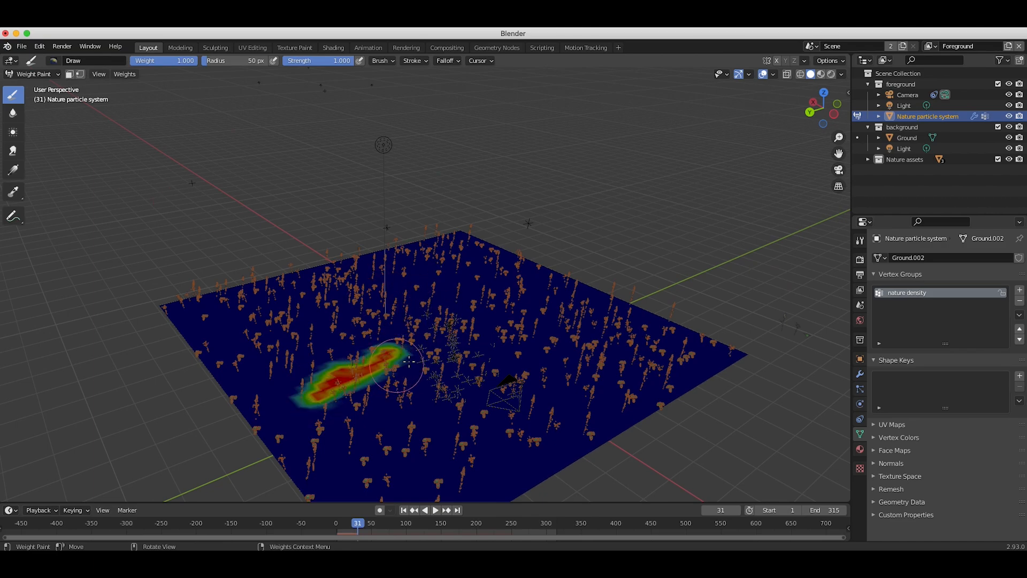
{"action": "mouse_move", "coordinate": [438, 345]}
{"action": "left_mouse_down"}
{"action": "mouse_move", "coordinate": [439, 372]}
{"action": "mouse_move", "coordinate": [398, 425]}
{"action": "mouse_move", "coordinate": [410, 492]}
{"action": "left_mouse_up"}
{"action": "mouse_move", "coordinate": [240, 369]}
{"action": "left_mouse_down"}
{"action": "mouse_move", "coordinate": [332, 298]}
{"action": "mouse_move", "coordinate": [375, 295]}
{"action": "mouse_move", "coordinate": [317, 381]}
{"action": "left_mouse_up"}
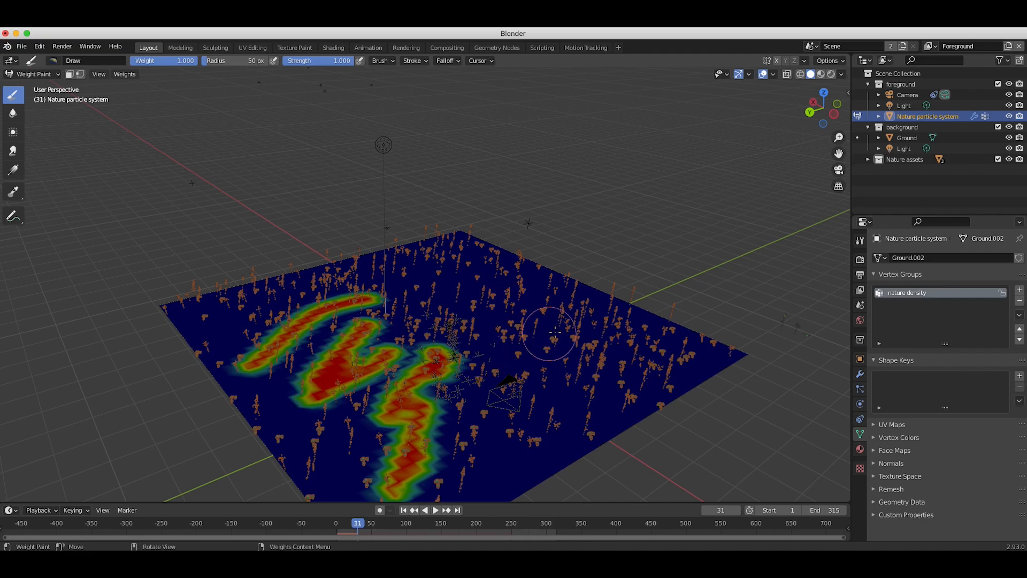
{"action": "mouse_move", "coordinate": [564, 333]}
{"action": "left_mouse_down"}
{"action": "mouse_move", "coordinate": [479, 317]}
{"action": "mouse_move", "coordinate": [422, 289]}
{"action": "mouse_move", "coordinate": [478, 289]}
{"action": "mouse_move", "coordinate": [481, 278]}
{"action": "left_mouse_up"}
{"action": "mouse_move", "coordinate": [610, 330]}
{"action": "left_mouse_down"}
{"action": "mouse_move", "coordinate": [577, 369]}
{"action": "mouse_move", "coordinate": [596, 402]}
{"action": "left_mouse_up"}
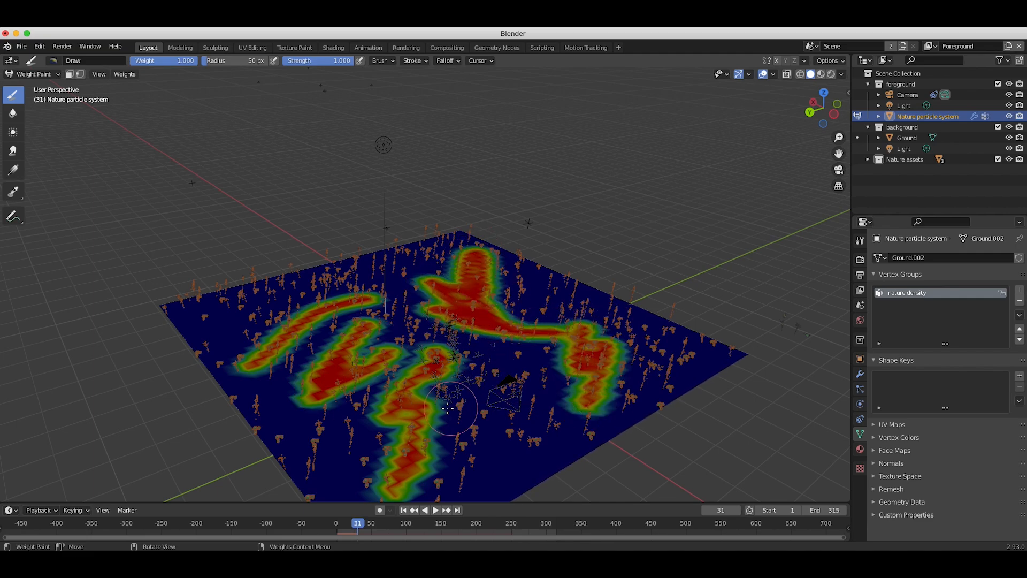
{"action": "left_click_drag", "start_coordinate": [450, 410], "coordinate": [594, 406]}
{"action": "middle_click_drag", "start_coordinate": [696, 398], "coordinate": [581, 398]}
{"action": "left_click_drag", "start_coordinate": [528, 419], "coordinate": [642, 406]}
{"action": "left_click_drag", "start_coordinate": [536, 376], "coordinate": [677, 376]}
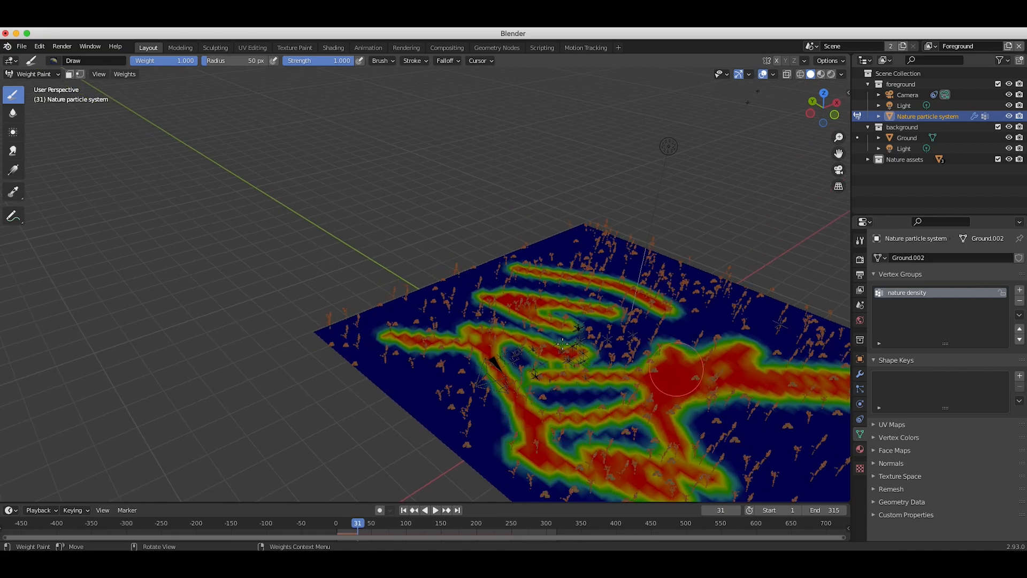
{"action": "left_click_drag", "start_coordinate": [553, 327], "coordinate": [549, 327]}
{"action": "left_click_drag", "start_coordinate": [550, 327], "coordinate": [722, 324]}
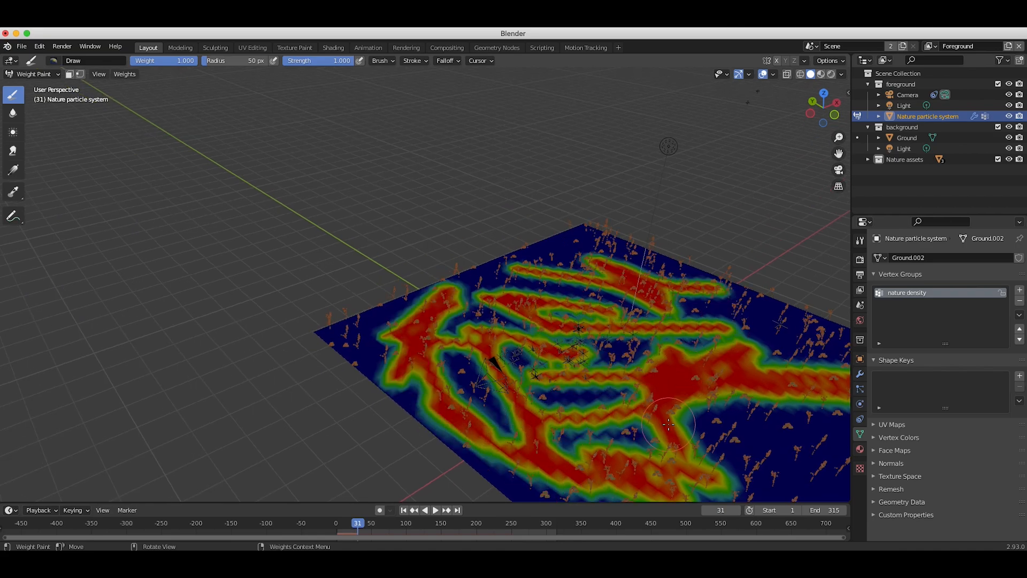
{"action": "mouse_move", "coordinate": [591, 477]}
{"action": "middle_mouse_down"}
{"action": "mouse_move", "coordinate": [668, 424]}
{"action": "mouse_move", "coordinate": [706, 415]}
{"action": "middle_mouse_up"}
{"action": "mouse_move", "coordinate": [522, 304]}
{"action": "left_mouse_down"}
{"action": "mouse_move", "coordinate": [584, 325]}
{"action": "mouse_move", "coordinate": [649, 373]}
{"action": "mouse_move", "coordinate": [667, 369]}
{"action": "left_mouse_up"}
{"action": "left_click_drag", "start_coordinate": [453, 297], "coordinate": [394, 303]}
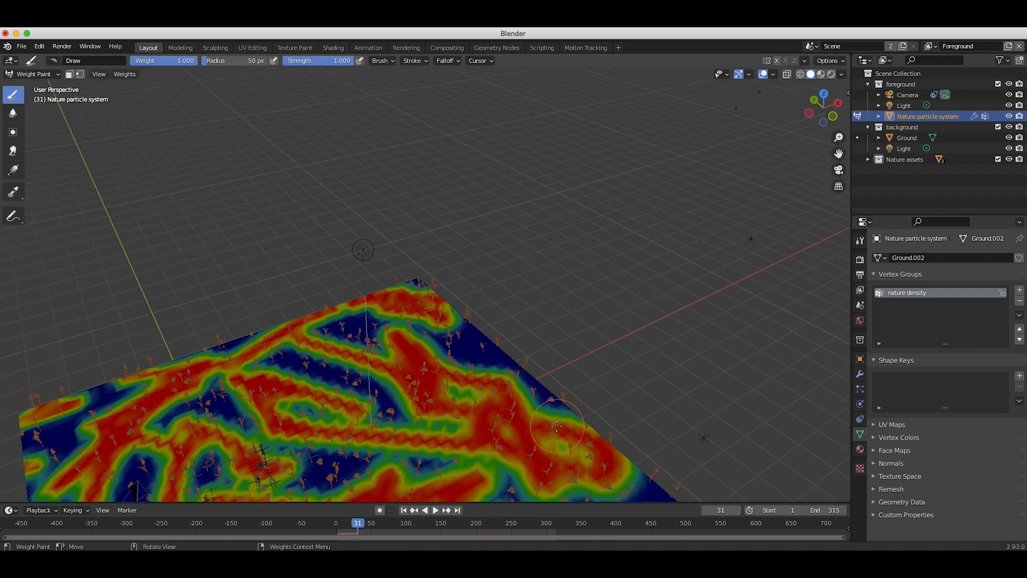
{"action": "middle_click_drag", "start_coordinate": [557, 425], "coordinate": [630, 426]}
{"action": "left_click", "coordinate": [575, 368]}
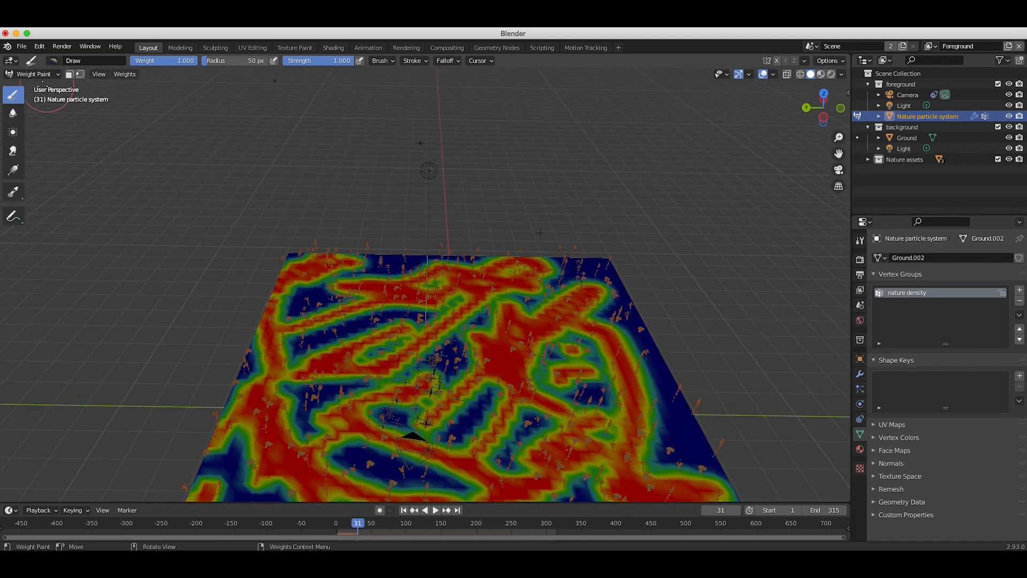
Step: Return the plane to Object Mode and assign the nature density vertex group to its particle system's density
{"action": "left_click", "coordinate": [38, 75]}
{"action": "left_click", "coordinate": [39, 81]}
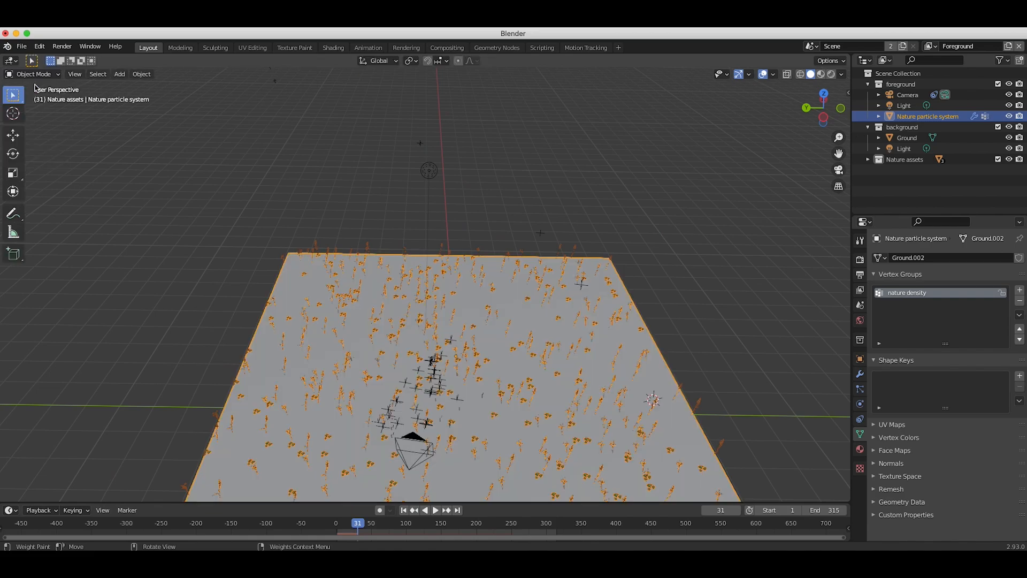
{"action": "left_click", "coordinate": [860, 389]}
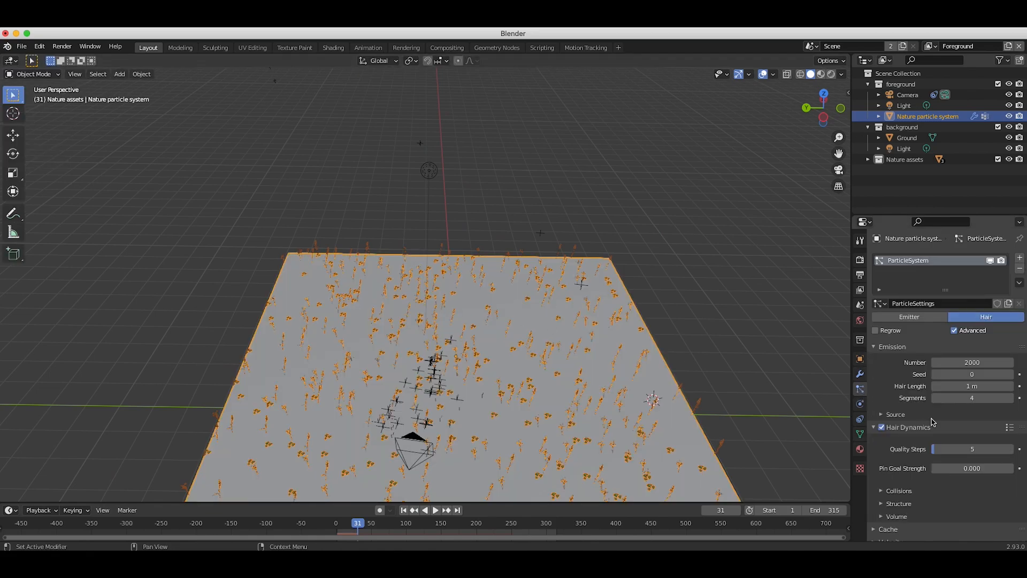
{"action": "scroll", "coordinate": [938, 496], "scroll_direction": "down", "scroll_amount": 15}
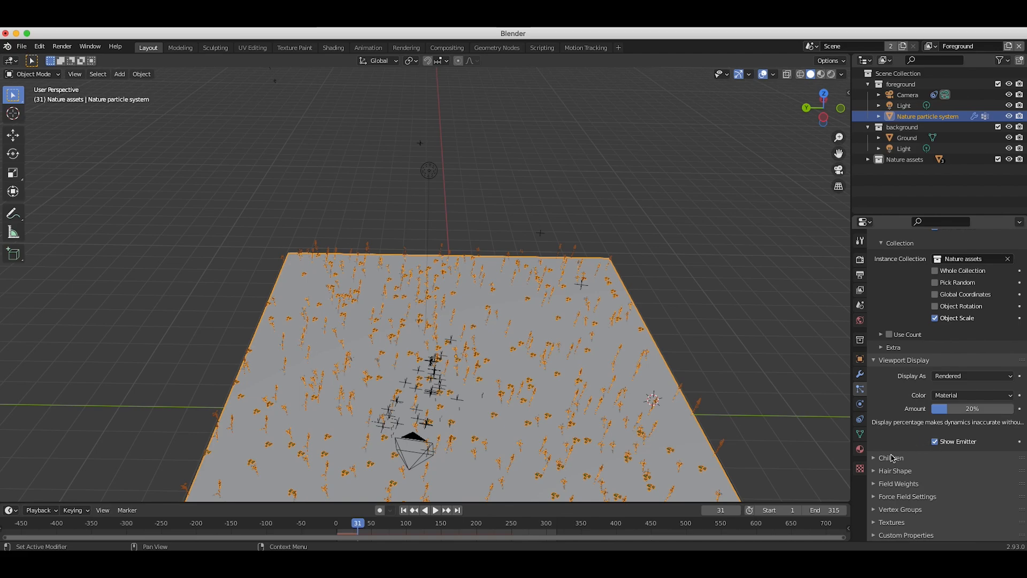
{"action": "left_click", "coordinate": [874, 511]}
{"action": "scroll", "coordinate": [941, 453], "scroll_direction": "down", "scroll_amount": 5}
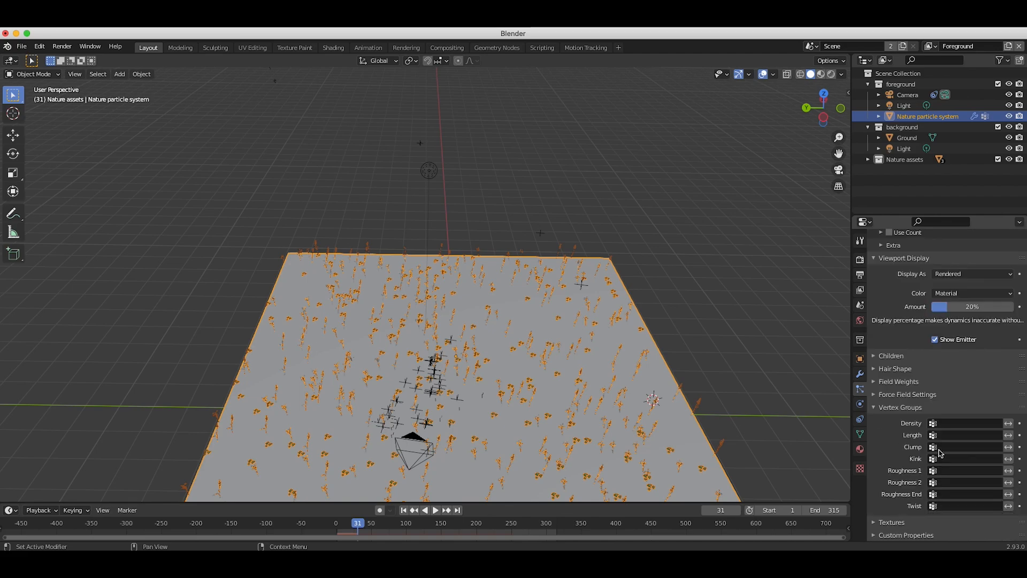
{"action": "left_click", "coordinate": [946, 424]}
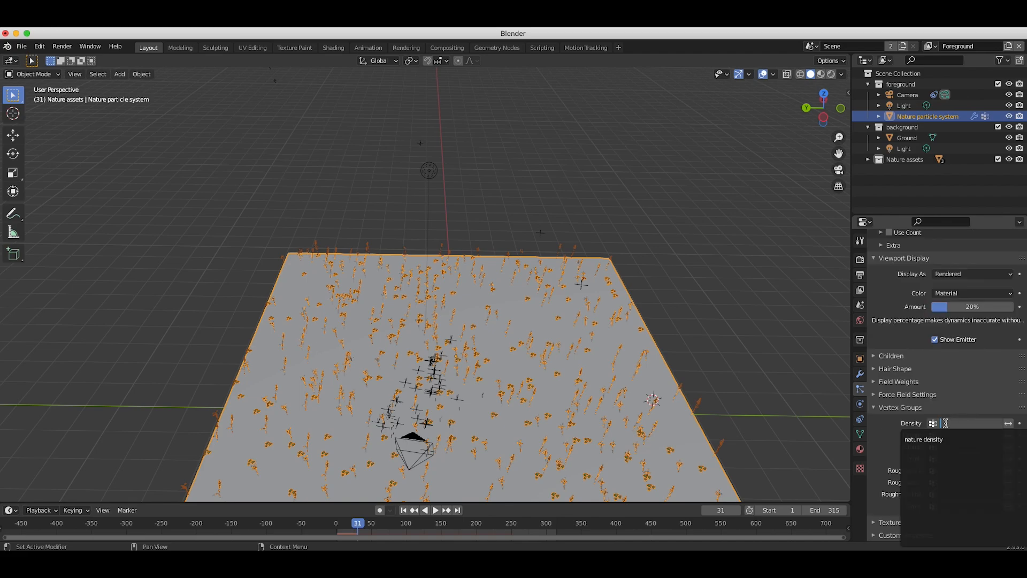
{"action": "left_click", "coordinate": [921, 440]}
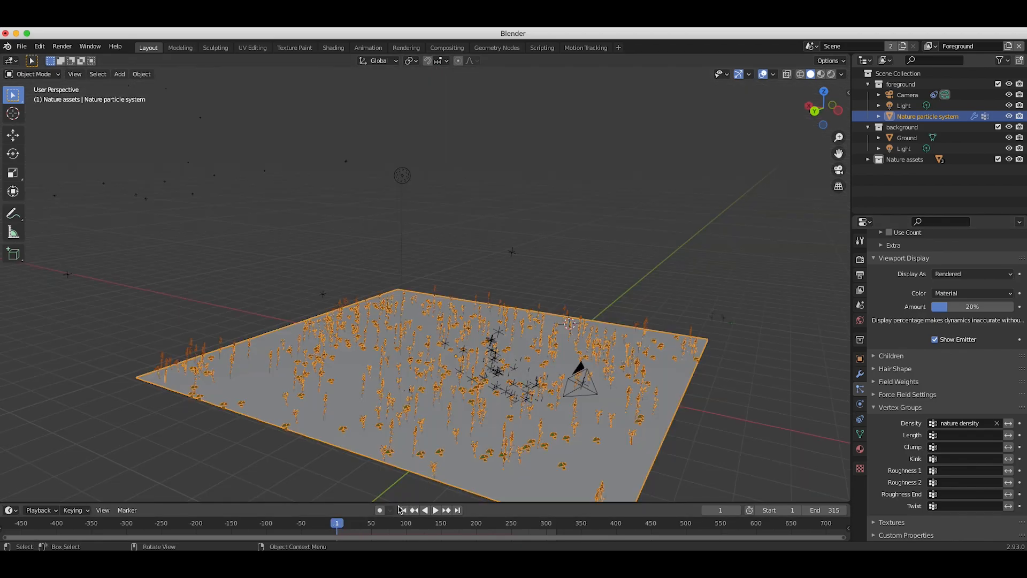
Step: Examine the plant distribution over the plane from several angles and through the camera
{"action": "scroll", "coordinate": [554, 423], "scroll_direction": "right", "scroll_amount": 10}
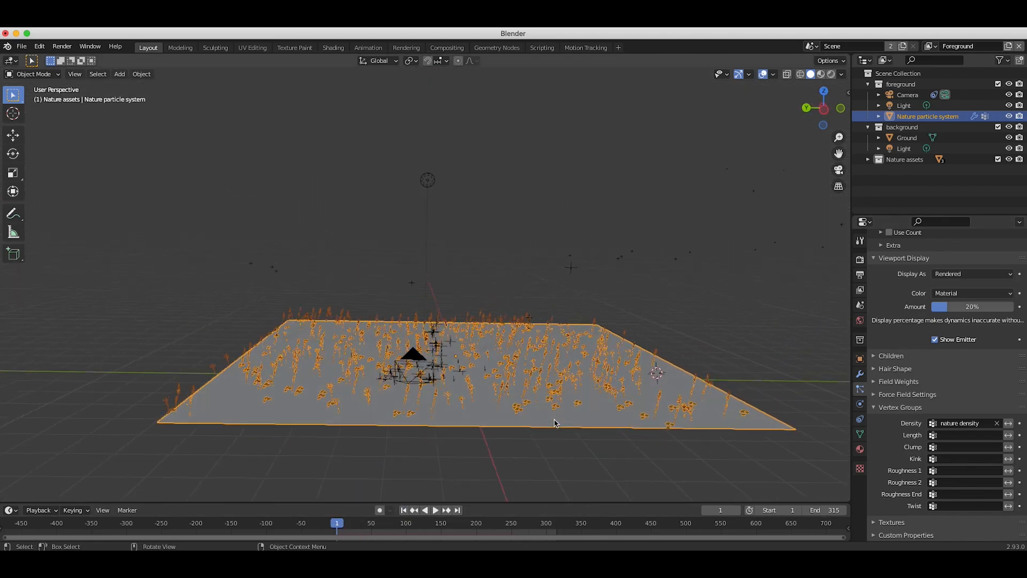
{"action": "scroll", "coordinate": [555, 423], "scroll_direction": "right", "scroll_amount": 10}
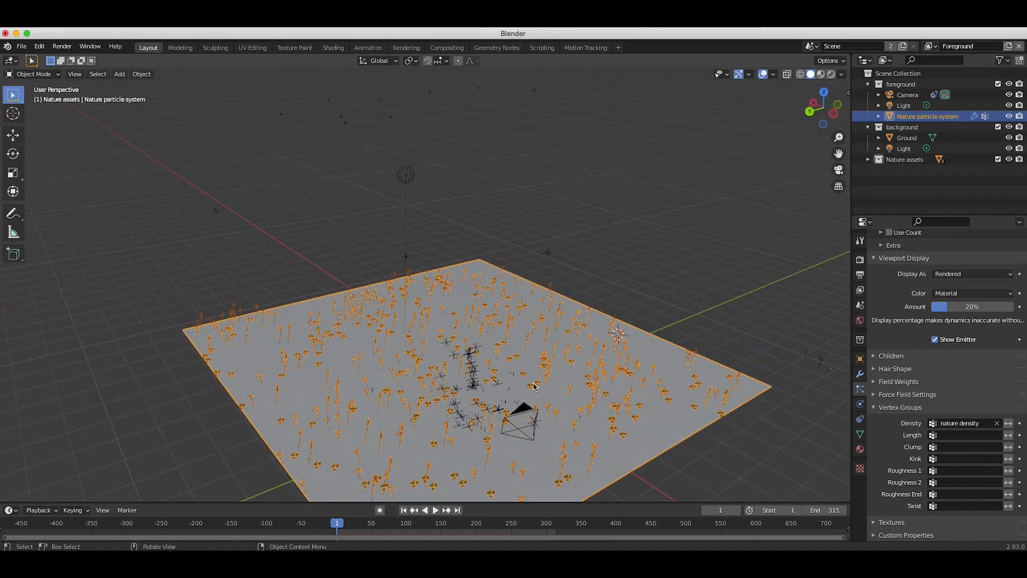
{"action": "scroll", "coordinate": [509, 358], "scroll_direction": "right", "scroll_amount": 3}
{"action": "scroll", "coordinate": [508, 358], "scroll_direction": "left", "scroll_amount": 3}
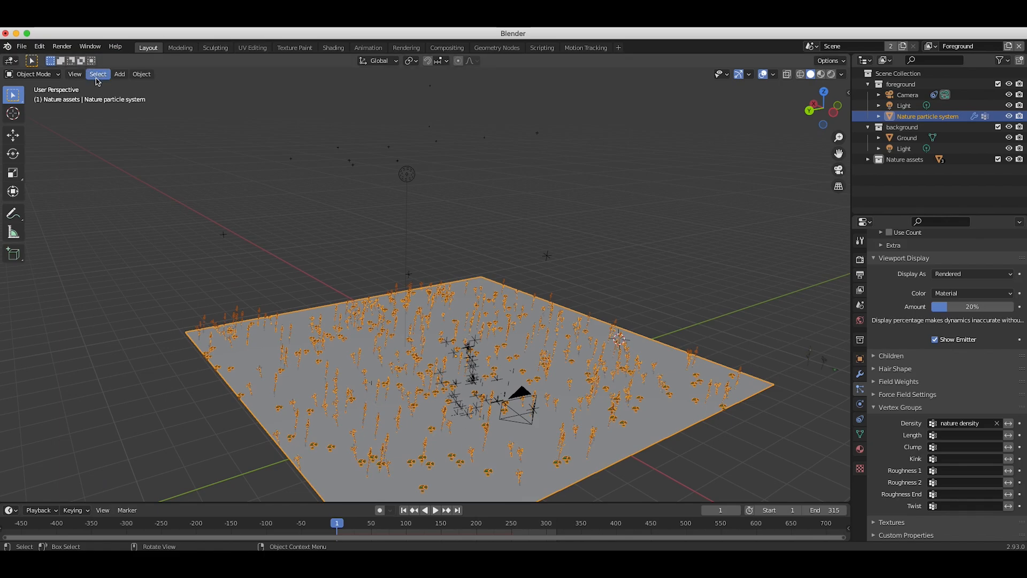
{"action": "left_click", "coordinate": [75, 74]}
{"action": "mouse_move", "coordinate": [84, 198]}
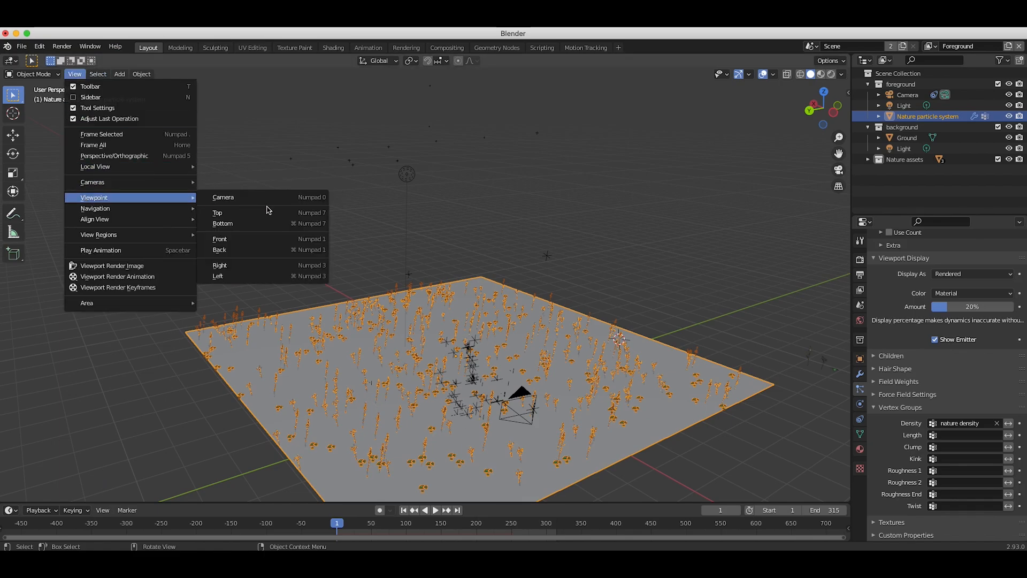
{"action": "left_click", "coordinate": [252, 195]}
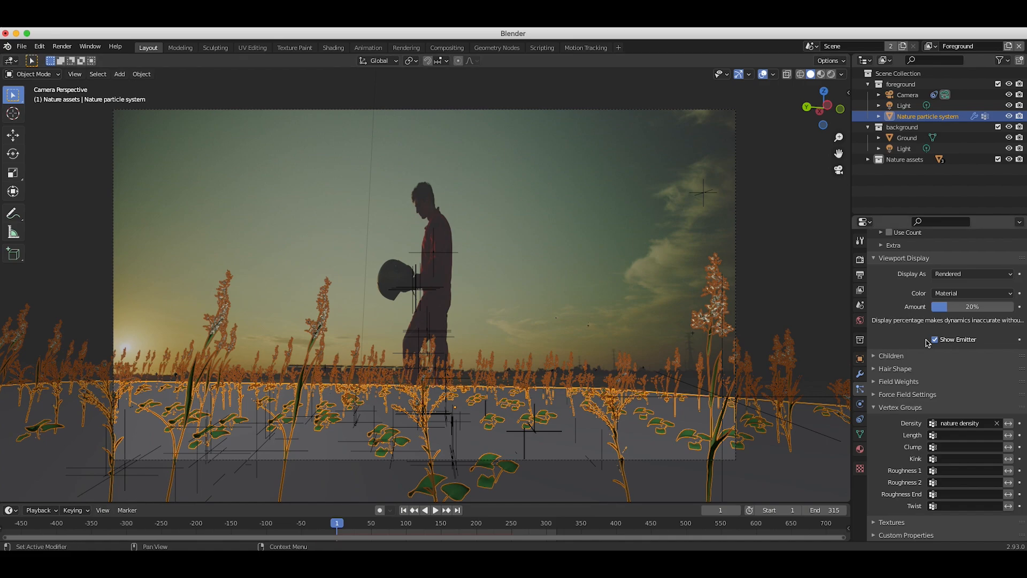
Step: Set the particle rotation phase to about 0.465 and randomize phase to 2.000
{"action": "scroll", "coordinate": [900, 407], "scroll_direction": "up", "scroll_amount": 15}
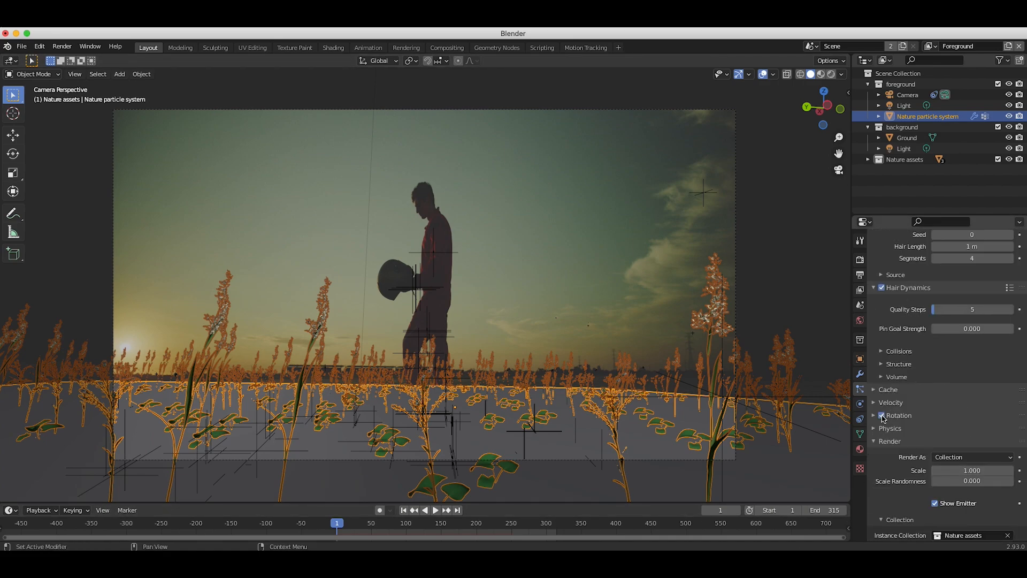
{"action": "left_click", "coordinate": [881, 416]}
{"action": "scroll", "coordinate": [984, 427], "scroll_direction": "down", "scroll_amount": 2}
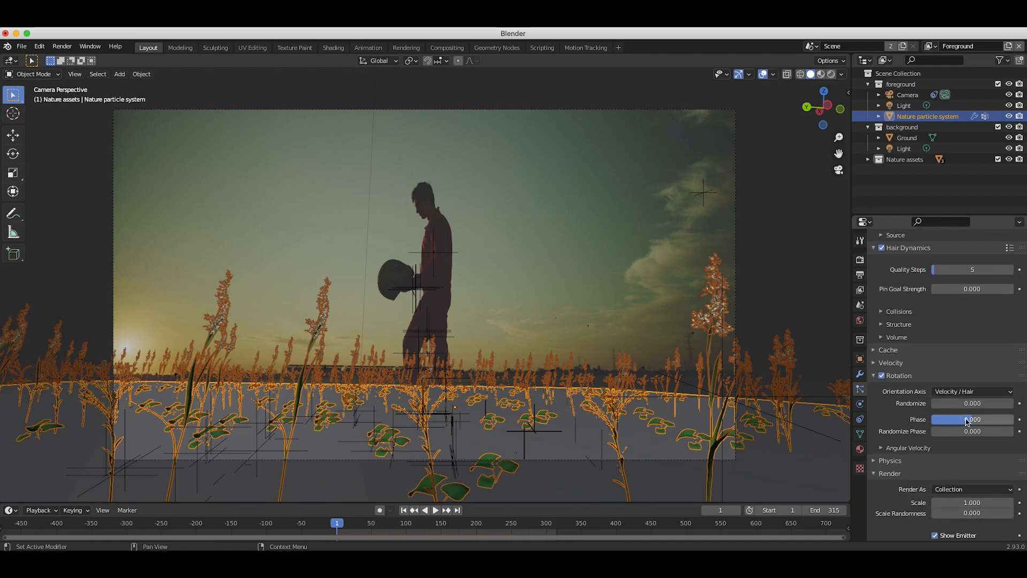
{"action": "left_click_drag", "start_coordinate": [965, 419], "coordinate": [1004, 432]}
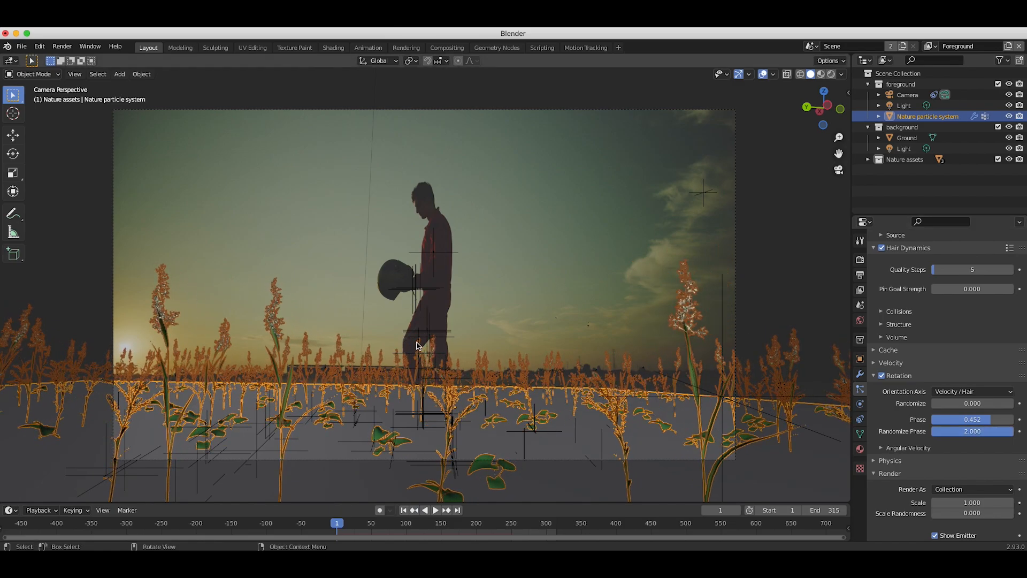
{"action": "mouse_move", "coordinate": [991, 431]}
{"action": "left_mouse_down"}
{"action": "mouse_move", "coordinate": [983, 419]}
{"action": "mouse_move", "coordinate": [995, 419]}
{"action": "left_mouse_up"}
{"action": "key", "text": "super+z"}
{"action": "key", "text": "super+z"}
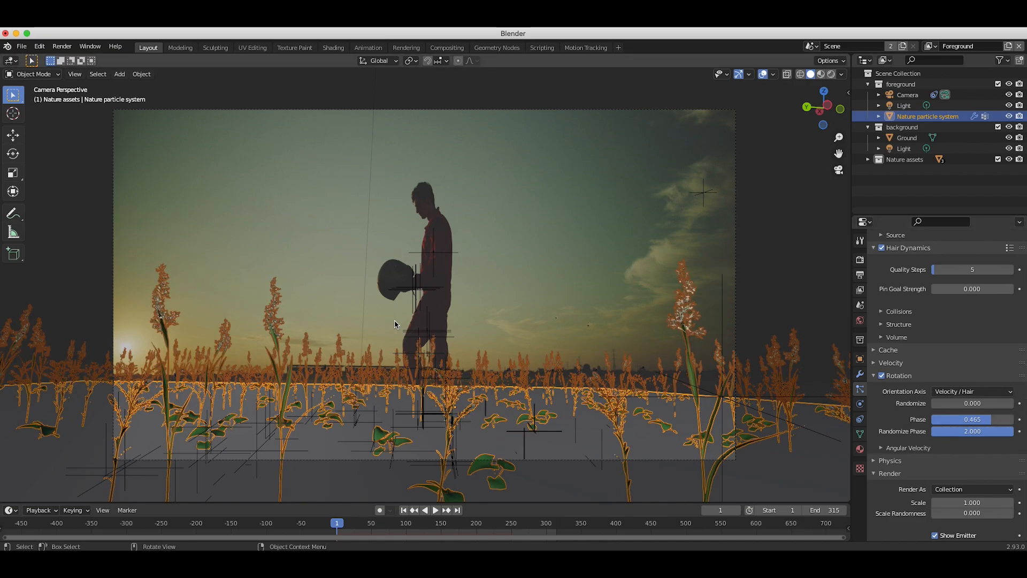
Step: Set the particle render scale randomness to 0.65 and deselect the plane to judge the plants
{"action": "scroll", "coordinate": [971, 333], "scroll_direction": "down", "scroll_amount": 8}
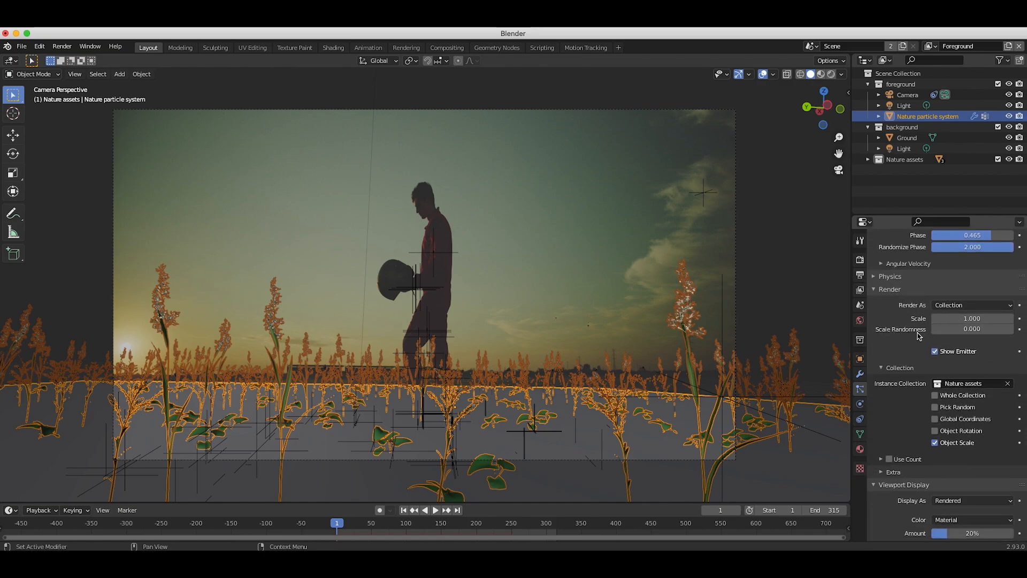
{"action": "left_click_drag", "start_coordinate": [942, 329], "coordinate": [979, 330]}
{"action": "left_click", "coordinate": [979, 329]}
{"action": "type", "text": ".65"}
{"action": "key", "text": "Return"}
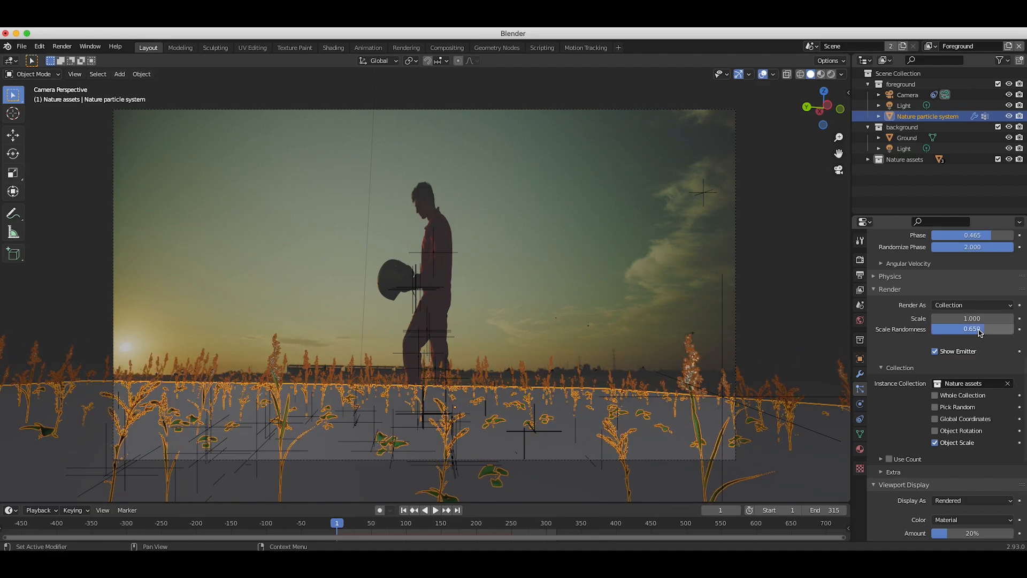
{"action": "left_click", "coordinate": [459, 347]}
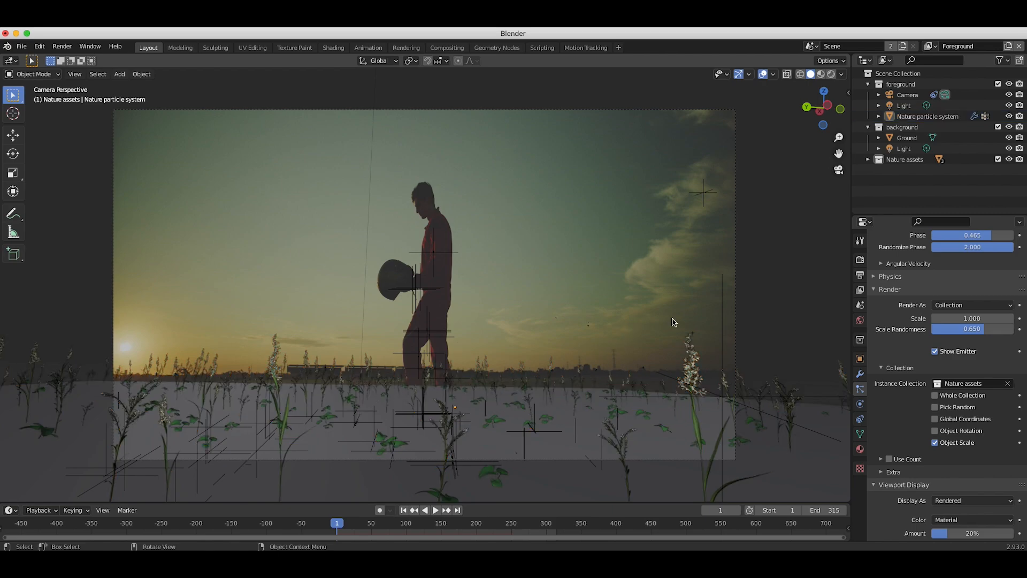
Step: Set the particle render scale to 1.5
{"action": "left_click", "coordinate": [966, 318]}
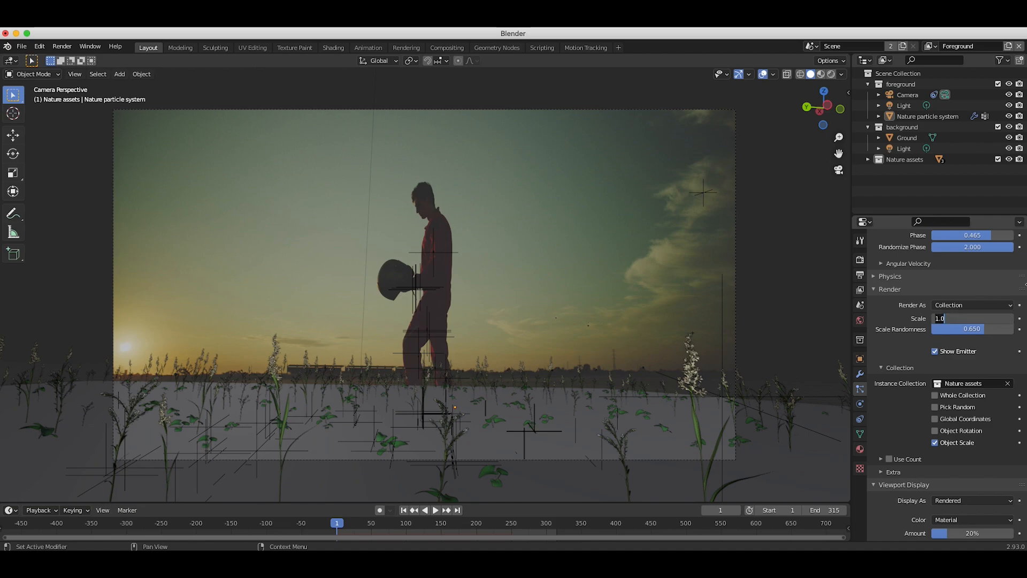
{"action": "type", "text": "1.5"}
{"action": "key", "text": "Return"}
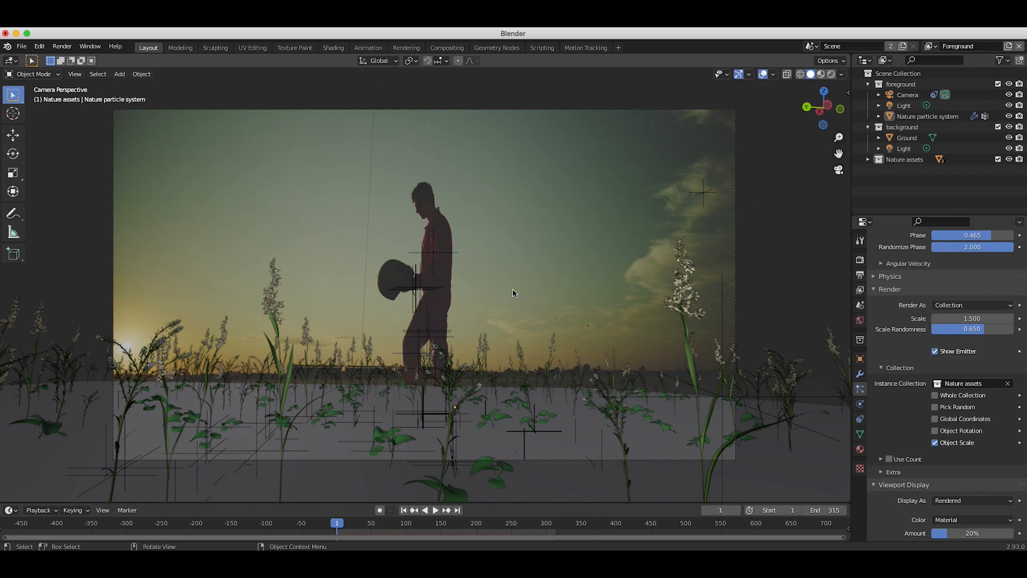
{"action": "scroll", "coordinate": [403, 351], "scroll_direction": "down", "scroll_amount": 2}
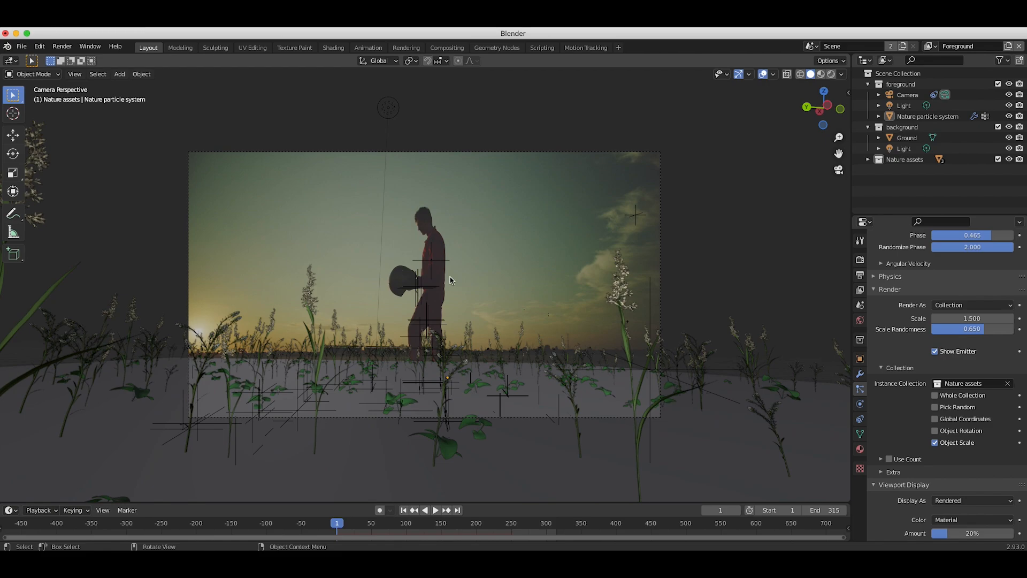
Step: Leave the camera view, add a Wind force field, and move it to the foreground collection
{"action": "left_click", "coordinate": [605, 309]}
{"action": "key", "text": "KP_0"}
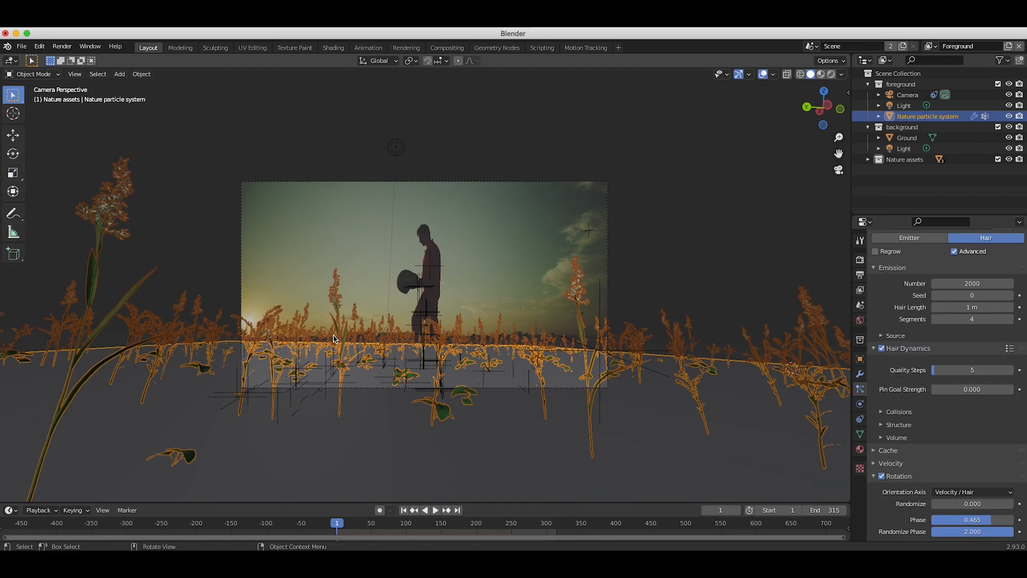
{"action": "key", "text": "shift+a"}
{"action": "mouse_move", "coordinate": [255, 342]}
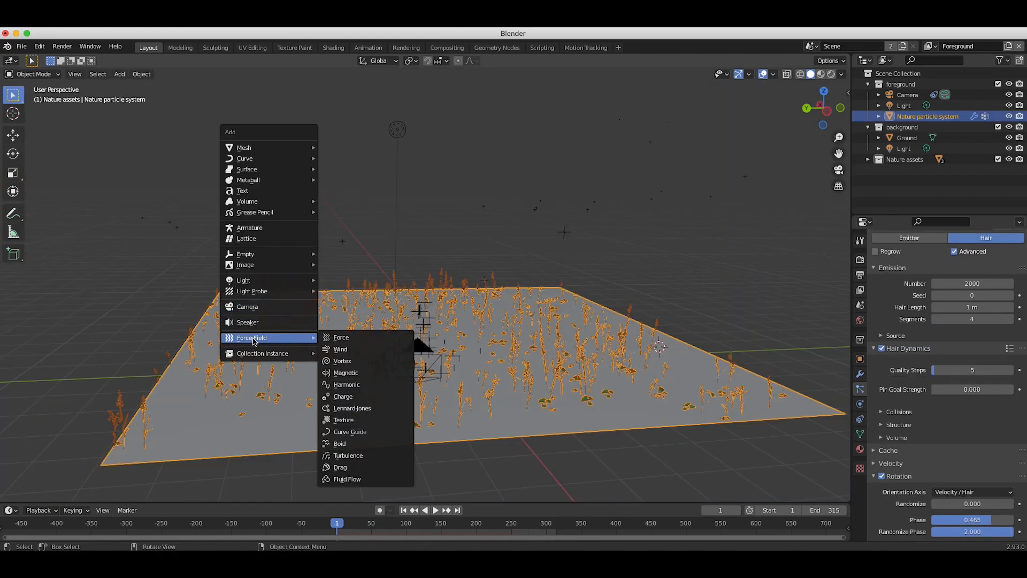
{"action": "left_click", "coordinate": [338, 349]}
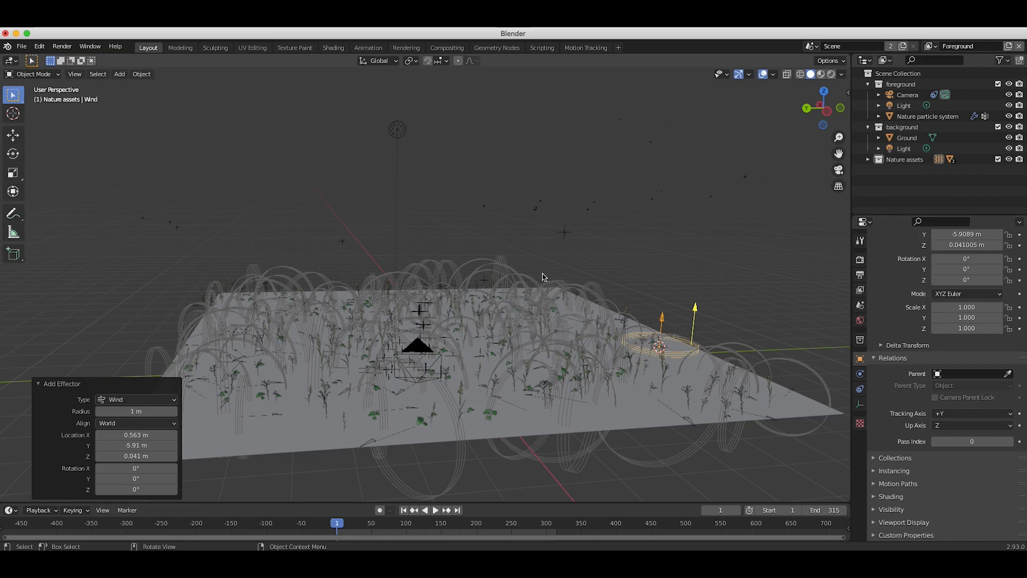
{"action": "key", "text": "m"}
{"action": "left_click", "coordinate": [490, 301]}
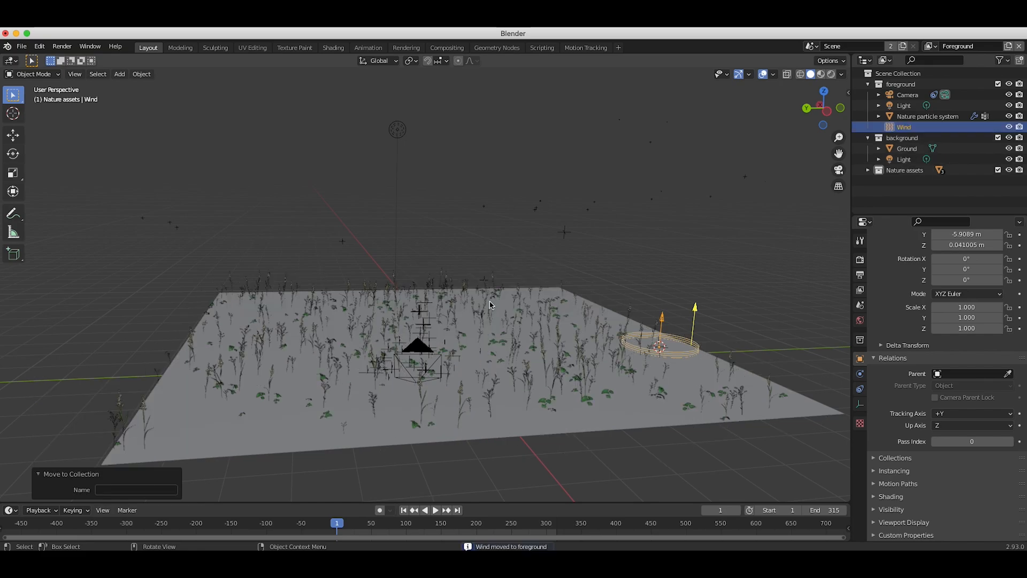
Step: Move the wind field beyond the plane's opposite edge, by about 3.8 m in X, 16 m in Y and 2.4 m in Z
{"action": "key", "text": "g"}
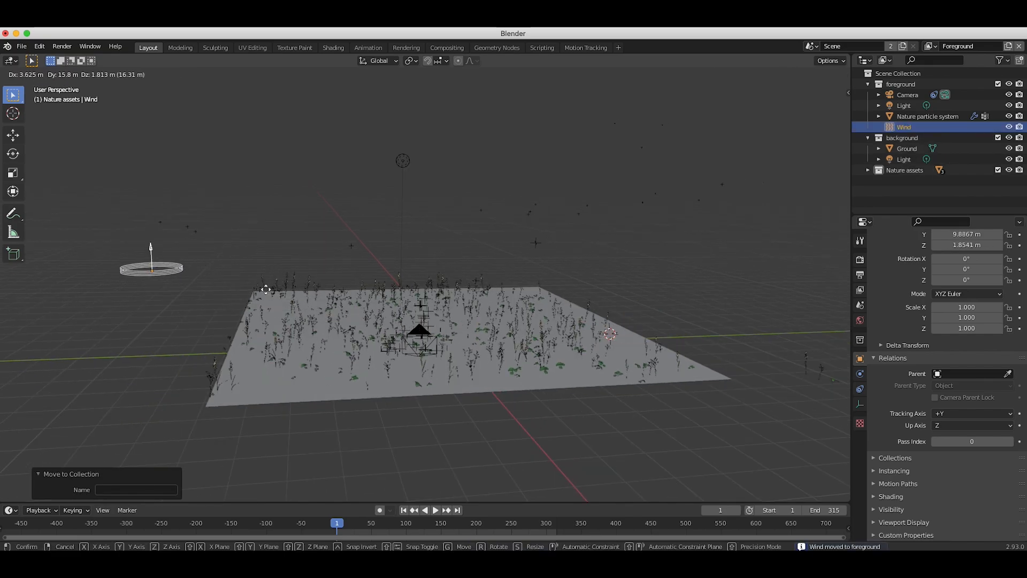
{"action": "left_click", "coordinate": [261, 265]}
{"action": "middle_click_drag", "start_coordinate": [261, 265], "coordinate": [261, 278]}
Step: Rotate the wind field about 107° in the view and about 30° around global Z so it blows across the plants
{"action": "key", "text": "r"}
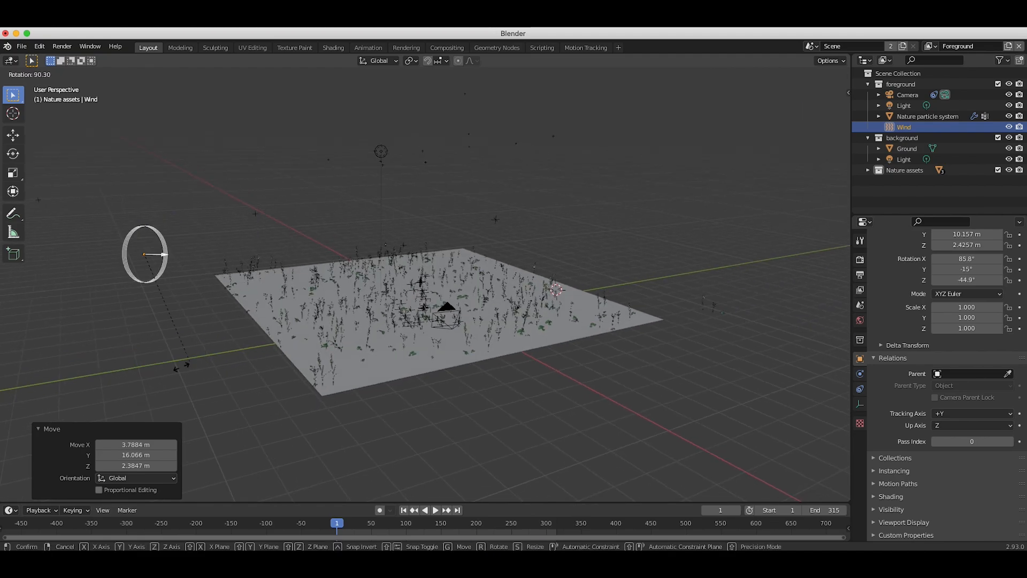
{"action": "left_click", "coordinate": [160, 382]}
{"action": "middle_click_drag", "start_coordinate": [160, 381], "coordinate": [230, 338]}
{"action": "key", "text": "r"}
{"action": "key", "text": "z"}
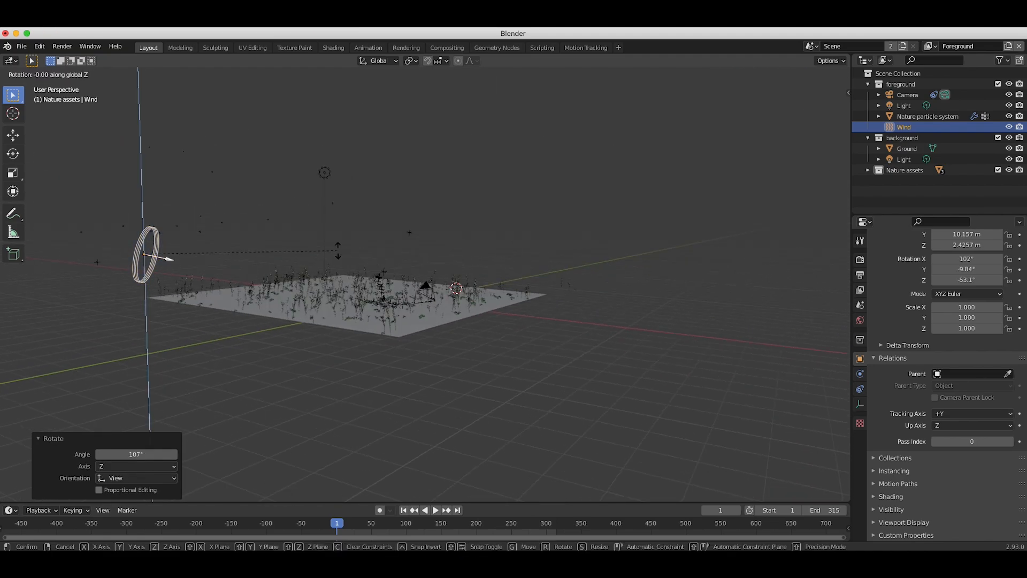
{"action": "left_click", "coordinate": [213, 257]}
{"action": "mouse_move", "coordinate": [213, 257]}
{"action": "middle_mouse_down"}
{"action": "mouse_move", "coordinate": [213, 305]}
{"action": "mouse_move", "coordinate": [213, 256]}
{"action": "middle_mouse_up"}
Step: Scale the wind field up to about 1.9 and shift it about 3.5 m along X
{"action": "middle_click_drag", "start_coordinate": [213, 256], "coordinate": [300, 227], "text": "shift"}
{"action": "key", "text": "s"}
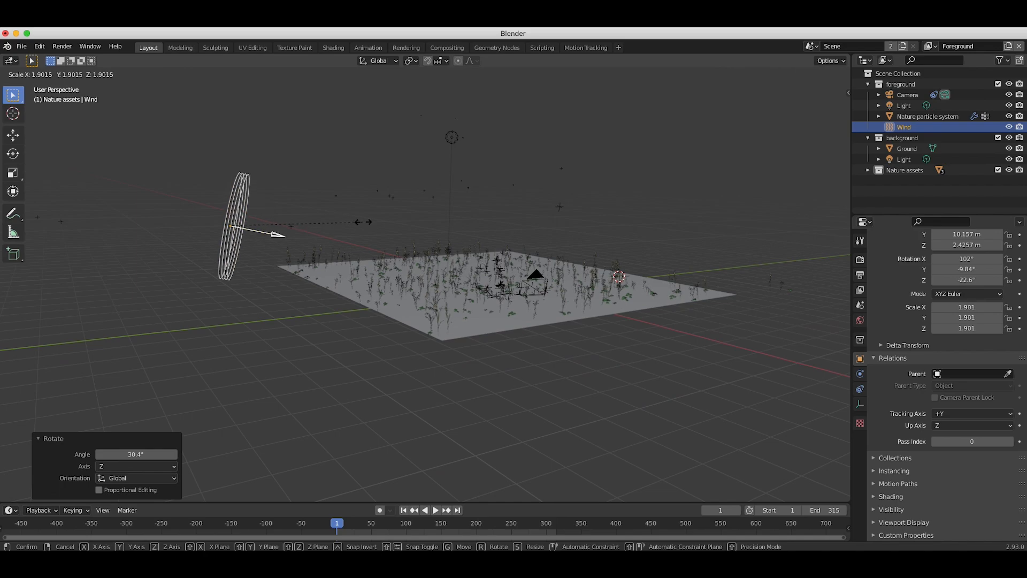
{"action": "left_click", "coordinate": [363, 228]}
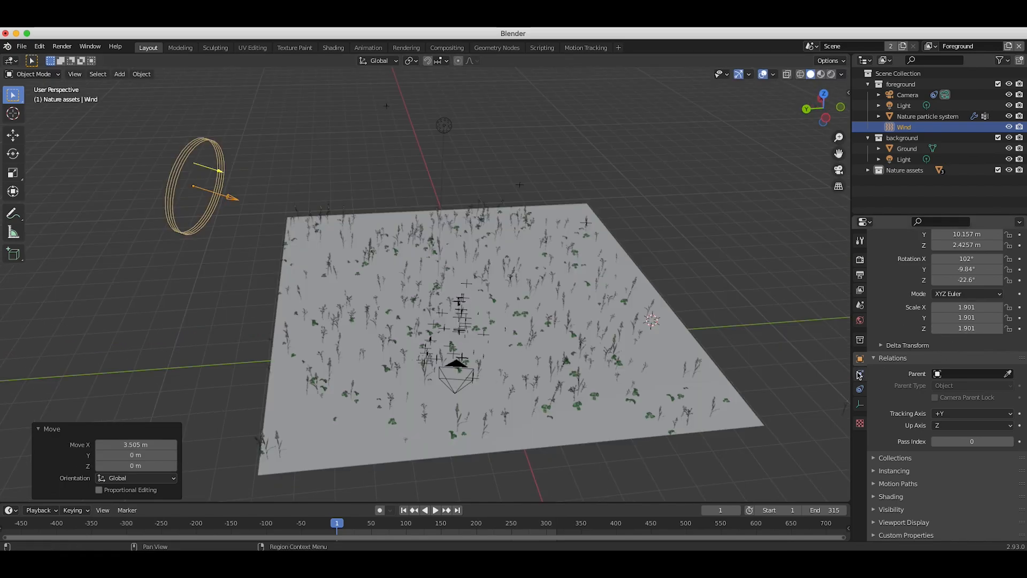
Step: Set the wind force field's strength to 2 in its physics settings
{"action": "left_click", "coordinate": [860, 374]}
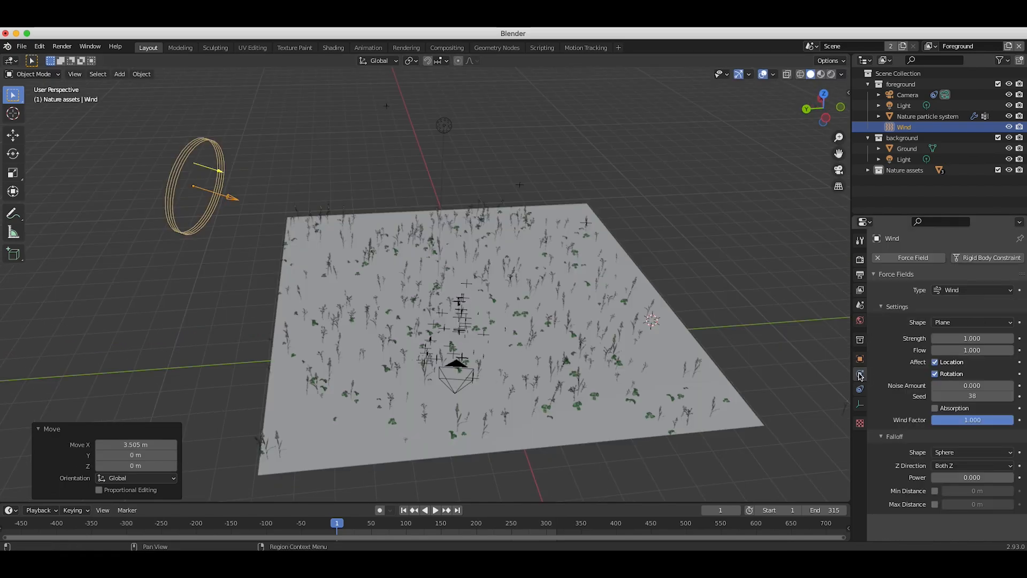
{"action": "left_click", "coordinate": [966, 339]}
{"action": "type", "text": "1.5"}
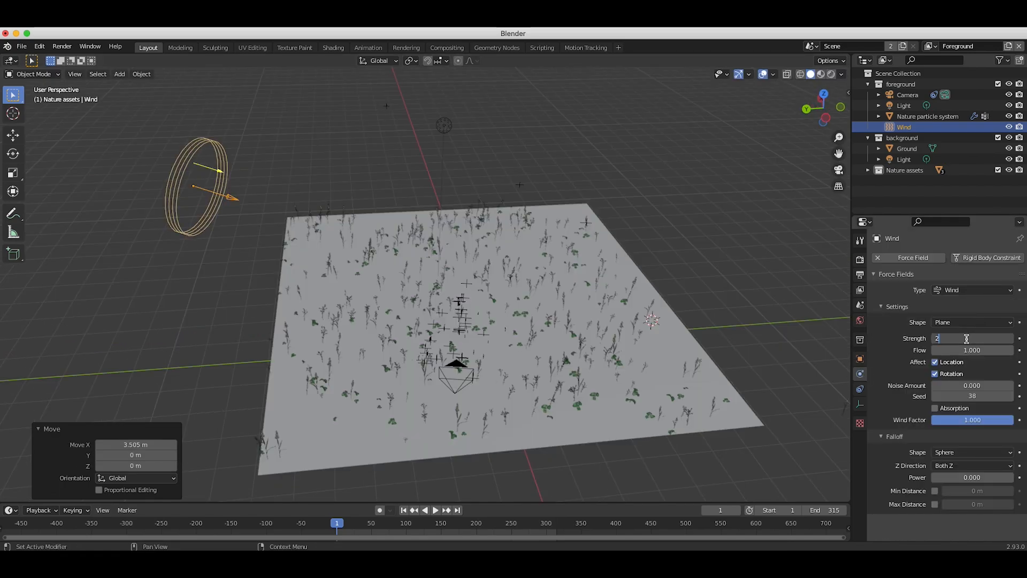
{"action": "key", "text": "Return"}
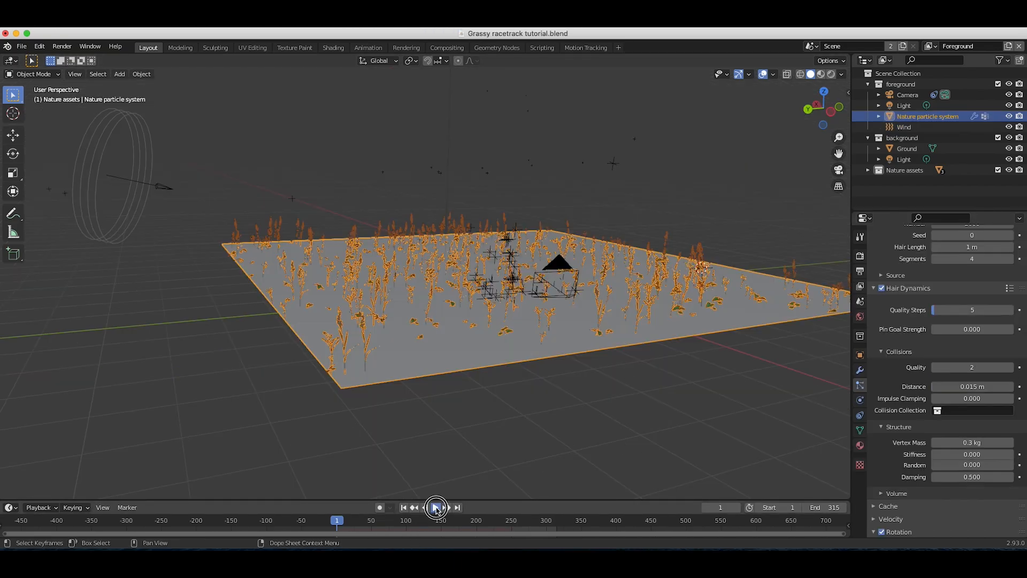
Step: Play the animation to check how the wind affects the plants, and pause at frame 56
{"action": "left_click", "coordinate": [436, 507]}
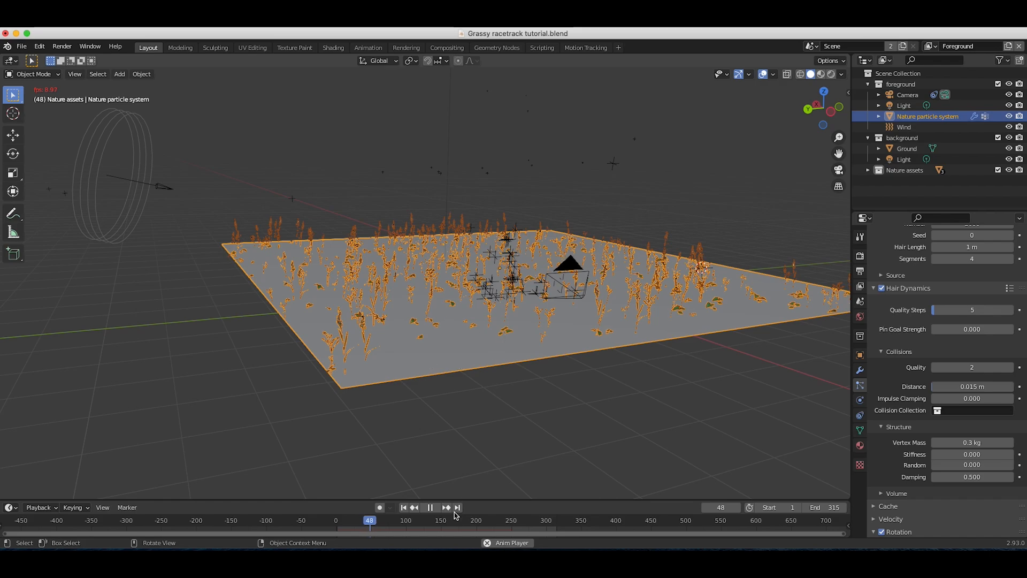
{"action": "left_click", "coordinate": [430, 507]}
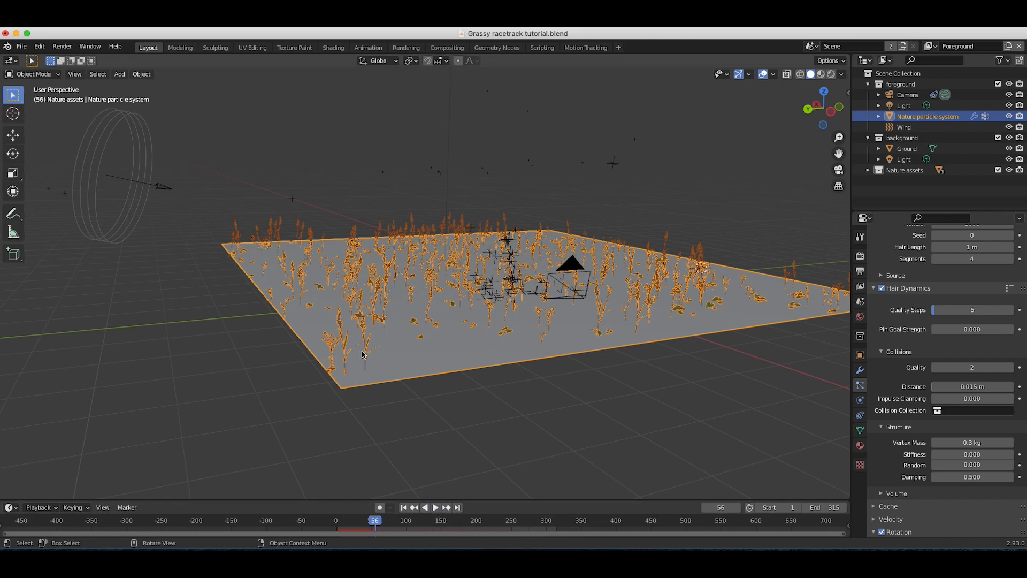
Step: Set the nature particle system's viewport display amount to 100%
{"action": "scroll", "coordinate": [917, 442], "scroll_direction": "down", "scroll_amount": 8}
{"action": "scroll", "coordinate": [917, 442], "scroll_direction": "up", "scroll_amount": 8}
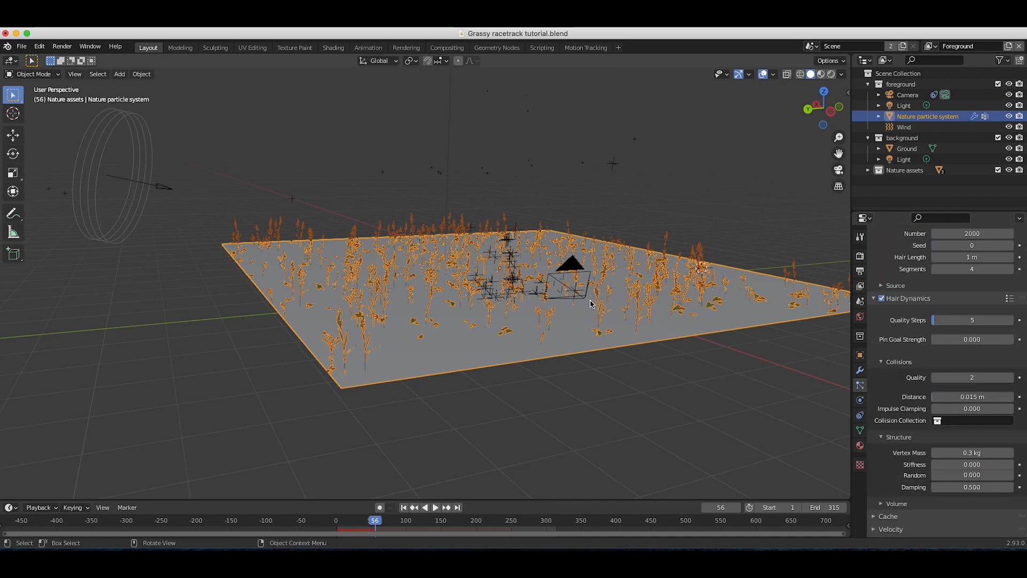
{"action": "scroll", "coordinate": [934, 328], "scroll_direction": "down", "scroll_amount": 15}
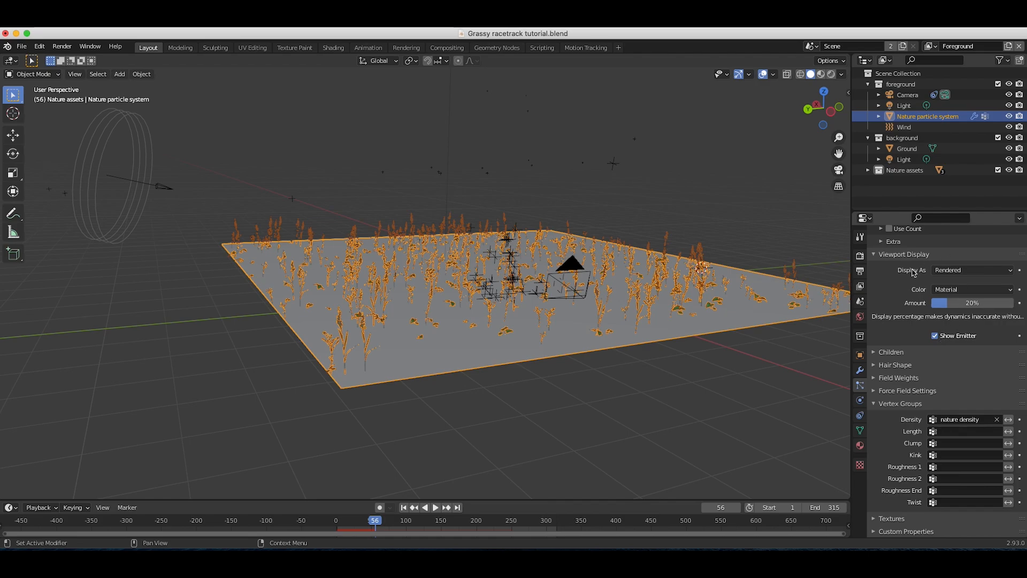
{"action": "scroll", "coordinate": [921, 350], "scroll_direction": "up", "scroll_amount": 3}
{"action": "left_click_drag", "start_coordinate": [852, 332], "coordinate": [739, 332]}
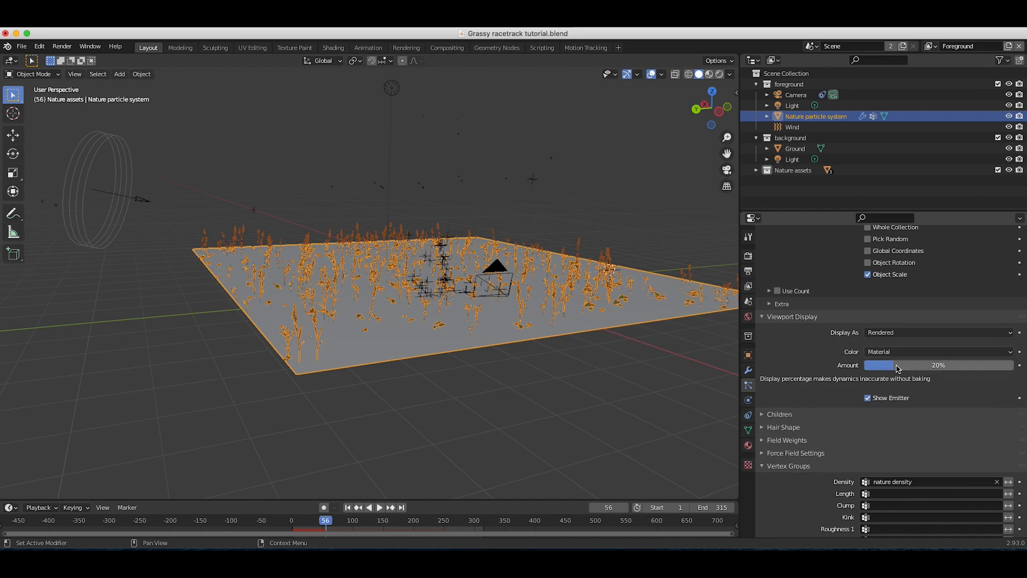
{"action": "left_click_drag", "start_coordinate": [892, 367], "coordinate": [1016, 368]}
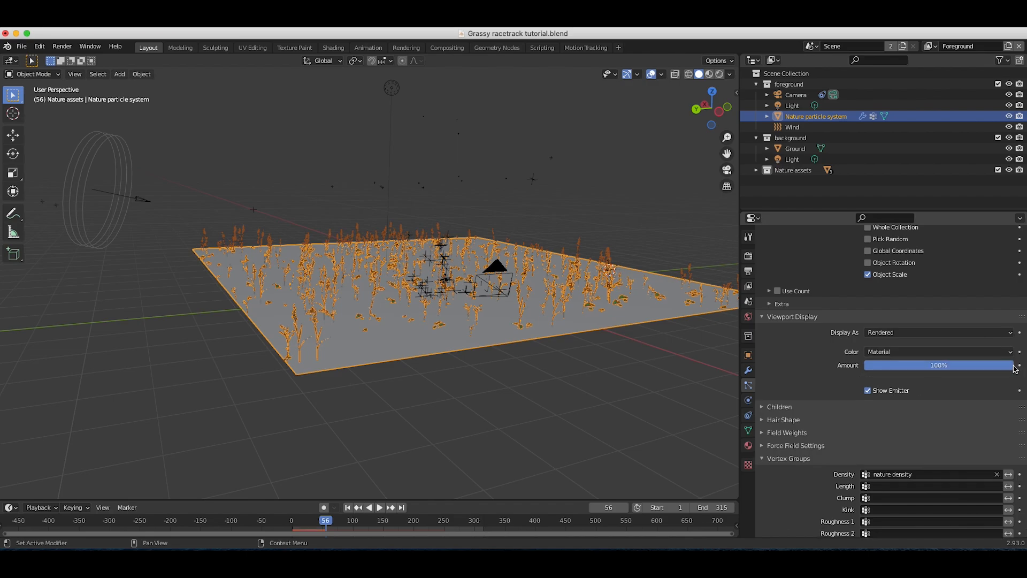
{"action": "left_click_drag", "start_coordinate": [739, 327], "coordinate": [808, 327]}
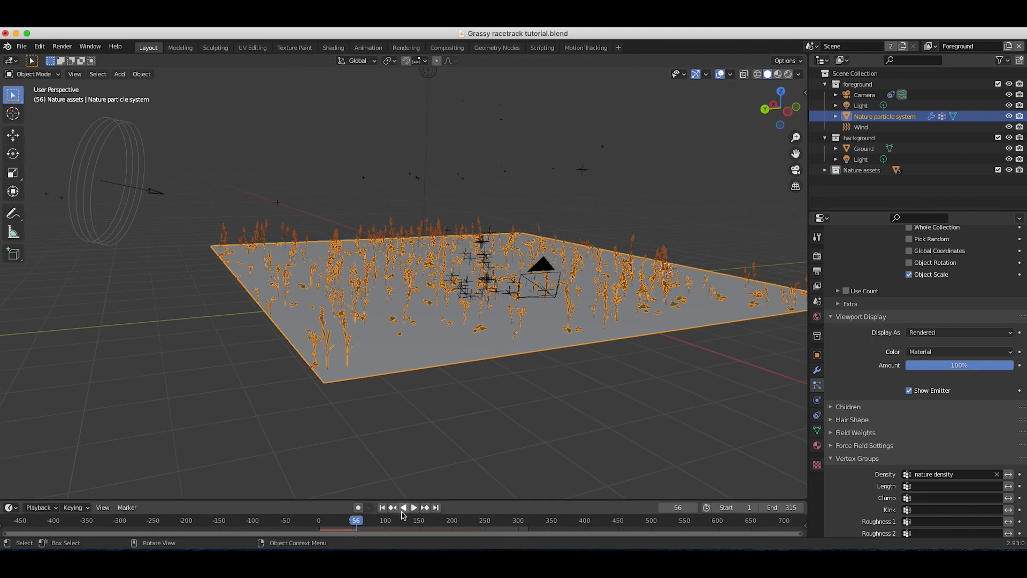
Step: Play the animation from the first frame to check the plants' motion, then stop and reselect the plant emitter plane
{"action": "left_click", "coordinate": [382, 507]}
{"action": "left_click", "coordinate": [415, 508]}
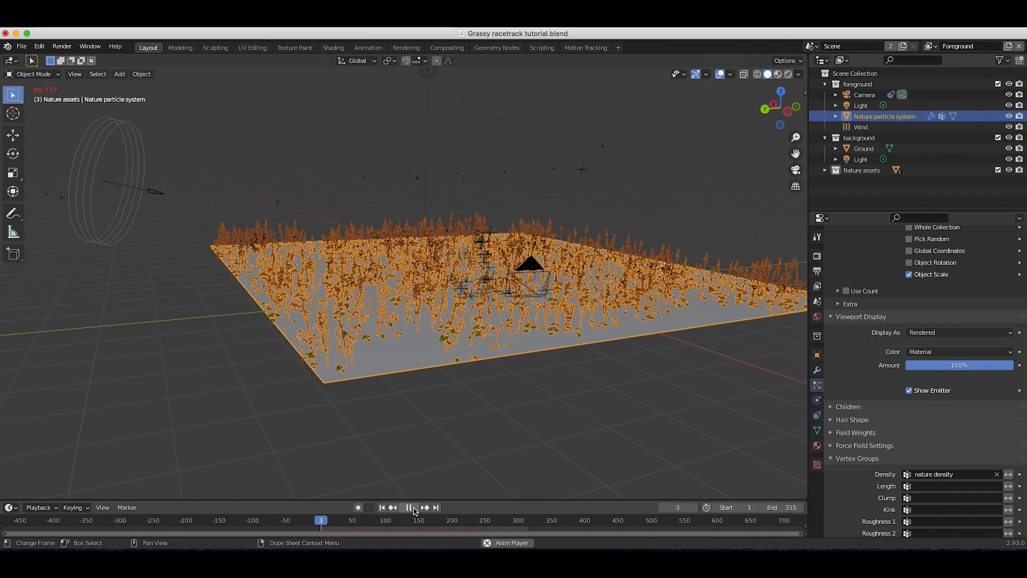
{"action": "left_click", "coordinate": [487, 397]}
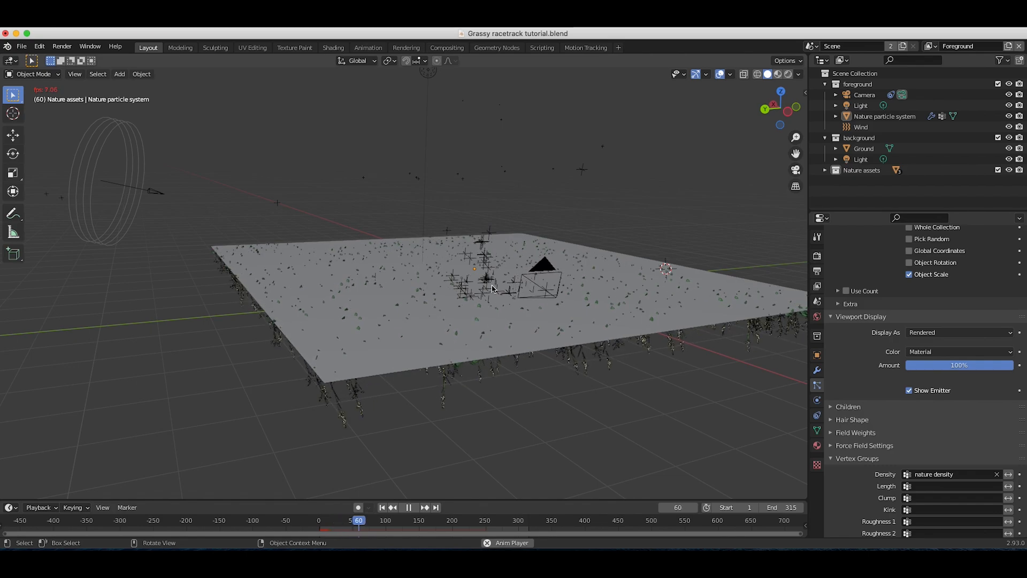
{"action": "left_click", "coordinate": [382, 507]}
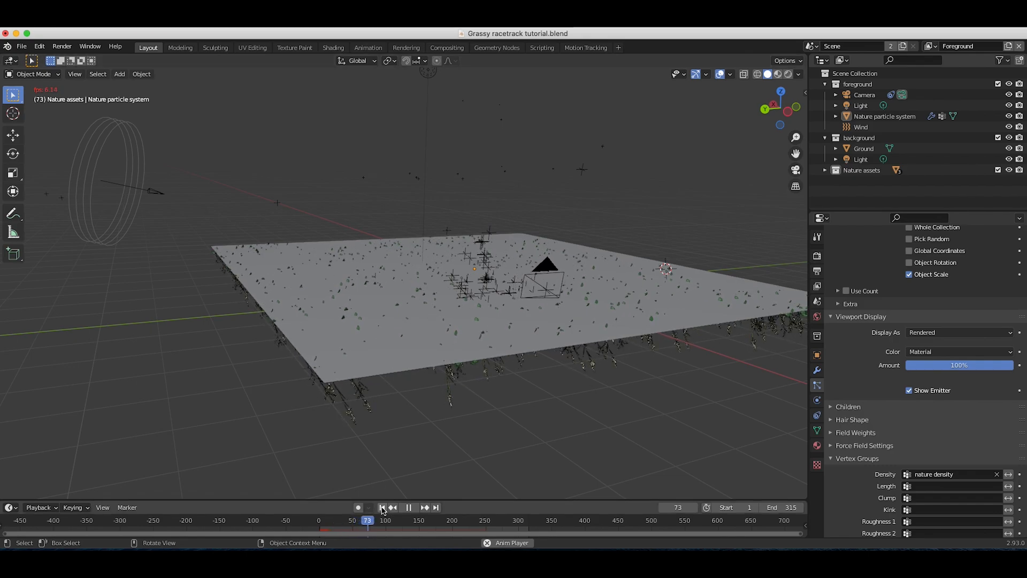
{"action": "key", "text": "space"}
{"action": "left_click", "coordinate": [491, 337]}
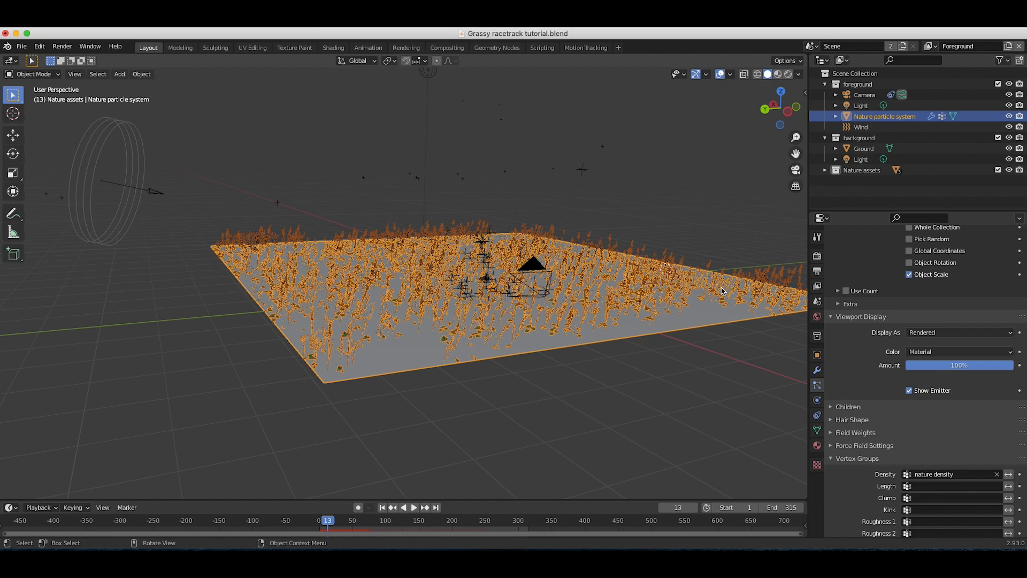
Step: Reduce the particle system's emission number to 600 and return to the start of the animation
{"action": "scroll", "coordinate": [920, 375], "scroll_direction": "up", "scroll_amount": 15}
{"action": "left_click", "coordinate": [959, 359]}
{"action": "type", "text": "2000"}
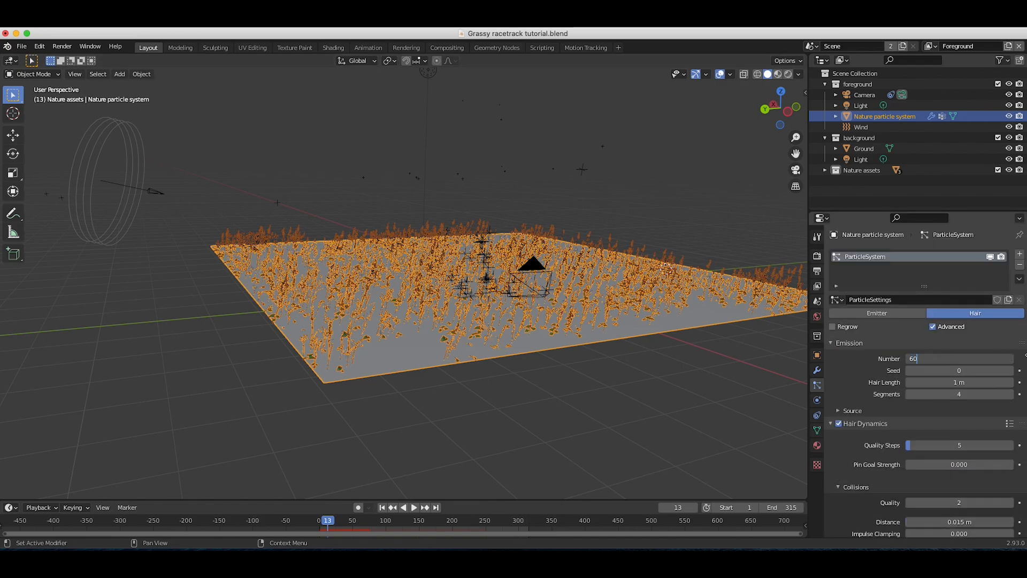
{"action": "type", "text": "0"}
{"action": "key", "text": "Return"}
{"action": "left_click", "coordinate": [382, 507]}
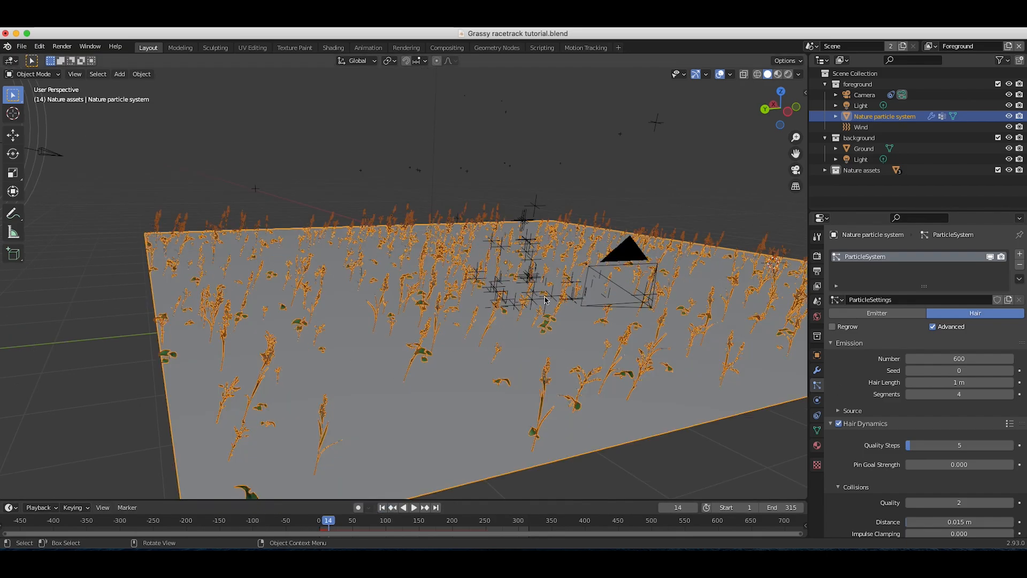
Step: Set the hair dynamics structure stiffness to 0.5 and play the animation to check how the plants bend
{"action": "scroll", "coordinate": [971, 474], "scroll_direction": "down", "scroll_amount": 8}
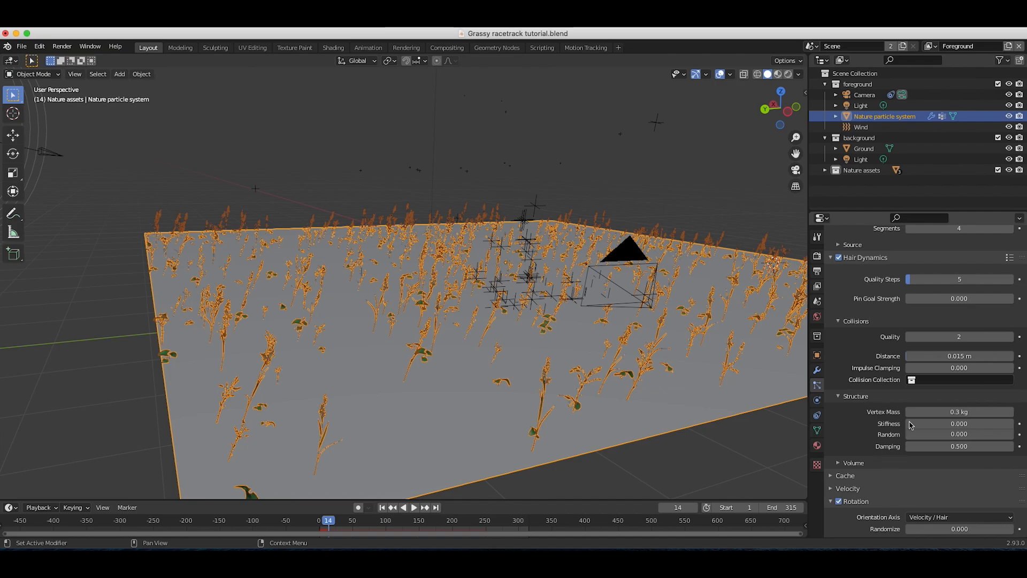
{"action": "scroll", "coordinate": [861, 436], "scroll_direction": "down", "scroll_amount": 1}
{"action": "left_click", "coordinate": [956, 410]}
{"action": "type", "text": "0.0"}
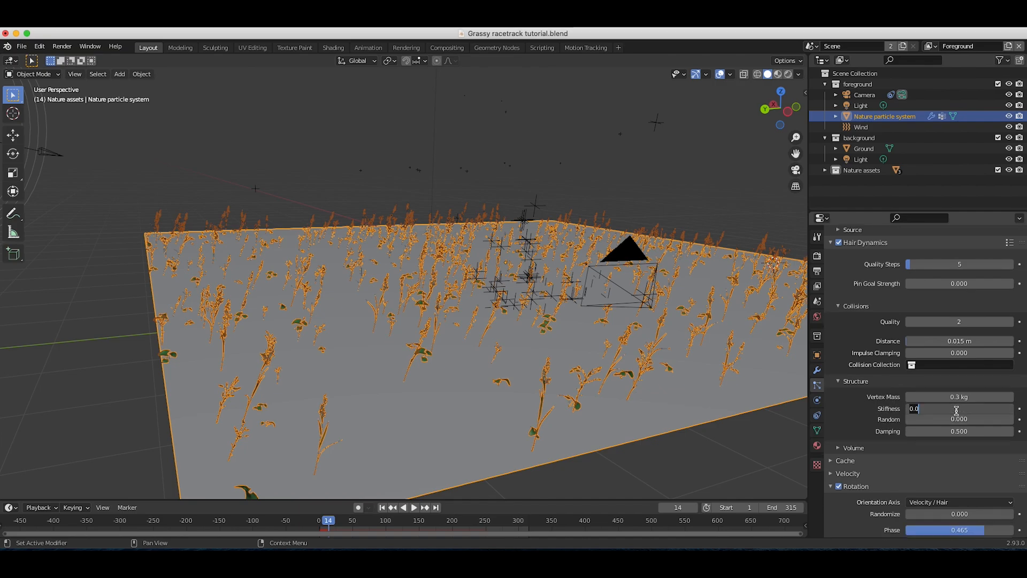
{"action": "type", "text": "0.5"}
{"action": "key", "text": "Return"}
{"action": "key", "text": "space"}
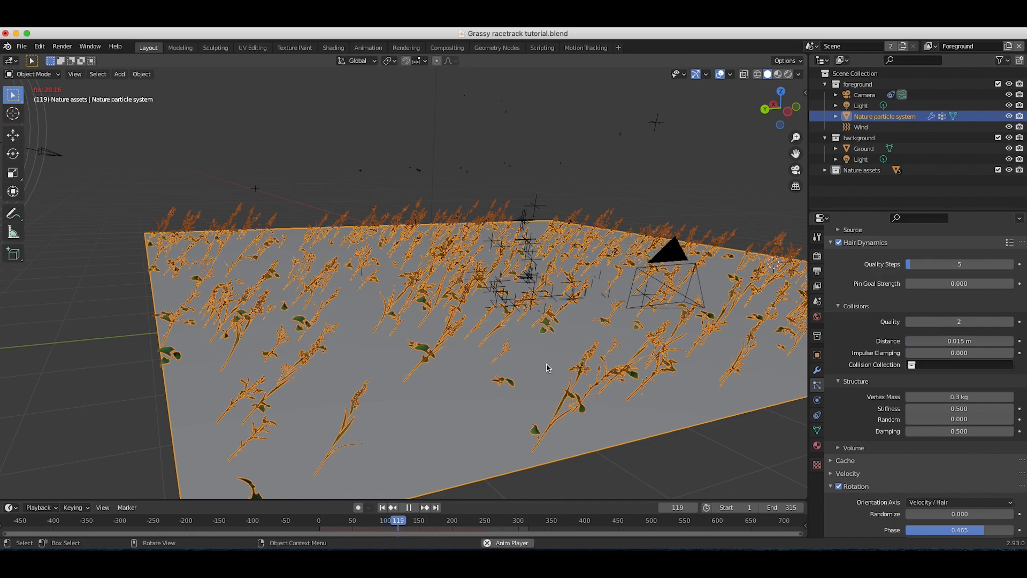
{"action": "key", "text": "space"}
Step: Raise the hair dynamics stiffness to 0.96 and replay the animation from the start
{"action": "left_click", "coordinate": [951, 408]}
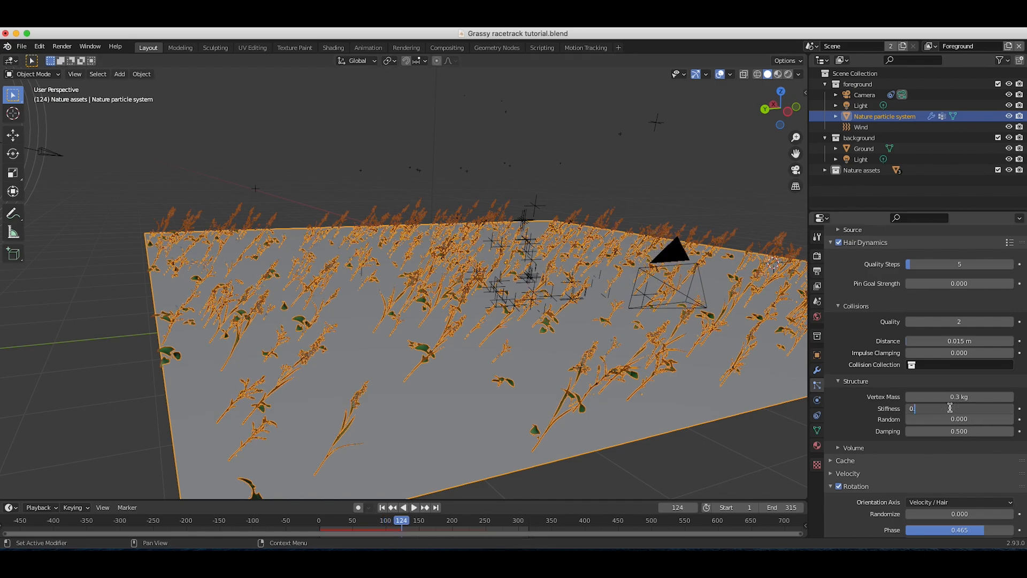
{"action": "type", "text": "0.96"}
{"action": "key", "text": "Return"}
{"action": "key", "text": "shift+Left"}
{"action": "key", "text": "space"}
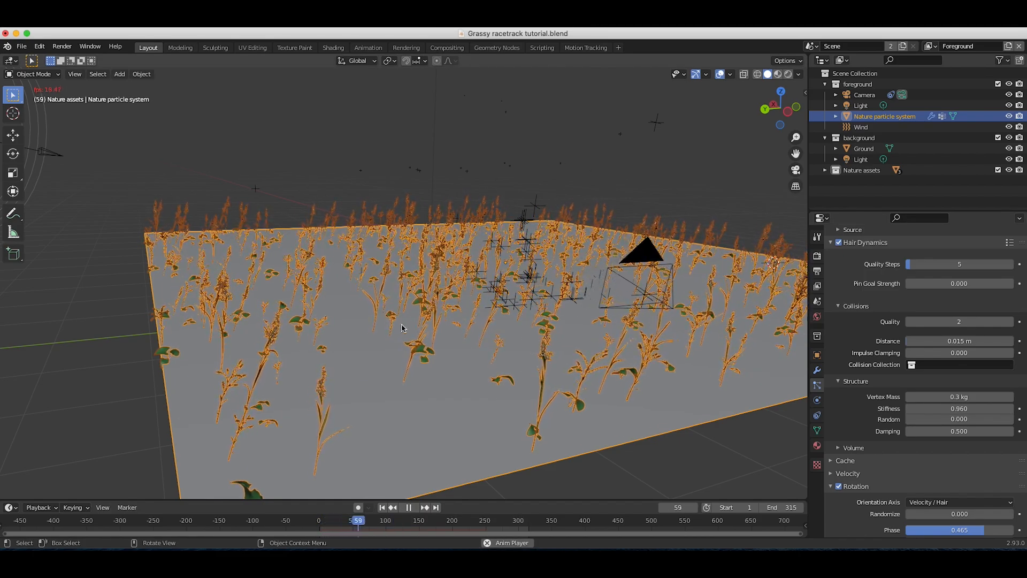
{"action": "key", "text": "space"}
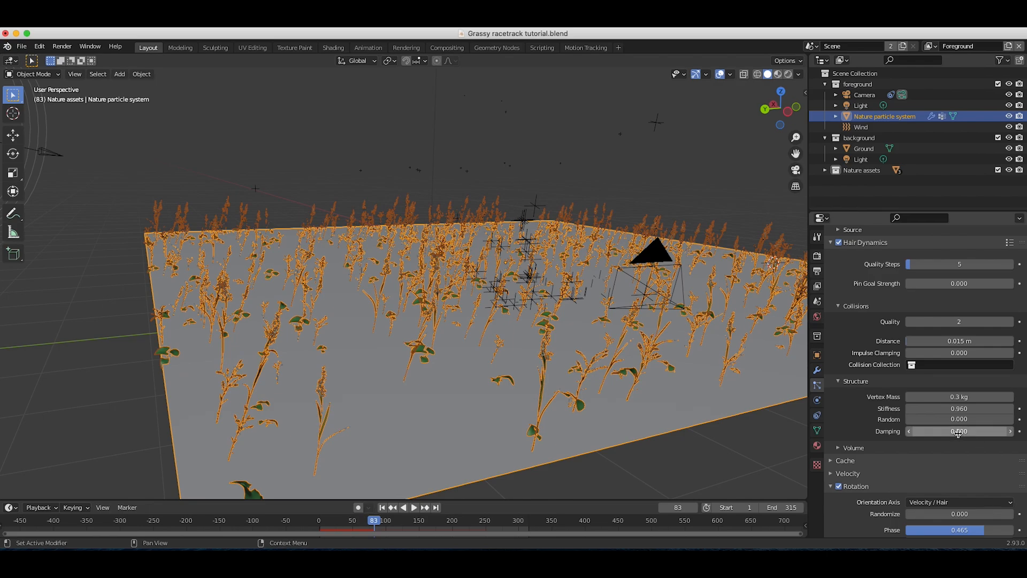
Step: Set the hair dynamics damping to 0.8 and random to 0.3, then replay the animation from the start
{"action": "left_click", "coordinate": [959, 431]}
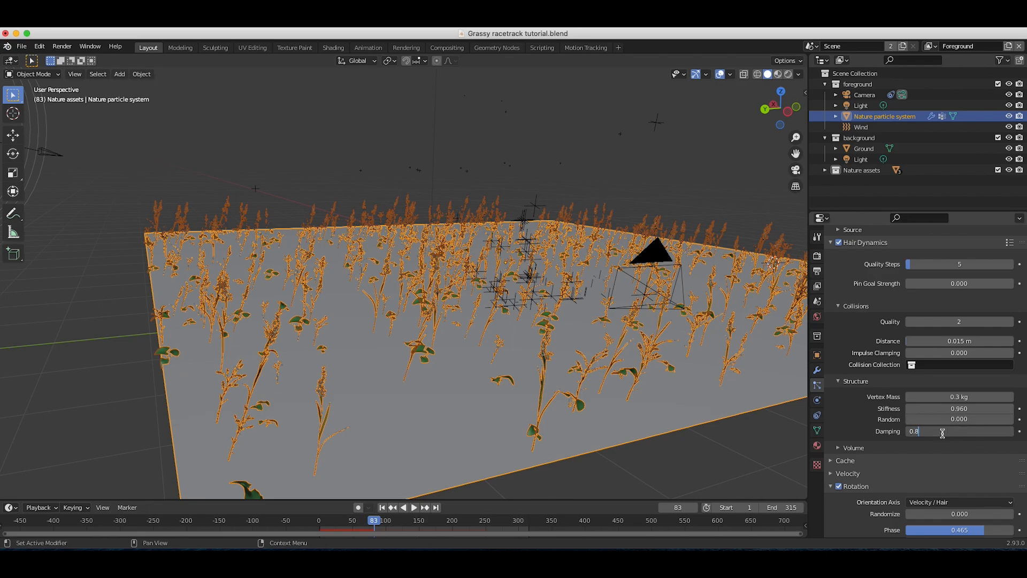
{"action": "left_click", "coordinate": [953, 420]}
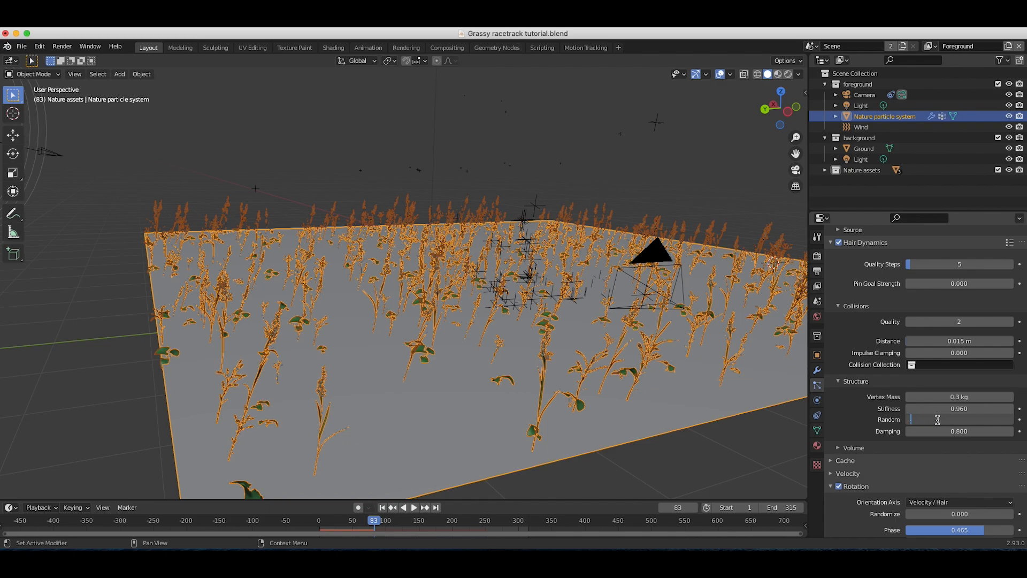
{"action": "key", "text": "Return"}
{"action": "key", "text": "shift+Left"}
{"action": "key", "text": "space"}
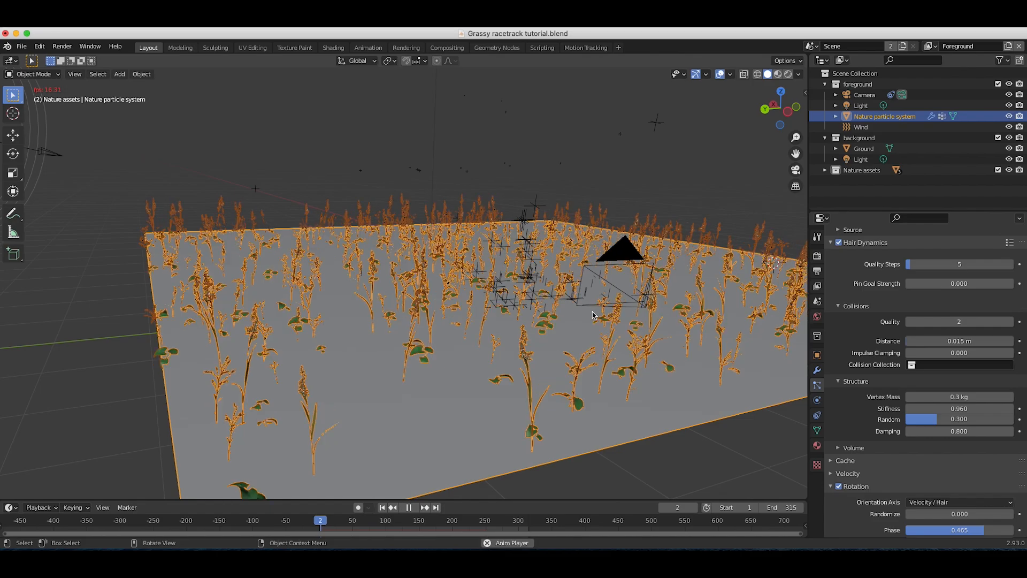
{"action": "left_click", "coordinate": [503, 163]}
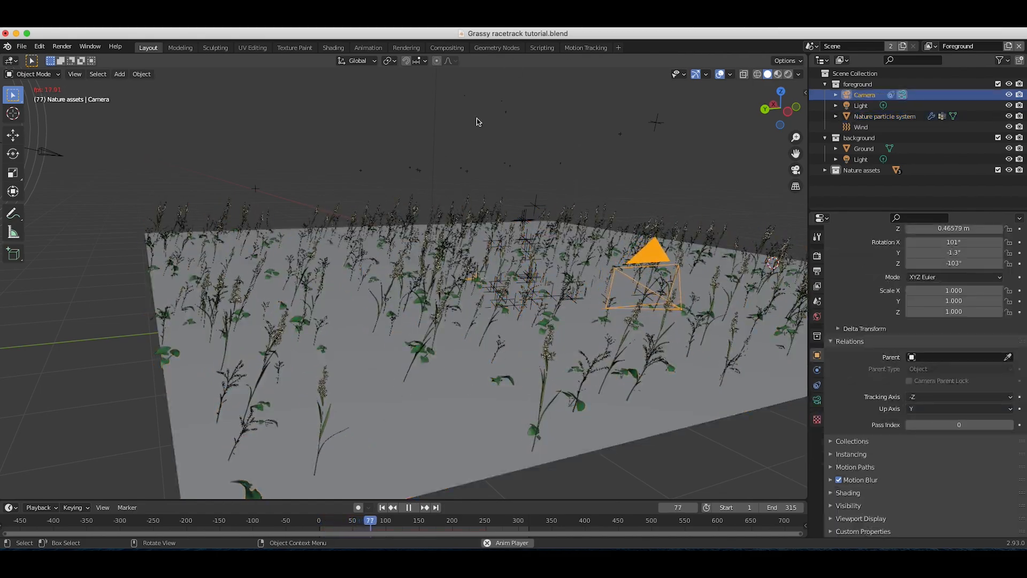
{"action": "key", "text": "space"}
Step: Select the wind force field and examine its position and direction relative to the plants
{"action": "scroll", "coordinate": [389, 261], "scroll_direction": "right", "scroll_amount": 10}
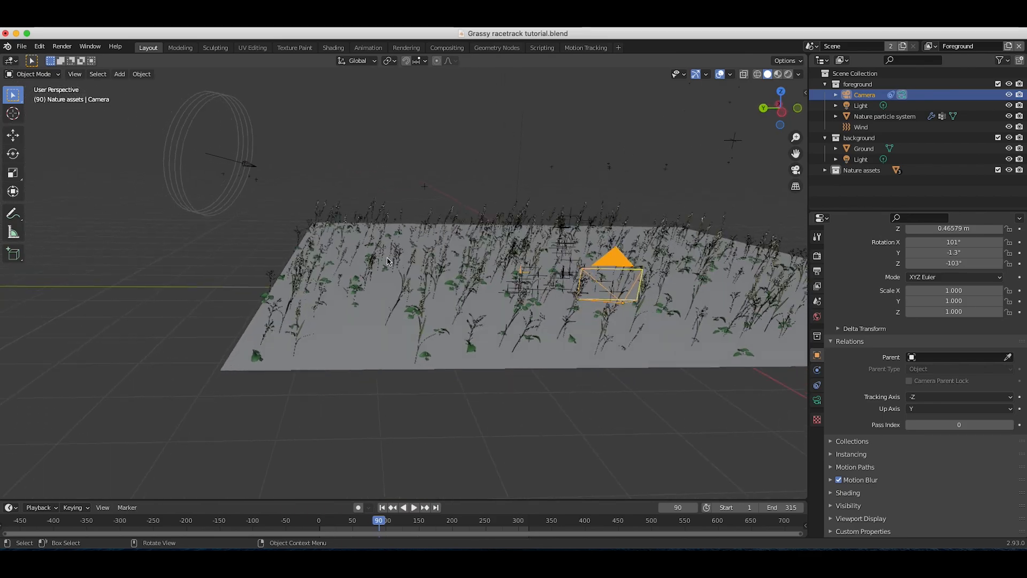
{"action": "scroll", "coordinate": [389, 261], "scroll_direction": "right", "scroll_amount": 10}
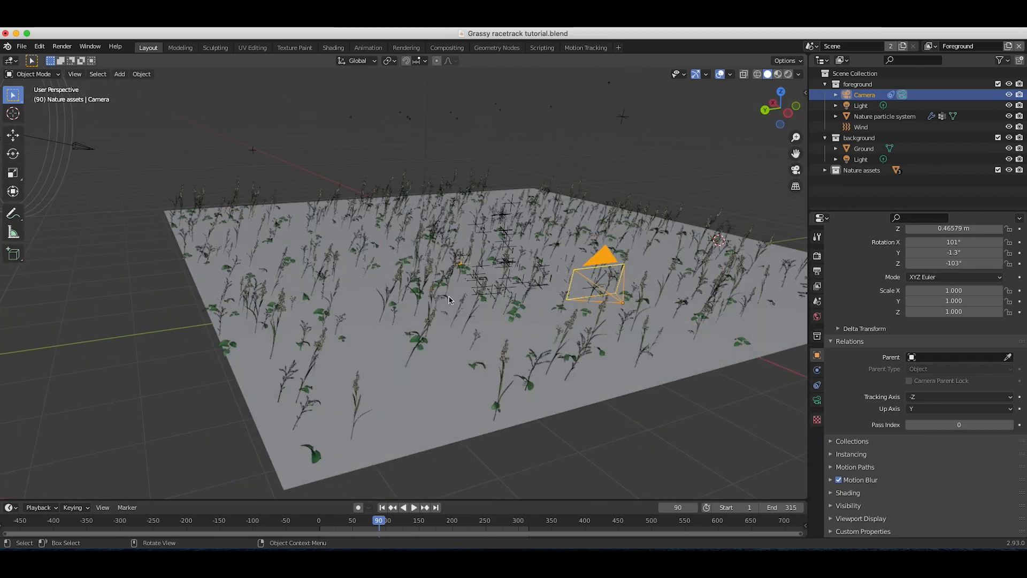
{"action": "scroll", "coordinate": [449, 300], "scroll_direction": "down", "scroll_amount": 5}
{"action": "left_click", "coordinate": [156, 182]}
{"action": "scroll", "coordinate": [199, 237], "scroll_direction": "up", "scroll_amount": 2, "text": "shift"}
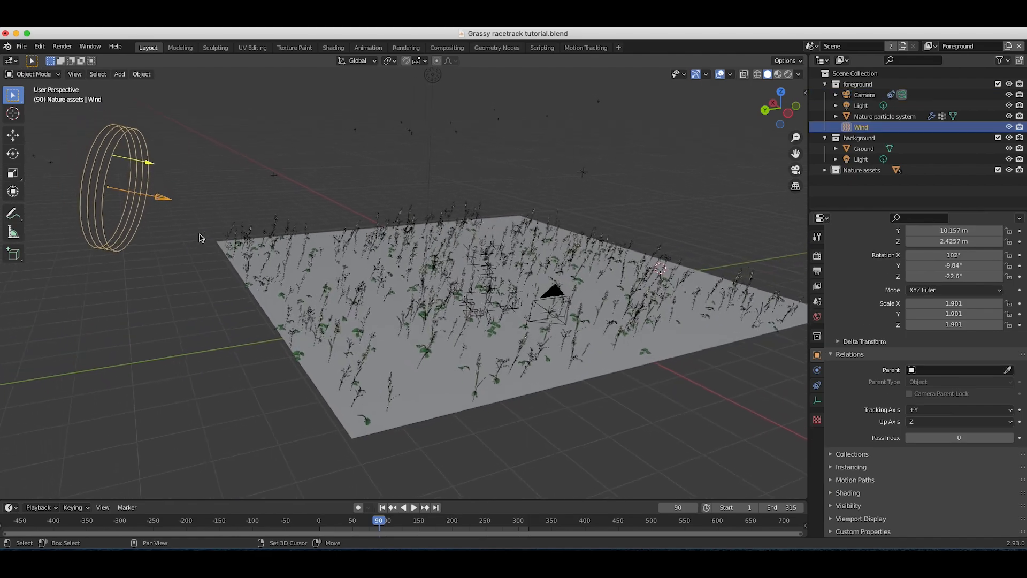
{"action": "scroll", "coordinate": [199, 237], "scroll_direction": "up", "scroll_amount": 2, "text": "shift"}
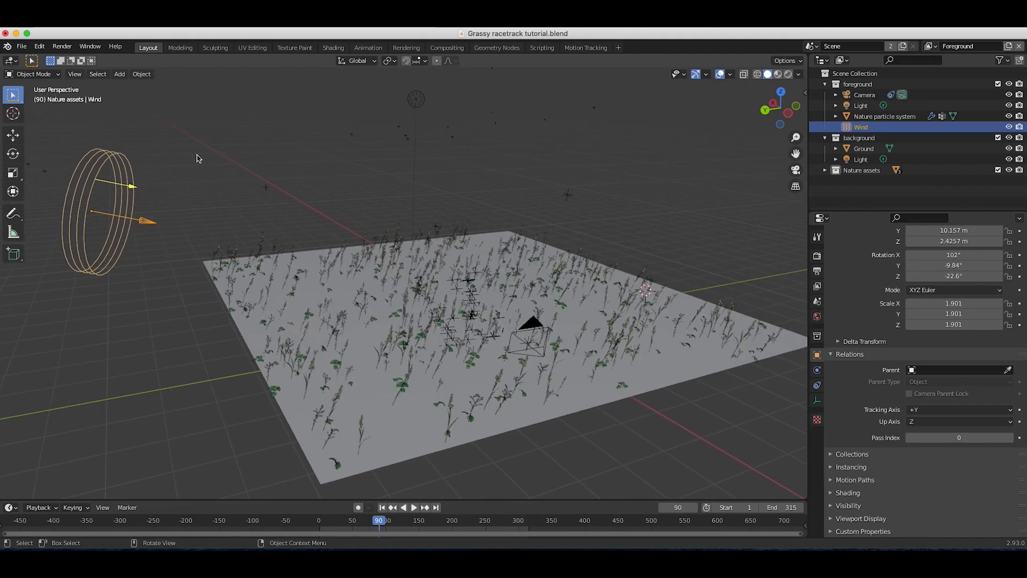
{"action": "scroll", "coordinate": [460, 274], "scroll_direction": "down", "scroll_amount": 3}
{"action": "scroll", "coordinate": [460, 274], "scroll_direction": "up", "scroll_amount": 3}
{"action": "scroll", "coordinate": [460, 274], "scroll_direction": "down", "scroll_amount": 2, "text": "shift"}
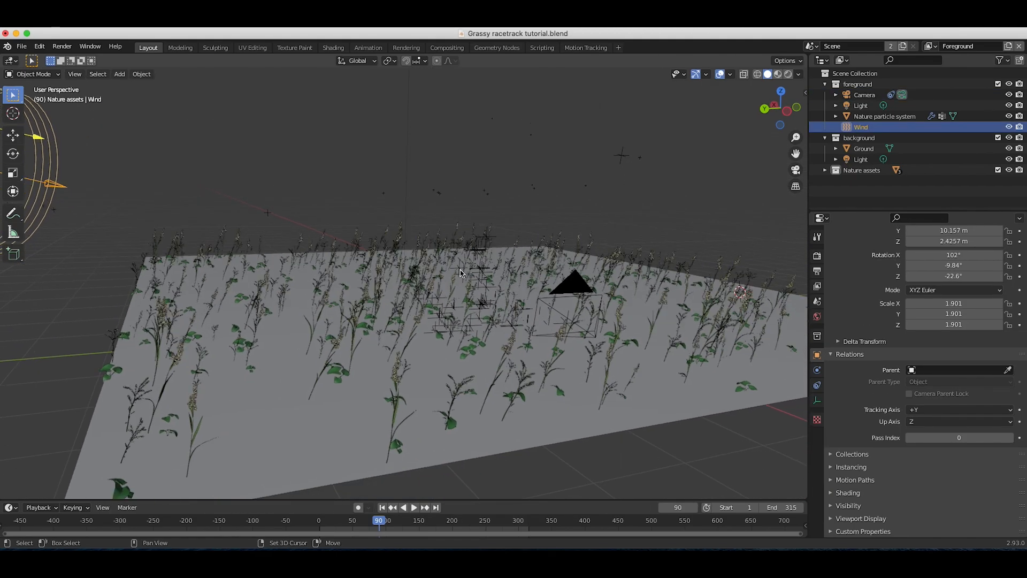
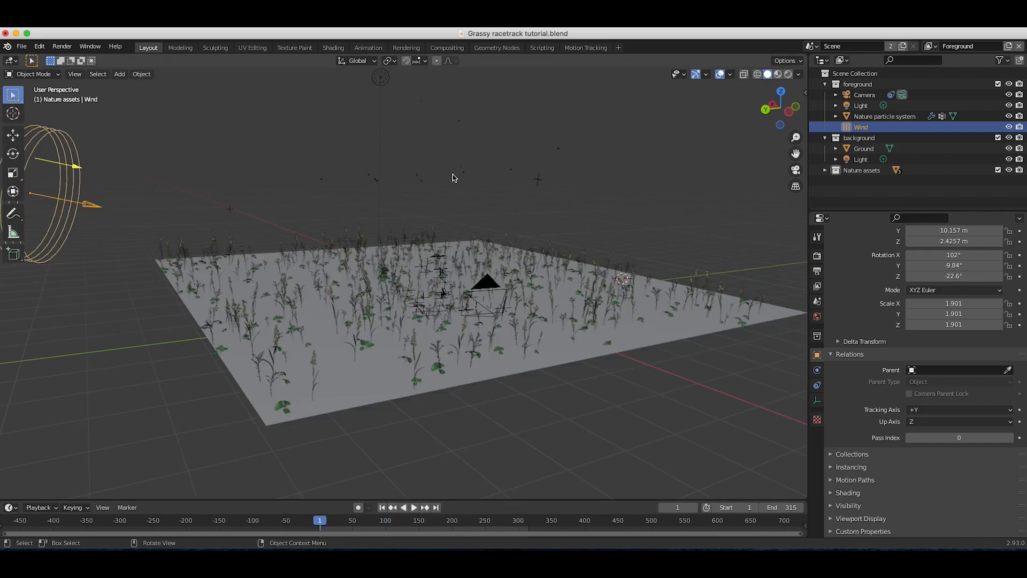
{"action": "middle_click_drag", "start_coordinate": [454, 176], "coordinate": [350, 259]}
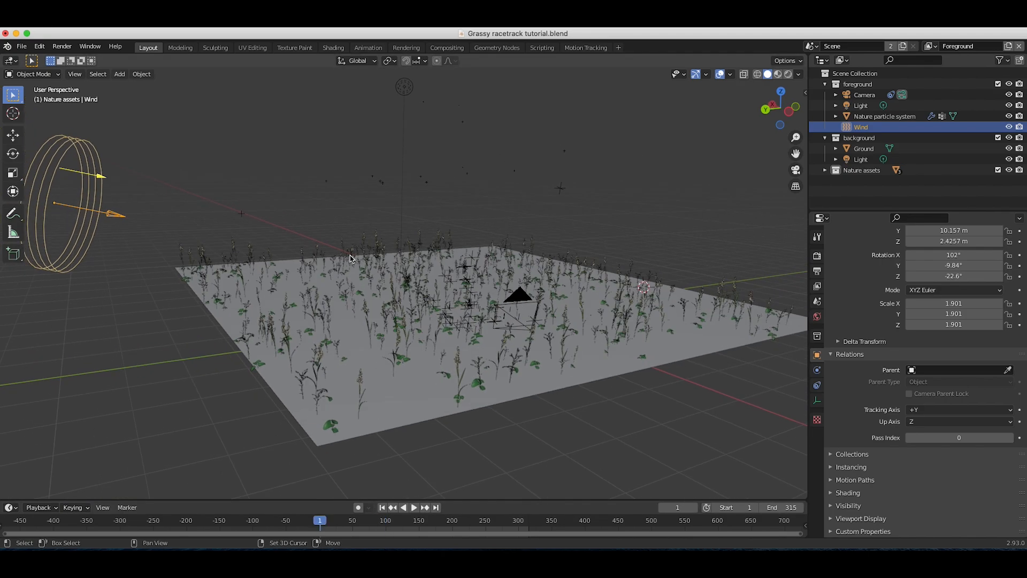
{"action": "middle_click_drag", "start_coordinate": [52, 167], "coordinate": [115, 190], "text": "shift"}
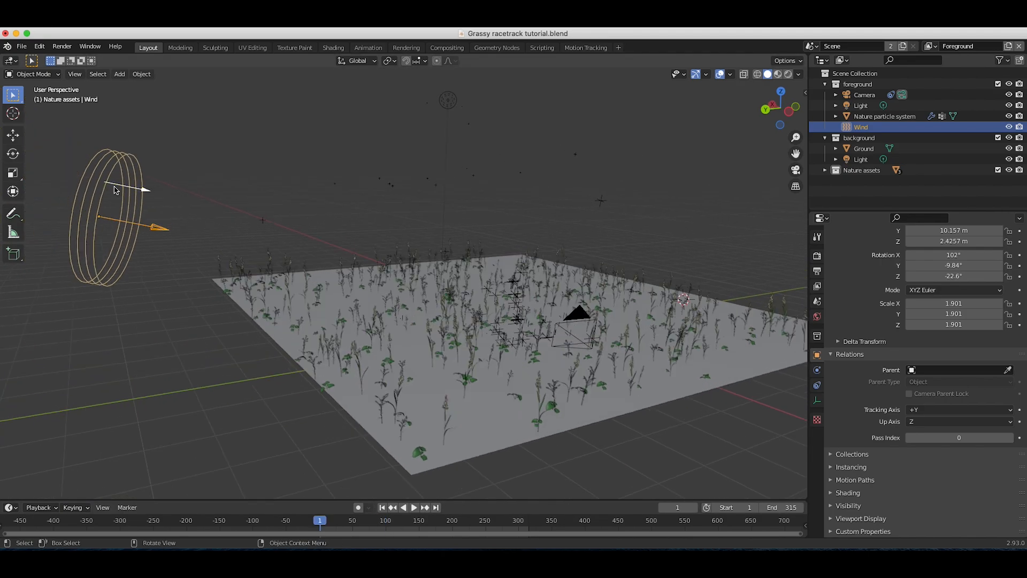
Step: In the Graph Editor, keyframe the wind force field's strength at frame 1 and add a Noise F-curve modifier
{"action": "left_click", "coordinate": [9, 74]}
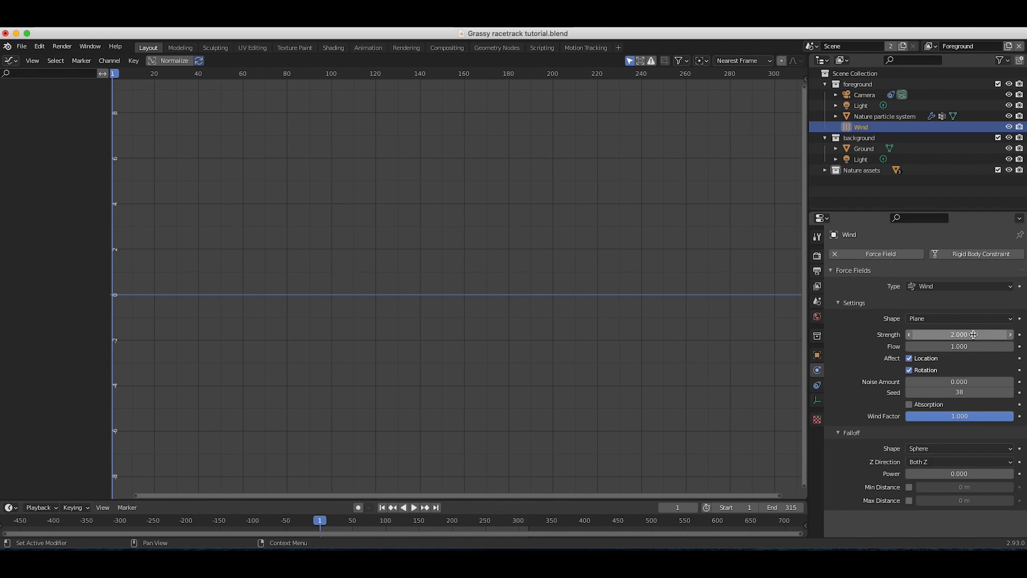
{"action": "key", "text": "i"}
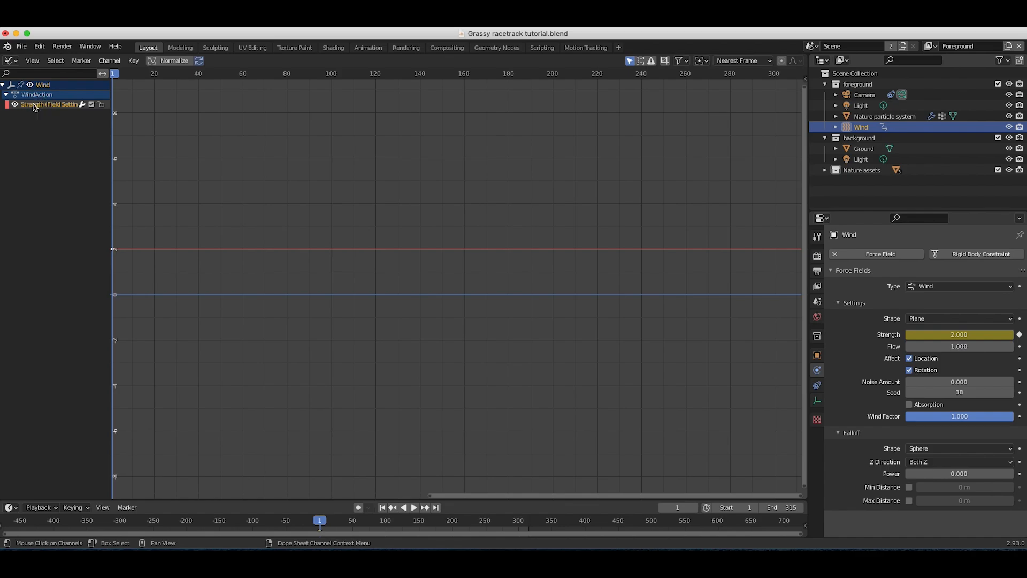
{"action": "left_click", "coordinate": [134, 61]}
{"action": "mouse_move", "coordinate": [187, 125]}
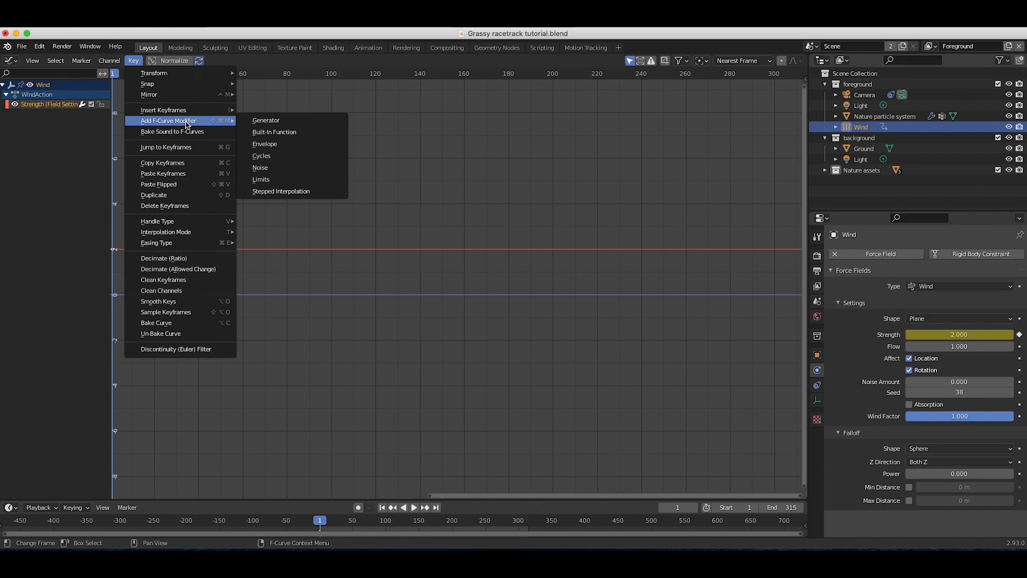
{"action": "left_click", "coordinate": [267, 168]}
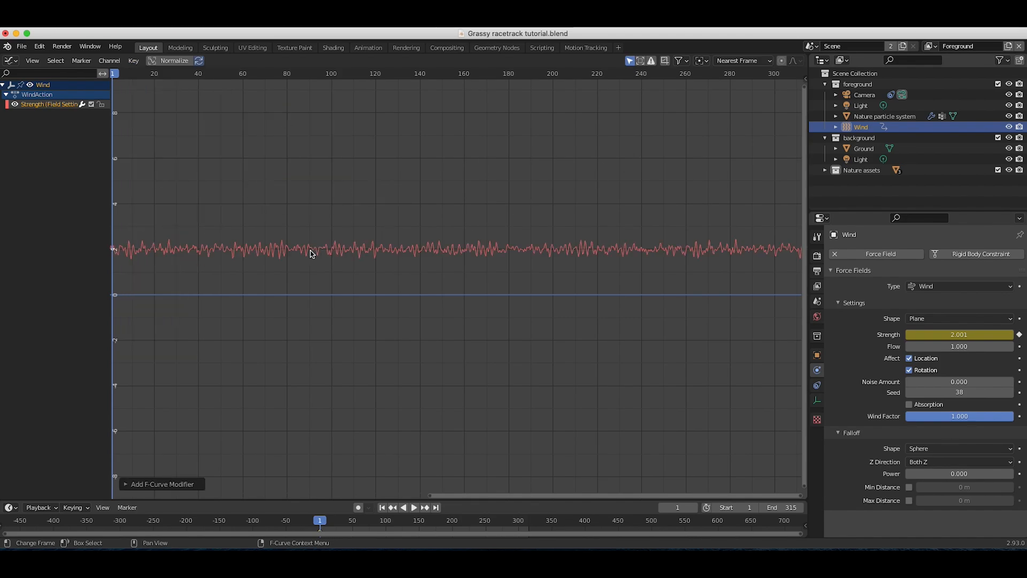
Step: Scrub through the frames to examine how the noise varies the wind strength, ending at frame 96
{"action": "key", "text": "Left"}
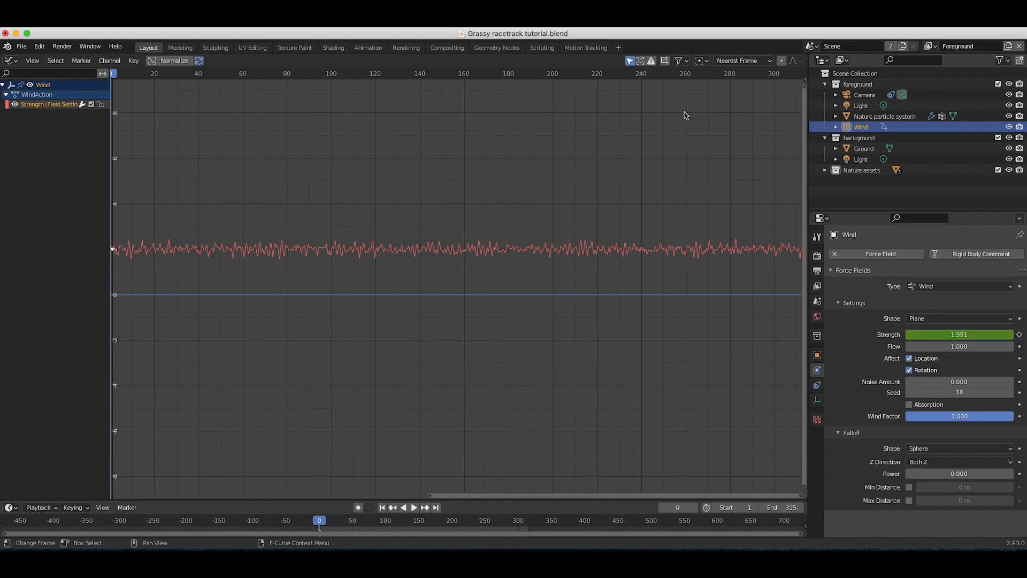
{"action": "left_click_drag", "start_coordinate": [119, 79], "coordinate": [459, 77]}
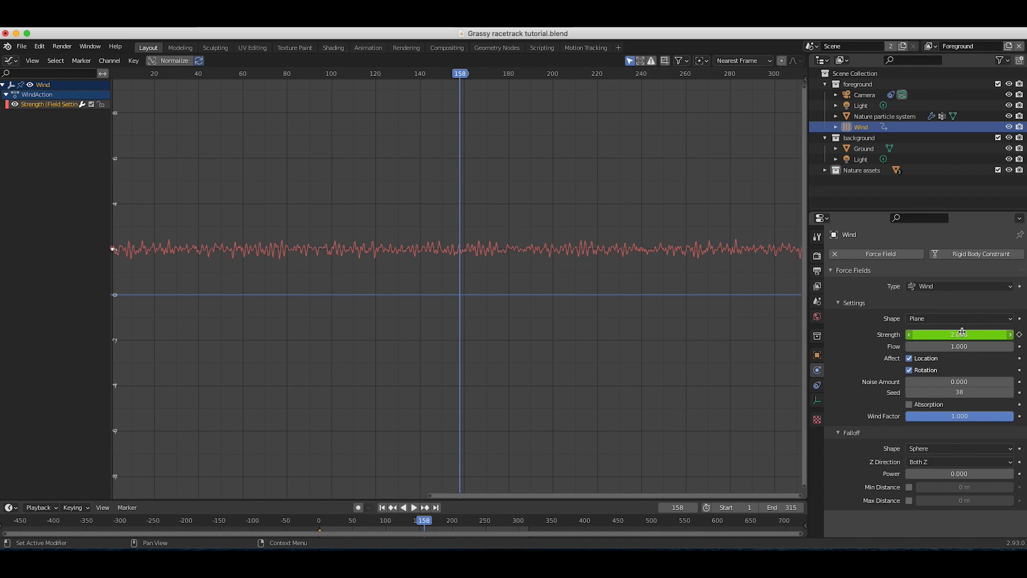
{"action": "left_click_drag", "start_coordinate": [263, 75], "coordinate": [322, 160]}
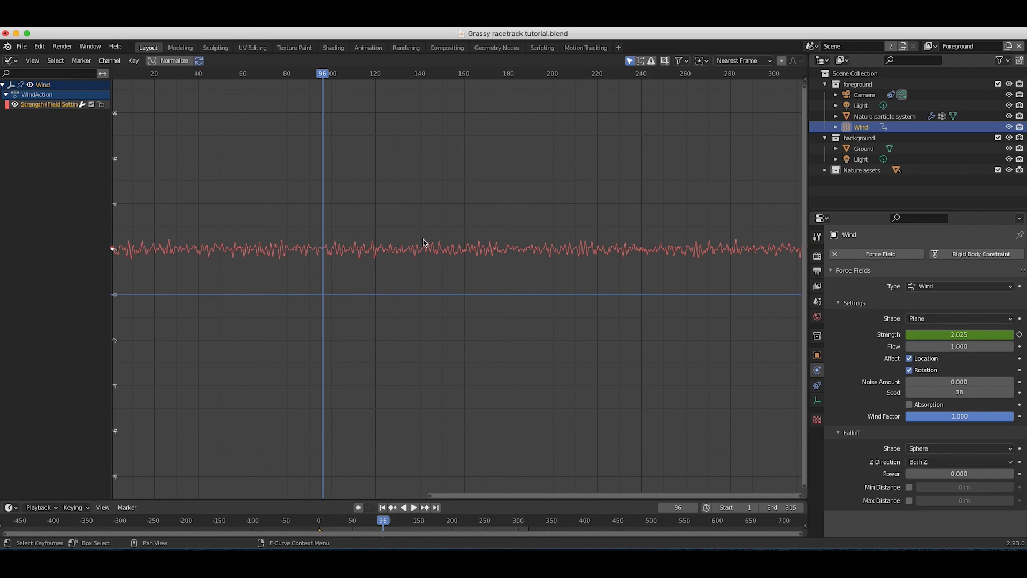
Step: Set the Noise modifier on the wind's strength curve to scale 10.6, strength 3 and offset 9.5
{"action": "left_click", "coordinate": [805, 78]}
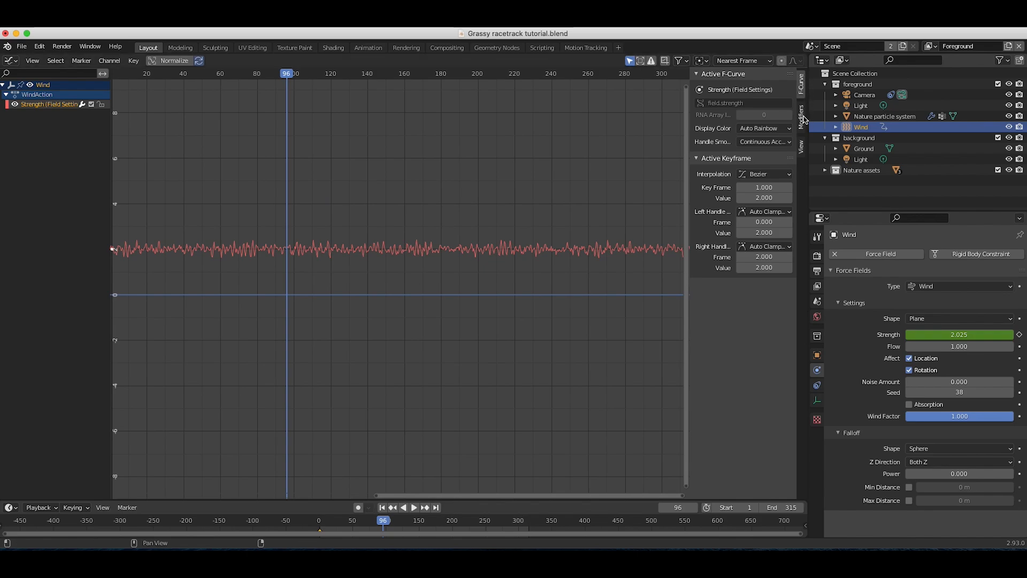
{"action": "left_click", "coordinate": [803, 119]}
{"action": "left_click_drag", "start_coordinate": [760, 124], "coordinate": [792, 124]}
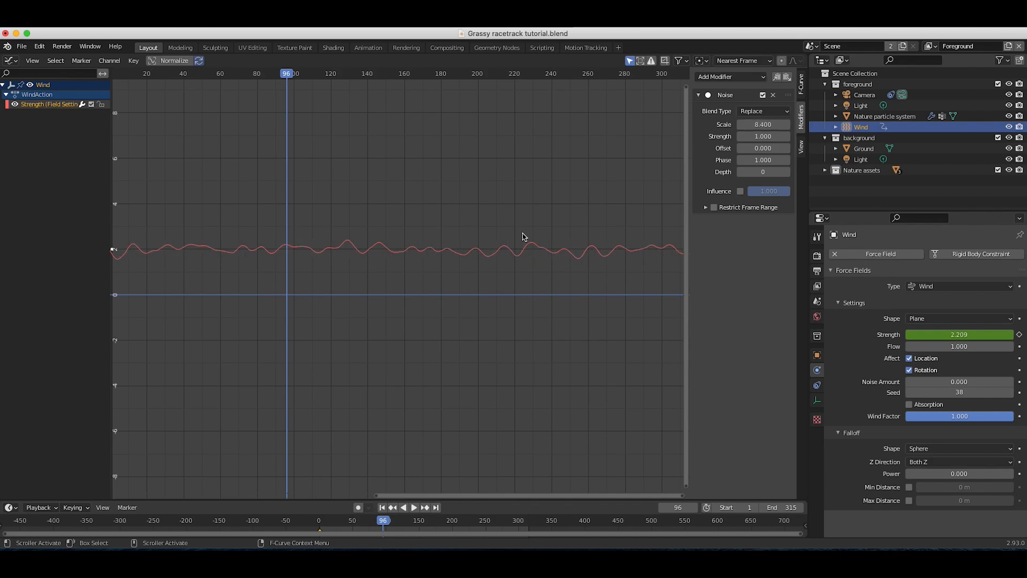
{"action": "left_click_drag", "start_coordinate": [161, 73], "coordinate": [155, 84]}
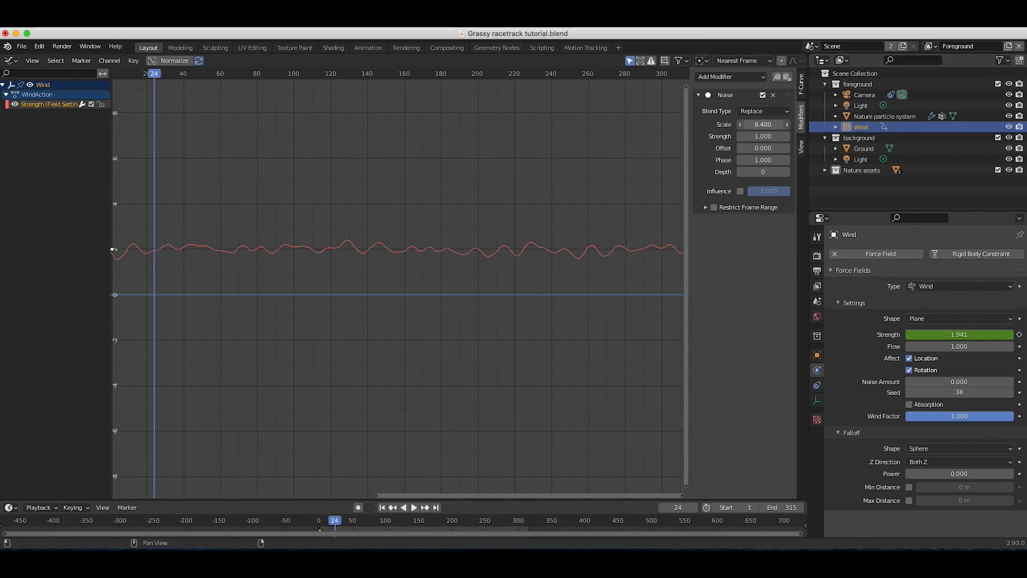
{"action": "mouse_move", "coordinate": [764, 124]}
{"action": "left_mouse_down"}
{"action": "mouse_move", "coordinate": [790, 124]}
{"action": "mouse_move", "coordinate": [754, 121]}
{"action": "left_mouse_up"}
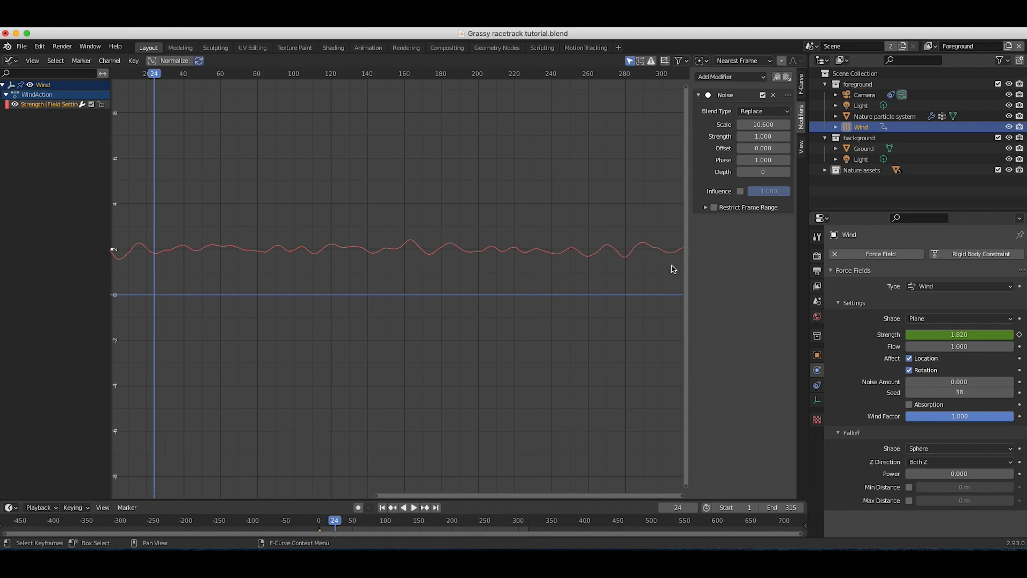
{"action": "mouse_move", "coordinate": [763, 136]}
{"action": "left_mouse_down"}
{"action": "mouse_move", "coordinate": [787, 136]}
{"action": "mouse_move", "coordinate": [763, 136]}
{"action": "mouse_move", "coordinate": [785, 148]}
{"action": "mouse_move", "coordinate": [750, 148]}
{"action": "mouse_move", "coordinate": [775, 148]}
{"action": "left_mouse_up"}
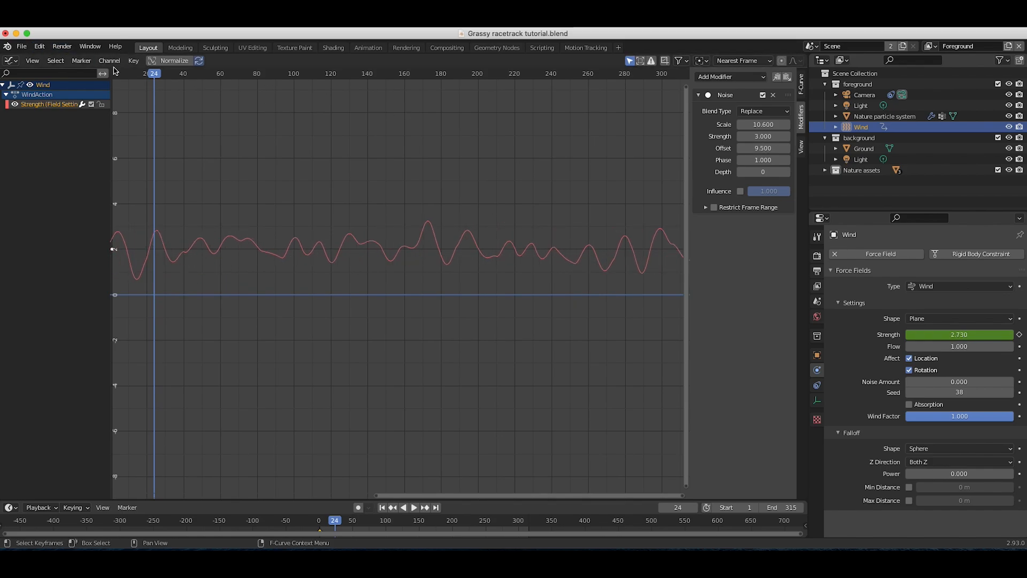
Step: Switch to the 3D Viewport and play the animation to examine how the plants sway in the wind
{"action": "left_click", "coordinate": [10, 60]}
{"action": "left_click", "coordinate": [27, 91]}
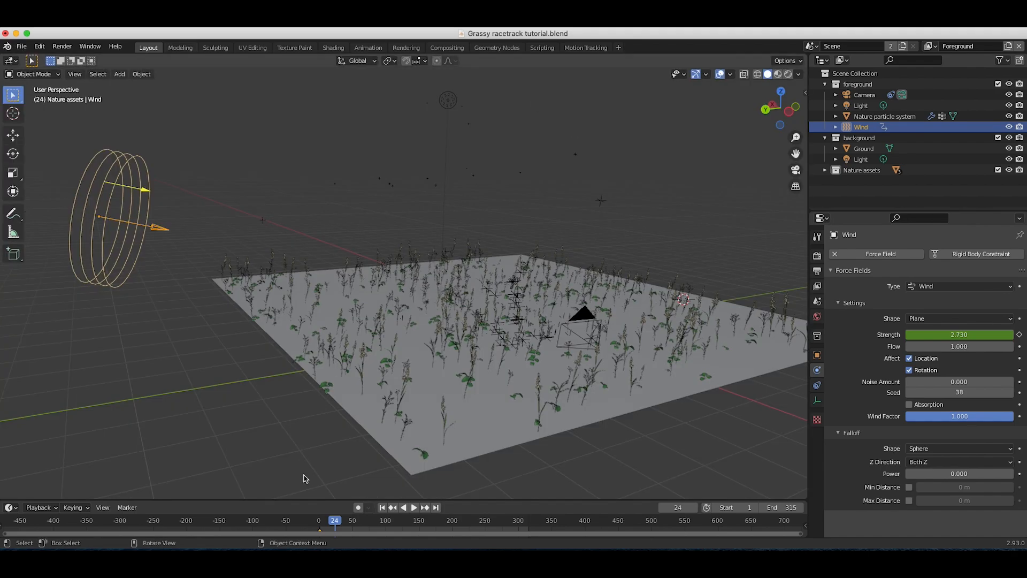
{"action": "key", "text": "shift+Left"}
{"action": "key", "text": "space"}
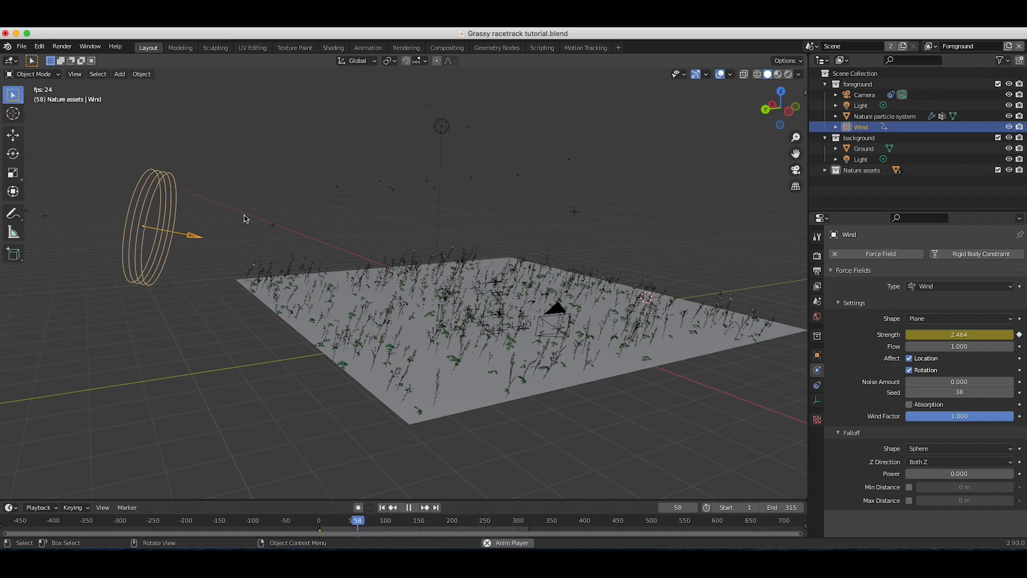
{"action": "scroll", "coordinate": [470, 261], "scroll_direction": "up", "scroll_amount": 8}
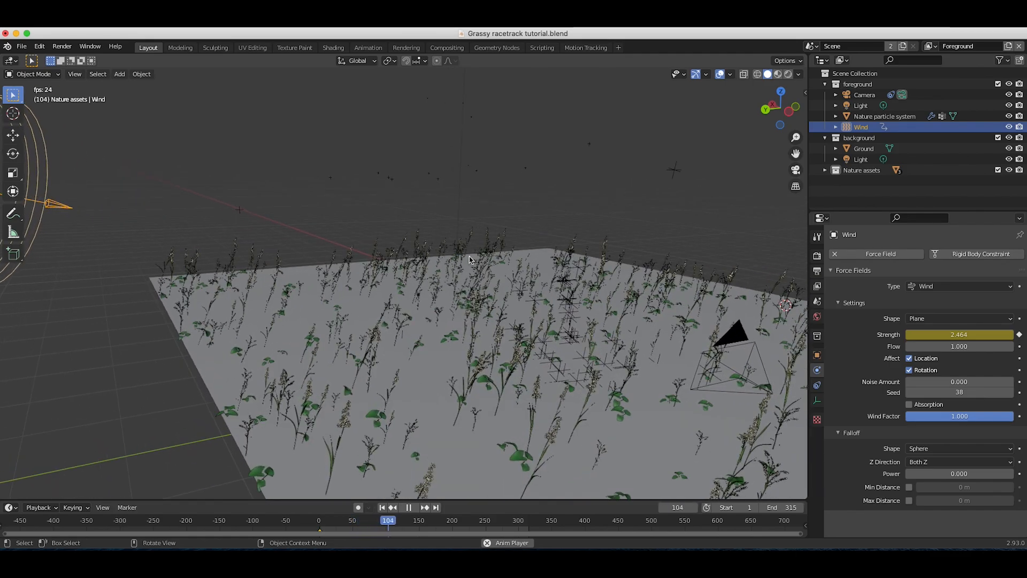
{"action": "middle_click_drag", "start_coordinate": [577, 366], "coordinate": [332, 293], "text": "shift"}
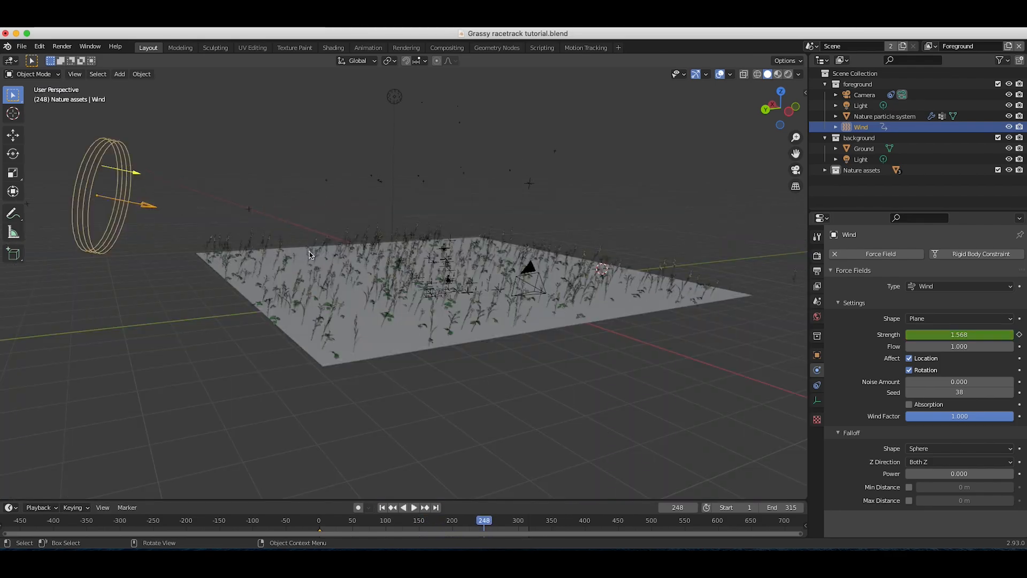
{"action": "middle_click_drag", "start_coordinate": [310, 255], "coordinate": [345, 308], "text": "shift"}
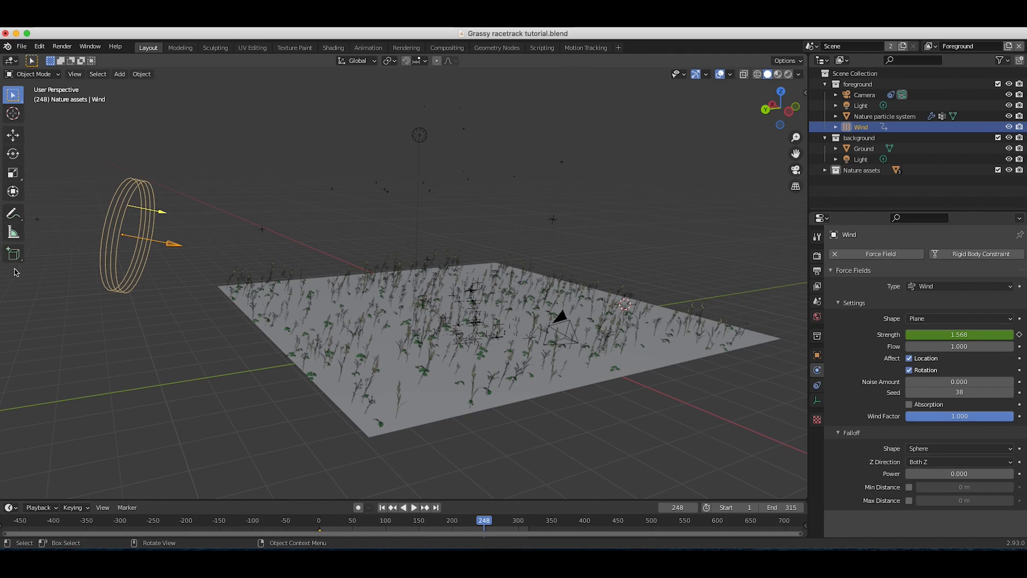
Step: Return to the Graph Editor and set the wind curve's Noise modifier to scale 34.9 and strength 9.1
{"action": "left_click", "coordinate": [11, 60]}
{"action": "left_click", "coordinate": [150, 129]}
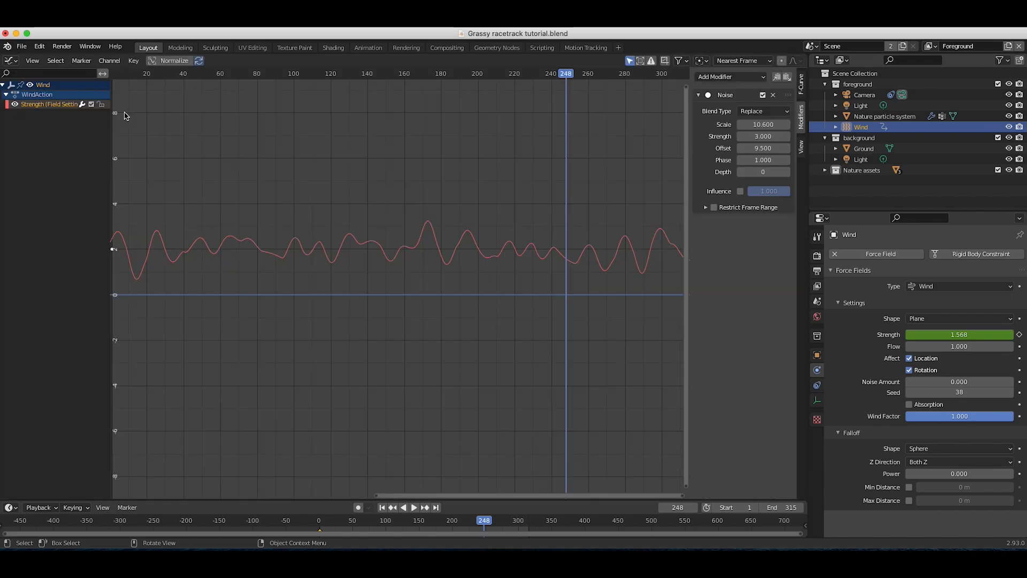
{"action": "left_click_drag", "start_coordinate": [753, 124], "coordinate": [792, 136]}
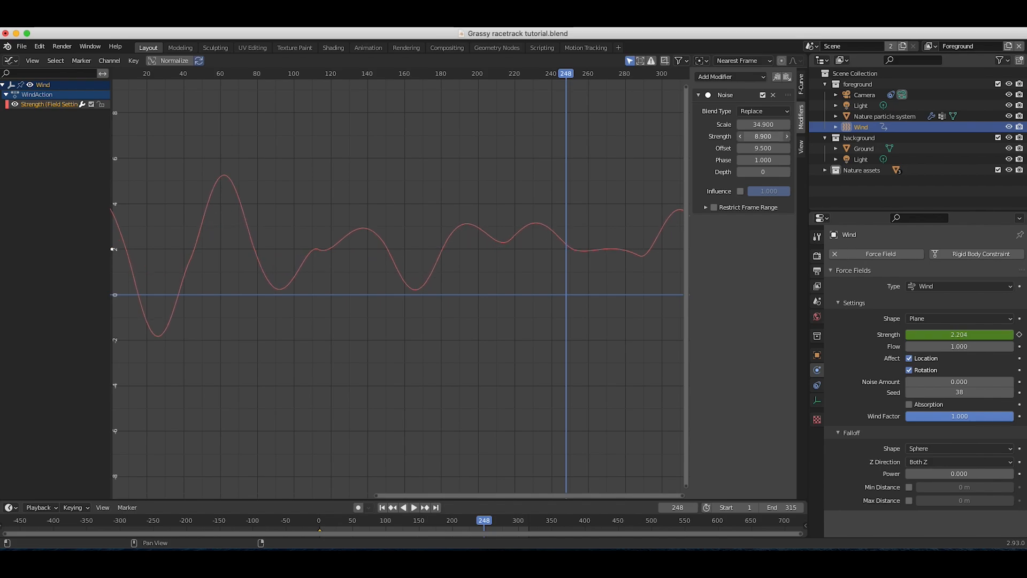
Step: Go back to the 3D Viewport and replay the animation to check the slower, stronger gusts
{"action": "left_click", "coordinate": [11, 60]}
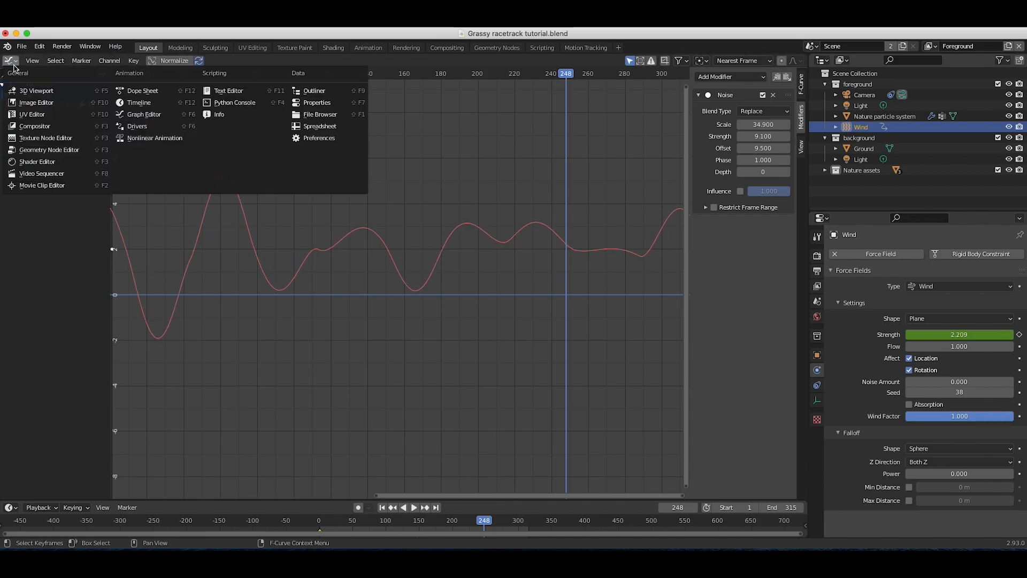
{"action": "left_click", "coordinate": [20, 90]}
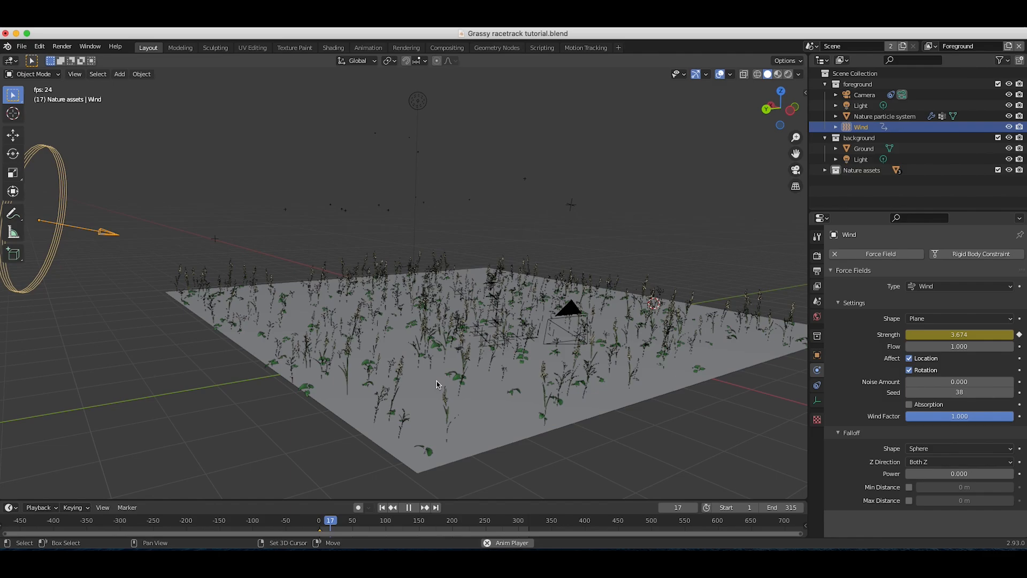
{"action": "middle_click_drag", "start_coordinate": [436, 384], "coordinate": [485, 395], "text": "shift"}
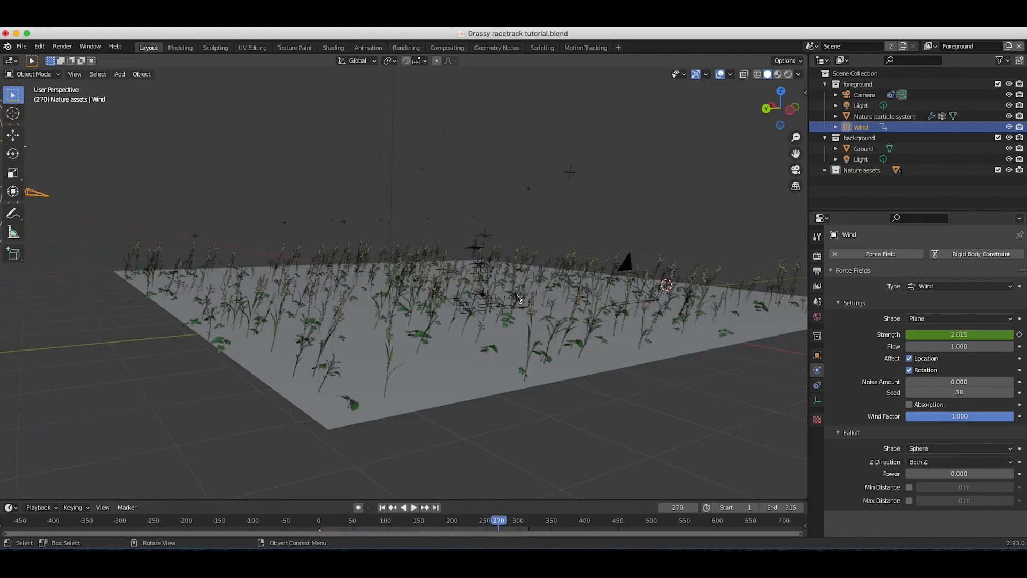
{"action": "middle_click_drag", "start_coordinate": [517, 299], "coordinate": [630, 349], "text": "shift"}
Step: In the Graph Editor, move the wind strength keyframe up to a value of about 4, near frame 38
{"action": "left_click", "coordinate": [11, 60]}
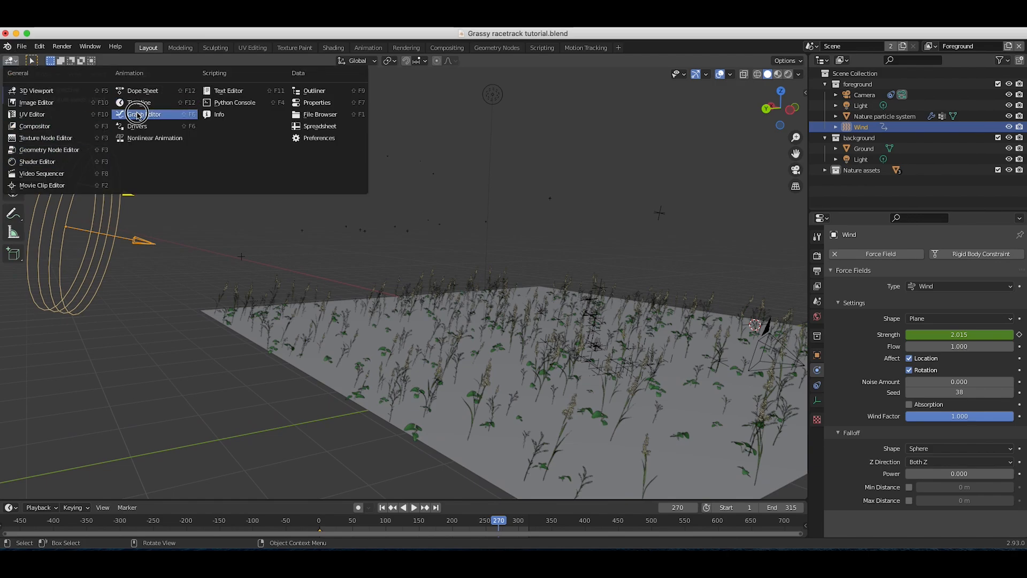
{"action": "left_click", "coordinate": [160, 114]}
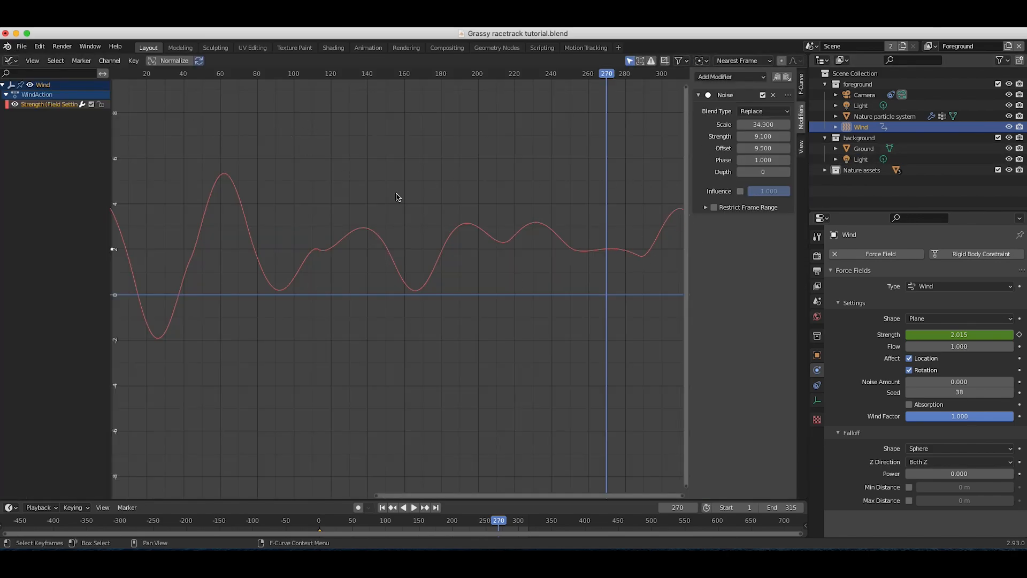
{"action": "scroll", "coordinate": [376, 202], "scroll_direction": "down", "scroll_amount": 20}
{"action": "left_click_drag", "start_coordinate": [322, 243], "coordinate": [362, 342]}
{"action": "key", "text": "g"}
{"action": "left_click", "coordinate": [367, 332]}
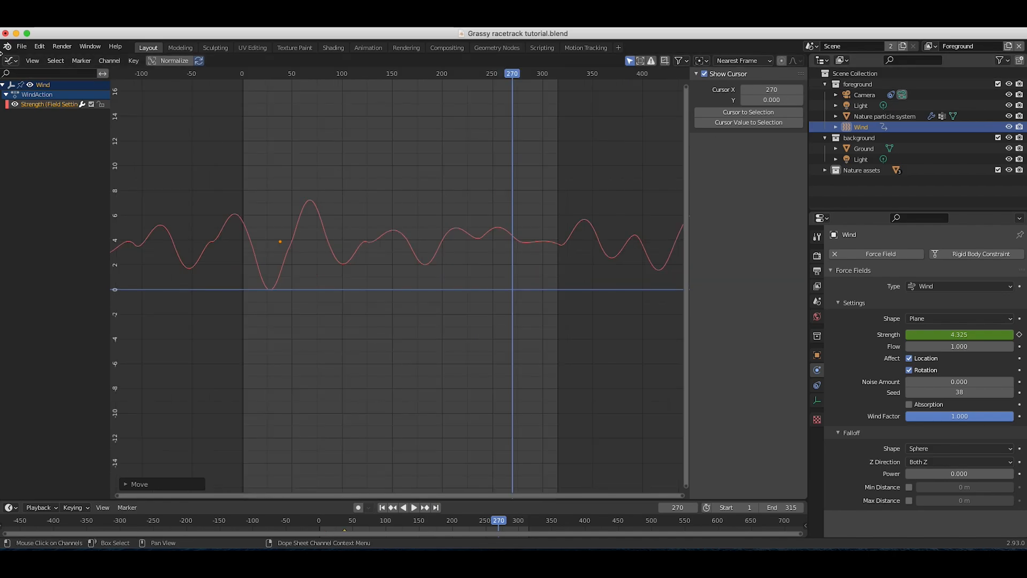
Step: Play the animation in the 3D Viewport to examine the plants under the raised wind strength
{"action": "left_click", "coordinate": [11, 61]}
{"action": "left_click", "coordinate": [33, 90]}
{"action": "key", "text": "space"}
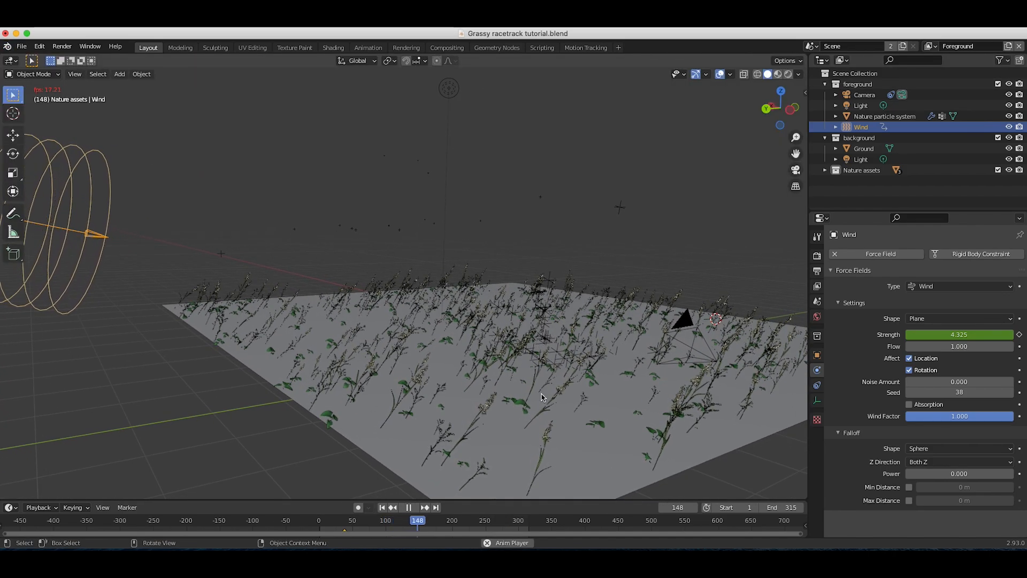
{"action": "key", "text": "space"}
Step: Set the hair dynamics damping of the Nature particle system to 0.5
{"action": "left_click", "coordinate": [592, 320]}
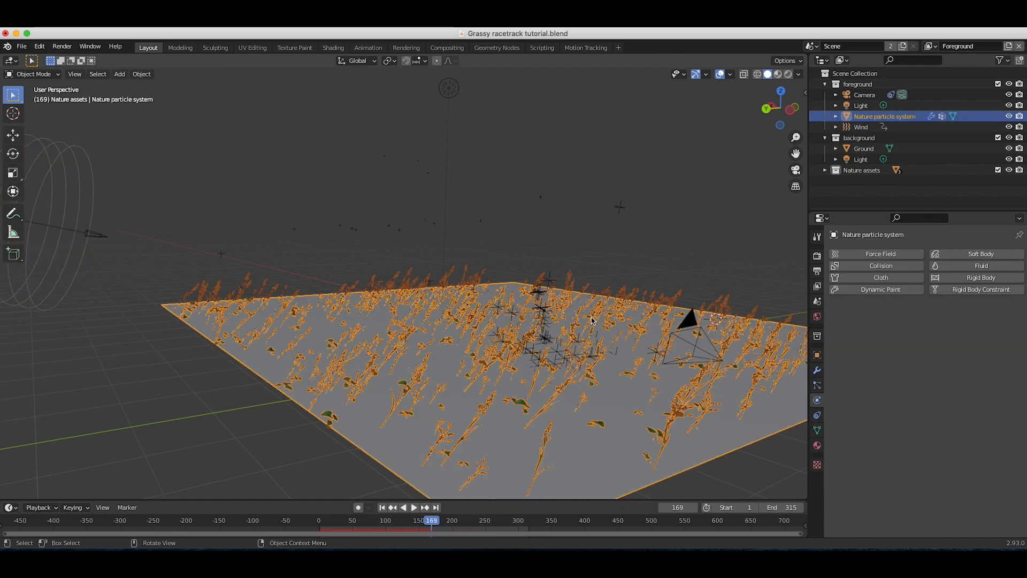
{"action": "left_click", "coordinate": [817, 386]}
{"action": "scroll", "coordinate": [916, 415], "scroll_direction": "down", "scroll_amount": 10}
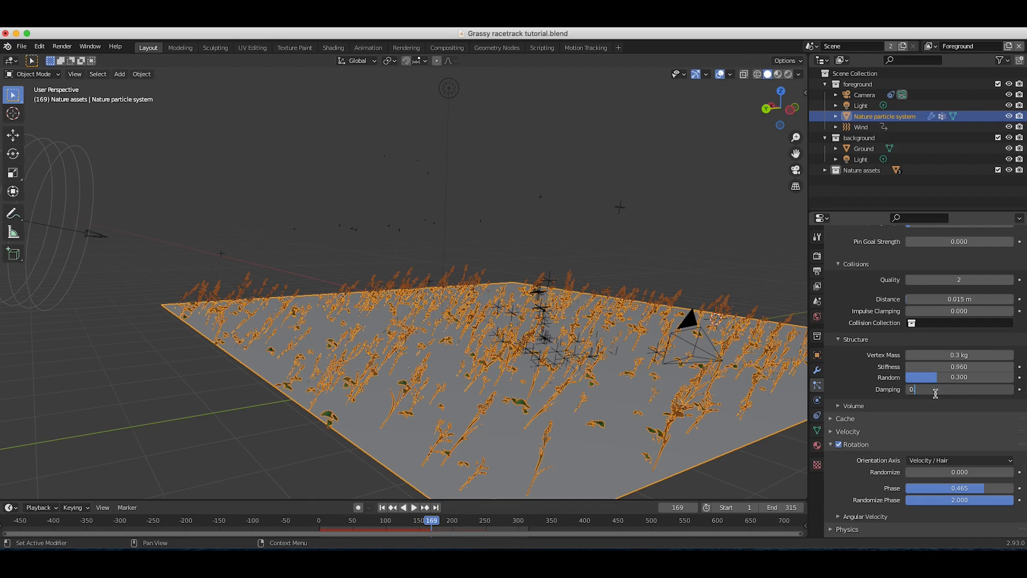
{"action": "key", "text": "Return"}
Step: Replay the animation from the start with the plants deselected to examine the effect of the damping
{"action": "left_click", "coordinate": [320, 520]}
{"action": "key", "text": "space"}
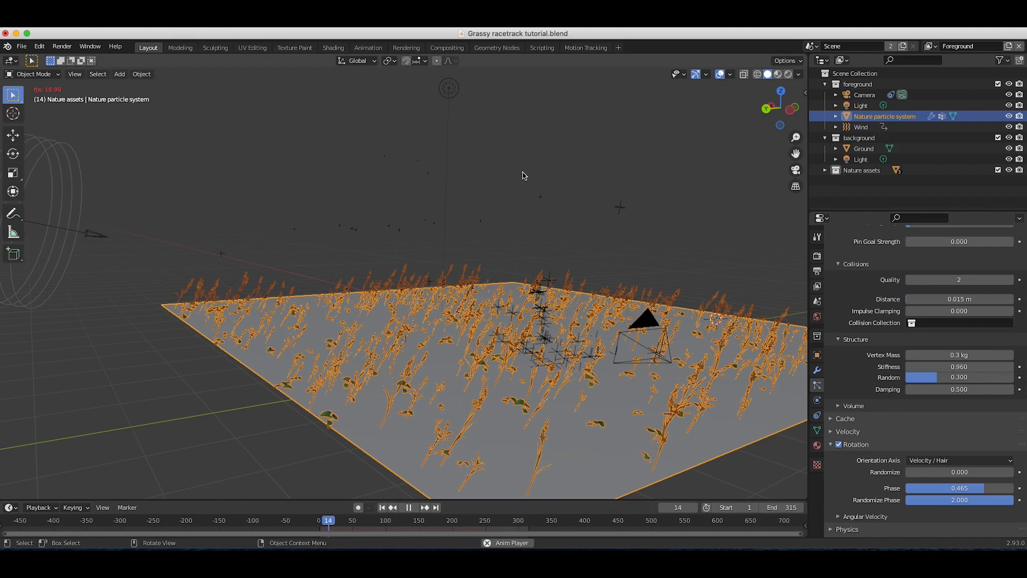
{"action": "left_click", "coordinate": [528, 174]}
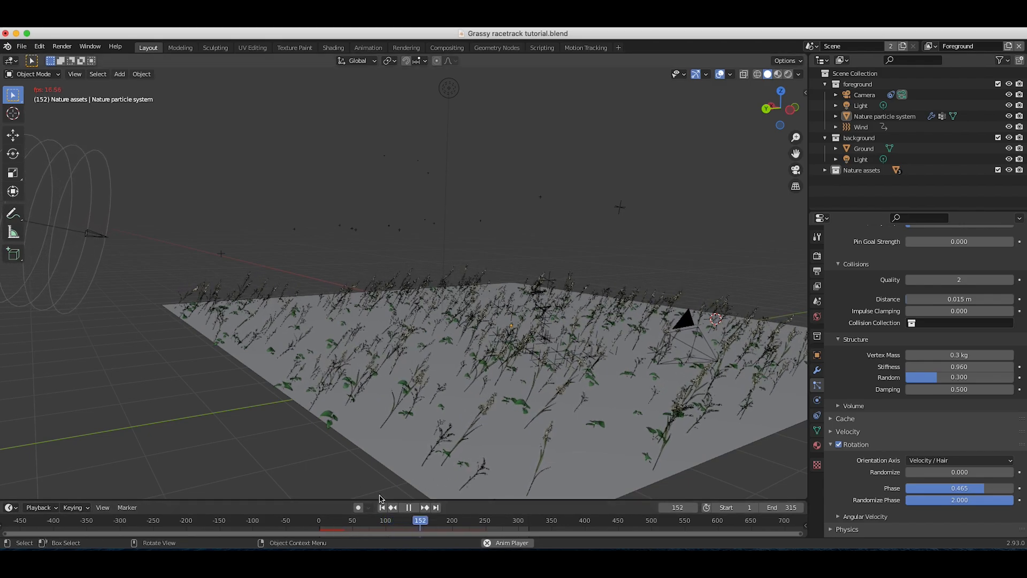
{"action": "scroll", "coordinate": [468, 269], "scroll_direction": "right", "scroll_amount": 3}
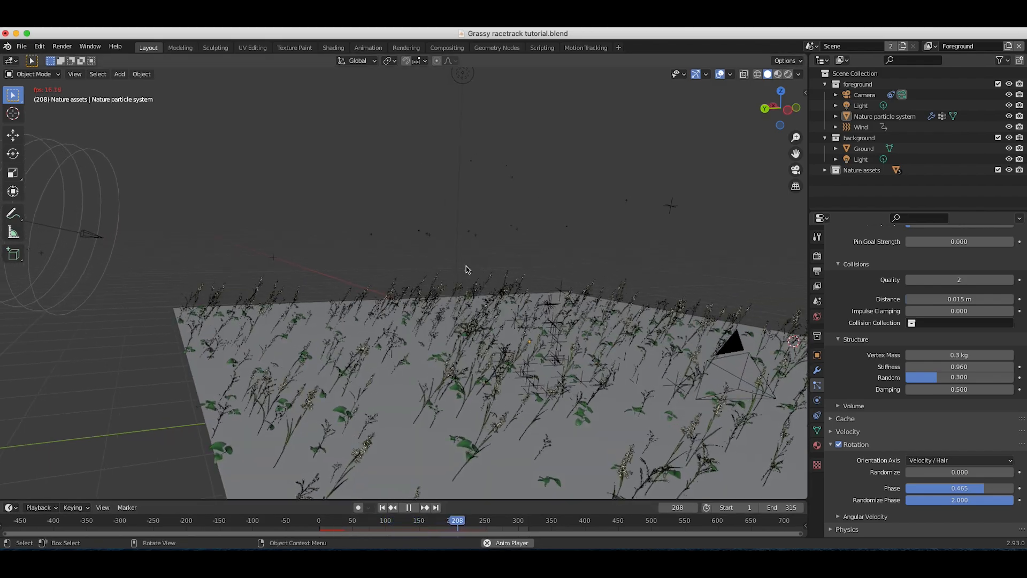
{"action": "key", "text": "space"}
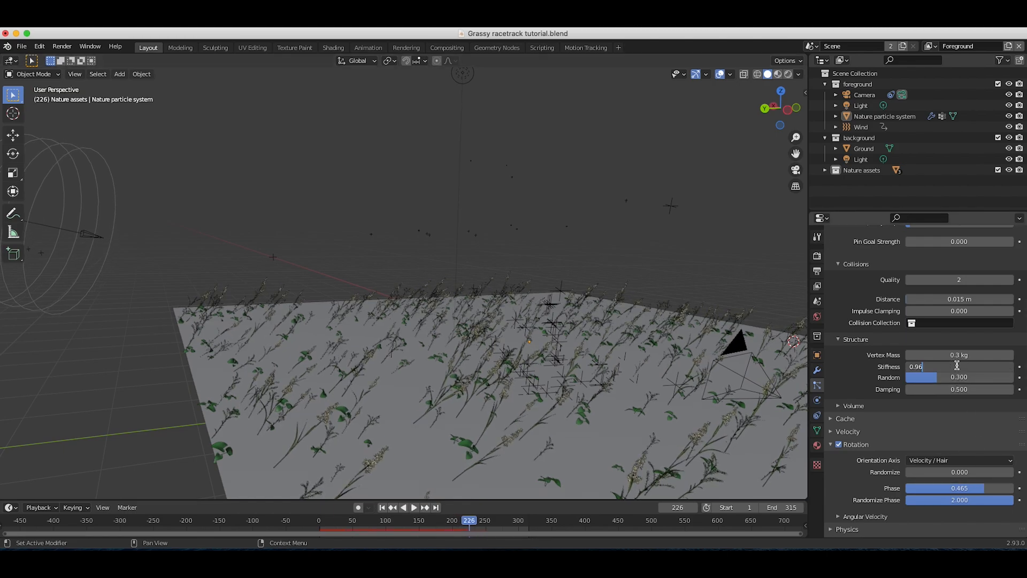
Step: Set the particle hair's structure stiffness to 1.3 and play the animation to view the plants up close
{"action": "left_click", "coordinate": [957, 366]}
{"action": "type", "text": "1.3"}
{"action": "key", "text": "Return"}
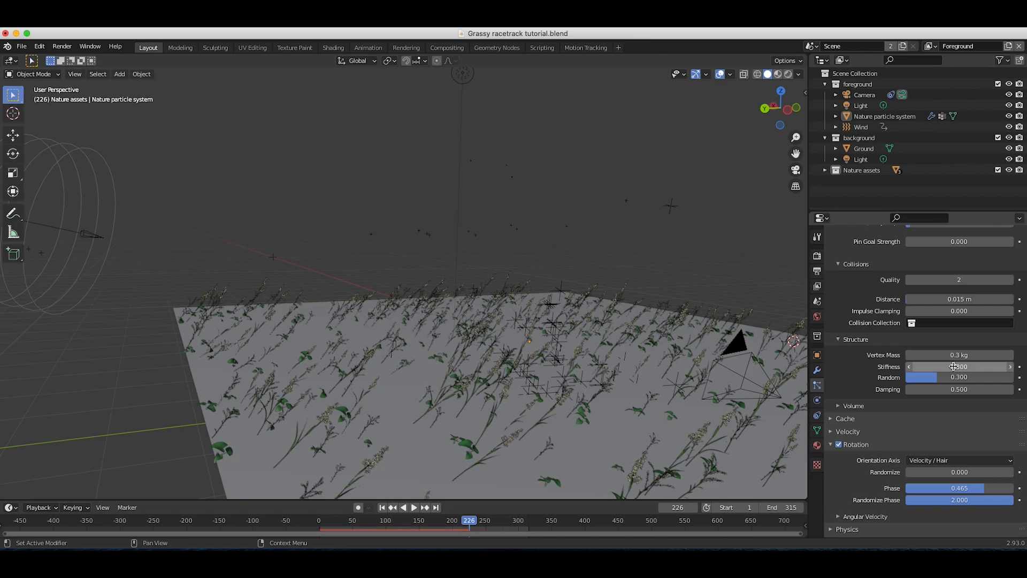
{"action": "key", "text": "space"}
{"action": "scroll", "coordinate": [581, 340], "scroll_direction": "up", "scroll_amount": 5}
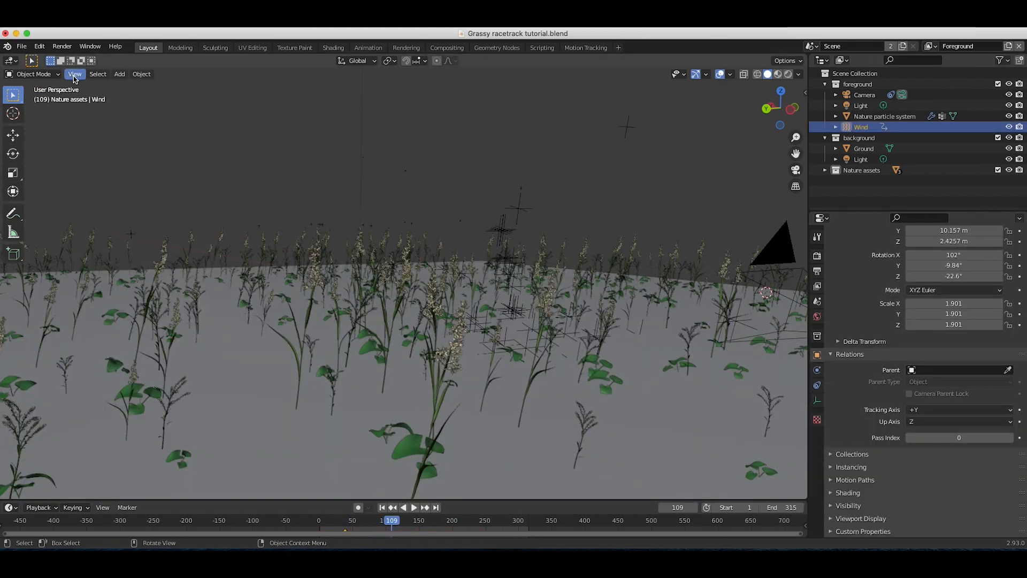
Step: Look through the scene camera and play the animation from the start to examine the plants' motion
{"action": "left_click", "coordinate": [74, 73]}
{"action": "mouse_move", "coordinate": [104, 200]}
{"action": "left_click", "coordinate": [252, 198]}
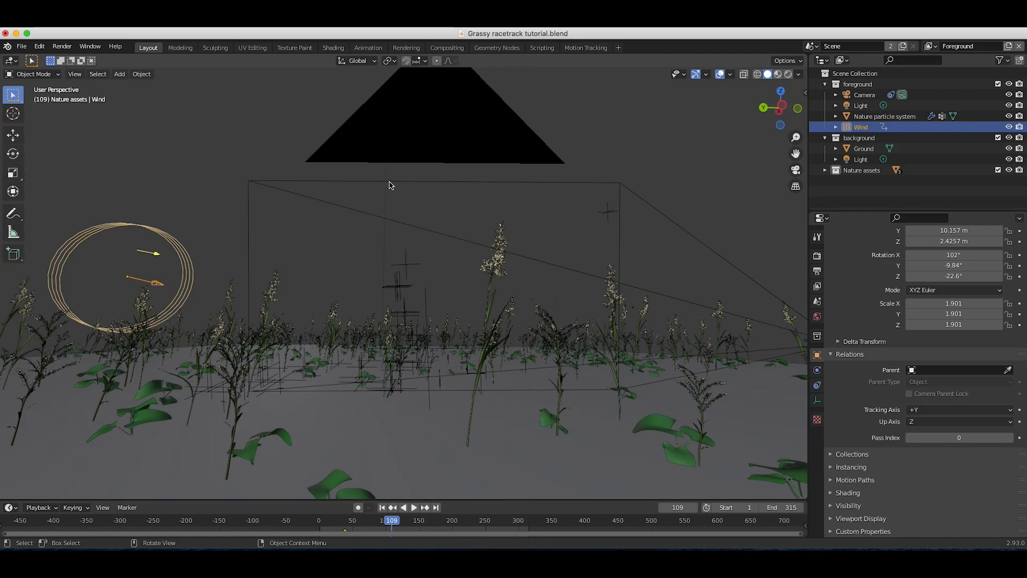
{"action": "scroll", "coordinate": [465, 294], "scroll_direction": "up", "scroll_amount": 5}
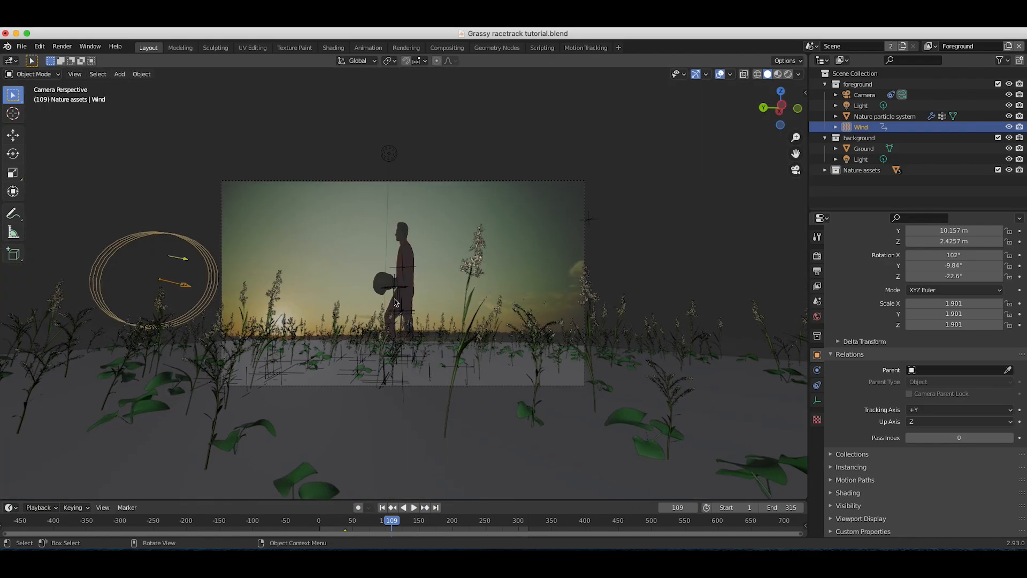
{"action": "key", "text": "shift+Left"}
{"action": "key", "text": "space"}
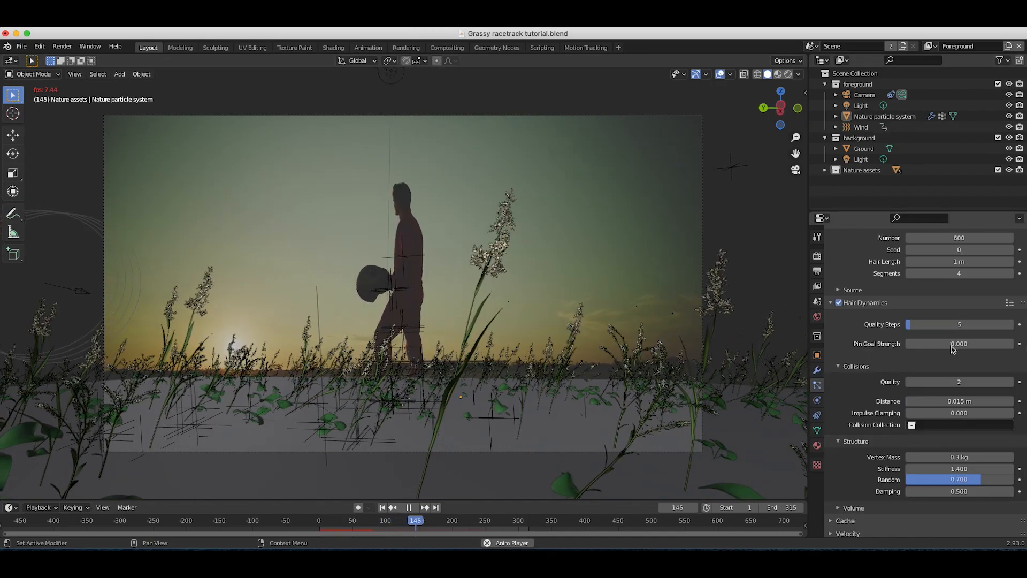
{"action": "key", "text": "space"}
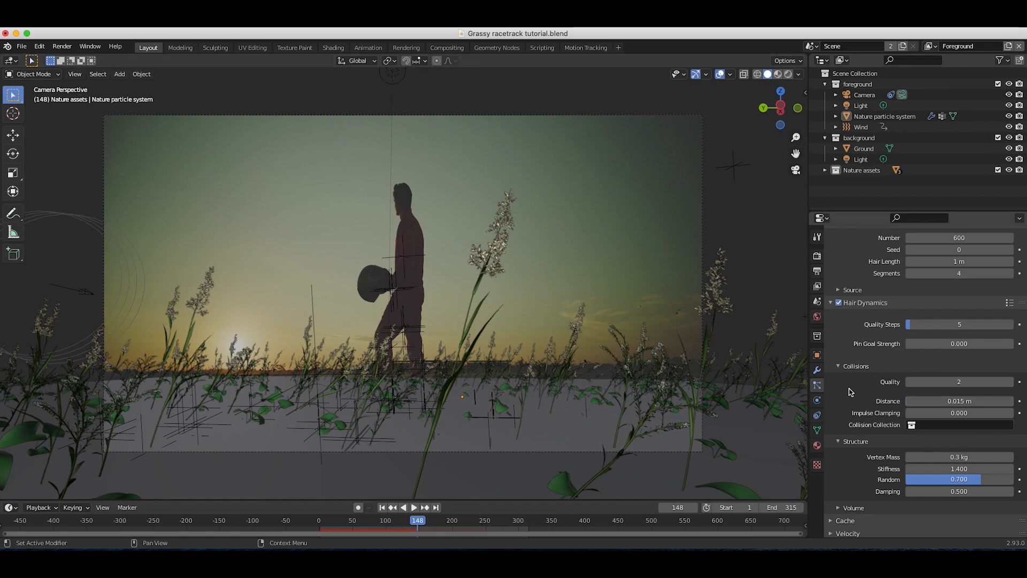
Step: Set the particle system's emission number to 2000
{"action": "scroll", "coordinate": [895, 312], "scroll_direction": "up", "scroll_amount": 5}
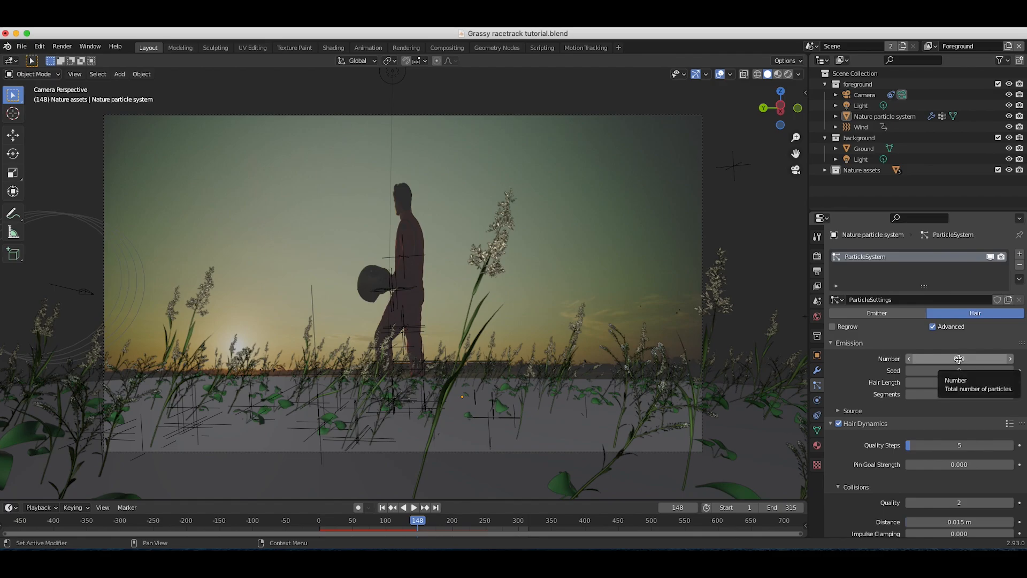
{"action": "left_click", "coordinate": [960, 359]}
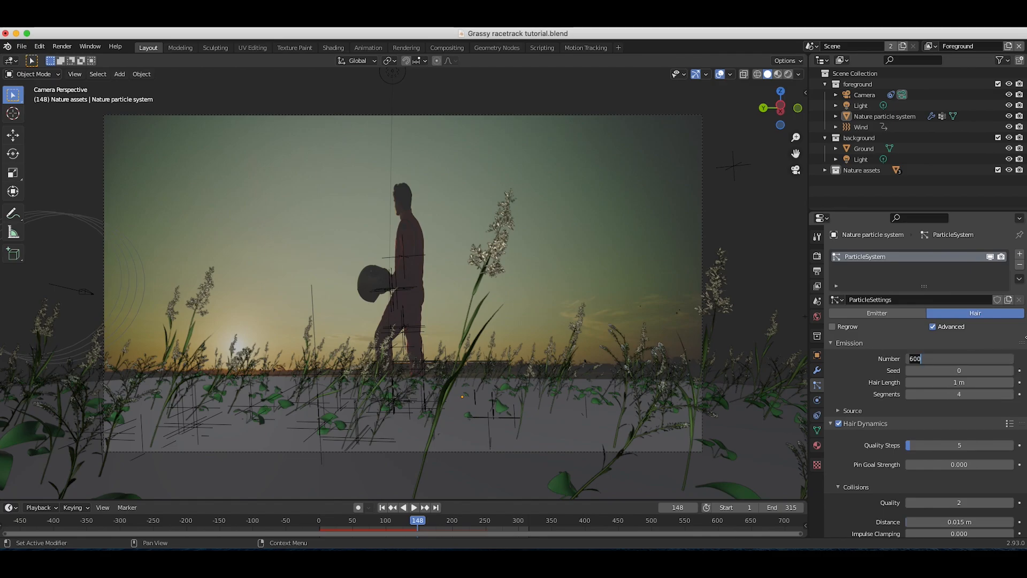
{"action": "type", "text": "2000"}
{"action": "key", "text": "Return"}
Step: Play the animation from the start in camera view to check the denser vegetation
{"action": "key", "text": "shift+Left"}
{"action": "key", "text": "space"}
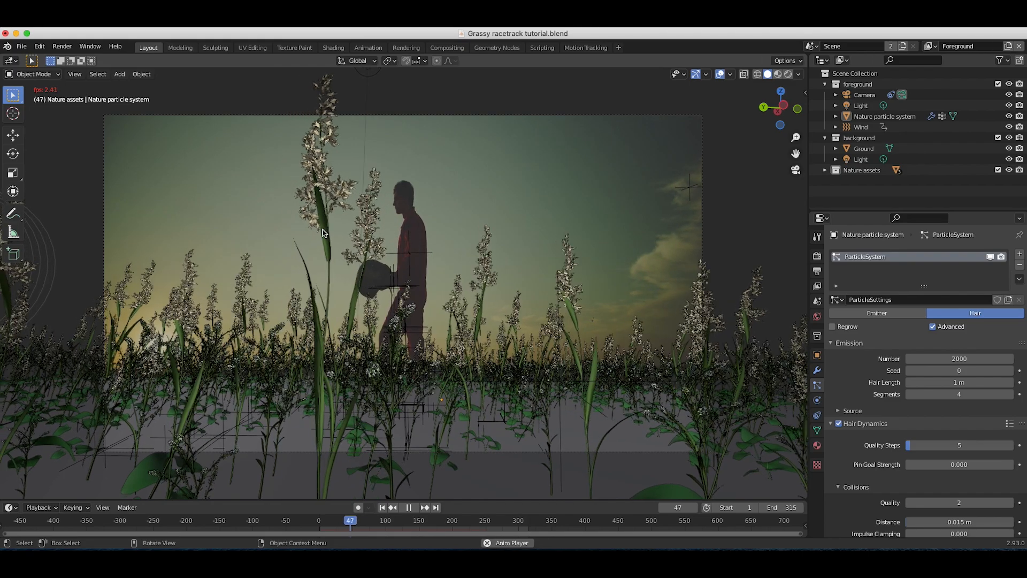
{"action": "key", "text": "space"}
Step: Set the particle system's render scale to 1.0 and its scale randomness to 1.0
{"action": "scroll", "coordinate": [936, 331], "scroll_direction": "down", "scroll_amount": 15}
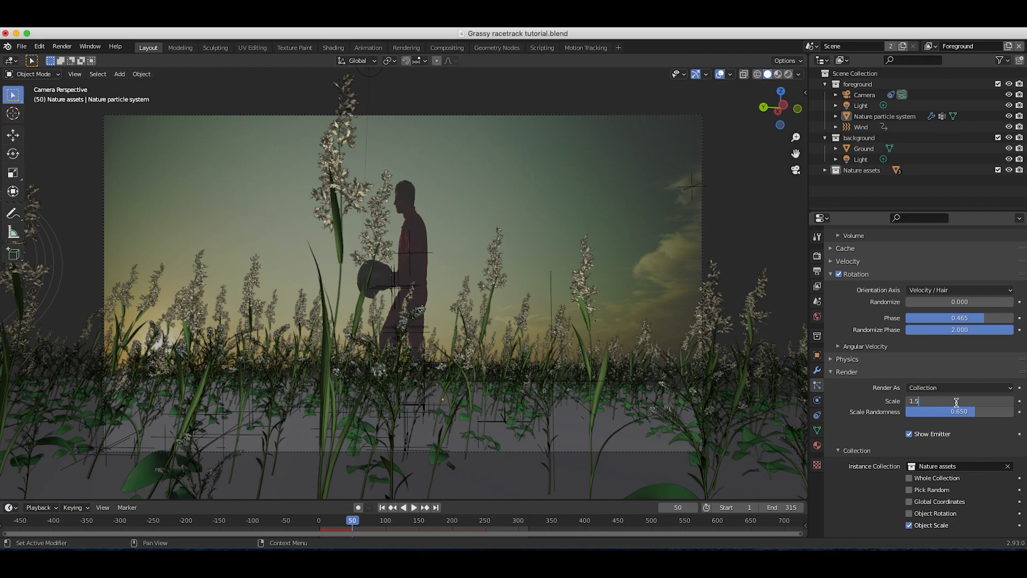
{"action": "key", "text": "Return"}
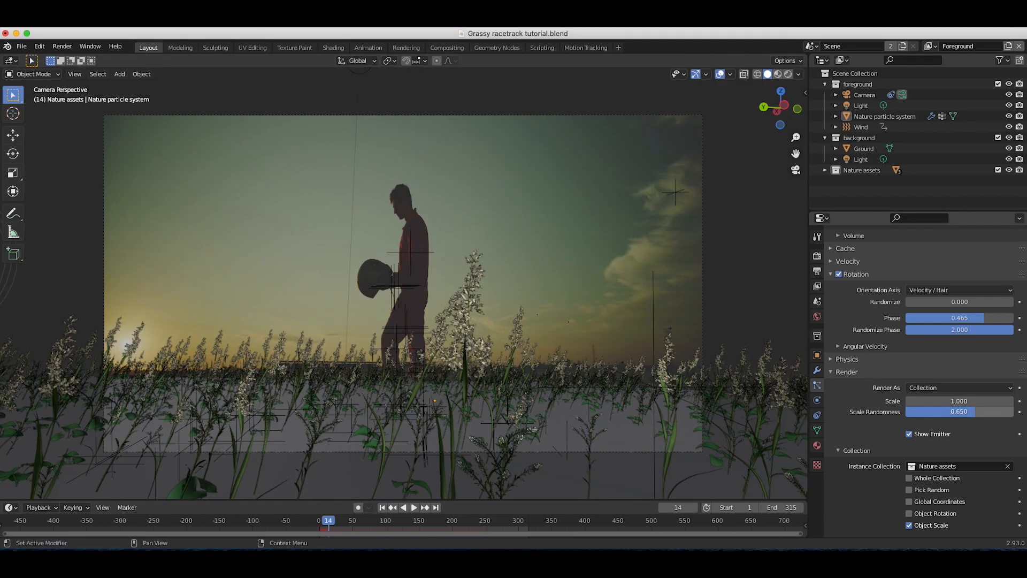
{"action": "left_click_drag", "start_coordinate": [950, 411], "coordinate": [1014, 412]}
Step: Play the animation from the start in camera view to judge the size variation of the plants
{"action": "key", "text": "shift+Left"}
{"action": "key", "text": "space"}
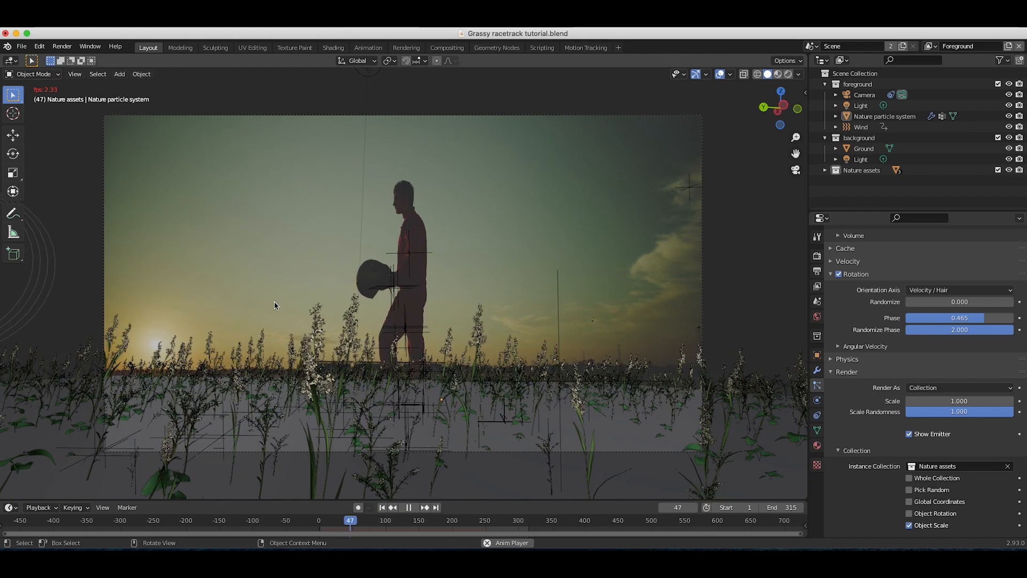
{"action": "left_click", "coordinate": [382, 507]}
{"action": "key", "text": "space"}
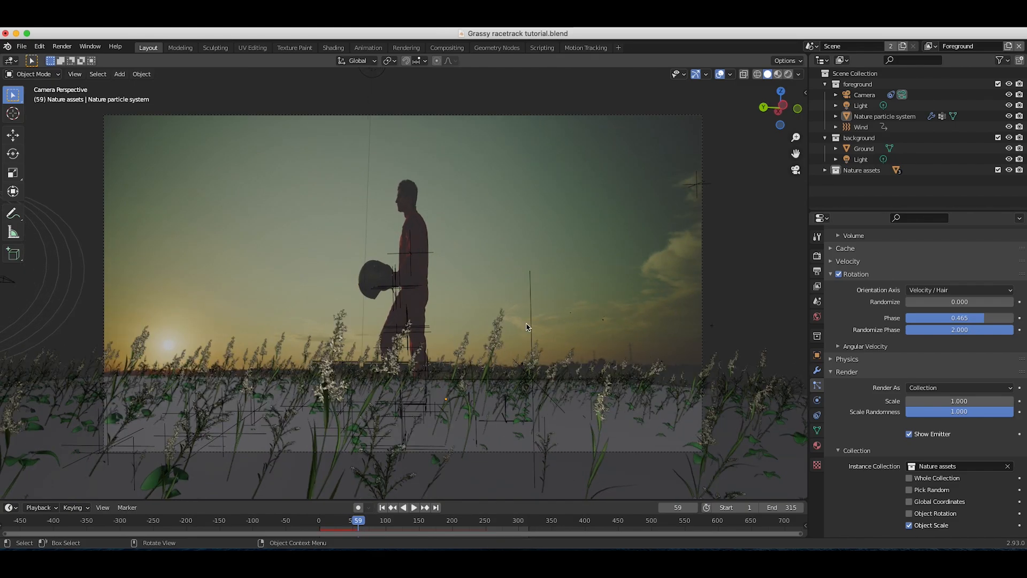
Step: Scale the reed canary grass source plant beside the field down in two passes, the first by a factor of about 0.65
{"action": "scroll", "coordinate": [526, 327], "scroll_direction": "down", "scroll_amount": 2}
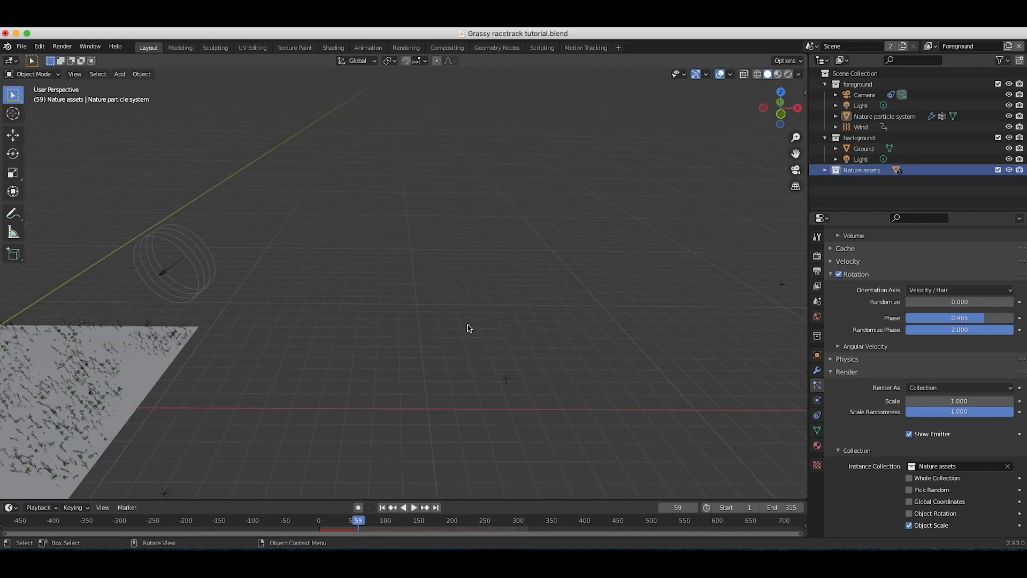
{"action": "scroll", "coordinate": [467, 328], "scroll_direction": "left", "scroll_amount": 5, "text": "shift"}
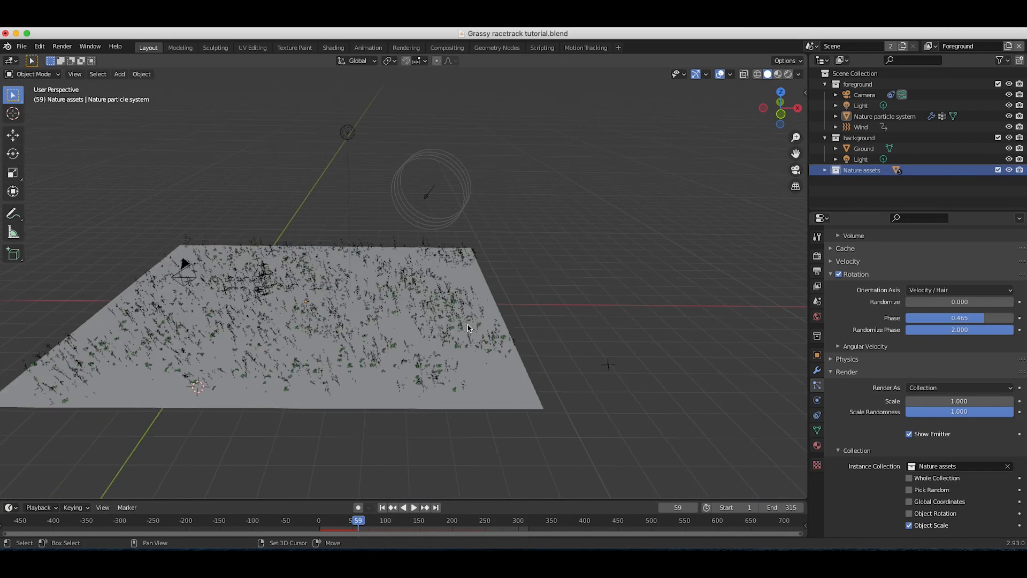
{"action": "scroll", "coordinate": [468, 324], "scroll_direction": "left", "scroll_amount": 8, "text": "shift"}
{"action": "scroll", "coordinate": [533, 300], "scroll_direction": "up", "scroll_amount": 2}
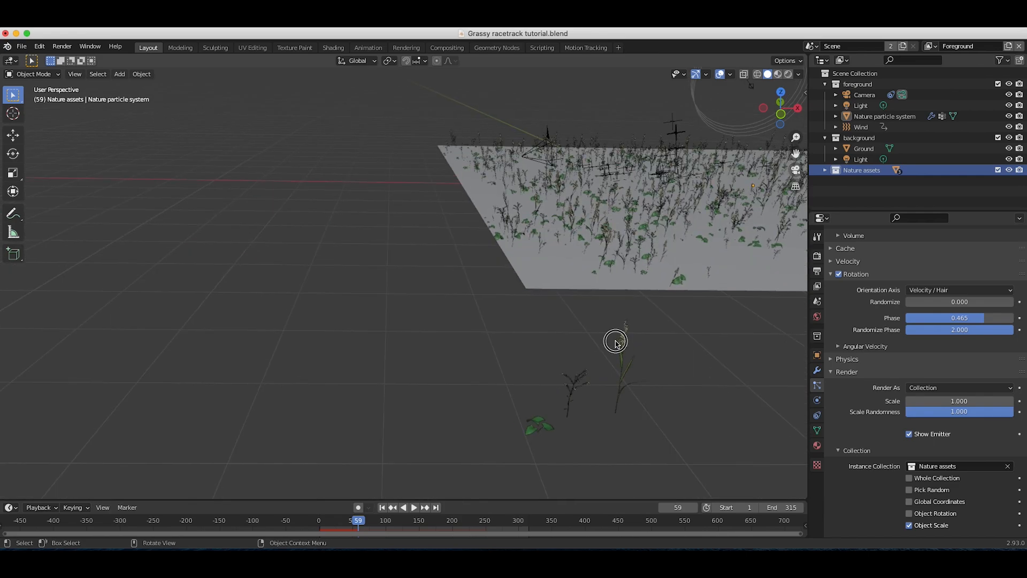
{"action": "left_click", "coordinate": [616, 343]}
{"action": "scroll", "coordinate": [623, 344], "scroll_direction": "right", "scroll_amount": 3, "text": "shift"}
{"action": "key", "text": "s"}
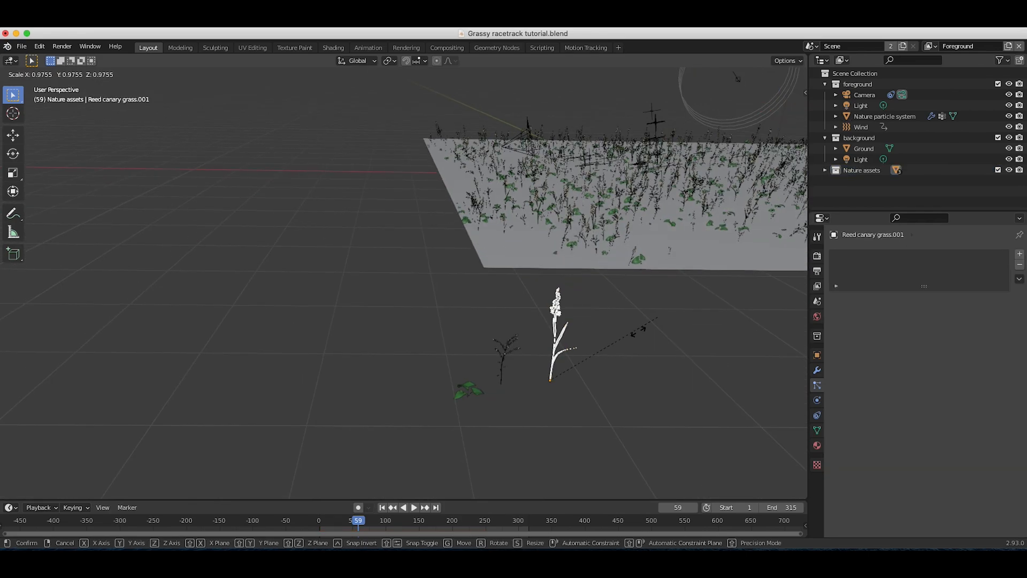
{"action": "left_click", "coordinate": [620, 345]}
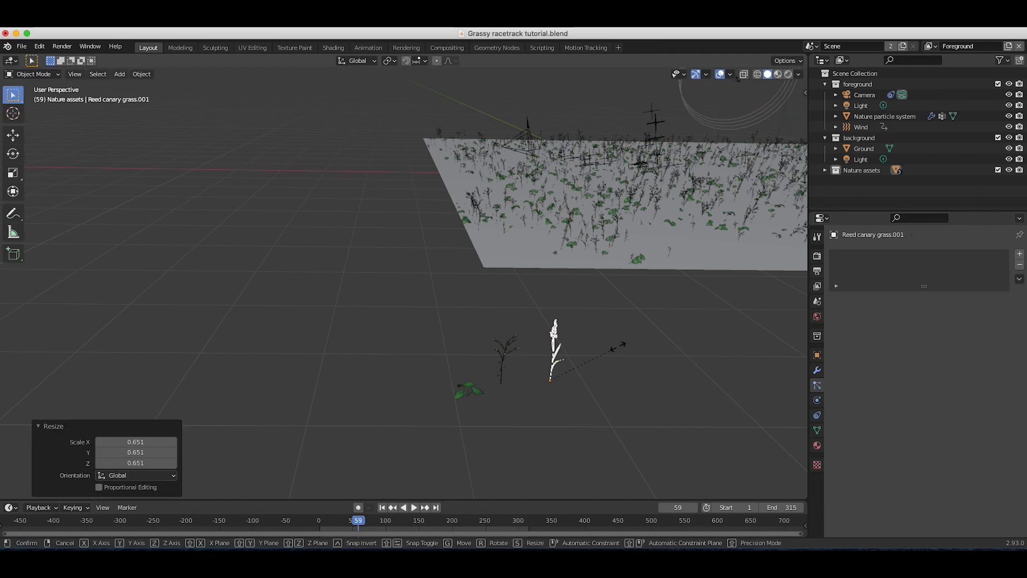
{"action": "left_click", "coordinate": [600, 349]}
Step: Scale the Virginia pepperweed source plant up by a factor of about 1.49 and check the animated field through the scene camera
{"action": "left_click", "coordinate": [508, 355]}
{"action": "scroll", "coordinate": [506, 346], "scroll_direction": "down", "scroll_amount": 2}
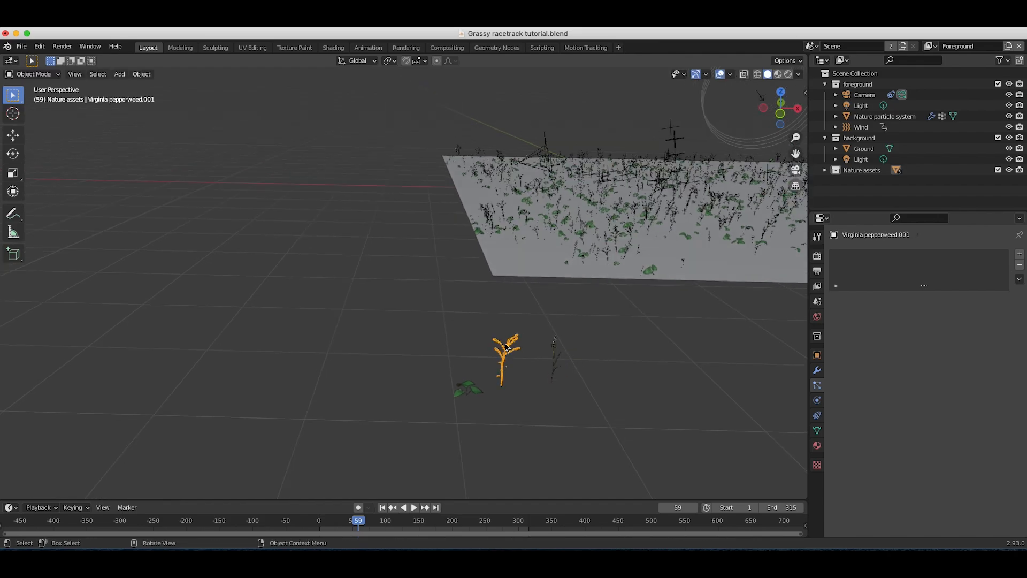
{"action": "key", "text": "s"}
{"action": "left_click", "coordinate": [517, 311]}
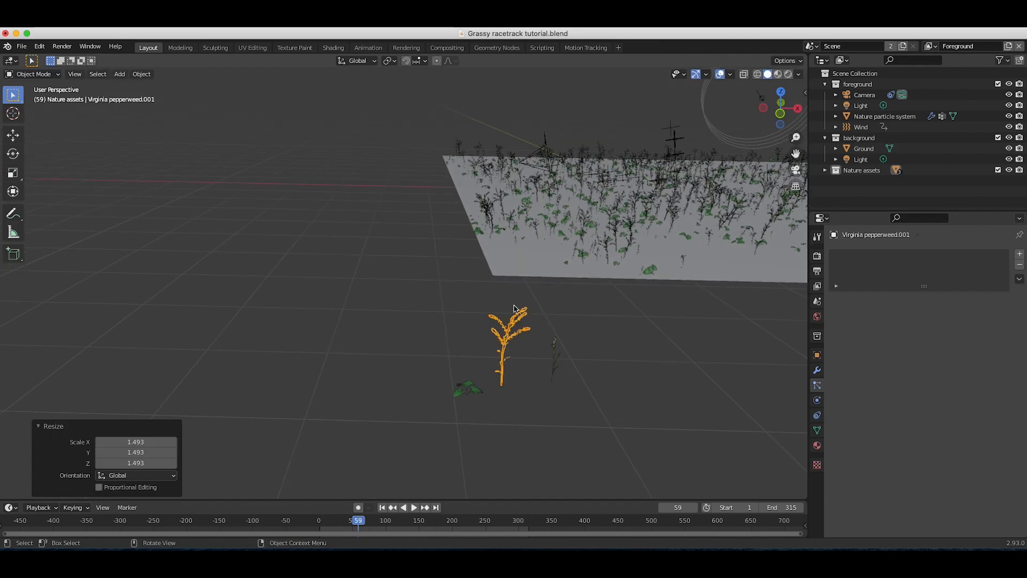
{"action": "left_click", "coordinate": [75, 73]}
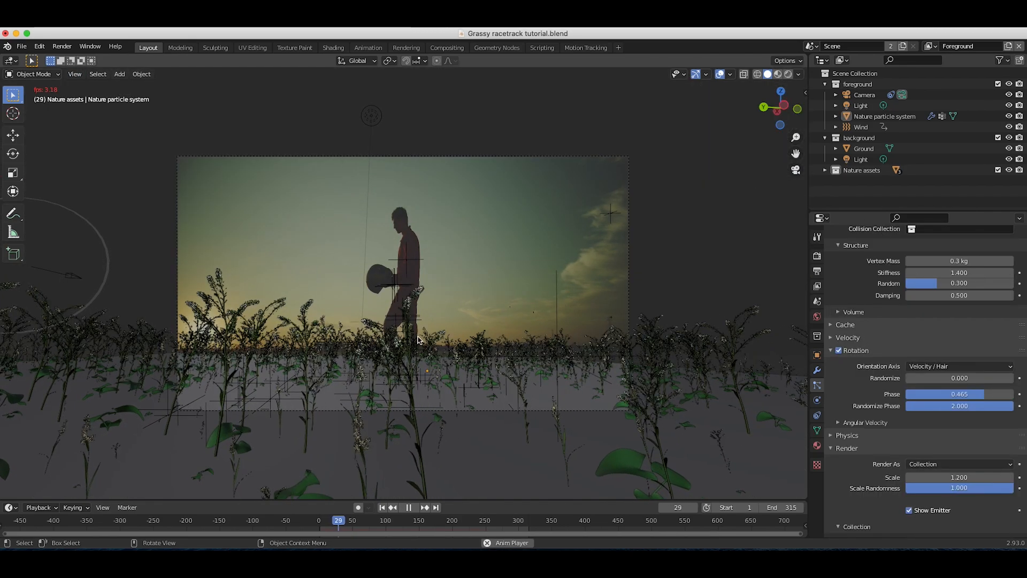
{"action": "key", "text": "space"}
Step: Scale the nature particle system's emitter plane by a factor of about 1.19 and return to the first frame
{"action": "left_click", "coordinate": [467, 343]}
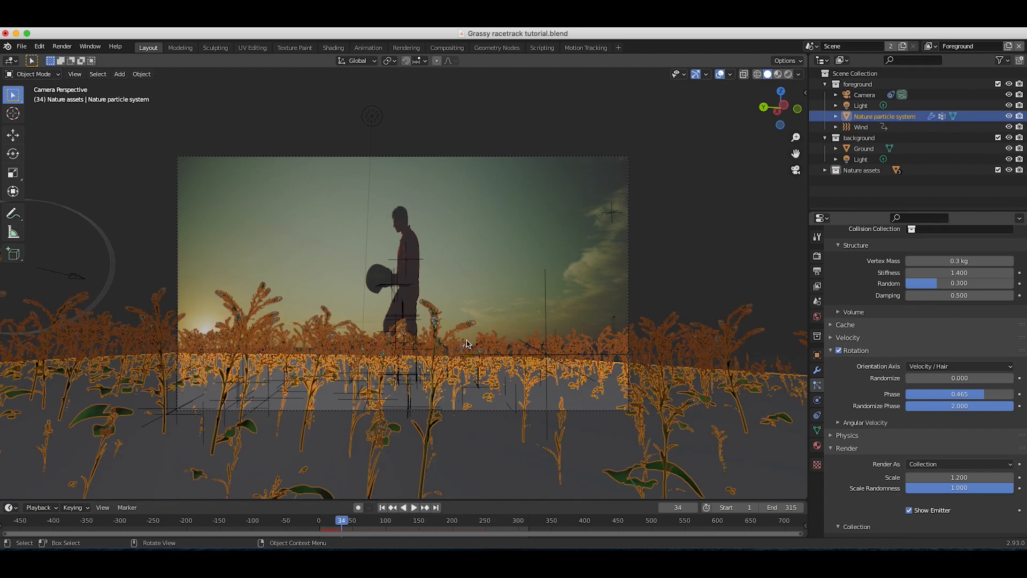
{"action": "key", "text": "s"}
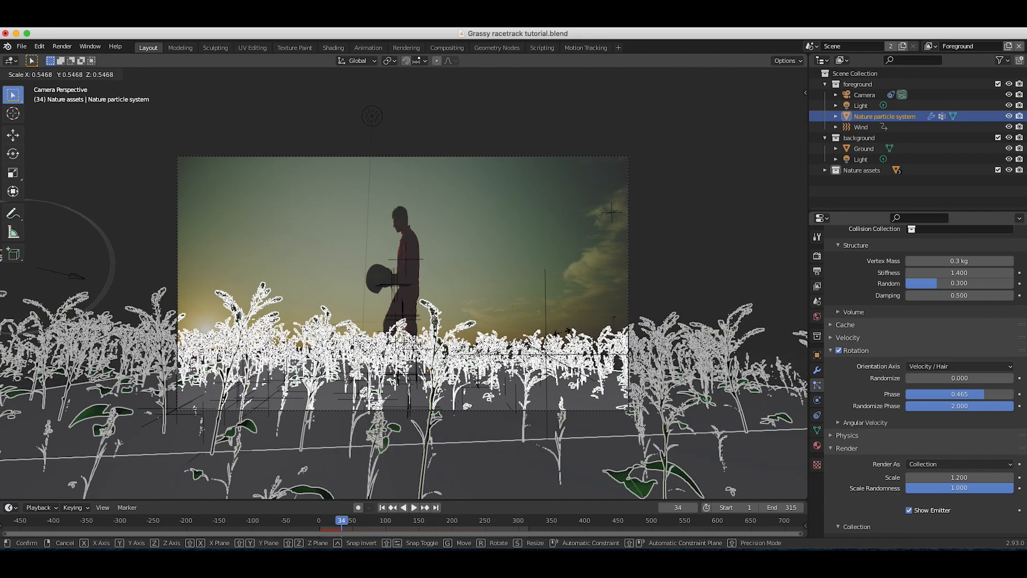
{"action": "left_click", "coordinate": [386, 491]}
{"action": "left_click", "coordinate": [382, 508]}
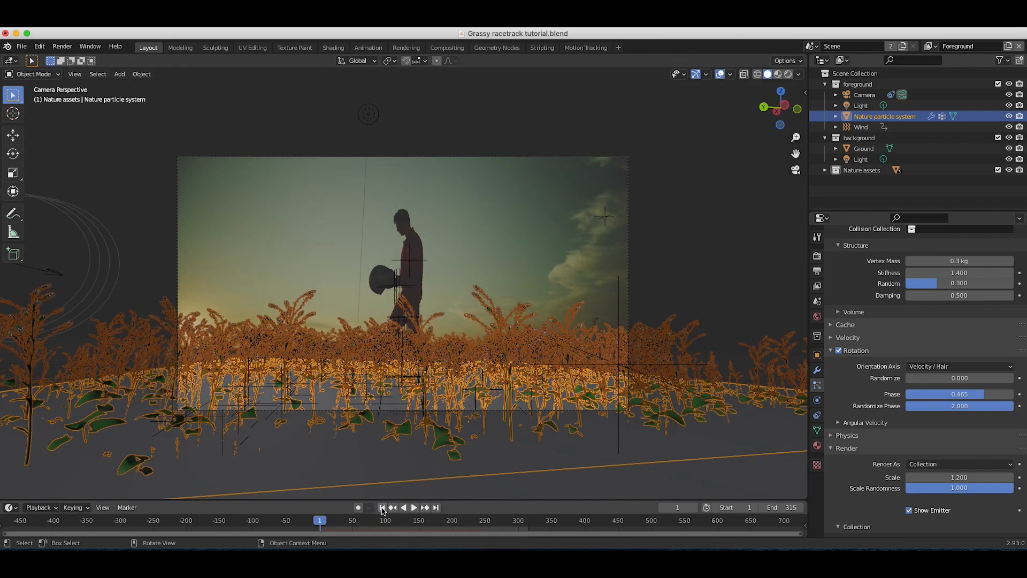
Step: Move the nature particle system about -0.95 m along the X axis and return to the camera view
{"action": "middle_click_drag", "start_coordinate": [550, 391], "coordinate": [562, 365]}
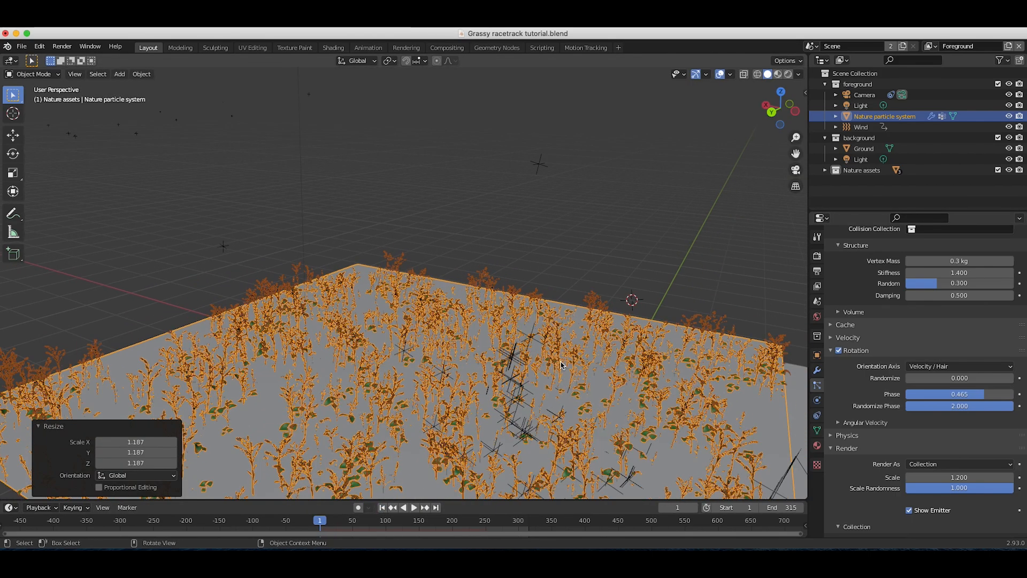
{"action": "scroll", "coordinate": [562, 365], "scroll_direction": "down", "scroll_amount": 2}
{"action": "key", "text": "g"}
{"action": "key", "text": "x"}
{"action": "left_click", "coordinate": [442, 364]}
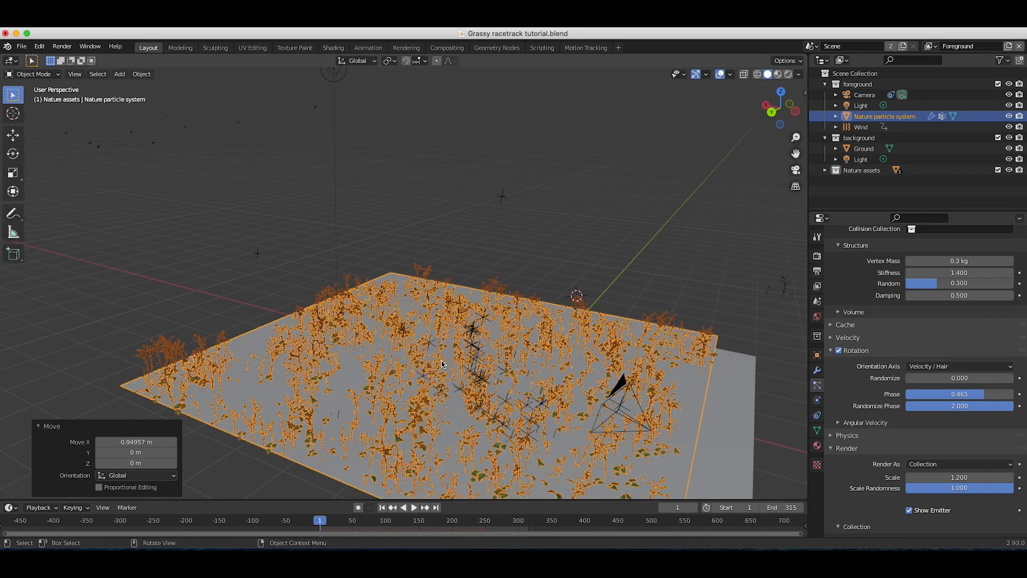
{"action": "left_click", "coordinate": [74, 74]}
{"action": "mouse_move", "coordinate": [96, 199]}
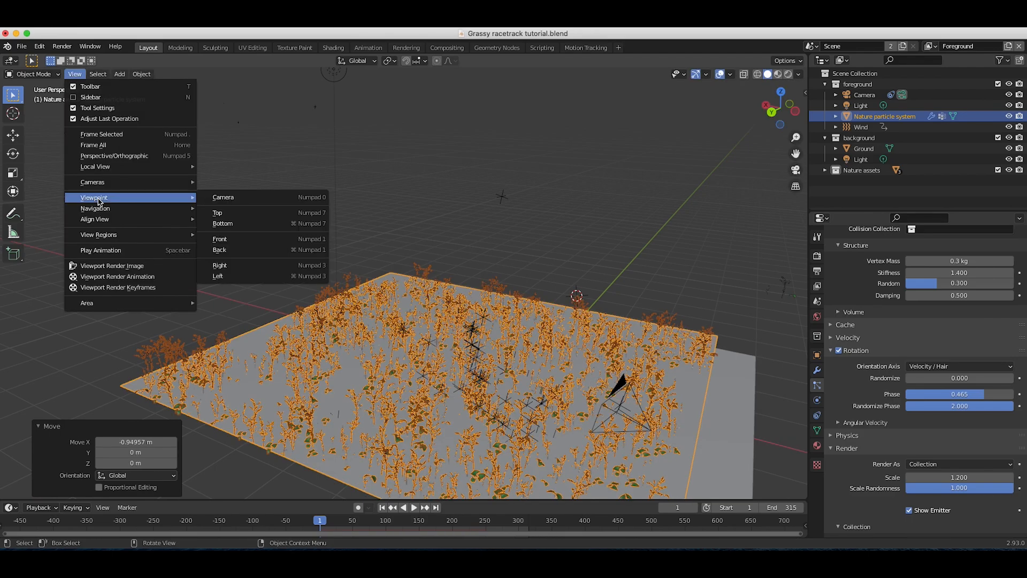
{"action": "left_click", "coordinate": [236, 198]}
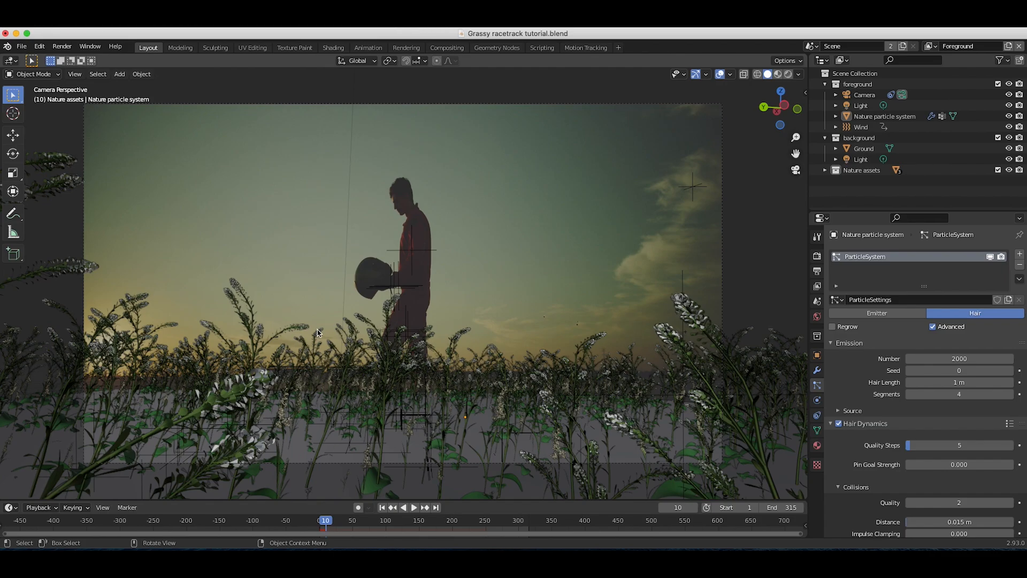
Step: Set the particle system's emission number to 3000 and play the animation through the scene camera
{"action": "scroll", "coordinate": [952, 442], "scroll_direction": "down", "scroll_amount": 5}
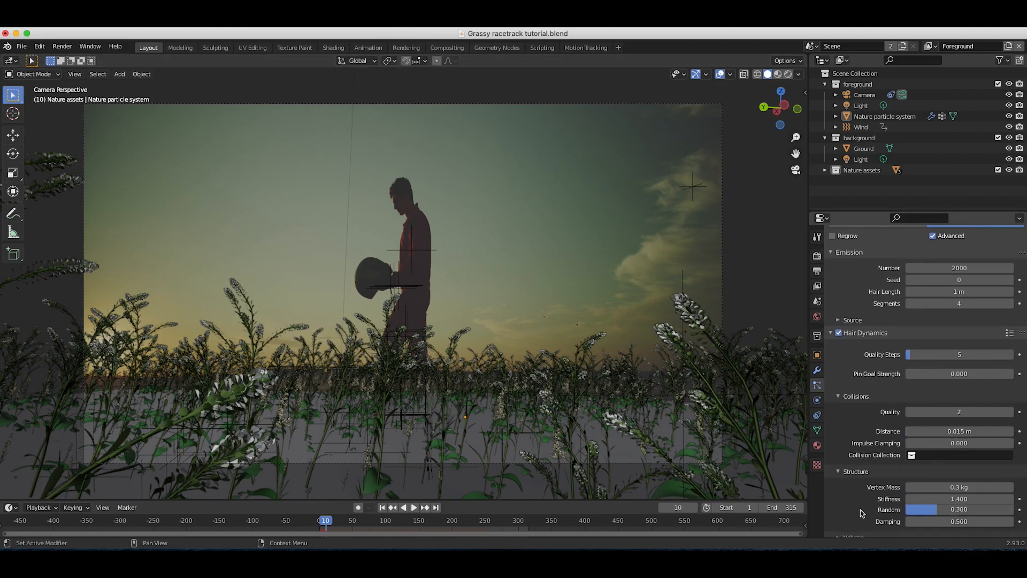
{"action": "scroll", "coordinate": [944, 503], "scroll_direction": "down", "scroll_amount": 3}
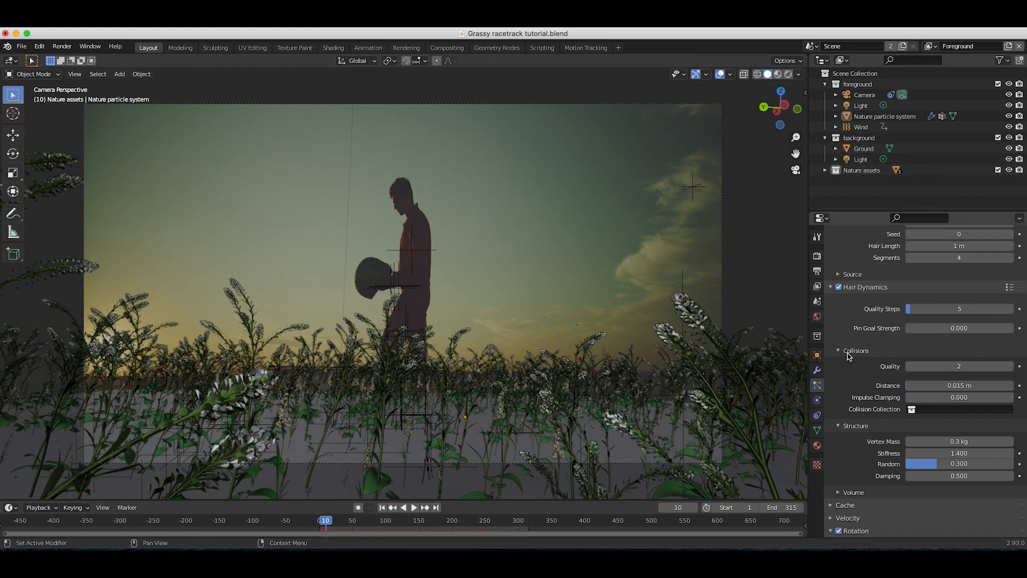
{"action": "scroll", "coordinate": [851, 328], "scroll_direction": "up", "scroll_amount": 9}
{"action": "left_click", "coordinate": [955, 359]}
{"action": "type", "text": "2000"}
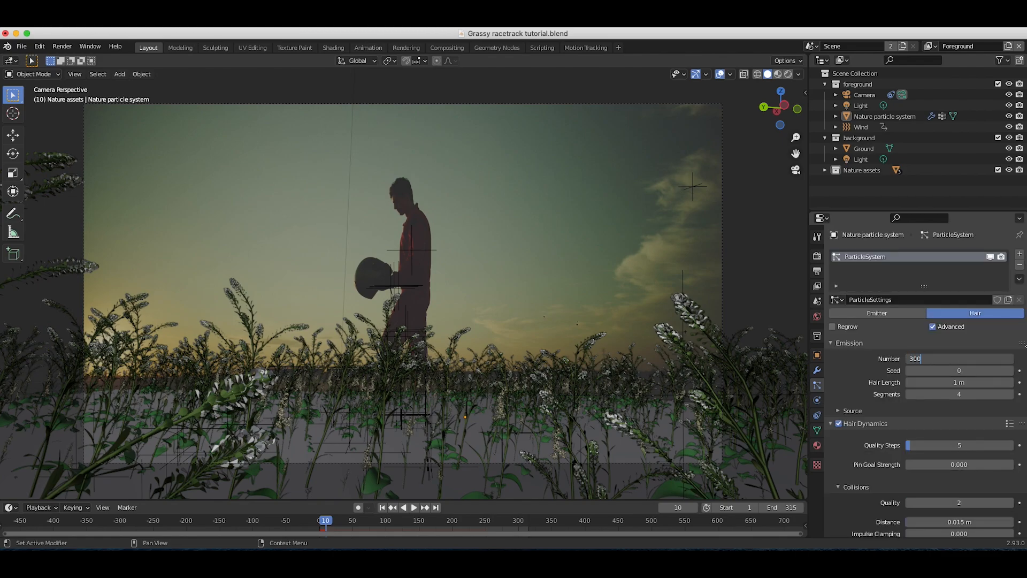
{"action": "key", "text": "Return"}
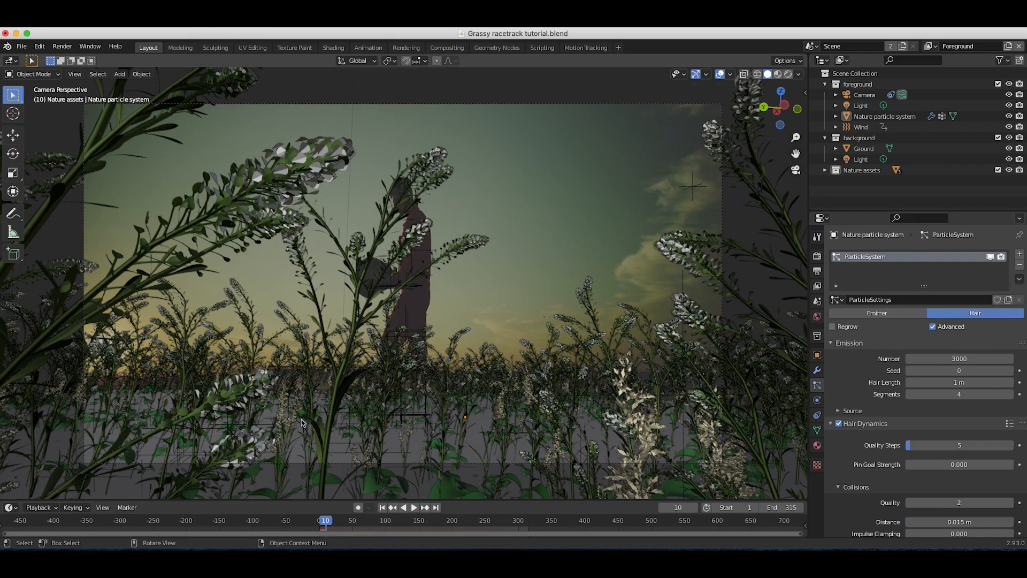
{"action": "key", "text": "space"}
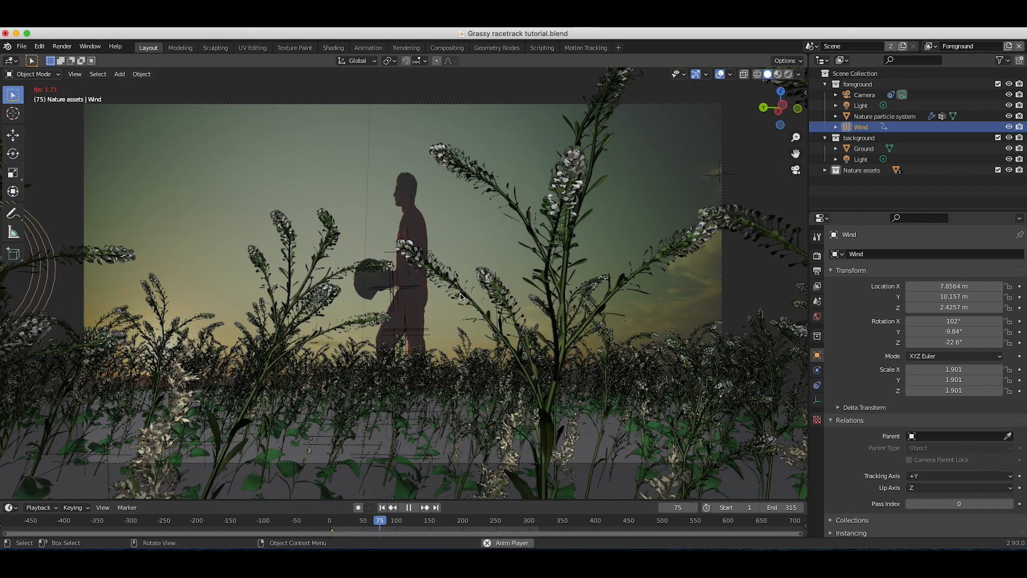
{"action": "key", "text": "space"}
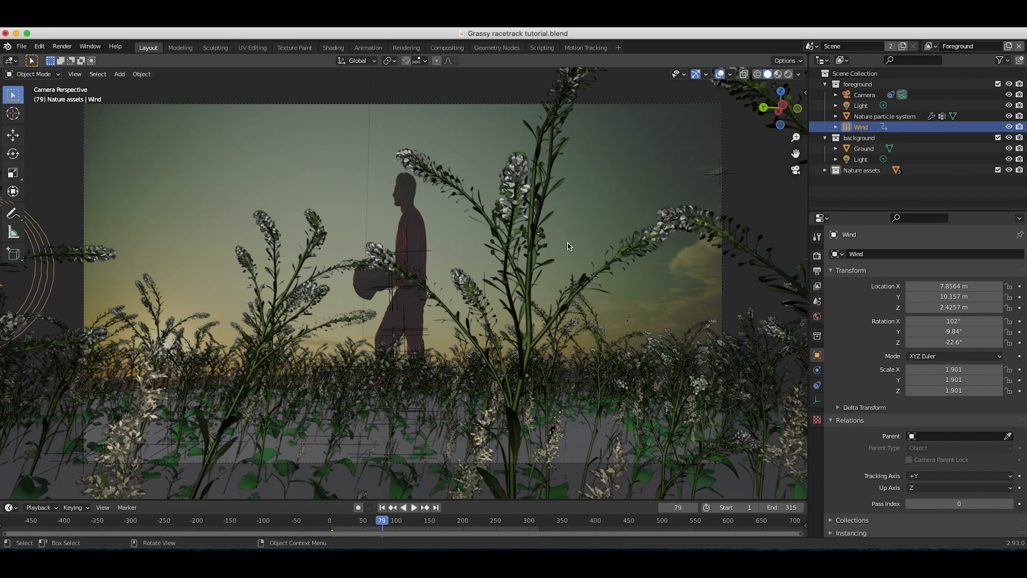
Step: Select the nature particle system and save the Blender file
{"action": "left_click", "coordinate": [606, 263]}
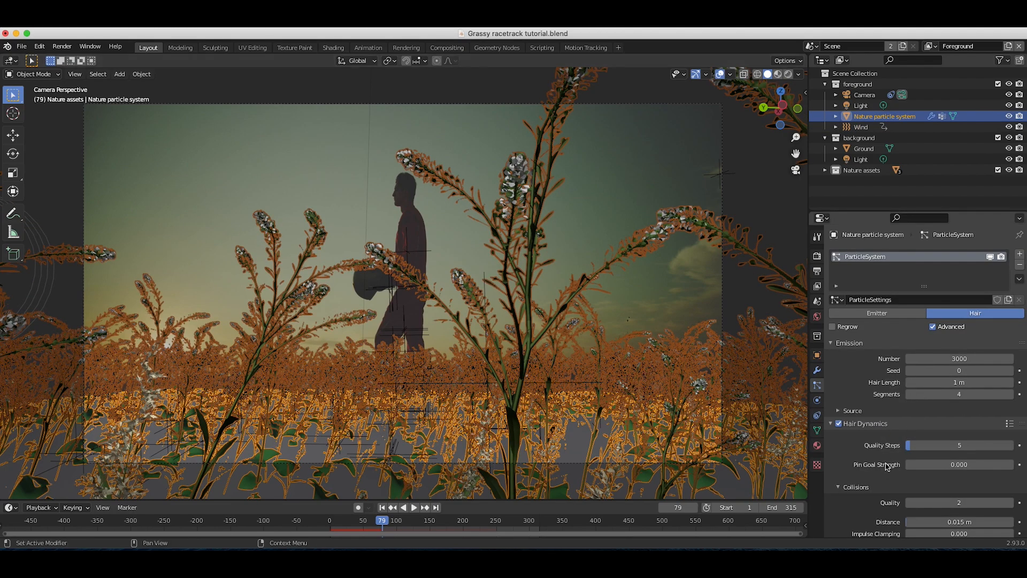
{"action": "scroll", "coordinate": [883, 475], "scroll_direction": "down", "scroll_amount": 10}
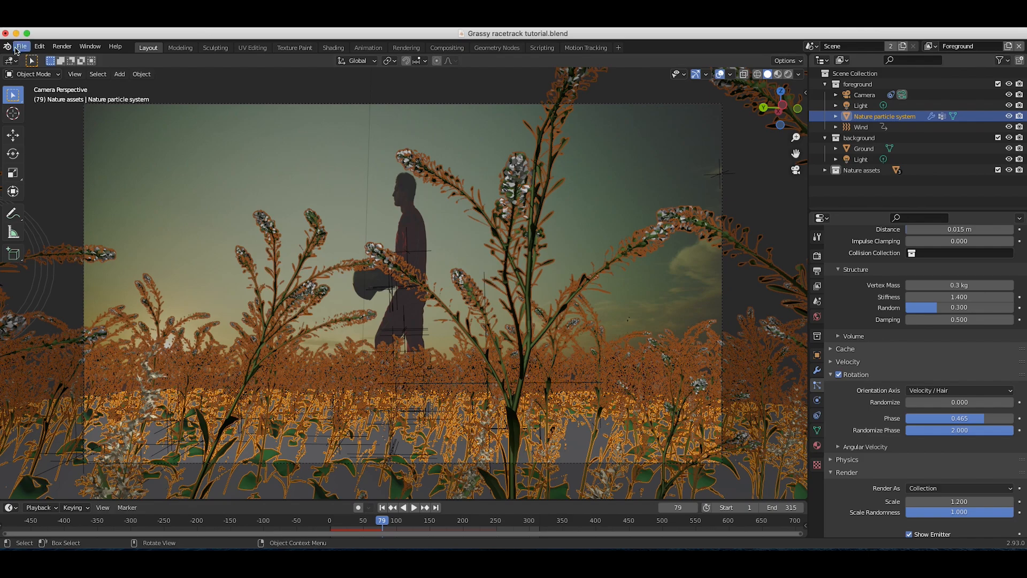
{"action": "left_click", "coordinate": [16, 48]}
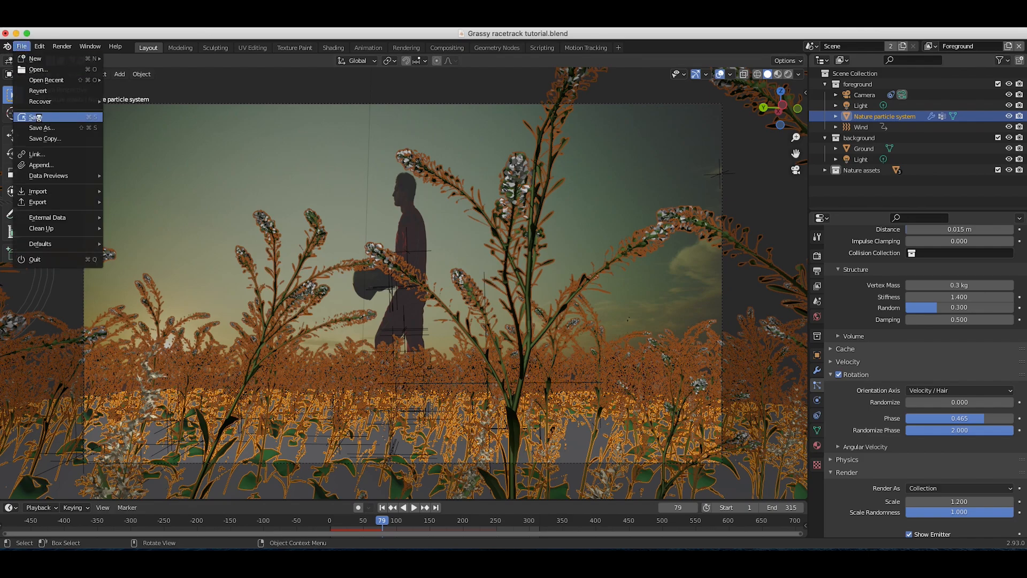
{"action": "left_click", "coordinate": [38, 117]}
Step: Bake the nature particle system's hair dynamics cache and hide the system in the viewport
{"action": "left_click", "coordinate": [833, 351]}
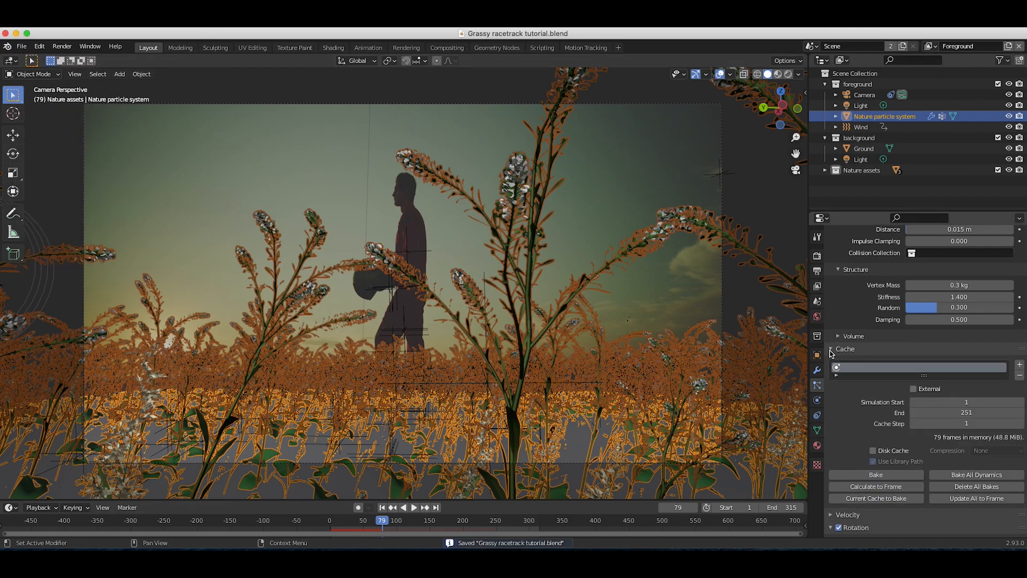
{"action": "scroll", "coordinate": [864, 320], "scroll_direction": "down", "scroll_amount": 2}
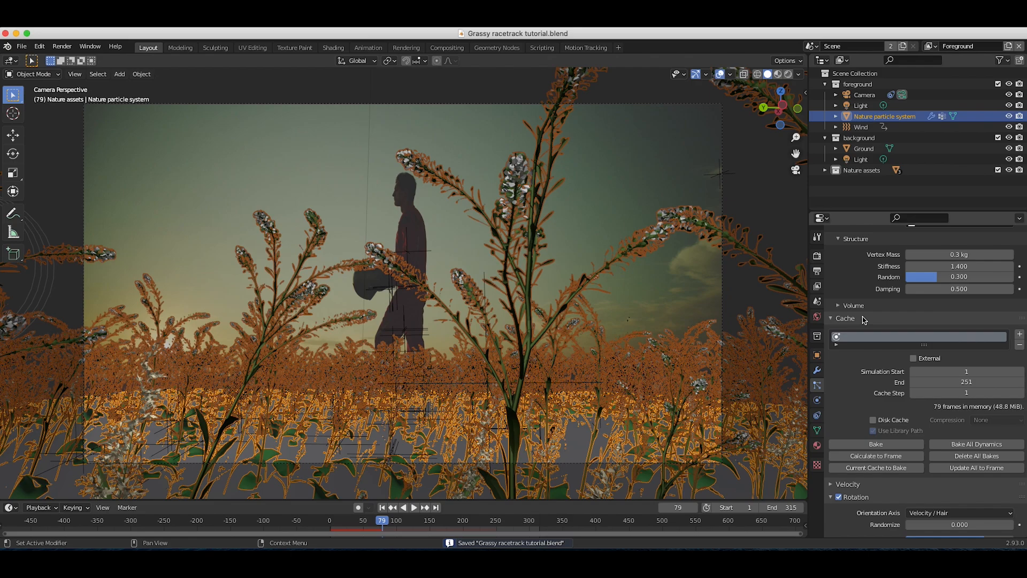
{"action": "left_click", "coordinate": [875, 445]}
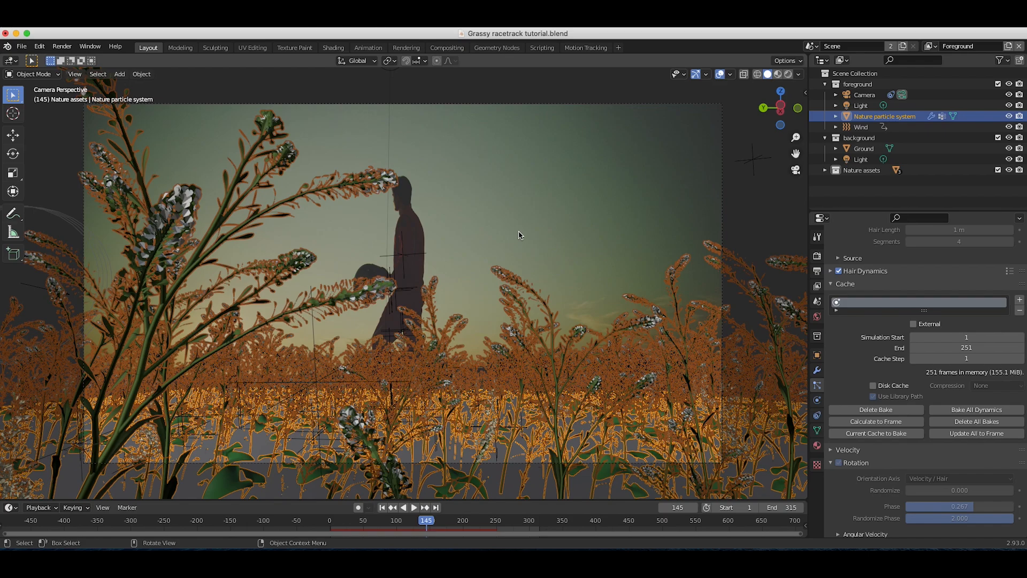
{"action": "left_click", "coordinate": [1009, 117]}
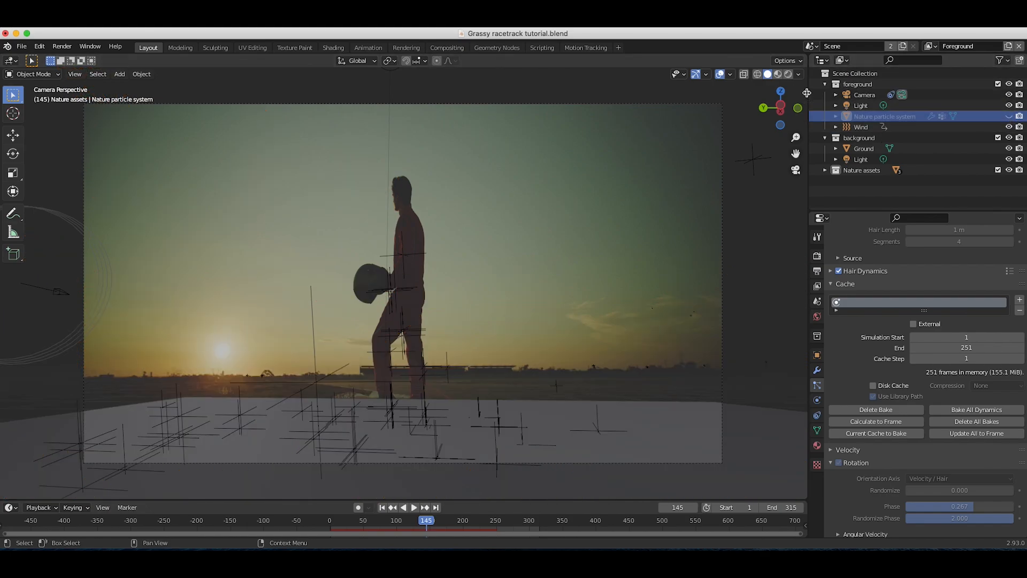
Step: Set up a Hummingbirds bug system in Spyderfy named "hummingbird background" with a bugs amount of 50
{"action": "left_click_drag", "start_coordinate": [807, 93], "coordinate": [651, 93]}
{"action": "left_click", "coordinate": [801, 171]}
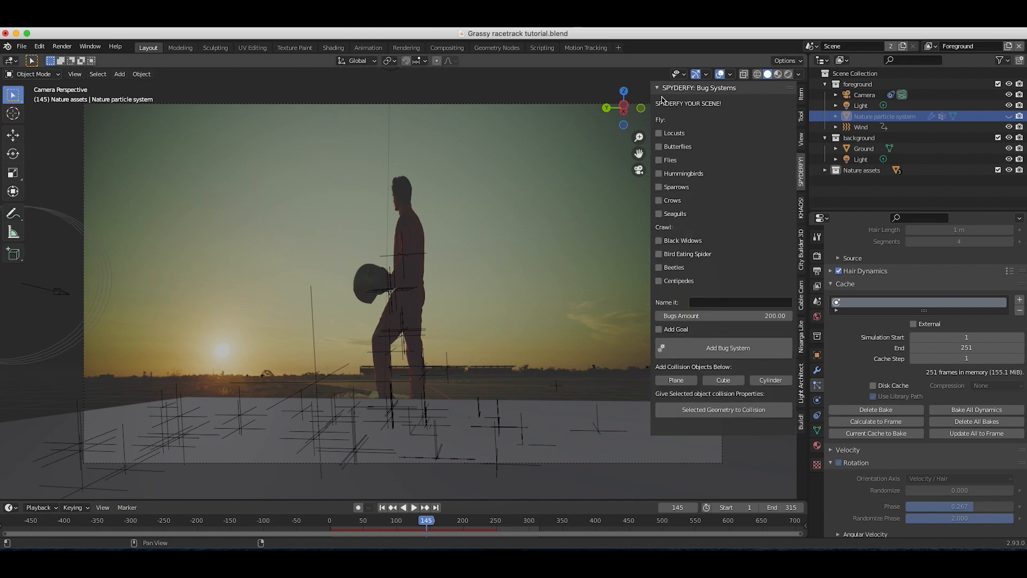
{"action": "left_click", "coordinate": [729, 303]}
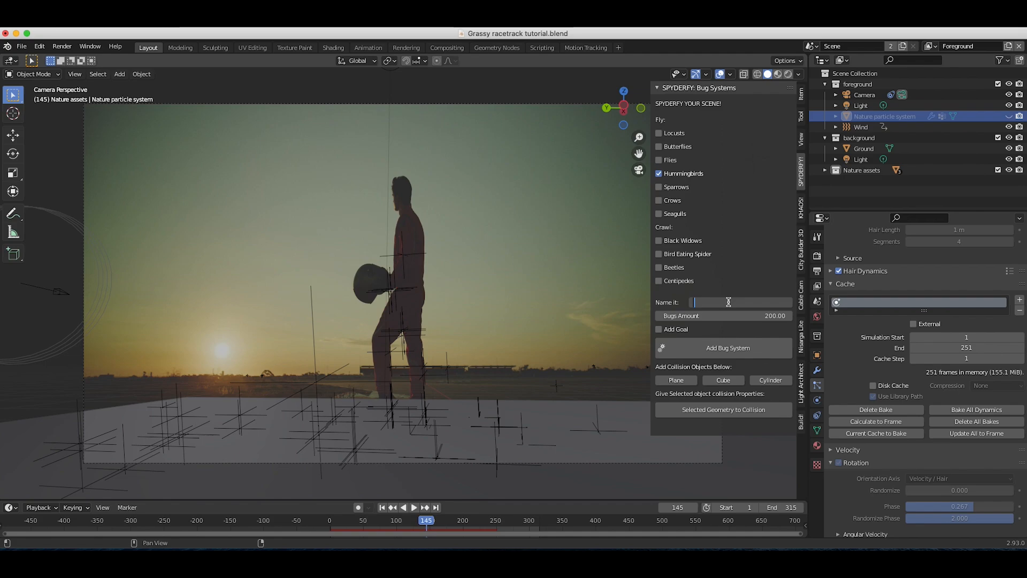
{"action": "type", "text": "humminngbird background"}
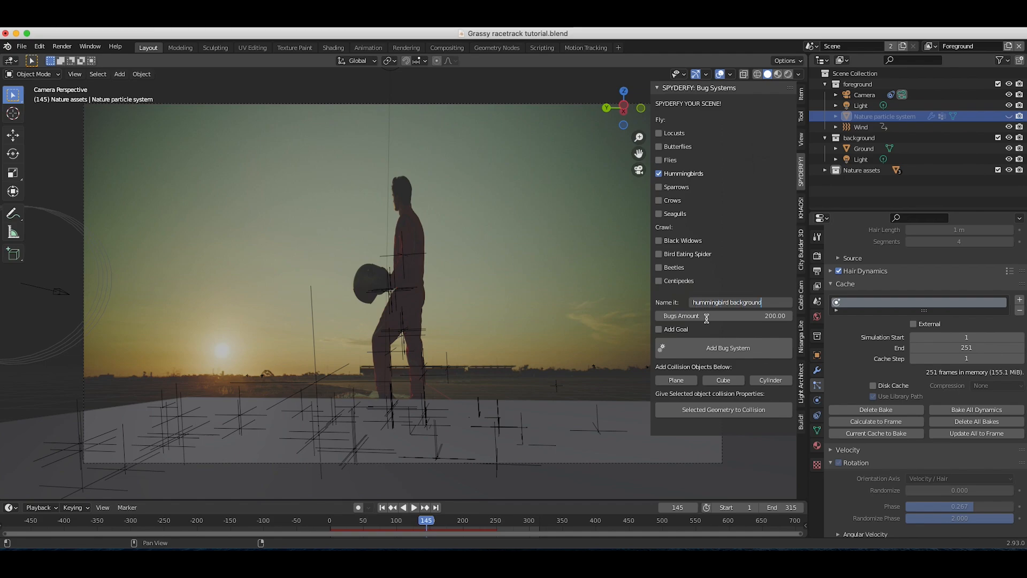
{"action": "left_click", "coordinate": [723, 316]}
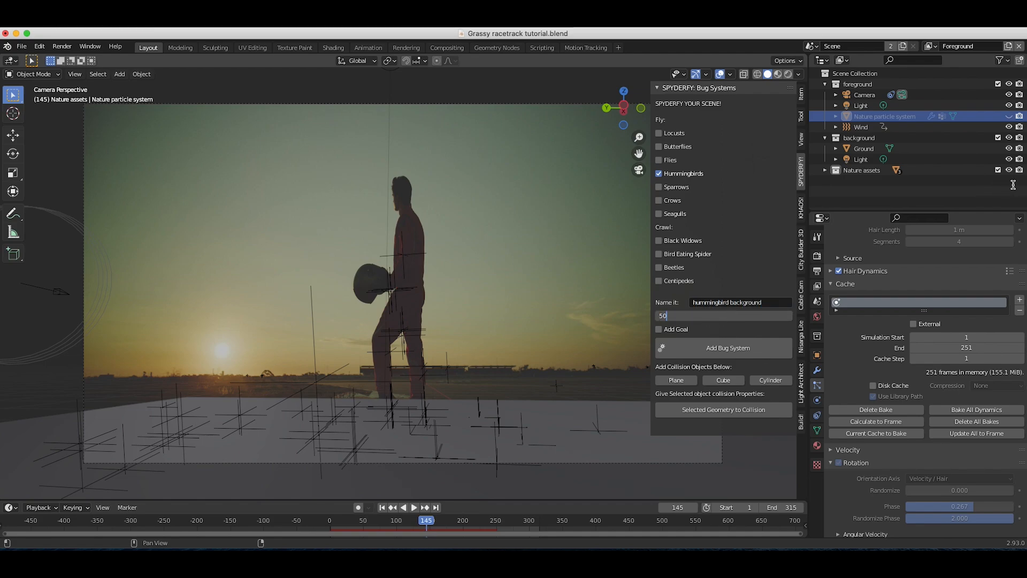
{"action": "key", "text": "Return"}
Step: Place the 3D cursor in the sky beside the man, add the bug system with a goal, and preview the animation
{"action": "left_click", "coordinate": [17, 118]}
{"action": "left_click", "coordinate": [561, 255]}
{"action": "left_click", "coordinate": [724, 348]}
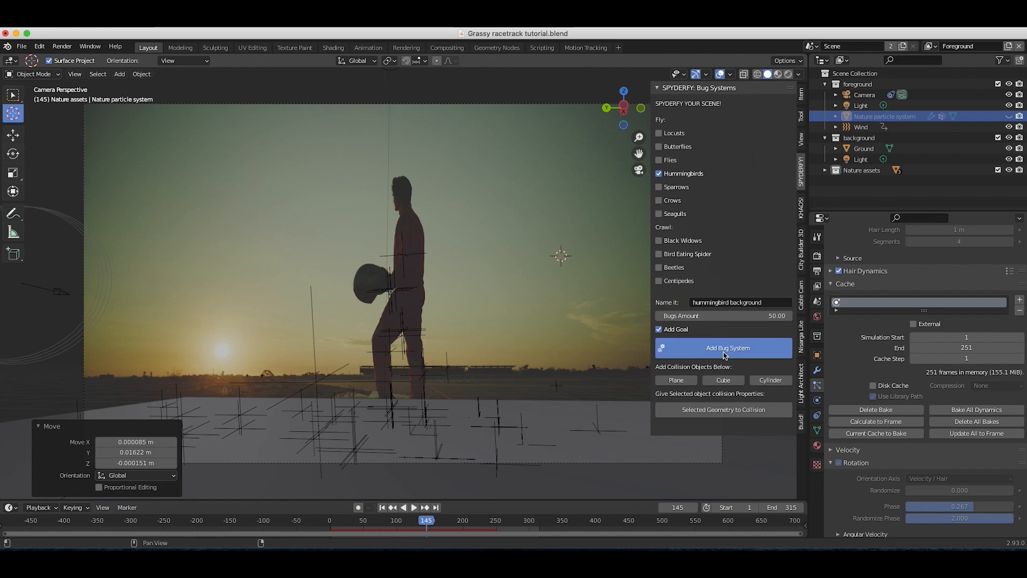
{"action": "key", "text": "space"}
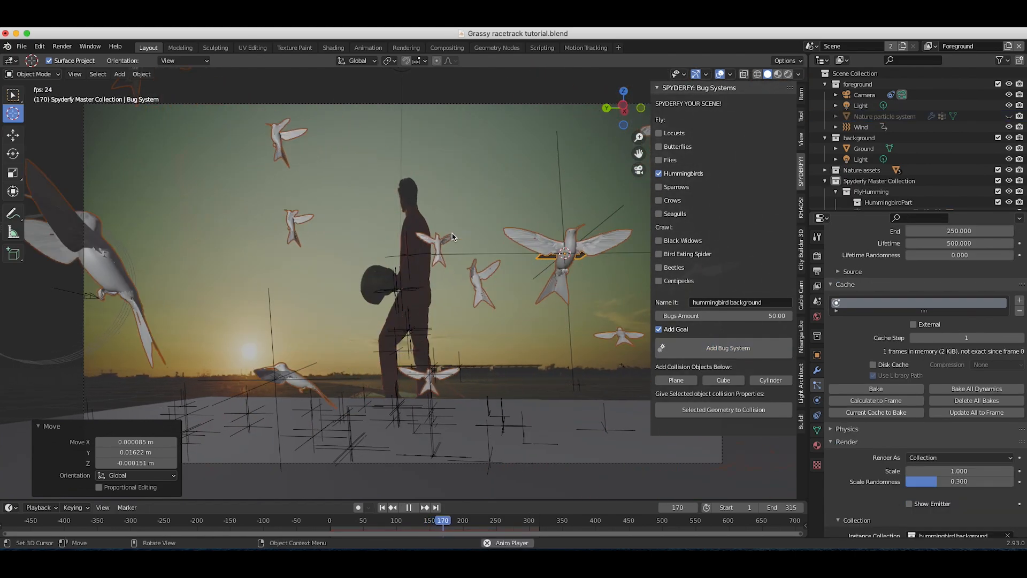
{"action": "key", "text": "space"}
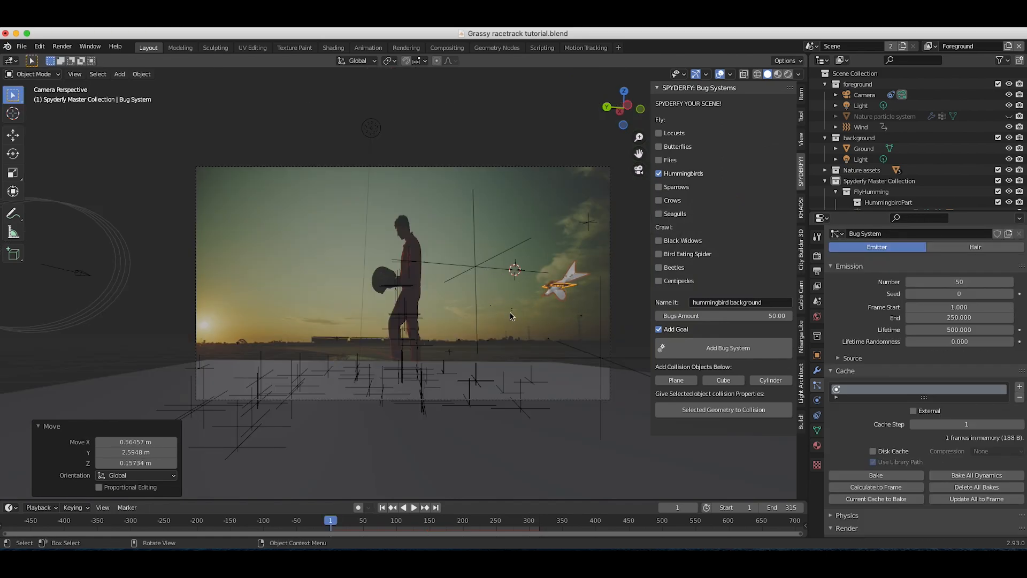
Step: Nudge the hummingbird emitter slightly and move the bug system goal into the sky beyond the camera frame's left edge
{"action": "key", "text": "g"}
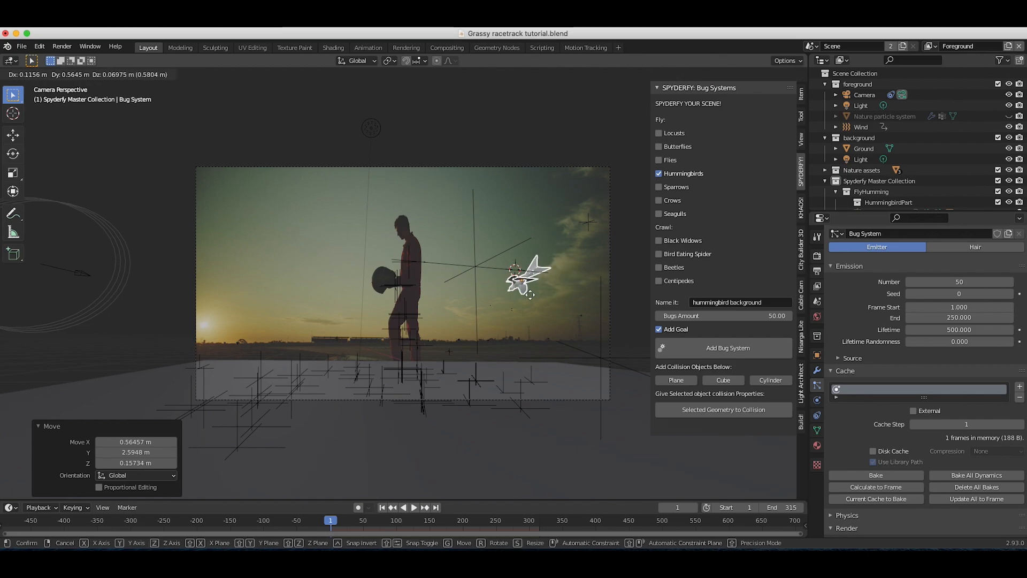
{"action": "left_click", "coordinate": [542, 244]}
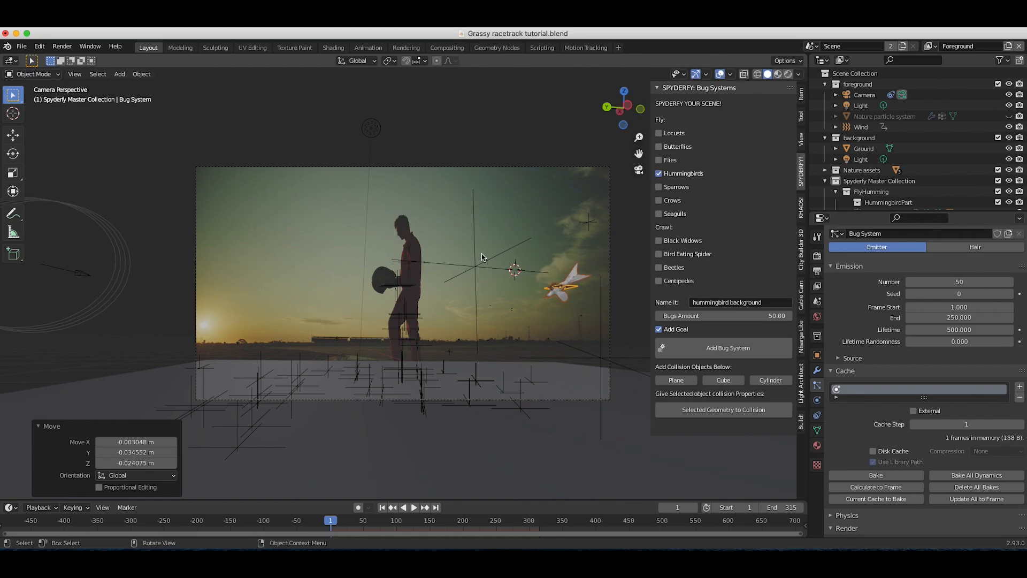
{"action": "left_click", "coordinate": [482, 257]}
{"action": "key", "text": "g"}
{"action": "left_click", "coordinate": [471, 222]}
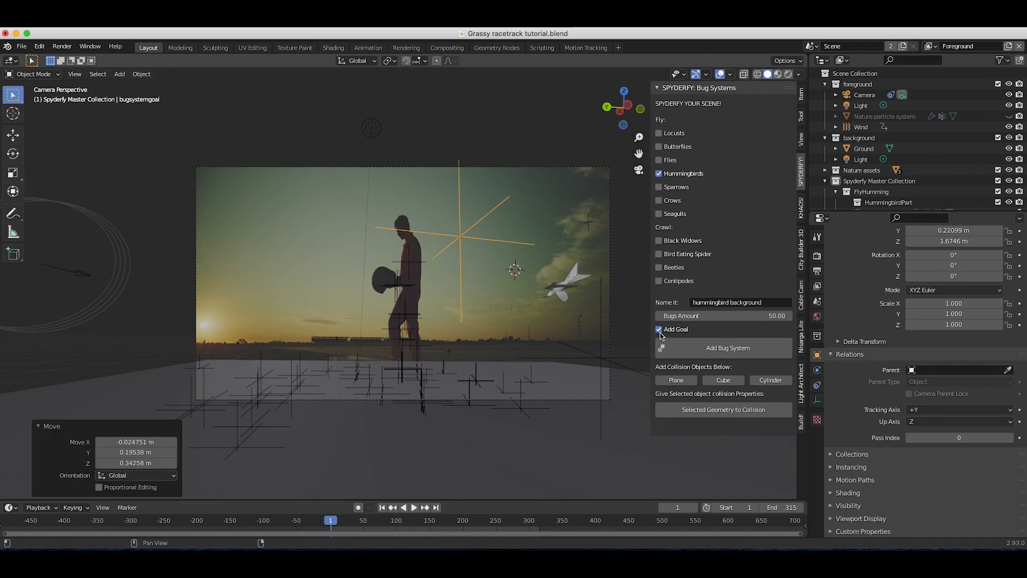
{"action": "key", "text": "g"}
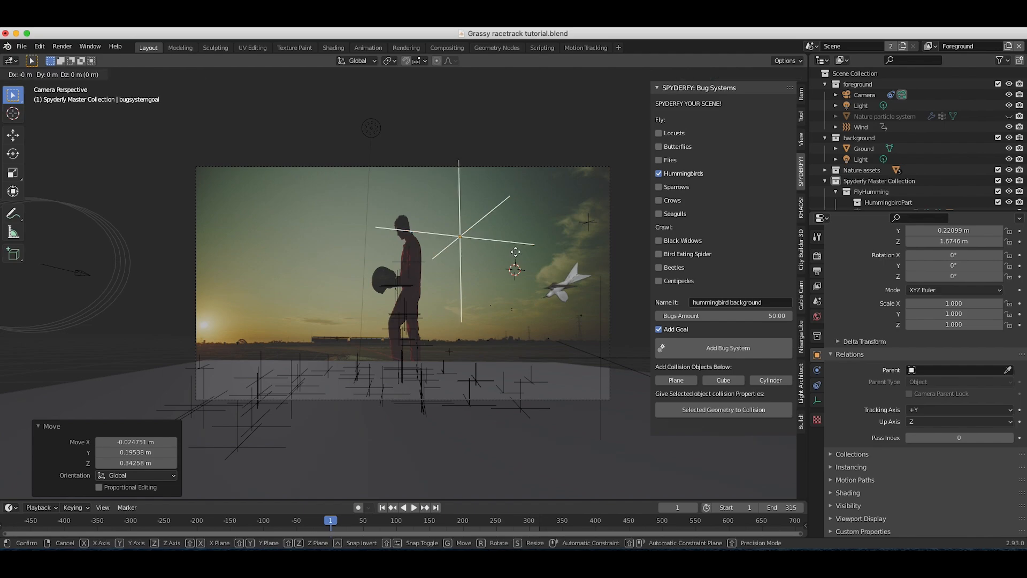
{"action": "scroll", "coordinate": [310, 214], "scroll_direction": "down", "scroll_amount": 2}
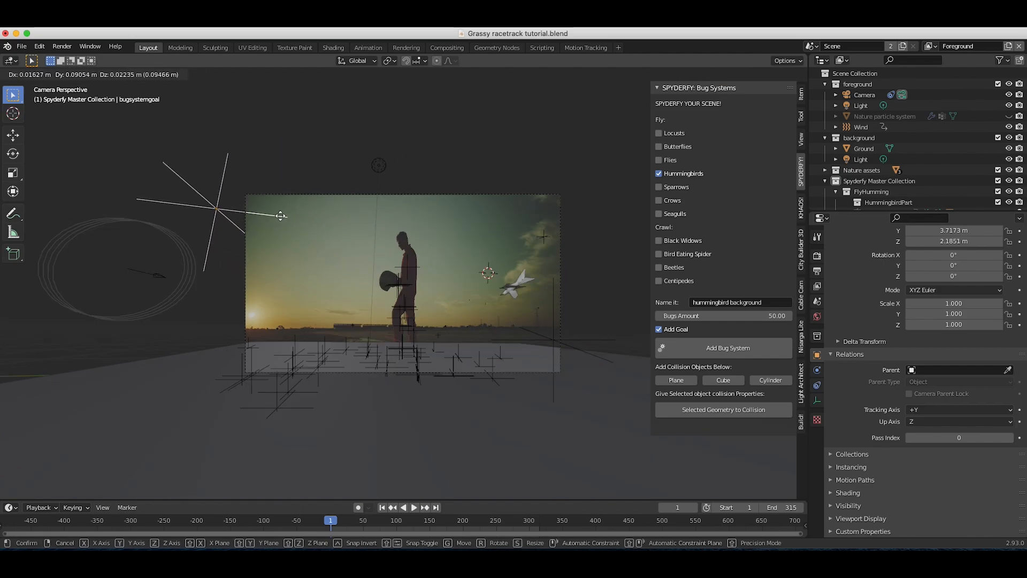
{"action": "left_click", "coordinate": [277, 215]}
Step: Move the hummingbird emitter about -3.12 m in Y, past the camera frame's right edge, and preview the flight
{"action": "left_click", "coordinate": [512, 289]}
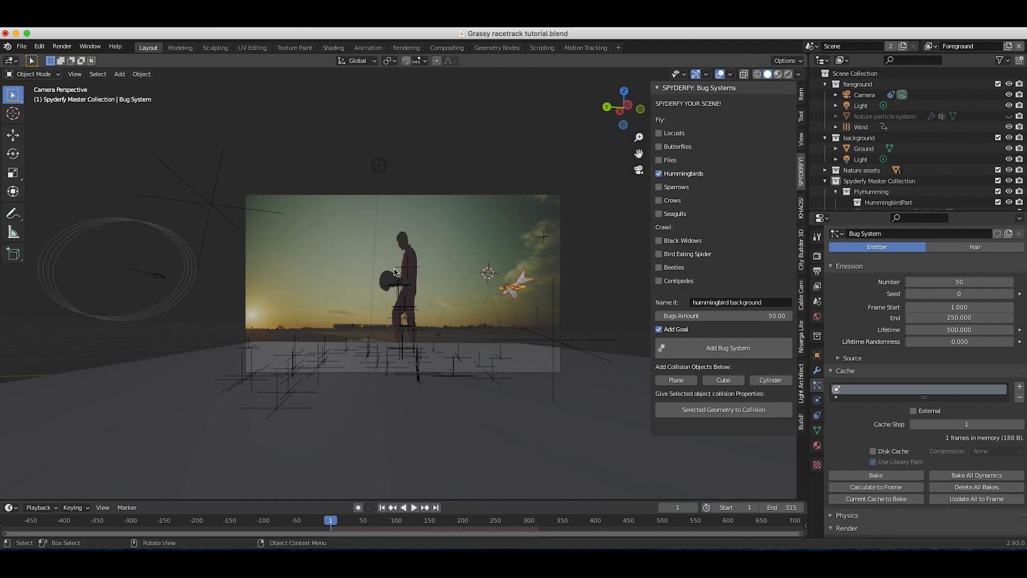
{"action": "key", "text": "g"}
{"action": "left_click", "coordinate": [552, 279]}
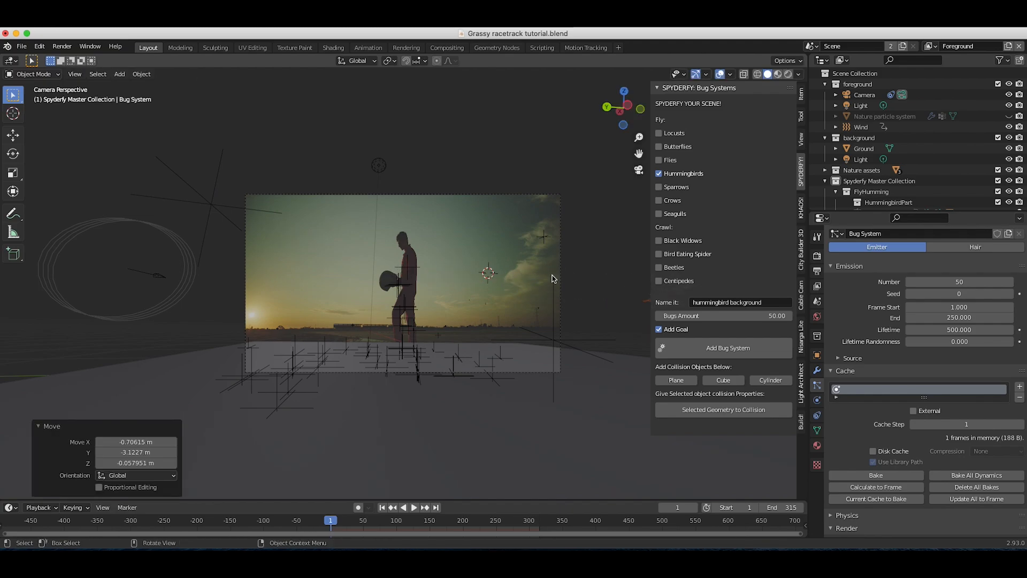
{"action": "key", "text": "space"}
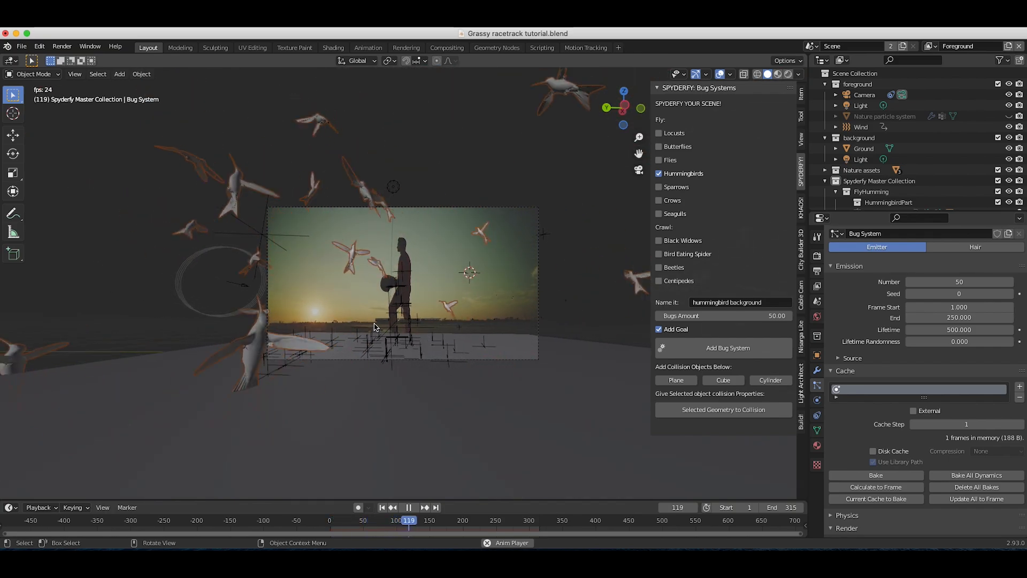
{"action": "key", "text": "space"}
Step: Move the hummingbird emitter and its goal together about 4.89 m in X, and rotate them about -12.7° around global Z
{"action": "scroll", "coordinate": [350, 276], "scroll_direction": "down", "scroll_amount": 2}
{"action": "scroll", "coordinate": [435, 336], "scroll_direction": "down", "scroll_amount": 5}
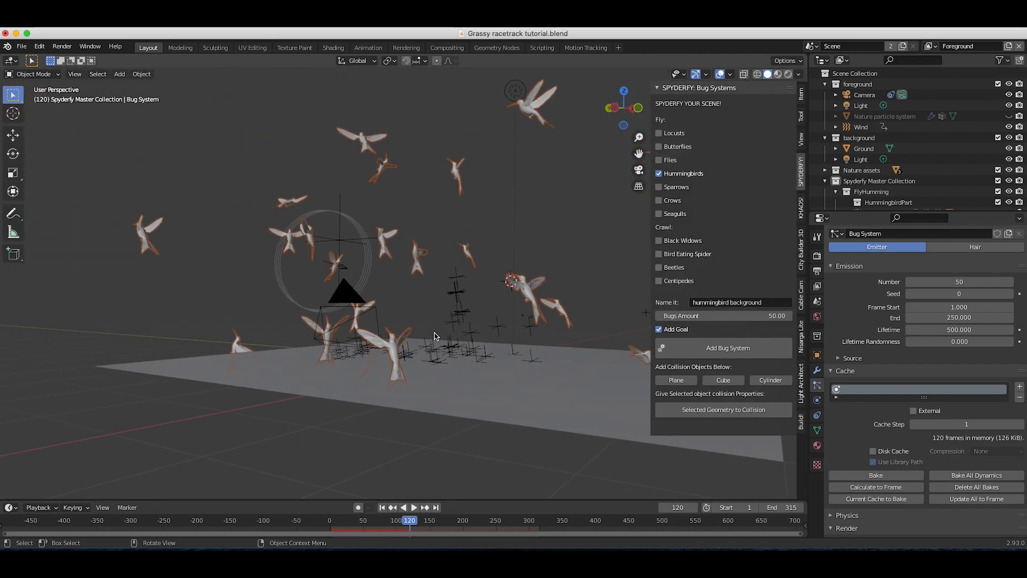
{"action": "scroll", "coordinate": [435, 336], "scroll_direction": "right", "scroll_amount": 4}
{"action": "scroll", "coordinate": [498, 314], "scroll_direction": "up", "scroll_amount": 3}
{"action": "scroll", "coordinate": [498, 313], "scroll_direction": "right", "scroll_amount": 4, "text": "shift"}
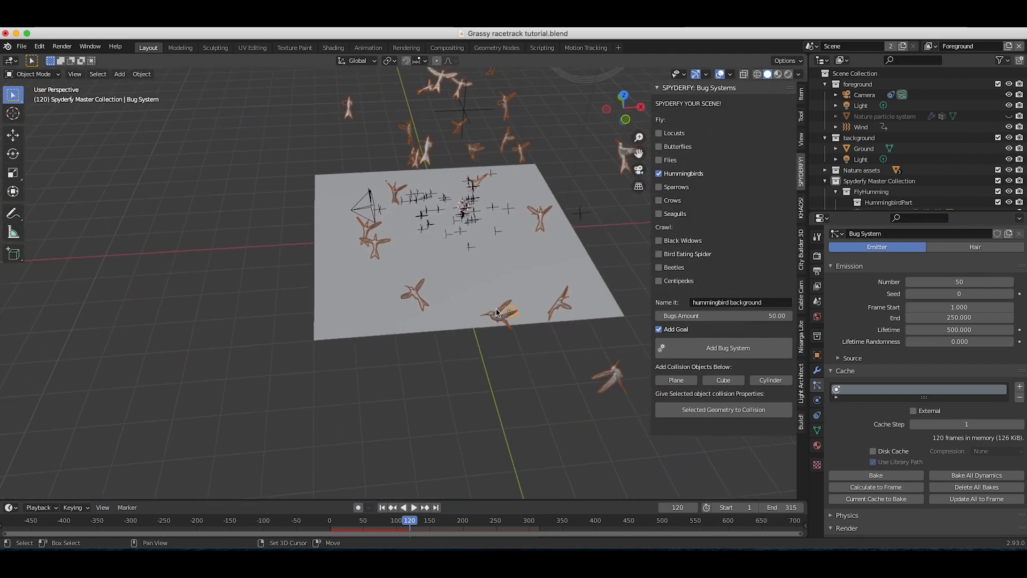
{"action": "left_click", "coordinate": [488, 315]}
{"action": "left_click", "coordinate": [488, 316]}
{"action": "scroll", "coordinate": [321, 182], "scroll_direction": "right", "scroll_amount": 4, "text": "shift"}
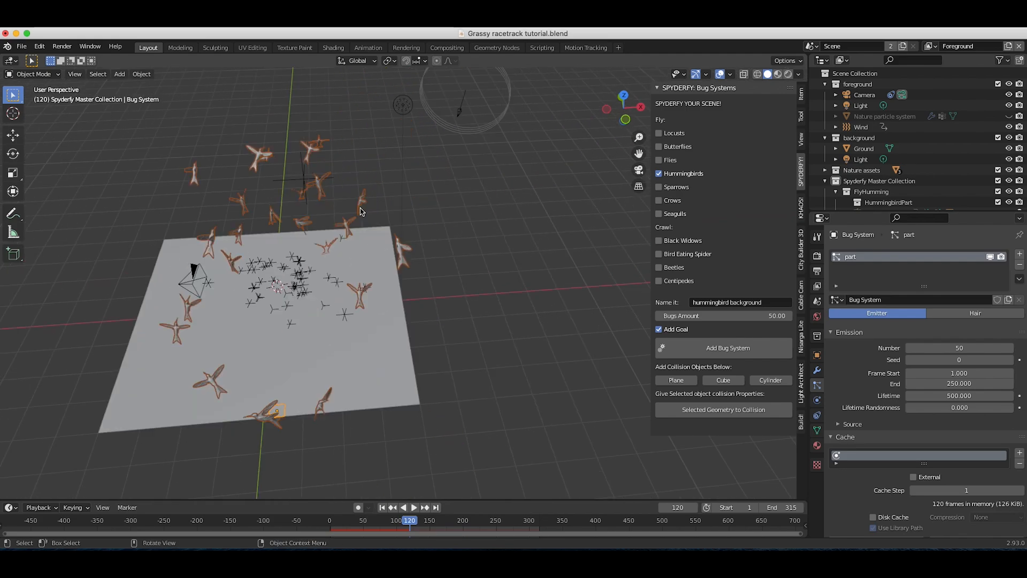
{"action": "left_click", "coordinate": [302, 178]}
{"action": "scroll", "coordinate": [375, 296], "scroll_direction": "left", "scroll_amount": 4, "text": "shift"}
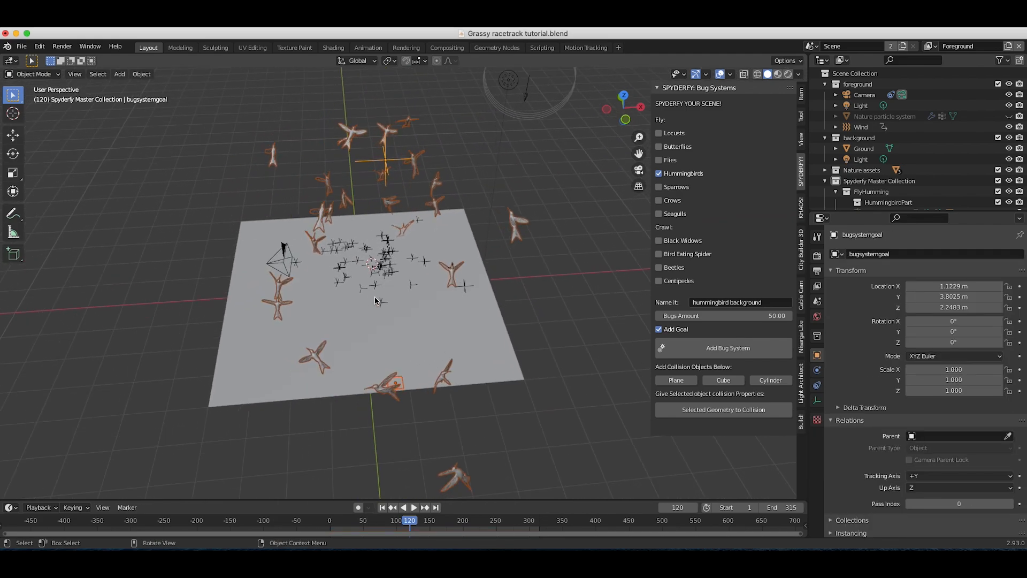
{"action": "key", "text": "g"}
{"action": "left_click", "coordinate": [556, 308]}
{"action": "key", "text": "r"}
{"action": "key", "text": "z"}
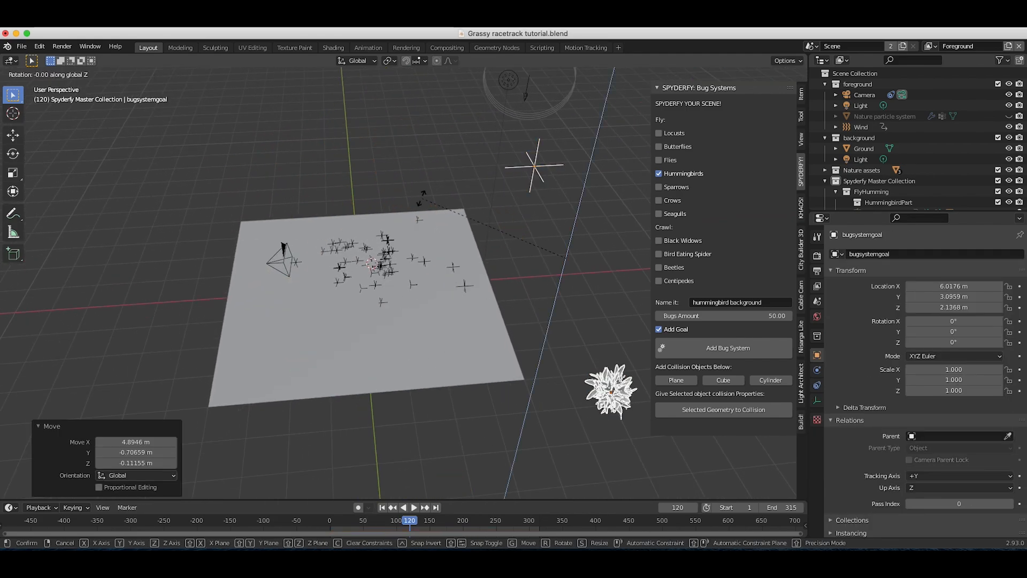
{"action": "left_click", "coordinate": [443, 169]}
Step: Play the hummingbird flight through the scene camera and examine the birds' size and spread from around the scene
{"action": "scroll", "coordinate": [447, 124], "scroll_direction": "left", "scroll_amount": 6}
{"action": "scroll", "coordinate": [394, 255], "scroll_direction": "right", "scroll_amount": 3, "text": "shift"}
{"action": "scroll", "coordinate": [394, 254], "scroll_direction": "down", "scroll_amount": 2}
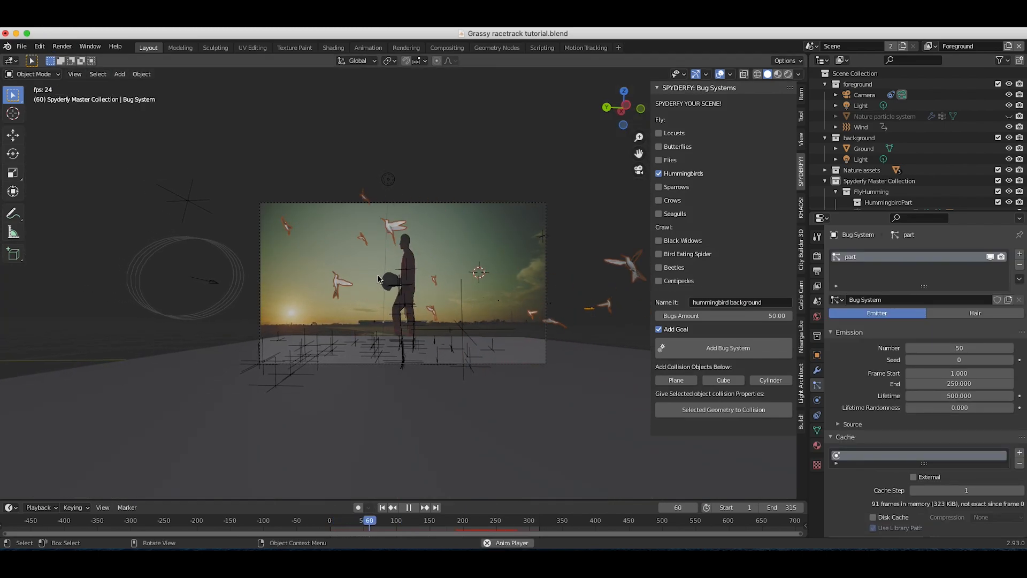
{"action": "key", "text": "space"}
{"action": "scroll", "coordinate": [396, 284], "scroll_direction": "up", "scroll_amount": 3}
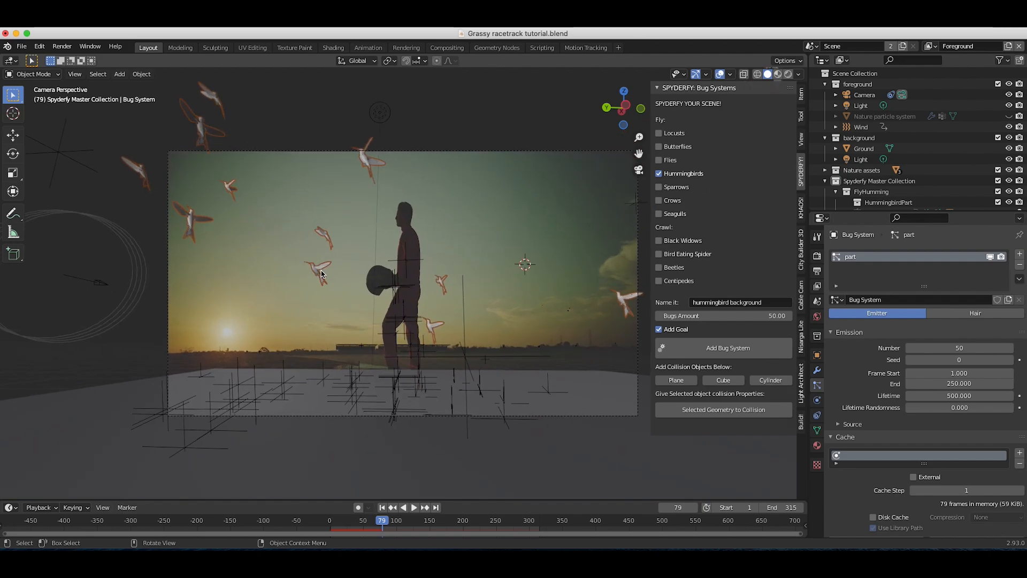
{"action": "scroll", "coordinate": [326, 271], "scroll_direction": "down", "scroll_amount": 3}
{"action": "key", "text": "KP_0"}
{"action": "scroll", "coordinate": [325, 271], "scroll_direction": "down", "scroll_amount": 5}
{"action": "middle_click_drag", "start_coordinate": [326, 270], "coordinate": [348, 238]}
{"action": "scroll", "coordinate": [348, 238], "scroll_direction": "up", "scroll_amount": 4}
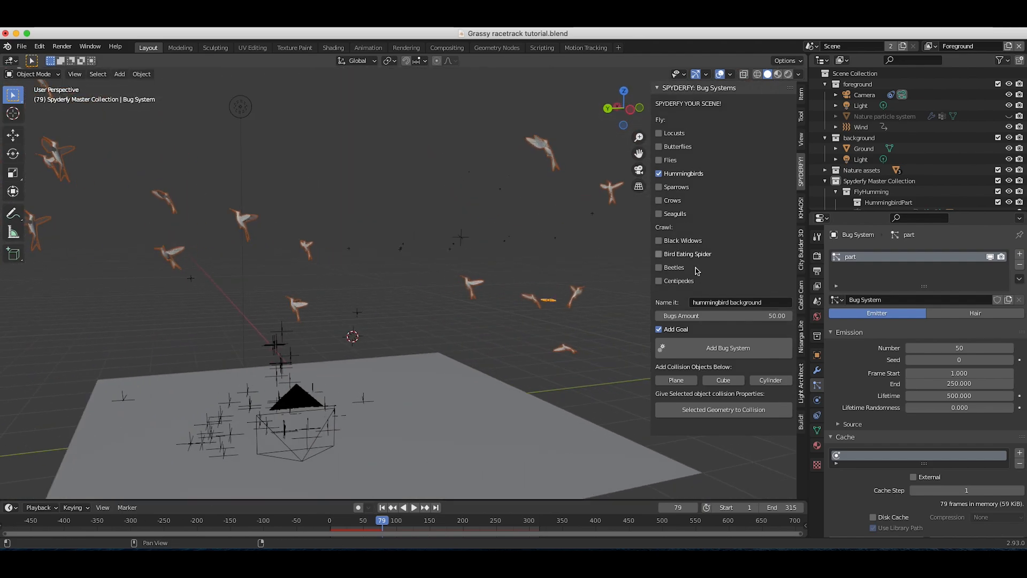
{"action": "middle_click_drag", "start_coordinate": [336, 336], "coordinate": [378, 288], "text": "shift"}
{"action": "middle_click_drag", "start_coordinate": [474, 283], "coordinate": [438, 266]}
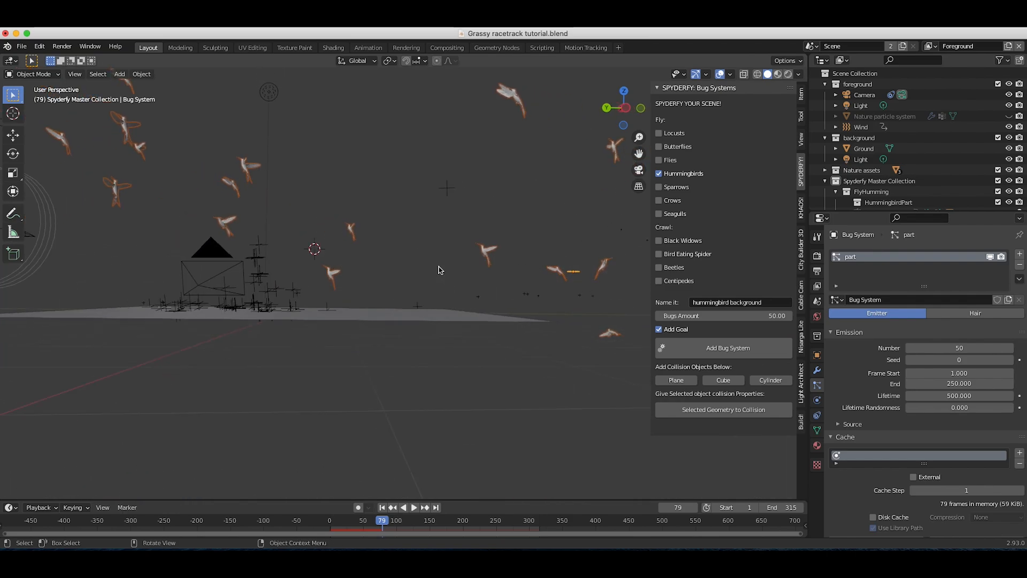
Step: Set the hummingbird particle system's render scale to 0.25
{"action": "key", "text": "a"}
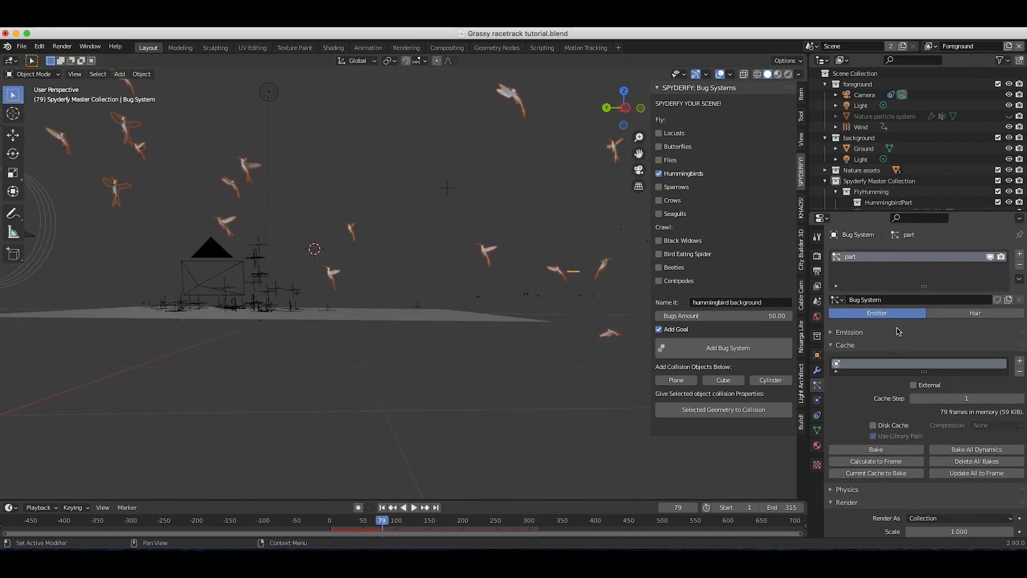
{"action": "scroll", "coordinate": [884, 458], "scroll_direction": "down", "scroll_amount": 10}
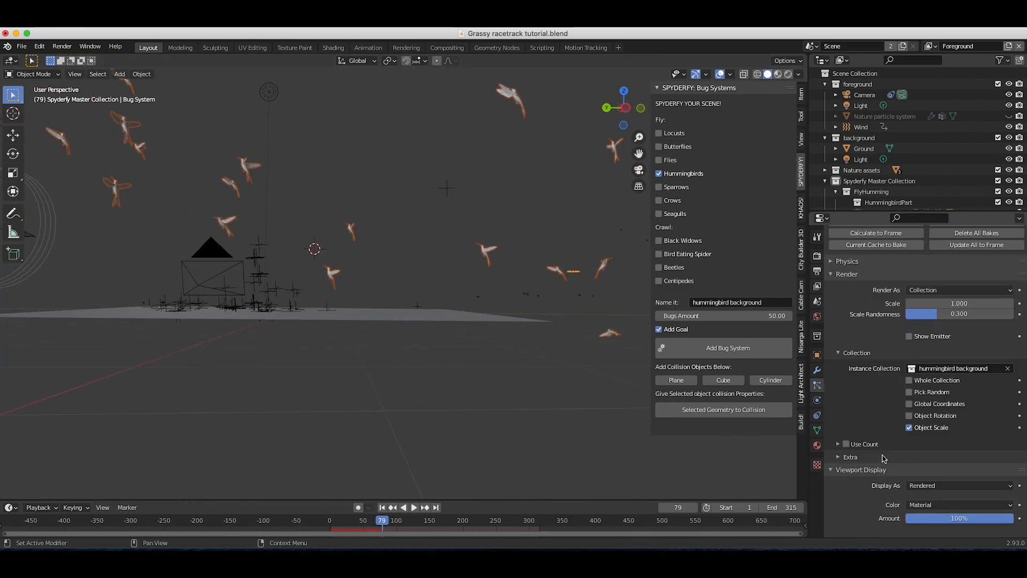
{"action": "left_click", "coordinate": [958, 304]}
{"action": "type", "text": ".25"}
{"action": "key", "text": "Return"}
Step: Through the scene camera, move the bug system goal about -3.53 m in Y and -0.57 m in Z, and replay the flight
{"action": "left_click", "coordinate": [75, 74]}
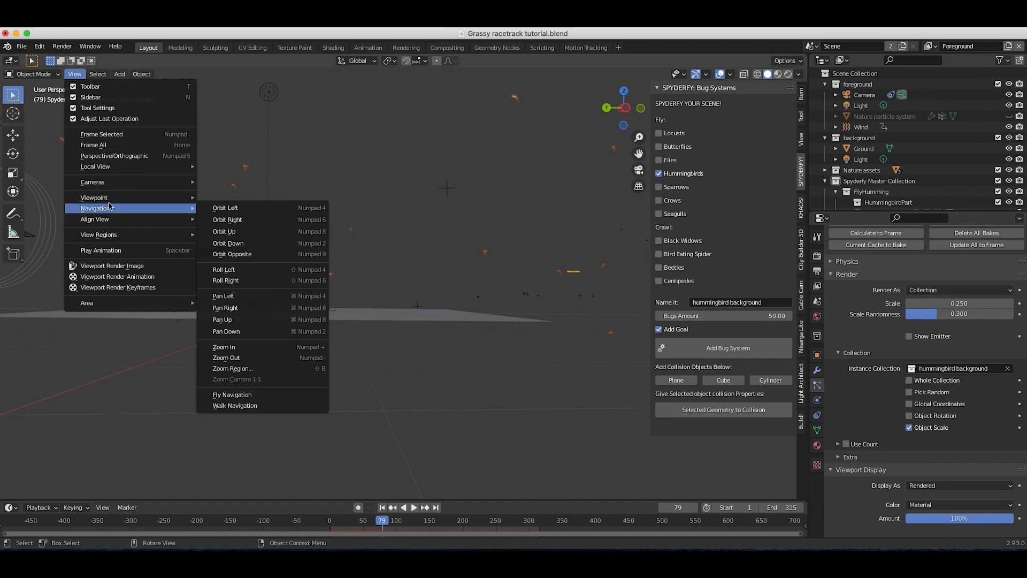
{"action": "mouse_move", "coordinate": [107, 197]}
{"action": "left_click", "coordinate": [219, 197]}
{"action": "key", "text": "space"}
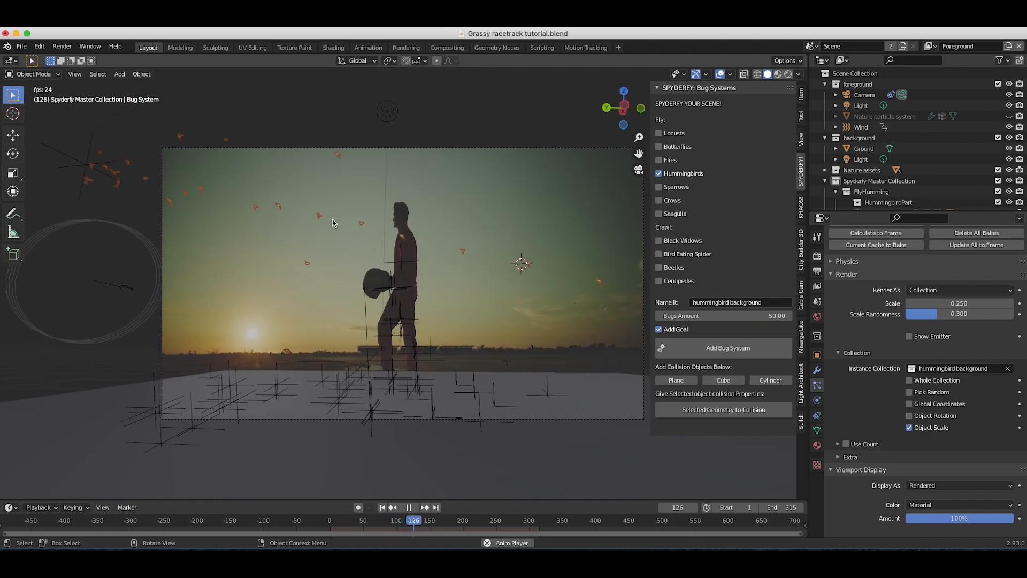
{"action": "key", "text": "space"}
{"action": "left_click", "coordinate": [89, 171]}
{"action": "key", "text": "g"}
{"action": "left_click", "coordinate": [214, 194]}
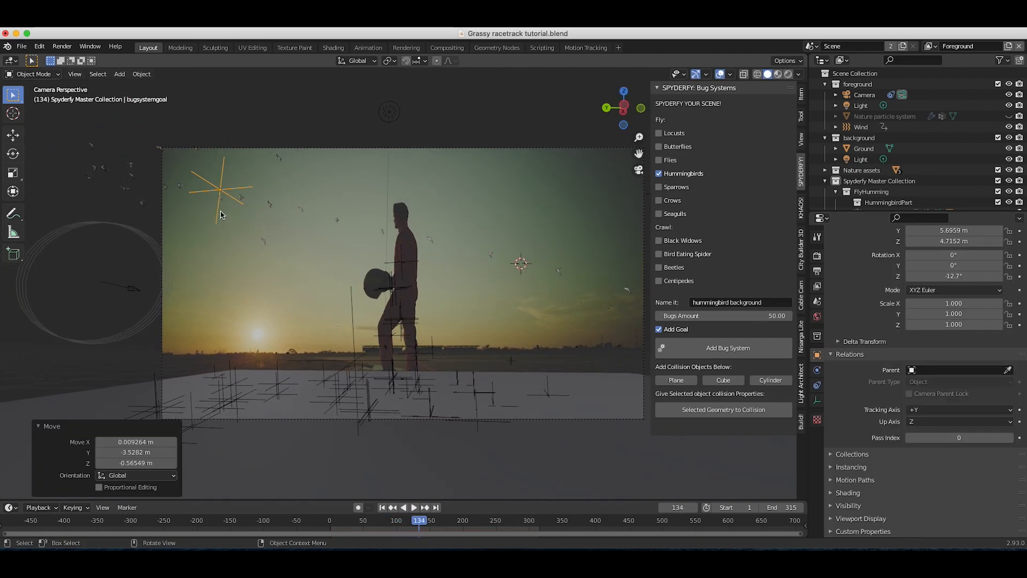
{"action": "left_click", "coordinate": [382, 507]}
{"action": "key", "text": "space"}
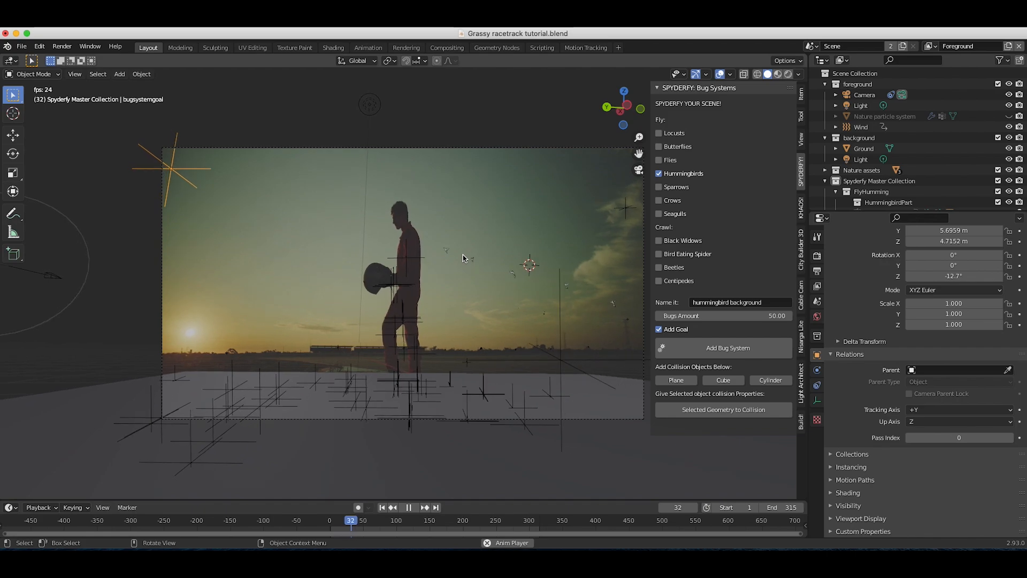
{"action": "key", "text": "space"}
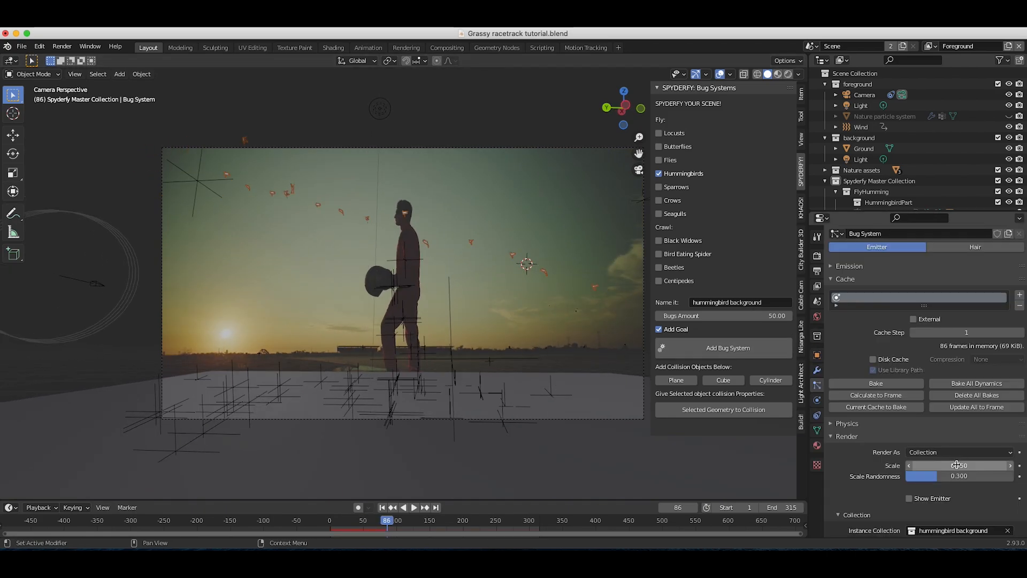
Step: Set the hummingbird particles' render scale to 0.3 and scale randomness to 0.5, and replay the animation from the start
{"action": "left_click", "coordinate": [952, 466]}
{"action": "type", "text": "0.3"}
{"action": "key", "text": "Return"}
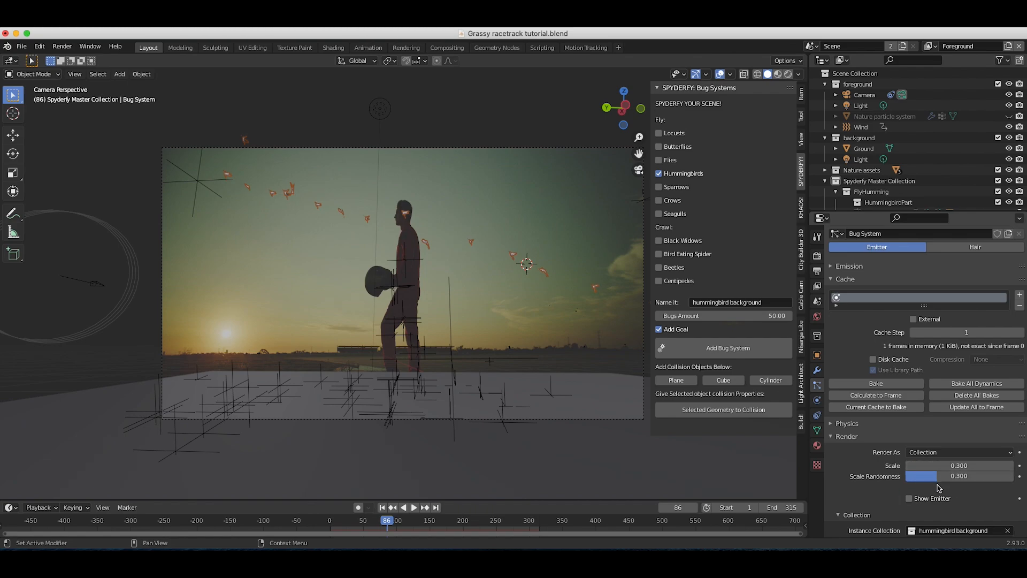
{"action": "left_click", "coordinate": [939, 477]}
{"action": "type", "text": "0.5"}
{"action": "key", "text": "Return"}
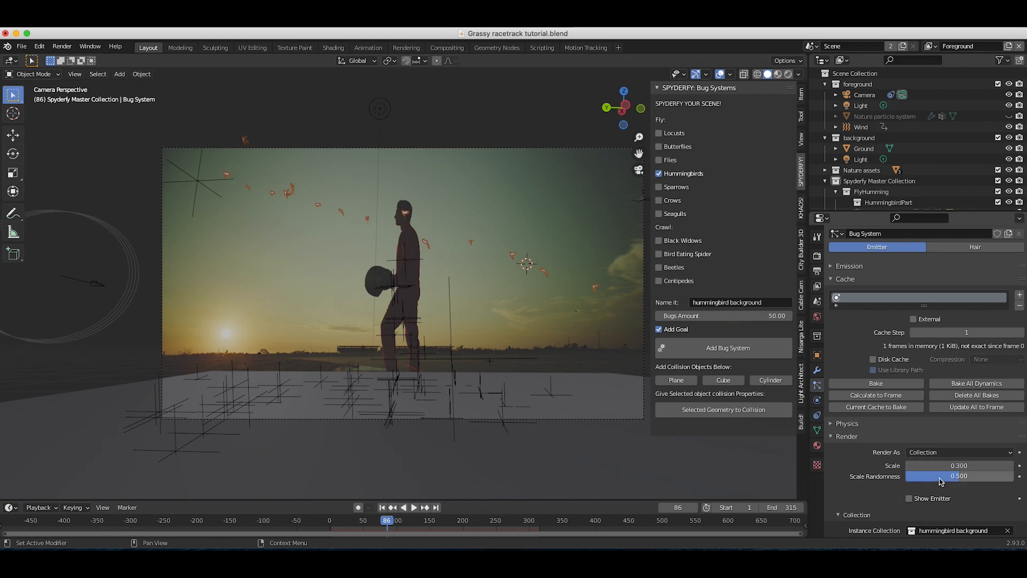
{"action": "left_click", "coordinate": [382, 507]}
{"action": "key", "text": "space"}
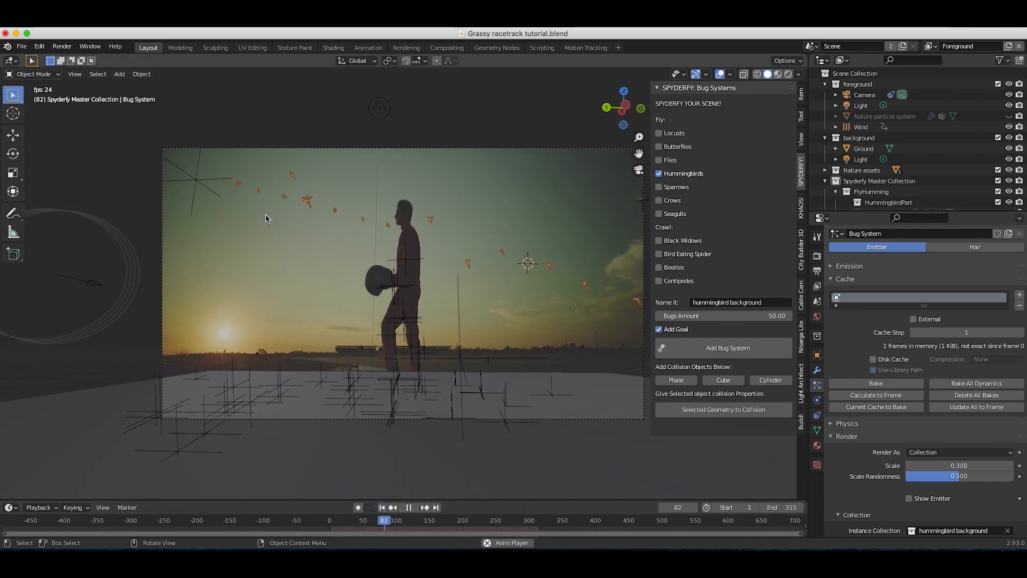
{"action": "key", "text": "space"}
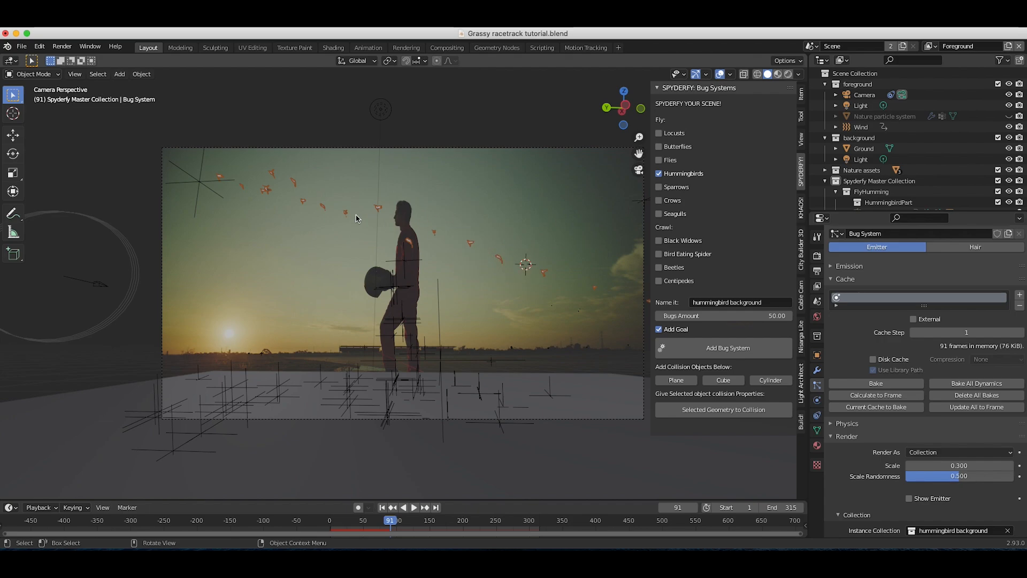
Step: Set the hummingbird boids' Air Personal Space to 2.5 in the particle system's Physics movement settings
{"action": "scroll", "coordinate": [856, 374], "scroll_direction": "down", "scroll_amount": 3}
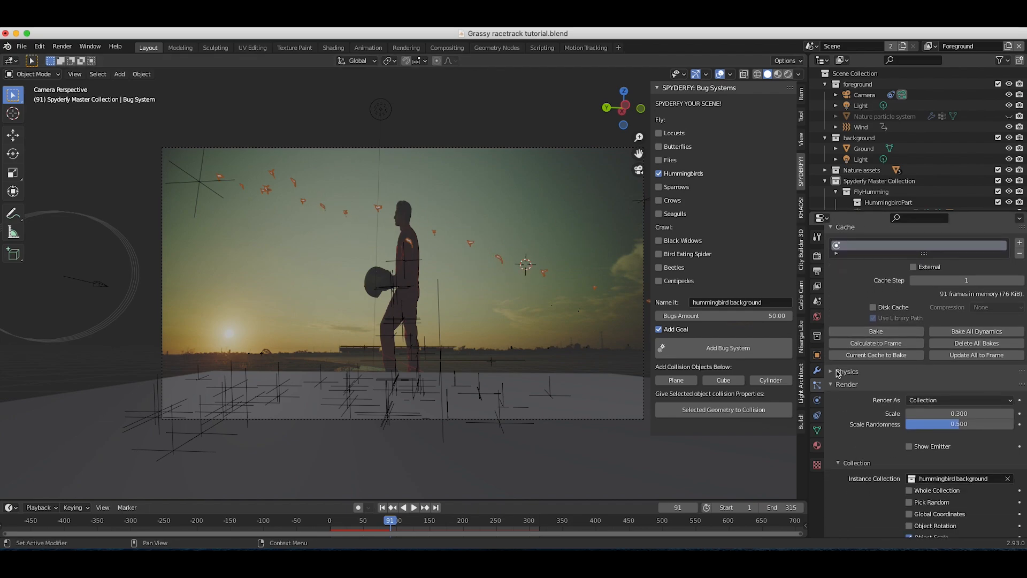
{"action": "left_click", "coordinate": [833, 372]}
{"action": "left_click", "coordinate": [839, 430]}
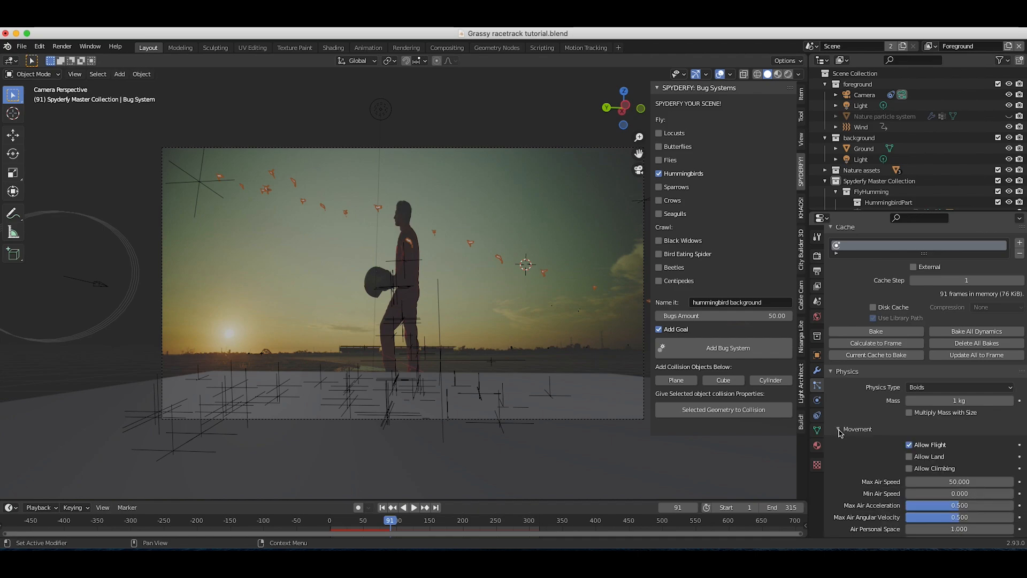
{"action": "scroll", "coordinate": [877, 407], "scroll_direction": "down", "scroll_amount": 4}
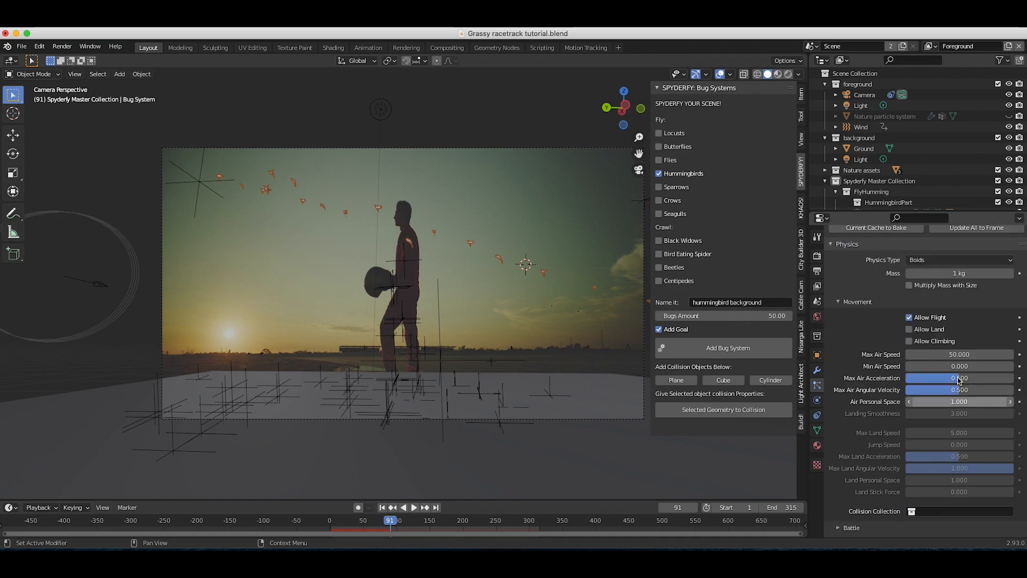
{"action": "left_click", "coordinate": [954, 405]}
{"action": "type", "text": "1.0"}
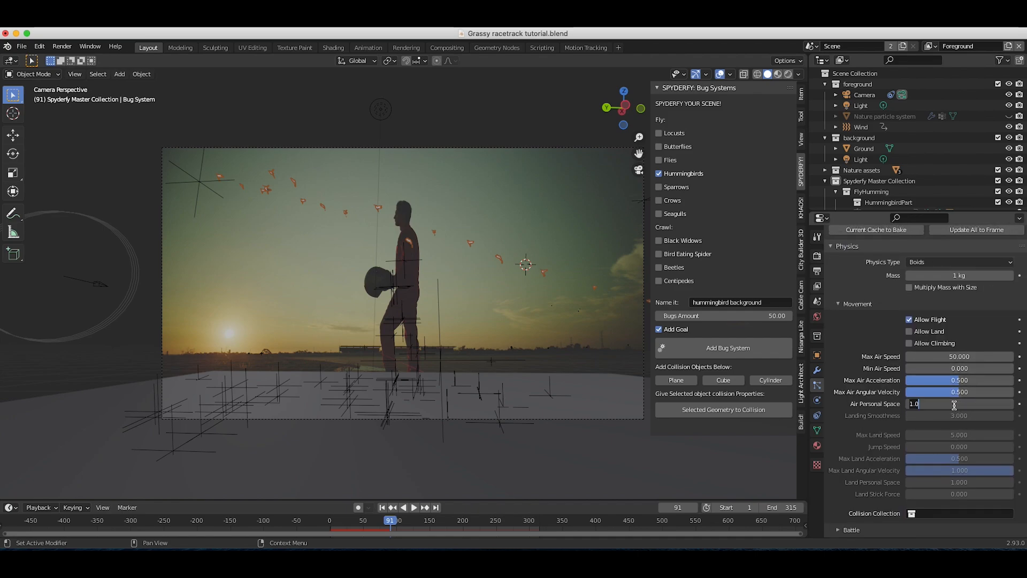
{"action": "key", "text": "BackSpace"}
{"action": "key", "text": "BackSpace"}
{"action": "key", "text": "BackSpace"}
{"action": "type", "text": "2.5"}
{"action": "key", "text": "Return"}
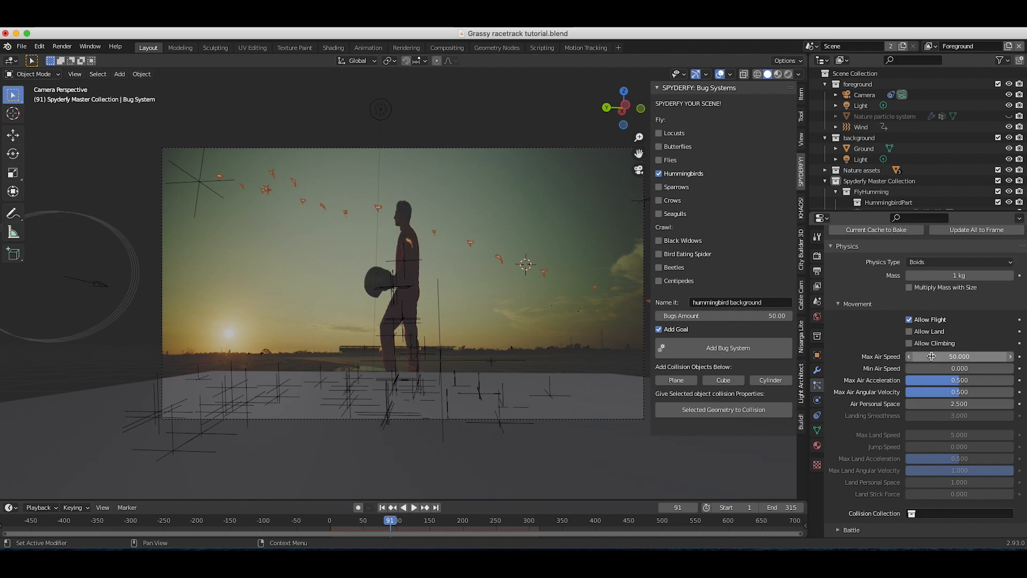
Step: Set the hummingbird boids' Max Air Speed to 25 and replay the flight from the first frame
{"action": "left_click", "coordinate": [950, 357]}
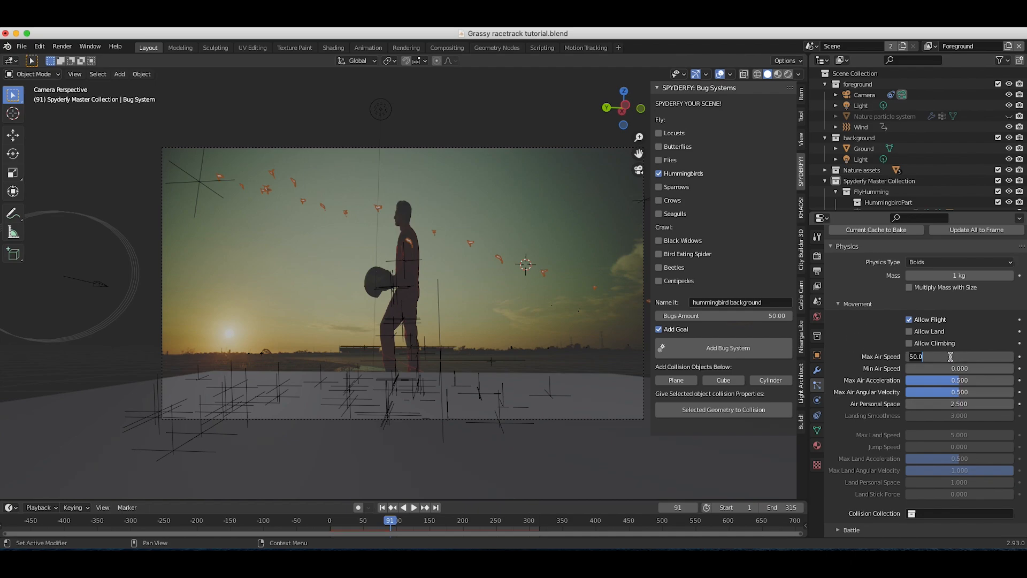
{"action": "type", "text": "25"}
{"action": "key", "text": "Return"}
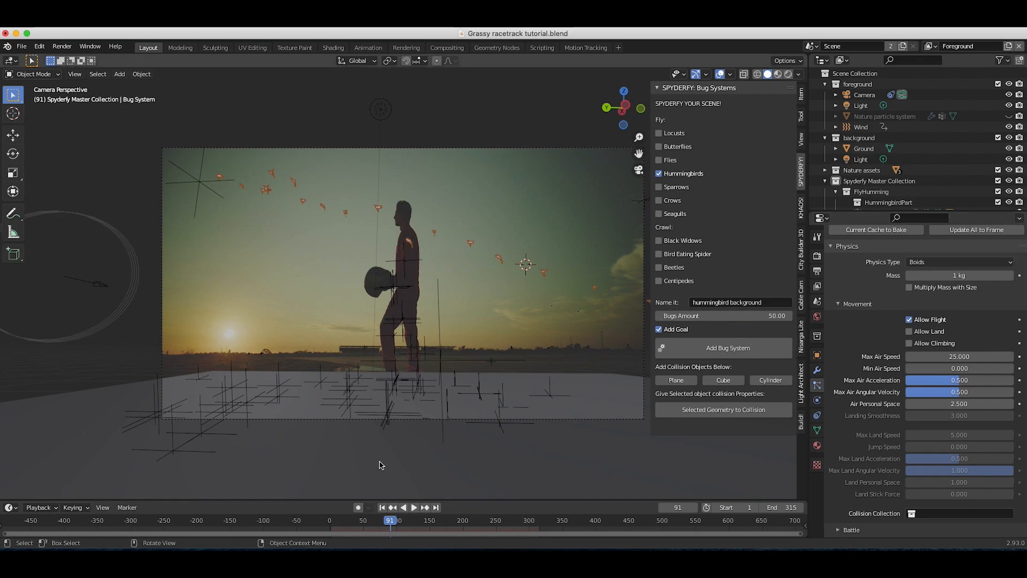
{"action": "left_click", "coordinate": [381, 508]}
{"action": "key", "text": "space"}
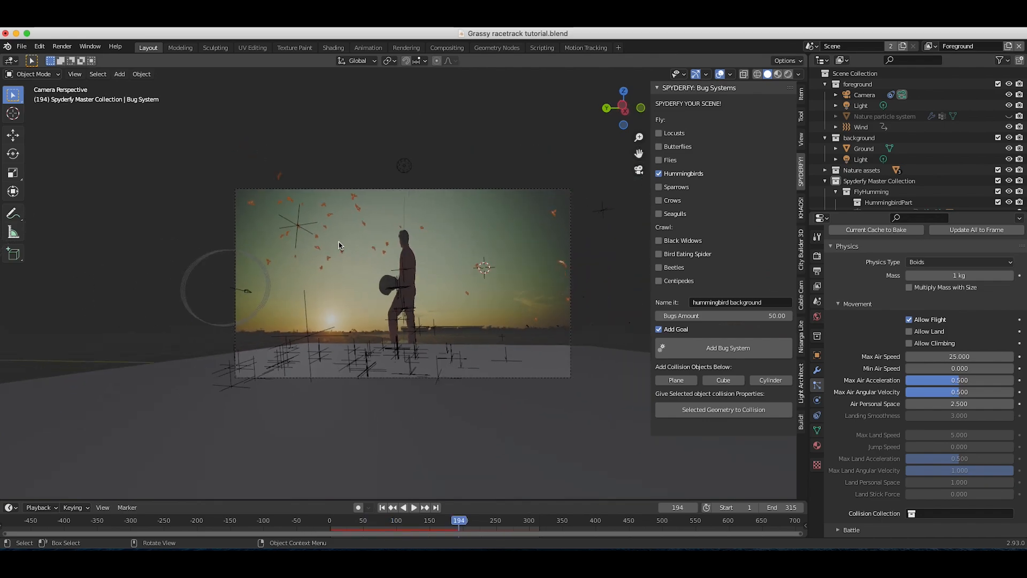
Step: Move the hummingbird emitter about 0.14 m in X, 1.38 m in Y and 0.57 m in Z, and replay the flight
{"action": "scroll", "coordinate": [338, 245], "scroll_direction": "down", "scroll_amount": 3}
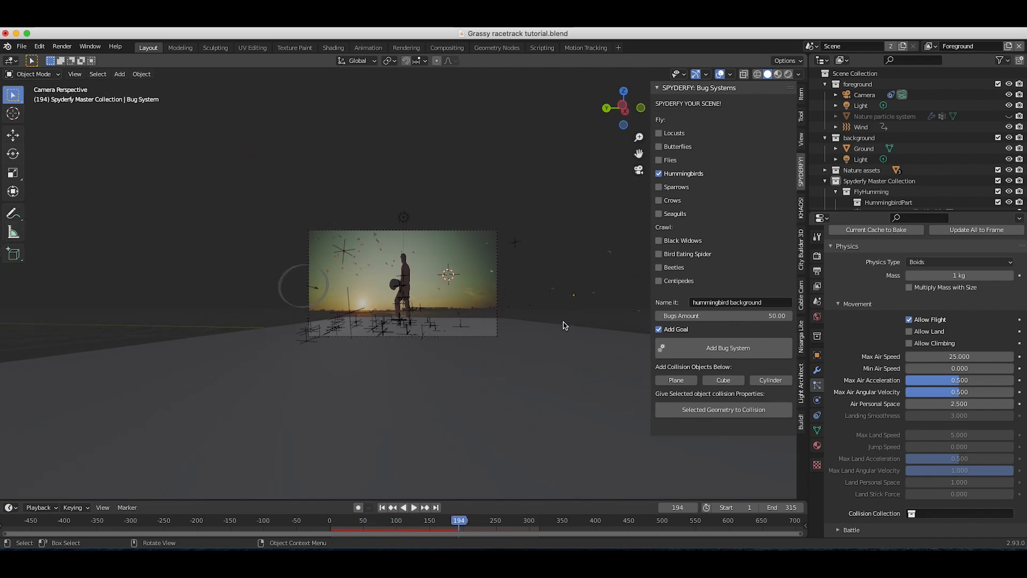
{"action": "left_click_drag", "start_coordinate": [576, 292], "coordinate": [565, 262]}
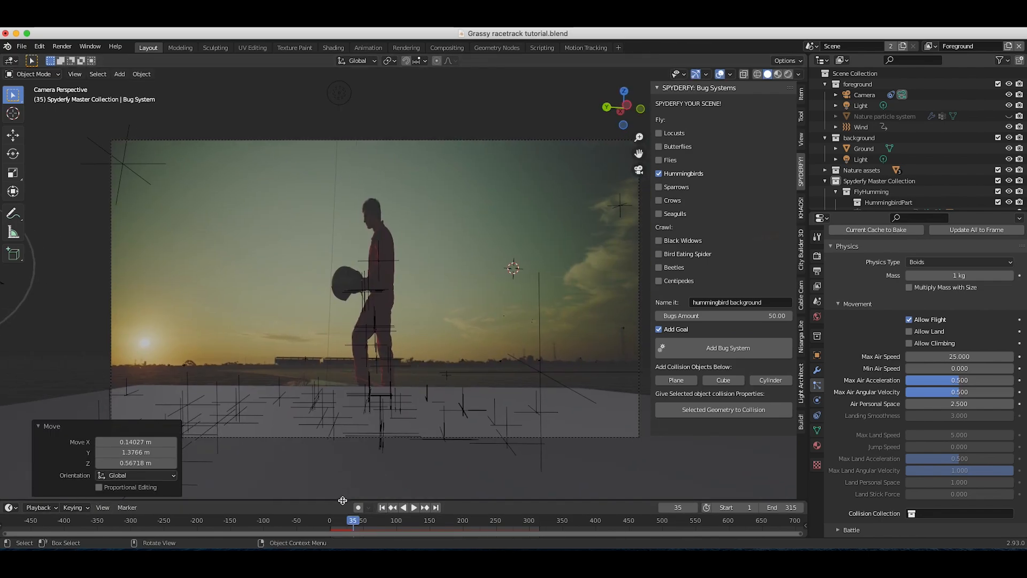
{"action": "left_click", "coordinate": [381, 507]}
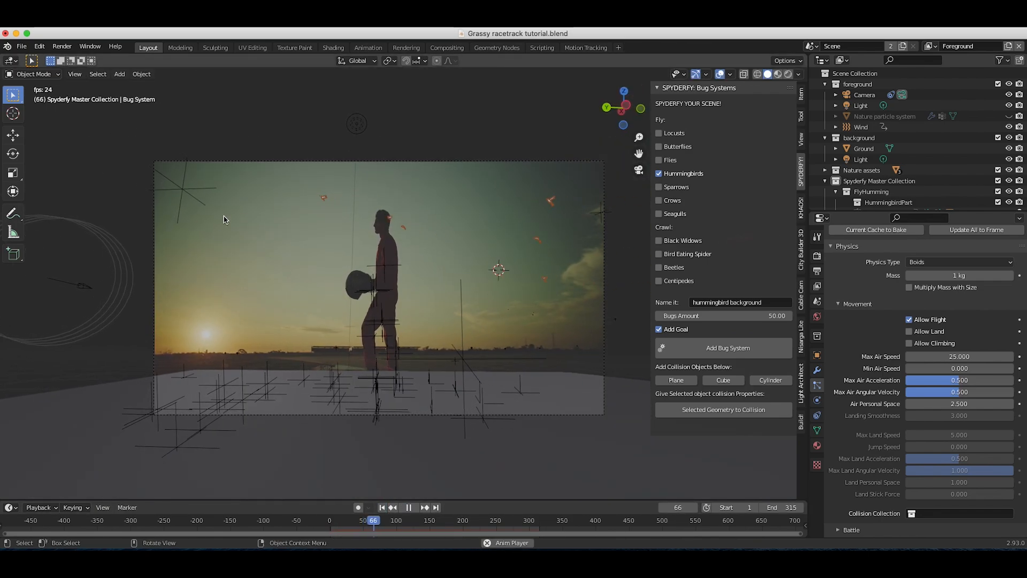
{"action": "key", "text": "space"}
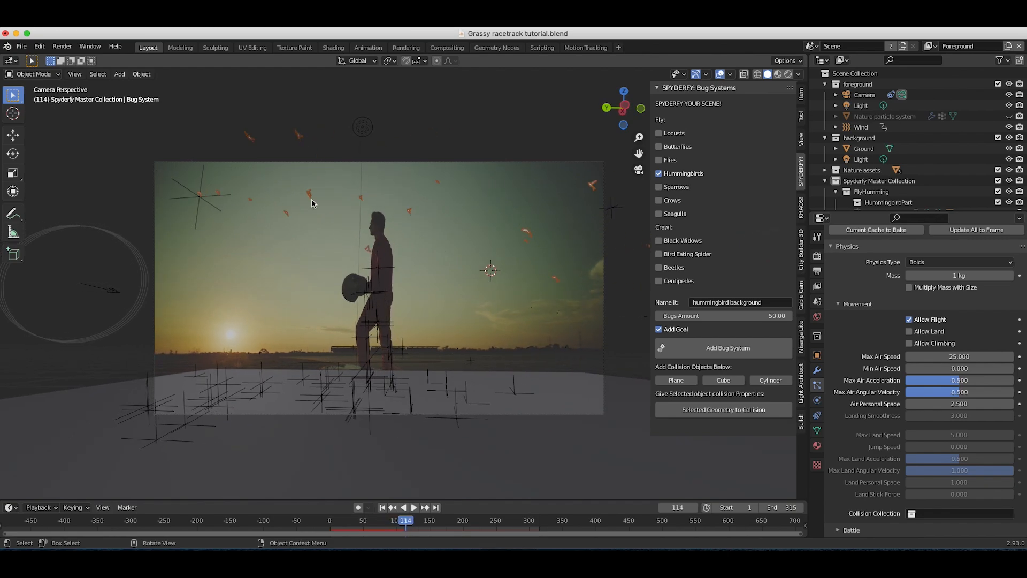
Step: Bake the hummingbird particle system's cache and scrub and play through the baked flight
{"action": "scroll", "coordinate": [855, 339], "scroll_direction": "up", "scroll_amount": 8}
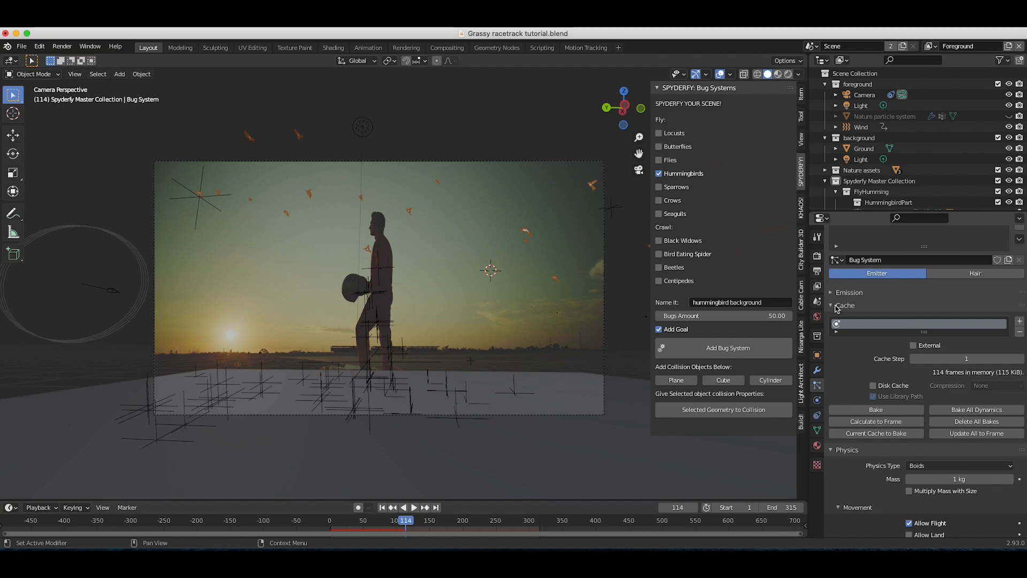
{"action": "left_click", "coordinate": [876, 410]}
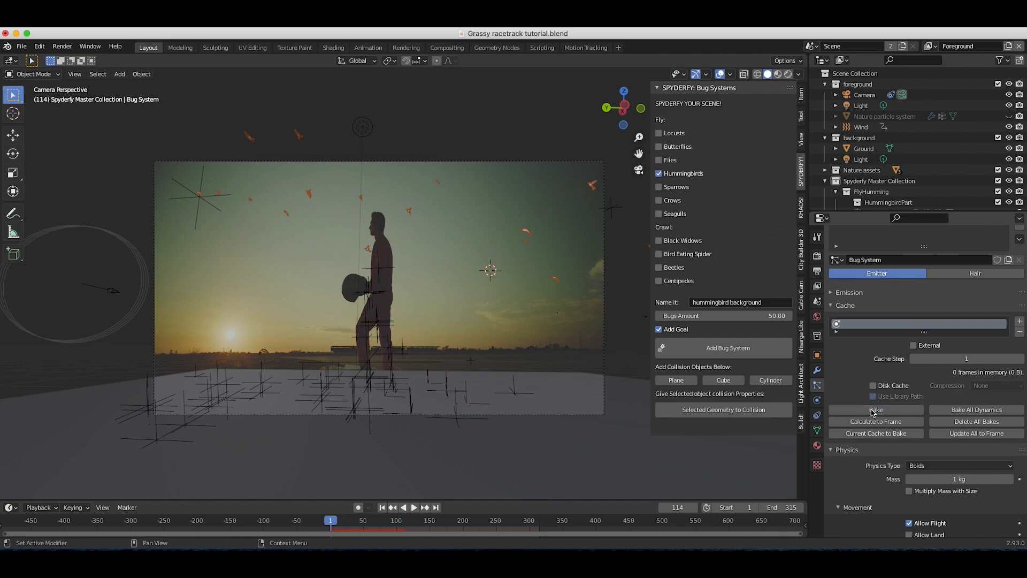
{"action": "left_click", "coordinate": [334, 527]}
{"action": "key", "text": "space"}
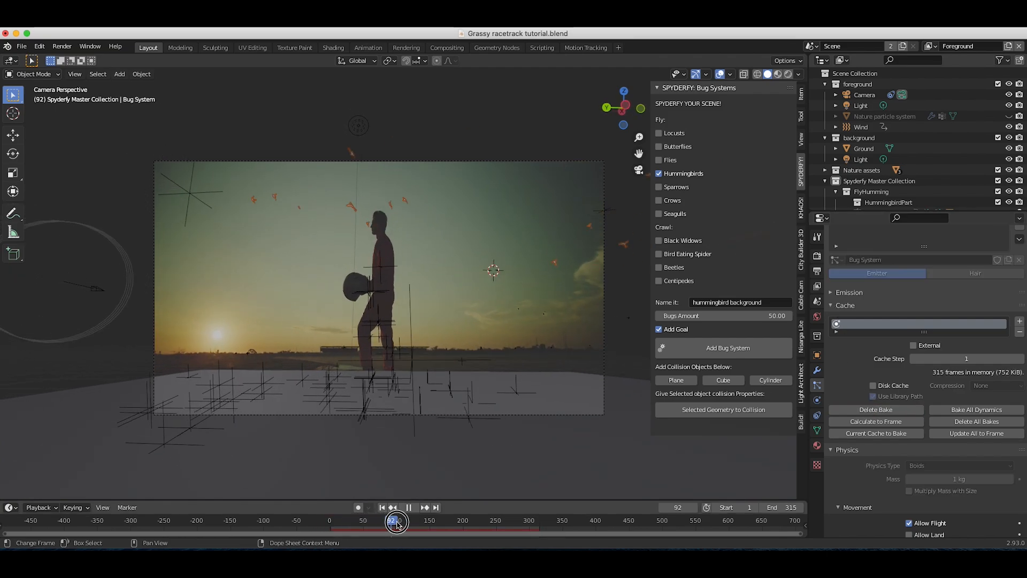
{"action": "key", "text": "space"}
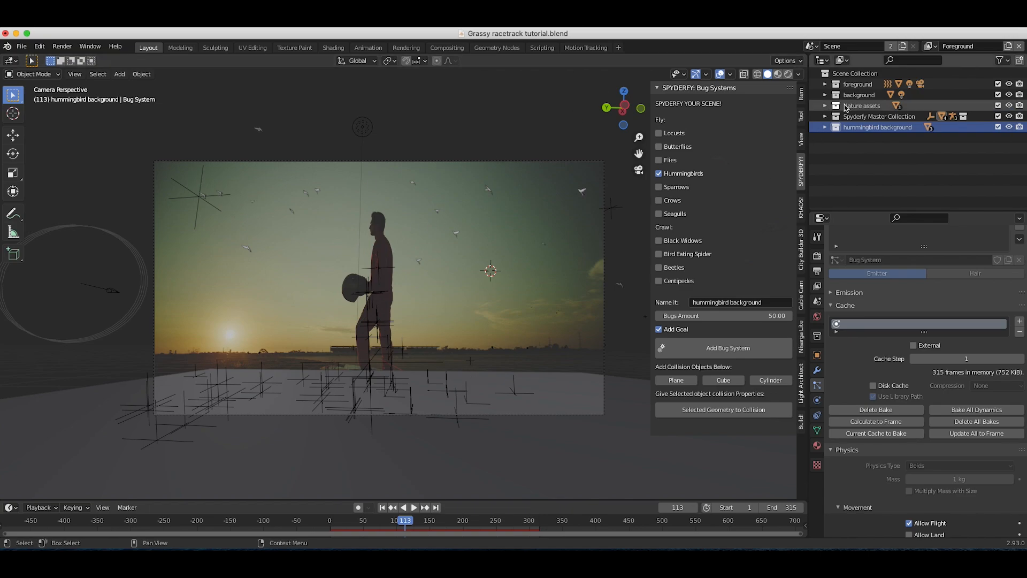
Step: Unhide the Nature particle system in the foreground collection so the plants show together with the birds
{"action": "left_click", "coordinate": [468, 386]}
{"action": "left_click", "coordinate": [825, 84]}
{"action": "left_click", "coordinate": [861, 116]}
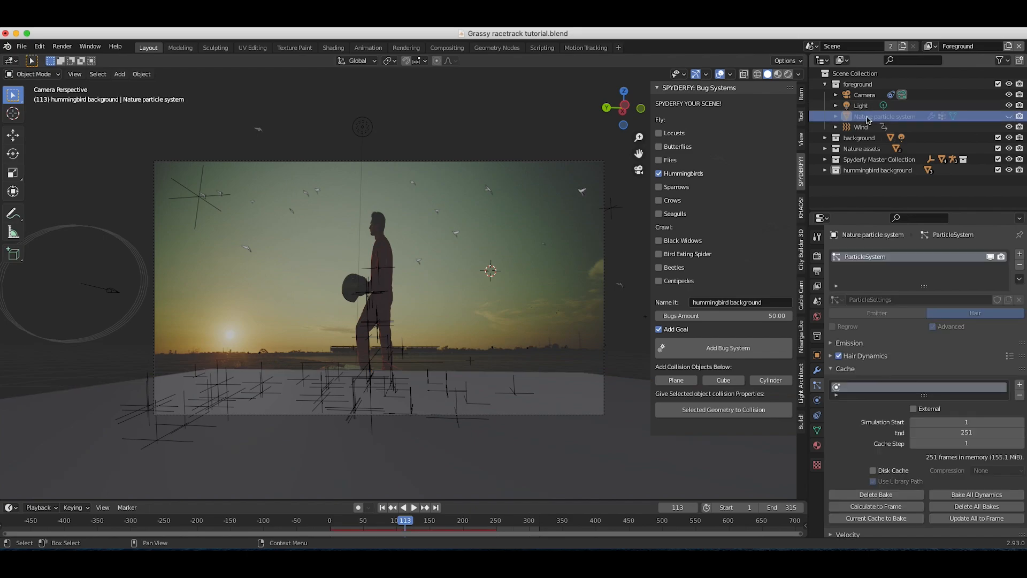
{"action": "left_click", "coordinate": [1009, 116]}
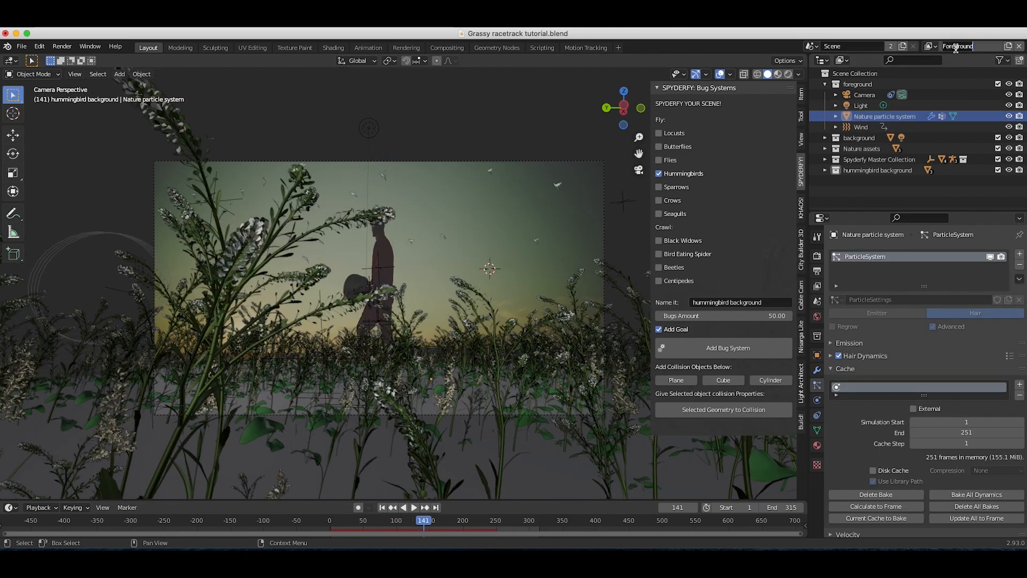
Step: Rename the view layer as "Grass foreground" and switch the viewport to rendered shading
{"action": "type", "text": "Gr"}
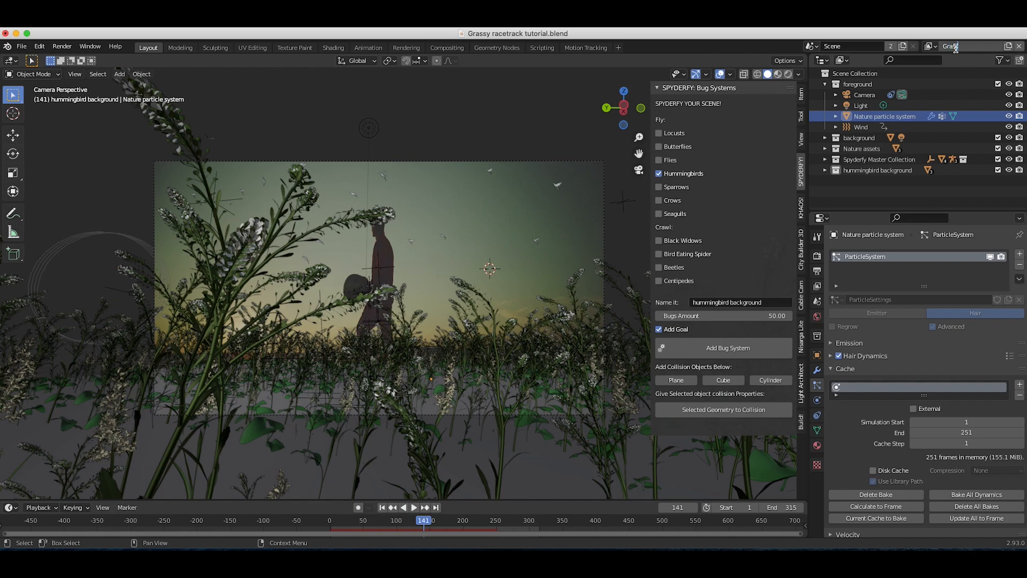
{"action": "type", "text": "ass foreground"}
{"action": "key", "text": "Return"}
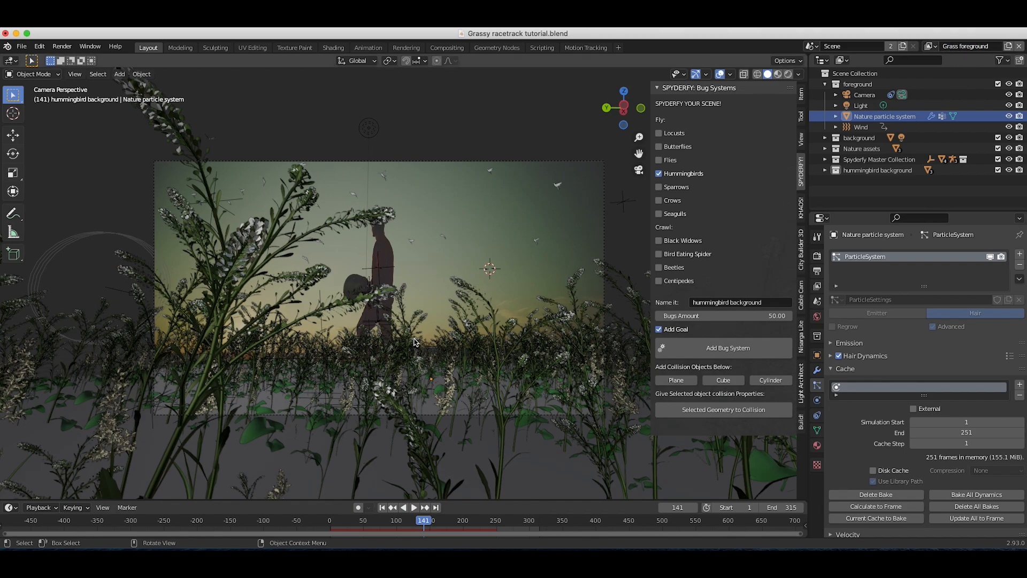
{"action": "key", "text": "z"}
{"action": "left_click", "coordinate": [431, 260]}
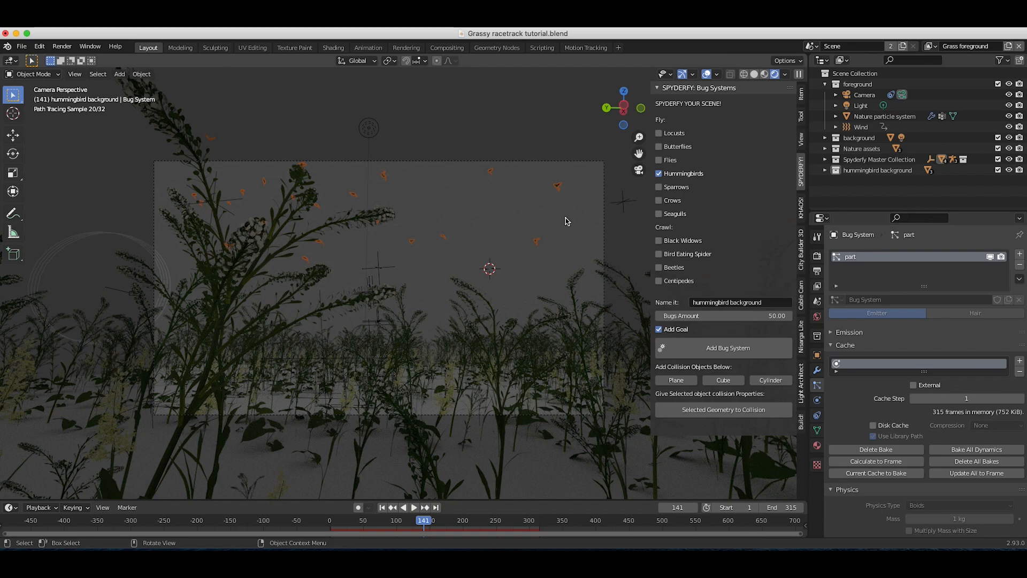
Step: Nest the hummingbird background collection inside the Spyderfy Master Collection
{"action": "left_click", "coordinate": [878, 170]}
{"action": "left_click", "coordinate": [826, 170]}
{"action": "left_click", "coordinate": [826, 171]}
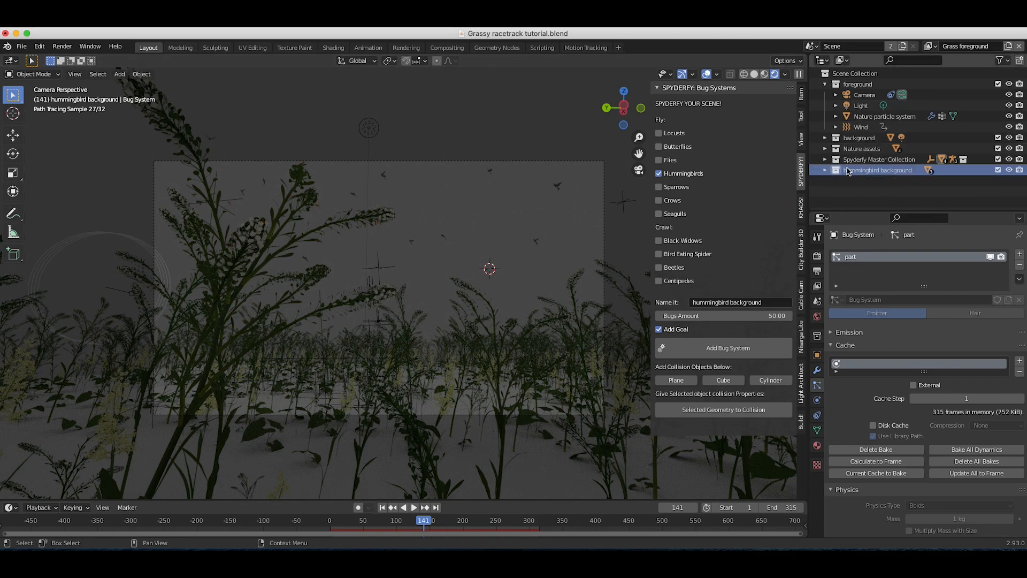
{"action": "left_click_drag", "start_coordinate": [849, 172], "coordinate": [868, 163]}
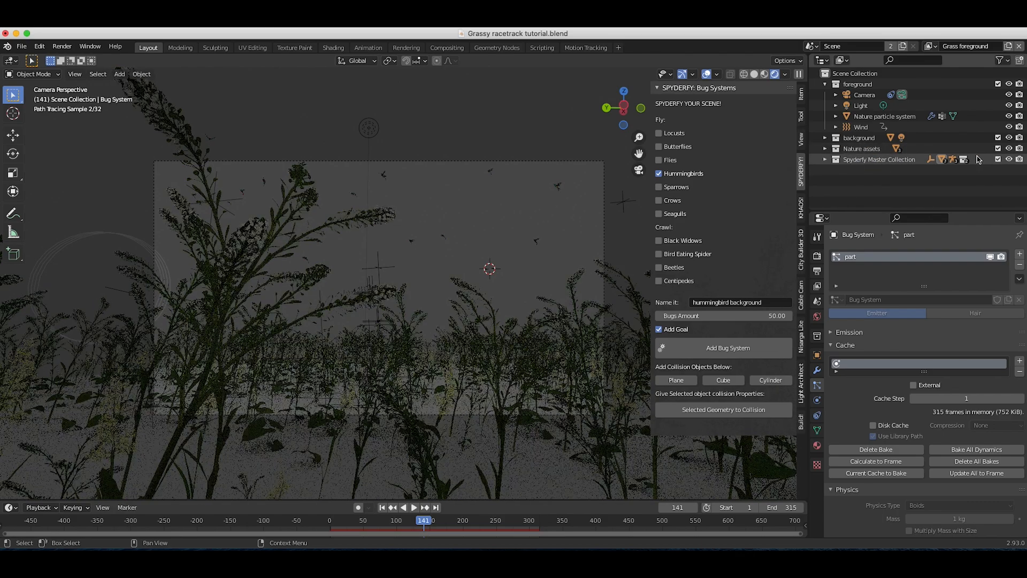
Step: Show the holdout and indirect-only toggles in the outliner and set the Spyderfy Master Collection to Indirect Only
{"action": "left_click", "coordinate": [860, 161]}
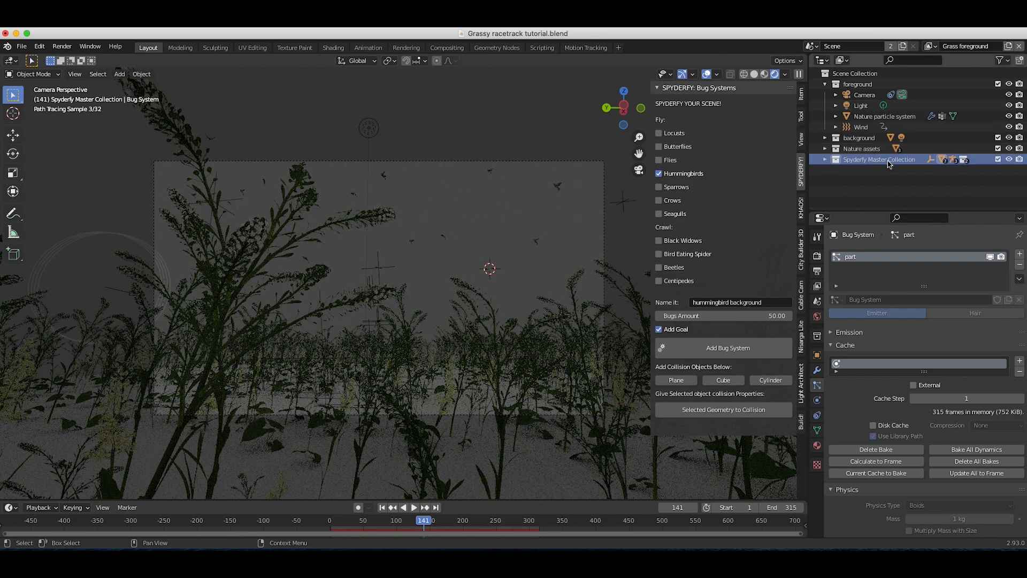
{"action": "left_click", "coordinate": [999, 61]}
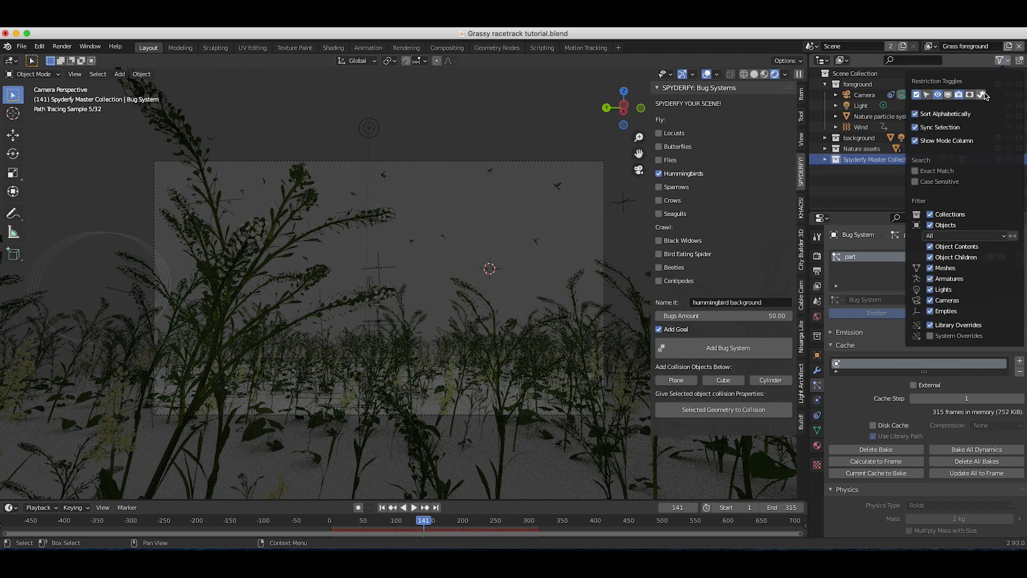
{"action": "left_click", "coordinate": [959, 95]}
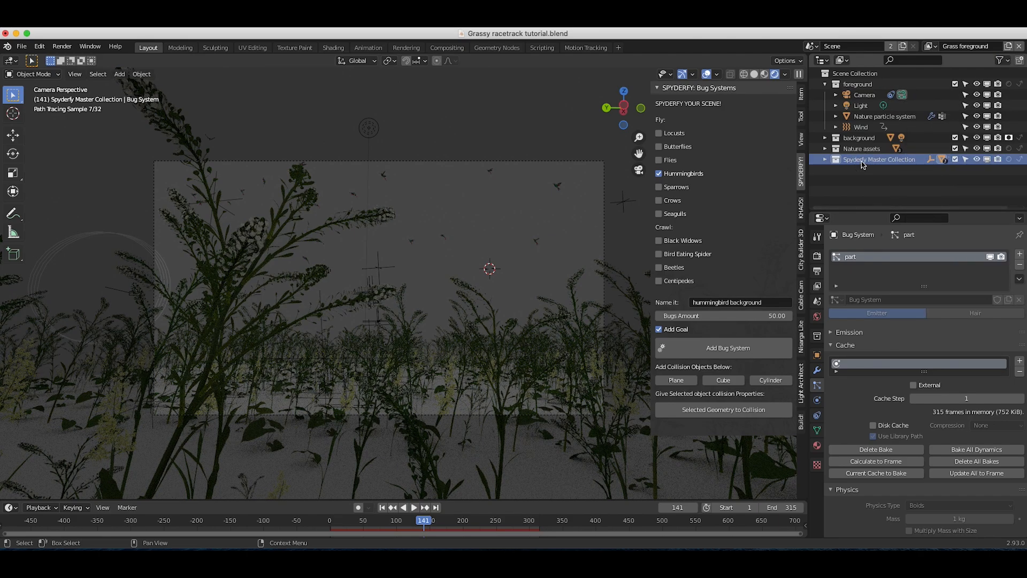
{"action": "left_click", "coordinate": [1020, 160]}
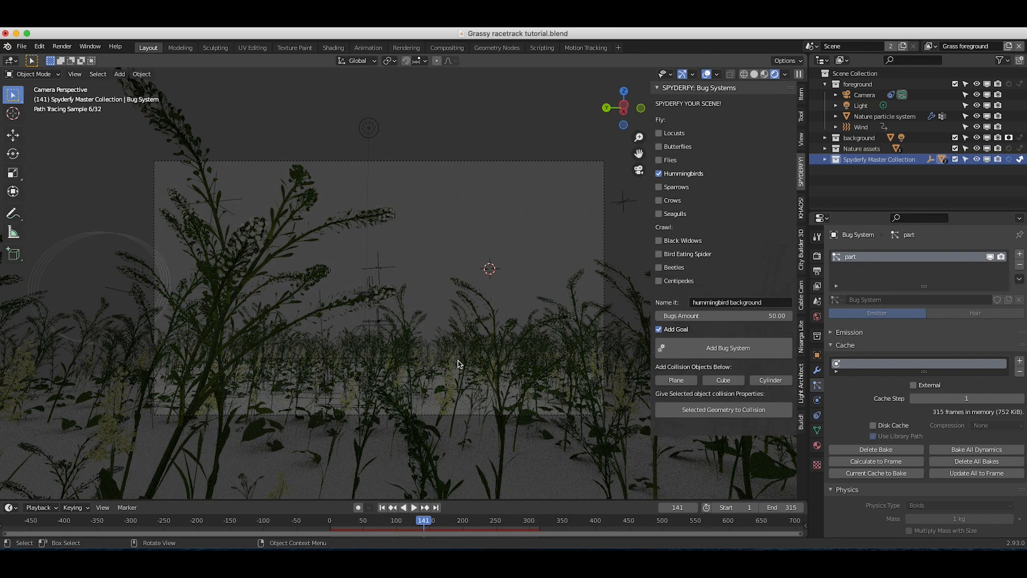
Step: Turn off Show Emitter in the Nature particle system's render settings and check its viewport display settings
{"action": "left_click", "coordinate": [252, 271]}
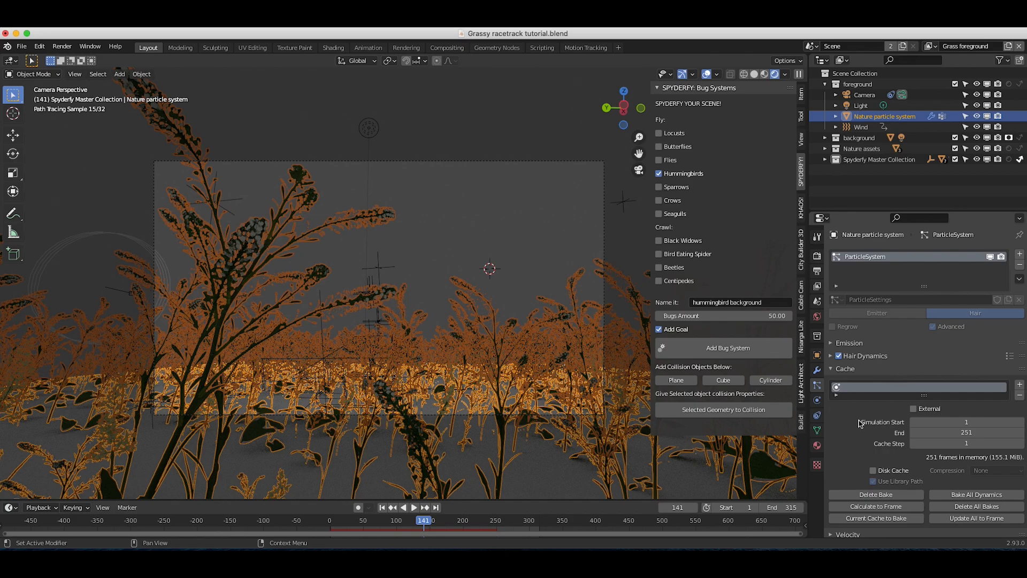
{"action": "scroll", "coordinate": [880, 445], "scroll_direction": "down", "scroll_amount": 15}
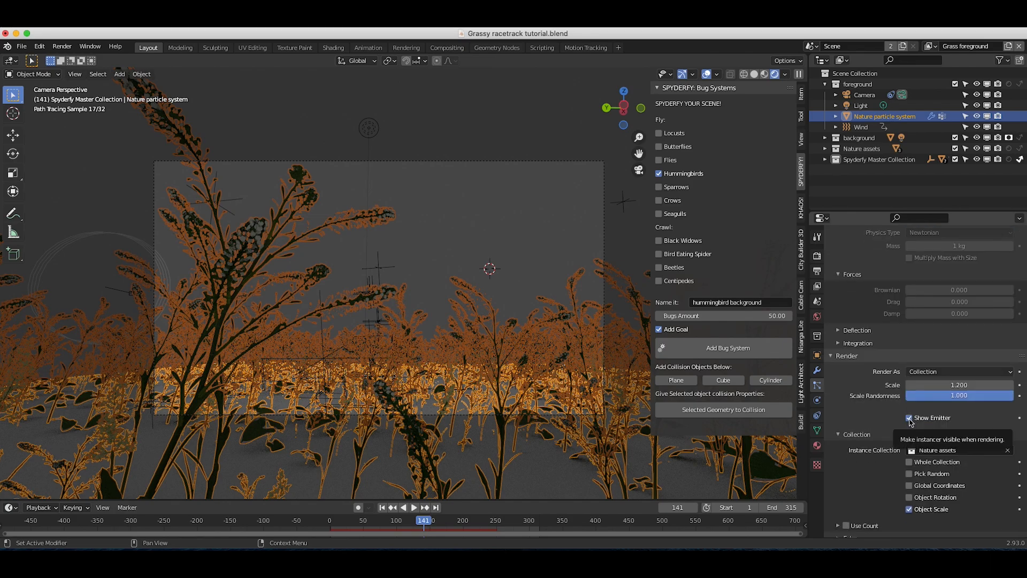
{"action": "left_click", "coordinate": [910, 418]}
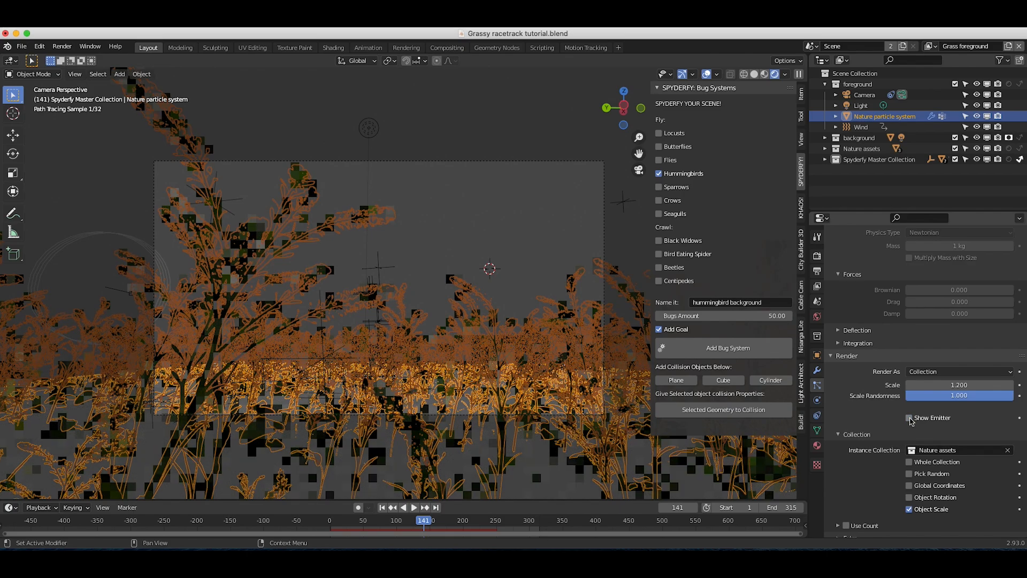
{"action": "scroll", "coordinate": [856, 454], "scroll_direction": "down", "scroll_amount": 3}
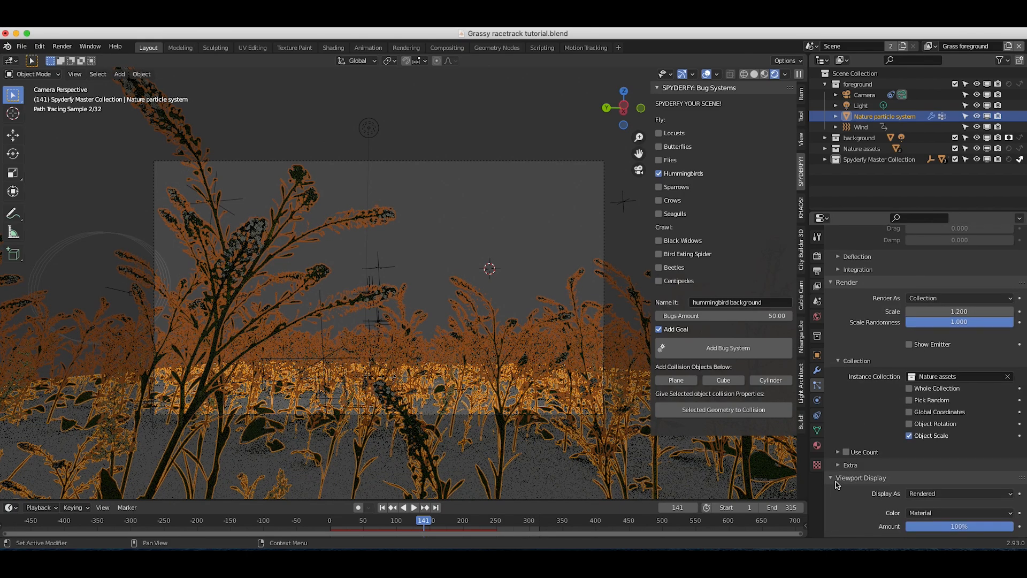
{"action": "scroll", "coordinate": [838, 484], "scroll_direction": "down", "scroll_amount": 4}
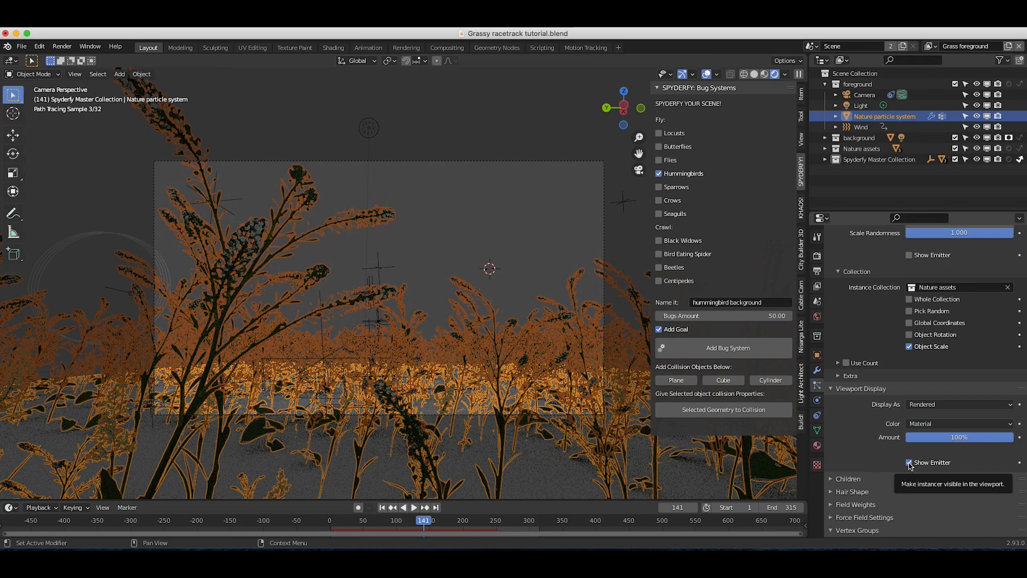
{"action": "left_click", "coordinate": [473, 401]}
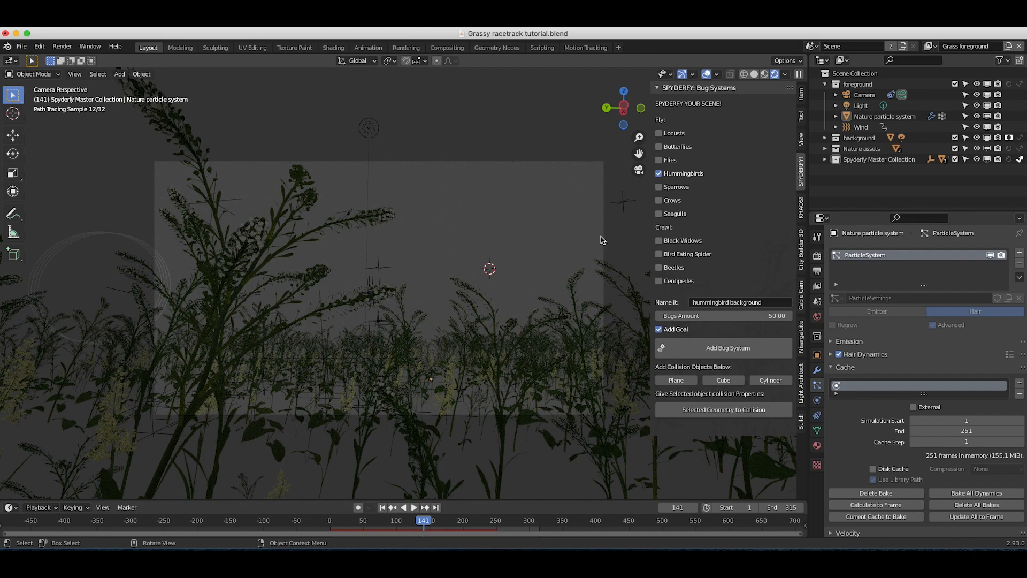
Step: Enable the transparent film background in the Cycles render settings and return the viewport to solid shading
{"action": "left_click", "coordinate": [817, 257]}
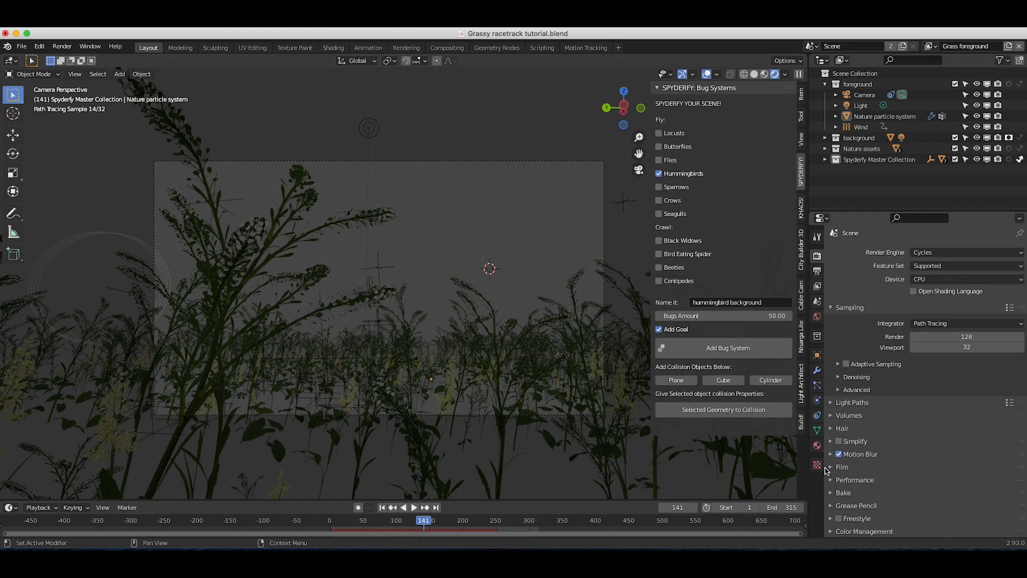
{"action": "left_click", "coordinate": [833, 467]}
{"action": "scroll", "coordinate": [834, 465], "scroll_direction": "down", "scroll_amount": 5}
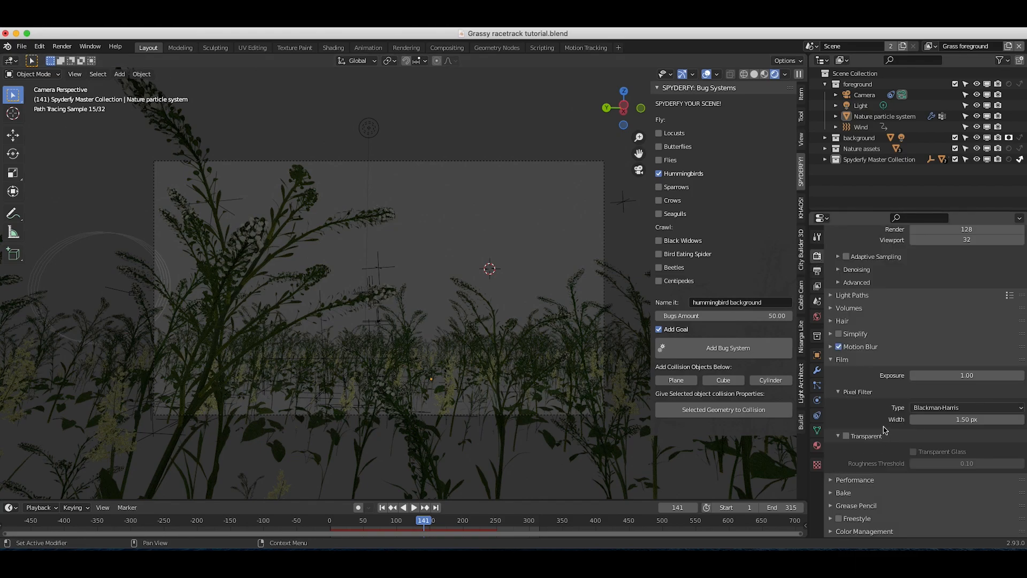
{"action": "left_click", "coordinate": [847, 436]}
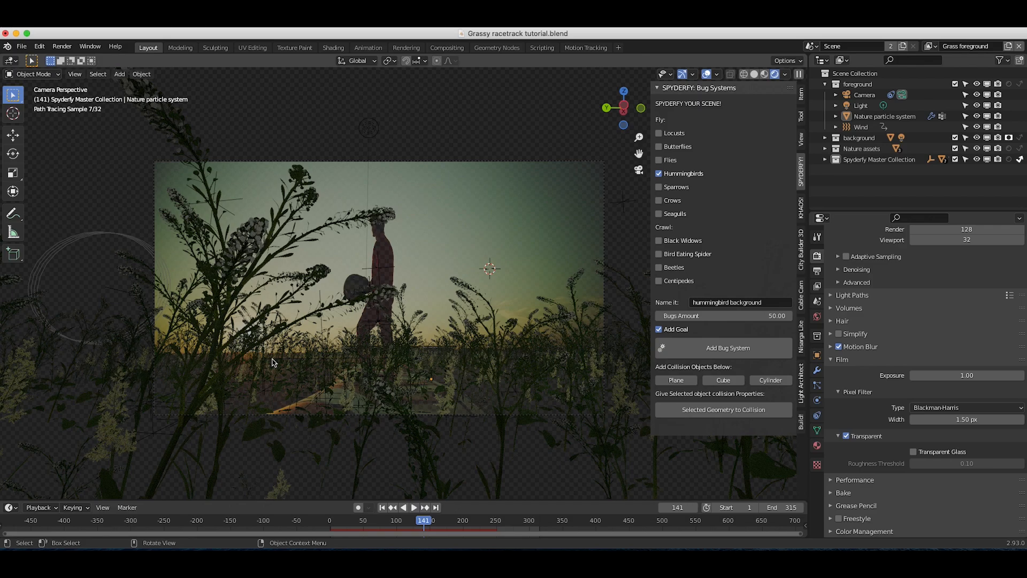
{"action": "key", "text": "z"}
{"action": "left_click", "coordinate": [484, 336]}
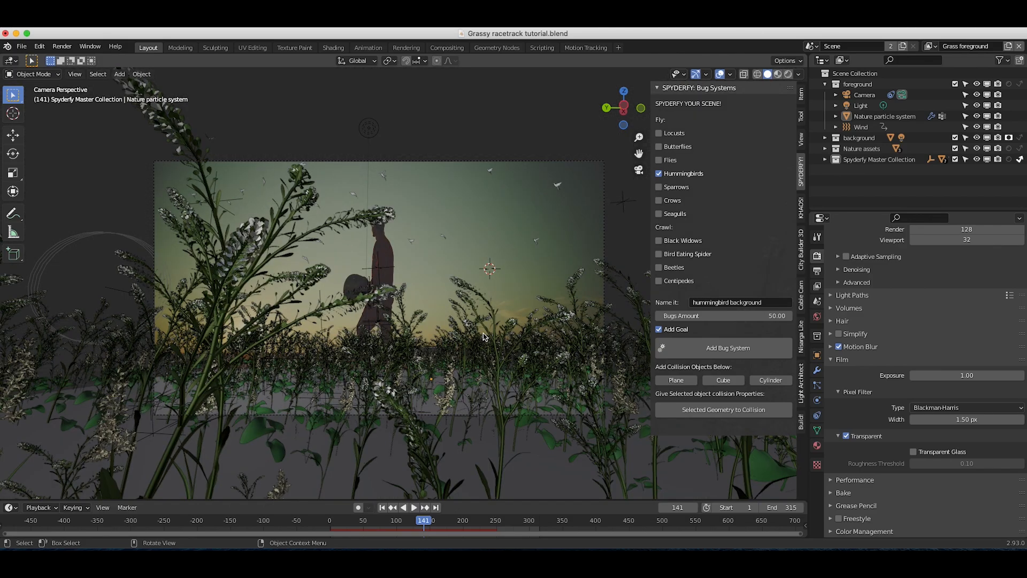
Step: Add a new view layer and name it "Hummingbirds background"
{"action": "left_click", "coordinate": [1008, 47]}
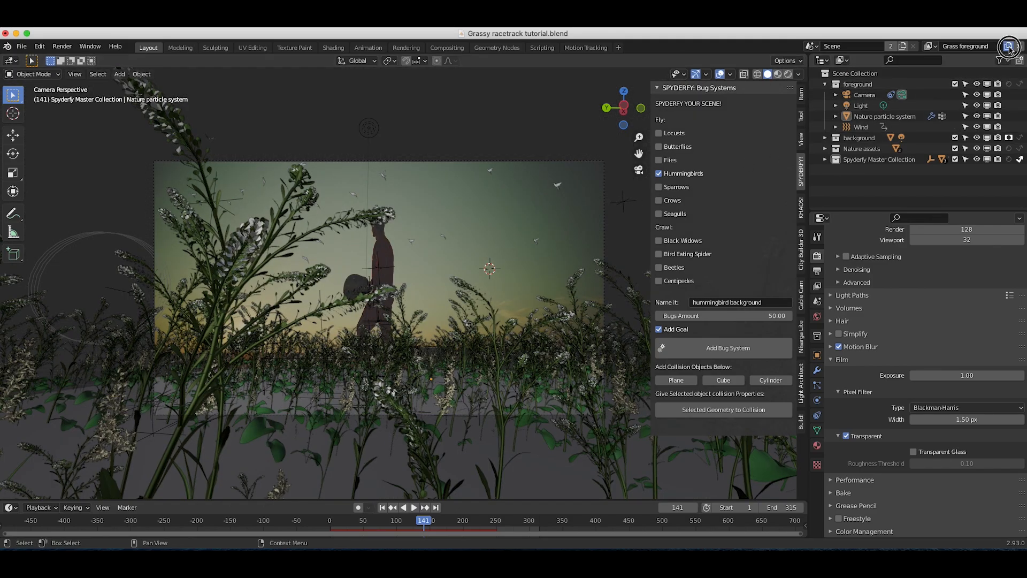
{"action": "left_click", "coordinate": [957, 70]}
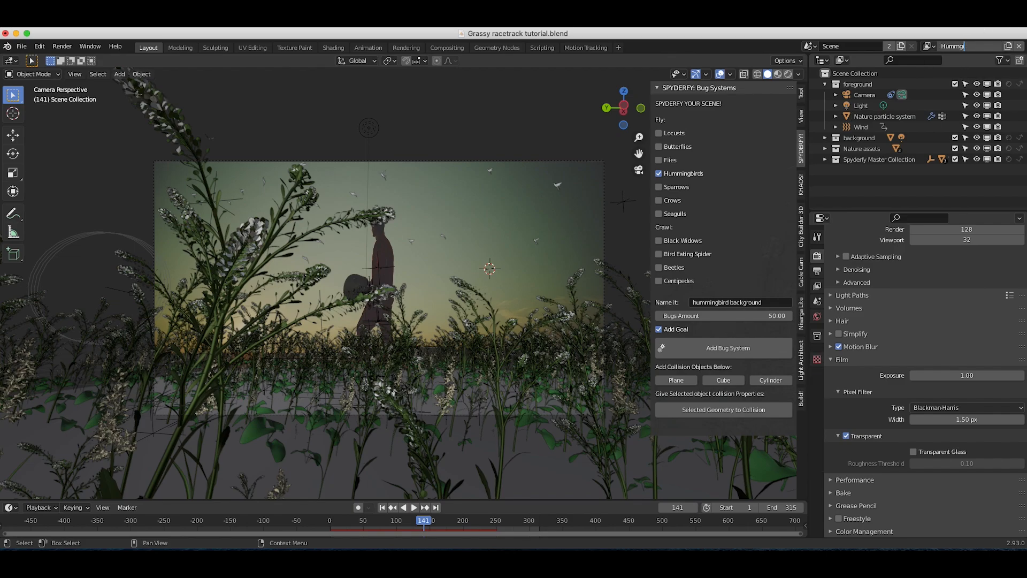
{"action": "type", "text": "Hummingbirds background"}
{"action": "key", "text": "Return"}
Step: Set the foreground collection as Holdout in this view layer and switch the viewport to rendered shading
{"action": "left_click", "coordinate": [828, 84]}
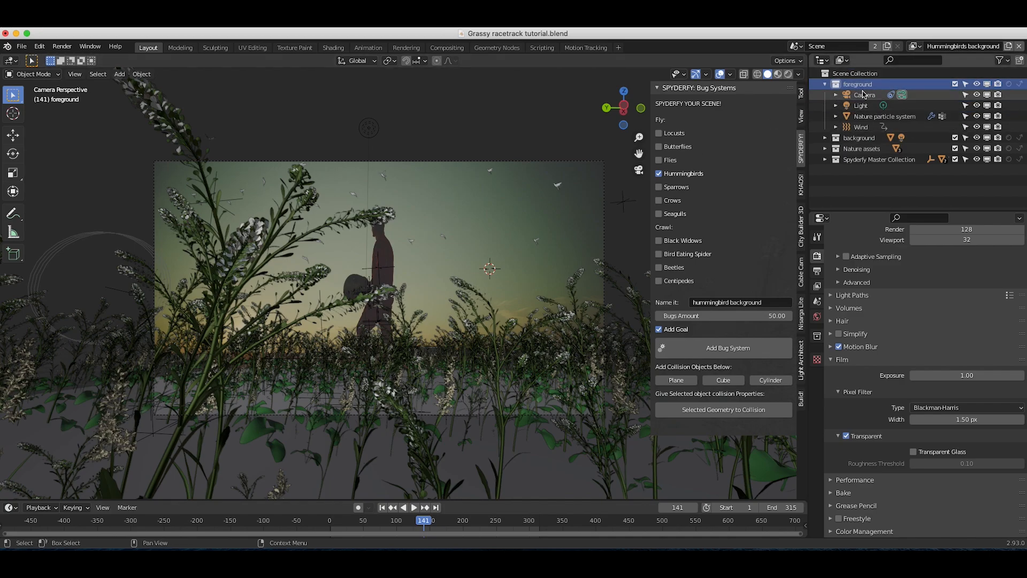
{"action": "left_click", "coordinate": [1010, 86]}
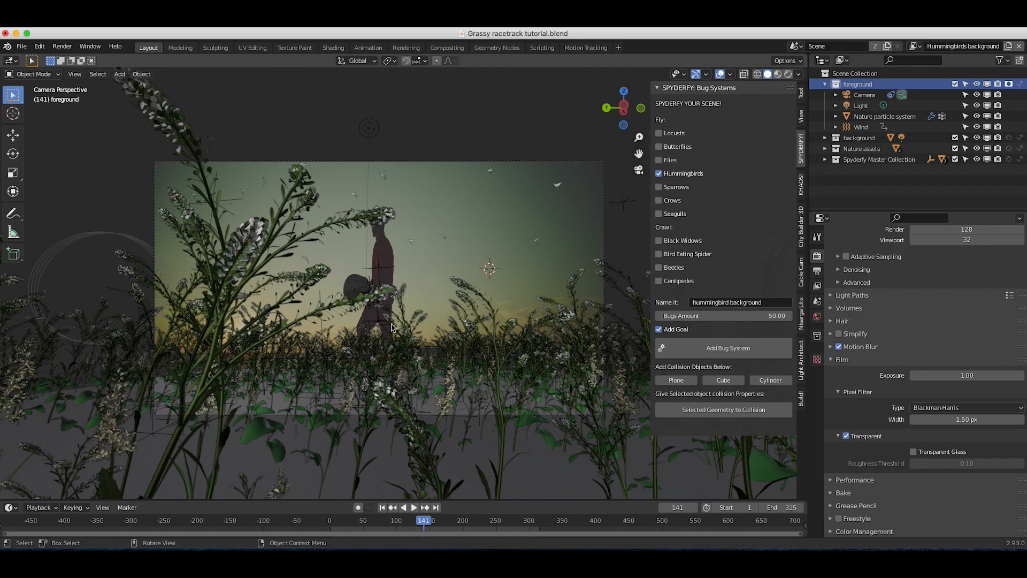
{"action": "key", "text": "z"}
{"action": "left_click", "coordinate": [423, 263]}
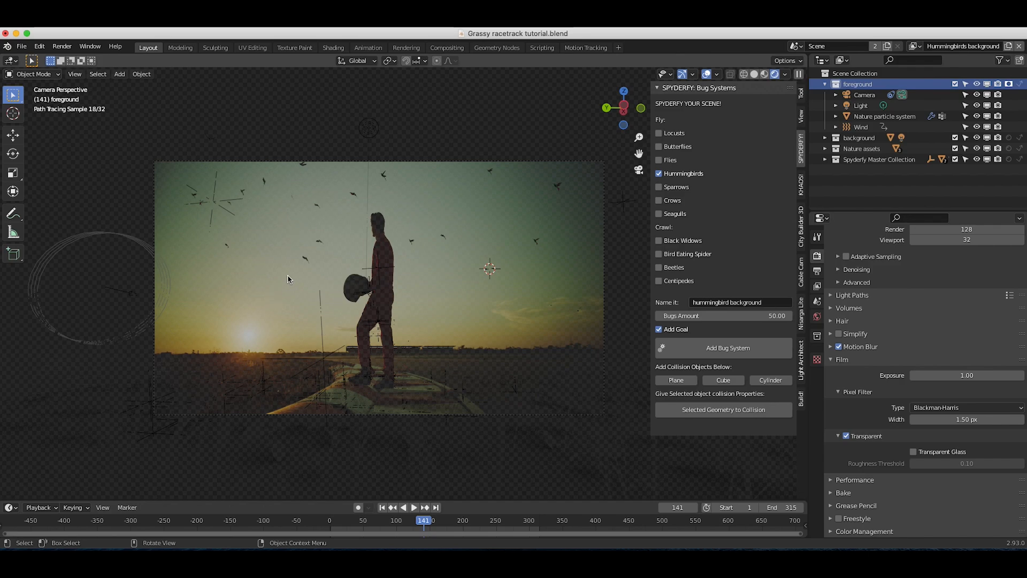
Step: Expand the background collection and set it to Indirect Only in the Hummingbirds background view layer
{"action": "left_click", "coordinate": [852, 139]}
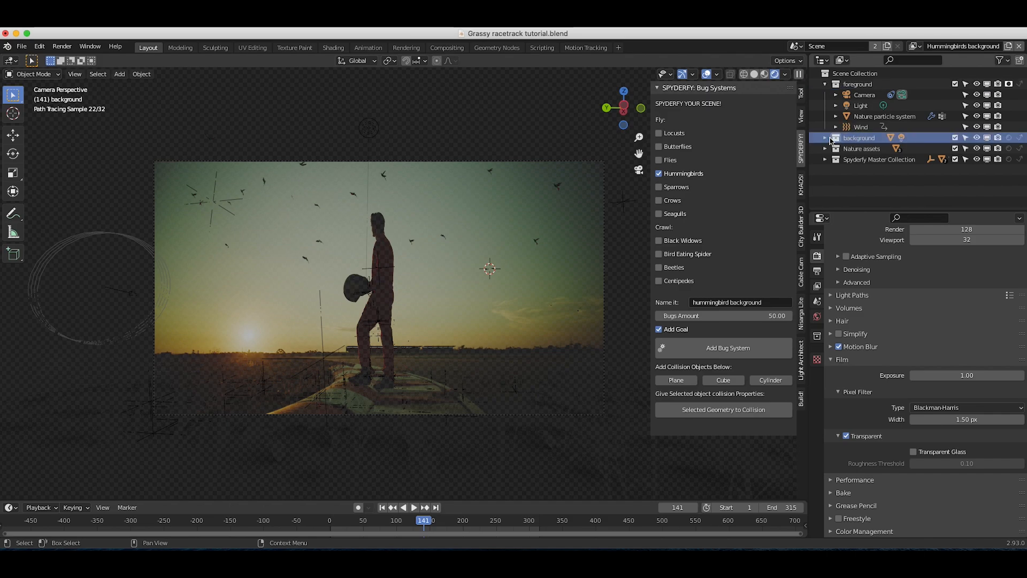
{"action": "left_click", "coordinate": [826, 138]}
{"action": "left_click", "coordinate": [862, 149]}
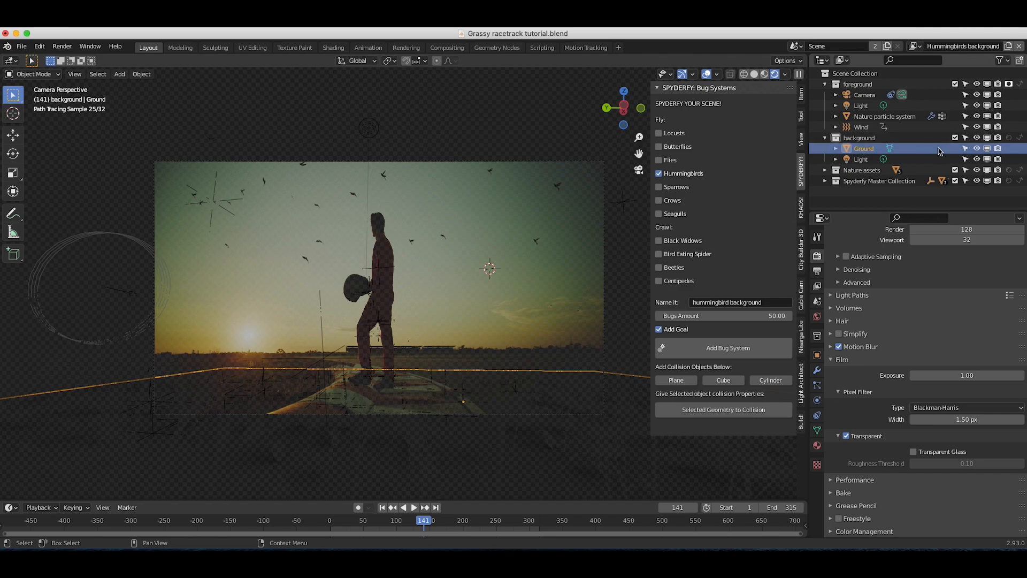
{"action": "left_click", "coordinate": [1020, 138]}
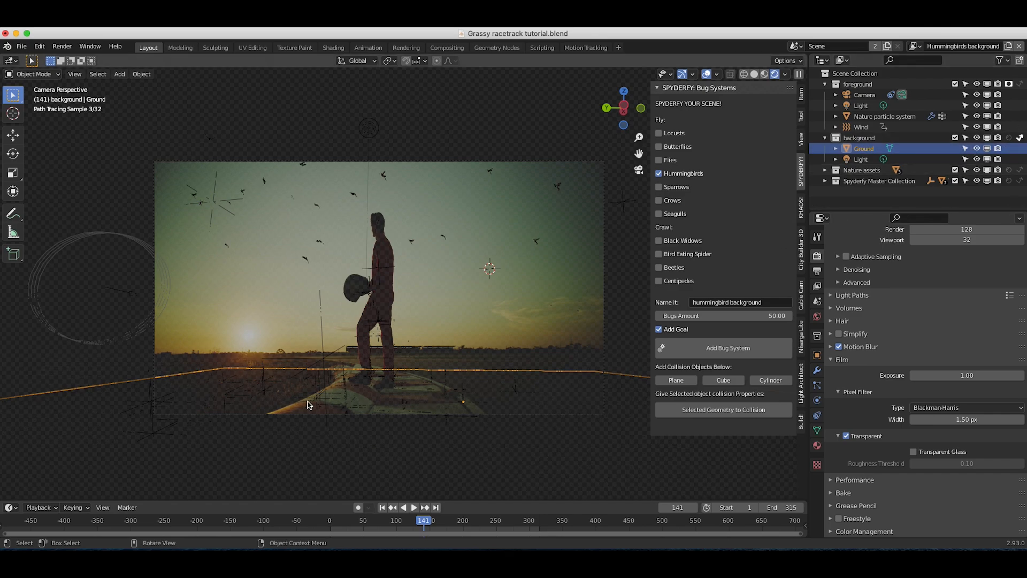
Step: Delete the light in the background collection and set the Nature assets collection to Indirect Only
{"action": "left_click", "coordinate": [857, 159]}
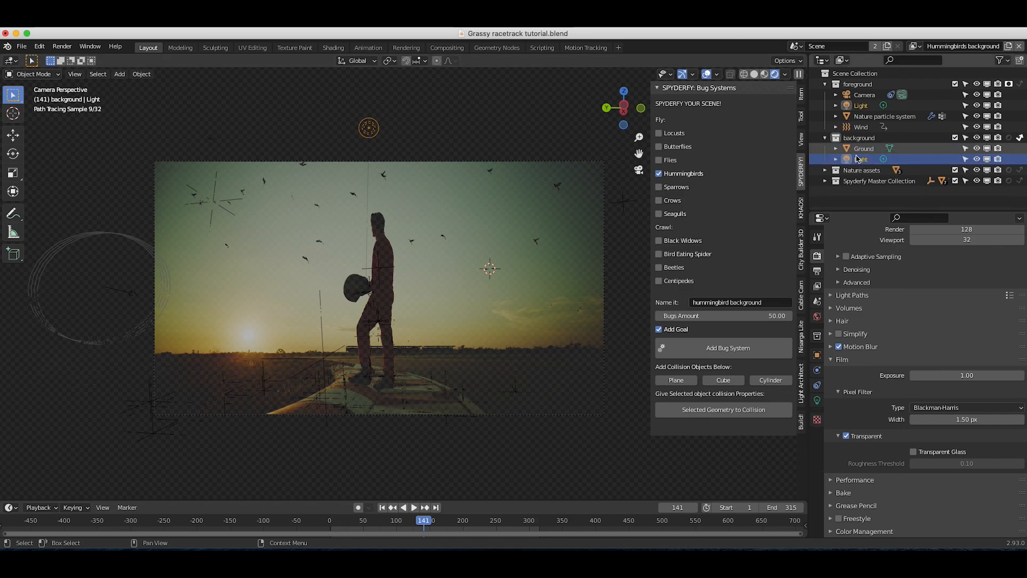
{"action": "key", "text": "x"}
{"action": "left_click", "coordinate": [428, 265]}
{"action": "left_click", "coordinate": [1019, 149]}
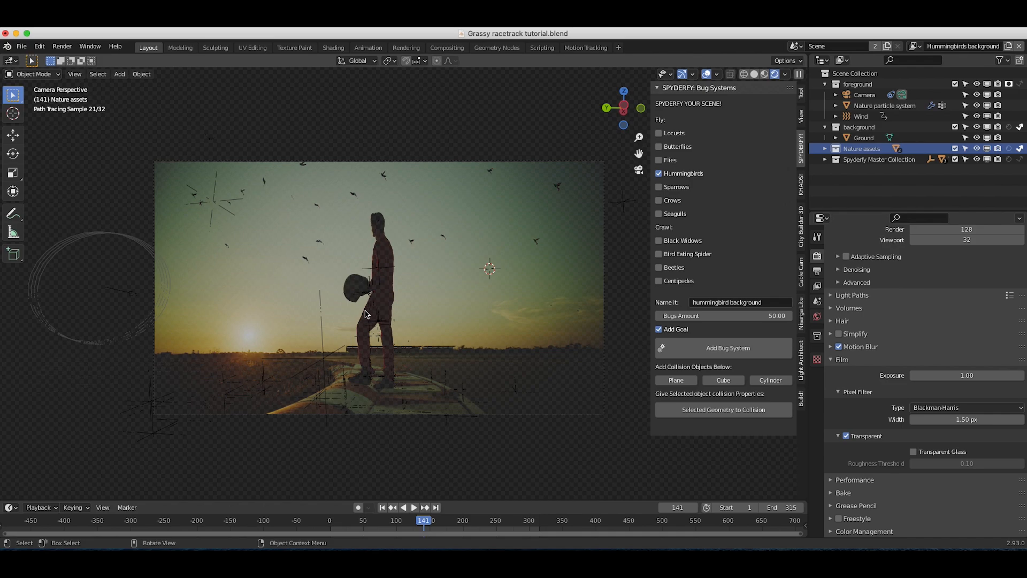
Step: Switch to the Background view layer and enlarge the Ground plane up to the horizon, scaling it by about 6.137 and 0.8
{"action": "left_click", "coordinate": [916, 46]}
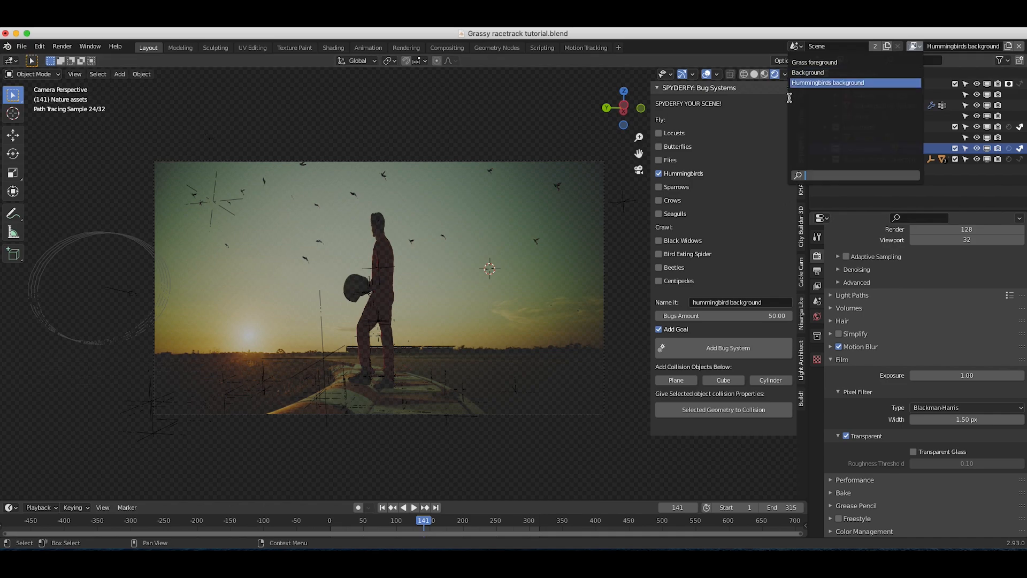
{"action": "left_click", "coordinate": [823, 73]}
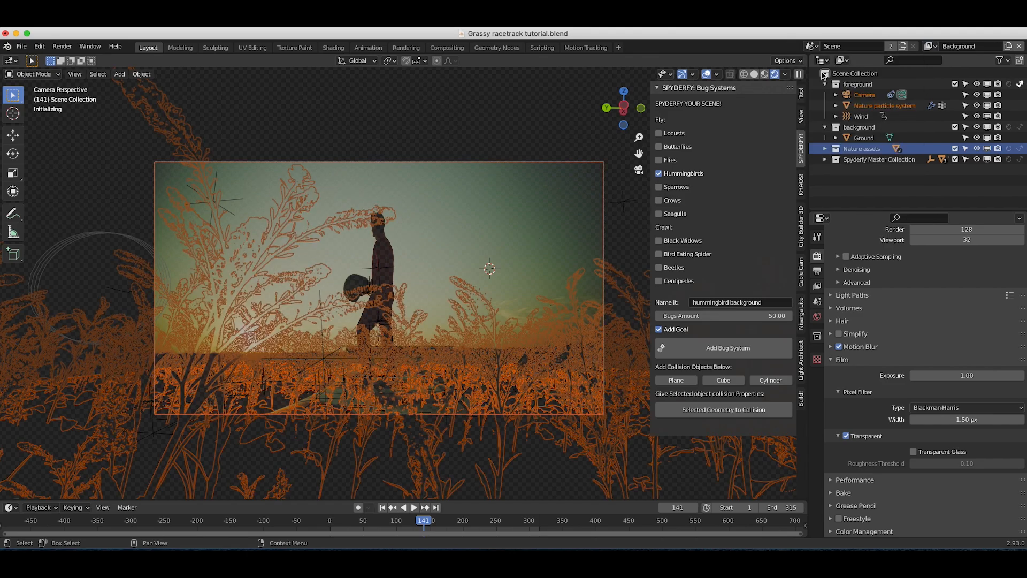
{"action": "left_click", "coordinate": [864, 138]}
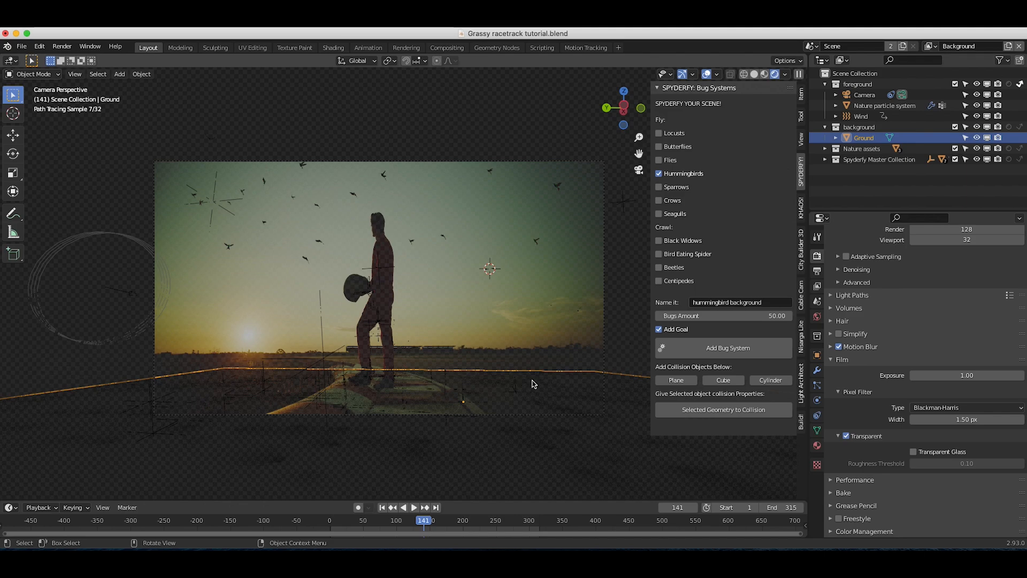
{"action": "scroll", "coordinate": [394, 391], "scroll_direction": "up", "scroll_amount": 1}
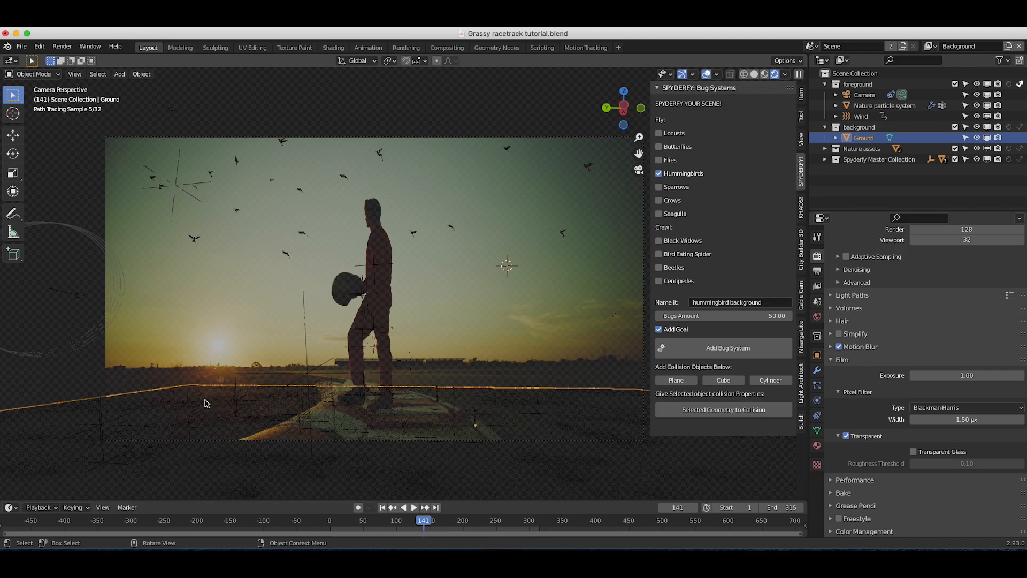
{"action": "key", "text": "s"}
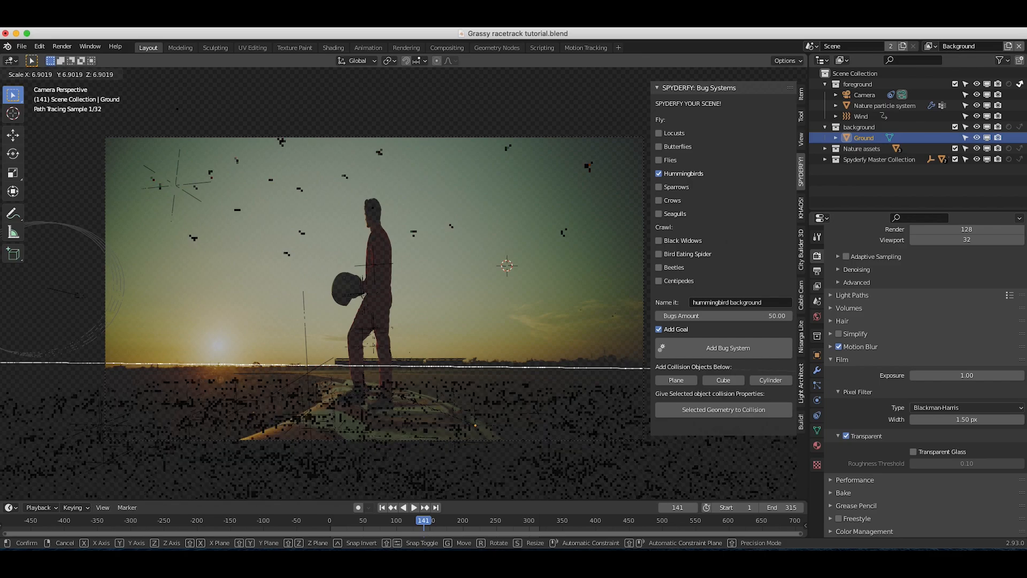
{"action": "key", "text": "Return"}
{"action": "key", "text": "s"}
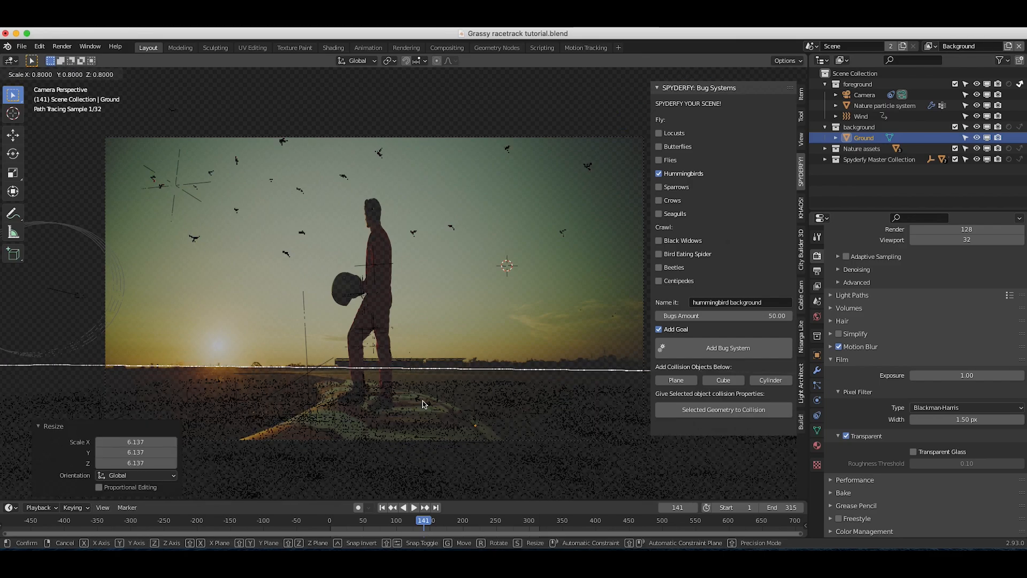
{"action": "key", "text": "Return"}
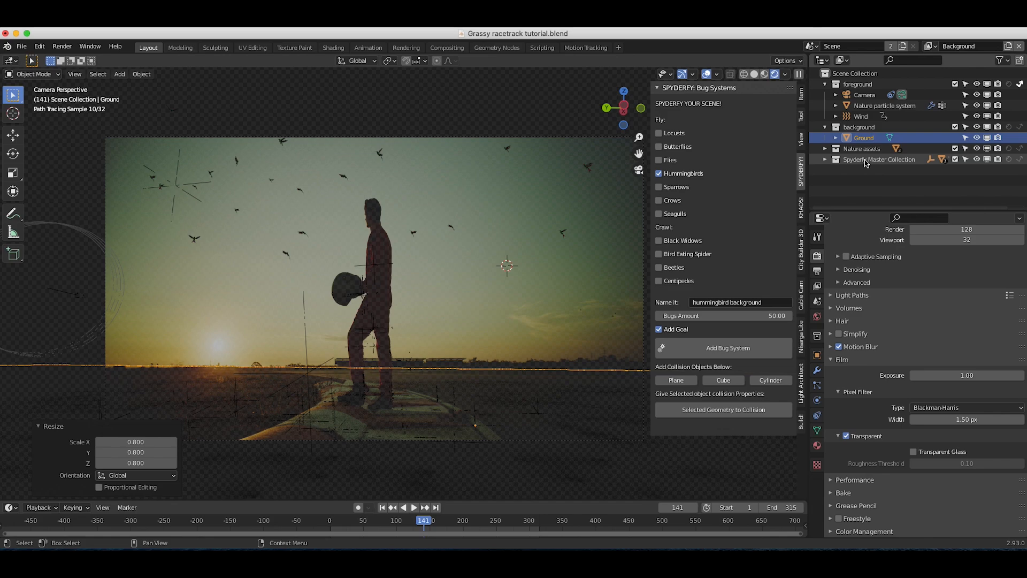
Step: Set the Spyderfy Master Collection and Nature assets to Indirect Only, and return the viewport to solid shading
{"action": "left_click", "coordinate": [1020, 160]}
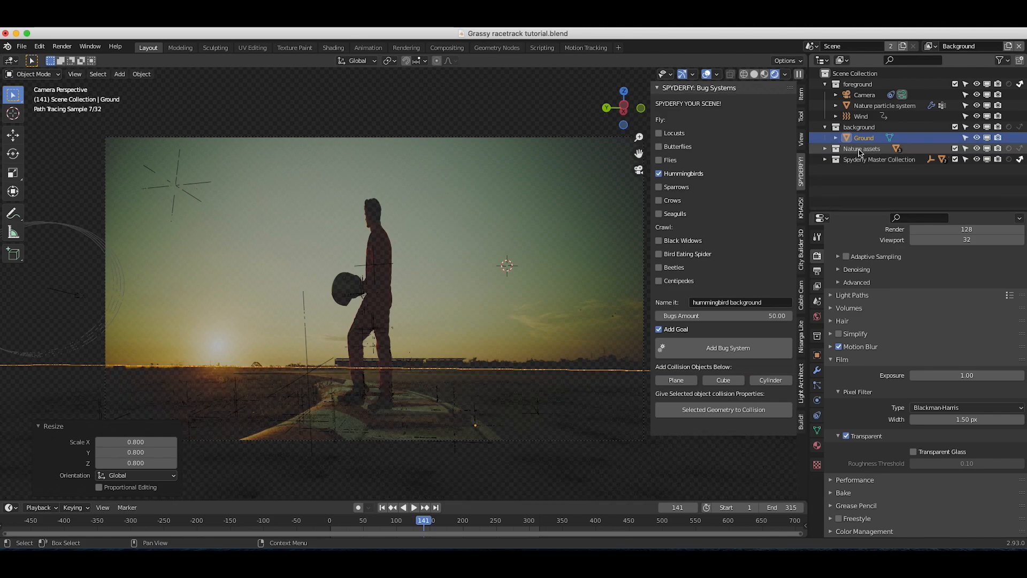
{"action": "left_click", "coordinate": [1020, 150]}
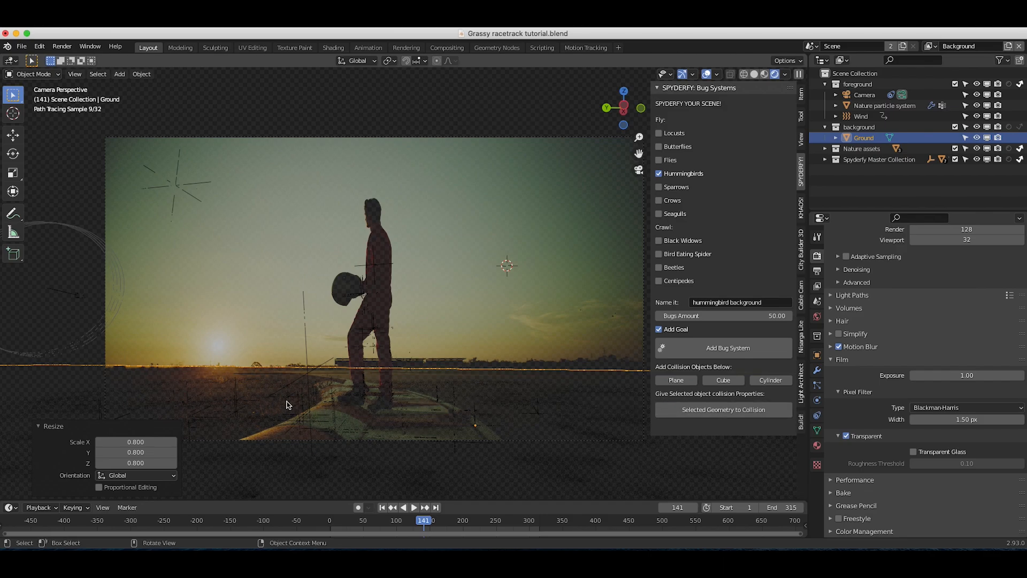
{"action": "key", "text": "z"}
Step: Switch to the Grass foreground view layer and preview it in rendered shading
{"action": "left_click", "coordinate": [930, 47]}
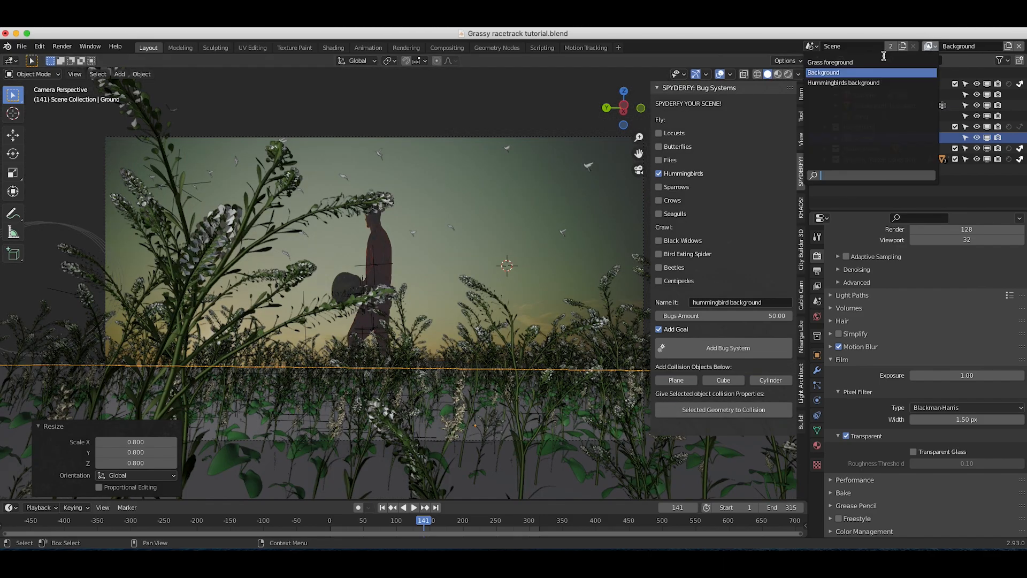
{"action": "left_click", "coordinate": [854, 61]}
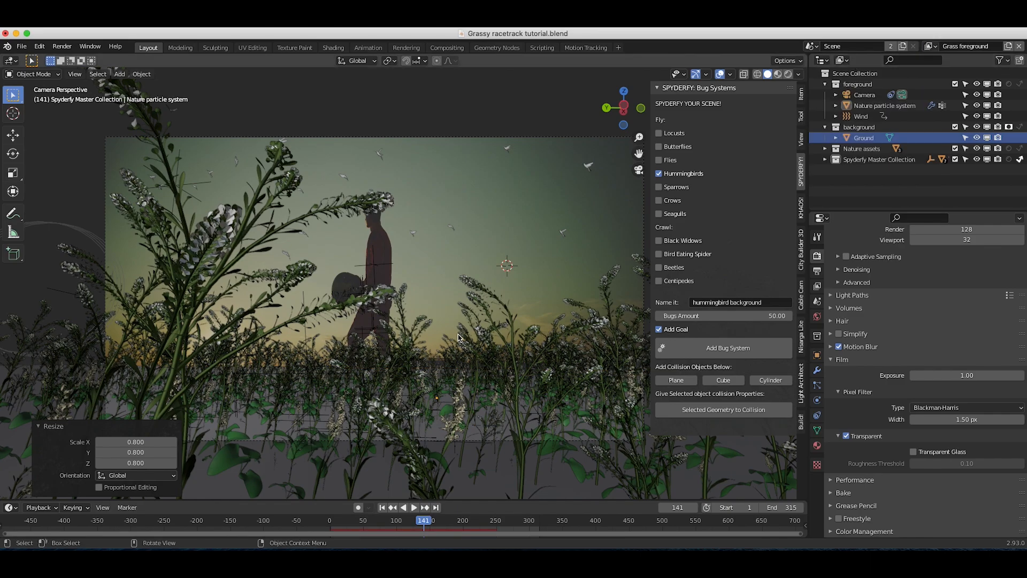
{"action": "key", "text": "z"}
{"action": "left_click", "coordinate": [450, 290]}
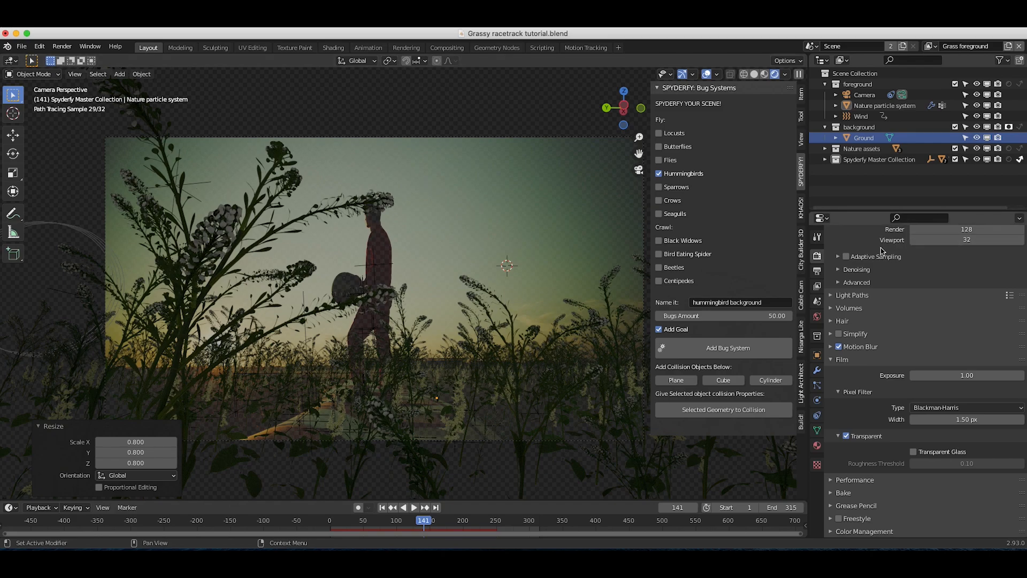
Step: Use a Nishita Sky Texture as the world's background colour
{"action": "left_click", "coordinate": [817, 317]}
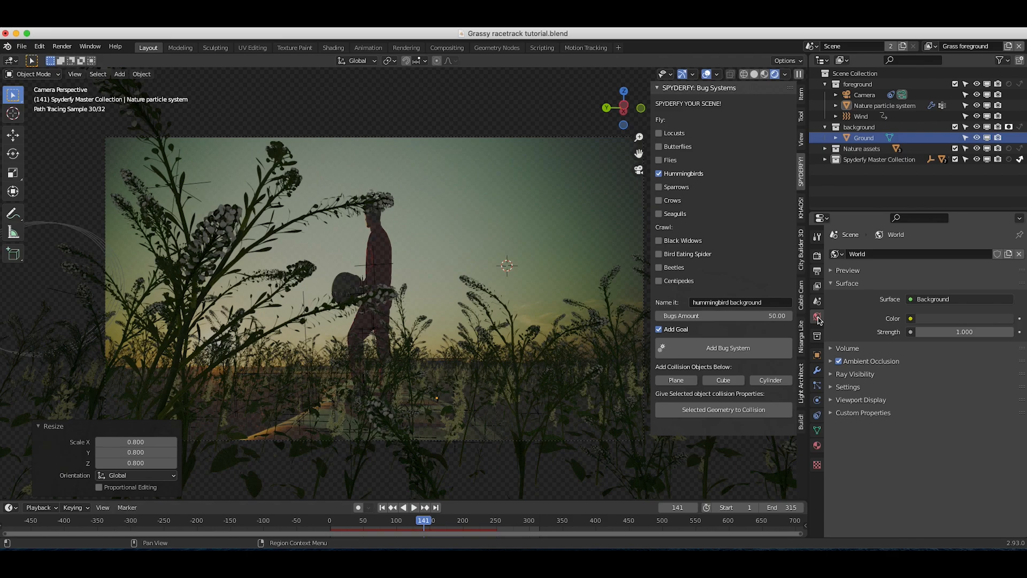
{"action": "left_click", "coordinate": [911, 319]}
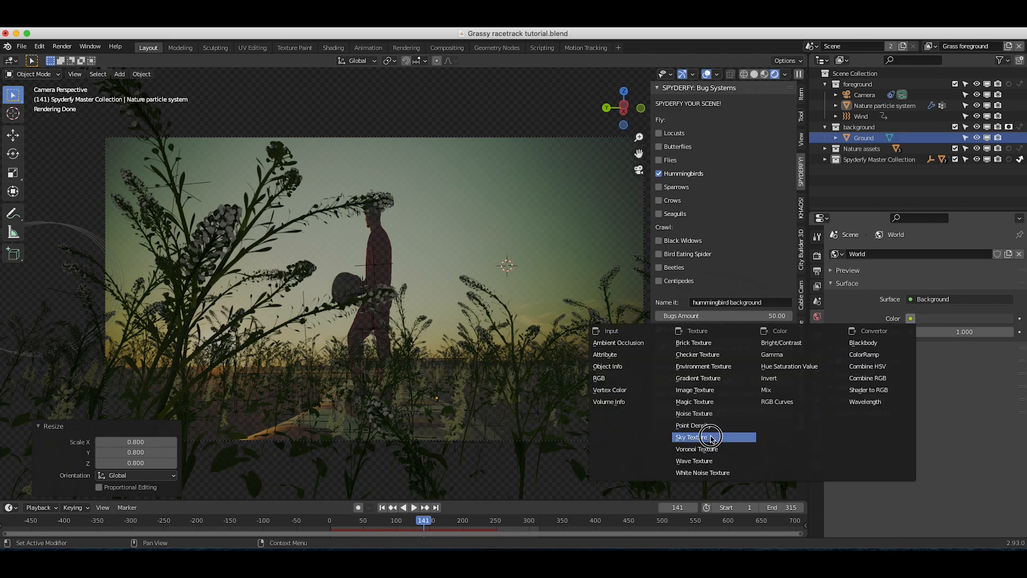
{"action": "left_click", "coordinate": [693, 437]}
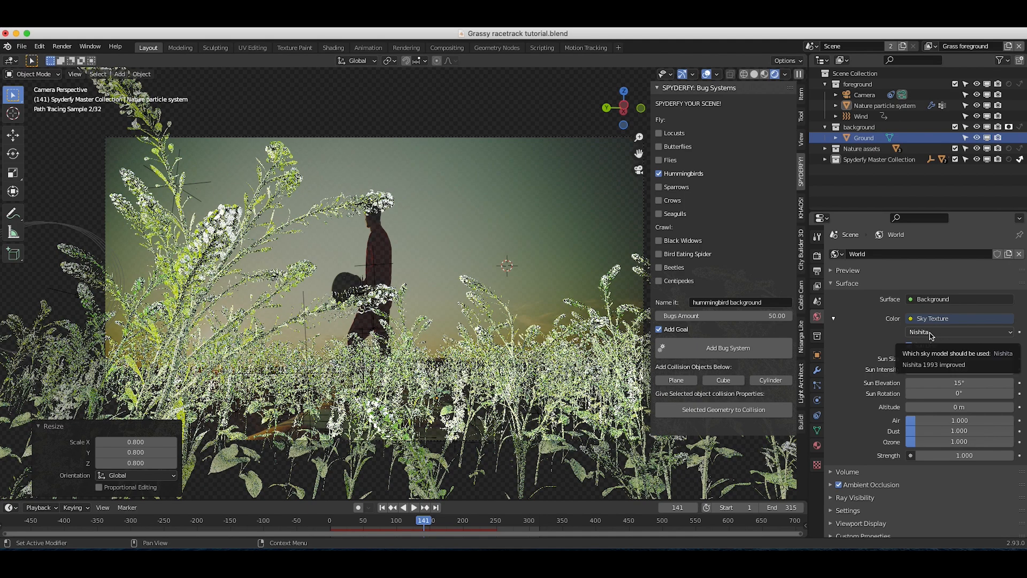
Step: Switch the viewport to wireframe shading and hide the Nature particle system in the viewport
{"action": "key", "text": "z"}
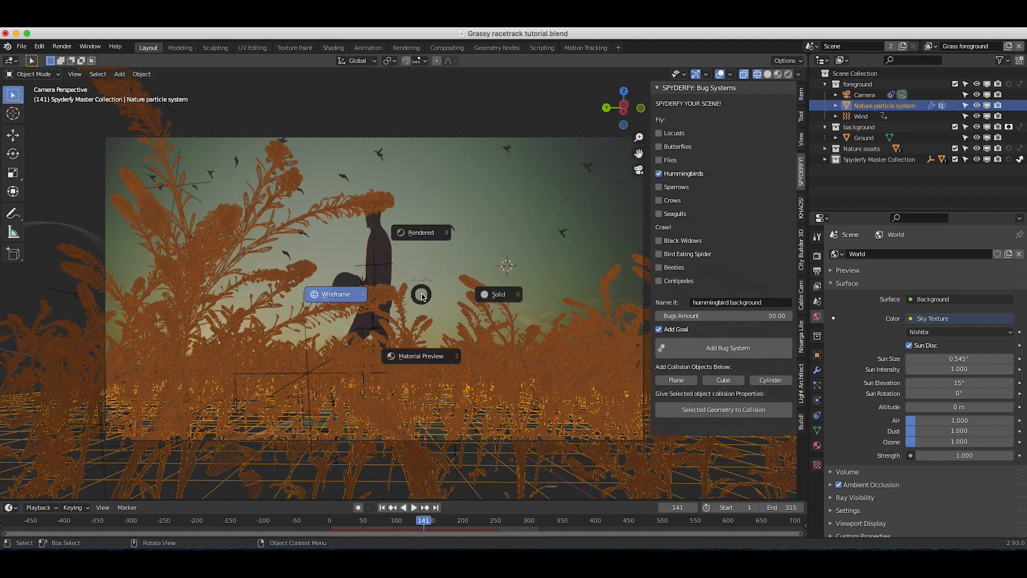
{"action": "left_click", "coordinate": [330, 298]}
{"action": "key", "text": "z"}
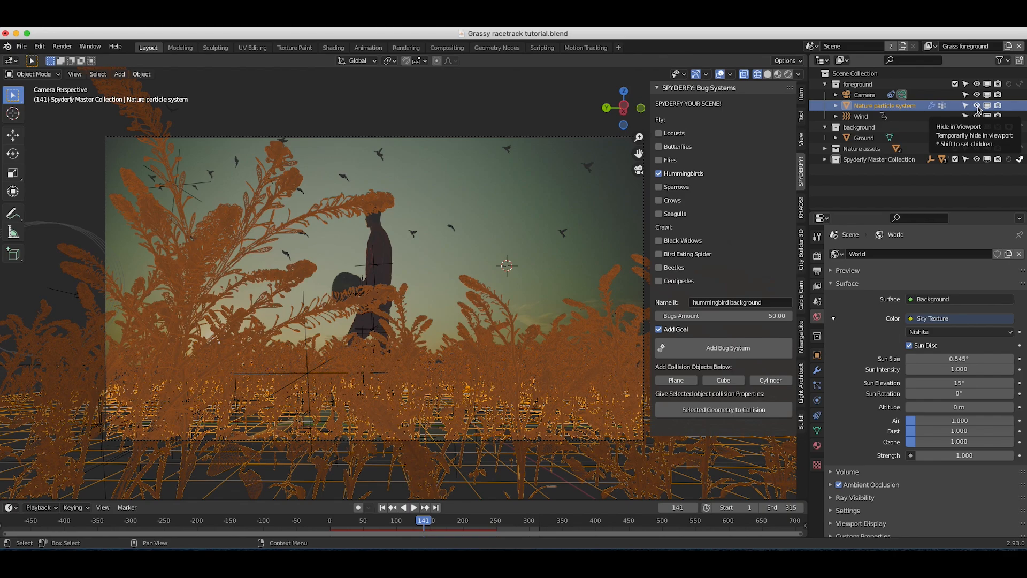
{"action": "left_click", "coordinate": [977, 106]}
Step: Enlarge the camera view in the viewport and hide the sidebar
{"action": "key", "text": "Home"}
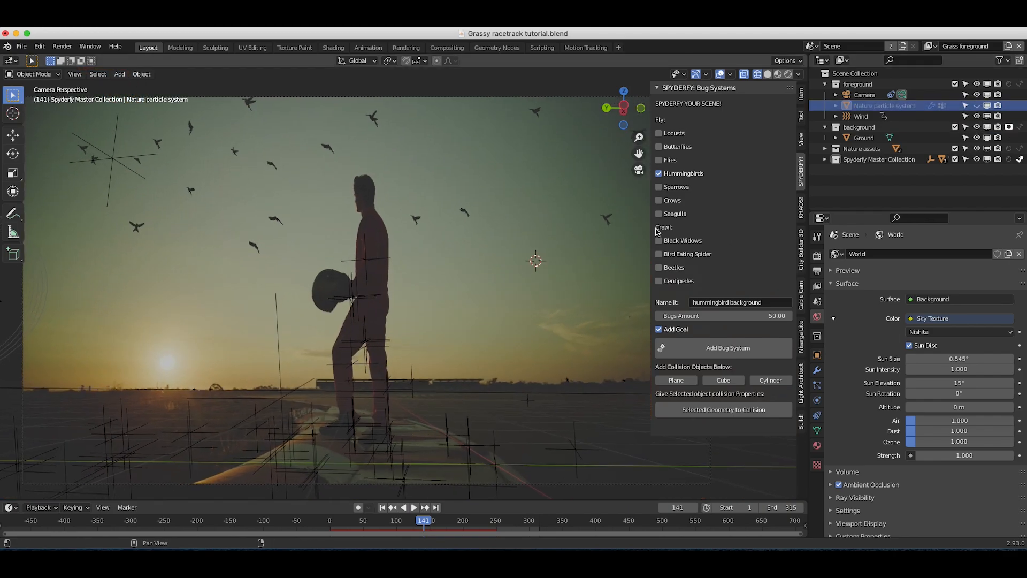
{"action": "key", "text": "n"}
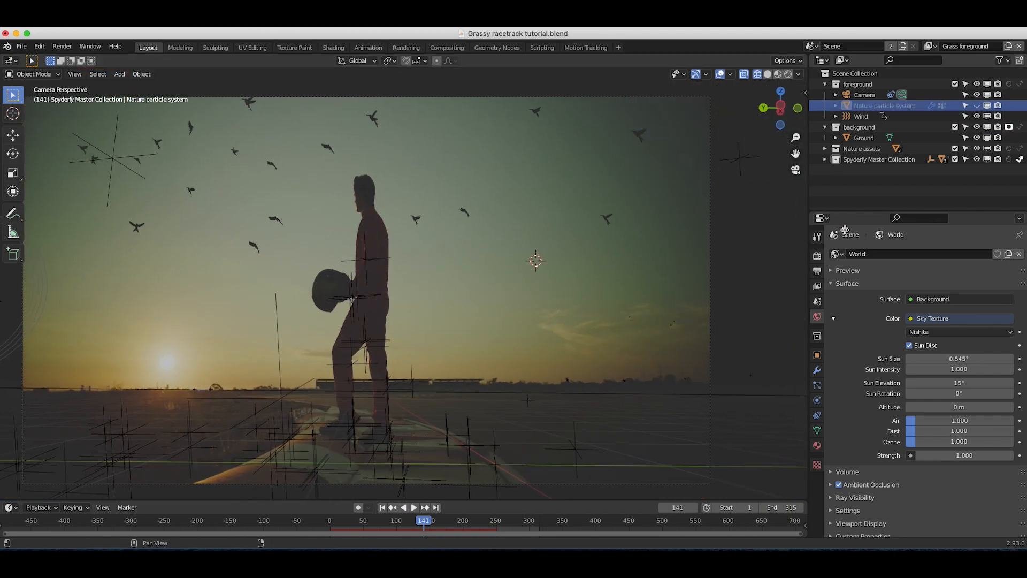
{"action": "key", "text": "Home"}
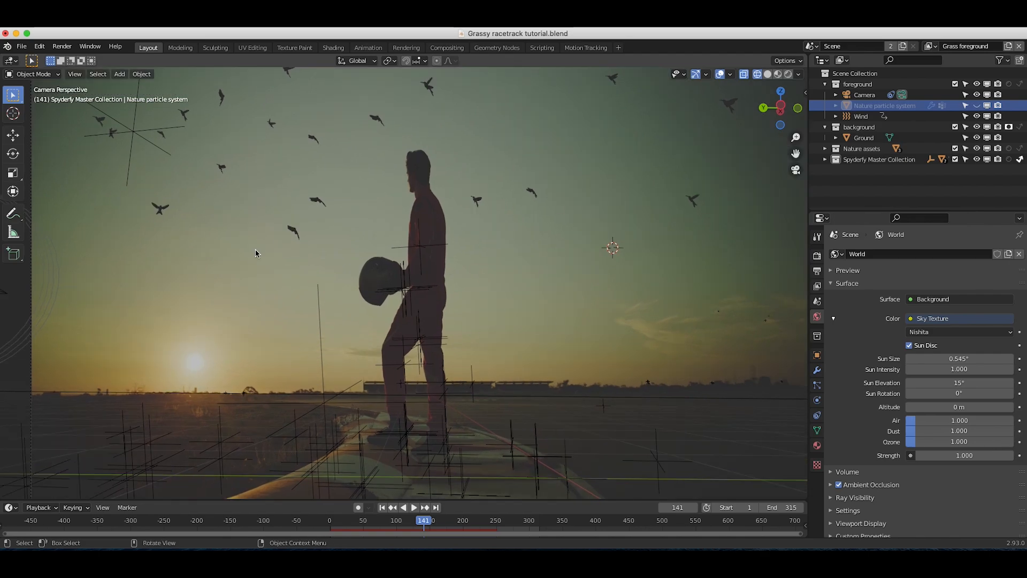
{"action": "scroll", "coordinate": [341, 370], "scroll_direction": "down", "scroll_amount": 1}
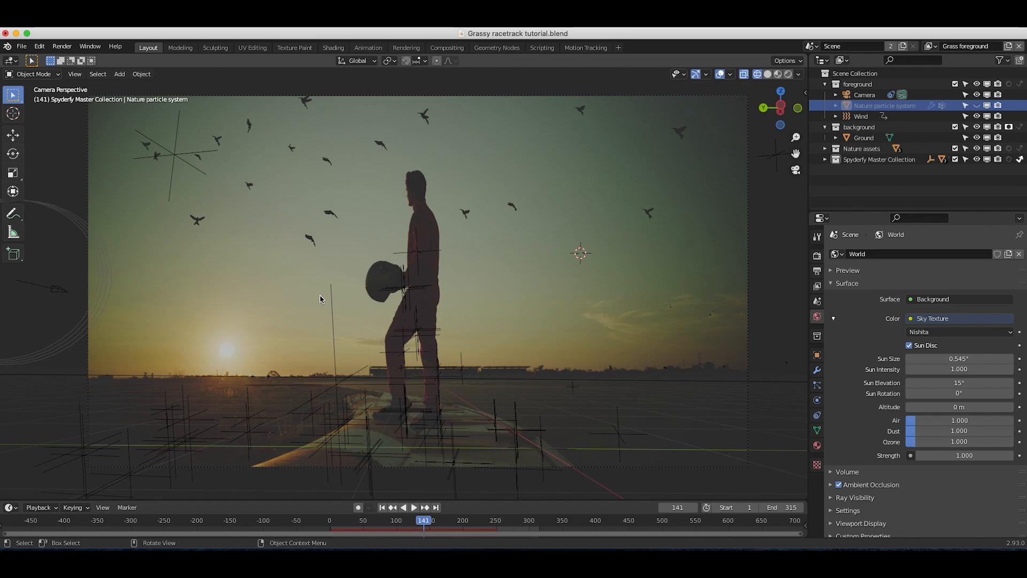
Step: Unhide the Nature particle system and preview the camera view in rendered shading
{"action": "key", "text": "alt+h"}
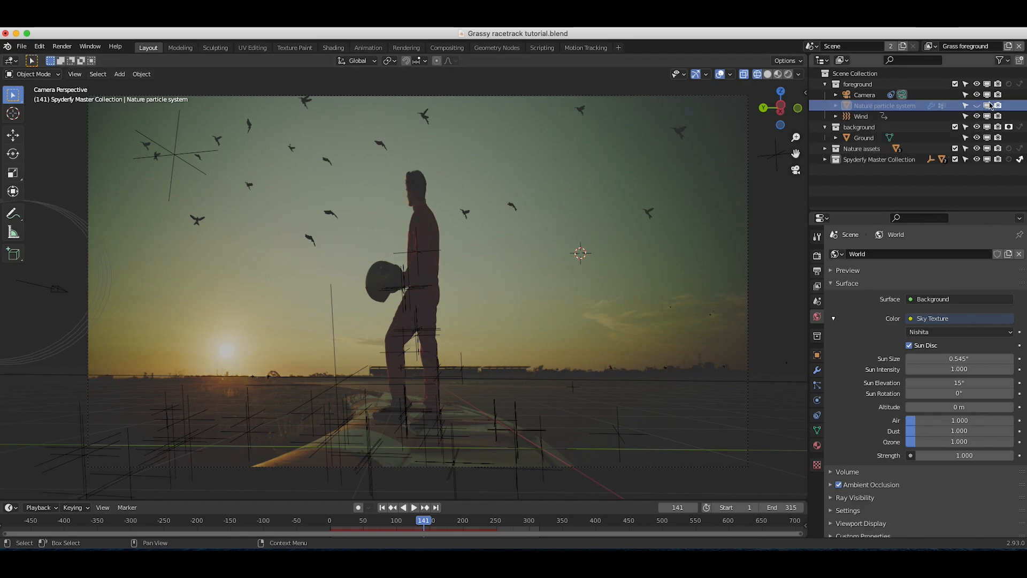
{"action": "key", "text": "z"}
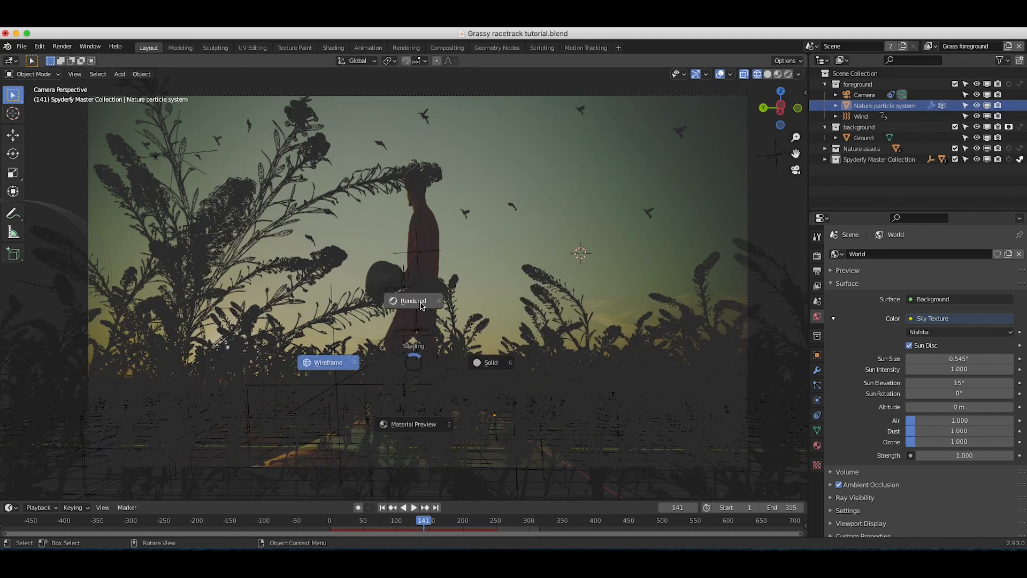
{"action": "left_click", "coordinate": [412, 298]}
Step: Turn off the transparent film in the render settings
{"action": "left_click", "coordinate": [817, 257]}
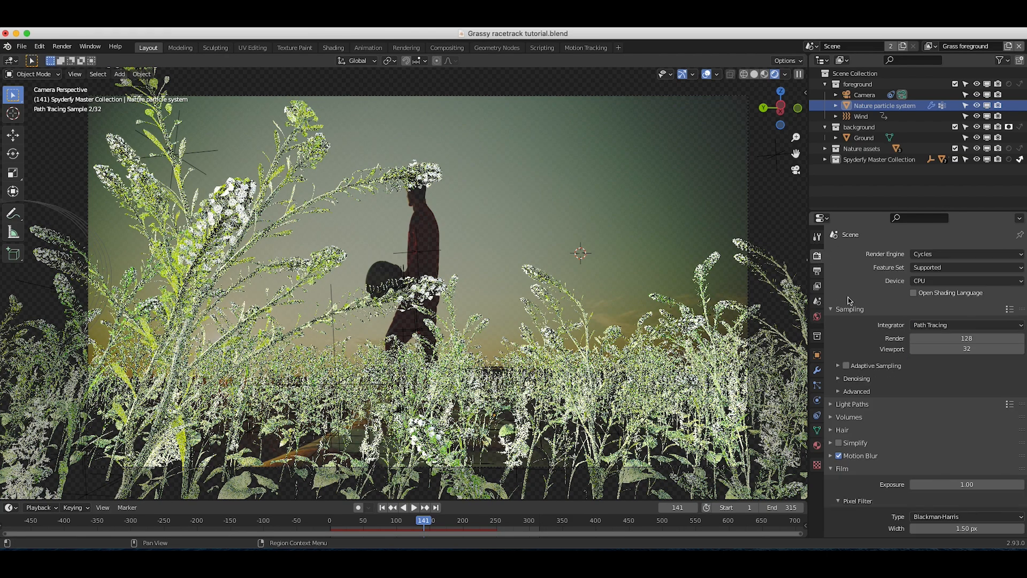
{"action": "scroll", "coordinate": [834, 472], "scroll_direction": "down", "scroll_amount": 3}
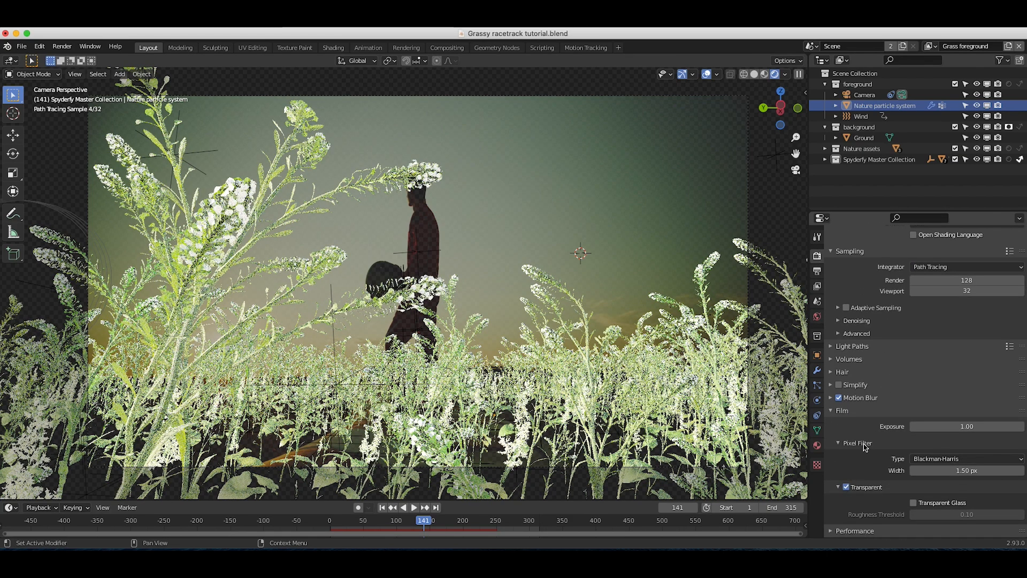
{"action": "left_click", "coordinate": [846, 487]}
{"action": "left_click", "coordinate": [846, 487]}
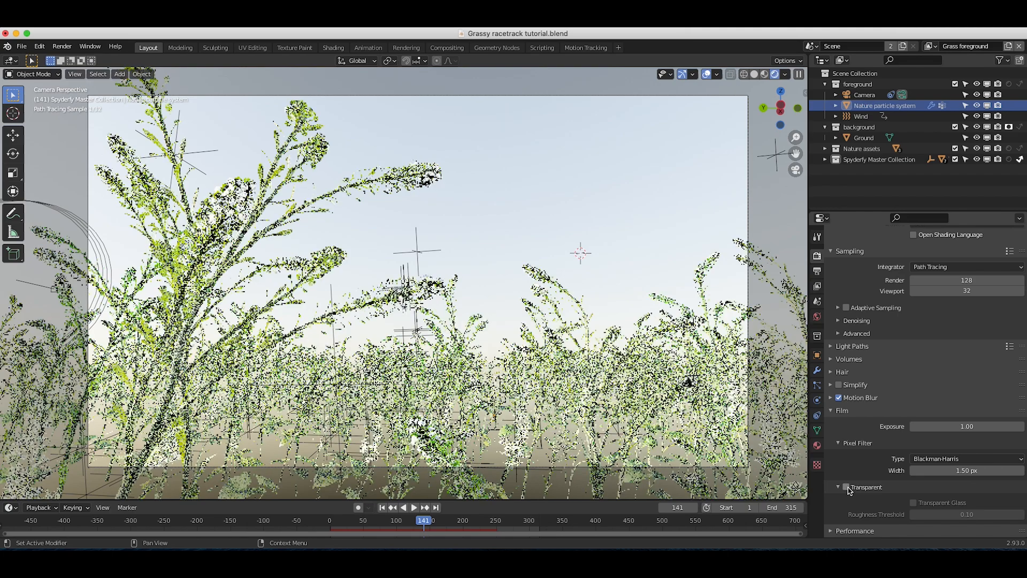
Step: Set the sky's sun elevation to 1.8°, sun rotation to 100°, sun intensity to 0.2 and strength to 0.4
{"action": "left_click", "coordinate": [818, 317]}
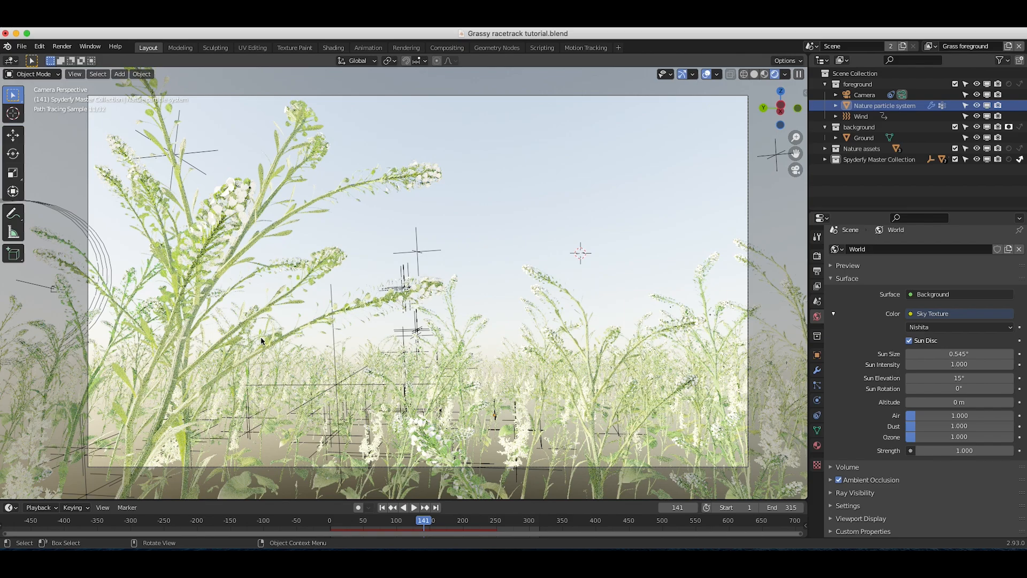
{"action": "left_click_drag", "start_coordinate": [959, 378], "coordinate": [931, 389]}
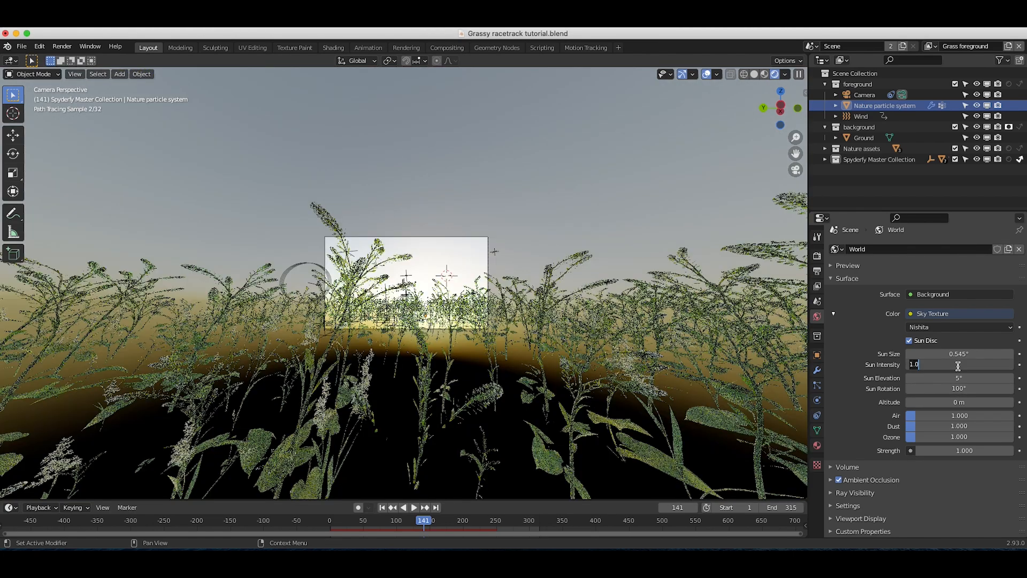
{"action": "double_click", "coordinate": [959, 365]}
{"action": "type", "text": "1.0"}
{"action": "key", "text": "Return"}
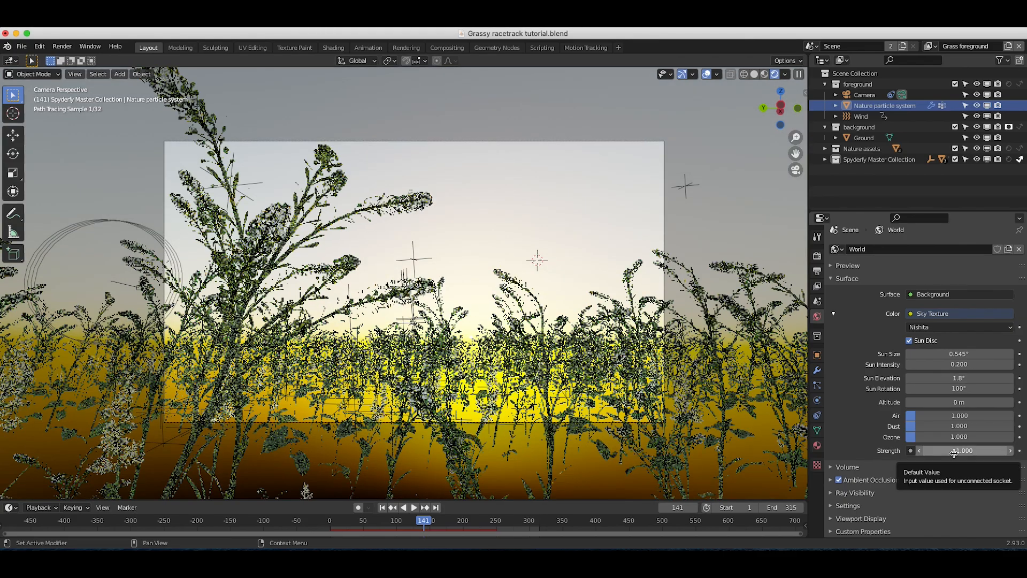
{"action": "left_click_drag", "start_coordinate": [954, 453], "coordinate": [922, 453]}
Step: Set the sky's sun size to 4°, rotation to 74.6°, elevation to 3°, intensity to 0.5 and strength to 0.3
{"action": "middle_click_drag", "start_coordinate": [428, 214], "coordinate": [517, 180]}
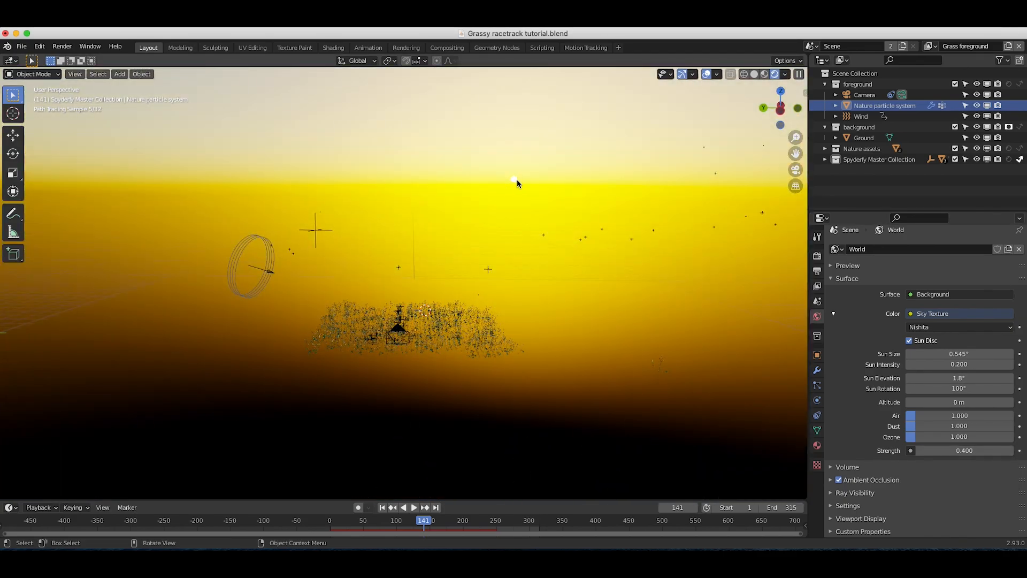
{"action": "left_click_drag", "start_coordinate": [951, 354], "coordinate": [979, 354]}
{"action": "left_click", "coordinate": [74, 74]}
{"action": "mouse_move", "coordinate": [107, 198]}
{"action": "left_click", "coordinate": [241, 198]}
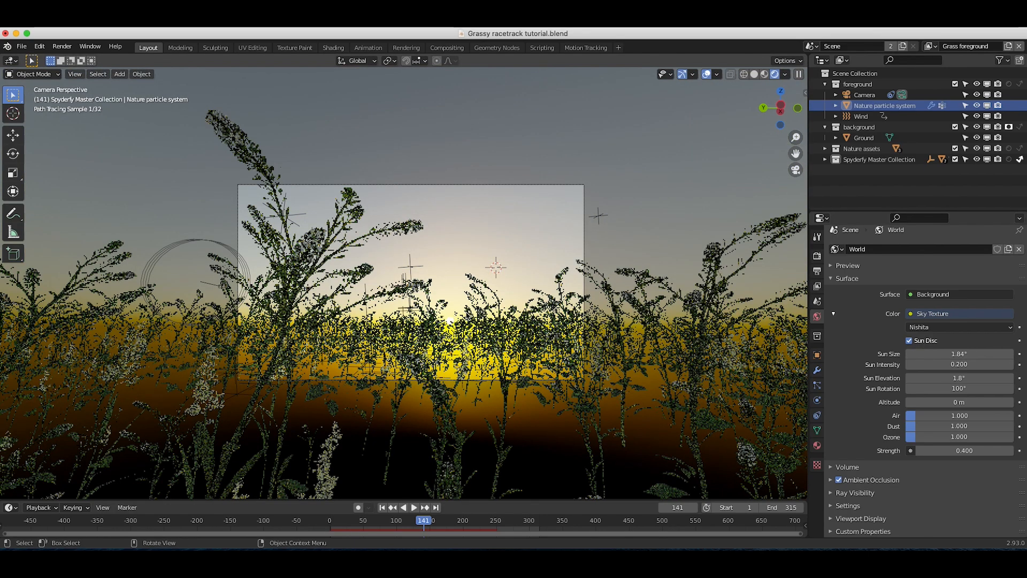
{"action": "left_click", "coordinate": [960, 353]}
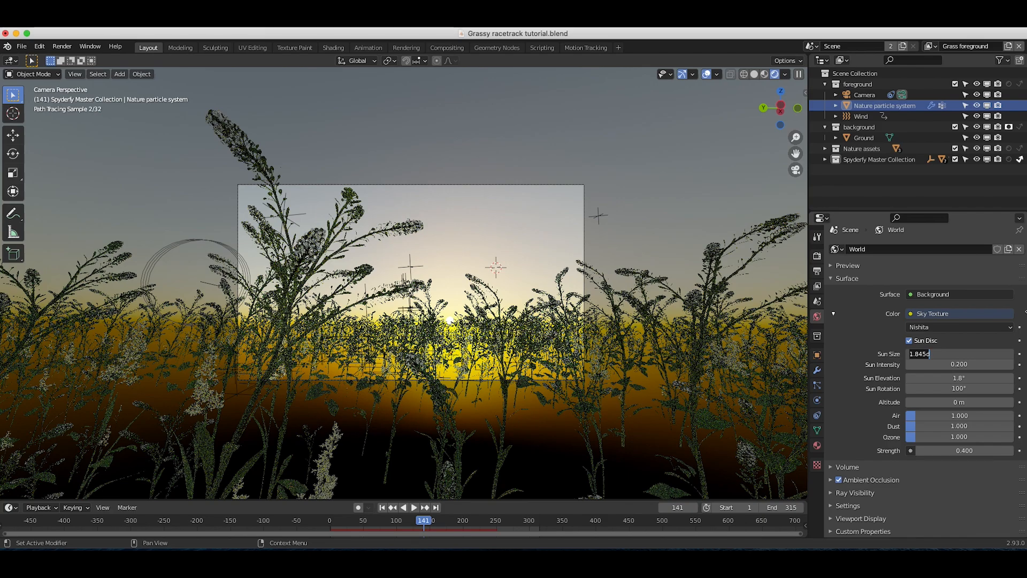
{"action": "type", "text": "4"}
{"action": "key", "text": "Return"}
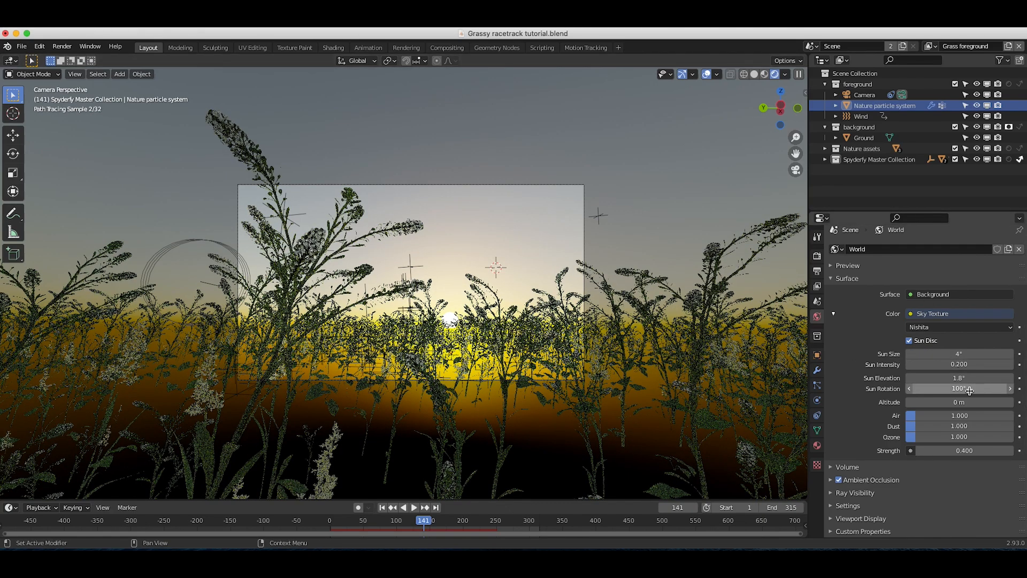
{"action": "left_click_drag", "start_coordinate": [959, 388], "coordinate": [951, 389]}
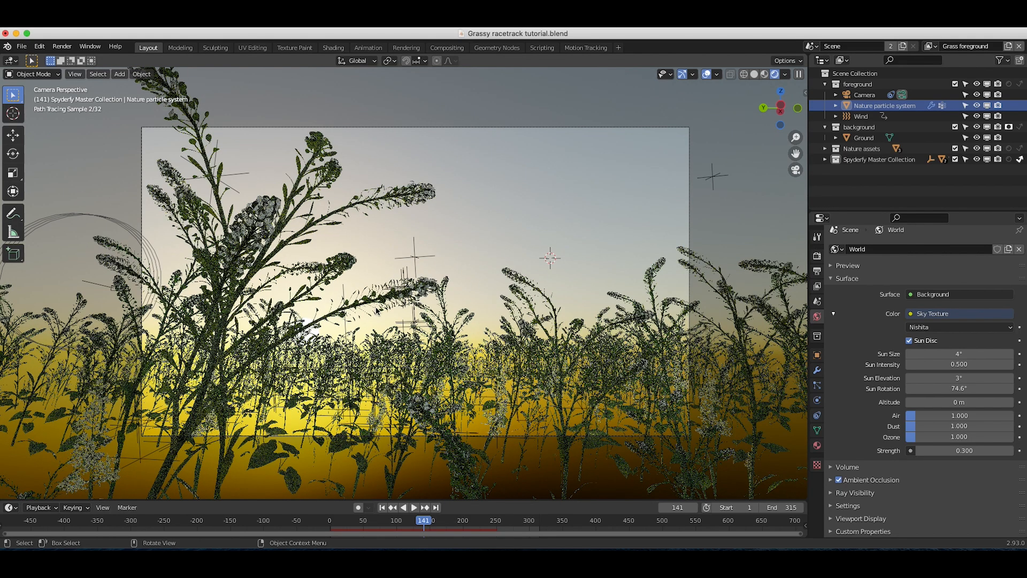
Step: Turn the transparent film back on and preview the grass over the footage in rendered shading
{"action": "key", "text": "shift+z"}
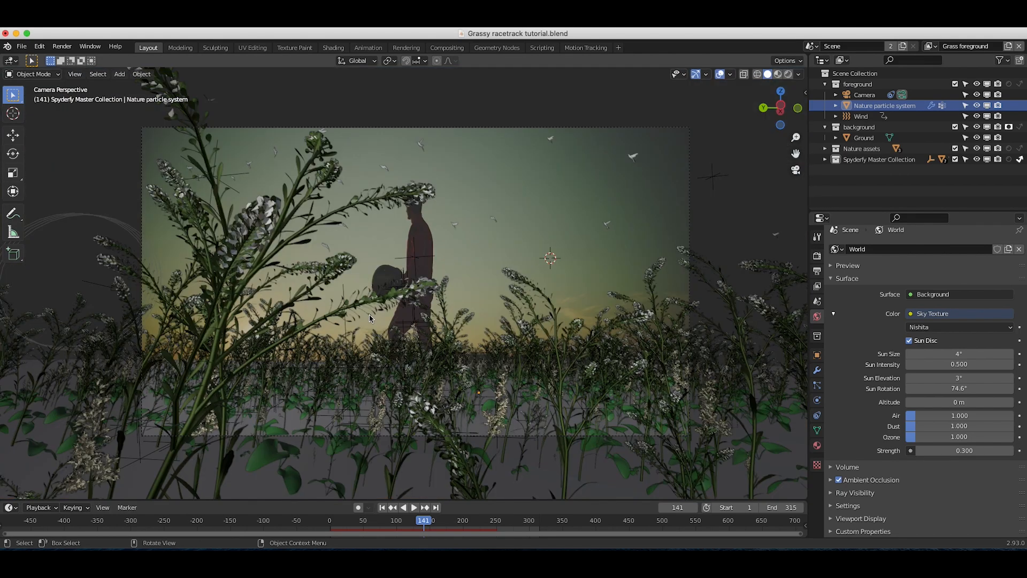
{"action": "left_click", "coordinate": [817, 257]}
{"action": "scroll", "coordinate": [857, 471], "scroll_direction": "down", "scroll_amount": 3}
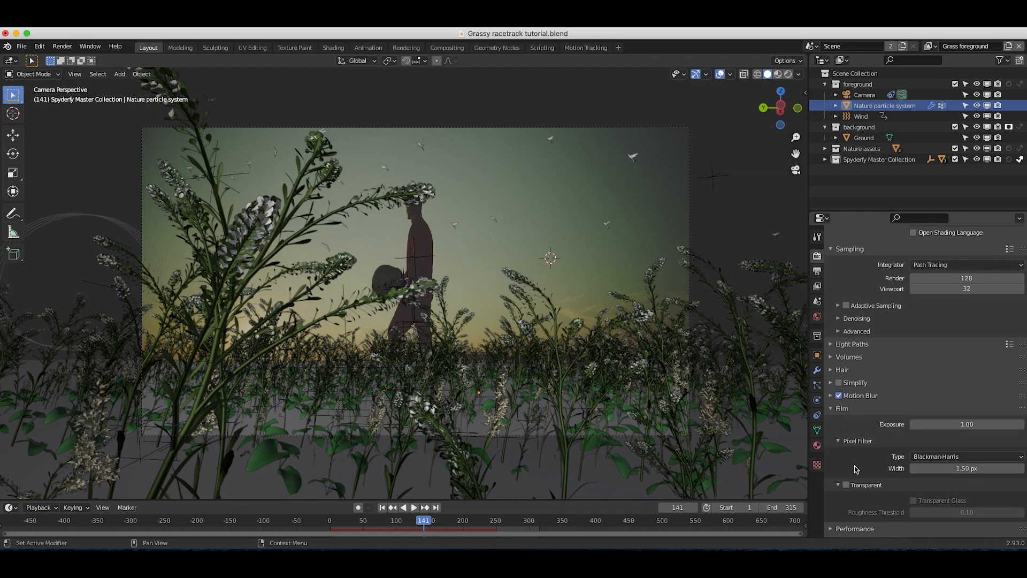
{"action": "left_click", "coordinate": [846, 478]}
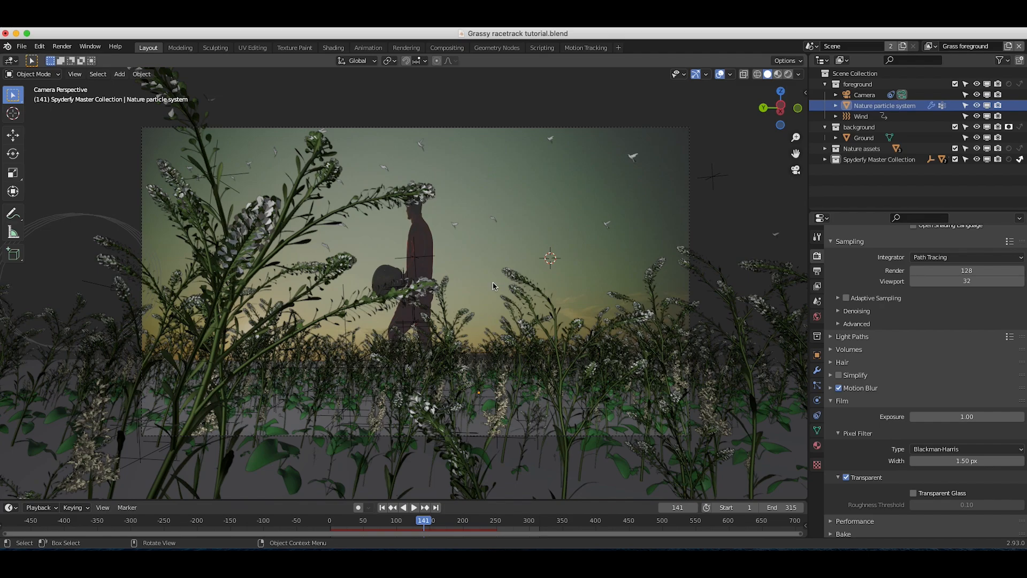
{"action": "key", "text": "z"}
{"action": "left_click", "coordinate": [162, 222]}
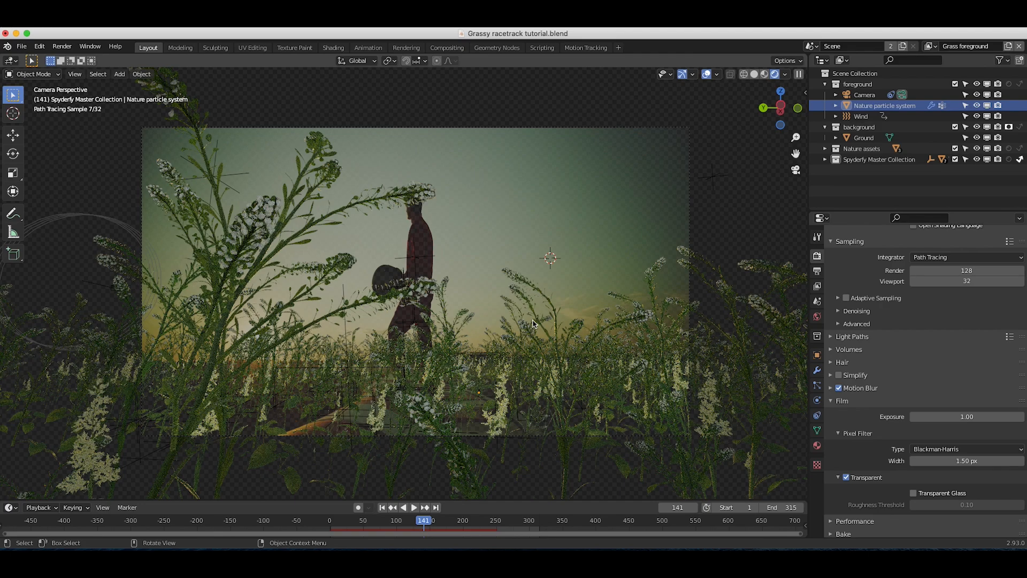
Step: Select the Ground object and switch the viewport to wireframe shading
{"action": "key", "text": "z"}
{"action": "left_click", "coordinate": [862, 138]}
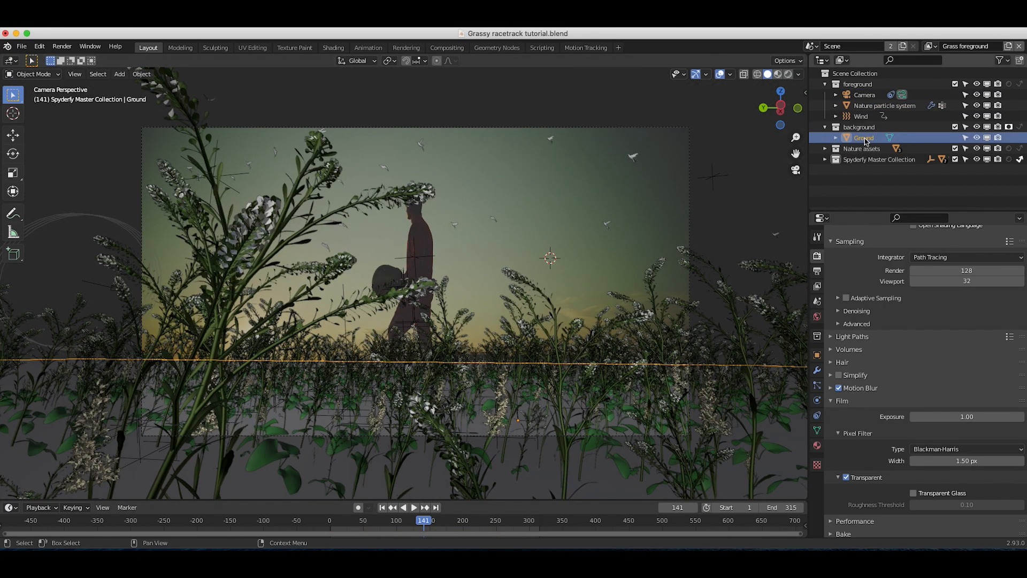
{"action": "key", "text": "z"}
{"action": "left_click", "coordinate": [355, 375]}
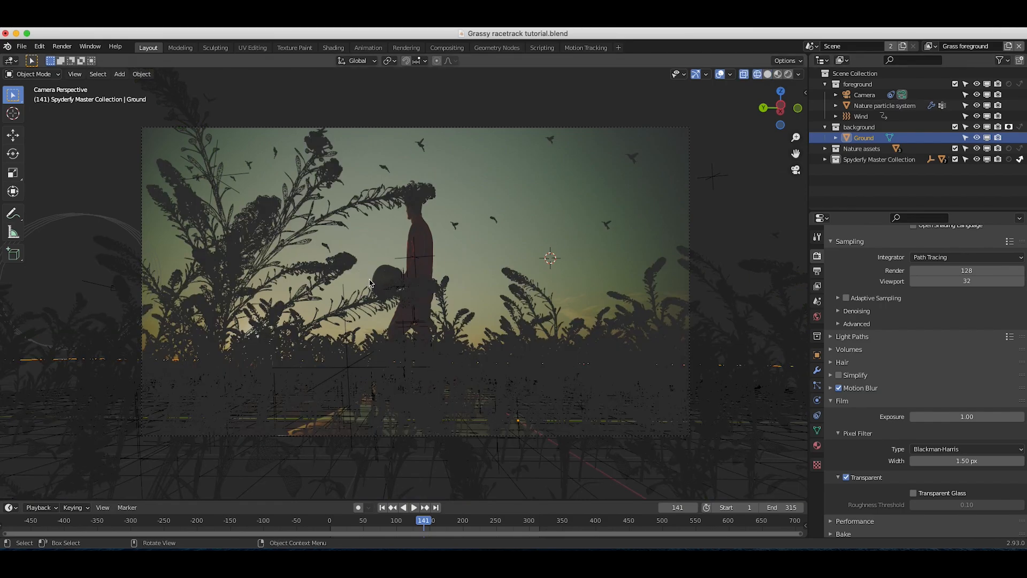
Step: Switch to the Background view layer and preview it in rendered shading
{"action": "left_click", "coordinate": [930, 46]}
{"action": "left_click", "coordinate": [956, 59]}
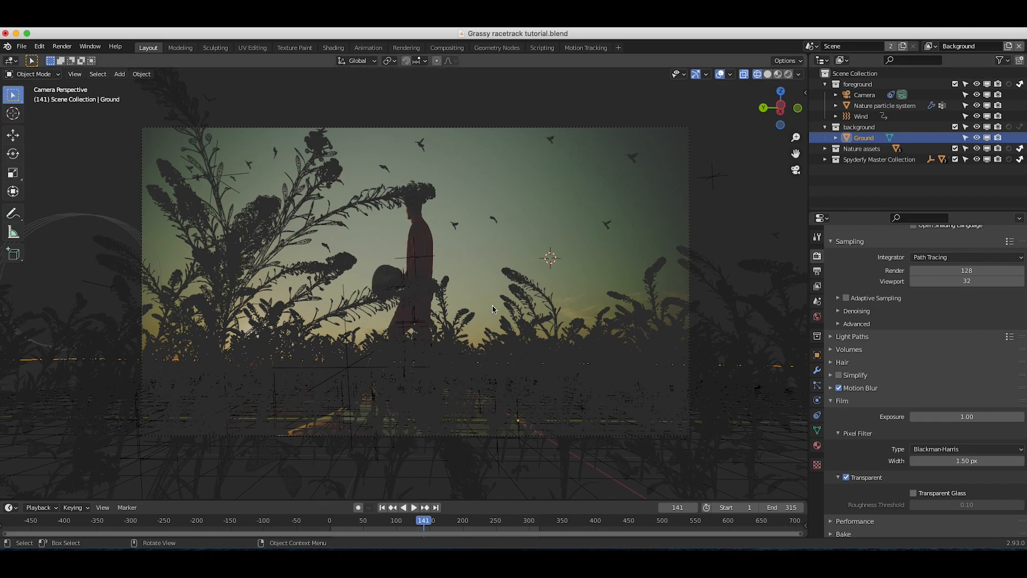
{"action": "key", "text": "z"}
{"action": "left_click", "coordinate": [486, 243]}
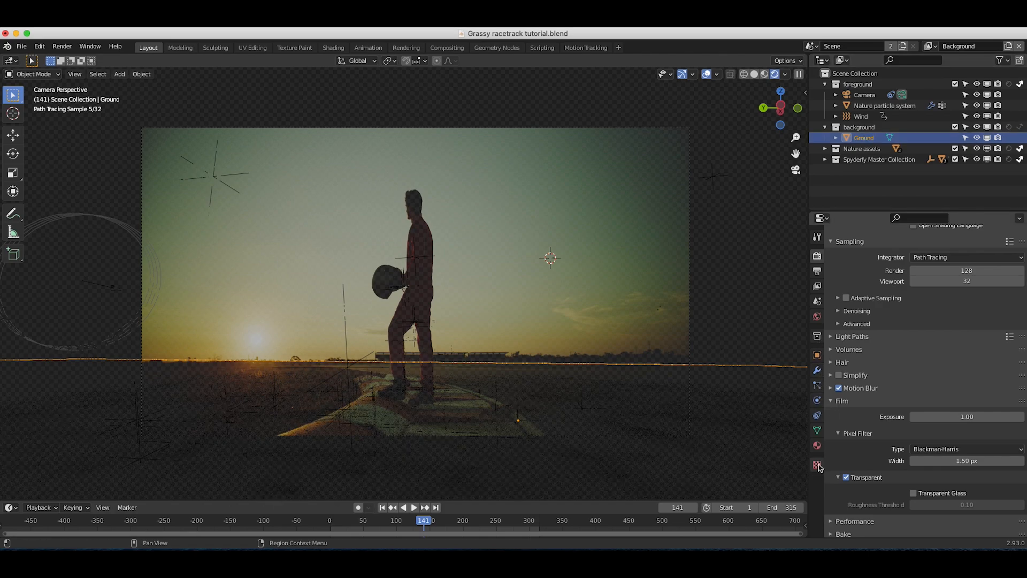
Step: Sample the dark ground colour from the footage as the base colour of the Ground's material
{"action": "left_click", "coordinate": [818, 445]}
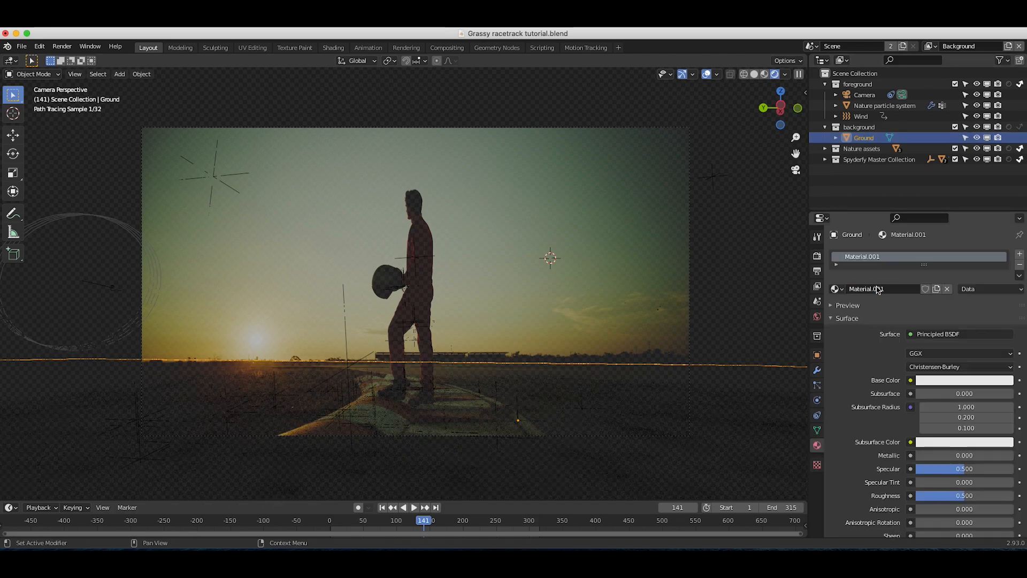
{"action": "left_click", "coordinate": [936, 381]}
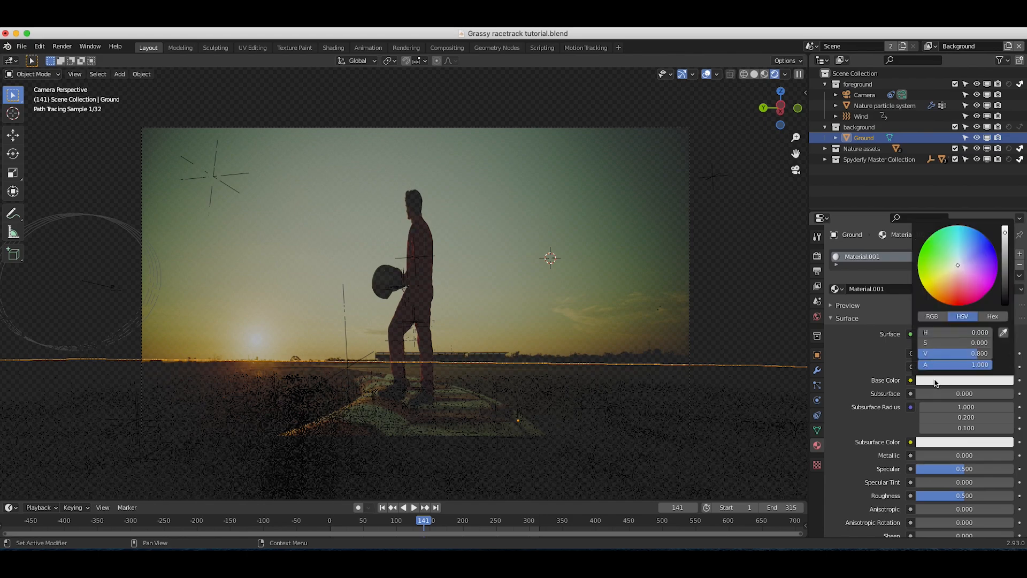
{"action": "left_click", "coordinate": [1003, 332]}
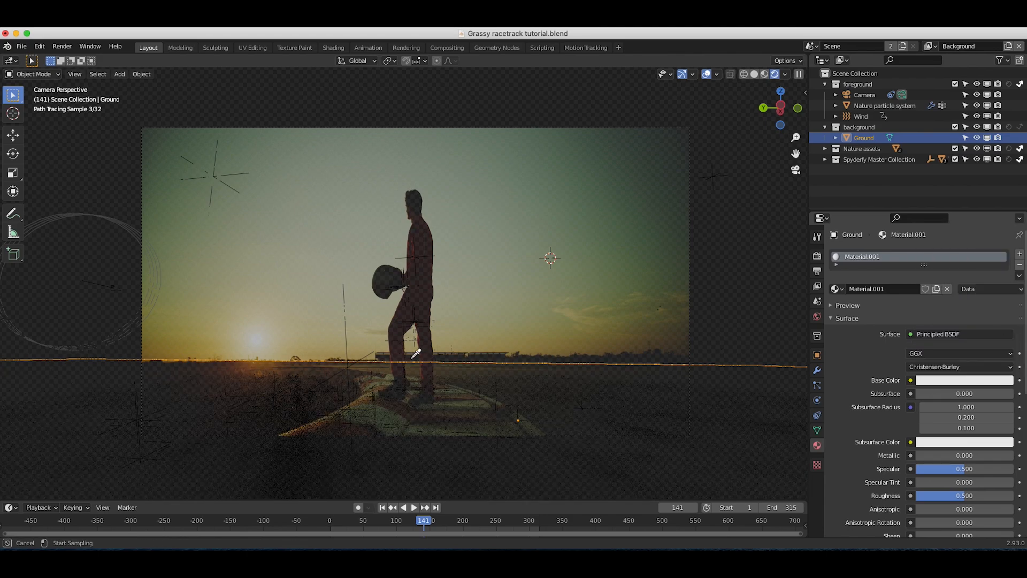
{"action": "left_click", "coordinate": [463, 373]}
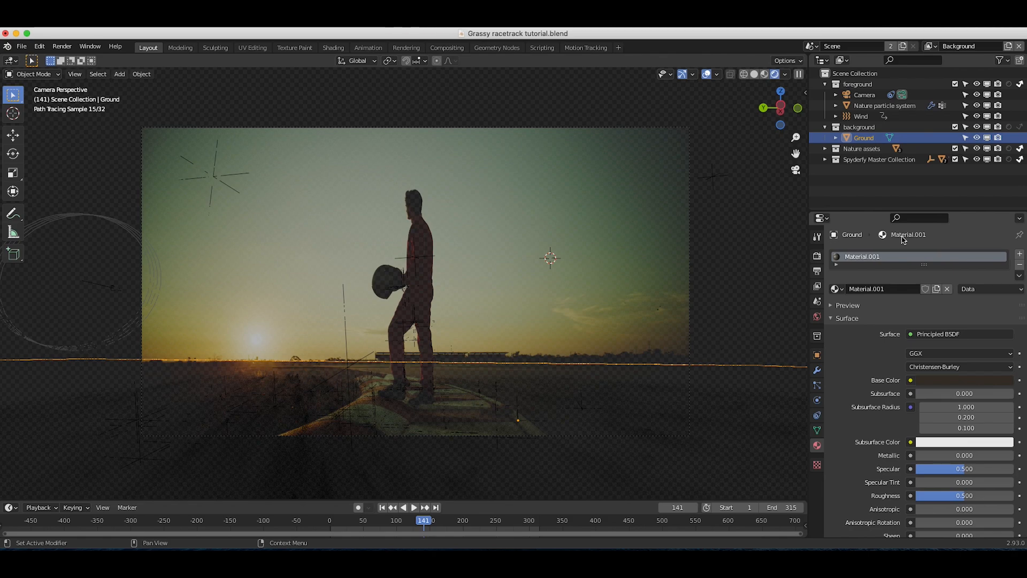
Step: Switch the viewport to solid shading and return to the Grass foreground view layer
{"action": "key", "text": "z"}
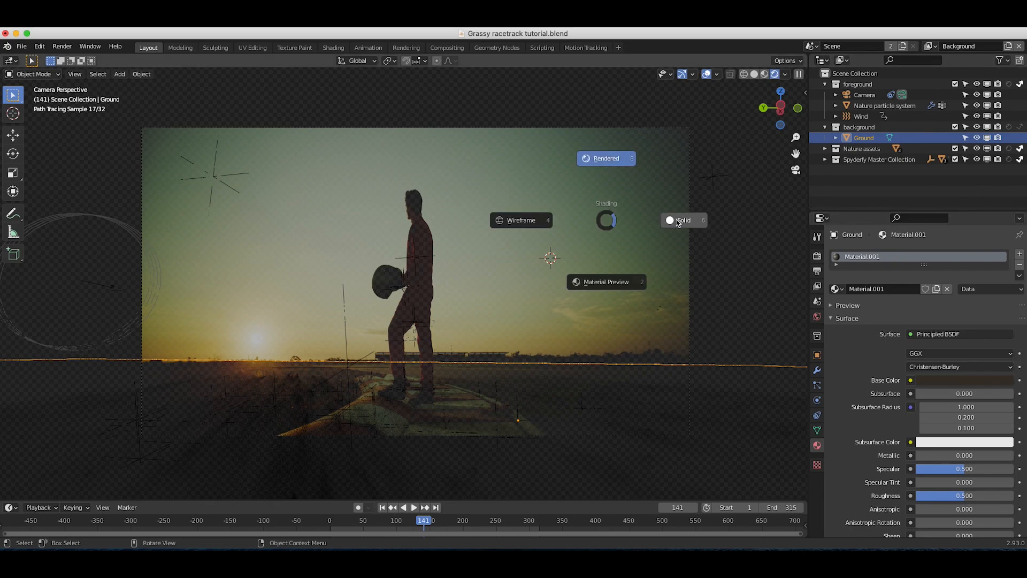
{"action": "left_click", "coordinate": [677, 223]}
{"action": "left_click", "coordinate": [930, 46]}
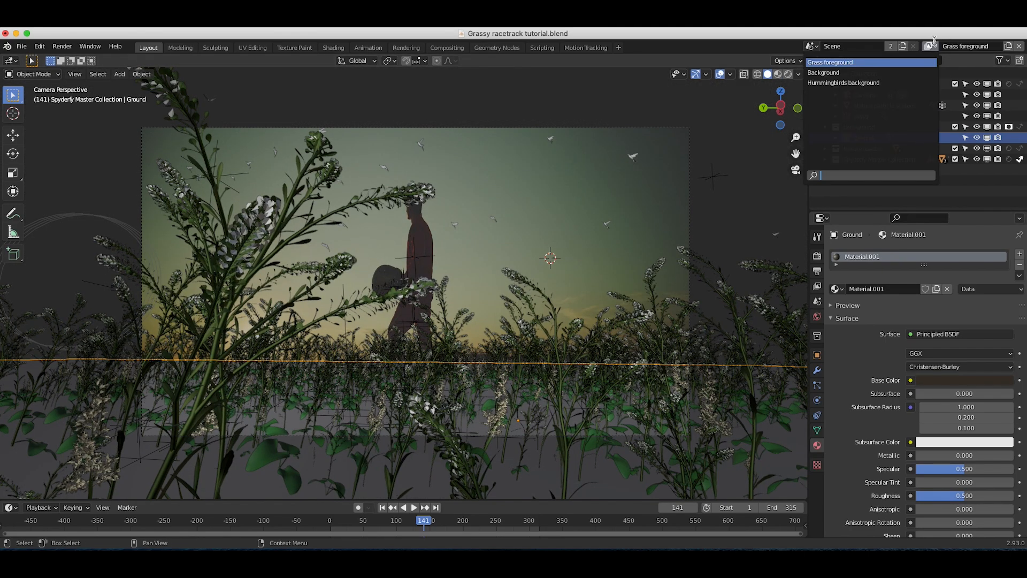
{"action": "left_click", "coordinate": [835, 62]}
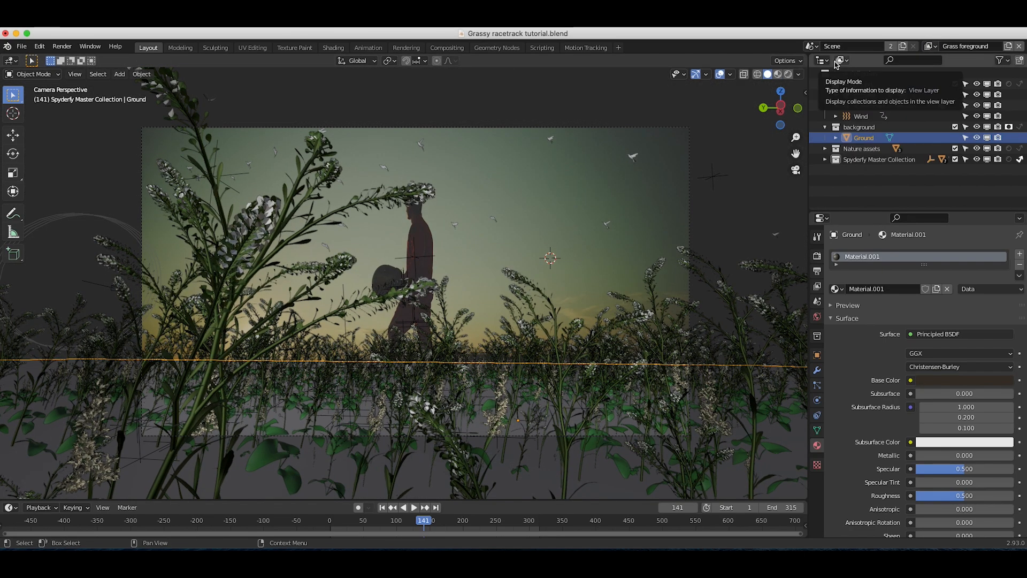
Step: Set the render samples to 38 and enable adaptive sampling
{"action": "left_click", "coordinate": [817, 272]}
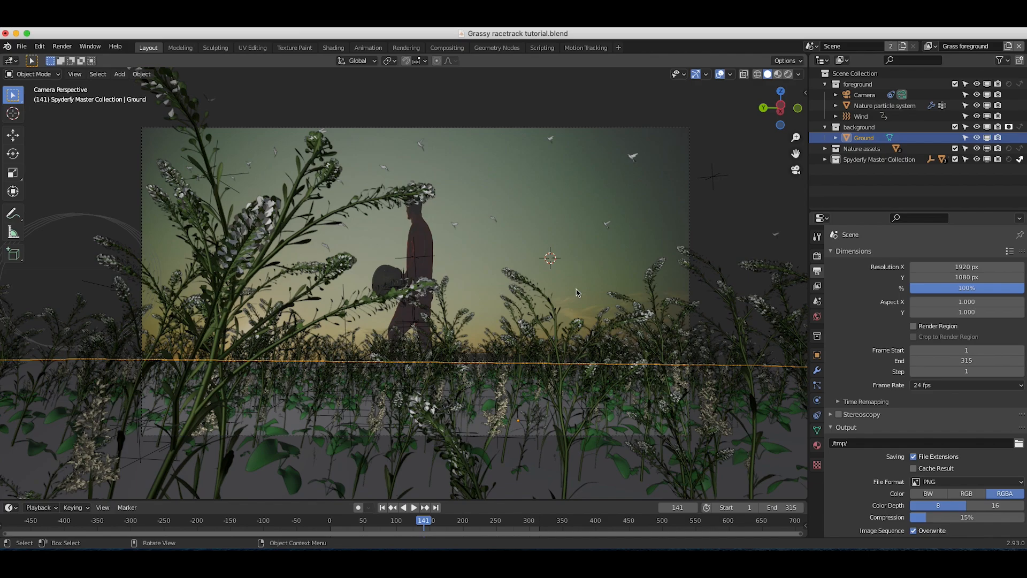
{"action": "left_click", "coordinate": [817, 257]}
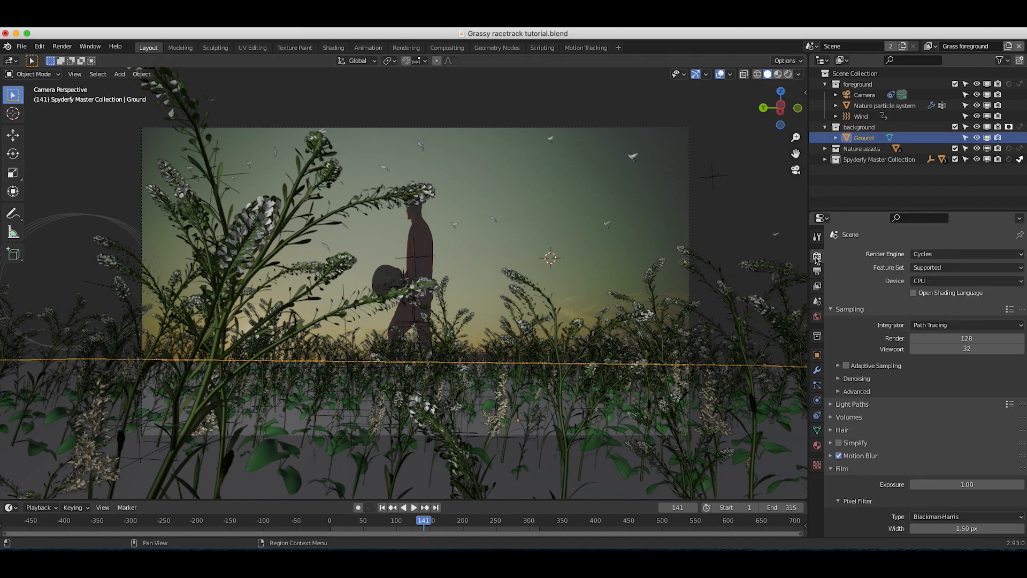
{"action": "left_click", "coordinate": [963, 340]}
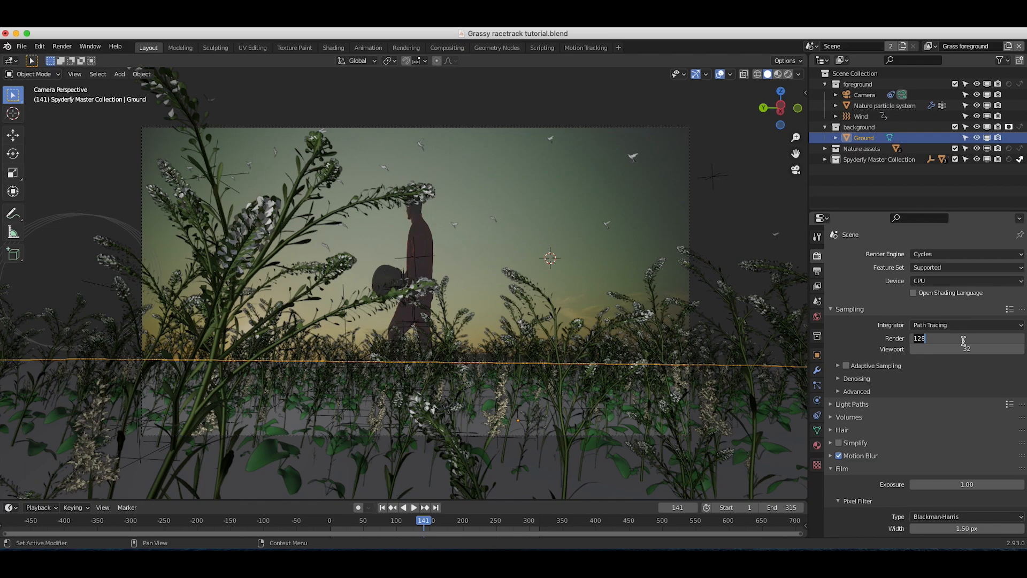
{"action": "type", "text": "38"}
{"action": "key", "text": "Return"}
{"action": "left_click", "coordinate": [846, 366]}
{"action": "left_click", "coordinate": [838, 392]}
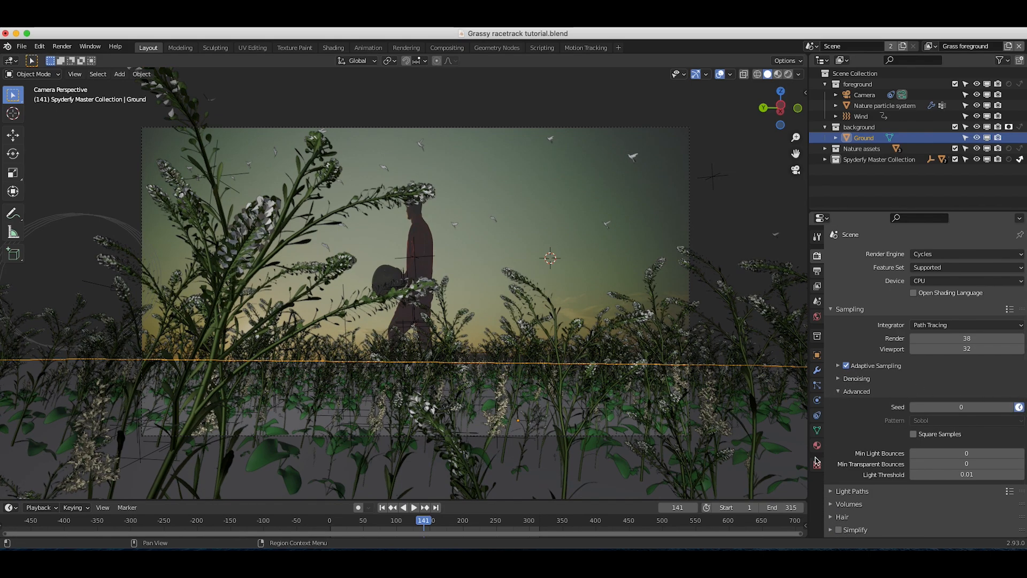
Step: Set the motion blur shutter to 0.15
{"action": "scroll", "coordinate": [862, 388], "scroll_direction": "down", "scroll_amount": 6}
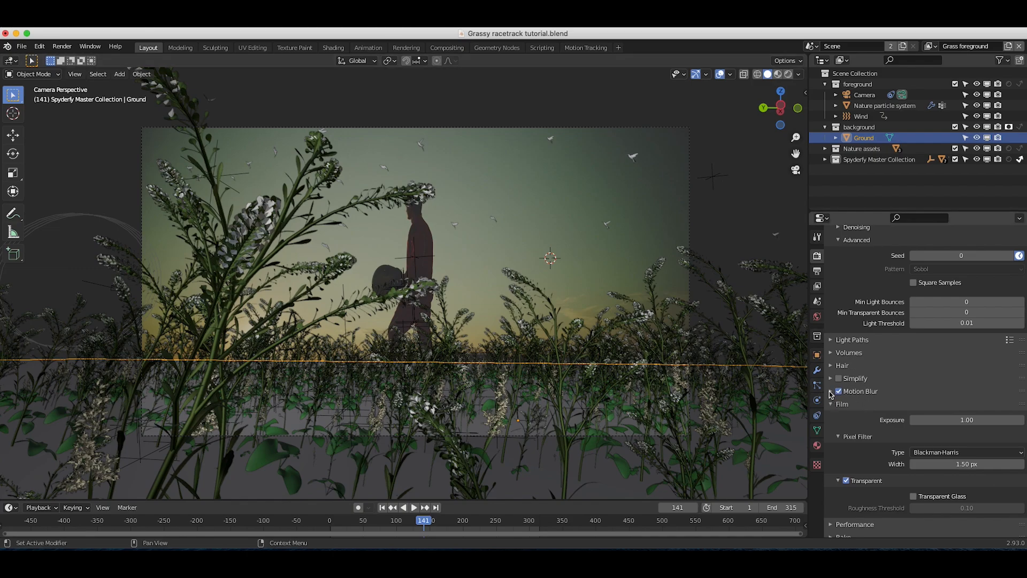
{"action": "left_click", "coordinate": [831, 394]}
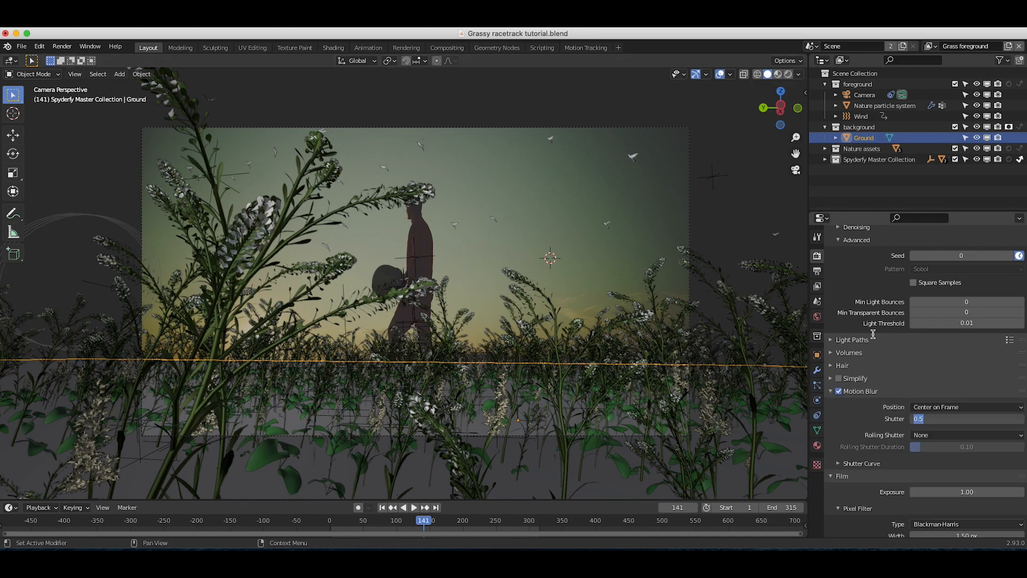
{"action": "left_click", "coordinate": [934, 418]}
{"action": "type", "text": ".15"}
{"action": "key", "text": "Return"}
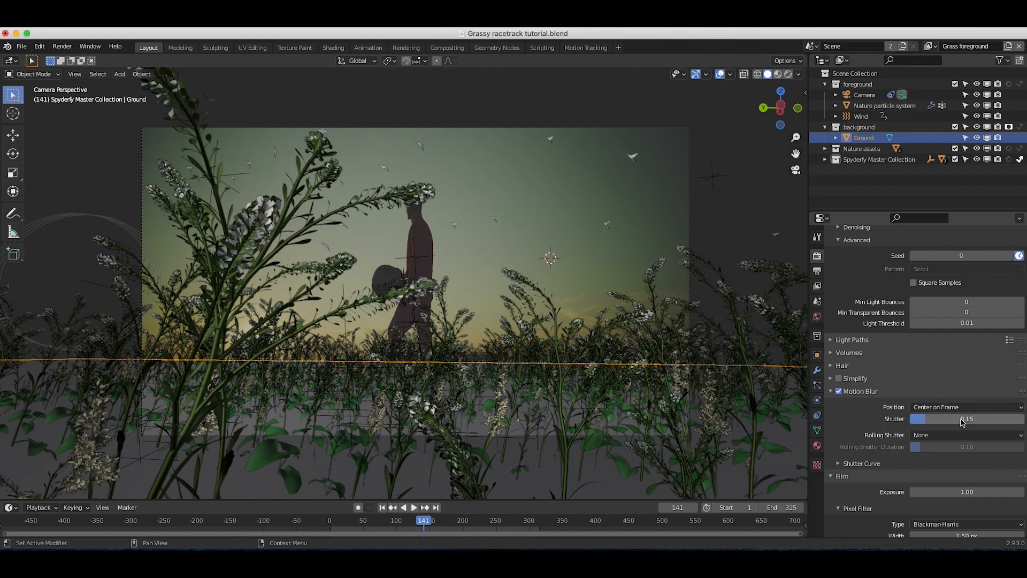
Step: Create a folder named Dynamic nature tutorial inside Formula 1 grass footage and open it as the render output location
{"action": "scroll", "coordinate": [964, 419], "scroll_direction": "down", "scroll_amount": 5}
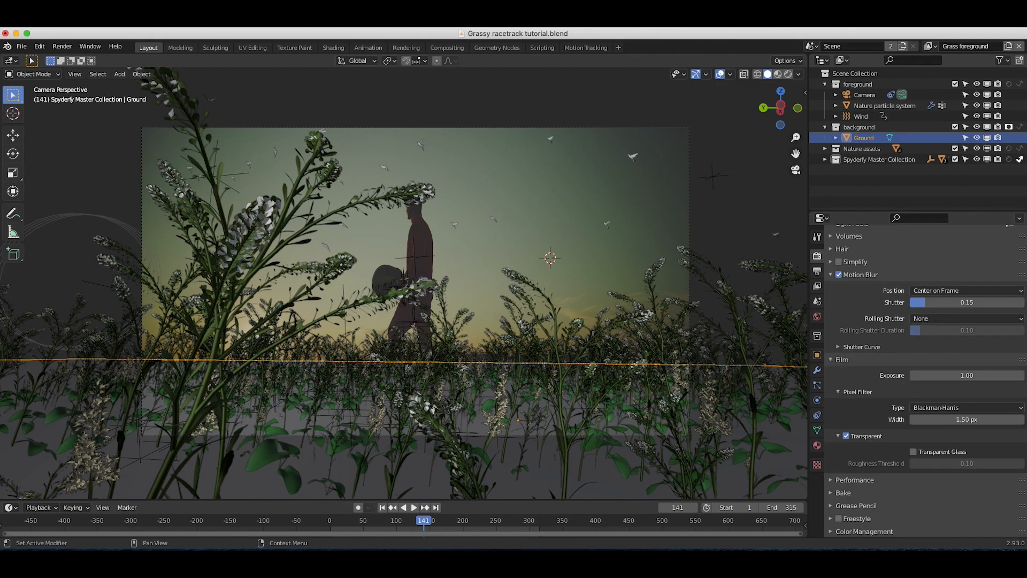
{"action": "left_click", "coordinate": [820, 274]}
{"action": "scroll", "coordinate": [966, 275], "scroll_direction": "up", "scroll_amount": 2}
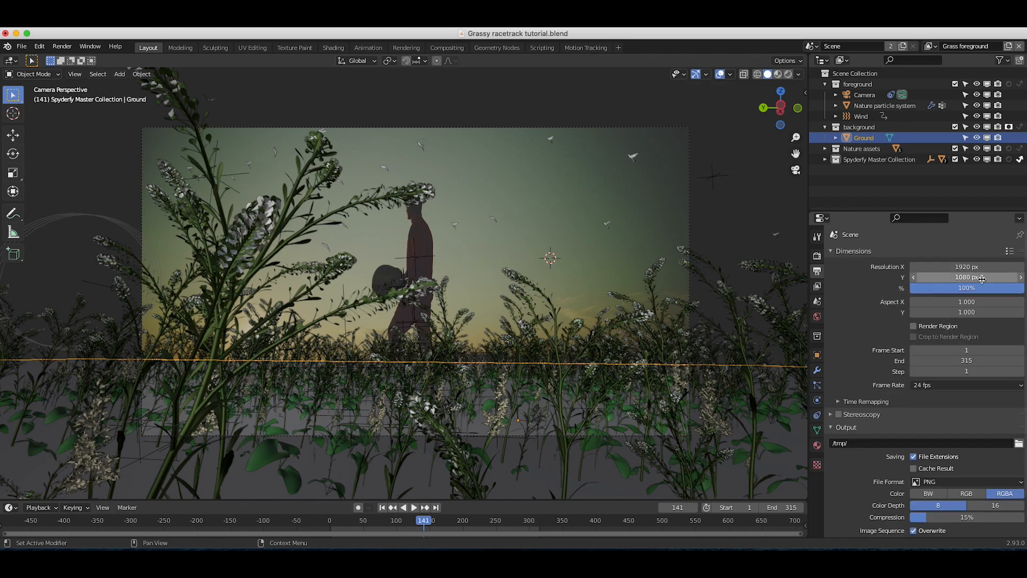
{"action": "scroll", "coordinate": [889, 448], "scroll_direction": "down", "scroll_amount": 3}
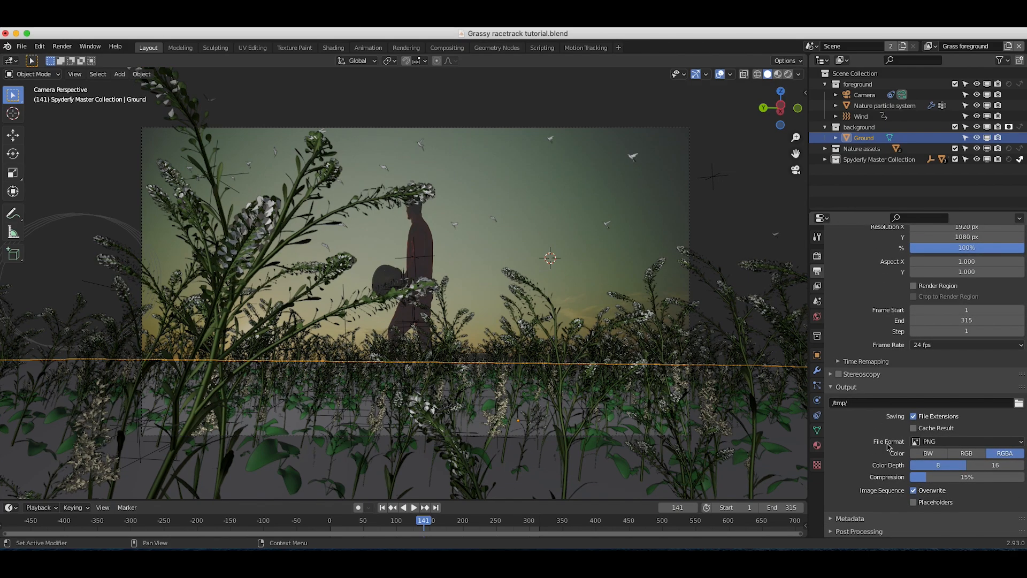
{"action": "left_click", "coordinate": [1019, 402]}
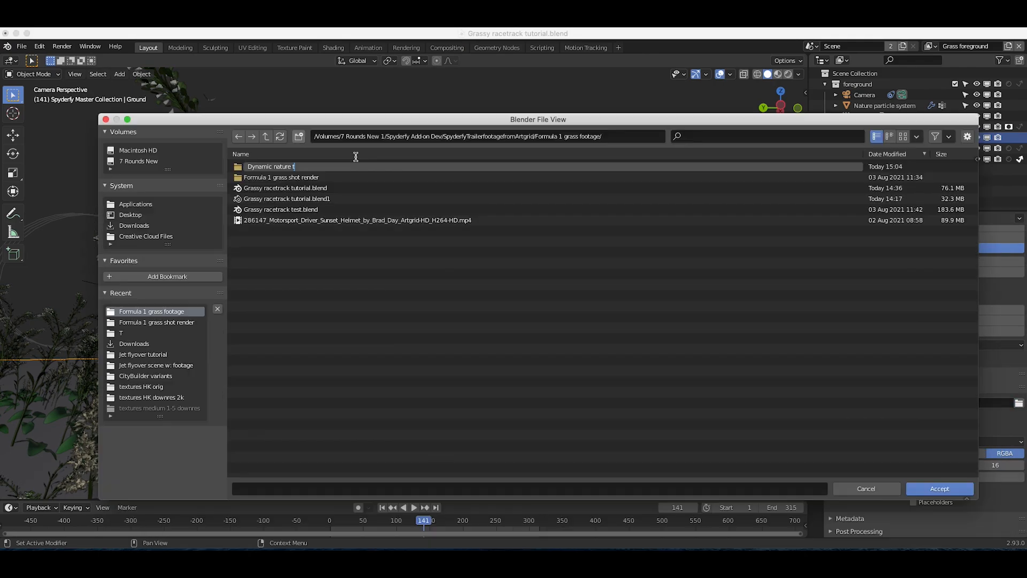
{"action": "type", "text": "utorial"}
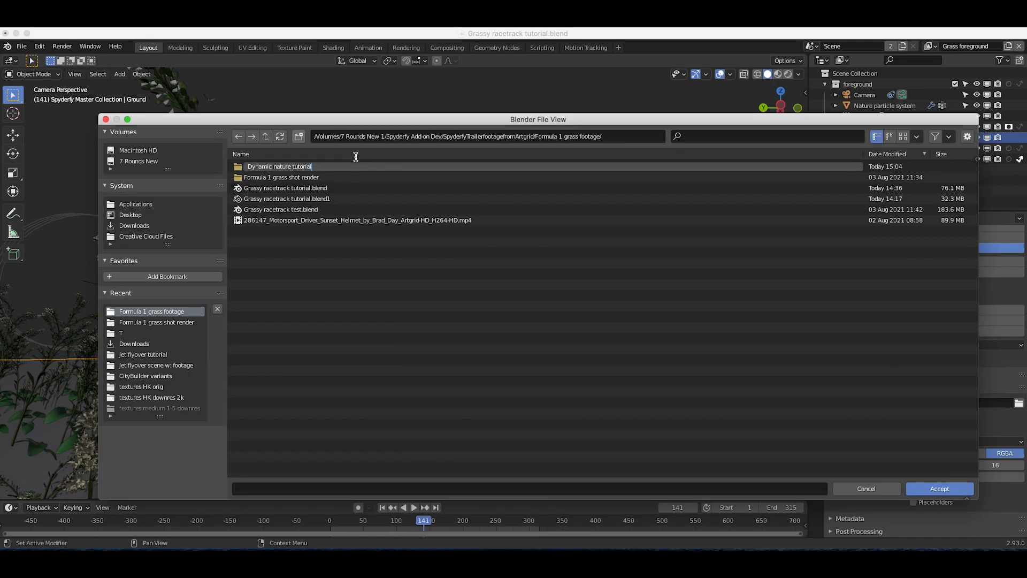
{"action": "key", "text": "Return"}
{"action": "double_click", "coordinate": [283, 166]}
Step: Name the render output file Dynamic nature shot and accept the output path
{"action": "left_click", "coordinate": [296, 486]}
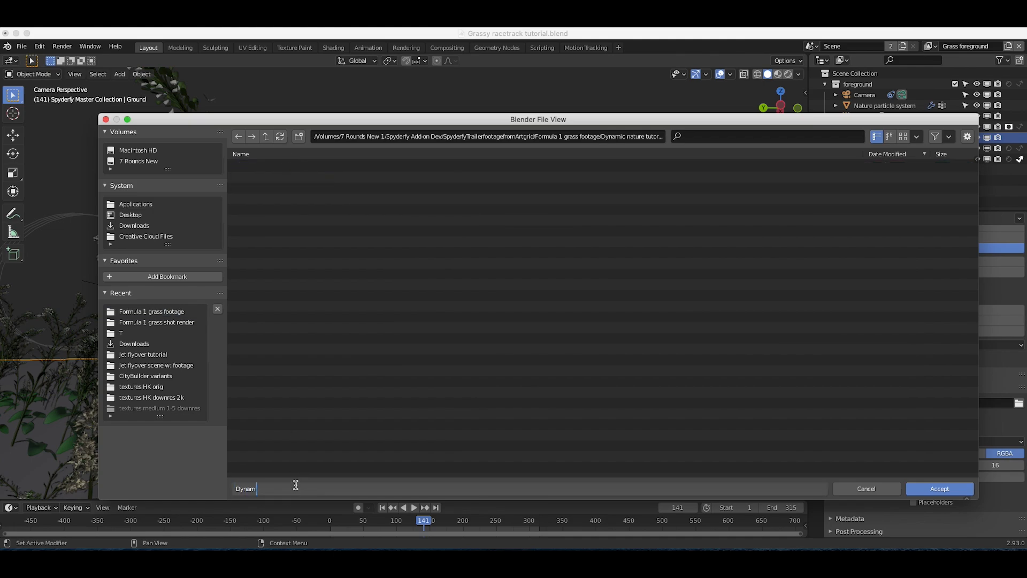
{"action": "left_click", "coordinate": [939, 487]}
{"action": "left_click", "coordinate": [939, 487]}
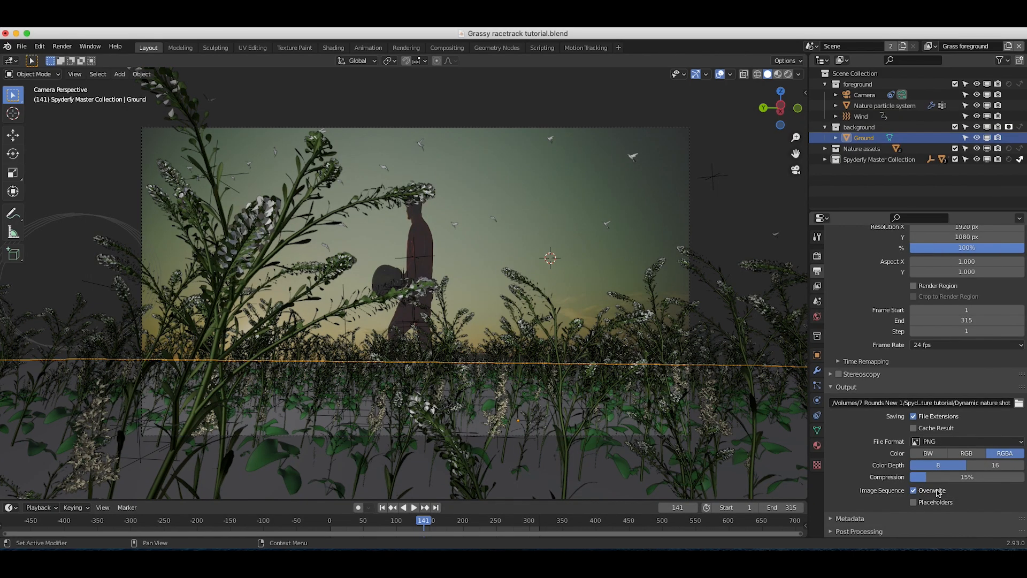
Step: Set the render output file format to OpenEXR
{"action": "left_click", "coordinate": [963, 443]}
{"action": "left_click", "coordinate": [910, 384]}
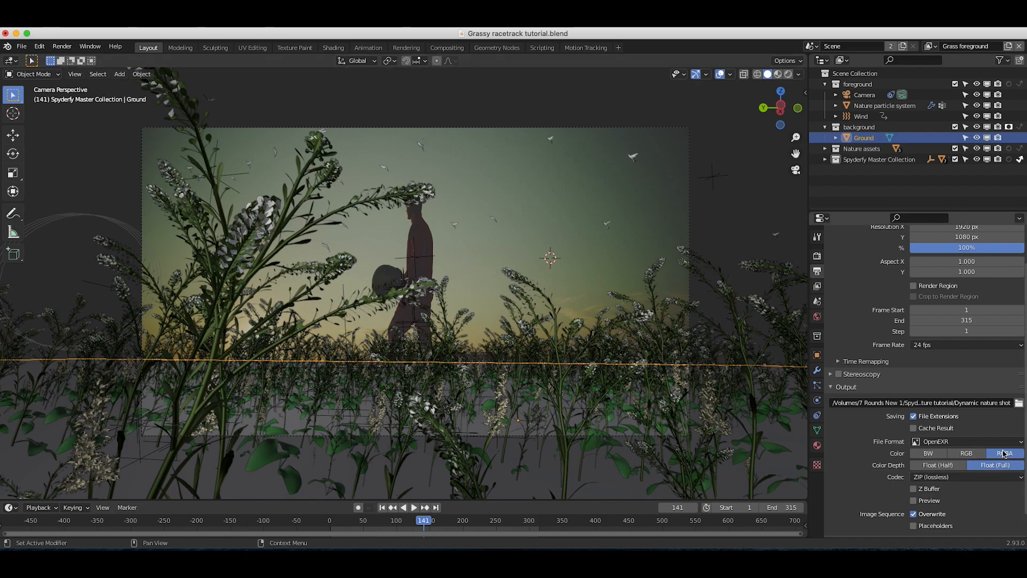
{"action": "scroll", "coordinate": [1008, 458], "scroll_direction": "up", "scroll_amount": 2}
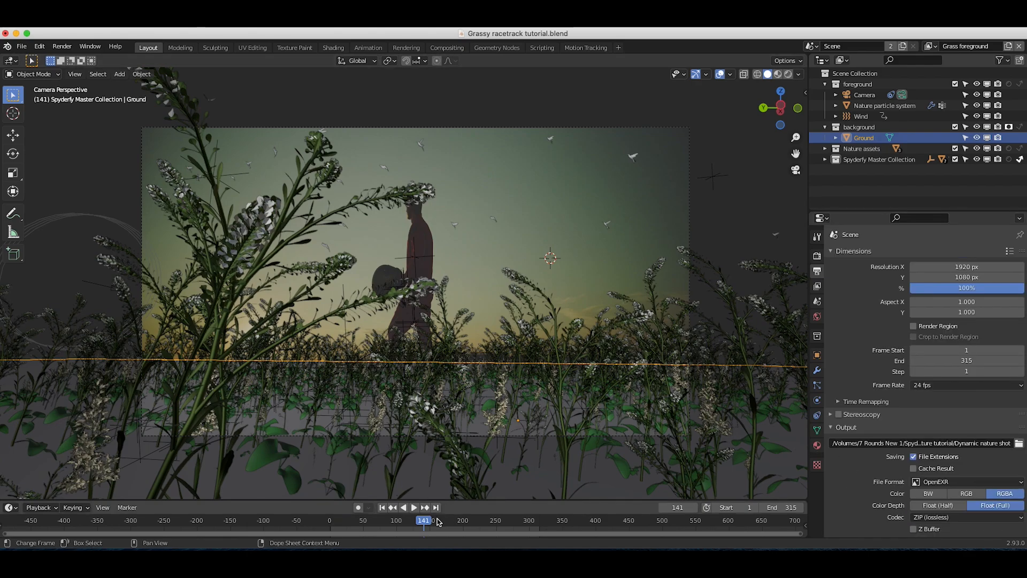
Step: Go to frame 176, clear the selection and preview the camera view in rendered shading
{"action": "left_click_drag", "start_coordinate": [444, 527], "coordinate": [447, 527]}
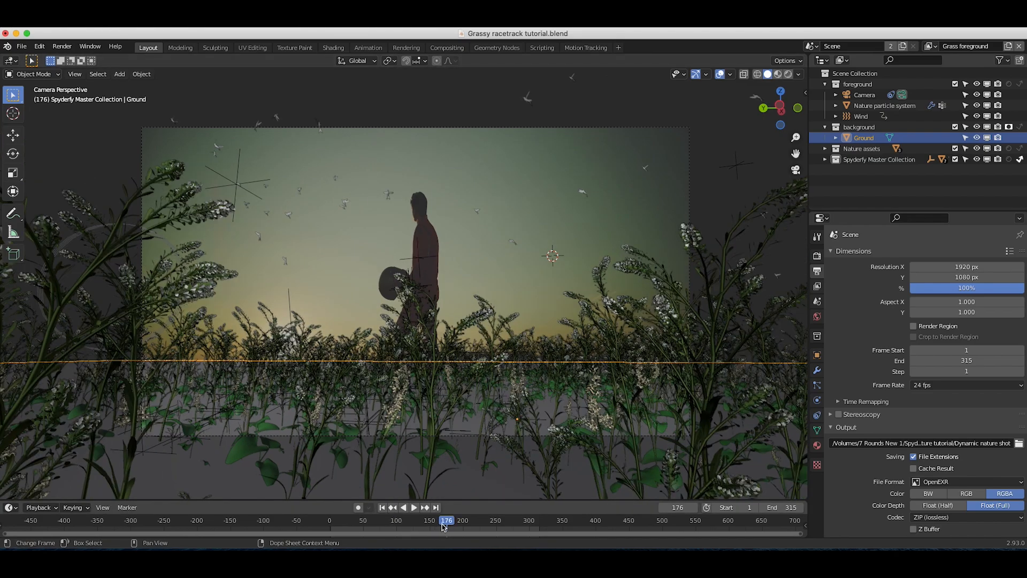
{"action": "left_click", "coordinate": [663, 345]}
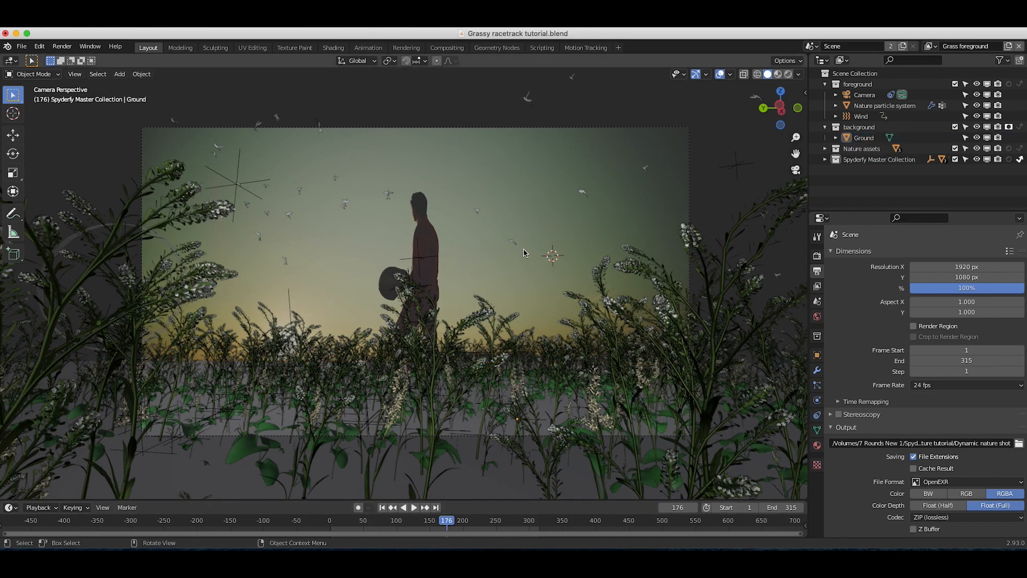
{"action": "key", "text": "z"}
{"action": "left_click", "coordinate": [332, 255]}
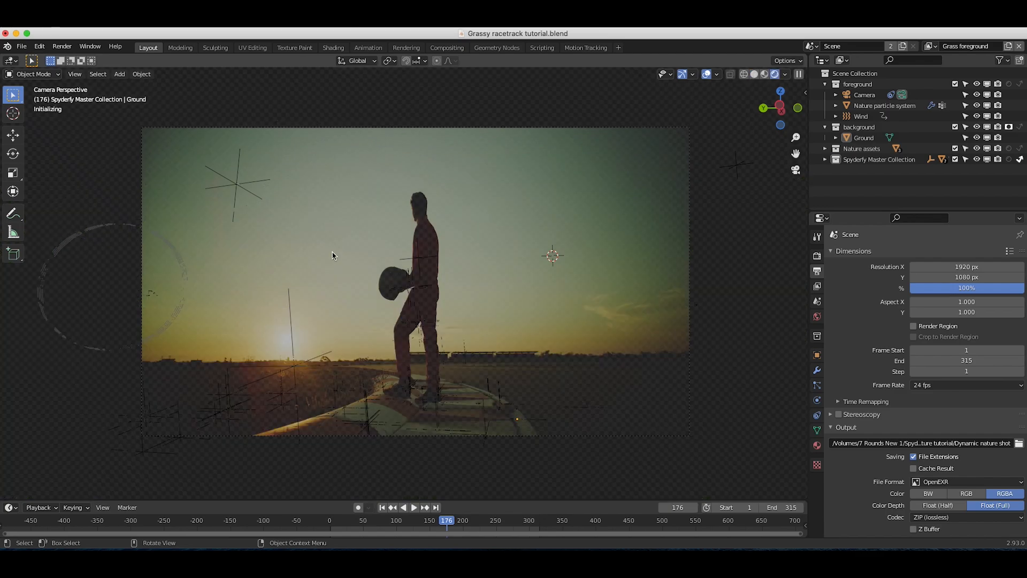
Step: Select the camera and set its lens clip start to 0.001 m
{"action": "left_click", "coordinate": [500, 128]}
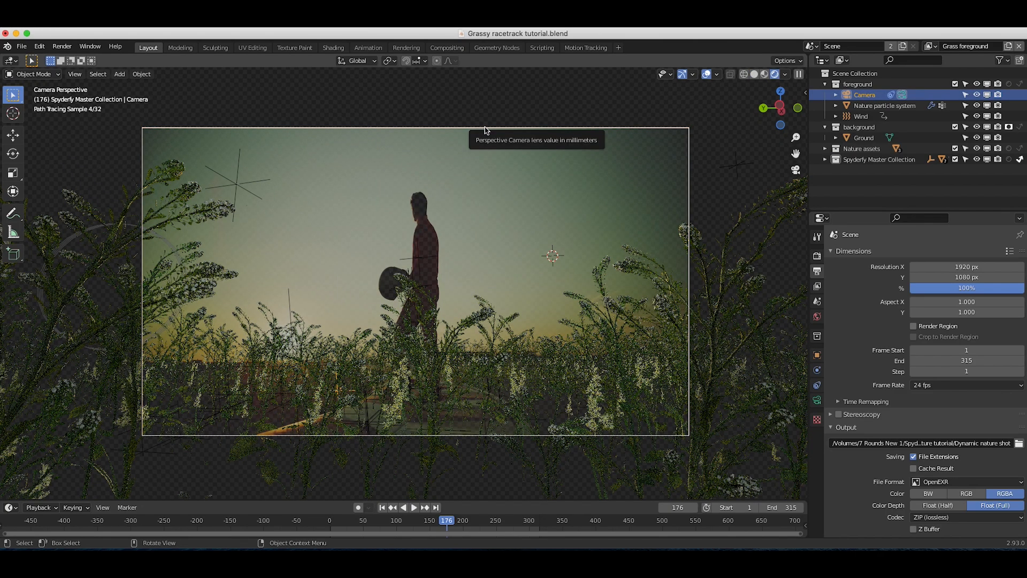
{"action": "left_click", "coordinate": [817, 400]}
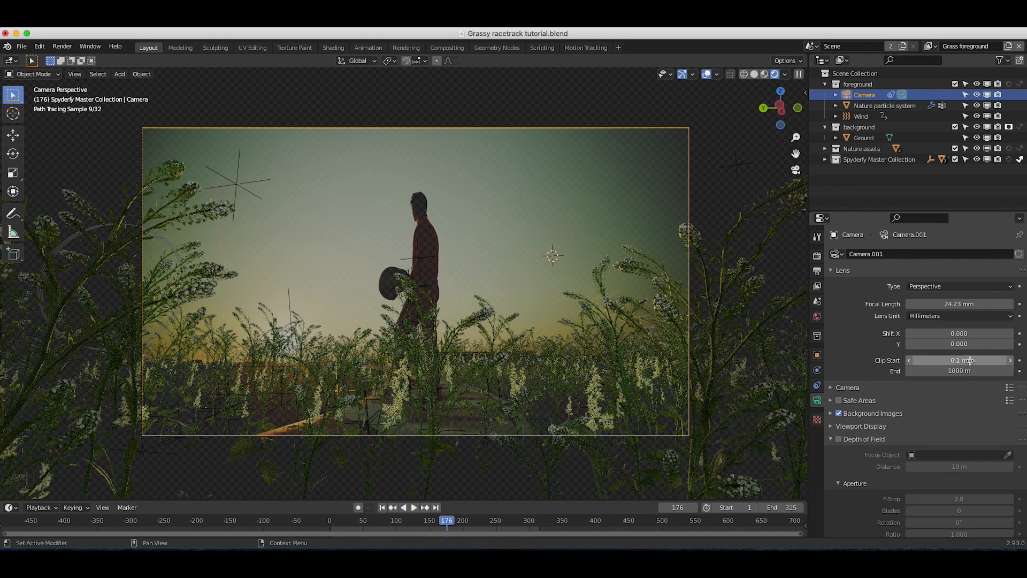
{"action": "left_click_drag", "start_coordinate": [970, 361], "coordinate": [928, 360]}
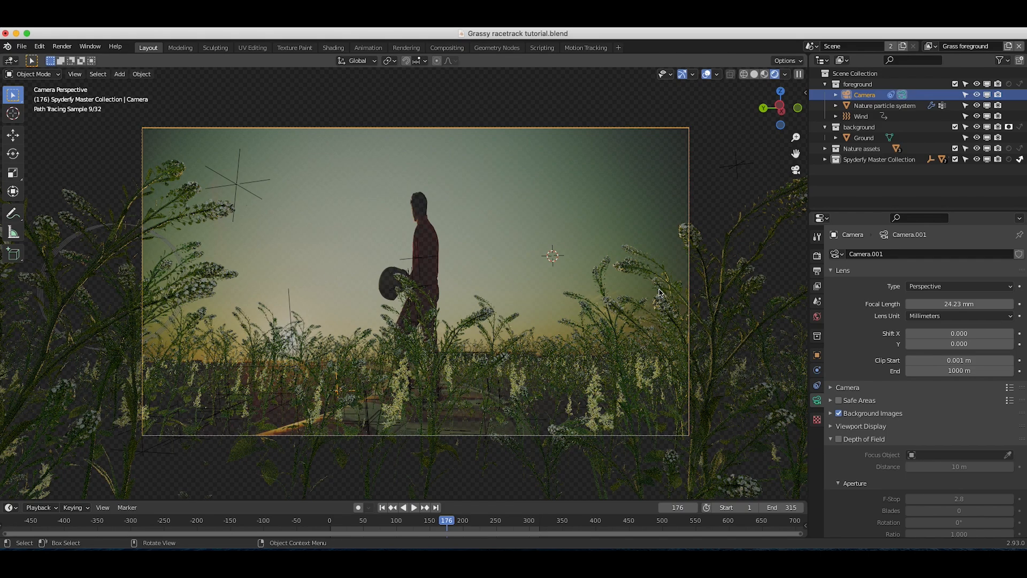
Step: Return the viewport to solid shading and render frame 176 as a still image, closing the render window when done
{"action": "key", "text": "z"}
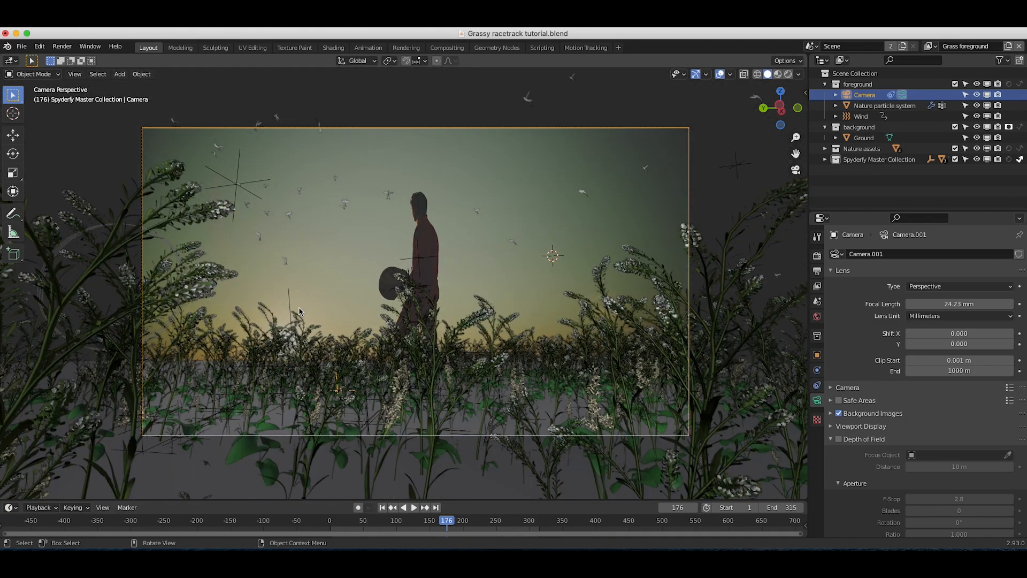
{"action": "left_click", "coordinate": [62, 46]}
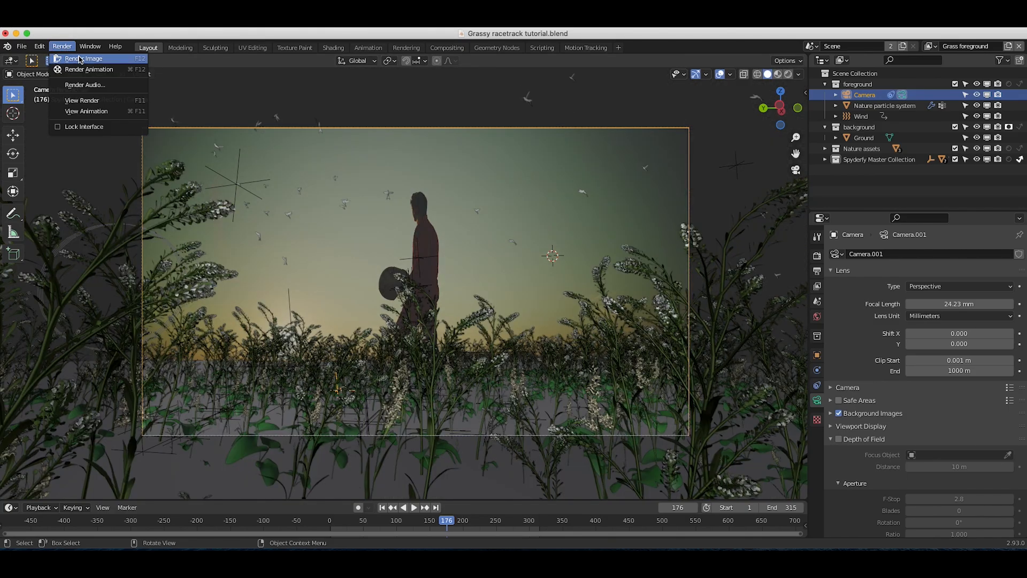
{"action": "left_click", "coordinate": [80, 59]}
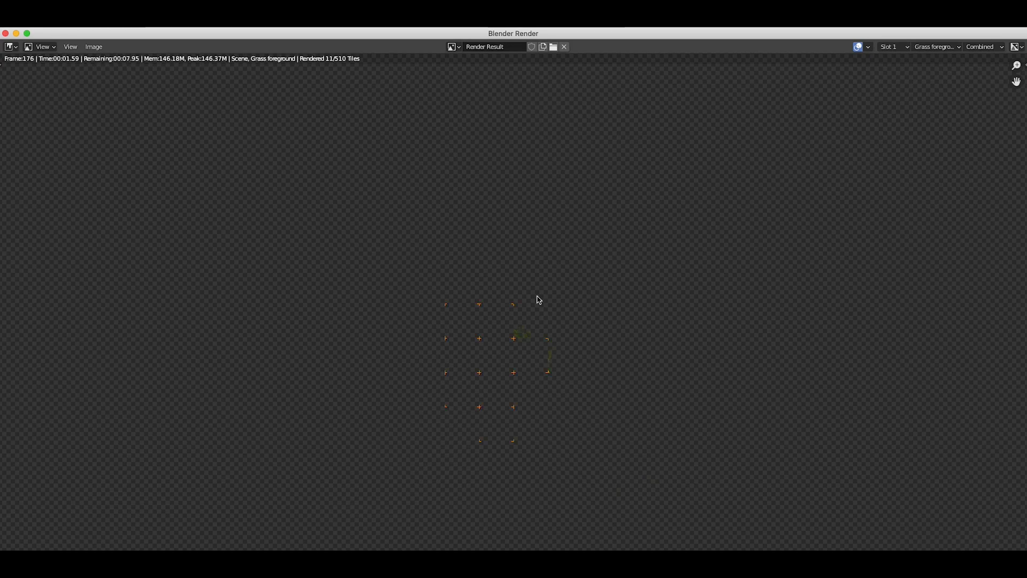
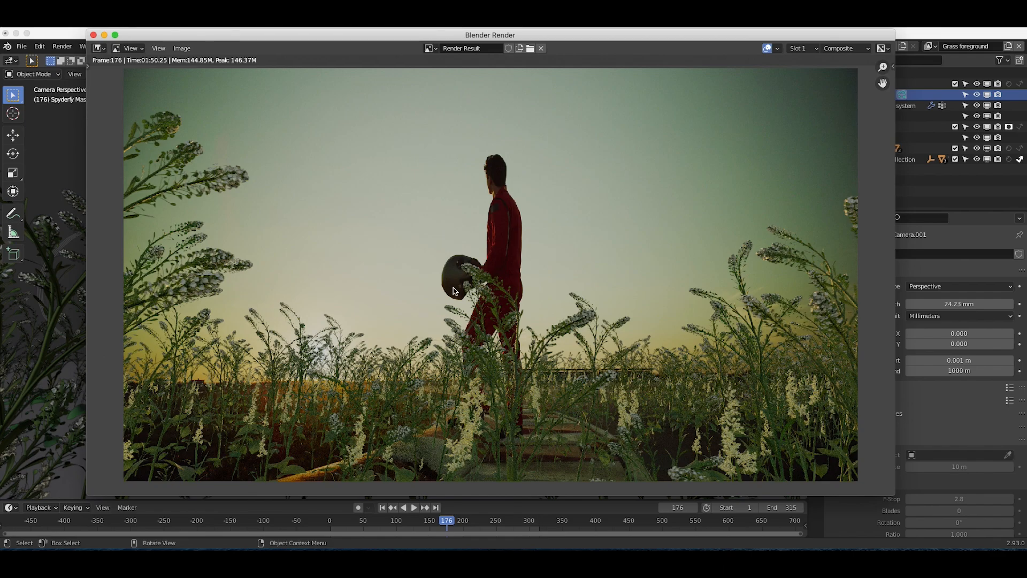
{"action": "left_click", "coordinate": [93, 34]}
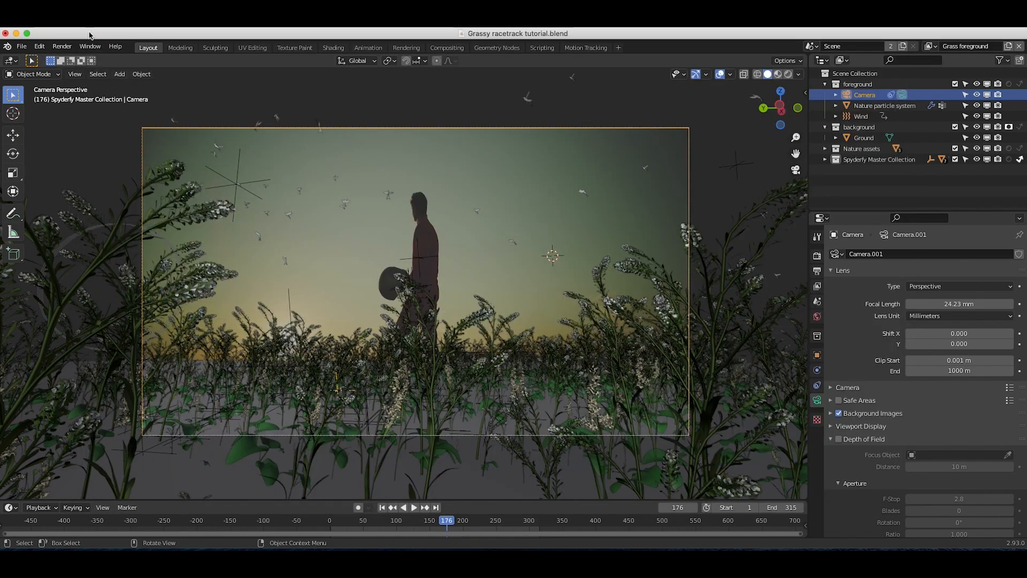
Step: Open the compositing workspace and enlarge the node editor over the dope sheet
{"action": "left_click", "coordinate": [447, 47]}
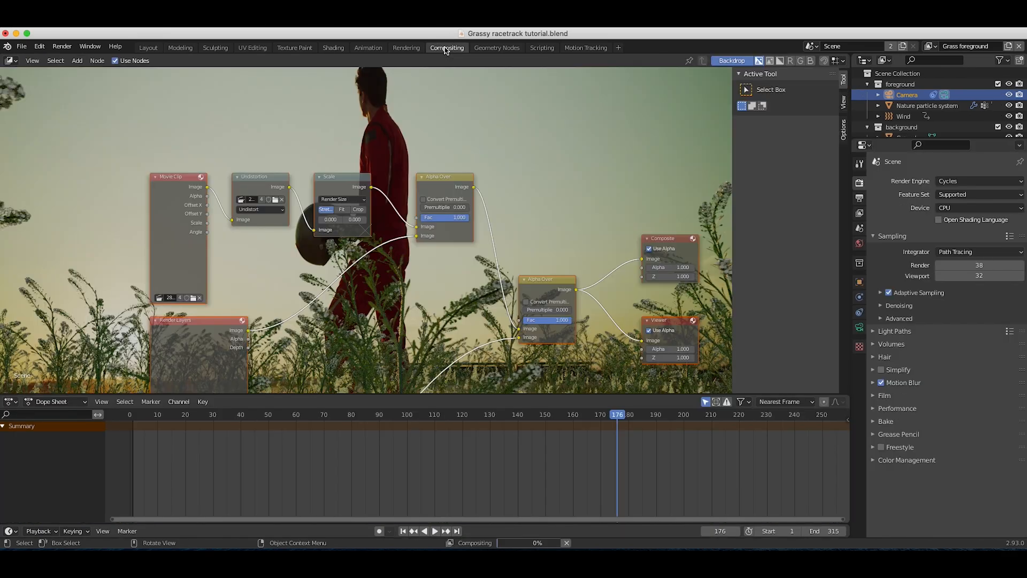
{"action": "scroll", "coordinate": [334, 161], "scroll_direction": "down", "scroll_amount": 4}
{"action": "scroll", "coordinate": [334, 162], "scroll_direction": "down", "scroll_amount": 4, "text": "ctrl"}
{"action": "scroll", "coordinate": [291, 288], "scroll_direction": "up", "scroll_amount": 2}
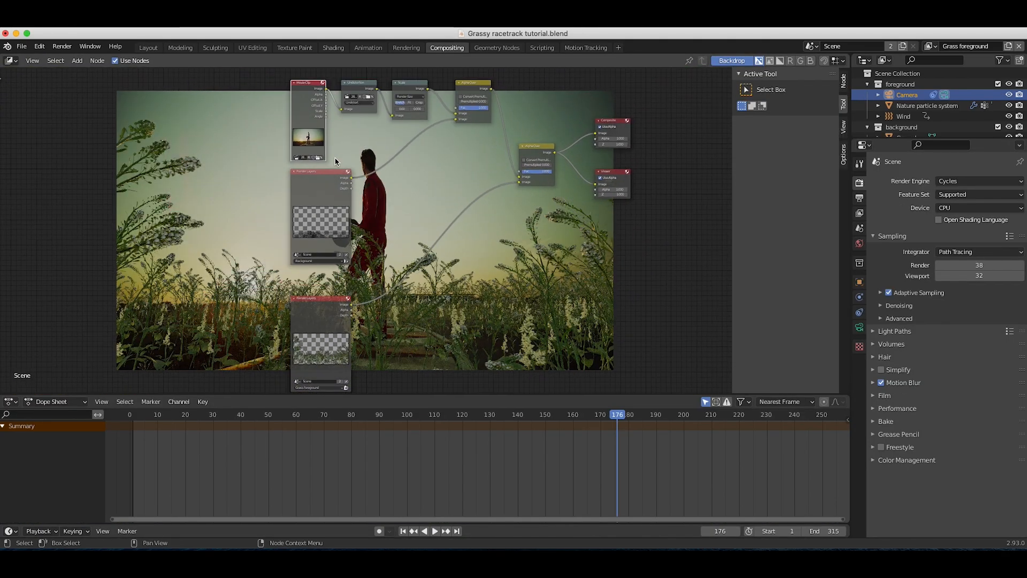
{"action": "scroll", "coordinate": [292, 288], "scroll_direction": "up", "scroll_amount": 3}
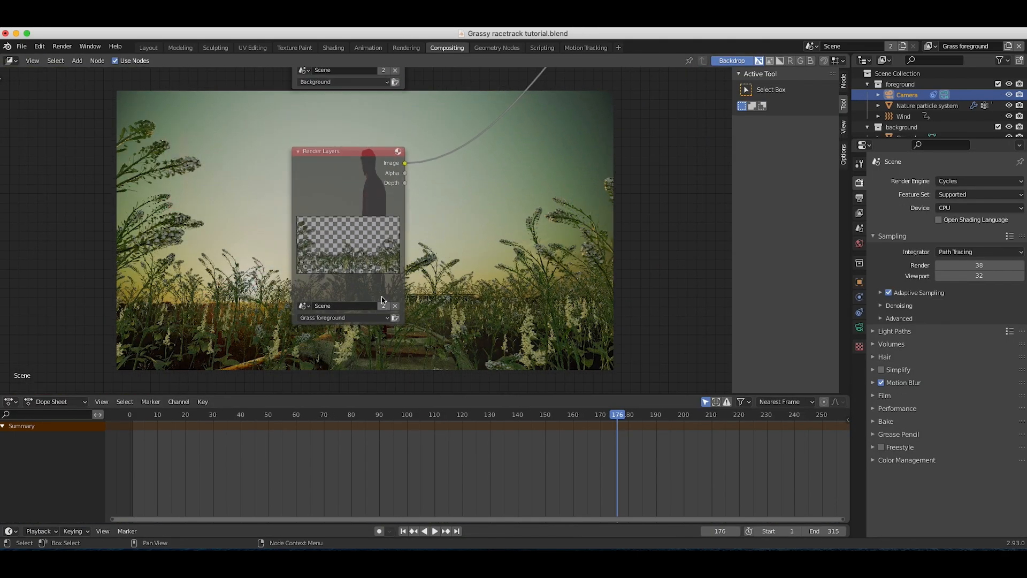
{"action": "scroll", "coordinate": [347, 228], "scroll_direction": "down", "scroll_amount": 3}
{"action": "left_click_drag", "start_coordinate": [422, 394], "coordinate": [422, 461]}
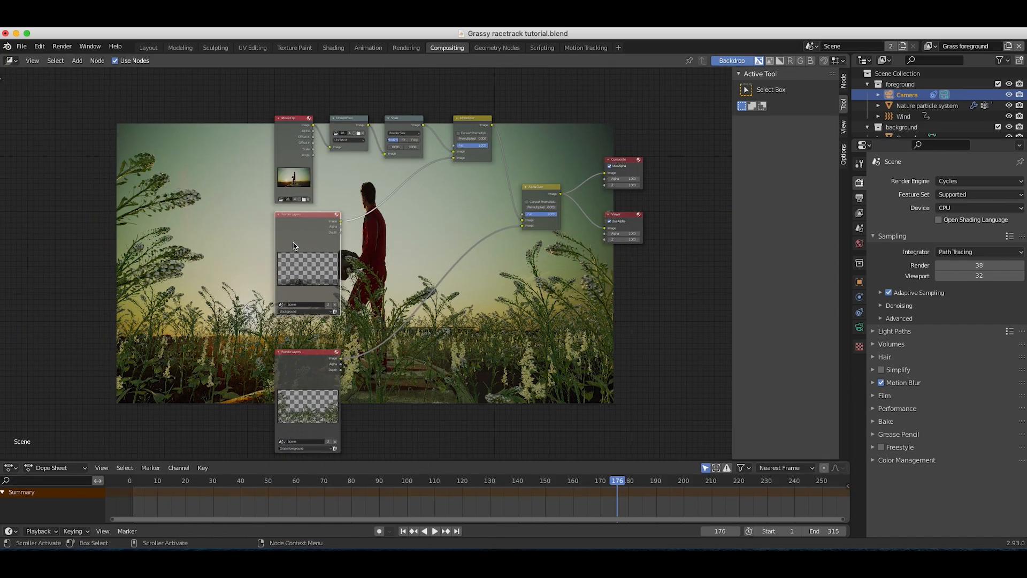
Step: Examine how the movie clip, Background and Grass foreground render layers are combined through the Alpha Over nodes
{"action": "scroll", "coordinate": [297, 254], "scroll_direction": "up", "scroll_amount": 3}
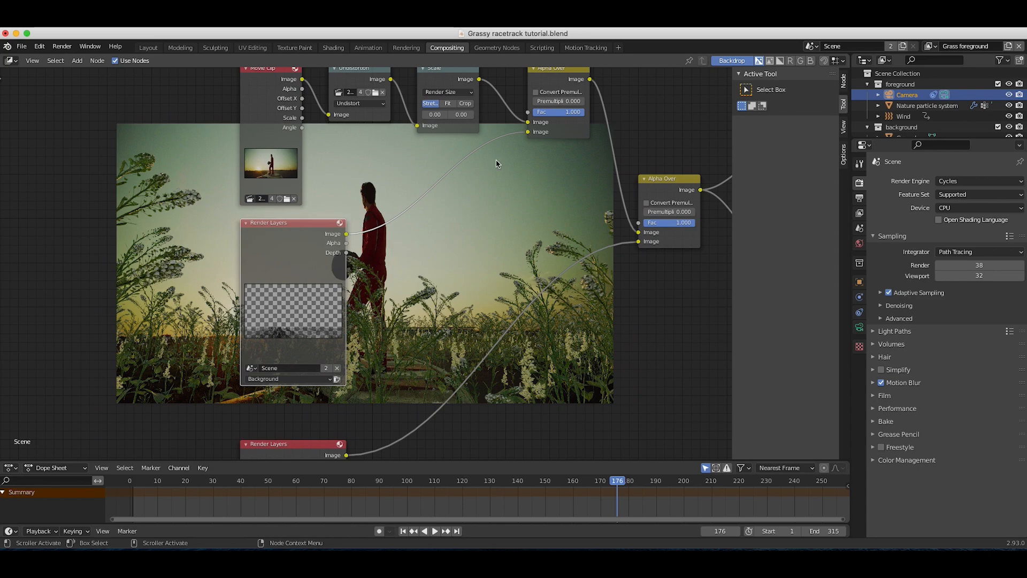
{"action": "scroll", "coordinate": [498, 160], "scroll_direction": "down", "scroll_amount": 2}
{"action": "scroll", "coordinate": [455, 243], "scroll_direction": "right", "scroll_amount": 3}
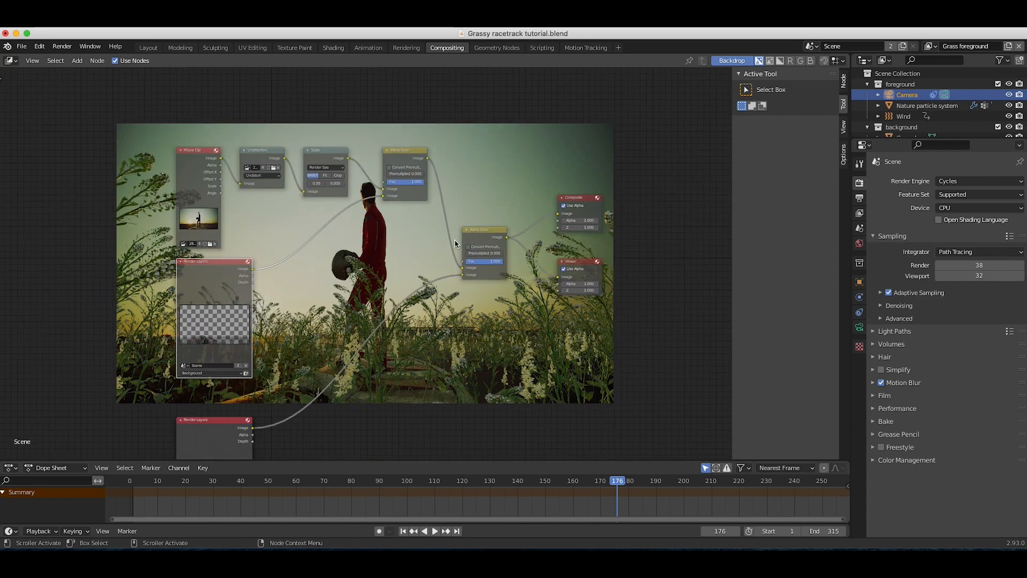
{"action": "scroll", "coordinate": [455, 243], "scroll_direction": "left", "scroll_amount": 3}
{"action": "scroll", "coordinate": [455, 243], "scroll_direction": "down", "scroll_amount": 2}
{"action": "scroll", "coordinate": [454, 243], "scroll_direction": "up", "scroll_amount": 2}
{"action": "scroll", "coordinate": [454, 240], "scroll_direction": "left", "scroll_amount": 1}
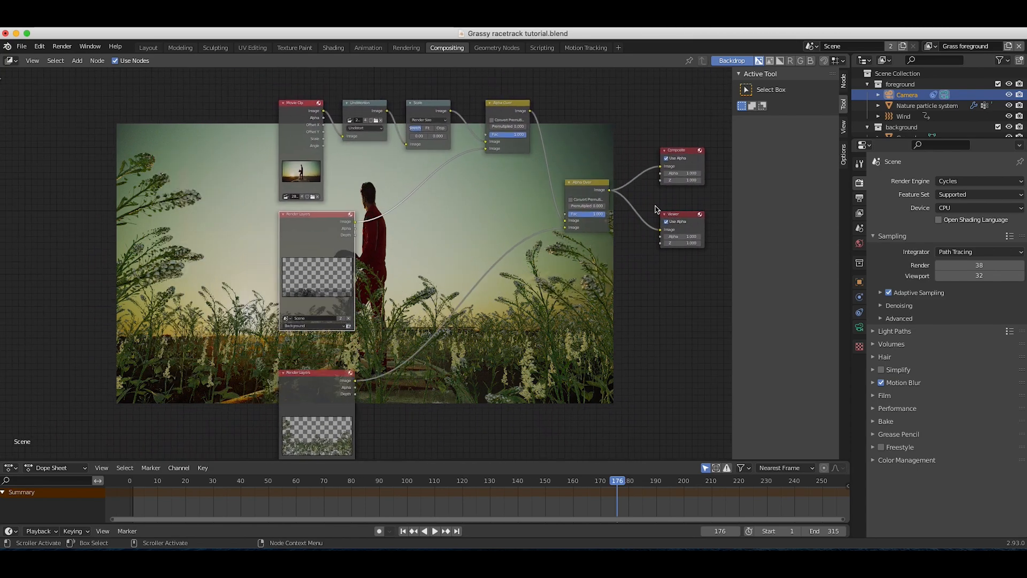
{"action": "scroll", "coordinate": [269, 251], "scroll_direction": "down", "scroll_amount": 5}
{"action": "scroll", "coordinate": [269, 251], "scroll_direction": "left", "scroll_amount": 1}
{"action": "scroll", "coordinate": [375, 283], "scroll_direction": "up", "scroll_amount": 2}
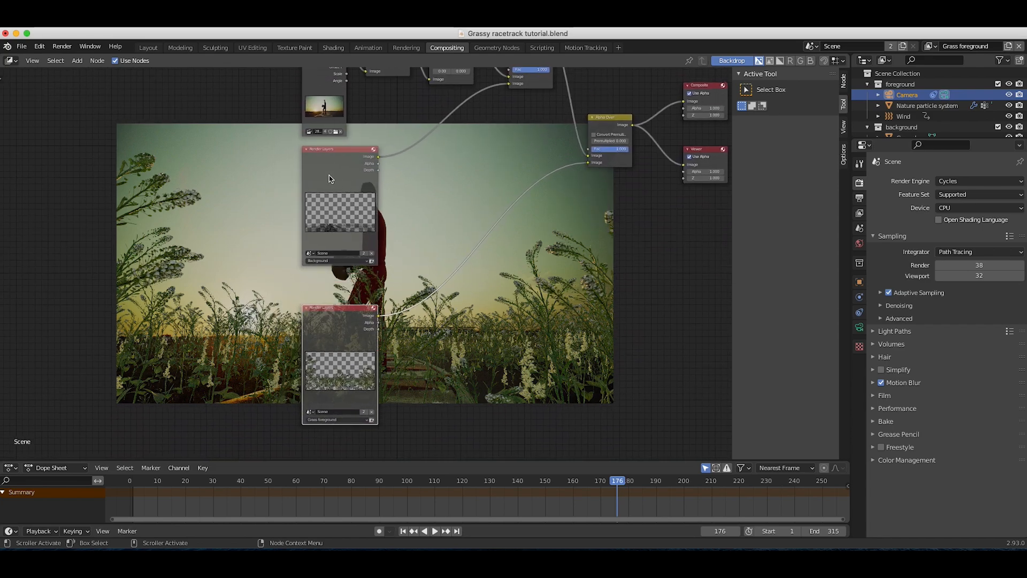
{"action": "scroll", "coordinate": [371, 259], "scroll_direction": "up", "scroll_amount": 5}
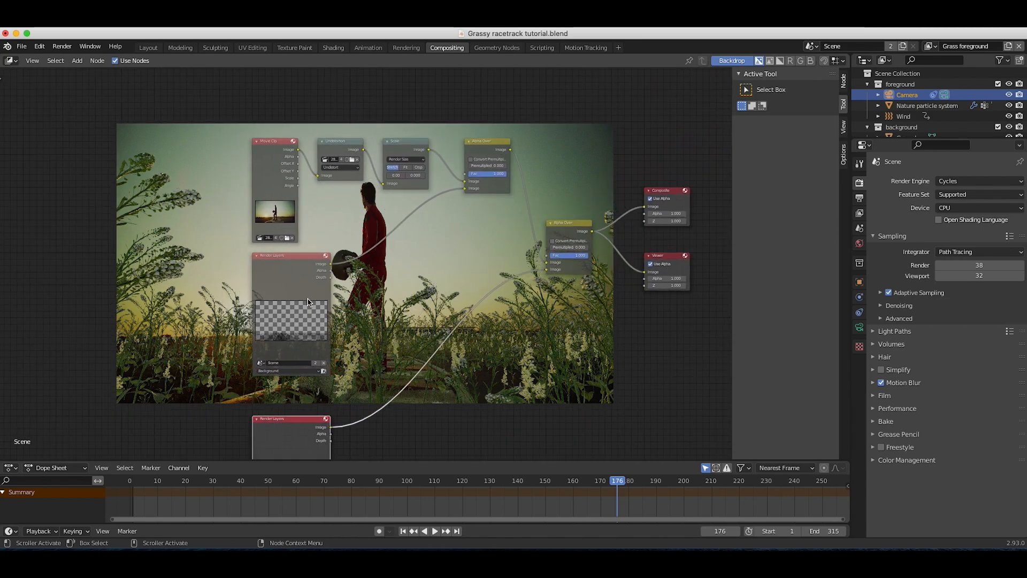
{"action": "scroll", "coordinate": [387, 313], "scroll_direction": "left", "scroll_amount": 2}
{"action": "scroll", "coordinate": [387, 313], "scroll_direction": "down", "scroll_amount": 1}
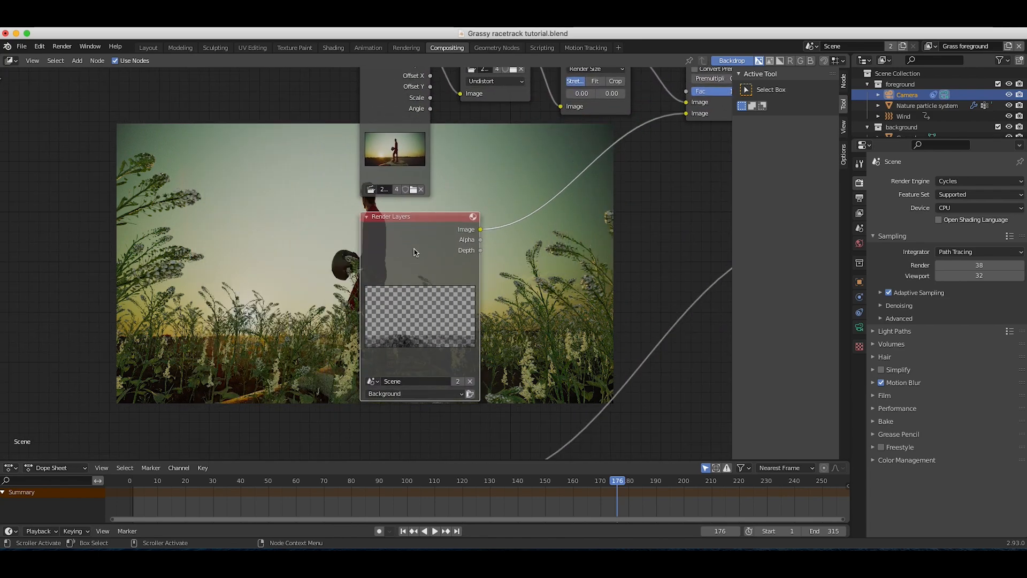
{"action": "scroll", "coordinate": [455, 249], "scroll_direction": "right", "scroll_amount": 3}
{"action": "scroll", "coordinate": [499, 255], "scroll_direction": "right", "scroll_amount": 6}
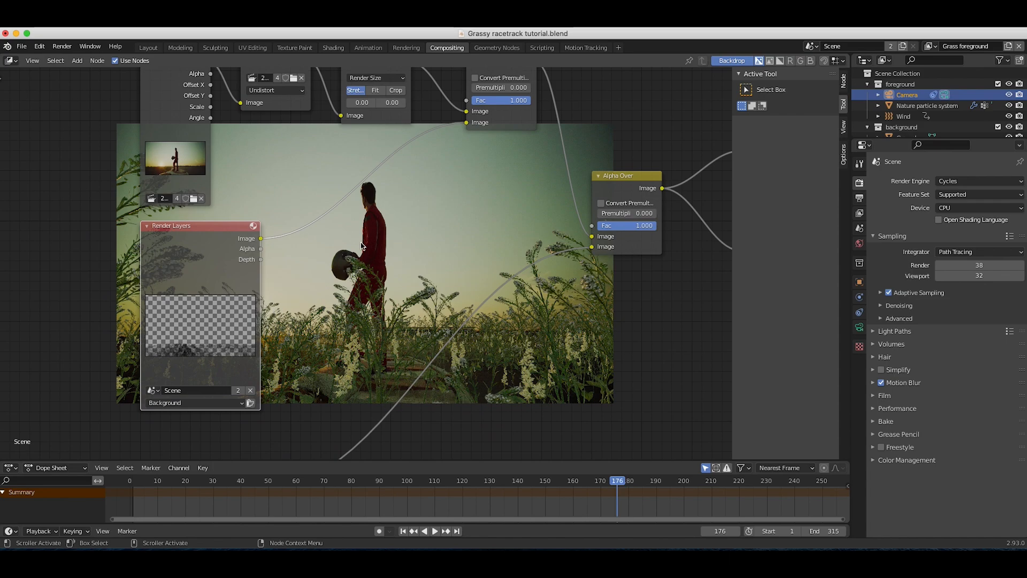
Step: Insert a Blur node between the Background render layer and the first Alpha Over node
{"action": "scroll", "coordinate": [299, 209], "scroll_direction": "down", "scroll_amount": 4}
{"action": "scroll", "coordinate": [359, 293], "scroll_direction": "right", "scroll_amount": 2}
{"action": "key", "text": "shift+a"}
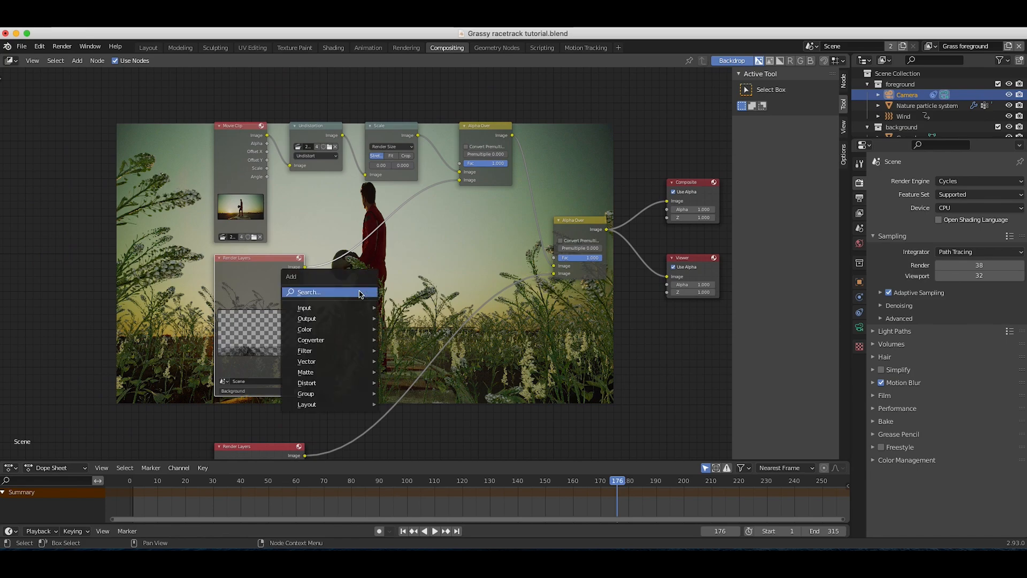
{"action": "mouse_move", "coordinate": [315, 351]}
{"action": "left_click", "coordinate": [412, 369]}
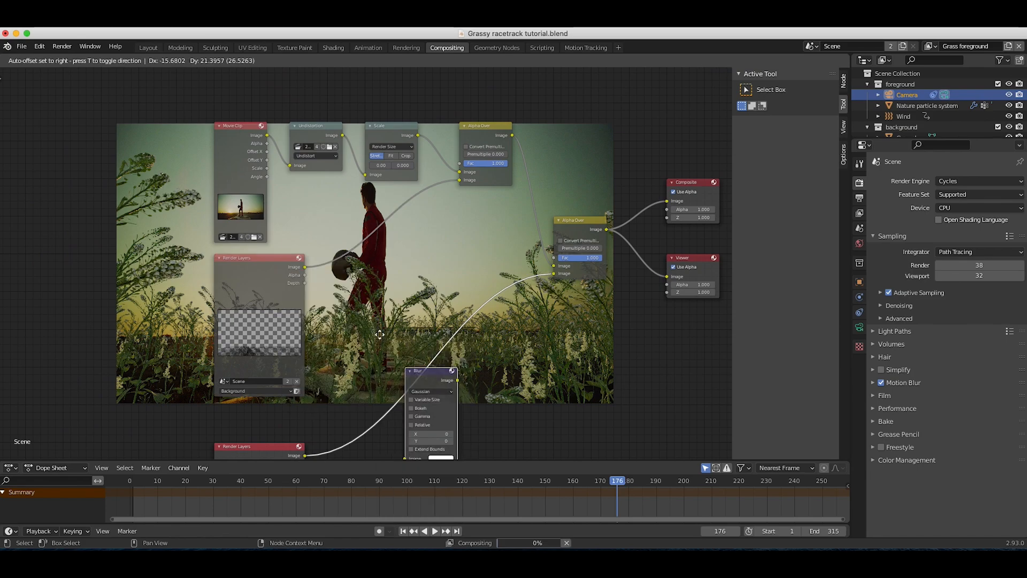
{"action": "left_click", "coordinate": [319, 216]}
Step: Set the Blur node's X and Y sizes to 2
{"action": "left_click", "coordinate": [381, 279]}
{"action": "left_click", "coordinate": [381, 287]}
{"action": "left_click", "coordinate": [381, 279]}
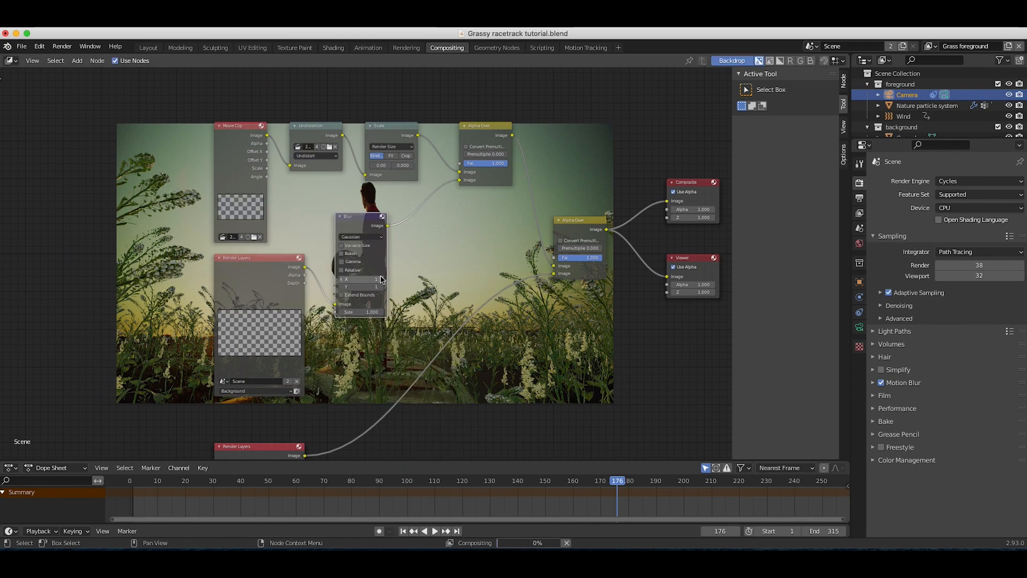
{"action": "left_click", "coordinate": [381, 287]}
{"action": "scroll", "coordinate": [450, 218], "scroll_direction": "up", "scroll_amount": 3}
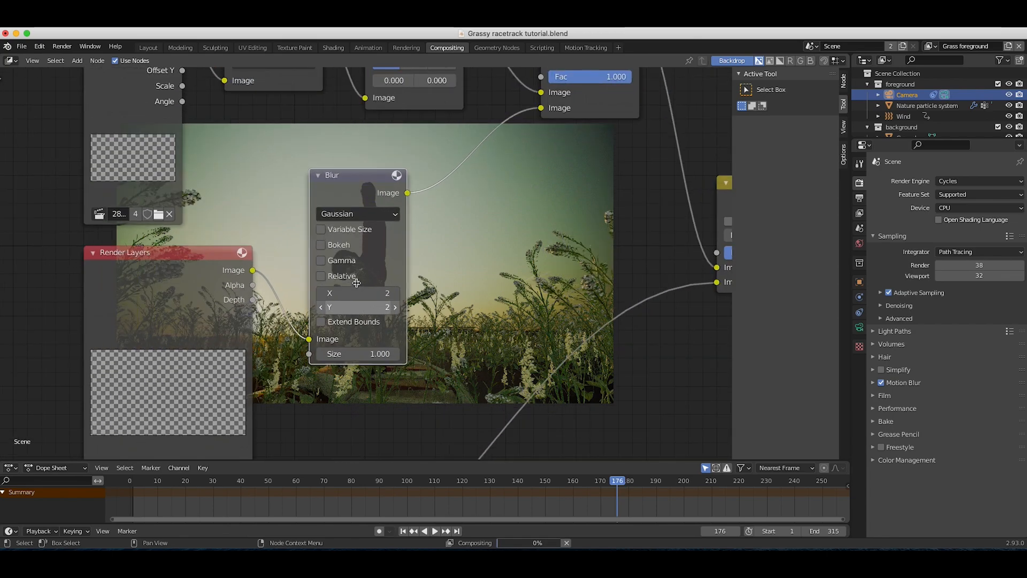
Step: Enable Bokeh on the Blur node of the Background render layer
{"action": "left_click", "coordinate": [321, 245]}
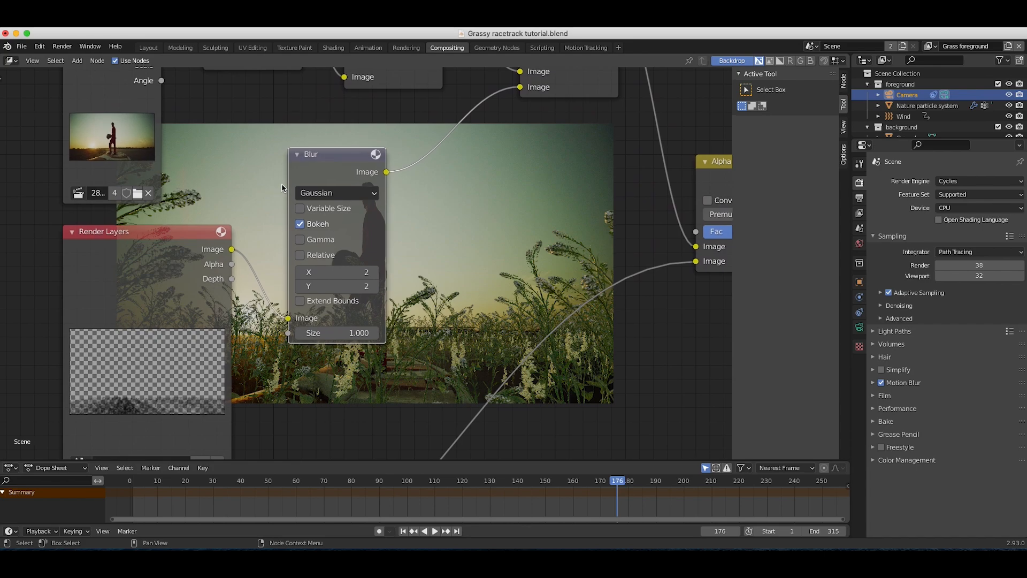
{"action": "middle_click_drag", "start_coordinate": [291, 251], "coordinate": [585, 175]}
{"action": "scroll", "coordinate": [436, 384], "scroll_direction": "up", "scroll_amount": 6}
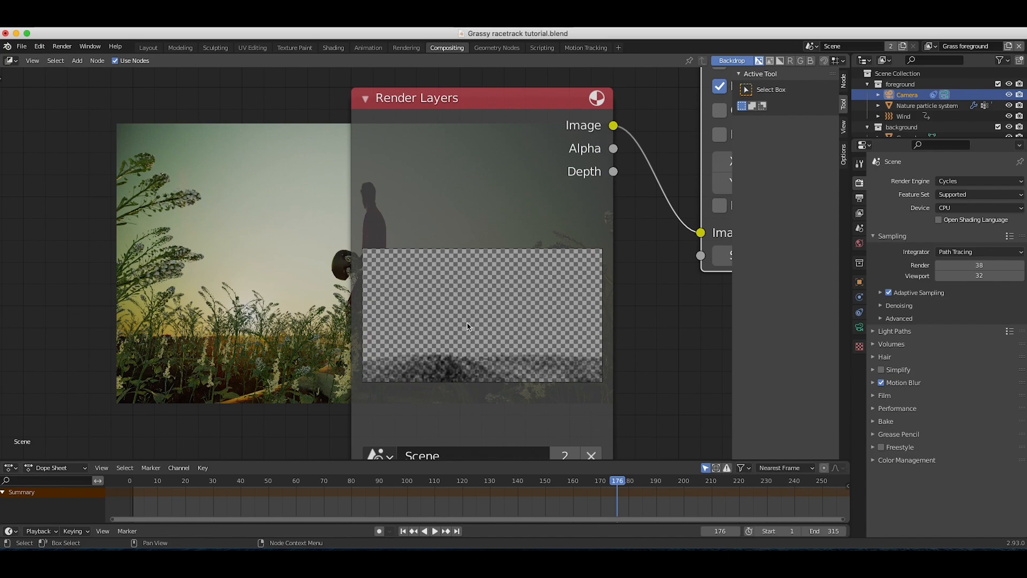
Step: Examine the blurred background grass in the composite and the node chain from the render layers to the Viewer
{"action": "middle_click_drag", "start_coordinate": [553, 273], "coordinate": [1, 252]}
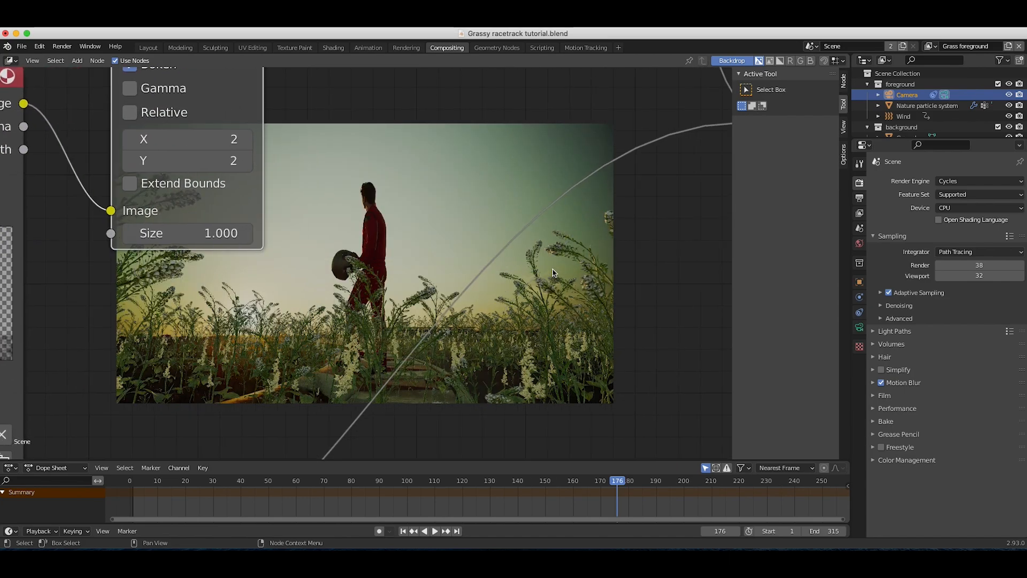
{"action": "middle_click_drag", "start_coordinate": [442, 263], "coordinate": [438, 412]}
{"action": "scroll", "coordinate": [432, 121], "scroll_direction": "left", "scroll_amount": 6}
{"action": "scroll", "coordinate": [432, 121], "scroll_direction": "down", "scroll_amount": 8, "text": "ctrl"}
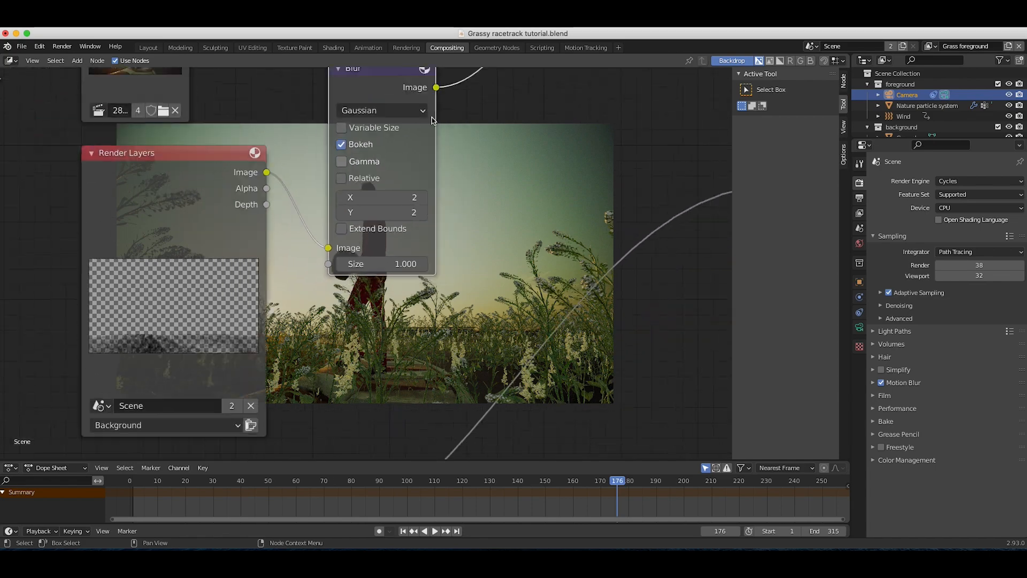
{"action": "scroll", "coordinate": [492, 175], "scroll_direction": "right", "scroll_amount": 3}
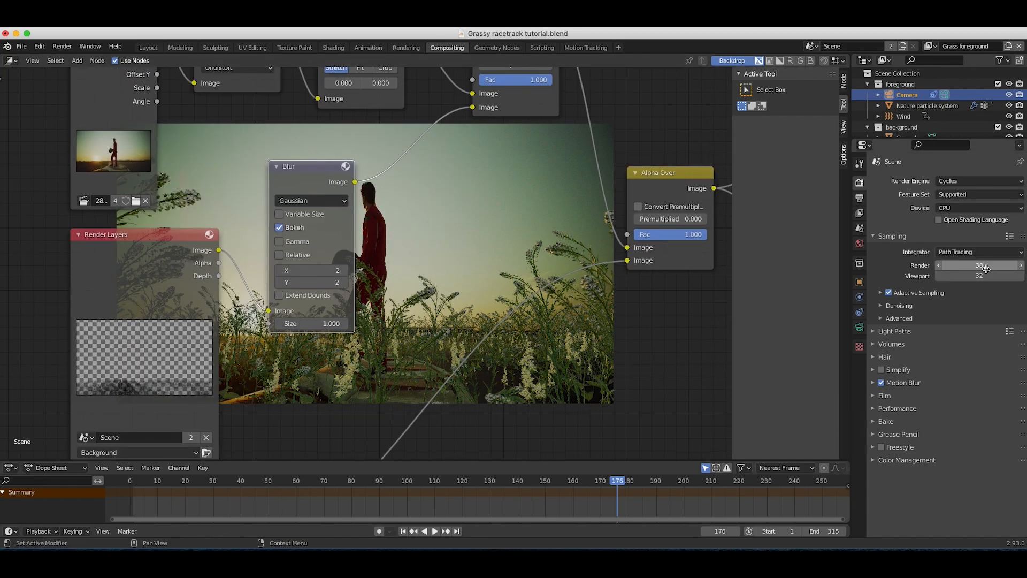
{"action": "middle_click_drag", "start_coordinate": [405, 286], "coordinate": [427, 285]}
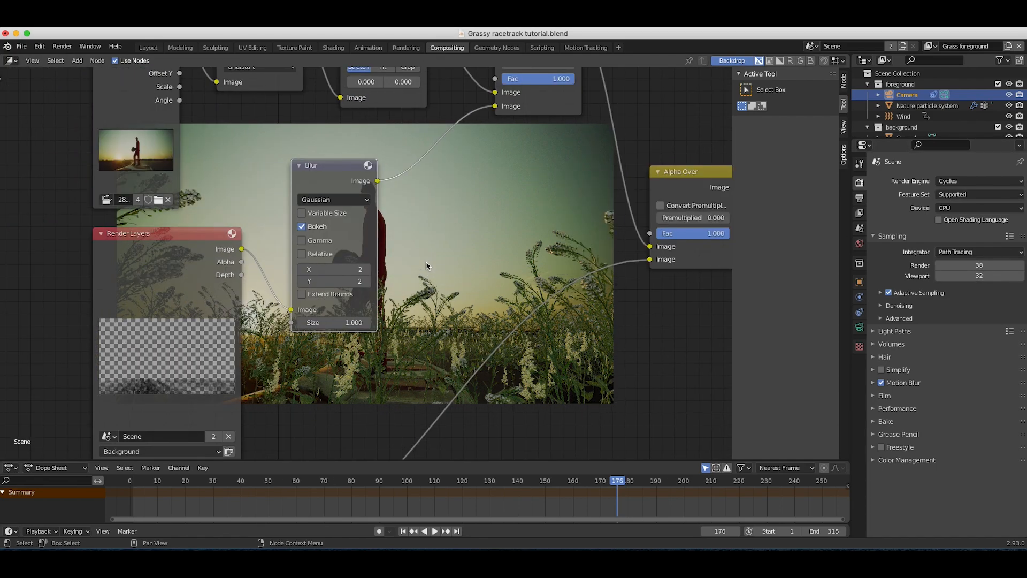
{"action": "scroll", "coordinate": [398, 343], "scroll_direction": "down", "scroll_amount": 4}
{"action": "scroll", "coordinate": [425, 330], "scroll_direction": "right", "scroll_amount": 8}
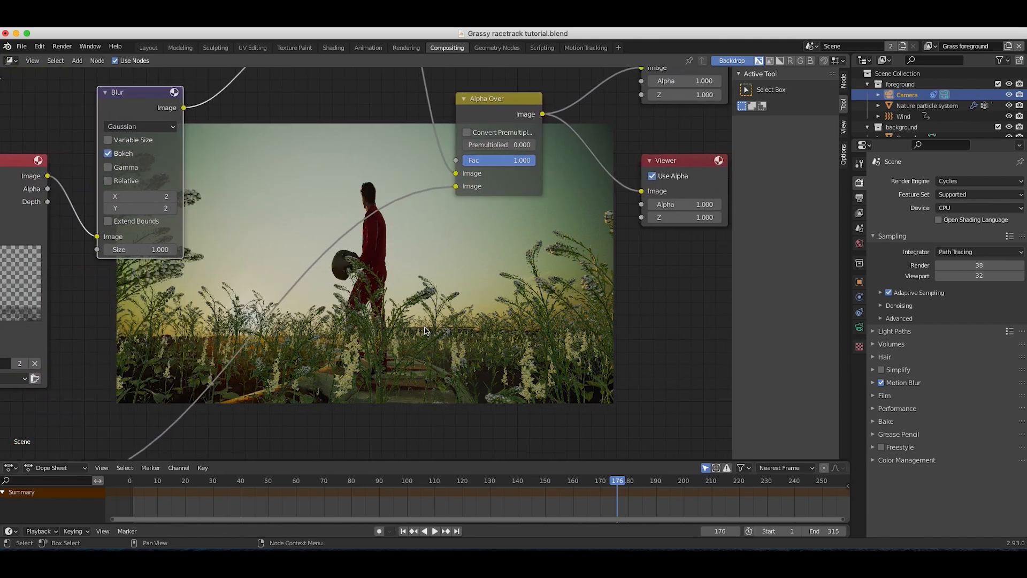
{"action": "scroll", "coordinate": [429, 273], "scroll_direction": "left", "scroll_amount": 4}
{"action": "scroll", "coordinate": [428, 272], "scroll_direction": "down", "scroll_amount": 3}
{"action": "scroll", "coordinate": [428, 273], "scroll_direction": "right", "scroll_amount": 8}
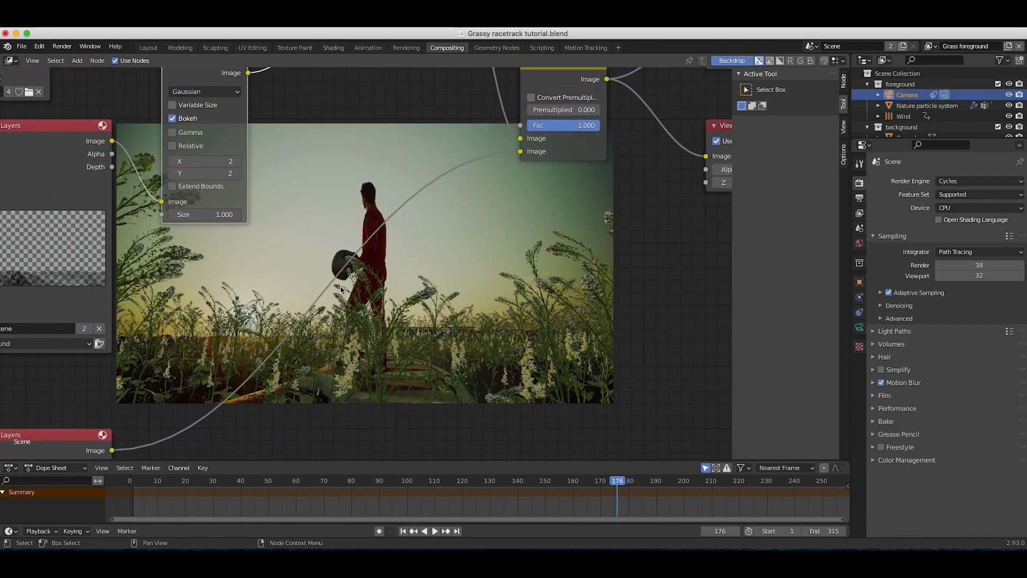
{"action": "scroll", "coordinate": [489, 235], "scroll_direction": "down", "scroll_amount": 3}
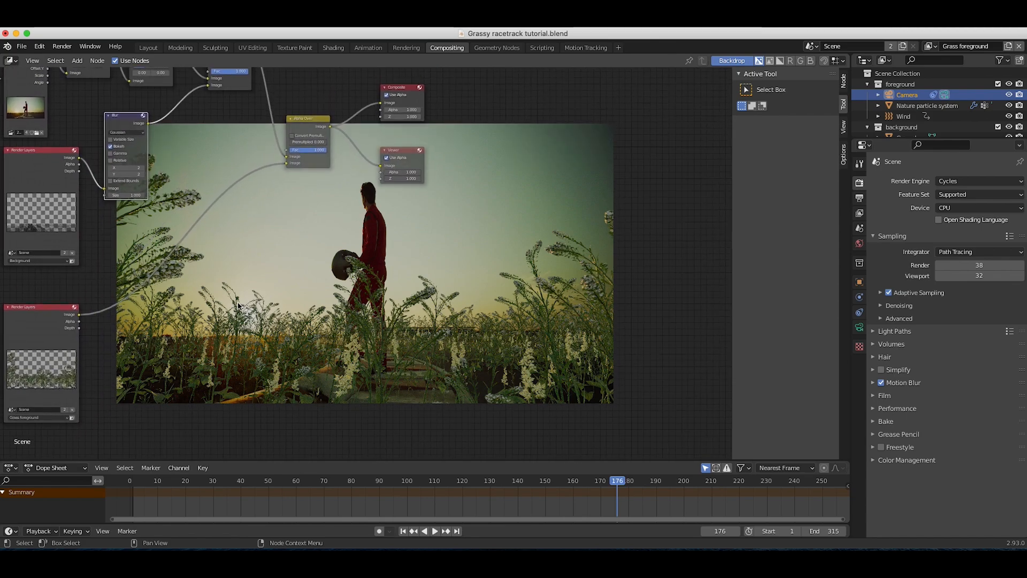
Step: Enlarge the backdrop preview to inspect the composited grass behind the full node tree
{"action": "scroll", "coordinate": [690, 247], "scroll_direction": "down", "scroll_amount": 2}
{"action": "key", "text": "alt+v"}
{"action": "key", "text": "alt+v"}
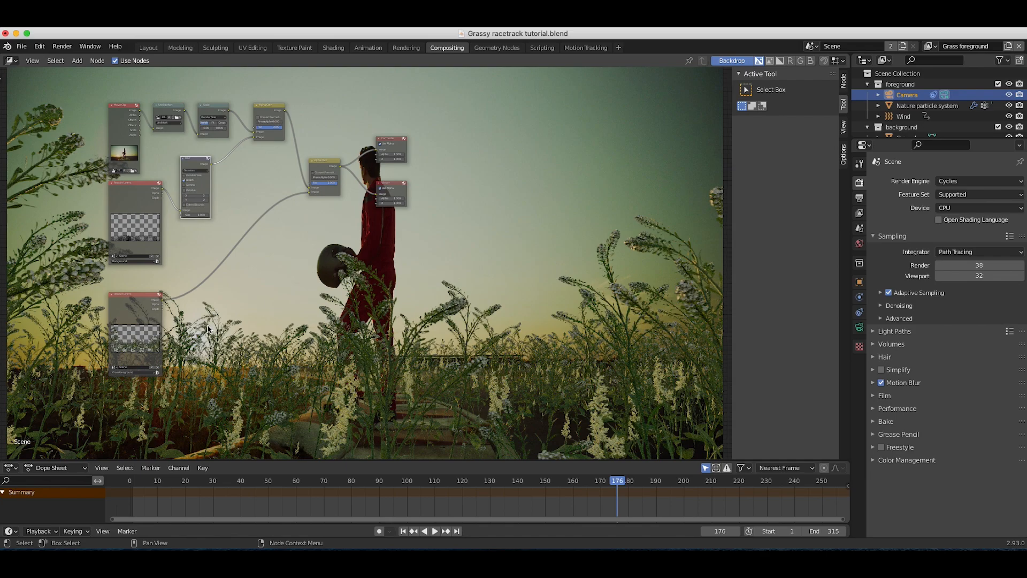
{"action": "key", "text": "v"}
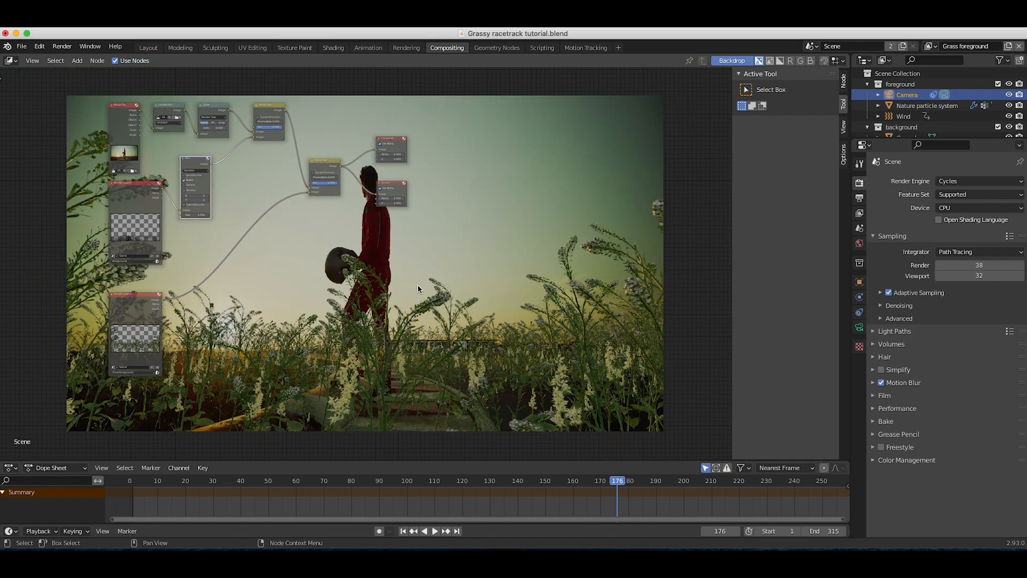
{"action": "scroll", "coordinate": [455, 299], "scroll_direction": "down", "scroll_amount": 2}
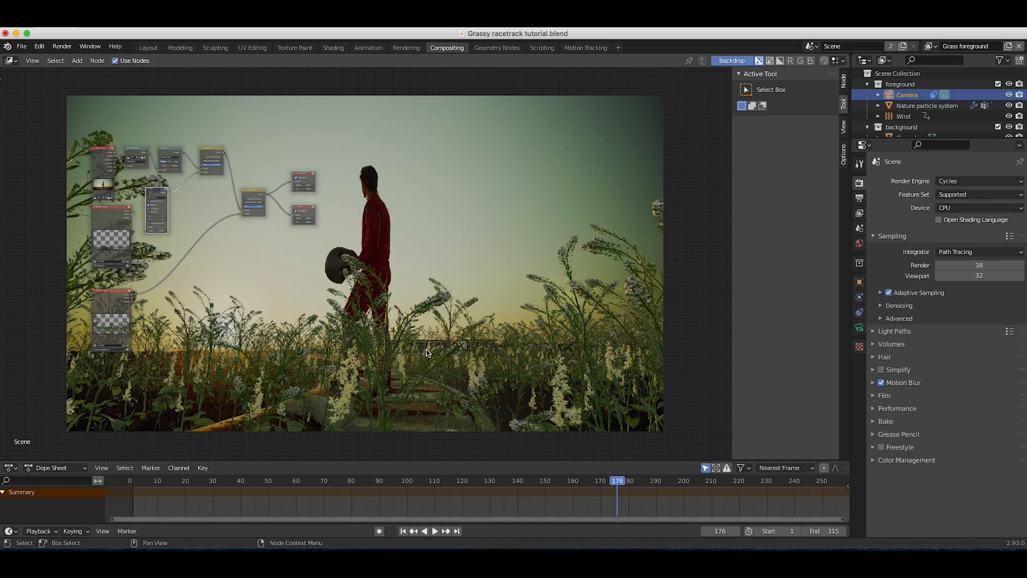
Step: Insert an RGB Curves node between the Grass foreground render layer and the second Alpha Over node
{"action": "scroll", "coordinate": [466, 348], "scroll_direction": "up", "scroll_amount": 4}
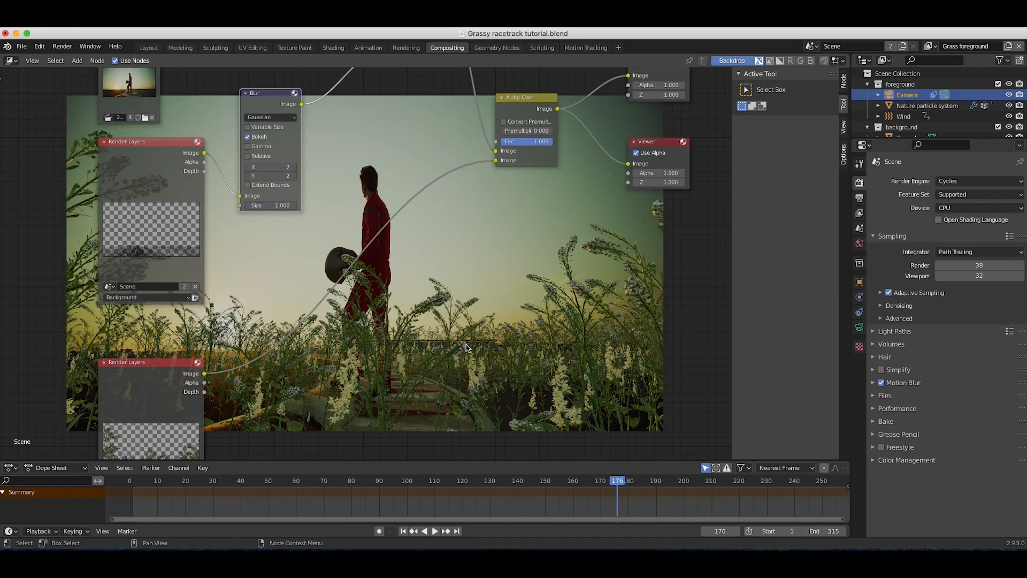
{"action": "key", "text": "shift+a"}
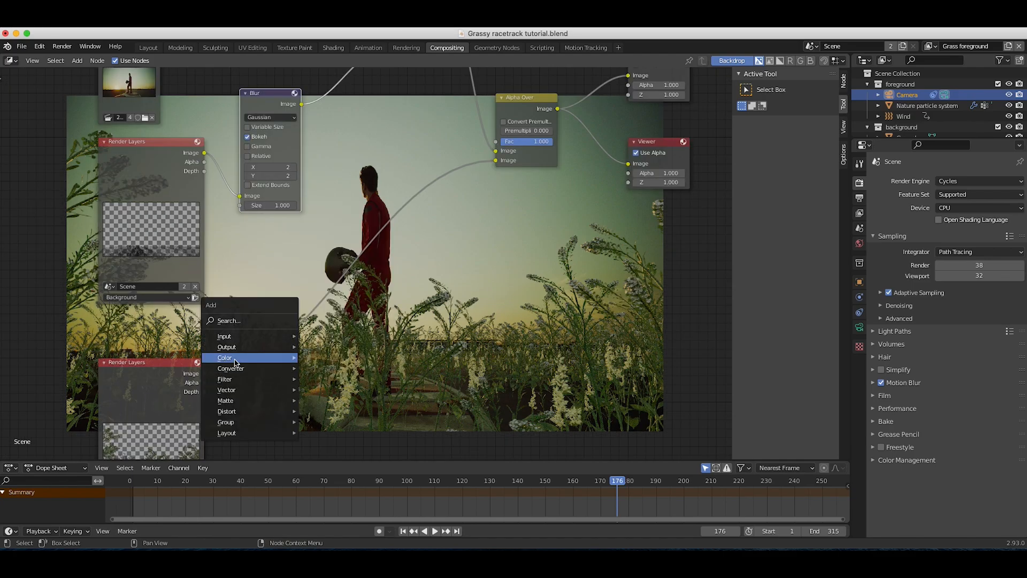
{"action": "mouse_move", "coordinate": [267, 358]}
{"action": "left_click", "coordinate": [330, 475]}
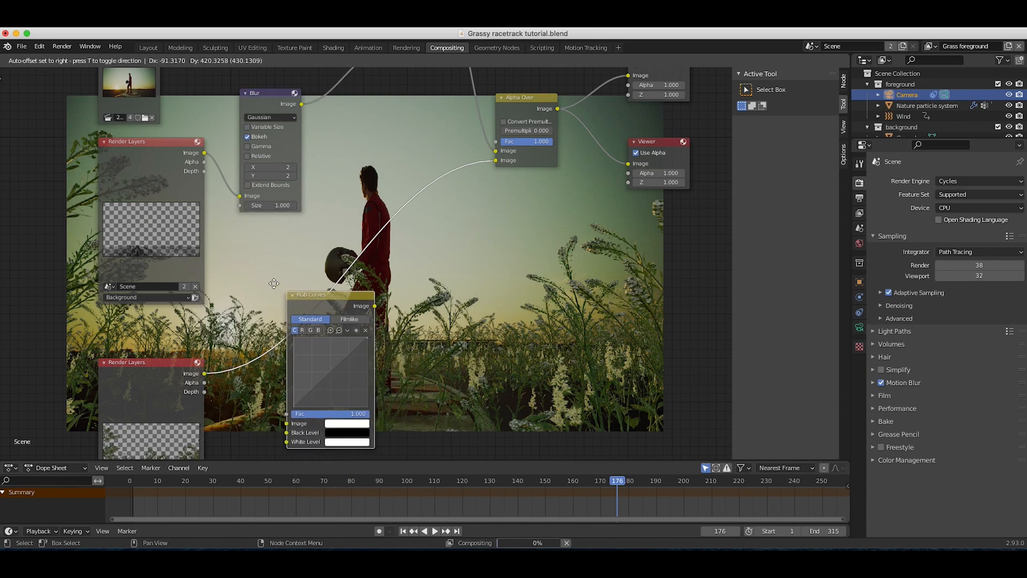
{"action": "left_click", "coordinate": [300, 333]}
Step: Darken the foreground grass by pulling the combined RGB curve down at about X 0.68, Y 0.49
{"action": "middle_click_drag", "start_coordinate": [301, 334], "coordinate": [595, 278]}
{"action": "left_click_drag", "start_coordinate": [598, 279], "coordinate": [601, 289]}
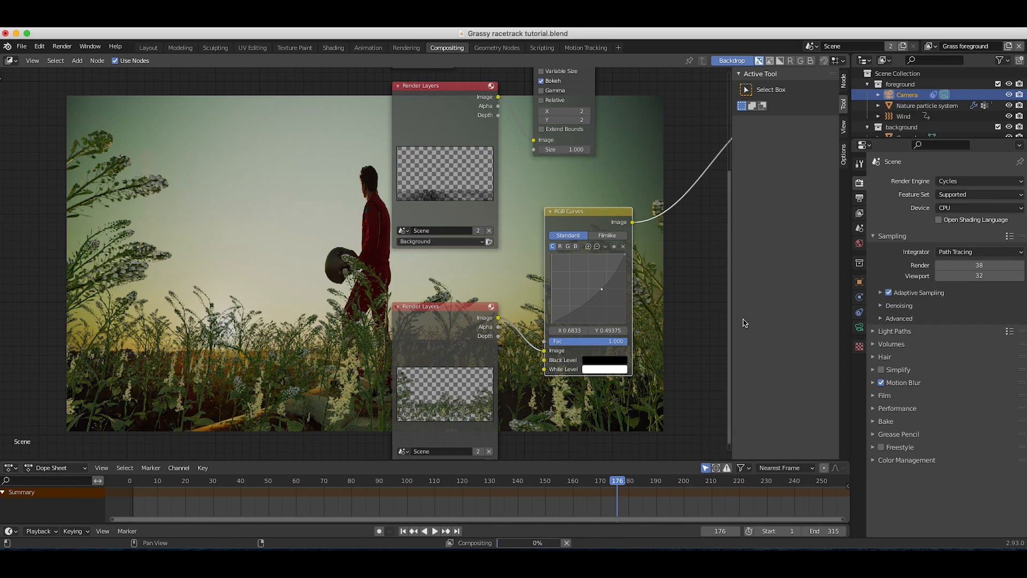
{"action": "middle_click_drag", "start_coordinate": [709, 246], "coordinate": [157, 271]}
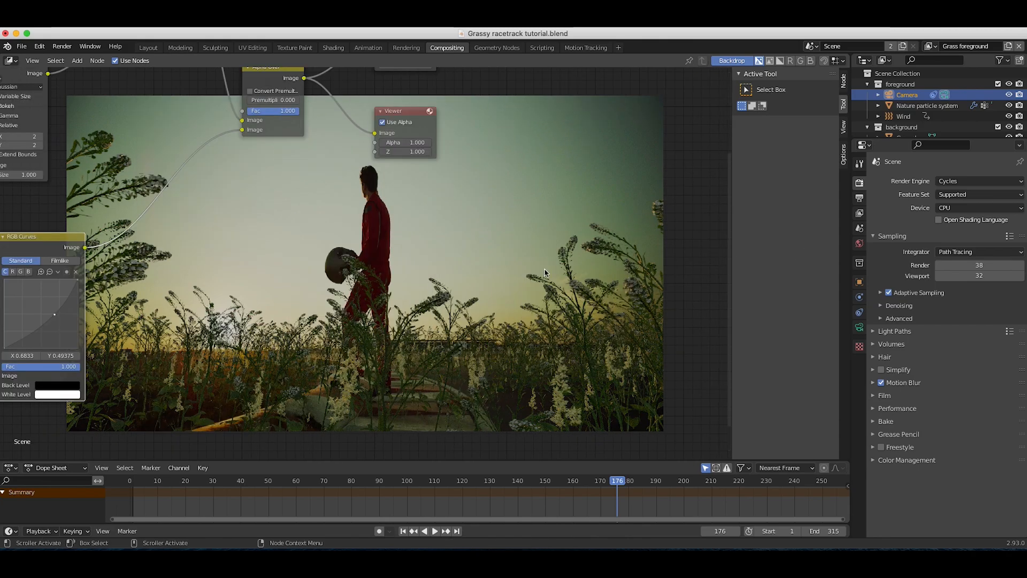
{"action": "middle_click_drag", "start_coordinate": [355, 320], "coordinate": [541, 279]}
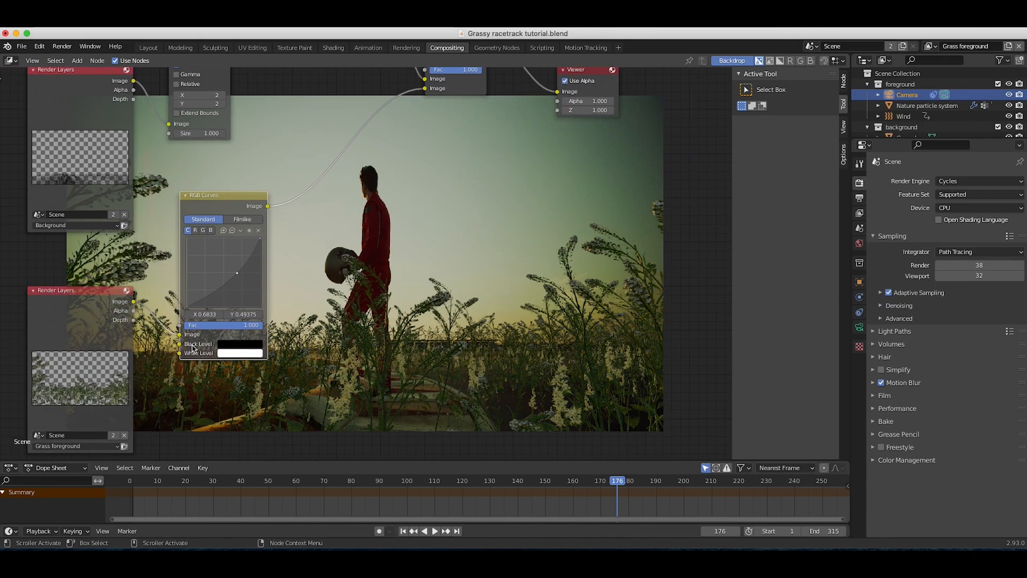
Step: Add a shadow point to the foreground grass curve at about X 0.26, Y 0.12
{"action": "scroll", "coordinate": [192, 345], "scroll_direction": "up", "scroll_amount": 3}
{"action": "middle_click_drag", "start_coordinate": [192, 345], "coordinate": [351, 349]}
{"action": "left_click_drag", "start_coordinate": [317, 310], "coordinate": [317, 314]}
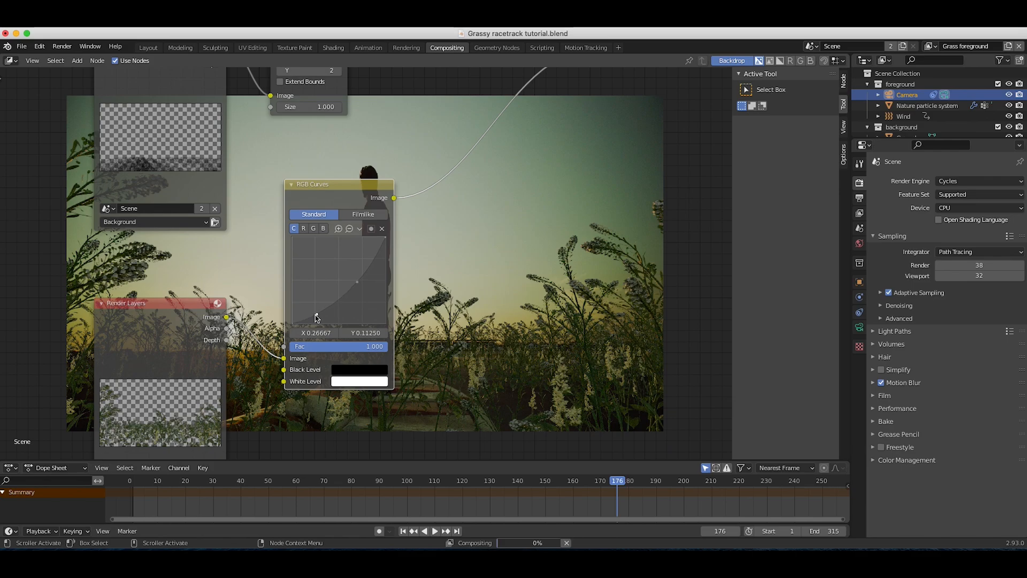
{"action": "left_click", "coordinate": [357, 282]}
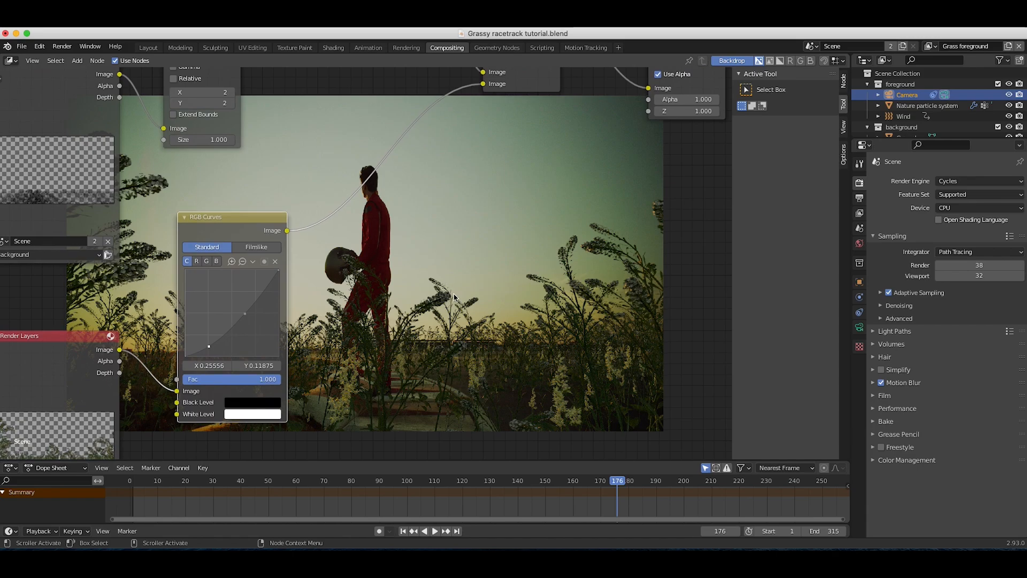
{"action": "scroll", "coordinate": [373, 210], "scroll_direction": "right", "scroll_amount": 3}
{"action": "scroll", "coordinate": [373, 211], "scroll_direction": "left", "scroll_amount": 5}
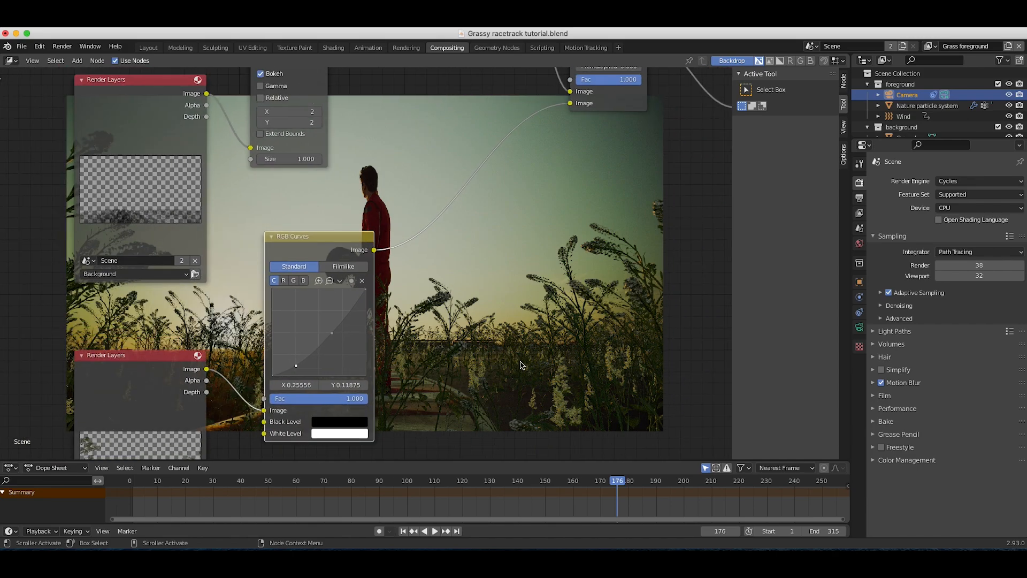
Step: Insert a Blur node between the RGB Curves node and the second Alpha Over node
{"action": "mouse_move", "coordinate": [521, 362]}
{"action": "middle_mouse_down"}
{"action": "mouse_move", "coordinate": [449, 369]}
{"action": "mouse_move", "coordinate": [573, 360]}
{"action": "mouse_move", "coordinate": [527, 354]}
{"action": "middle_mouse_up"}
{"action": "key", "text": "shift+a"}
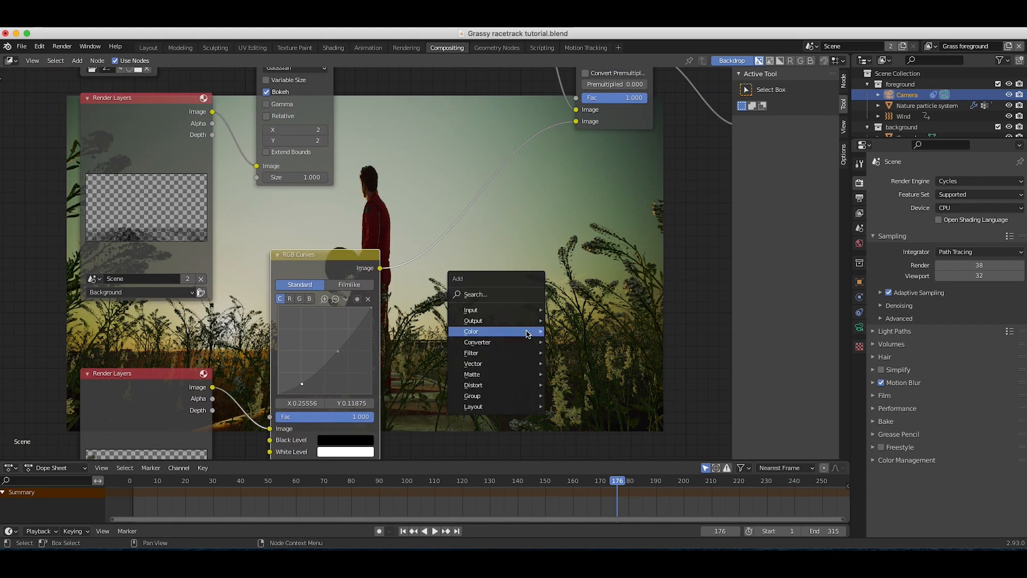
{"action": "mouse_move", "coordinate": [529, 334]}
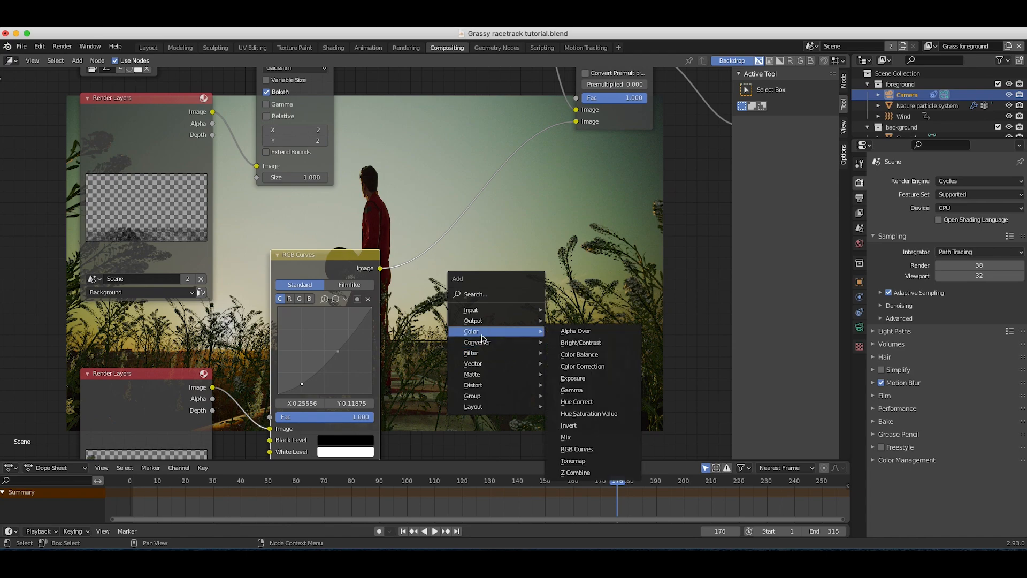
{"action": "mouse_move", "coordinate": [479, 353]}
{"action": "left_click", "coordinate": [584, 380]}
Step: Enable Bokeh on the foreground Blur node and set its X and Y sizes to 1
{"action": "left_click", "coordinate": [436, 270]}
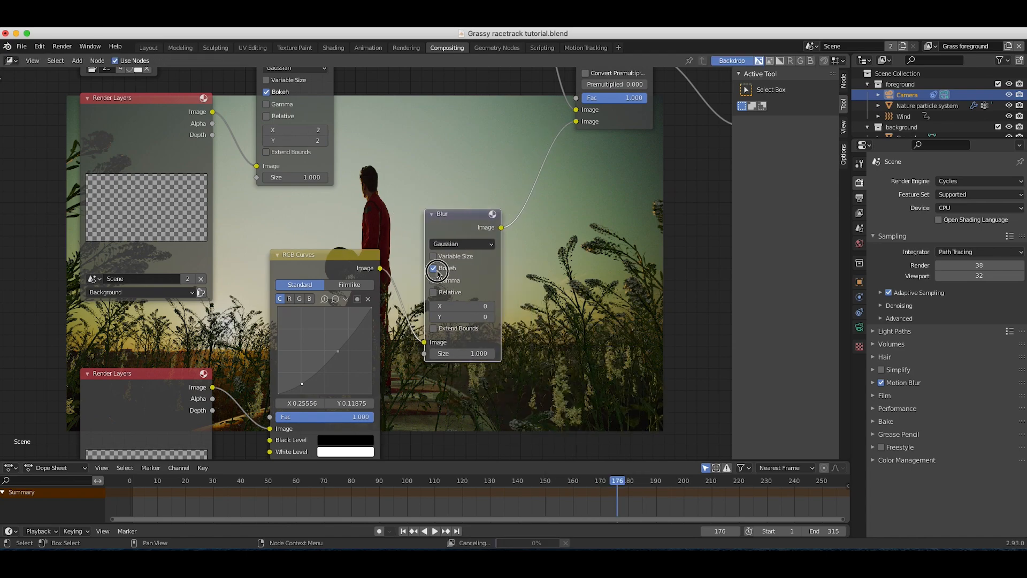
{"action": "left_click", "coordinate": [491, 307]}
{"action": "left_click", "coordinate": [491, 317]}
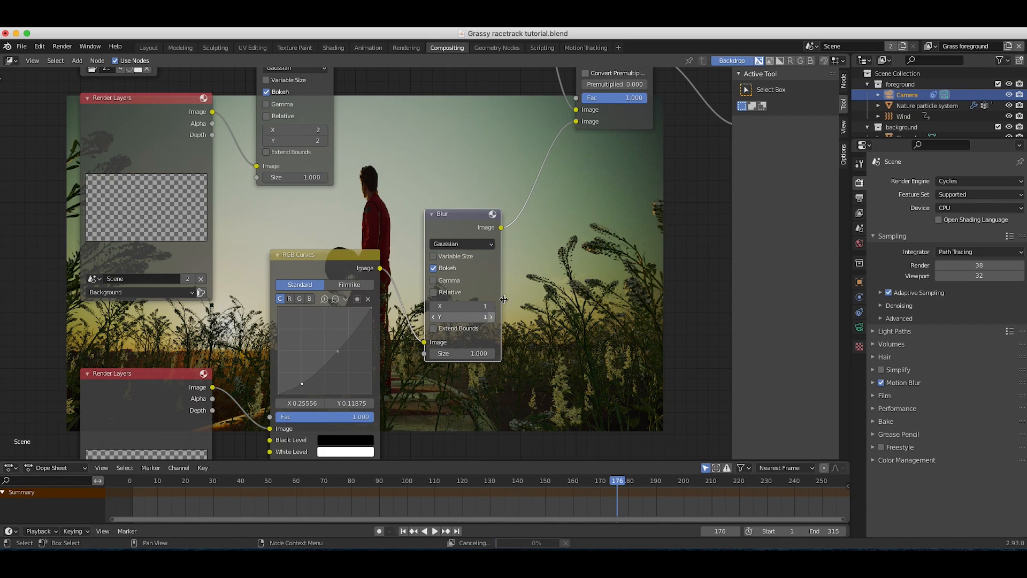
Step: Examine the composite with the darkened, blurred foreground grass and shrink the backdrop preview
{"action": "middle_click_drag", "start_coordinate": [492, 247], "coordinate": [380, 276]}
{"action": "middle_click_drag", "start_coordinate": [587, 304], "coordinate": [431, 231]}
{"action": "middle_click_drag", "start_coordinate": [579, 256], "coordinate": [408, 235]}
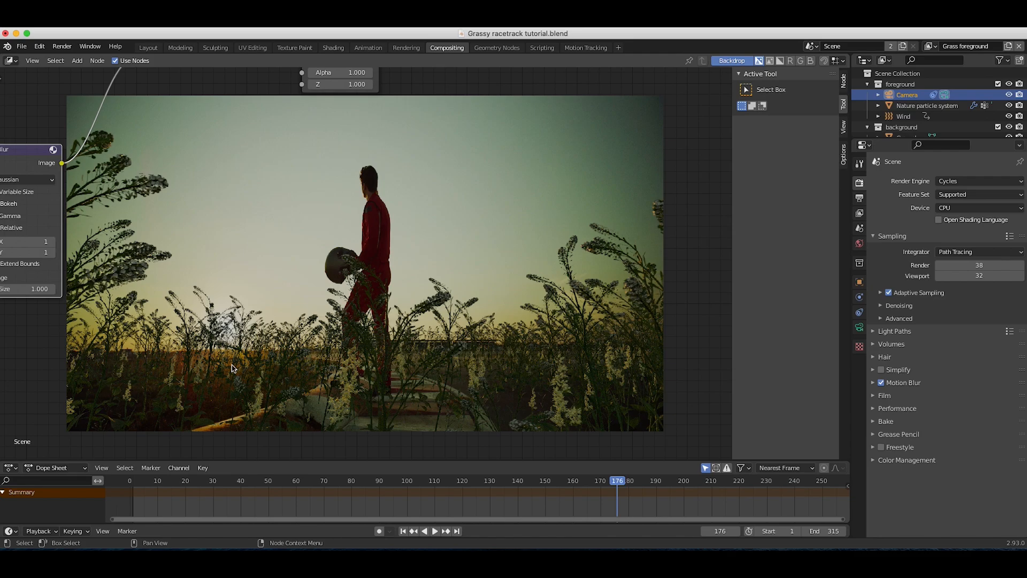
{"action": "scroll", "coordinate": [255, 190], "scroll_direction": "up", "scroll_amount": 5}
{"action": "scroll", "coordinate": [256, 191], "scroll_direction": "down", "scroll_amount": 3}
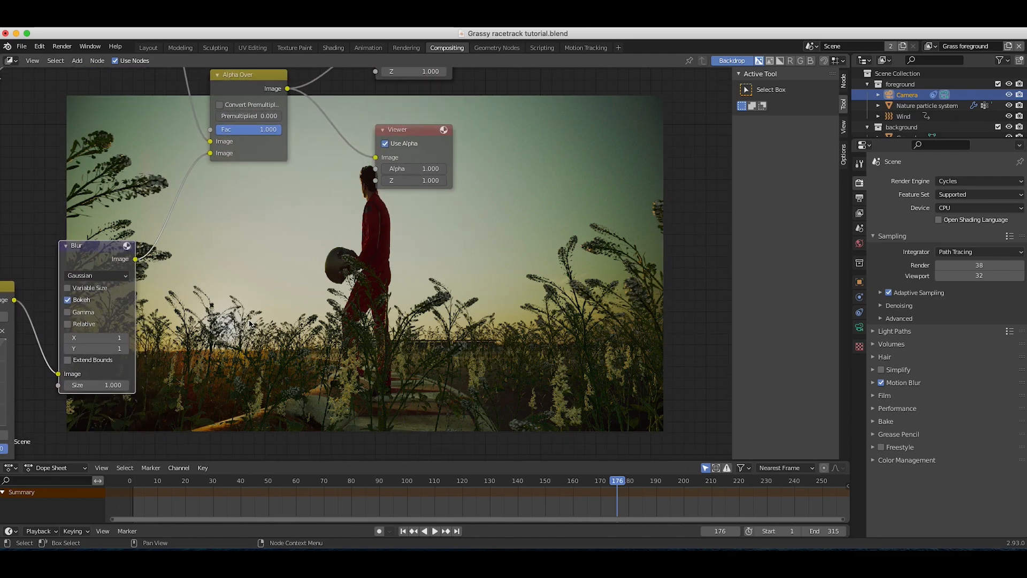
{"action": "scroll", "coordinate": [343, 181], "scroll_direction": "down", "scroll_amount": 4}
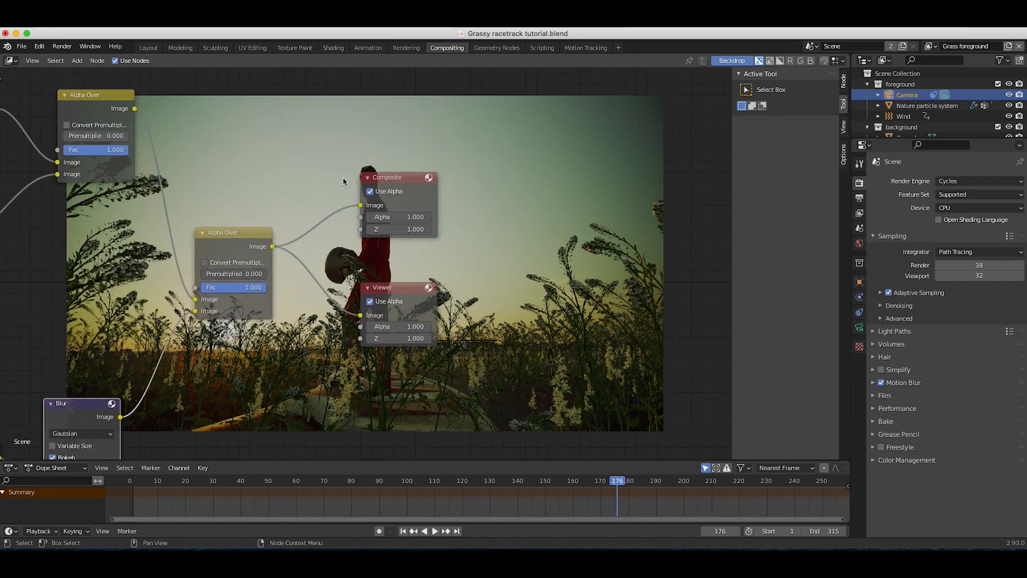
{"action": "scroll", "coordinate": [344, 181], "scroll_direction": "down", "scroll_amount": 3}
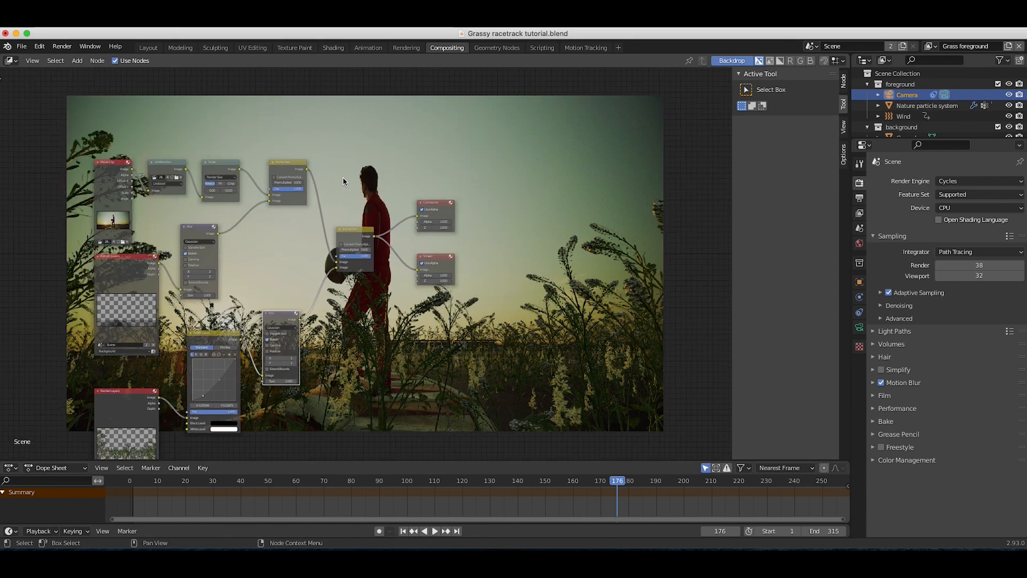
{"action": "key", "text": "v"}
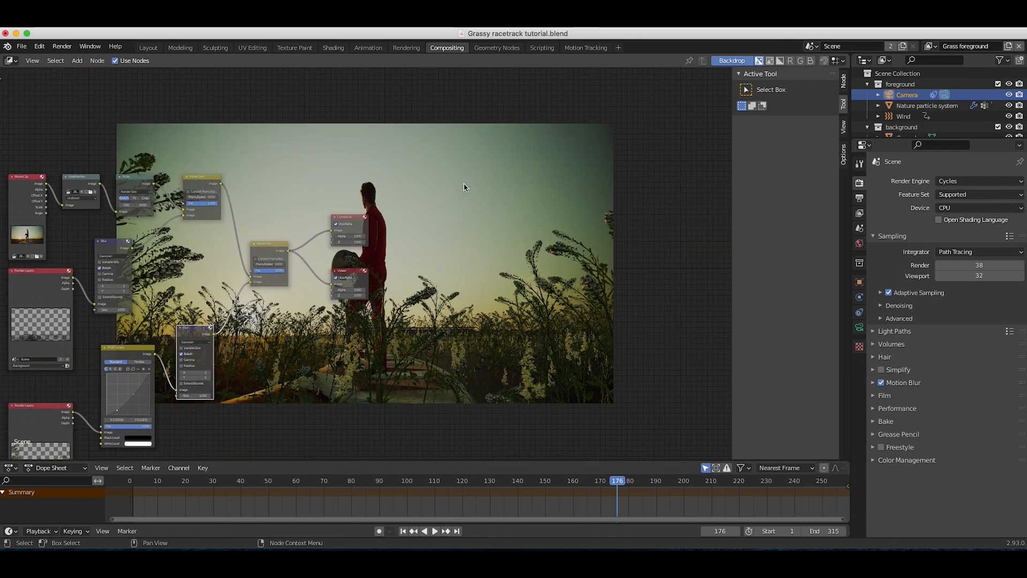
Step: Move the Composite and Viewer nodes away from the second Alpha Over node to make room between them
{"action": "key", "text": "b"}
{"action": "left_click_drag", "start_coordinate": [412, 196], "coordinate": [214, 316]}
{"action": "key", "text": "g"}
{"action": "left_click", "coordinate": [434, 281]}
Step: Duplicate the second Alpha Over node and connect the copy between it and the Composite and Viewer nodes
{"action": "scroll", "coordinate": [339, 295], "scroll_direction": "up", "scroll_amount": 4}
{"action": "middle_click_drag", "start_coordinate": [258, 280], "coordinate": [305, 288]}
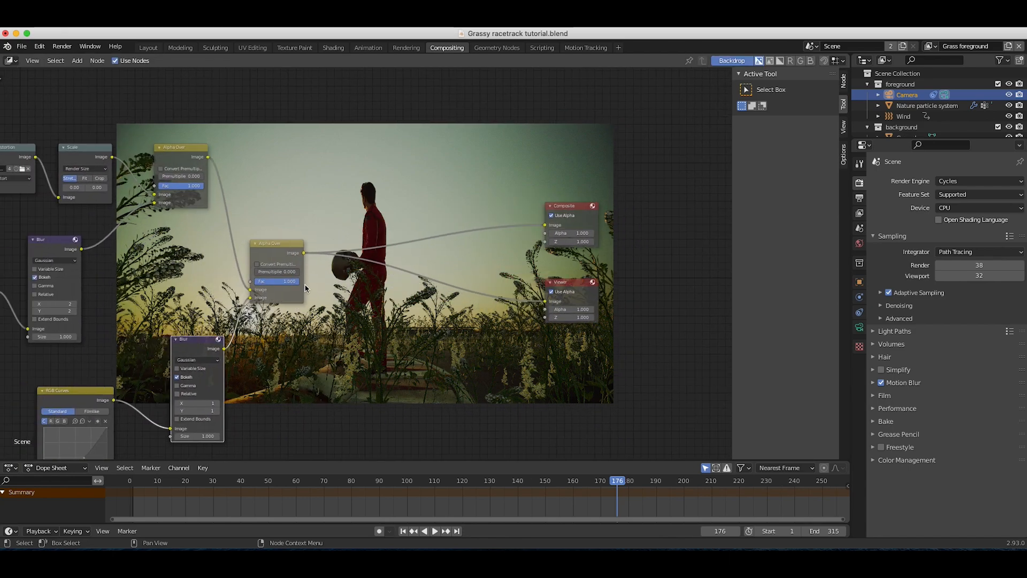
{"action": "left_click", "coordinate": [270, 245]}
{"action": "key", "text": "shift+d"}
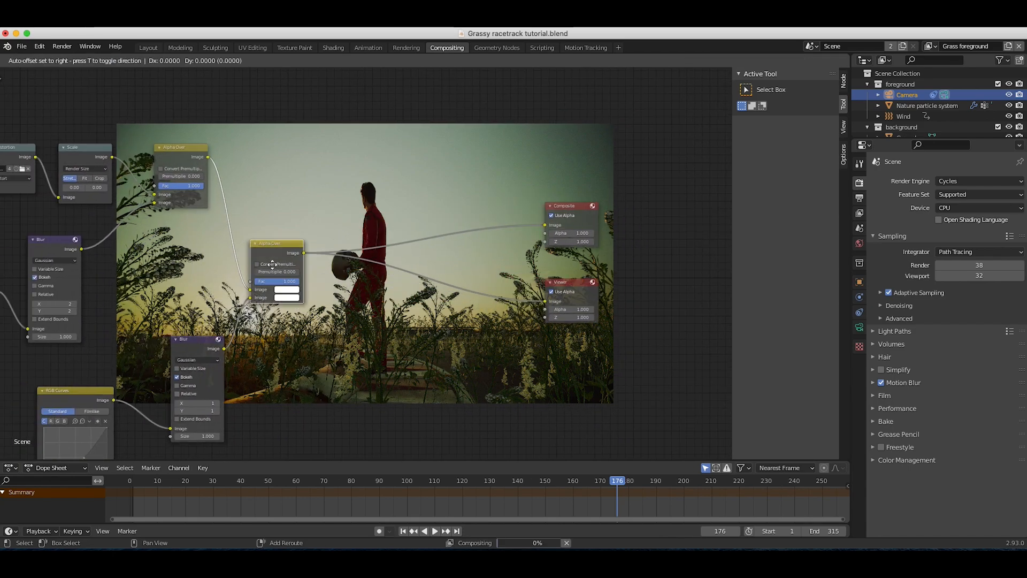
{"action": "left_click", "coordinate": [446, 277]}
{"action": "left_click_drag", "start_coordinate": [446, 277], "coordinate": [544, 227]}
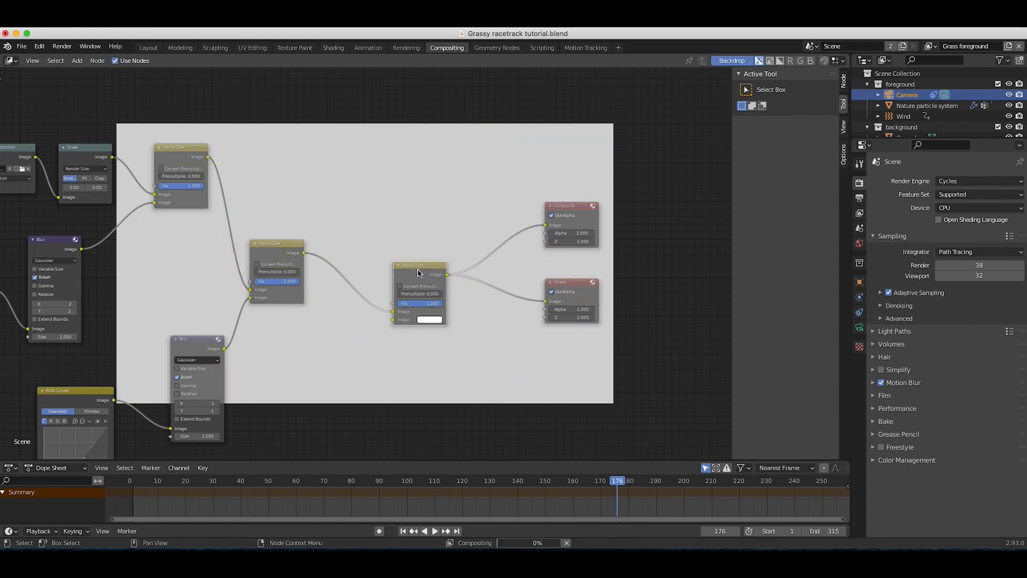
Step: Add a Render Layers node and connect its Image output to the second image input of the last Alpha Over node
{"action": "key", "text": "Home"}
{"action": "key", "text": "shift+a"}
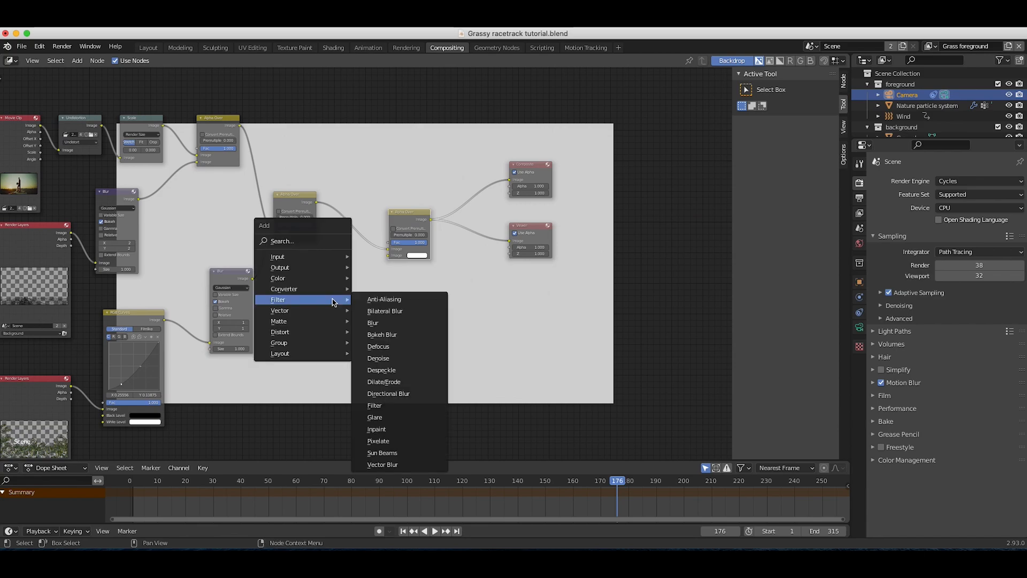
{"action": "mouse_move", "coordinate": [287, 260]}
{"action": "left_click", "coordinate": [380, 303]}
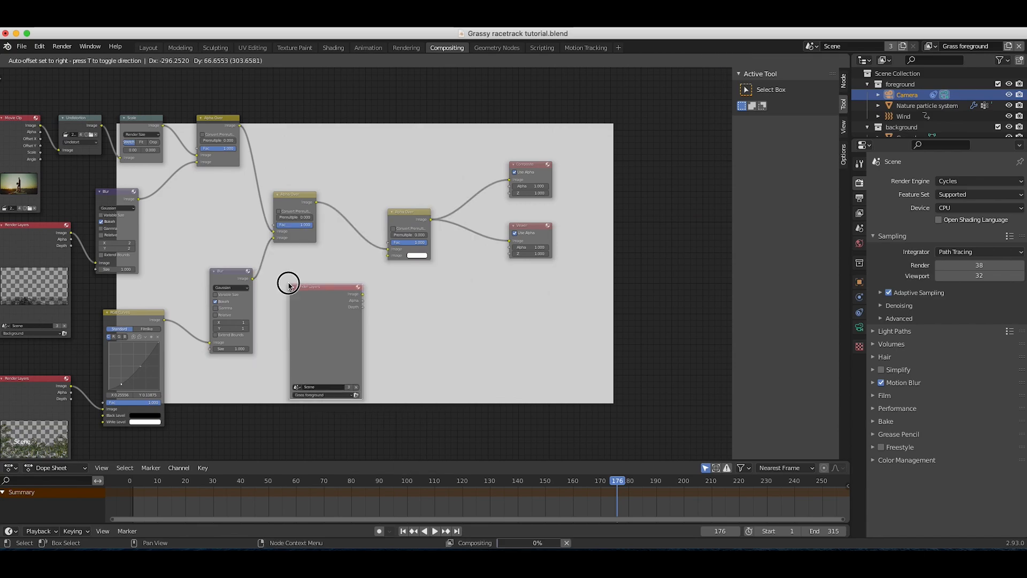
{"action": "left_click", "coordinate": [287, 282]}
{"action": "scroll", "coordinate": [361, 309], "scroll_direction": "up", "scroll_amount": 2}
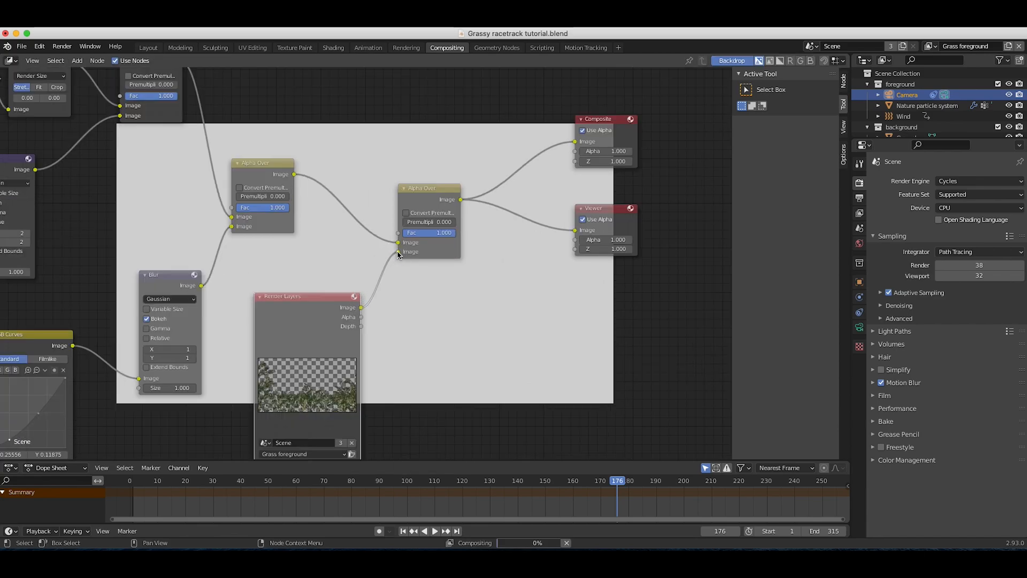
Step: Set the new Render Layers node to the Hummingbirds background layer
{"action": "middle_click_drag", "start_coordinate": [400, 311], "coordinate": [446, 229]}
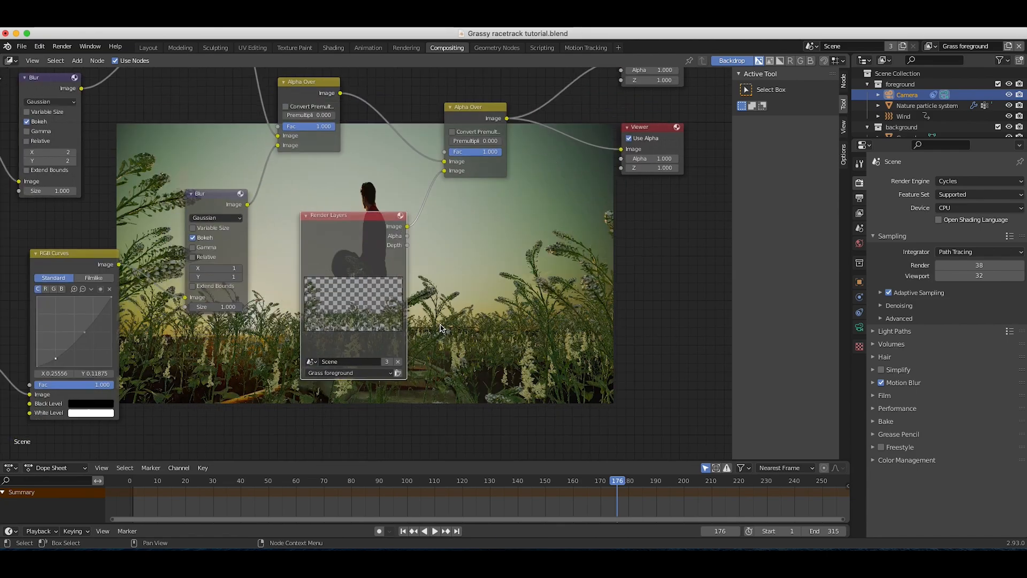
{"action": "left_click", "coordinate": [337, 372]}
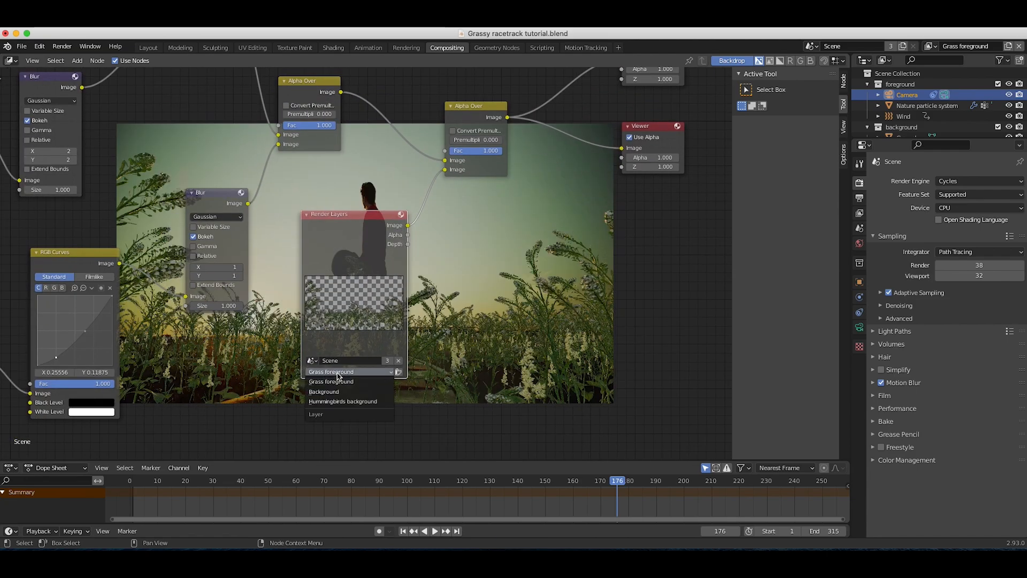
{"action": "left_click", "coordinate": [330, 402]}
{"action": "scroll", "coordinate": [446, 234], "scroll_direction": "down", "scroll_amount": 2}
{"action": "scroll", "coordinate": [445, 234], "scroll_direction": "left", "scroll_amount": 4}
{"action": "scroll", "coordinate": [445, 234], "scroll_direction": "right", "scroll_amount": 5}
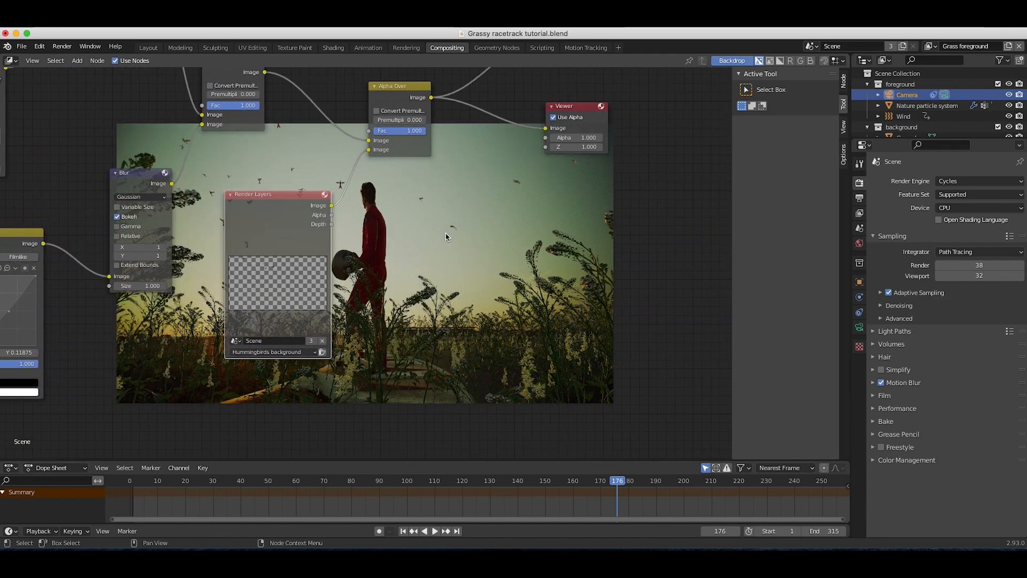
{"action": "scroll", "coordinate": [446, 237], "scroll_direction": "right", "scroll_amount": 5}
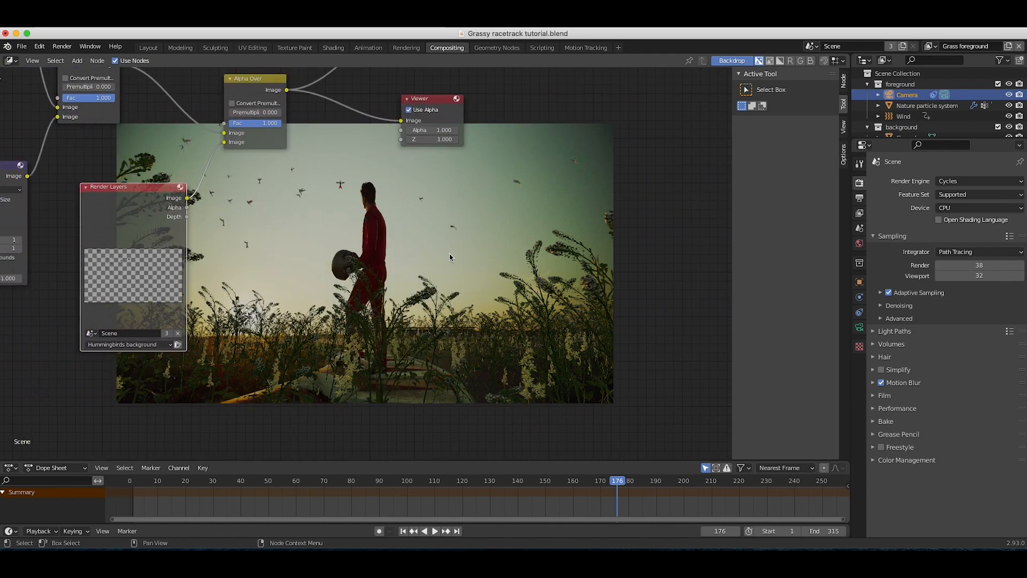
Step: Move the last Alpha Over, Composite and Viewer nodes away from the Hummingbirds background Render Layers node to make room
{"action": "scroll", "coordinate": [504, 229], "scroll_direction": "up", "scroll_amount": 6}
{"action": "scroll", "coordinate": [504, 229], "scroll_direction": "right", "scroll_amount": 3}
{"action": "scroll", "coordinate": [302, 258], "scroll_direction": "down", "scroll_amount": 1}
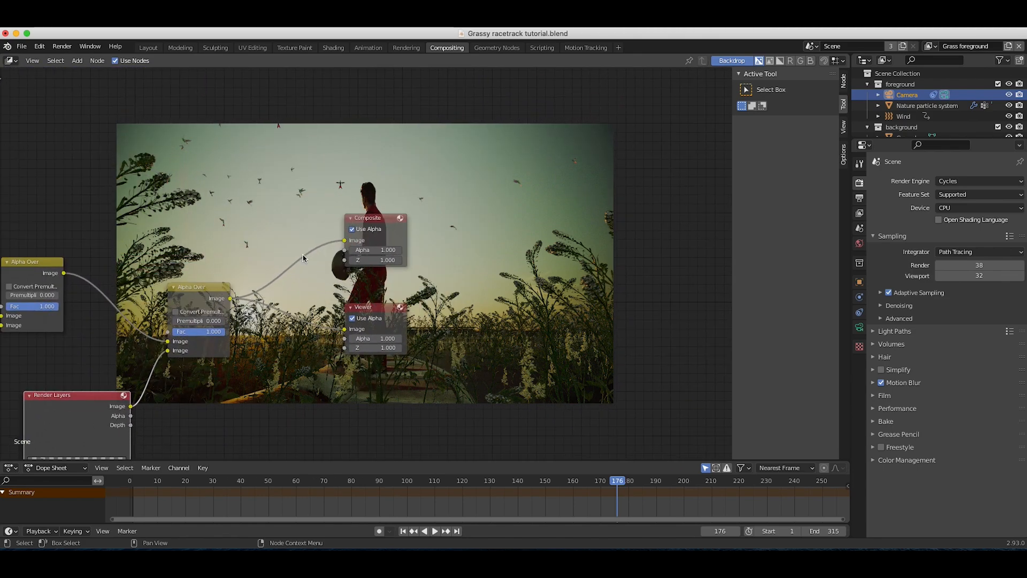
{"action": "key", "text": "ctrl+b"}
{"action": "left_click_drag", "start_coordinate": [547, 164], "coordinate": [205, 408]}
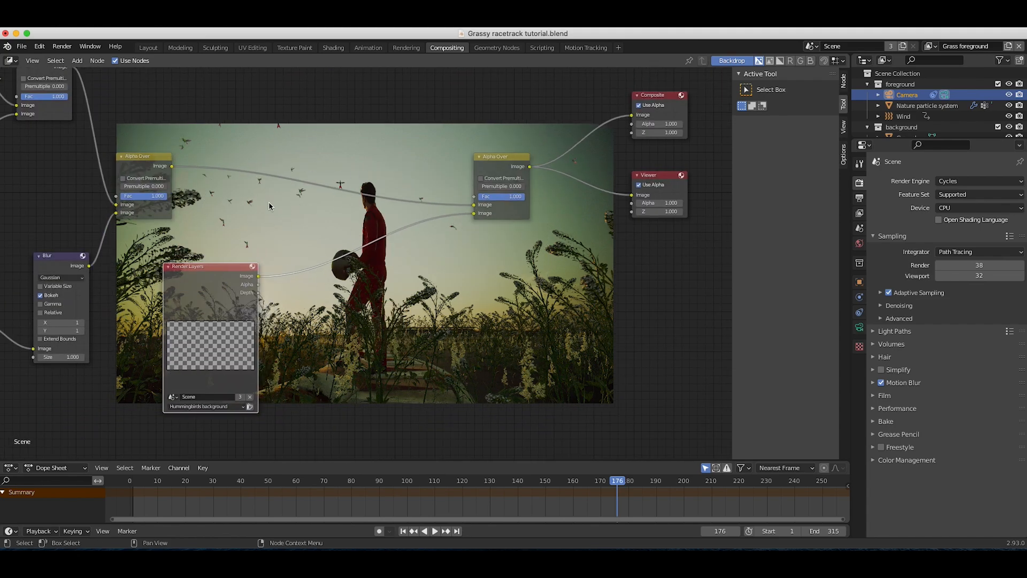
Step: Insert an RGB Curves node after the Hummingbirds background layer and darken it with a curve point at X 0.61667, Y 0.48125
{"action": "key", "text": "shift+a"}
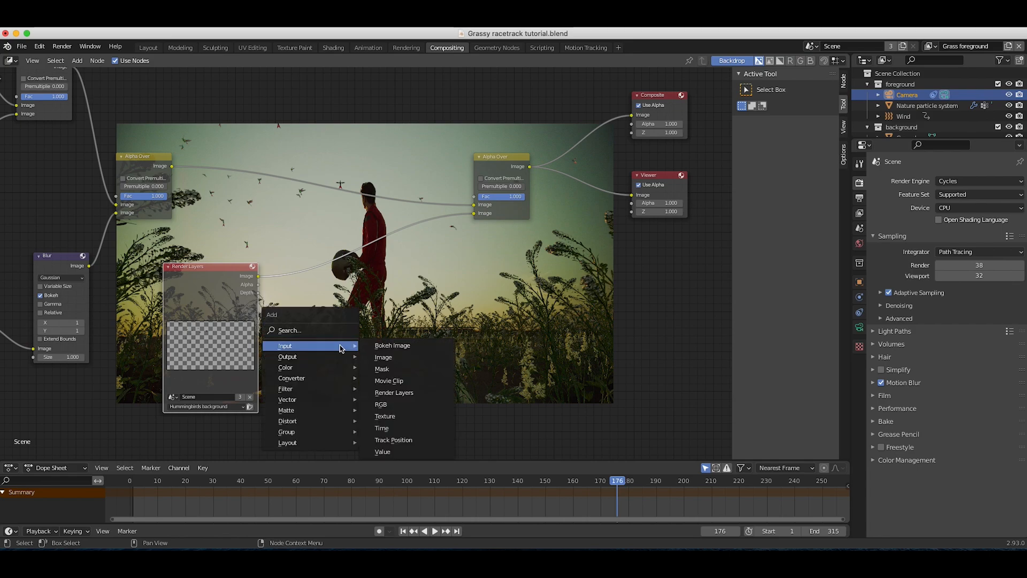
{"action": "mouse_move", "coordinate": [342, 367]}
{"action": "left_click", "coordinate": [387, 483]}
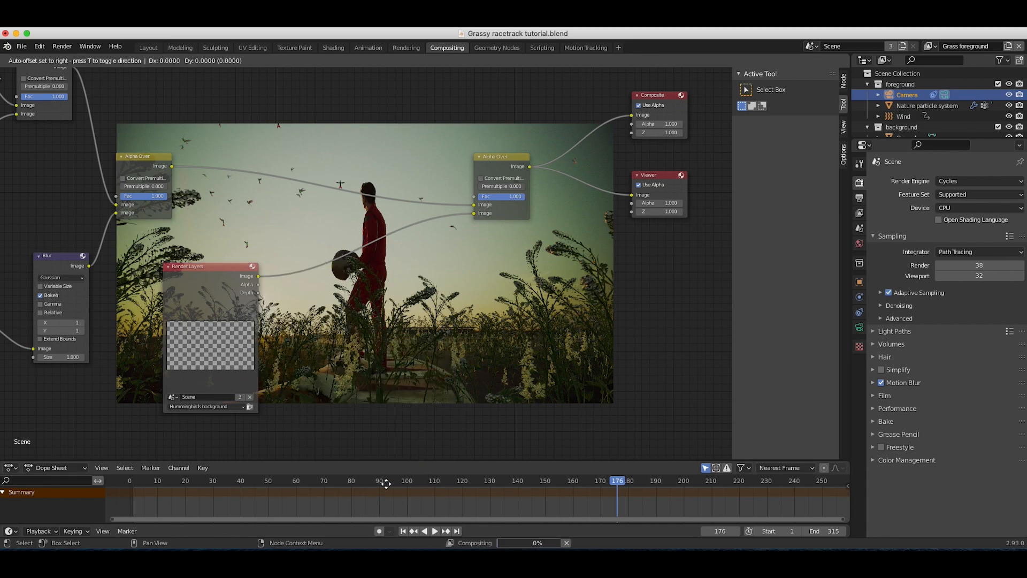
{"action": "left_click", "coordinate": [358, 299]}
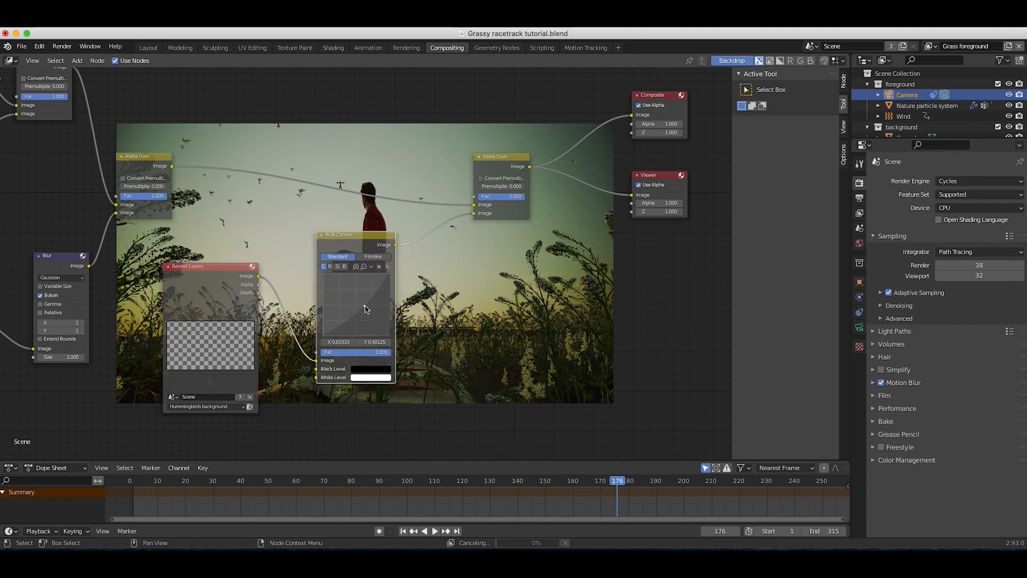
{"action": "middle_click_drag", "start_coordinate": [374, 266], "coordinate": [415, 273]}
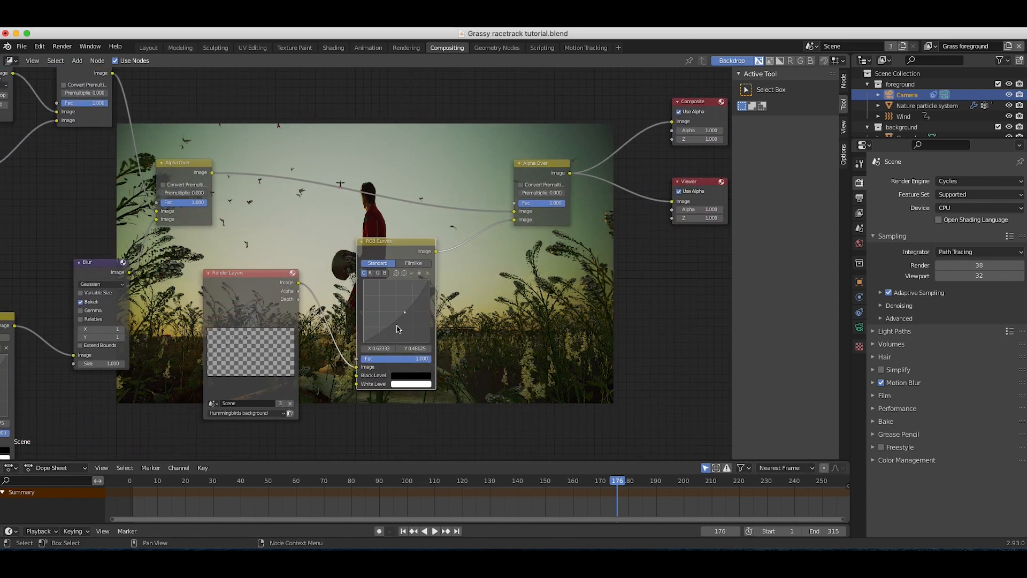
{"action": "mouse_move", "coordinate": [481, 300]}
{"action": "middle_mouse_down"}
{"action": "mouse_move", "coordinate": [399, 331]}
{"action": "mouse_move", "coordinate": [498, 289]}
{"action": "middle_mouse_up"}
{"action": "middle_click_drag", "start_coordinate": [442, 309], "coordinate": [461, 305]}
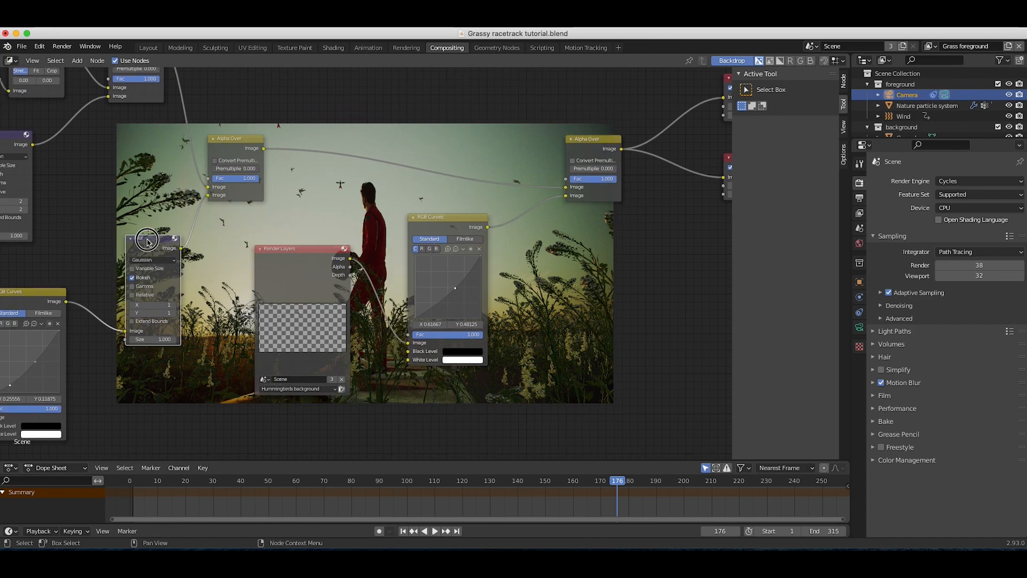
Step: Duplicate the foreground Blur node and insert the copy between the birds' RGB Curves and Alpha Over nodes
{"action": "middle_click_drag", "start_coordinate": [139, 299], "coordinate": [285, 287]}
{"action": "scroll", "coordinate": [283, 286], "scroll_direction": "right", "scroll_amount": 6}
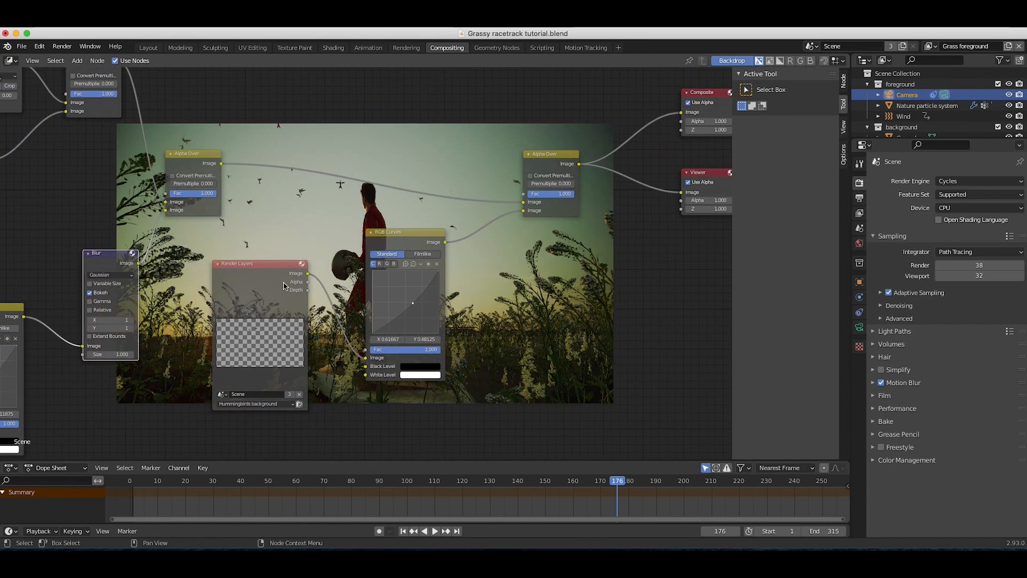
{"action": "key", "text": "shift+d"}
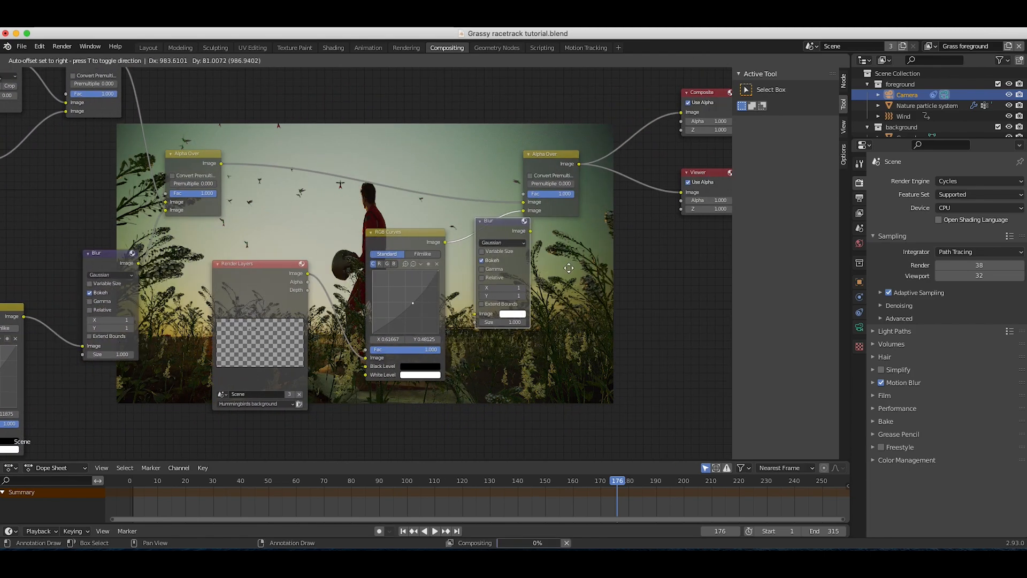
{"action": "left_click", "coordinate": [558, 268]}
{"action": "middle_click_drag", "start_coordinate": [289, 345], "coordinate": [224, 370]}
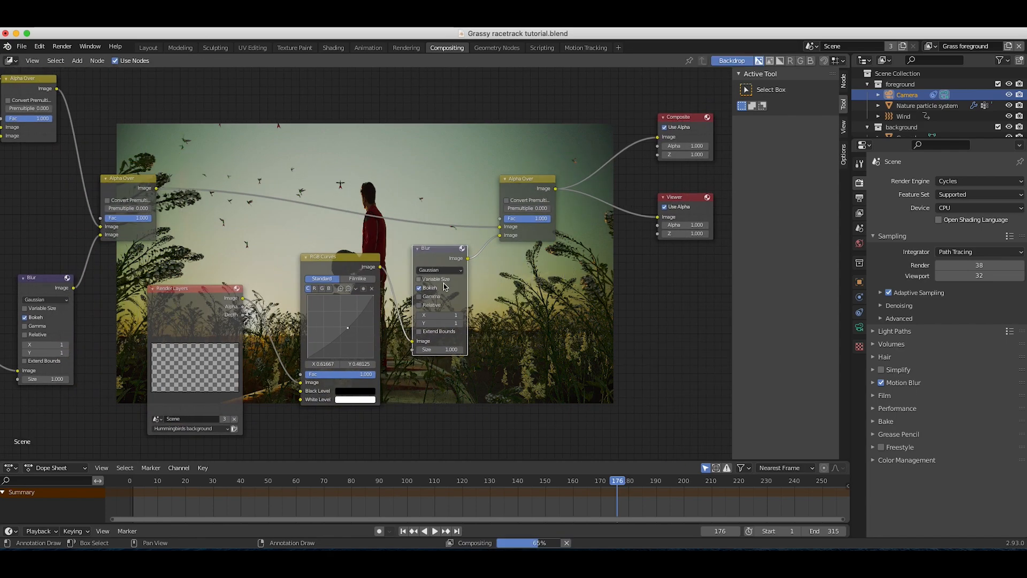
Step: Set the birds' Blur node X and Y sizes to 2
{"action": "scroll", "coordinate": [444, 287], "scroll_direction": "right", "scroll_amount": 2}
{"action": "scroll", "coordinate": [284, 330], "scroll_direction": "up", "scroll_amount": 6}
{"action": "scroll", "coordinate": [284, 330], "scroll_direction": "right", "scroll_amount": 3}
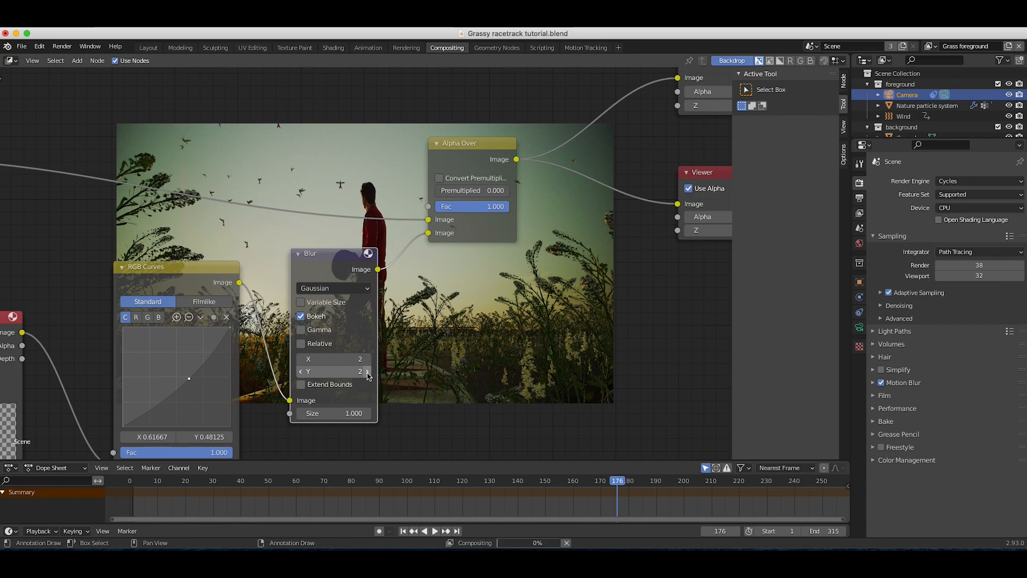
{"action": "scroll", "coordinate": [454, 307], "scroll_direction": "up", "scroll_amount": 5}
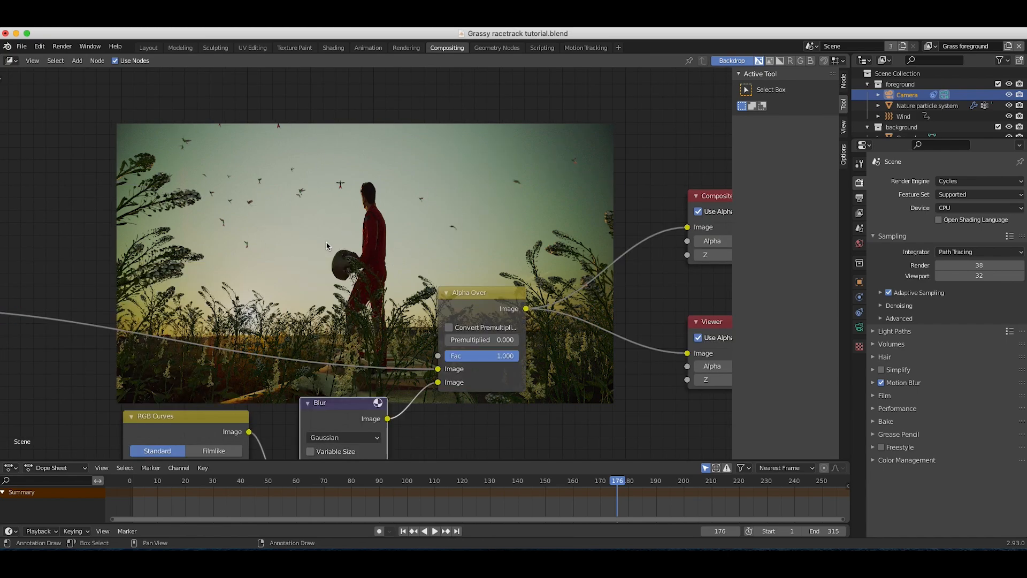
Step: Darken the birds further by lowering their RGB Curves point to Y 0.45625, and check the composite
{"action": "scroll", "coordinate": [430, 251], "scroll_direction": "down", "scroll_amount": 5}
{"action": "scroll", "coordinate": [431, 251], "scroll_direction": "left", "scroll_amount": 4}
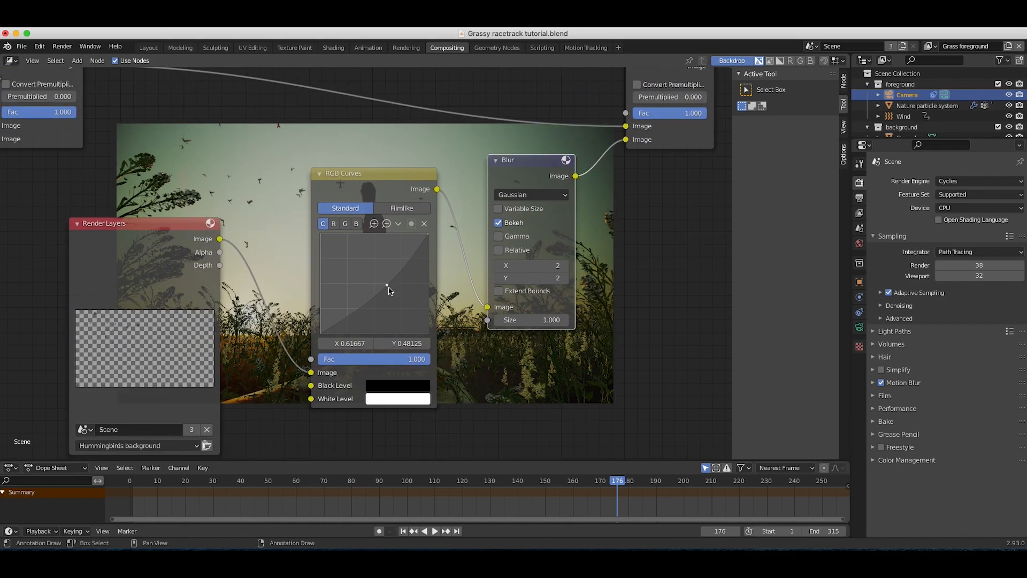
{"action": "scroll", "coordinate": [416, 146], "scroll_direction": "up", "scroll_amount": 5}
{"action": "scroll", "coordinate": [416, 146], "scroll_direction": "right", "scroll_amount": 2}
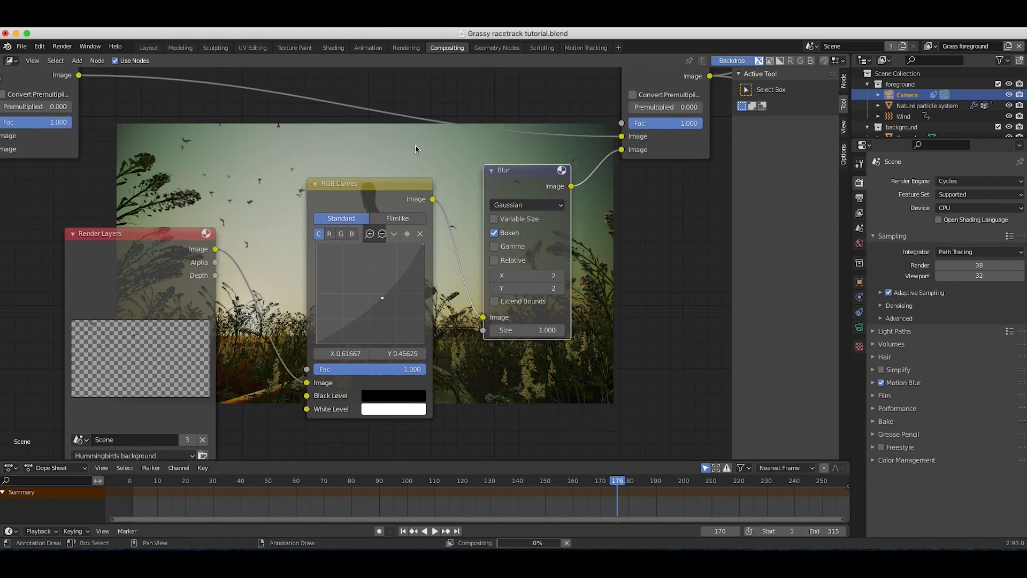
{"action": "scroll", "coordinate": [416, 146], "scroll_direction": "up", "scroll_amount": 5}
{"action": "scroll", "coordinate": [416, 145], "scroll_direction": "right", "scroll_amount": 3}
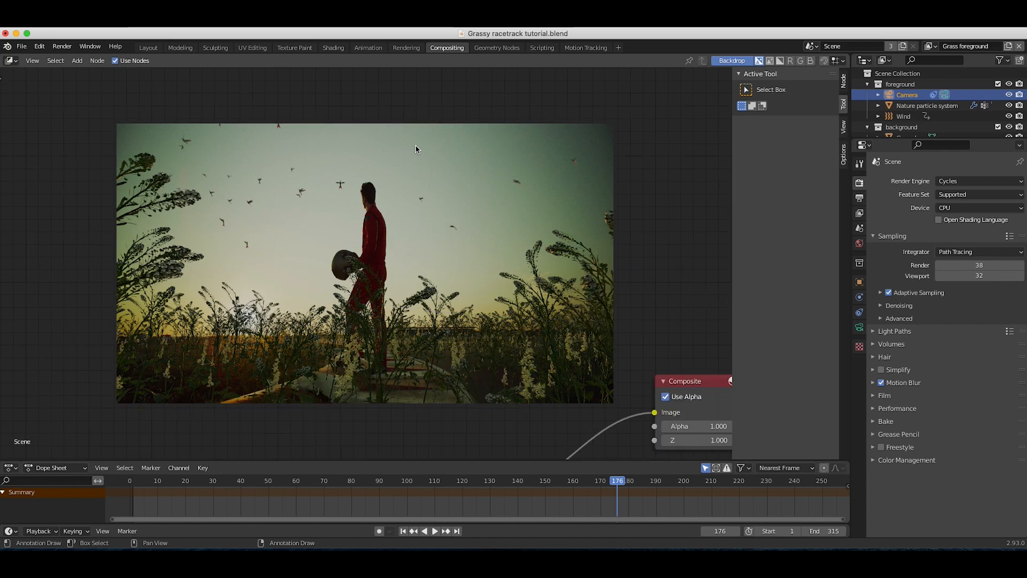
Step: Insert a Despeckle node between the birds' Blur and Alpha Over nodes and enlarge the backdrop preview
{"action": "scroll", "coordinate": [441, 286], "scroll_direction": "down", "scroll_amount": 5}
{"action": "scroll", "coordinate": [440, 286], "scroll_direction": "left", "scroll_amount": 3}
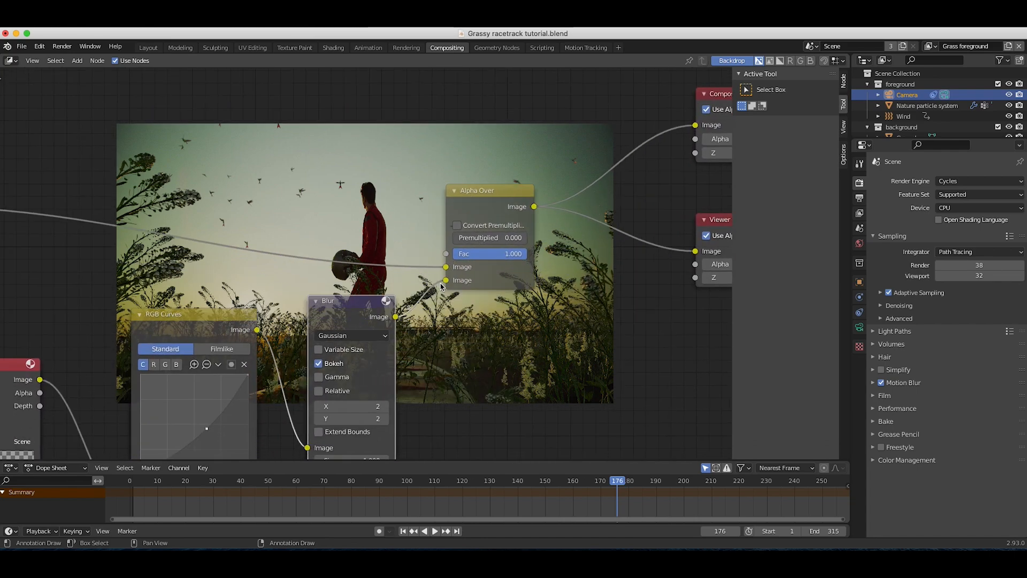
{"action": "scroll", "coordinate": [487, 276], "scroll_direction": "up", "scroll_amount": 7}
{"action": "key", "text": "alt+v"}
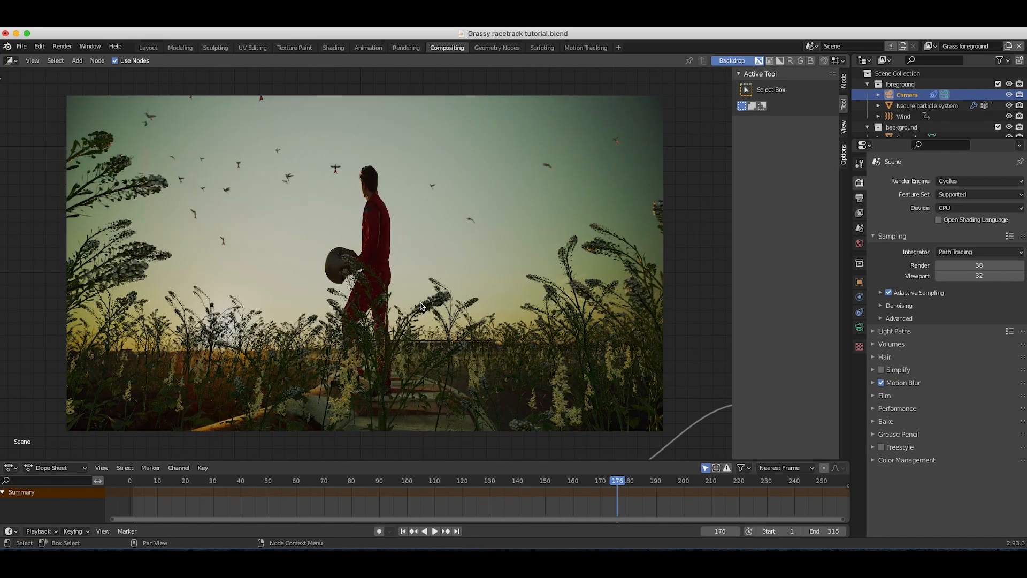
{"action": "scroll", "coordinate": [379, 297], "scroll_direction": "down", "scroll_amount": 1}
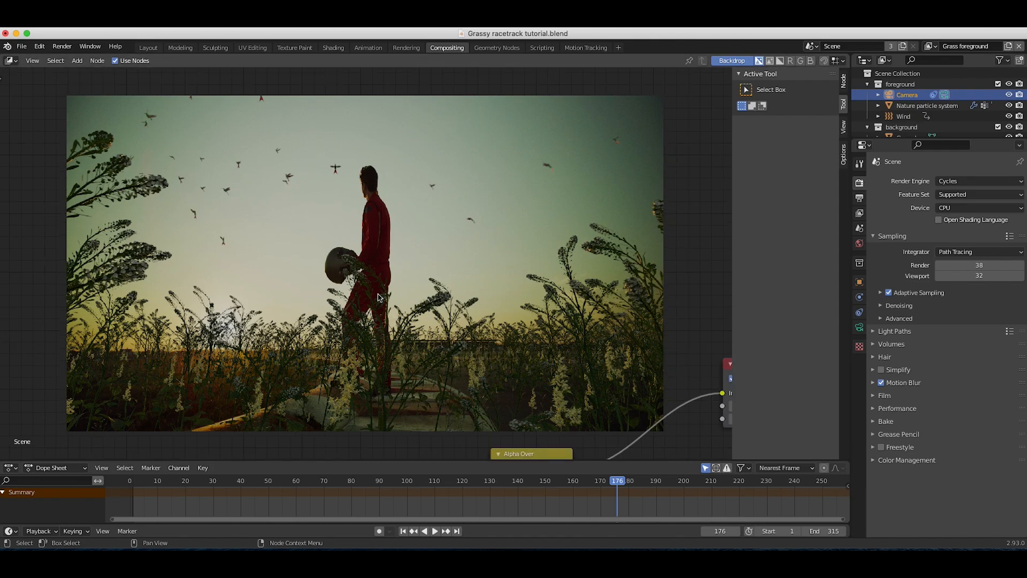
{"action": "scroll", "coordinate": [379, 297], "scroll_direction": "down", "scroll_amount": 10}
{"action": "scroll", "coordinate": [378, 298], "scroll_direction": "right", "scroll_amount": 9}
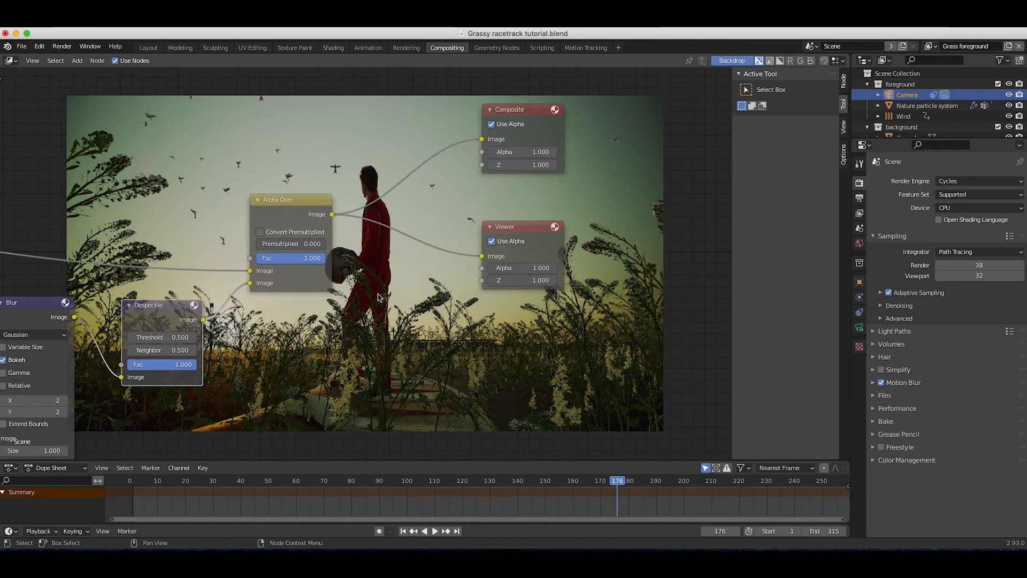
Step: Bring up the command for rendering the animation
{"action": "left_click", "coordinate": [63, 47]}
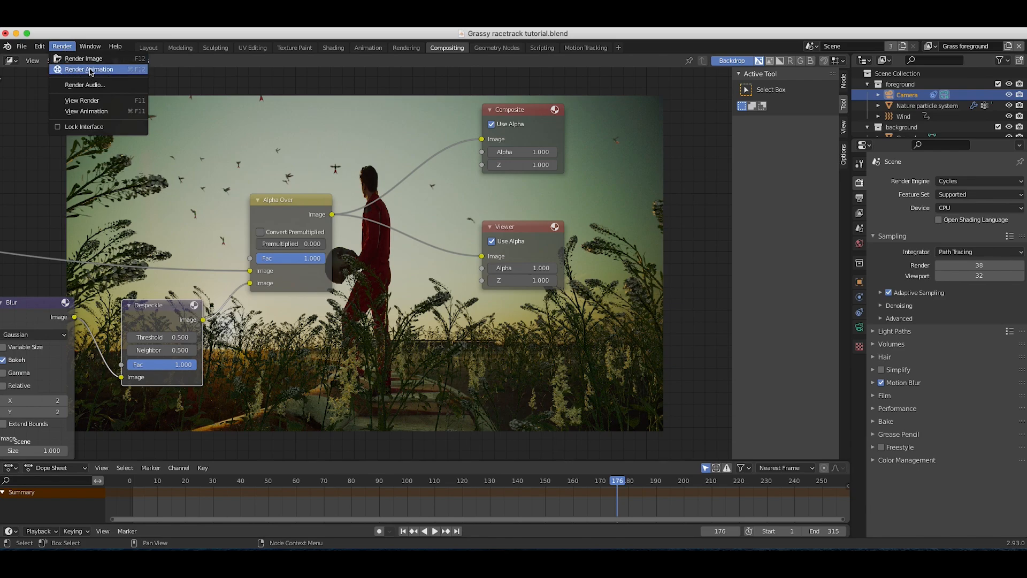
Step: Enable Add Goal for the Flock bug system, set its Bugs Amount to 120 and add it to the scene
{"action": "scroll", "coordinate": [236, 240], "scroll_direction": "down", "scroll_amount": 1}
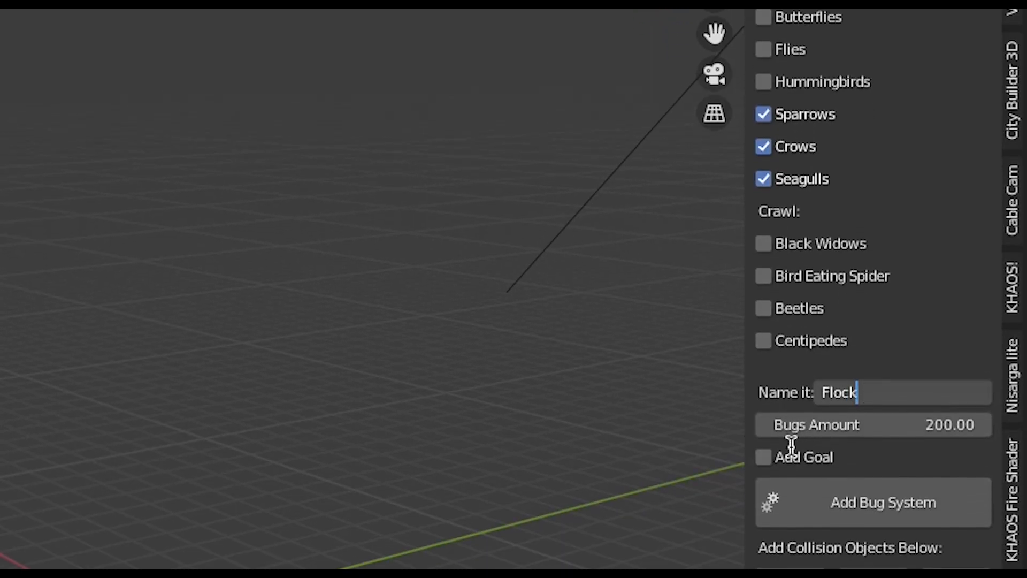
{"action": "left_click", "coordinate": [851, 455]}
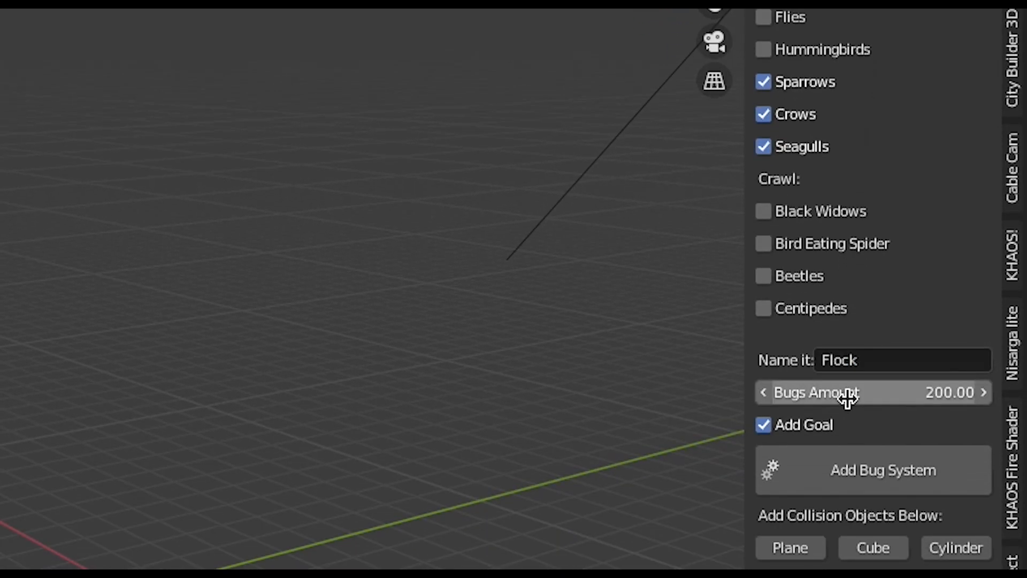
{"action": "left_click", "coordinate": [847, 395]}
{"action": "type", "text": "120"}
{"action": "key", "text": "Return"}
{"action": "left_click", "coordinate": [848, 463]}
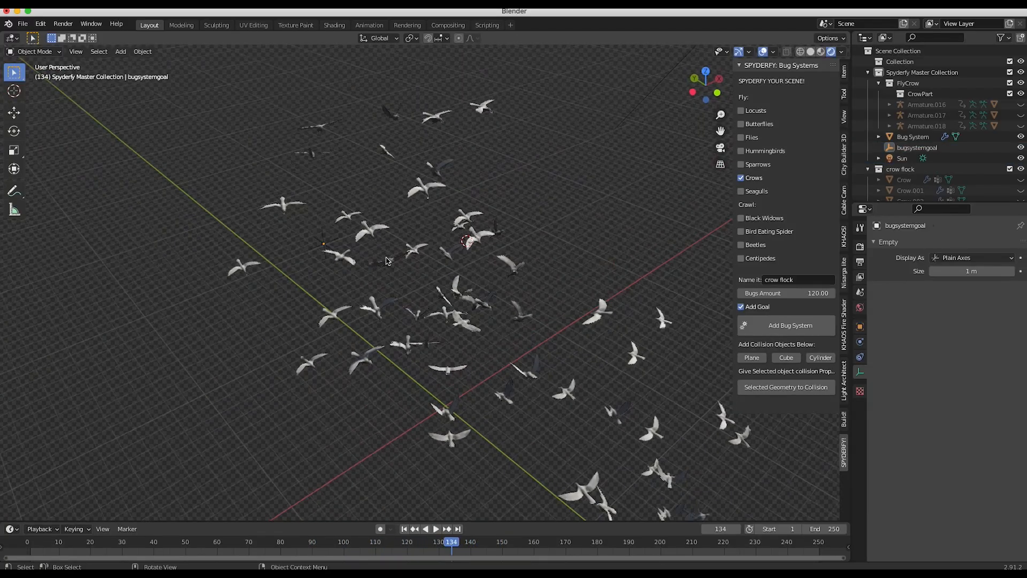
Step: Examine the crow flock up close in the viewport
{"action": "middle_click_drag", "start_coordinate": [374, 300], "coordinate": [405, 305]}
{"action": "scroll", "coordinate": [405, 305], "scroll_direction": "up", "scroll_amount": 5}
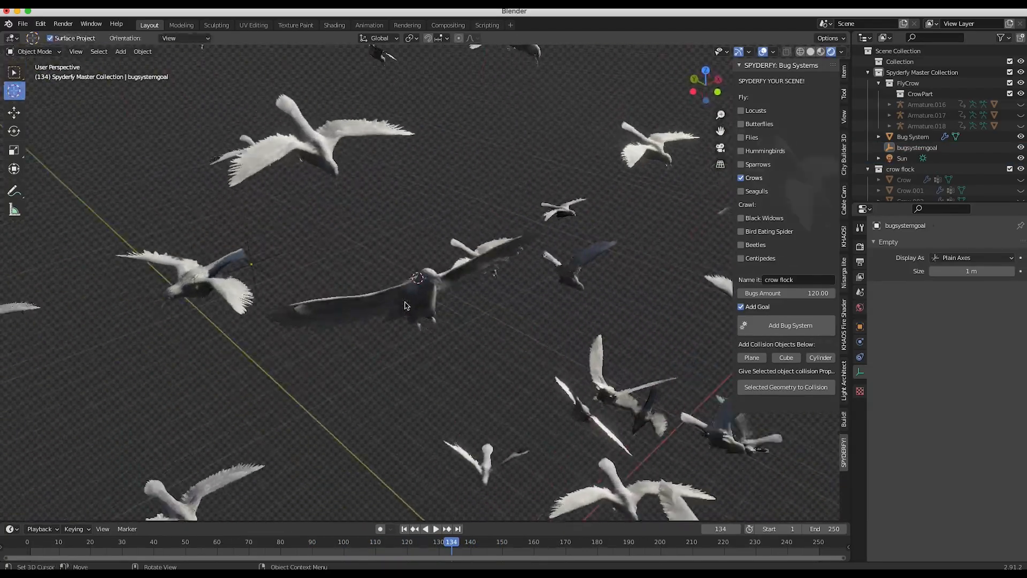